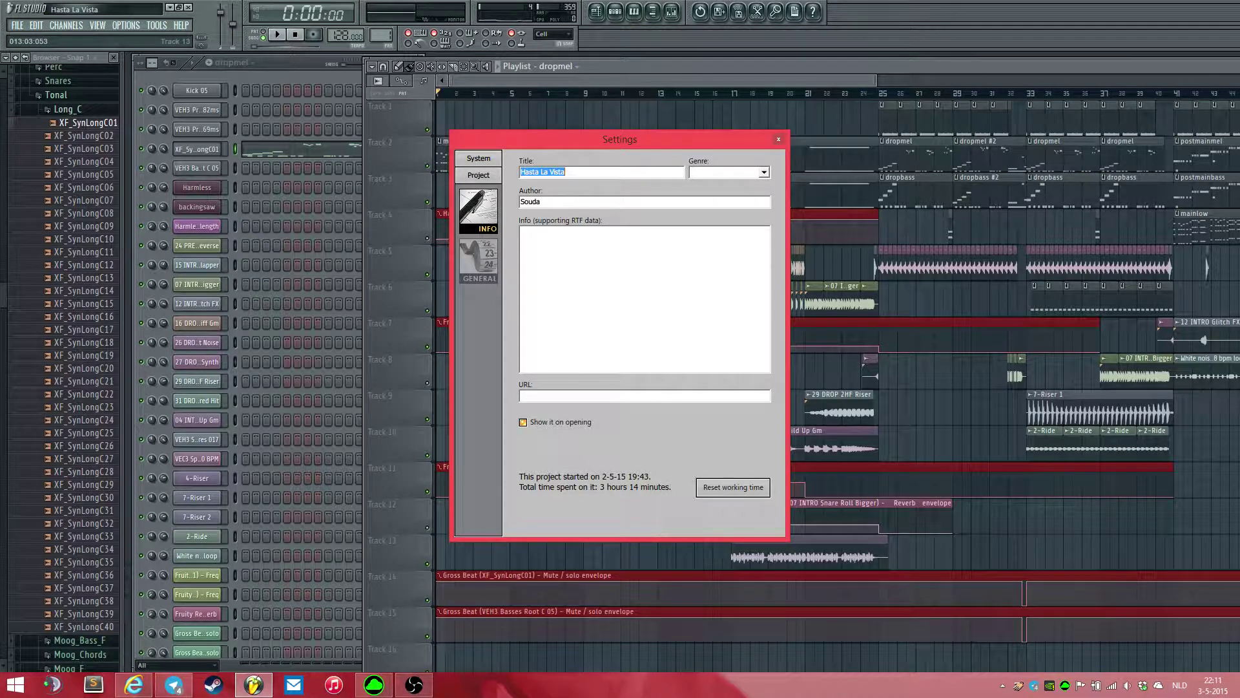
- Close the project info window, look over the playlist arrangement and deselect all of its clips
{"action": "key", "text": "Escape"}
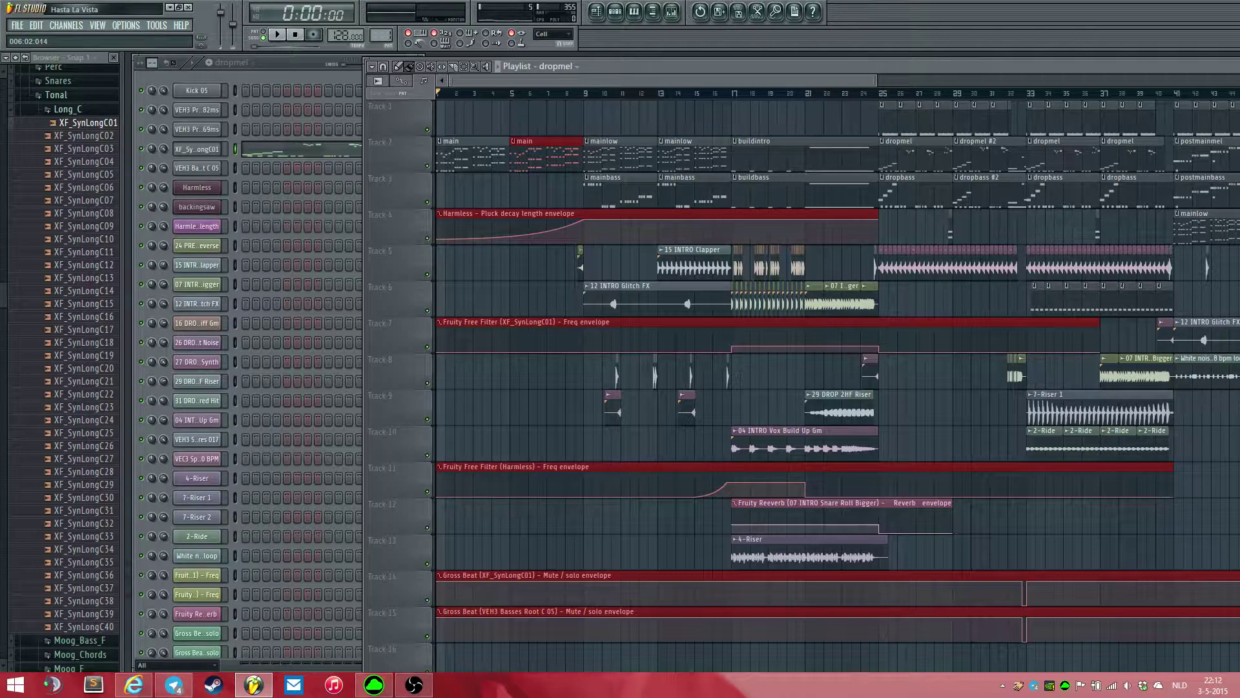
{"action": "mouse_move", "coordinate": [672, 80]}
{"action": "left_mouse_down"}
{"action": "mouse_move", "coordinate": [1074, 81]}
{"action": "mouse_move", "coordinate": [672, 80]}
{"action": "left_mouse_up"}
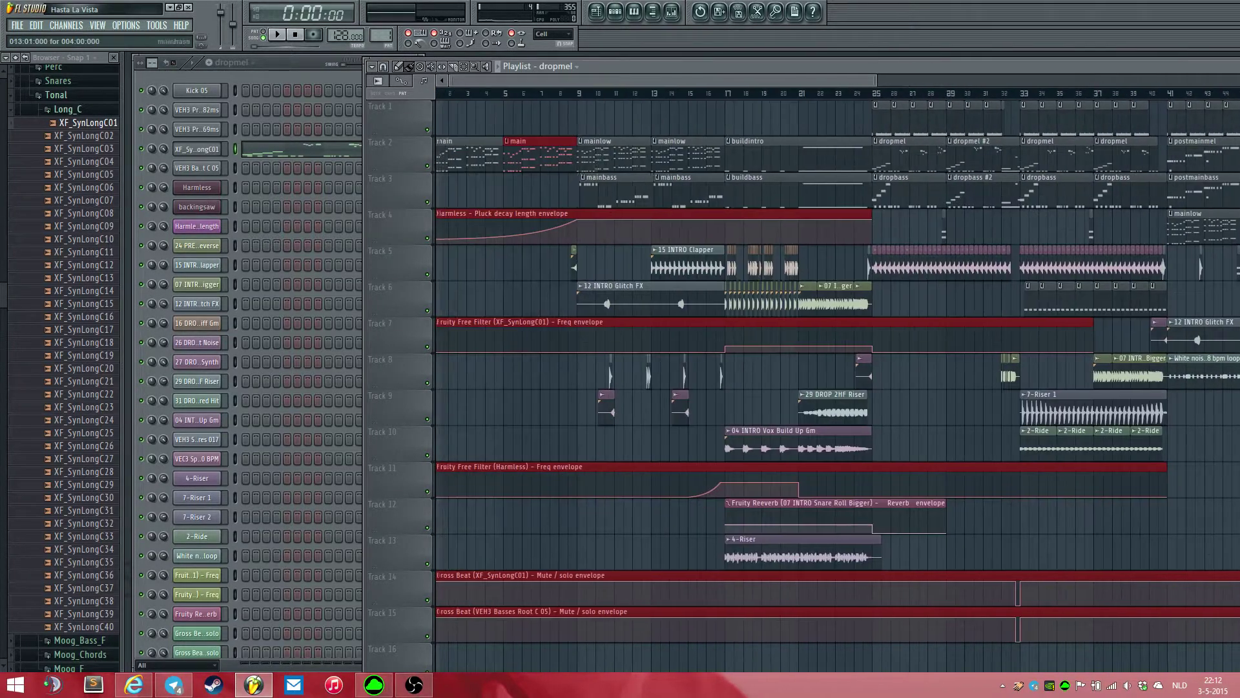
{"action": "scroll", "coordinate": [699, 120], "scroll_direction": "down", "scroll_amount": 3}
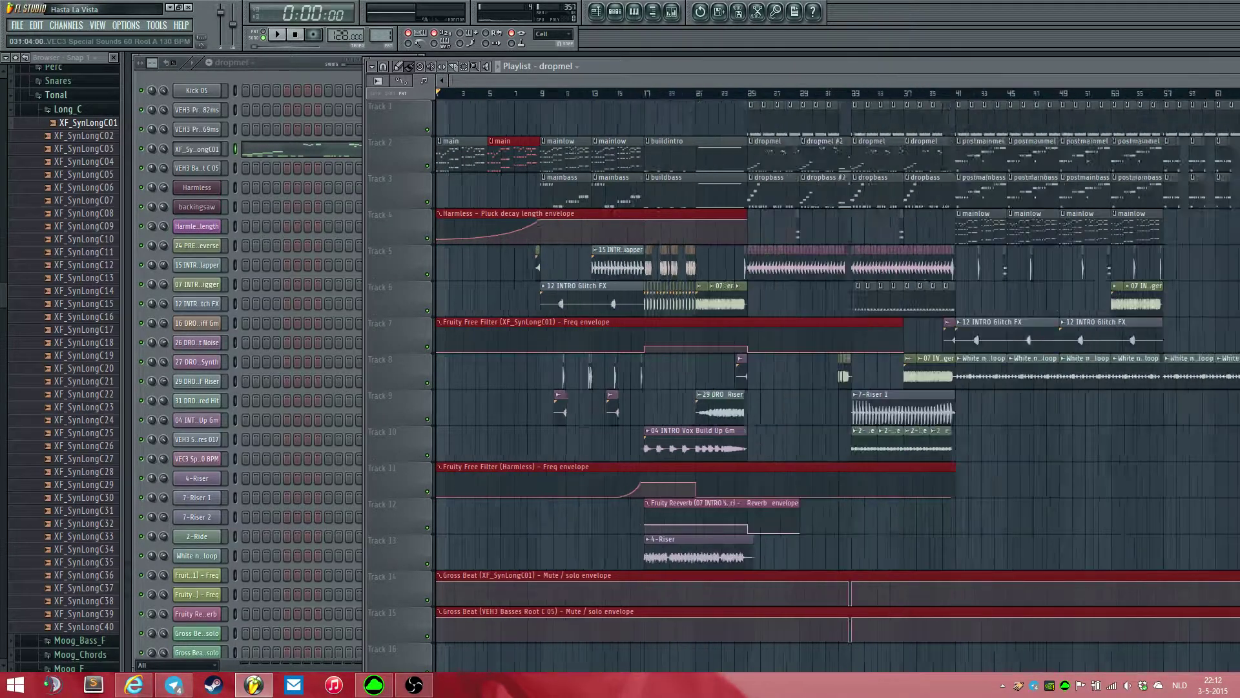
{"action": "mouse_move", "coordinate": [538, 93]}
{"action": "left_mouse_down"}
{"action": "mouse_move", "coordinate": [1142, 93]}
{"action": "mouse_move", "coordinate": [438, 93]}
{"action": "left_mouse_up"}
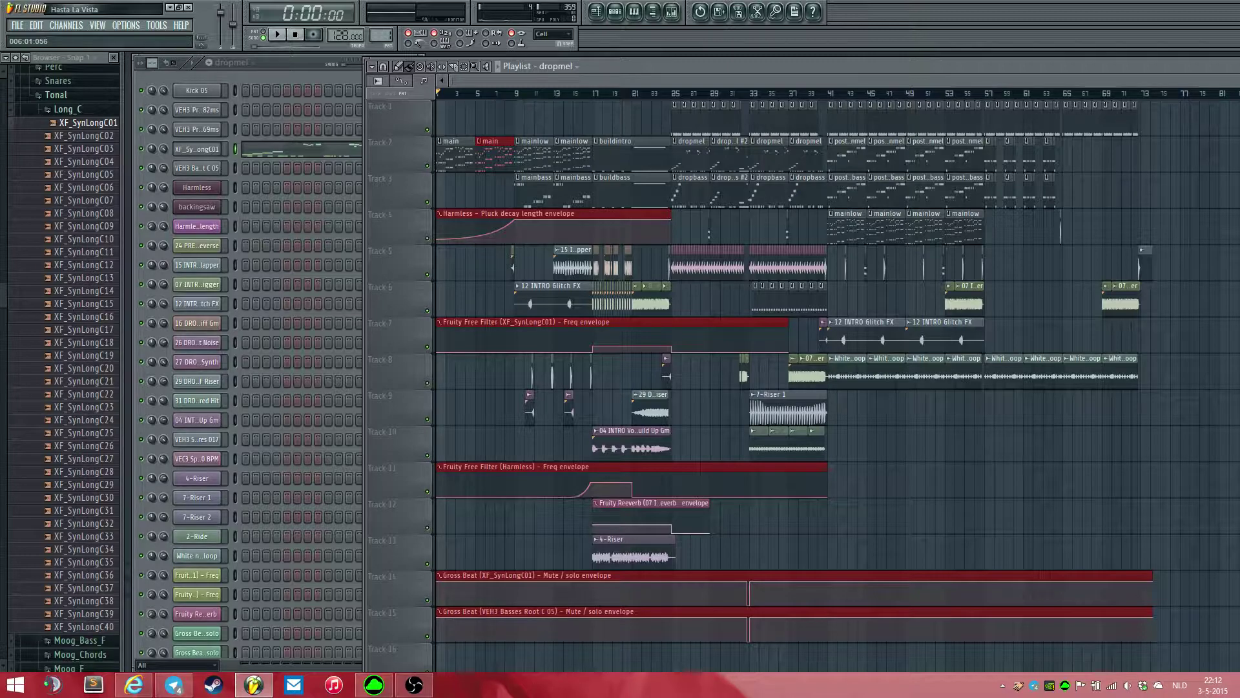
{"action": "scroll", "coordinate": [517, 111], "scroll_direction": "up", "scroll_amount": 5}
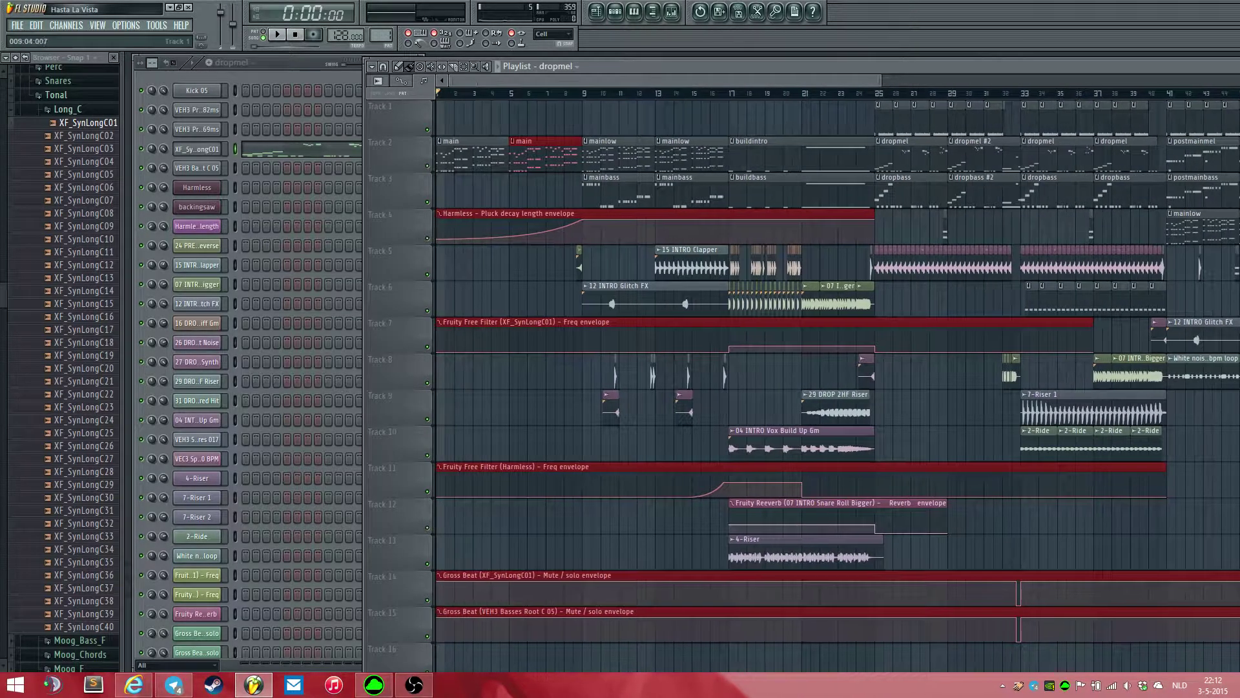
{"action": "key", "text": "ctrl+d"}
{"action": "scroll", "coordinate": [701, 152], "scroll_direction": "down", "scroll_amount": 4}
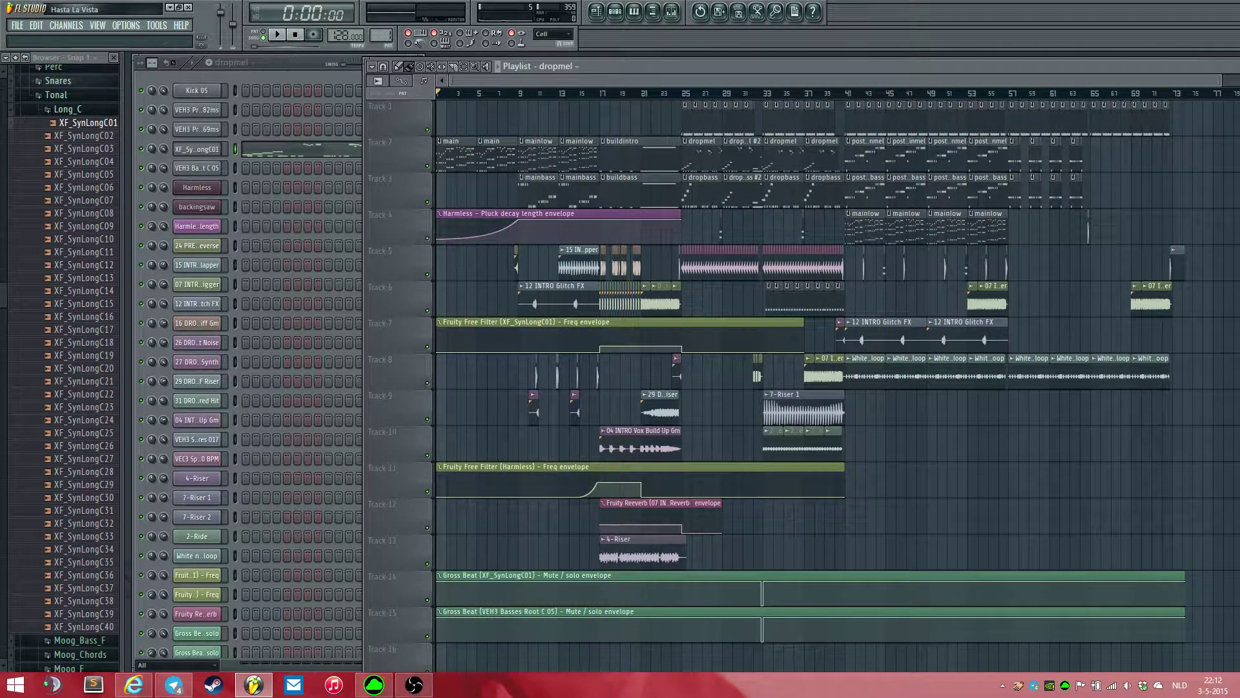
- Locate the XF_SynLongC01 sample in the browser's Xfer Tonal Long_C folder and examine the folder path
{"action": "left_click", "coordinate": [66, 57]}
{"action": "left_click", "coordinate": [81, 70]}
{"action": "scroll", "coordinate": [62, 240], "scroll_direction": "up", "scroll_amount": 7}
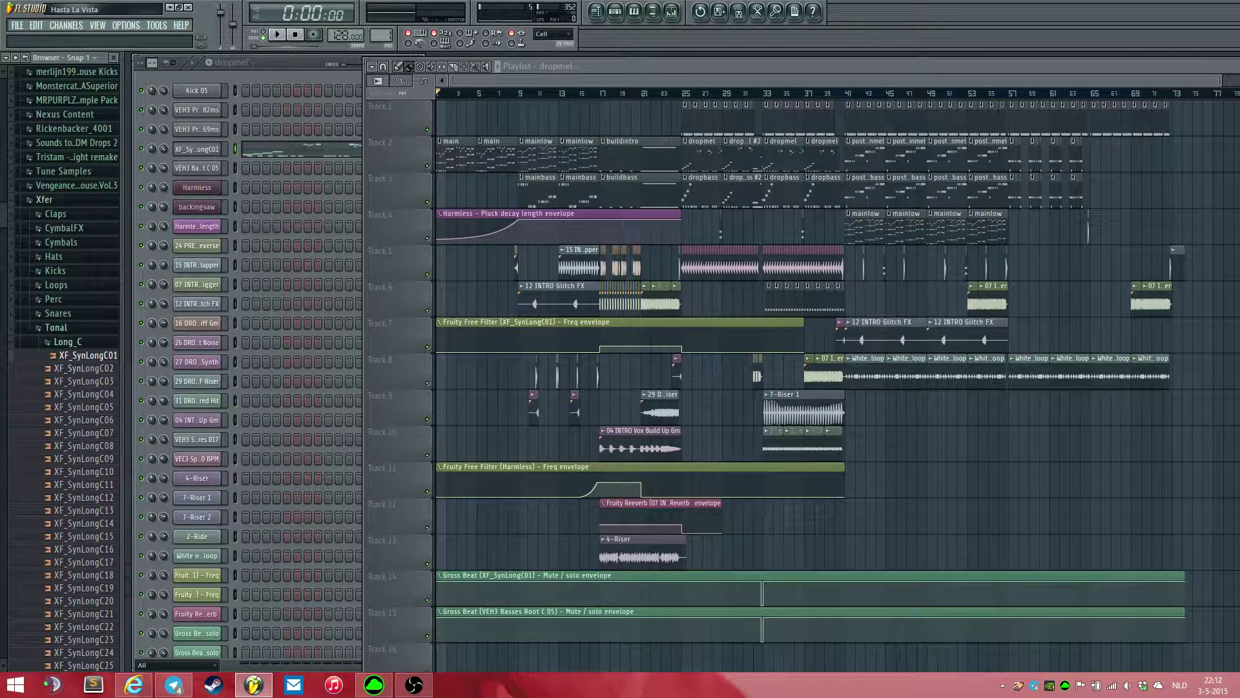
{"action": "scroll", "coordinate": [62, 368], "scroll_direction": "down", "scroll_amount": 3}
{"action": "scroll", "coordinate": [61, 368], "scroll_direction": "up", "scroll_amount": 2}
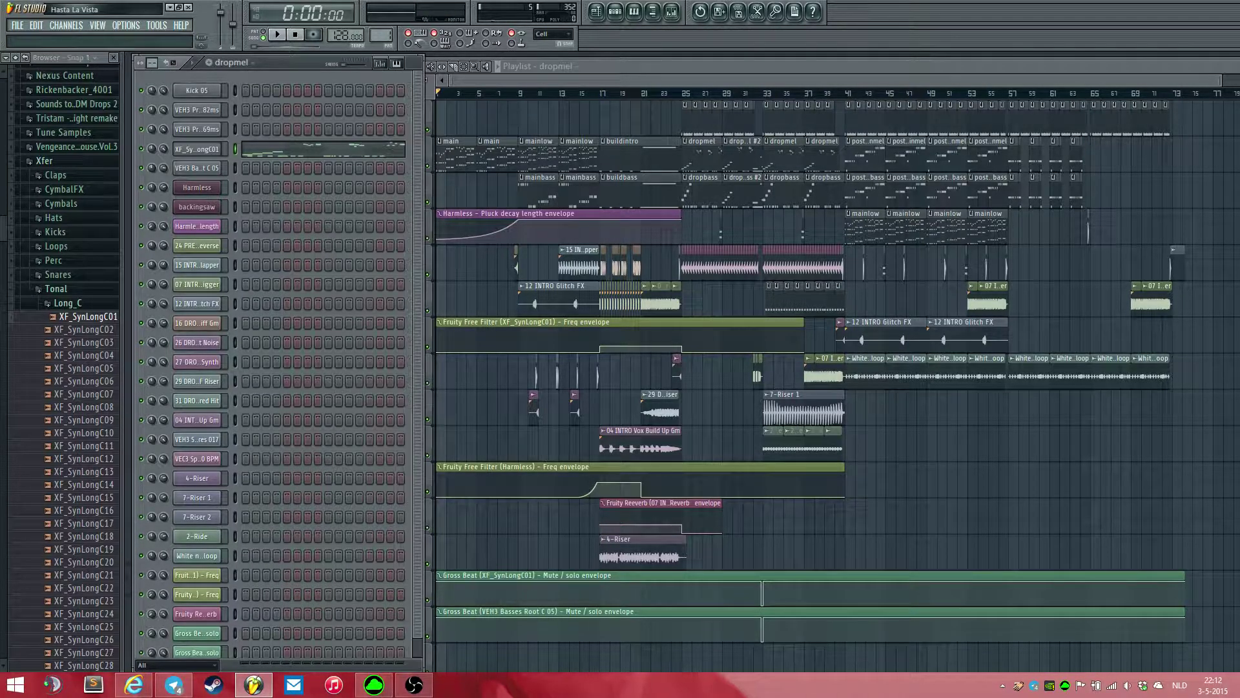
- Open the XF_SynLongC01 channel settings, preview the sample's waveform and its browser entry, and close the settings
{"action": "left_click", "coordinate": [197, 148]}
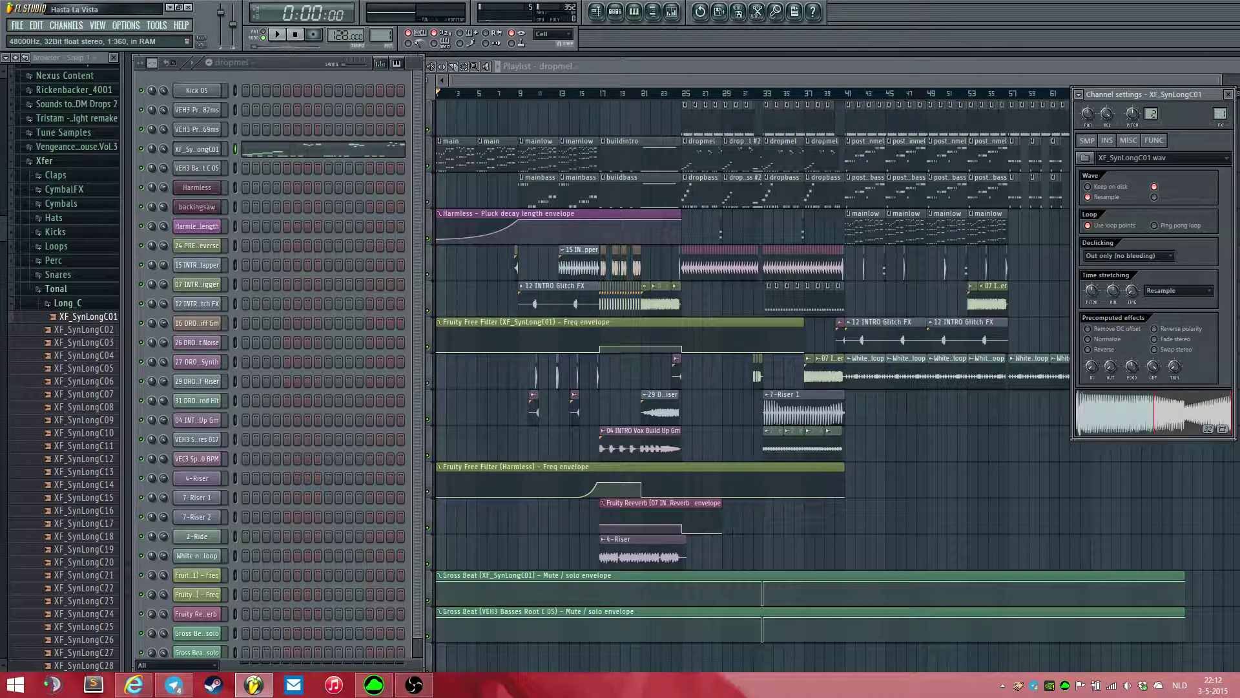
{"action": "left_click", "coordinate": [1154, 413]}
{"action": "left_click", "coordinate": [88, 317]}
{"action": "left_click", "coordinate": [1154, 413]}
{"action": "left_click", "coordinate": [1228, 94]}
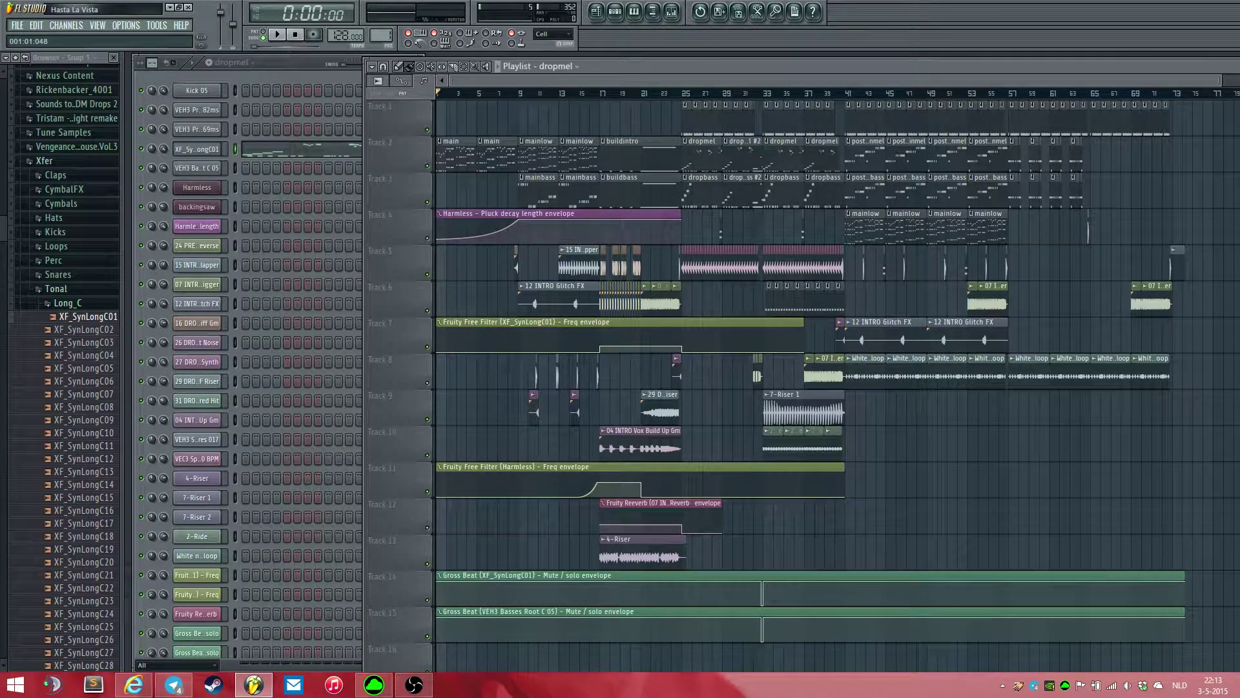
- Examine all four bars of the XF_SynLongC01 notes from the dropmel pattern in a maximized piano roll, and restore its size
{"action": "left_click", "coordinate": [291, 63]}
{"action": "left_click", "coordinate": [286, 149]}
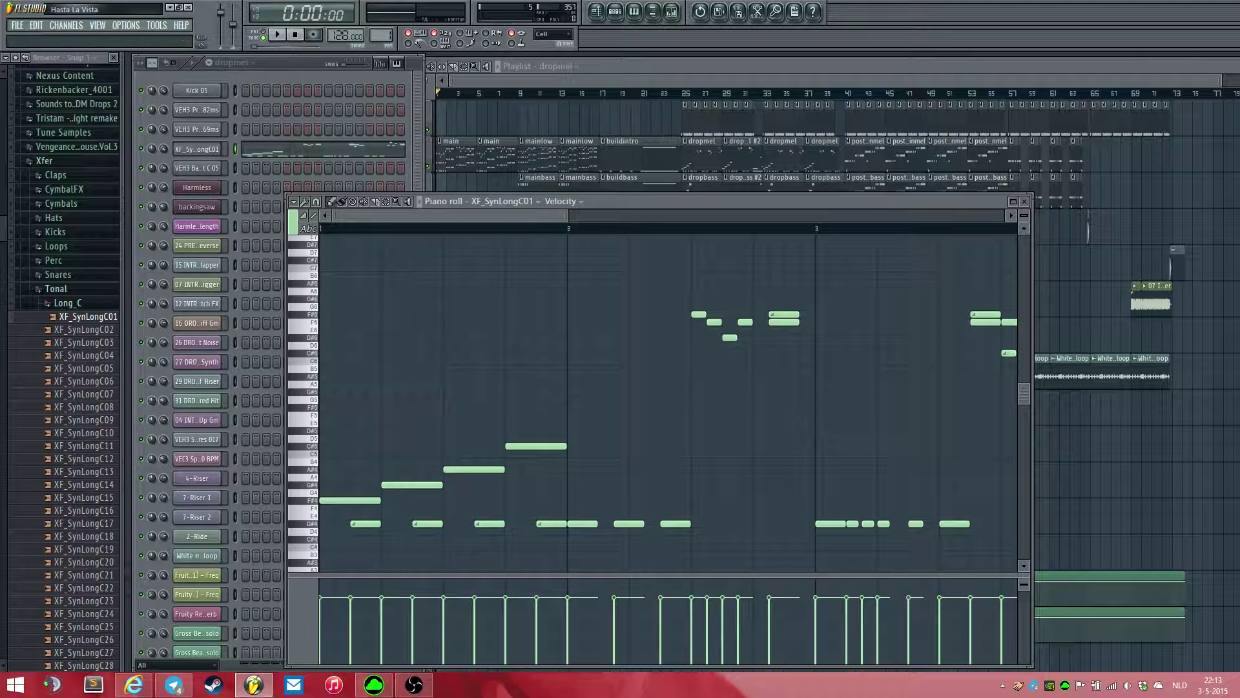
{"action": "left_click", "coordinate": [1013, 202]}
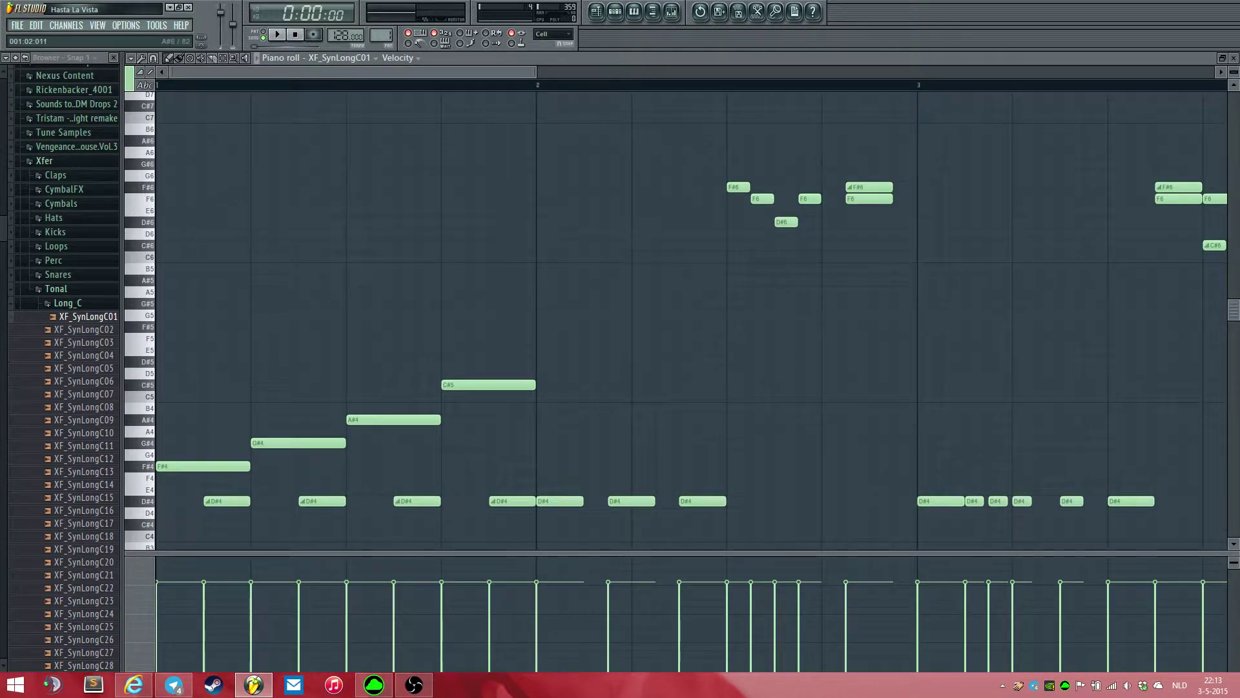
{"action": "left_click_drag", "start_coordinate": [536, 72], "coordinate": [827, 72]}
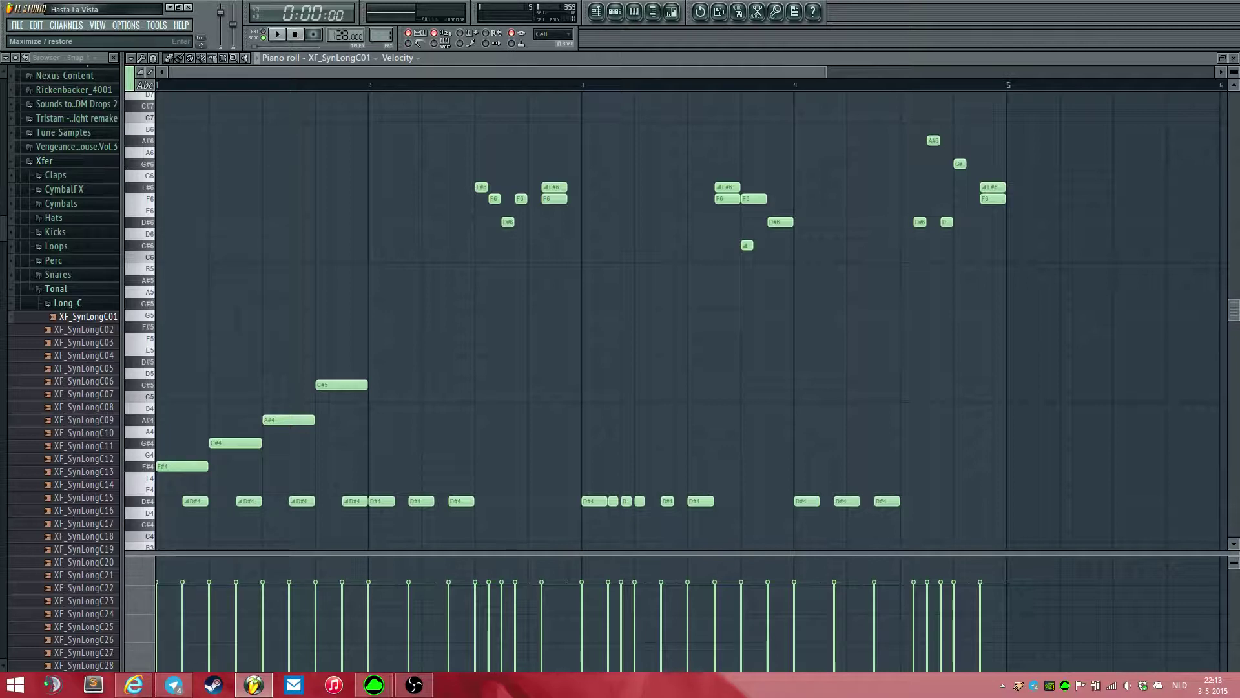
{"action": "left_click", "coordinate": [1222, 57]}
- Inspect the Fruity Parametric EQ 2 curve on the XF_SynLongC01 mixer track and close the plugin
{"action": "left_click", "coordinate": [671, 11]}
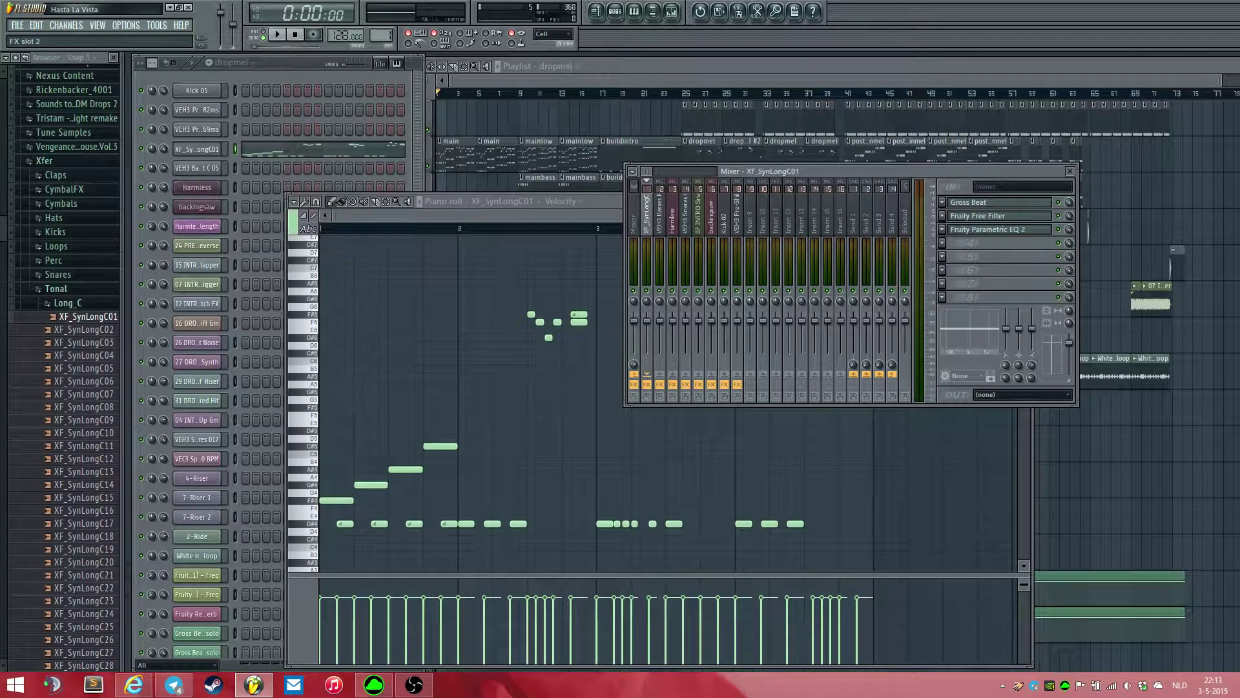
{"action": "left_click", "coordinate": [989, 229]}
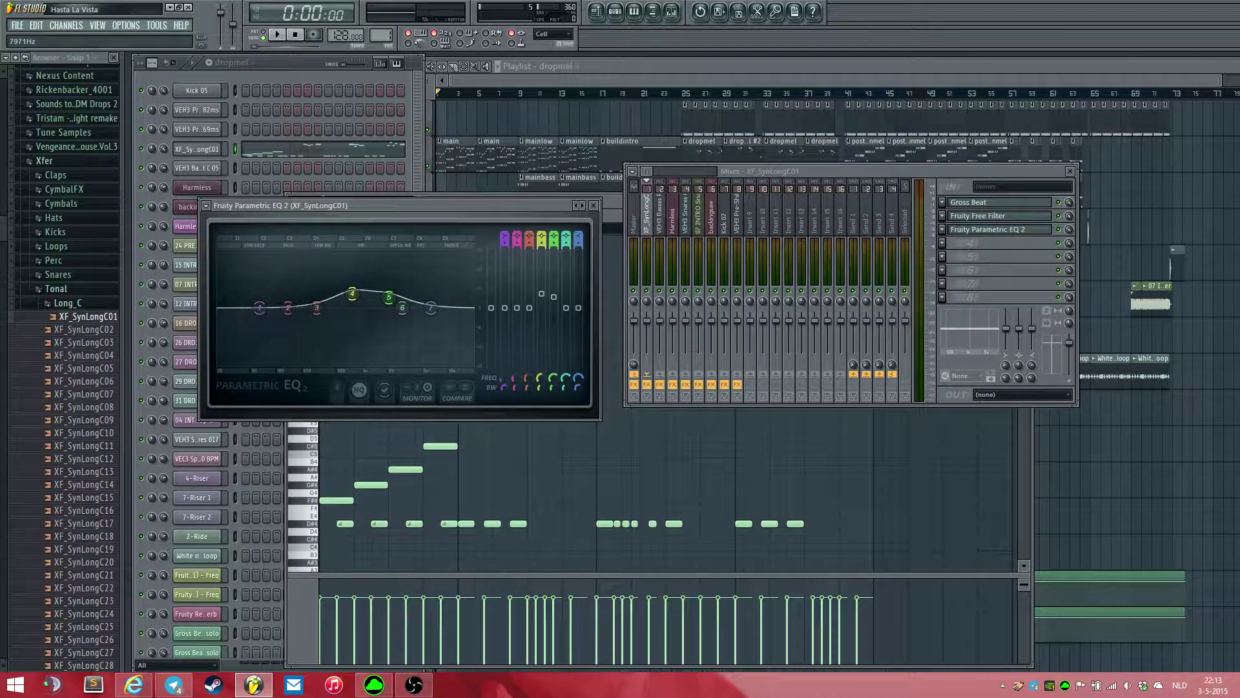
{"action": "left_click", "coordinate": [594, 205]}
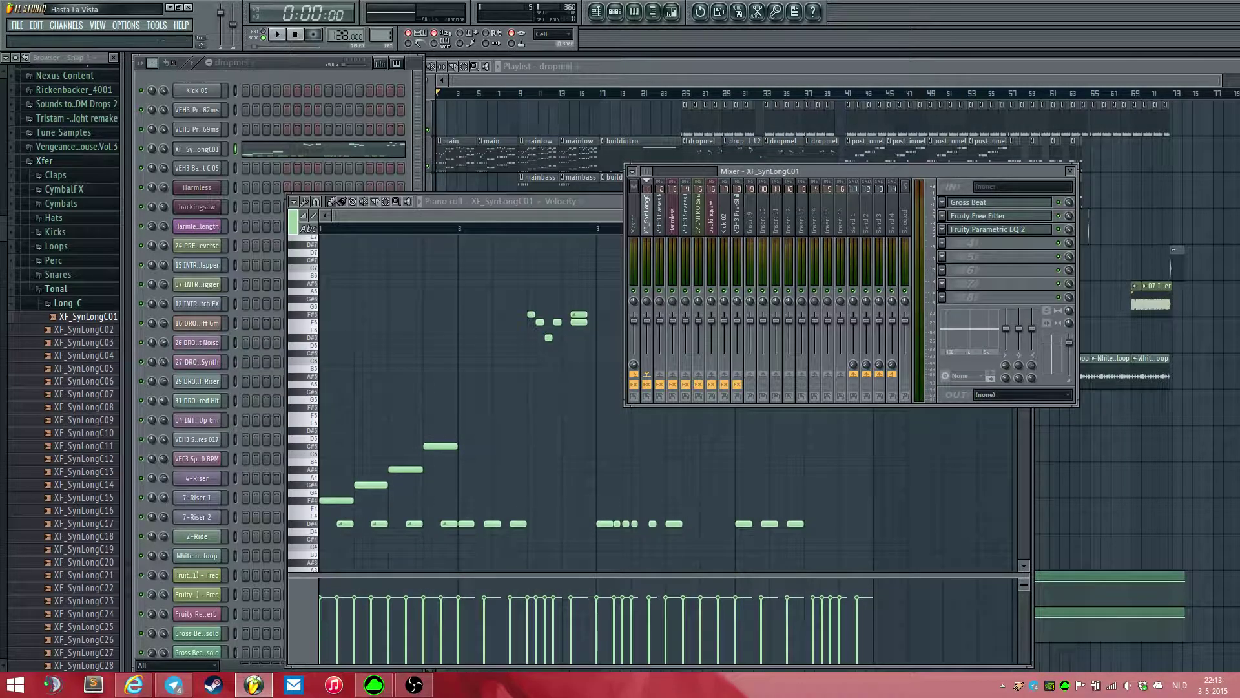
- Bring back the XF_SynLongC01 piano roll, play the dropmel pattern in pattern mode, and stop it
{"action": "left_click", "coordinate": [594, 203]}
{"action": "left_click", "coordinate": [275, 46]}
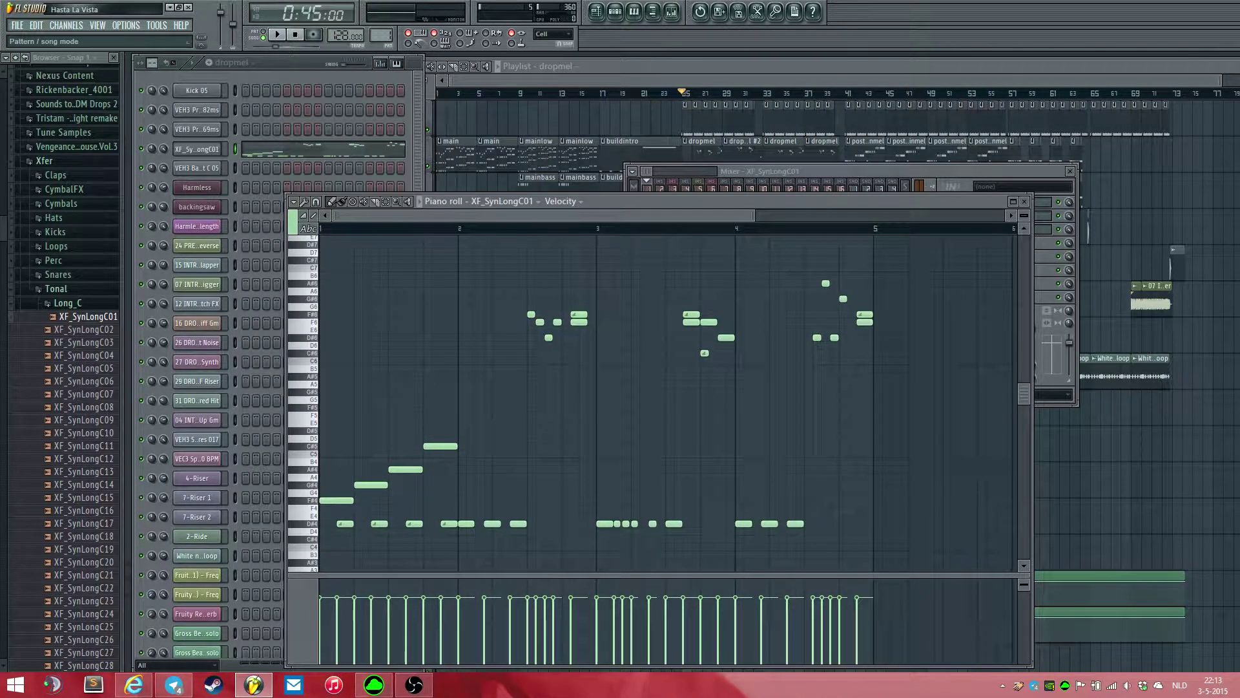
{"action": "left_click", "coordinate": [263, 34]}
{"action": "key", "text": "space"}
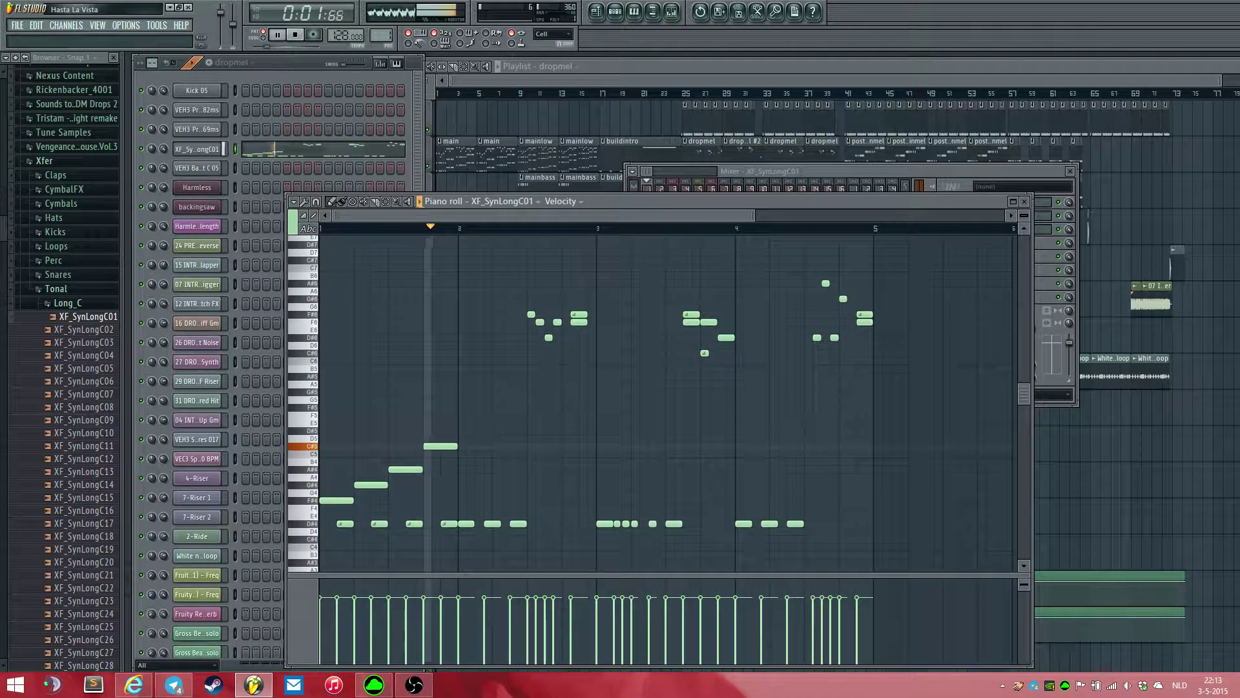
{"action": "key", "text": "space"}
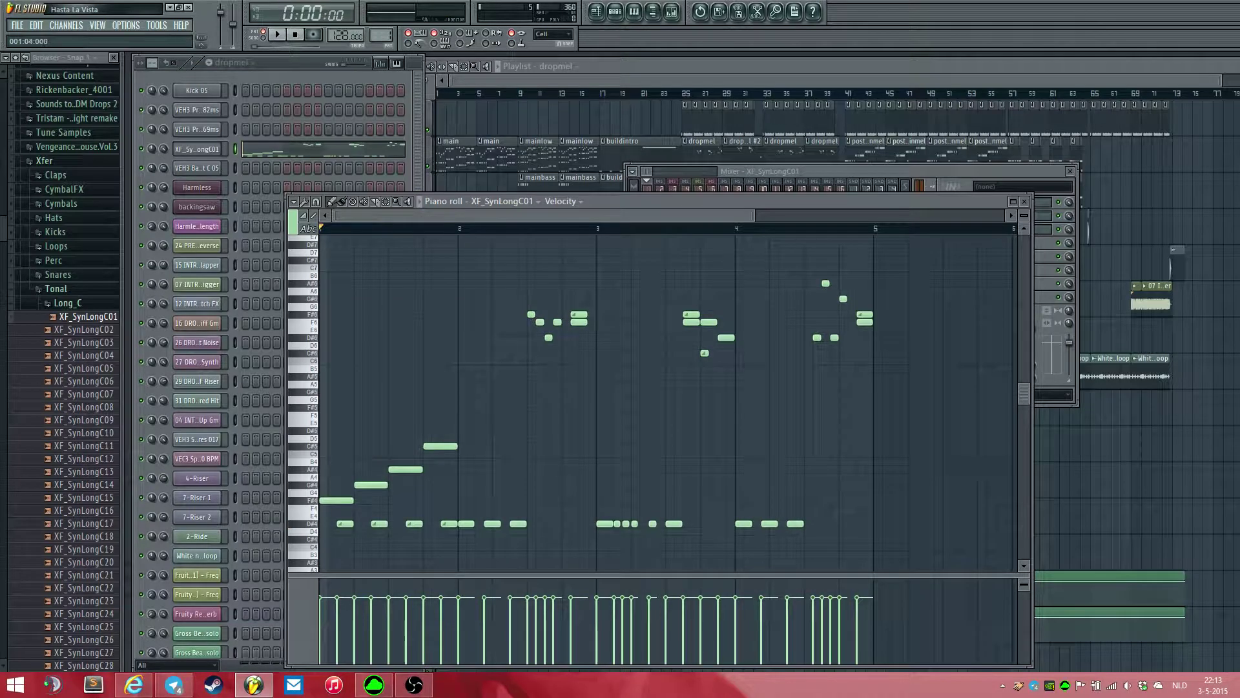
- View the Harmless notes of the first main clip on Track 2 in the piano roll and return to the playlist
{"action": "key", "text": "F6"}
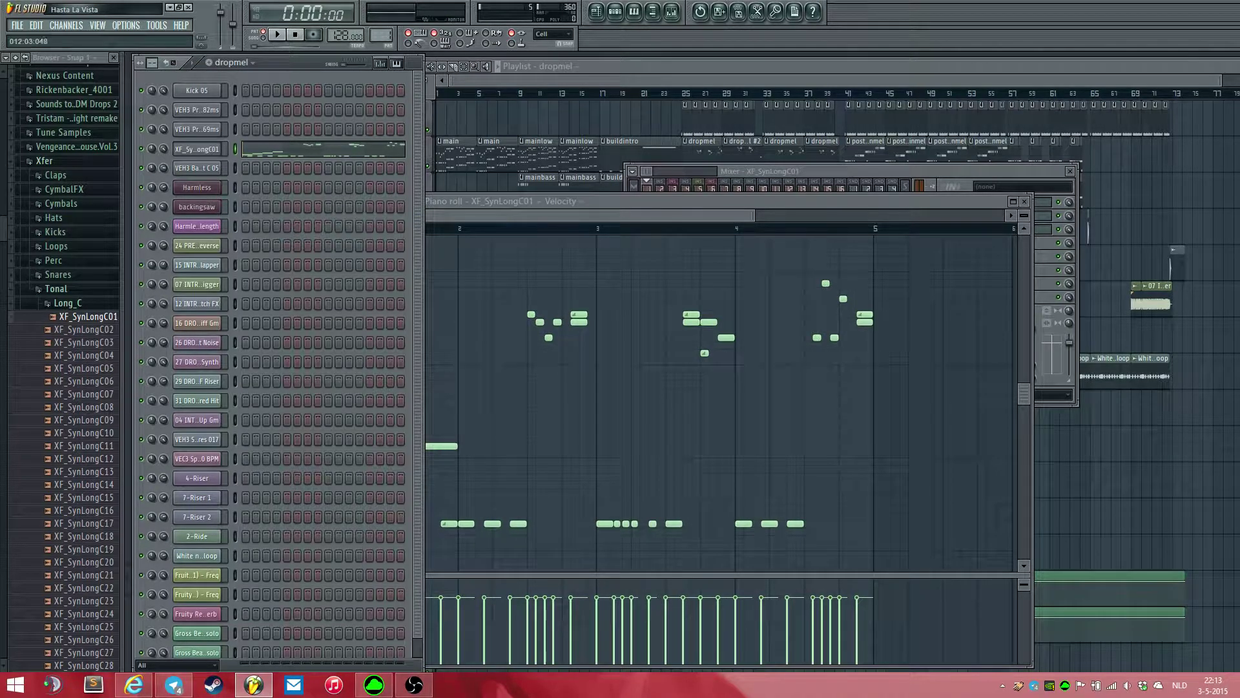
{"action": "left_click_drag", "start_coordinate": [525, 201], "coordinate": [629, 143]}
{"action": "key", "text": "F5"}
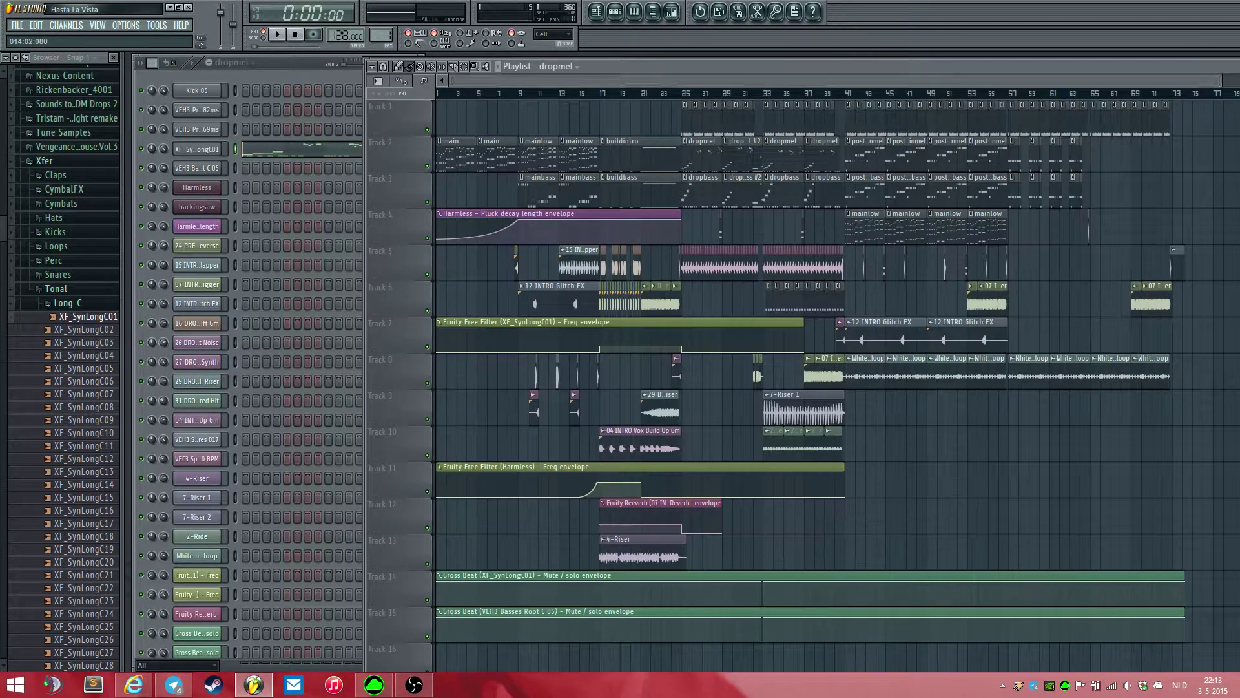
{"action": "double_click", "coordinate": [456, 153]}
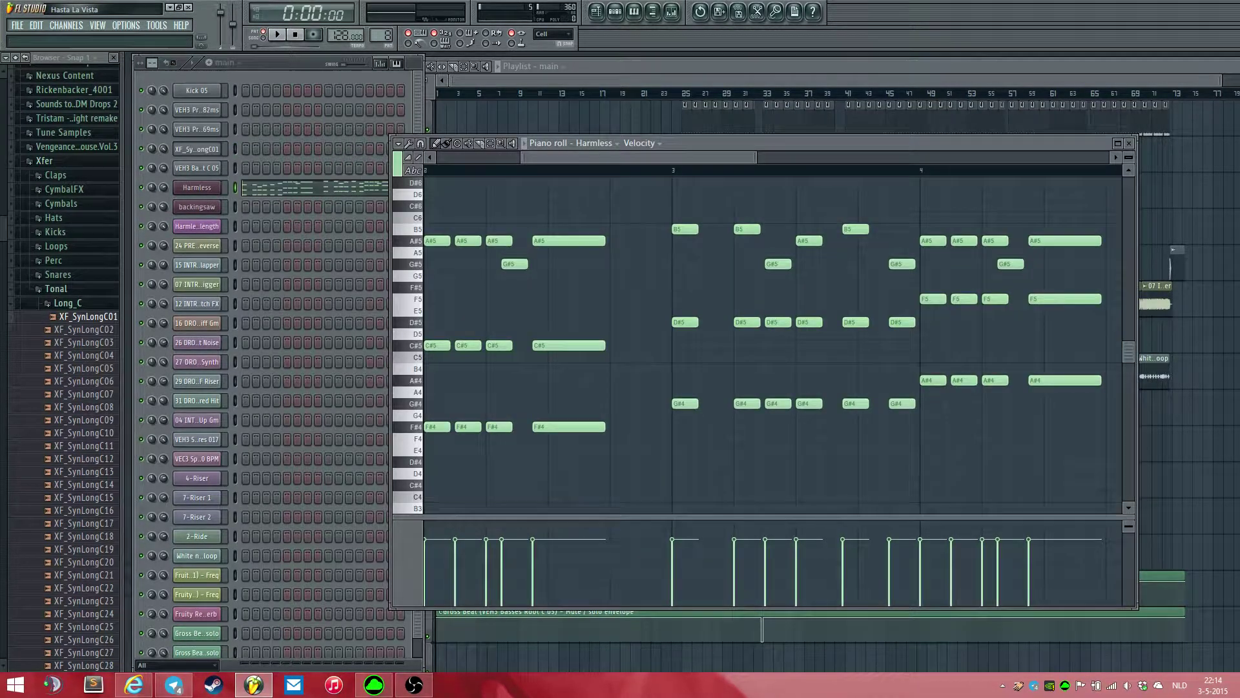
{"action": "left_click", "coordinate": [407, 77]}
{"action": "left_click", "coordinate": [478, 81]}
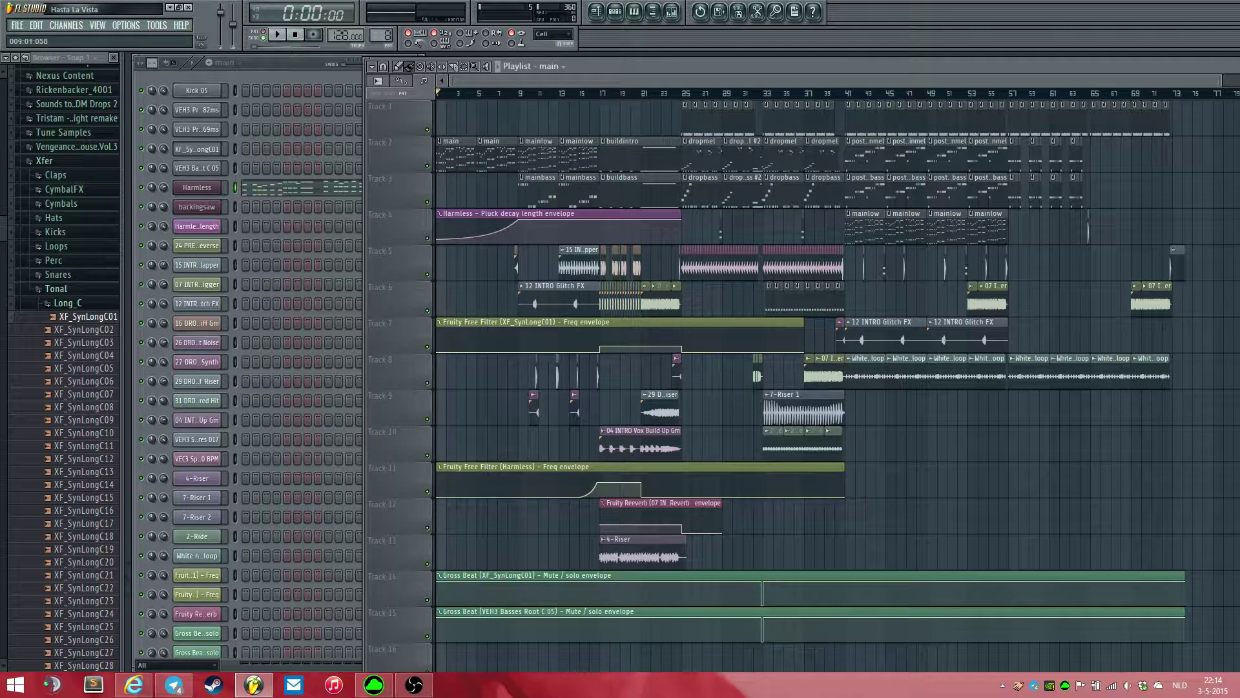
- Play the song's intro from the start in the playlist and stop after the mainlow section begins
{"action": "key", "text": "space"}
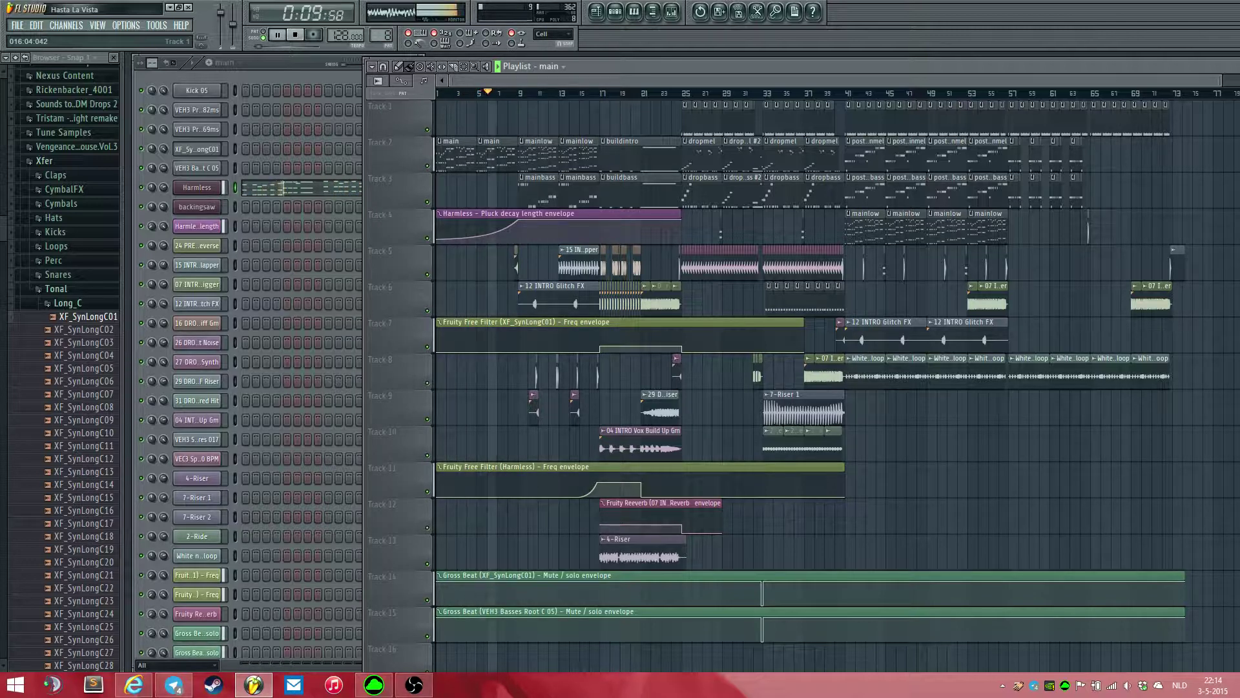
{"action": "scroll", "coordinate": [509, 94], "scroll_direction": "up", "scroll_amount": 7}
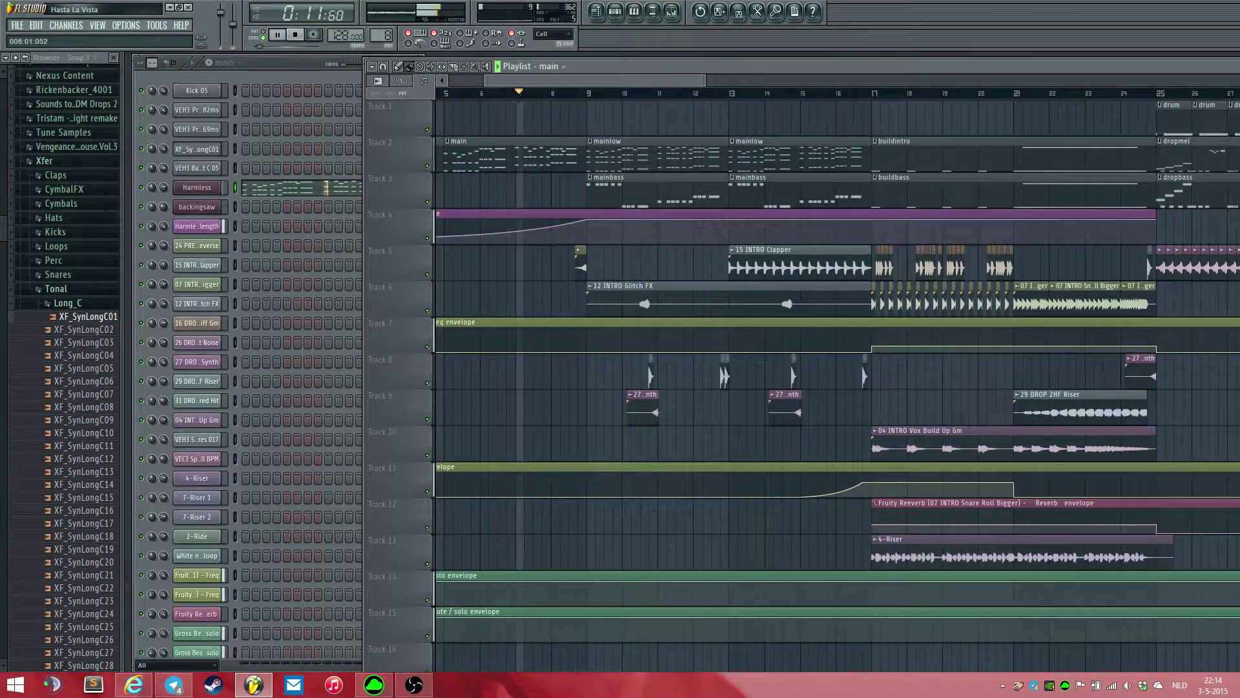
{"action": "scroll", "coordinate": [553, 258], "scroll_direction": "left", "scroll_amount": 3}
{"action": "scroll", "coordinate": [672, 258], "scroll_direction": "up", "scroll_amount": 3}
{"action": "scroll", "coordinate": [621, 258], "scroll_direction": "right", "scroll_amount": 3}
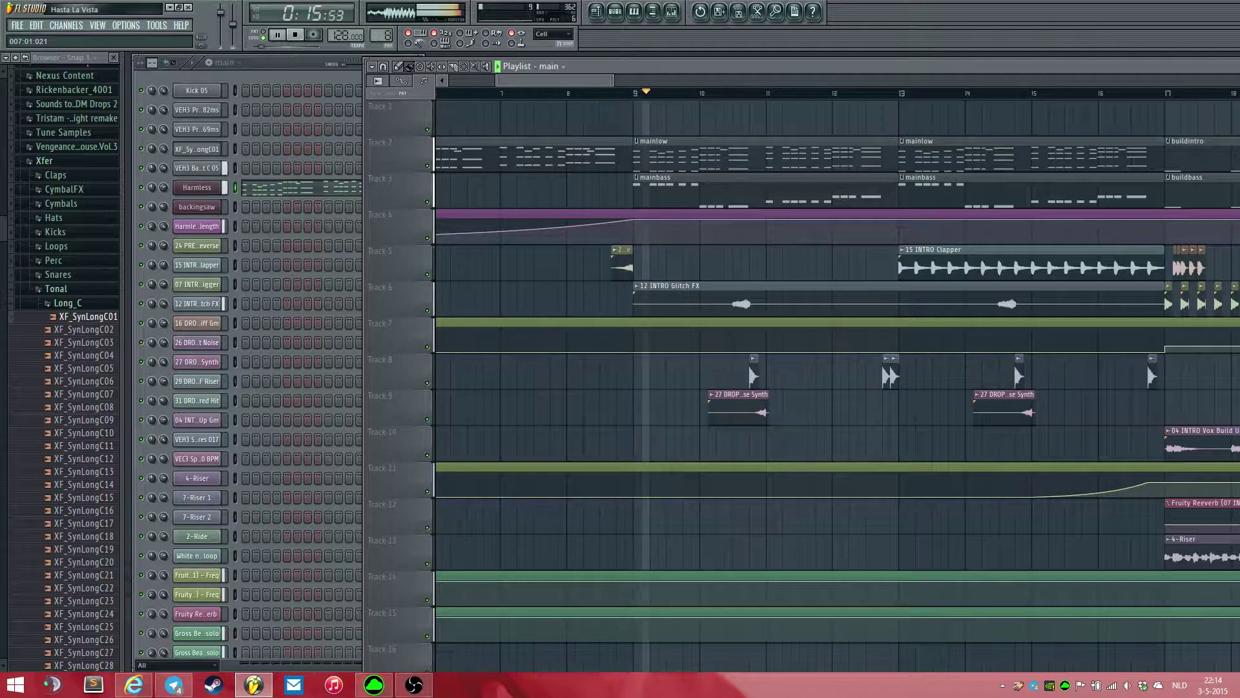
{"action": "key", "text": "space"}
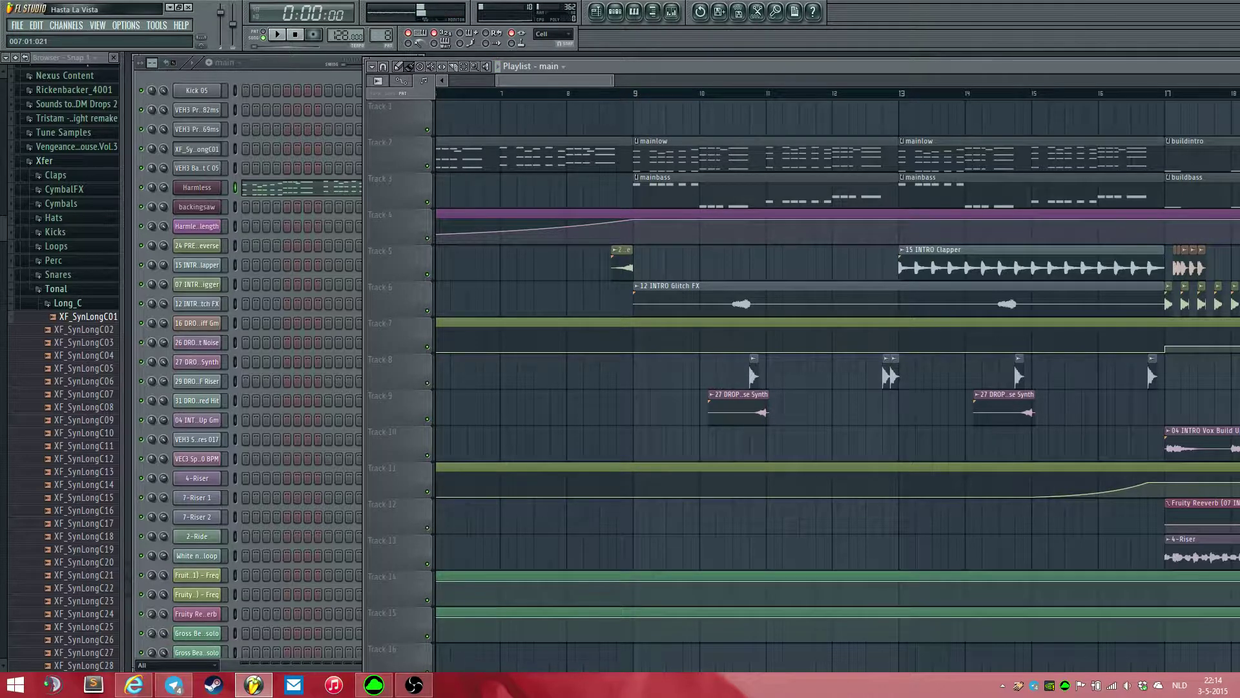
- Open the Harmless synth from its channel, position its window over the playlist, and examine its sound settings
{"action": "left_click_drag", "start_coordinate": [508, 80], "coordinate": [459, 80]}
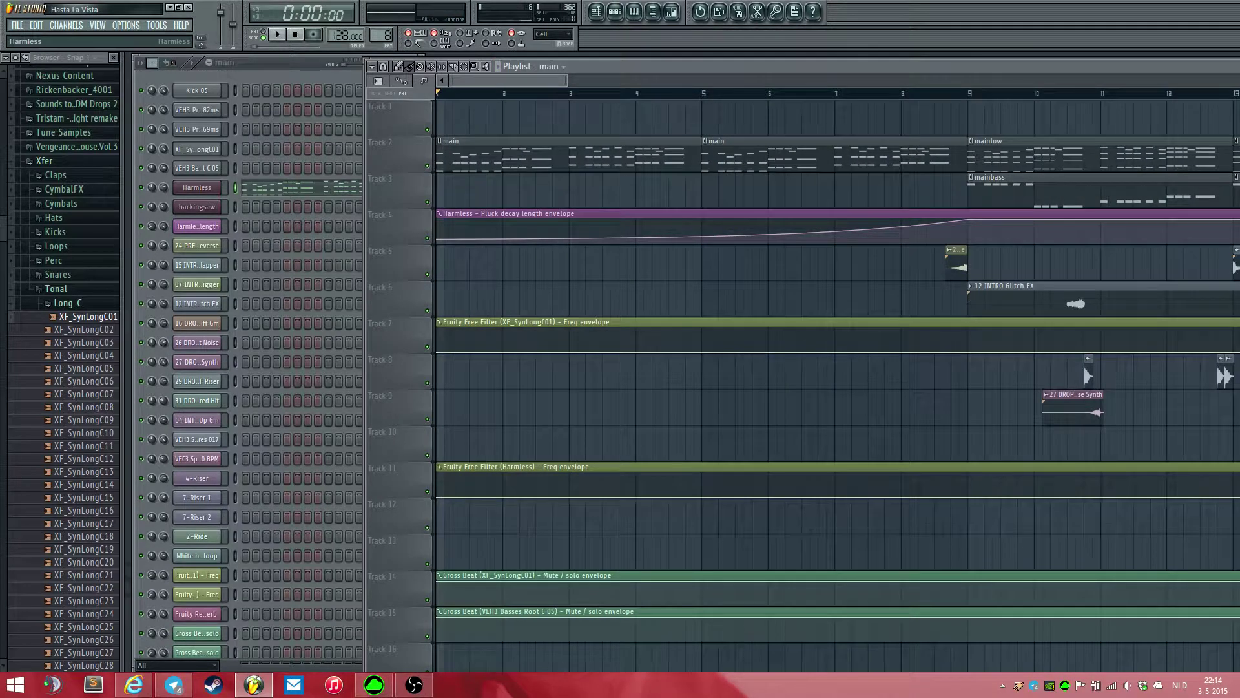
{"action": "left_click", "coordinate": [197, 188]}
{"action": "left_click_drag", "start_coordinate": [259, 205], "coordinate": [534, 124]}
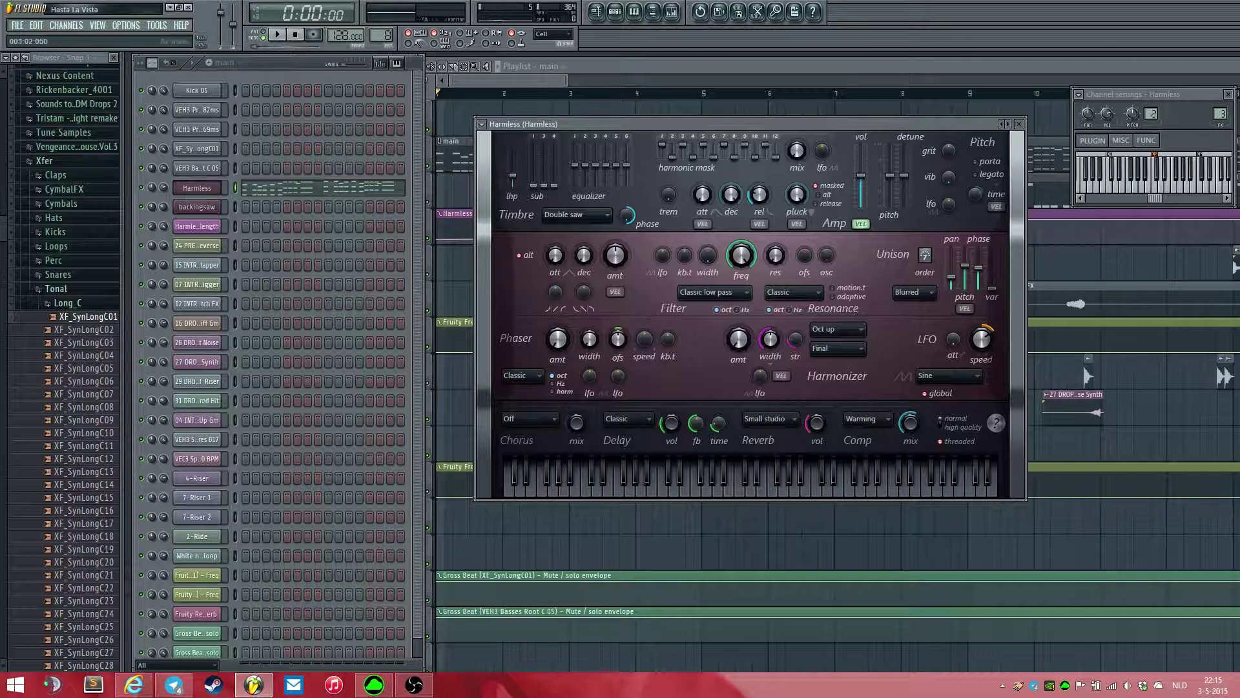
{"action": "left_click", "coordinate": [323, 188]}
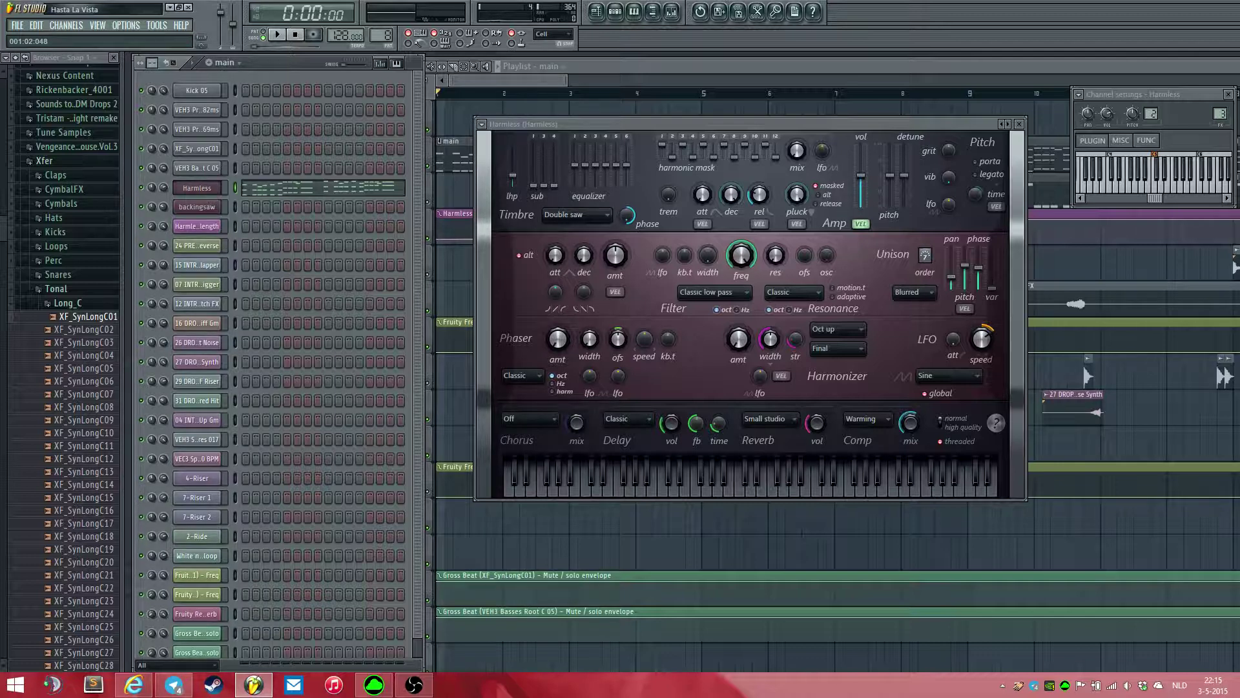
- Open the first dropmel clip from the playlist in the piano roll, play its pattern, and stop playback
{"action": "left_click", "coordinate": [816, 478]}
{"action": "left_click_drag", "start_coordinate": [510, 80], "coordinate": [611, 80]}
{"action": "scroll", "coordinate": [775, 155], "scroll_direction": "down", "scroll_amount": 6}
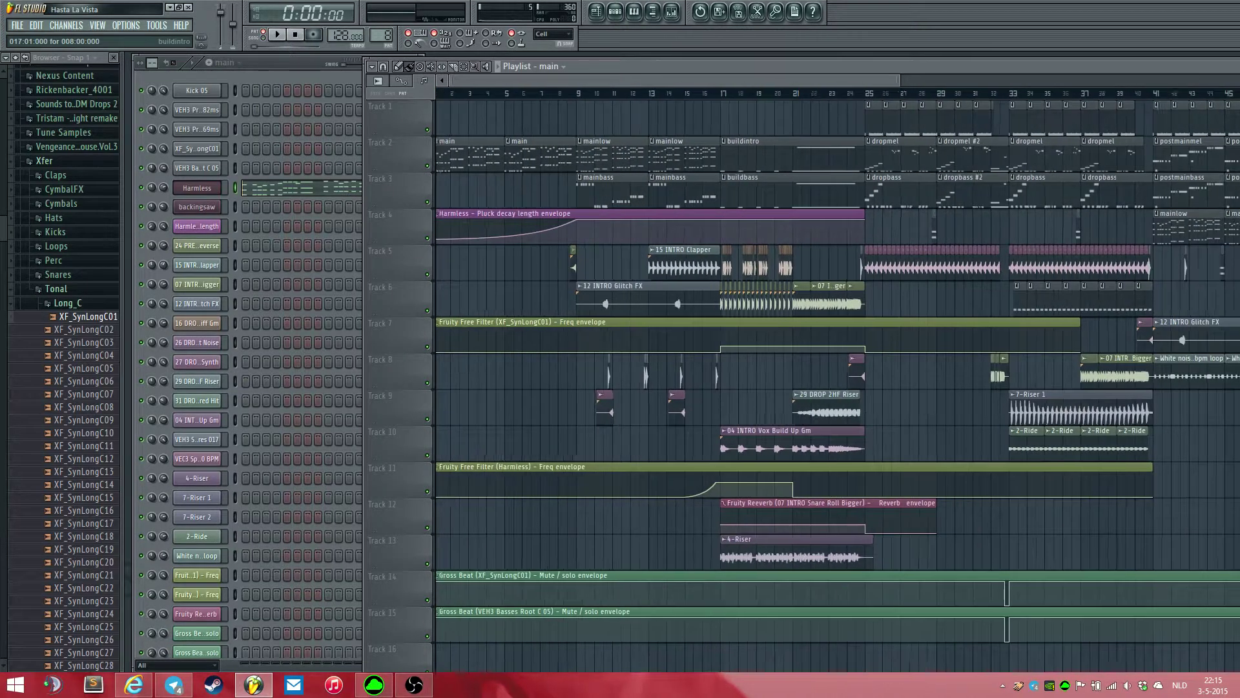
{"action": "double_click", "coordinate": [895, 157]}
{"action": "key", "text": "space"}
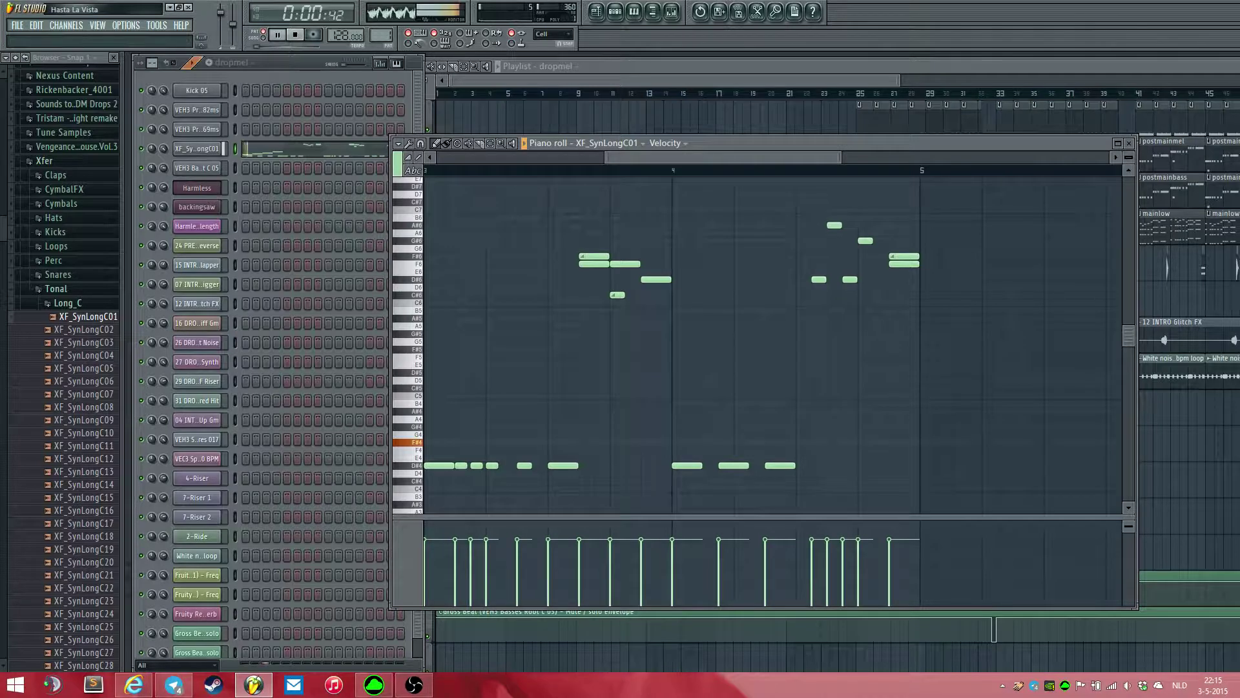
{"action": "key", "text": "F7"}
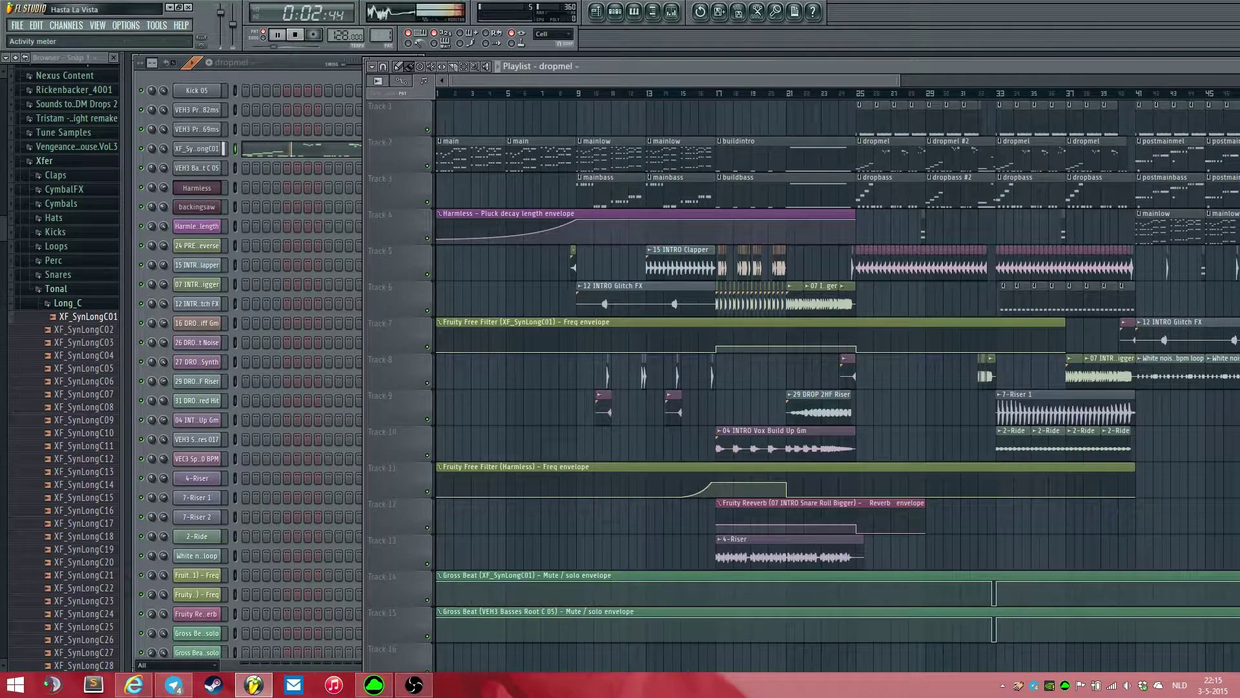
{"action": "key", "text": "space"}
- Reopen the XF_SynLongC01 channel settings and piano roll, and audition the D#4 key
{"action": "left_click", "coordinate": [197, 149]}
{"action": "left_click", "coordinate": [271, 149]}
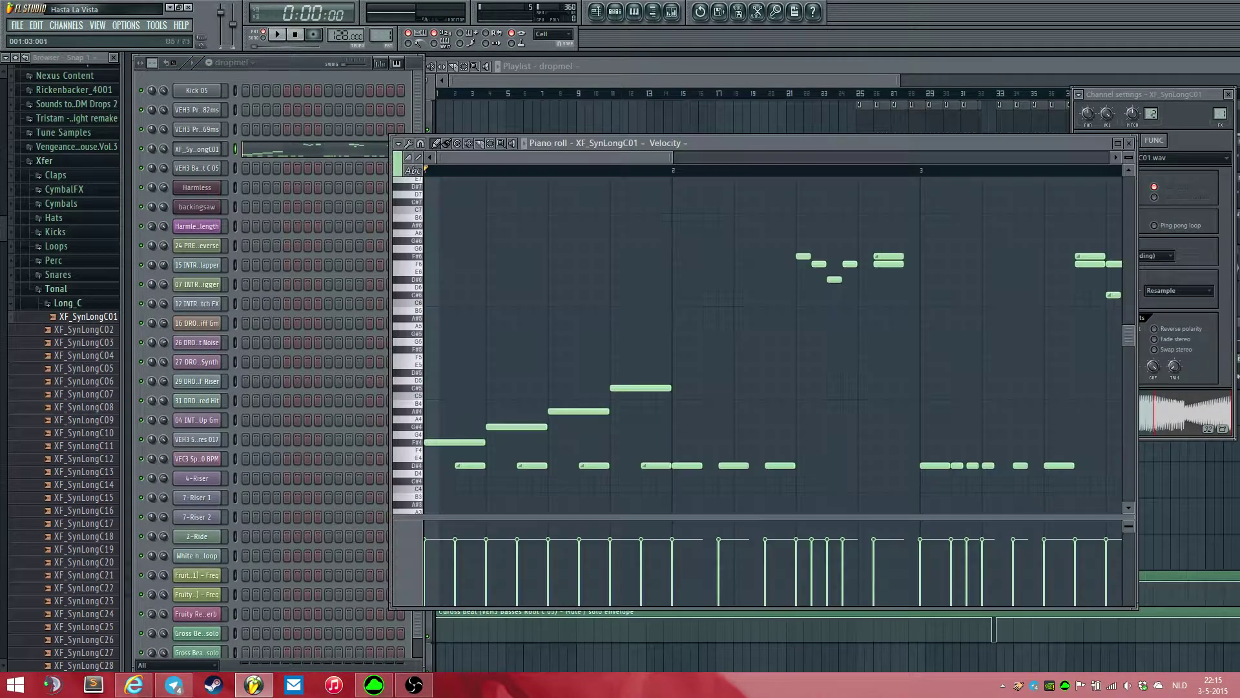
{"action": "left_click", "coordinate": [411, 465]}
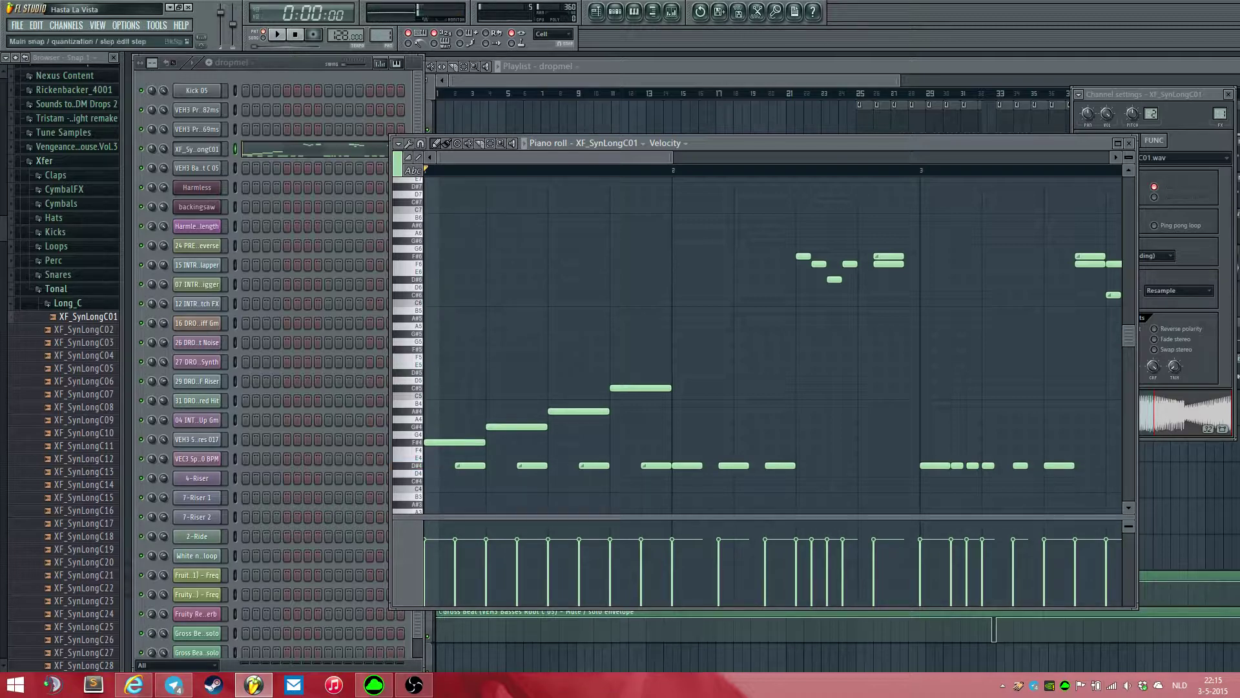
- Open the second main clip from the playlist in the piano roll, play its Harmless pattern, and stop playback
{"action": "left_click", "coordinate": [458, 80]}
{"action": "scroll", "coordinate": [450, 96], "scroll_direction": "up", "scroll_amount": 3}
{"action": "left_click_drag", "start_coordinate": [457, 80], "coordinate": [450, 80]}
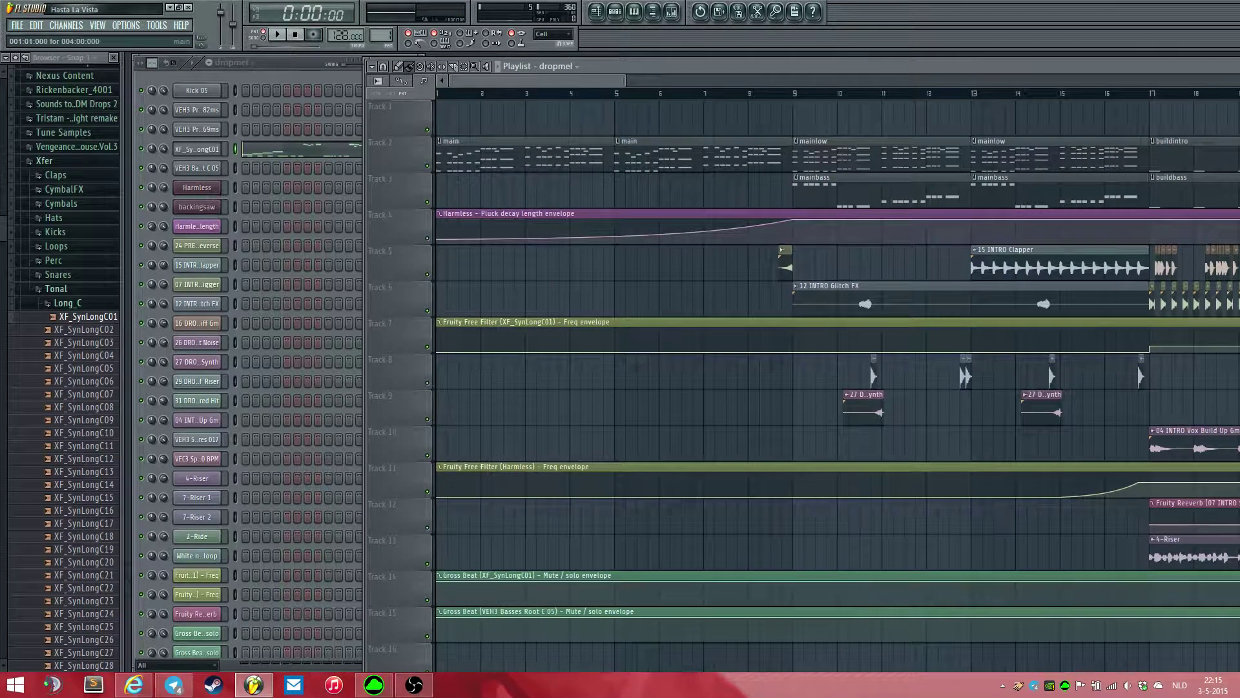
{"action": "double_click", "coordinate": [516, 156]}
{"action": "left_click_drag", "start_coordinate": [556, 157], "coordinate": [471, 157]}
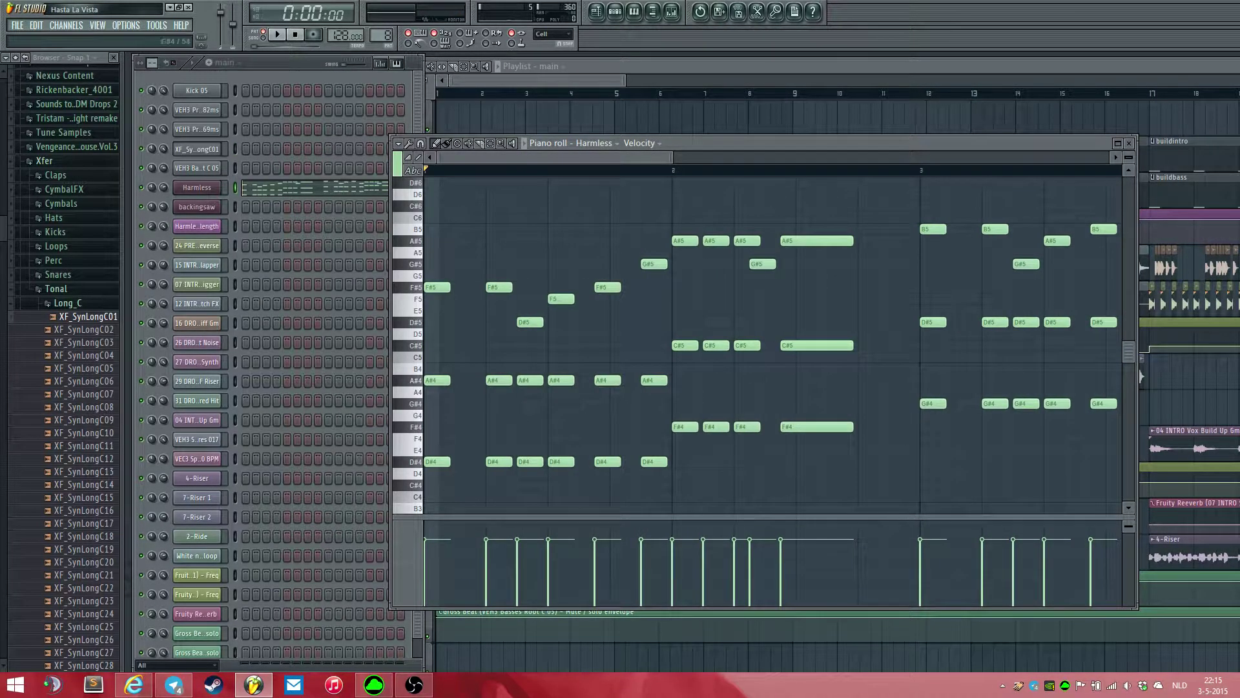
{"action": "left_click", "coordinate": [410, 462]}
{"action": "left_click_drag", "start_coordinate": [278, 63], "coordinate": [275, 62]}
{"action": "key", "text": "space"}
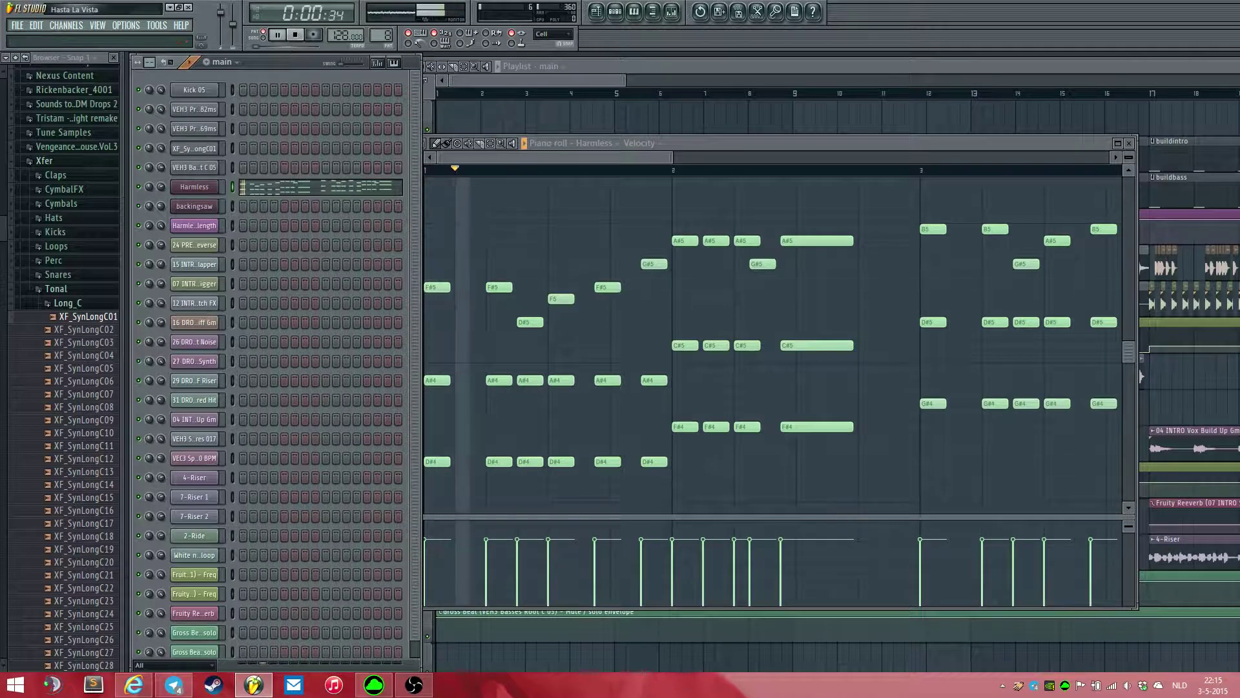
{"action": "left_click", "coordinate": [461, 138]}
{"action": "scroll", "coordinate": [608, 287], "scroll_direction": "down", "scroll_amount": 5}
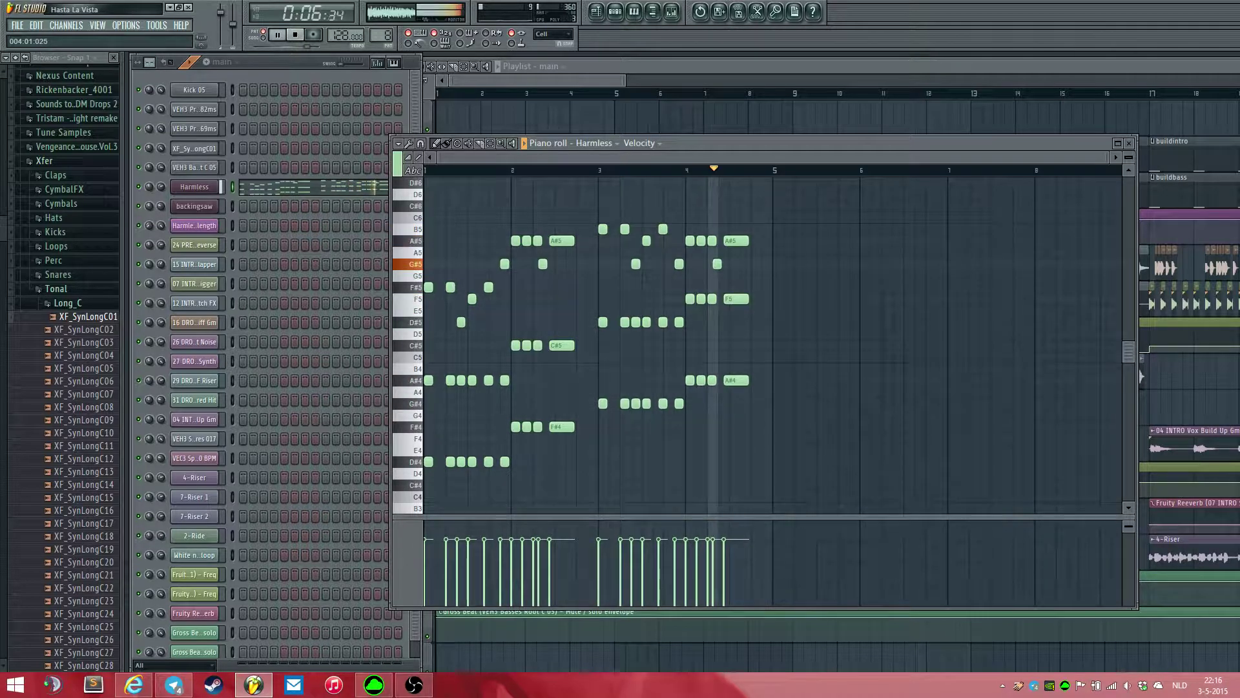
{"action": "key", "text": "space"}
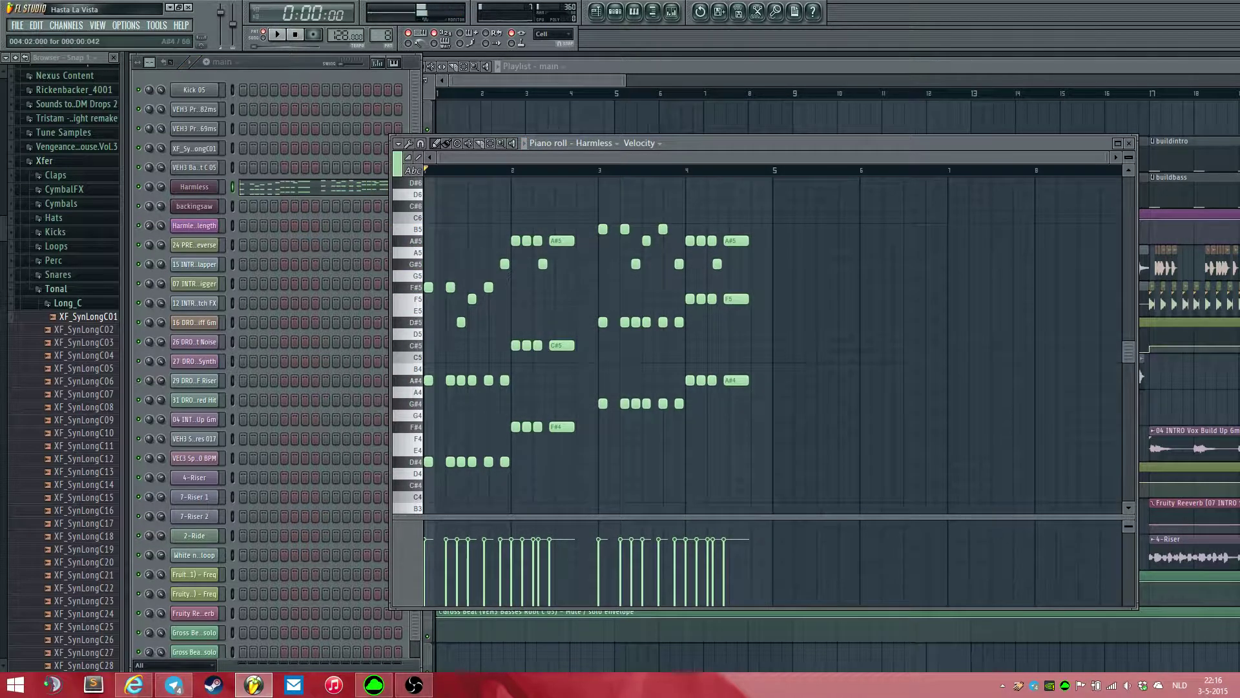
- Box-select the low D#4 and F#4 notes, clear the selection, and replay the main pattern partway
{"action": "left_click_drag", "start_coordinate": [681, 475], "coordinate": [425, 426]}
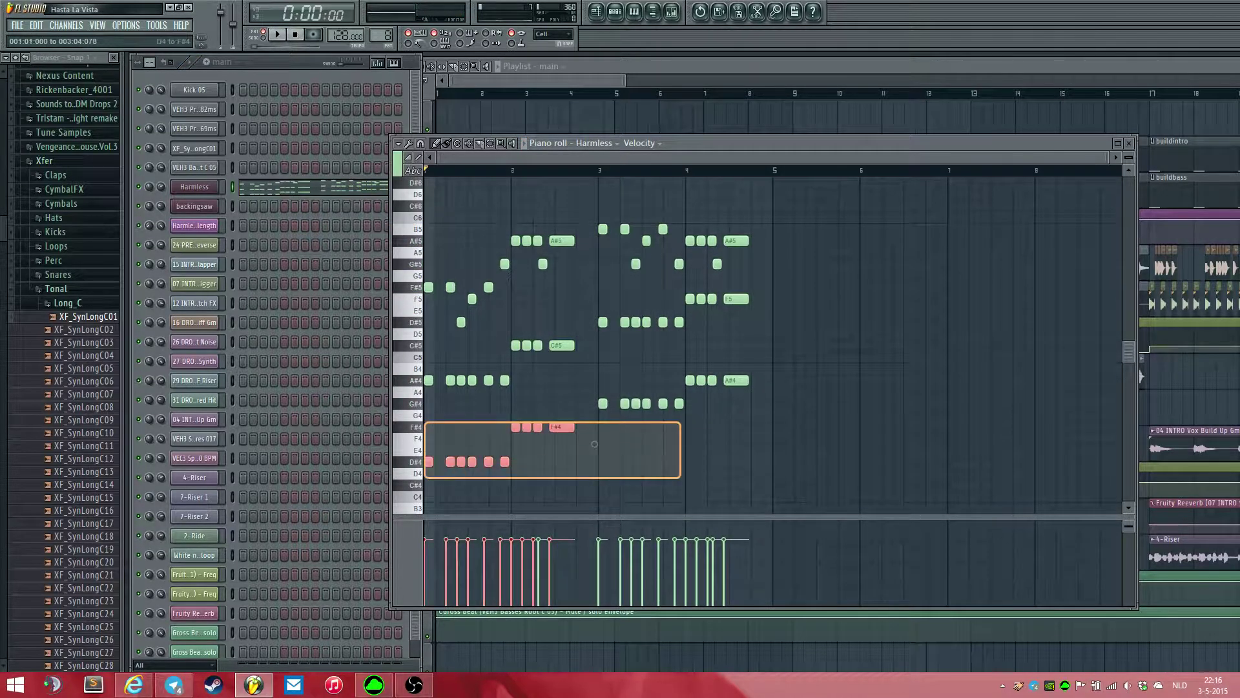
{"action": "key", "text": "ctrl+d"}
{"action": "scroll", "coordinate": [413, 356], "scroll_direction": "down", "scroll_amount": 3}
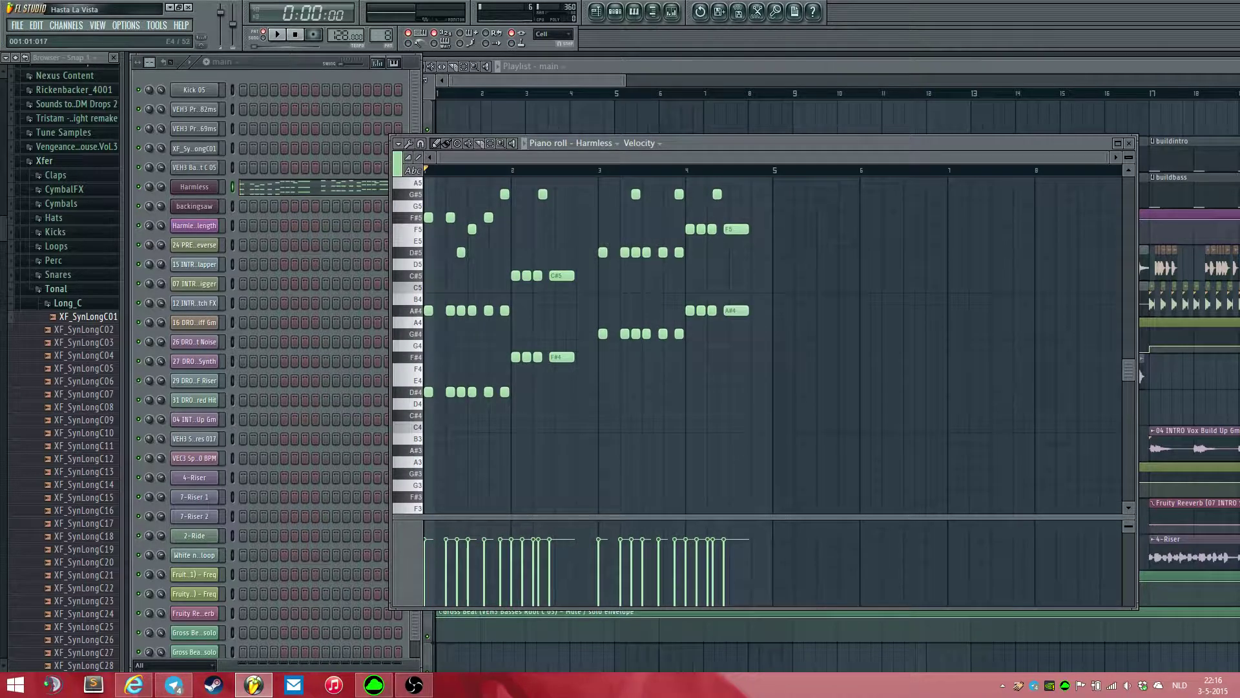
{"action": "left_click_drag", "start_coordinate": [545, 333], "coordinate": [422, 319]}
{"action": "key", "text": "space"}
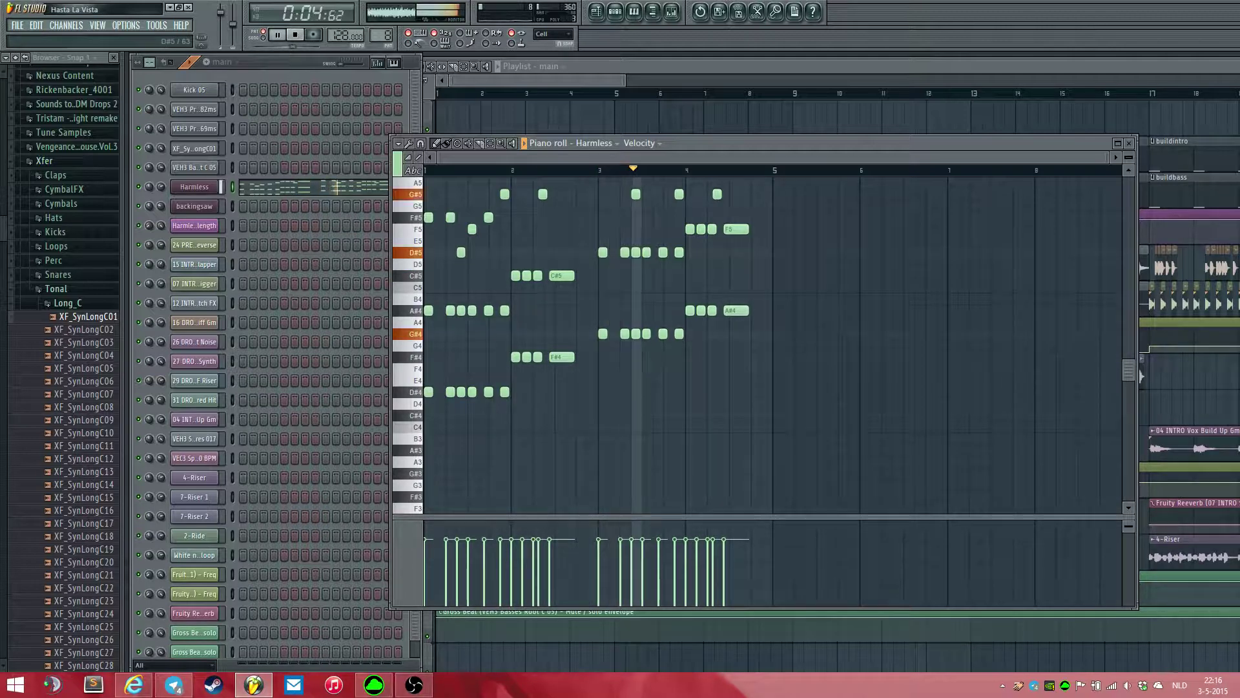
{"action": "key", "text": "space"}
{"action": "scroll", "coordinate": [776, 343], "scroll_direction": "up", "scroll_amount": 4}
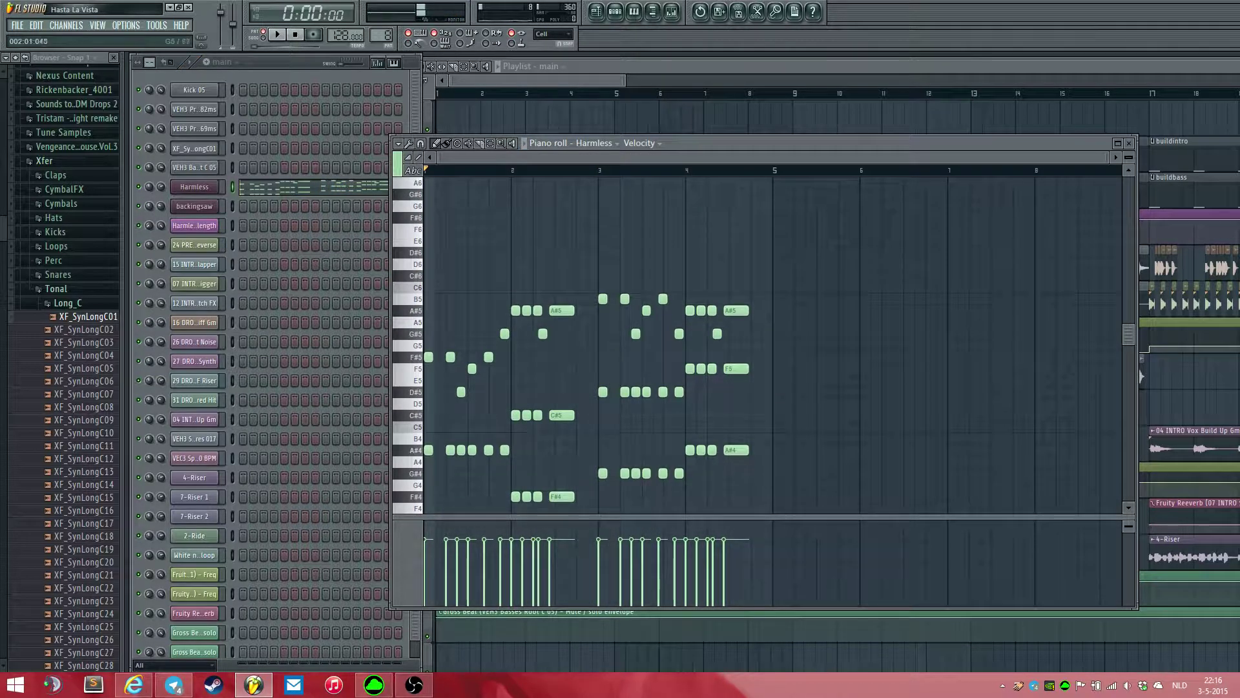
{"action": "scroll", "coordinate": [775, 342], "scroll_direction": "down", "scroll_amount": 2}
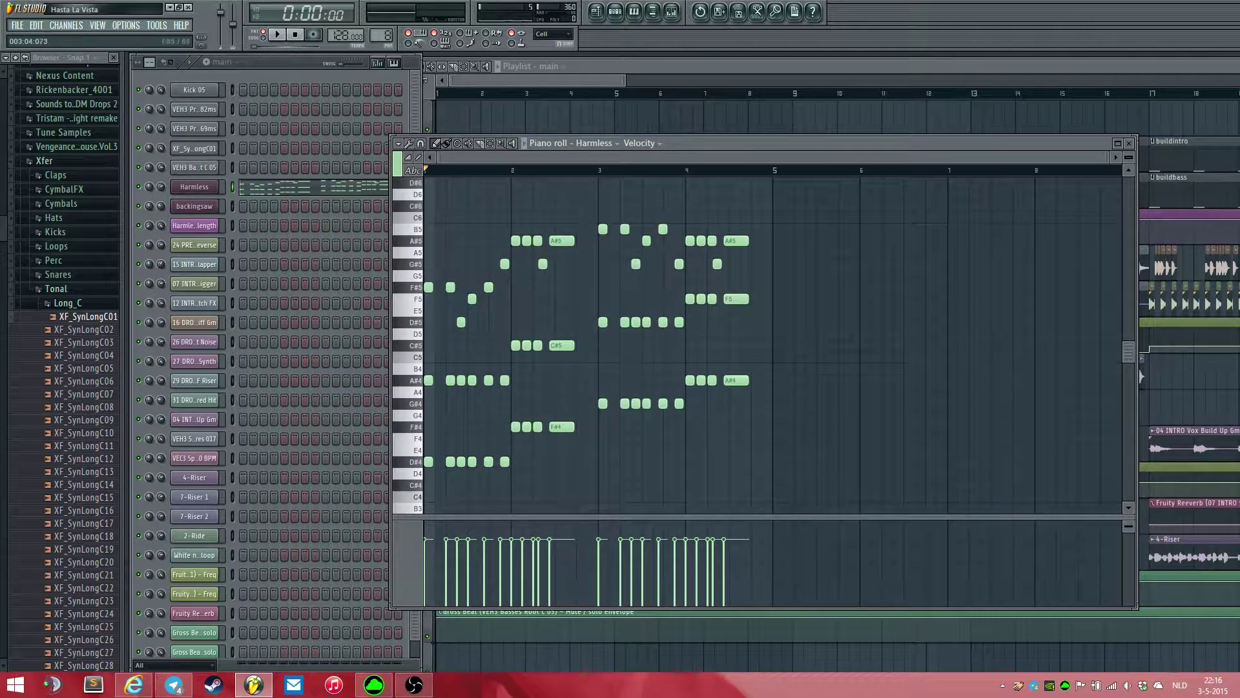
- Play the main pattern once more while examining its chords up close, stop it, and return to the playlist
{"action": "key", "text": "space"}
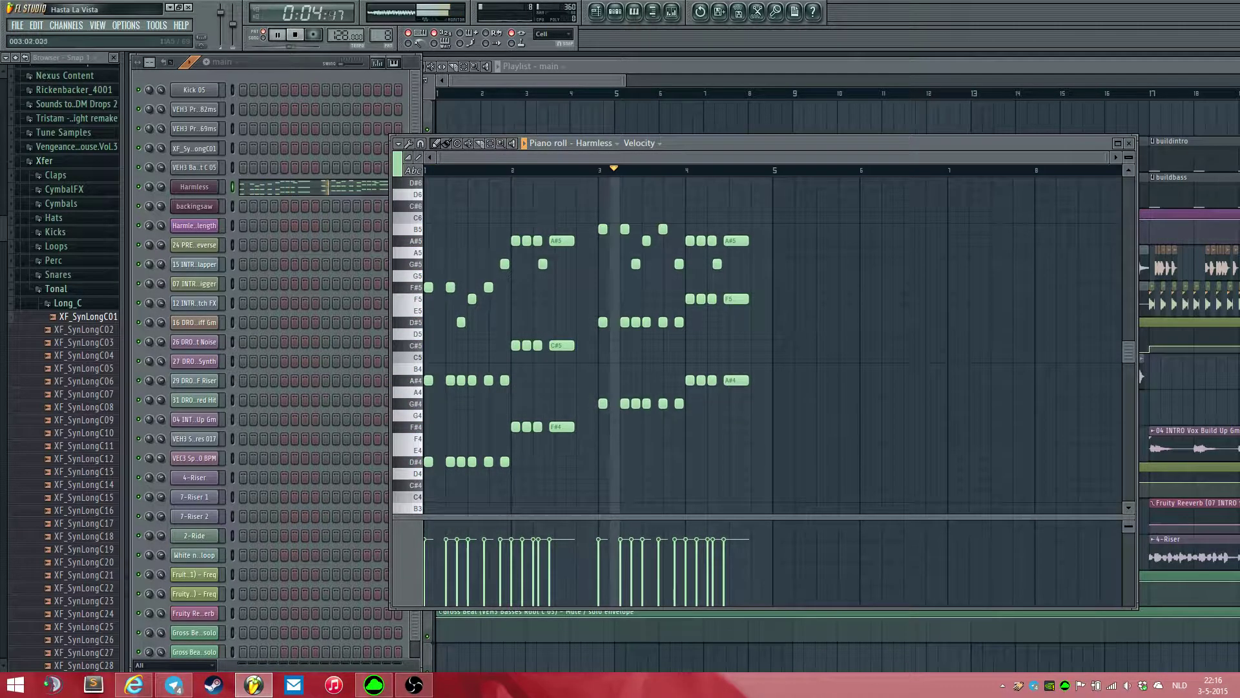
{"action": "scroll", "coordinate": [633, 299], "scroll_direction": "up", "scroll_amount": 6}
{"action": "scroll", "coordinate": [544, 299], "scroll_direction": "down", "scroll_amount": 6}
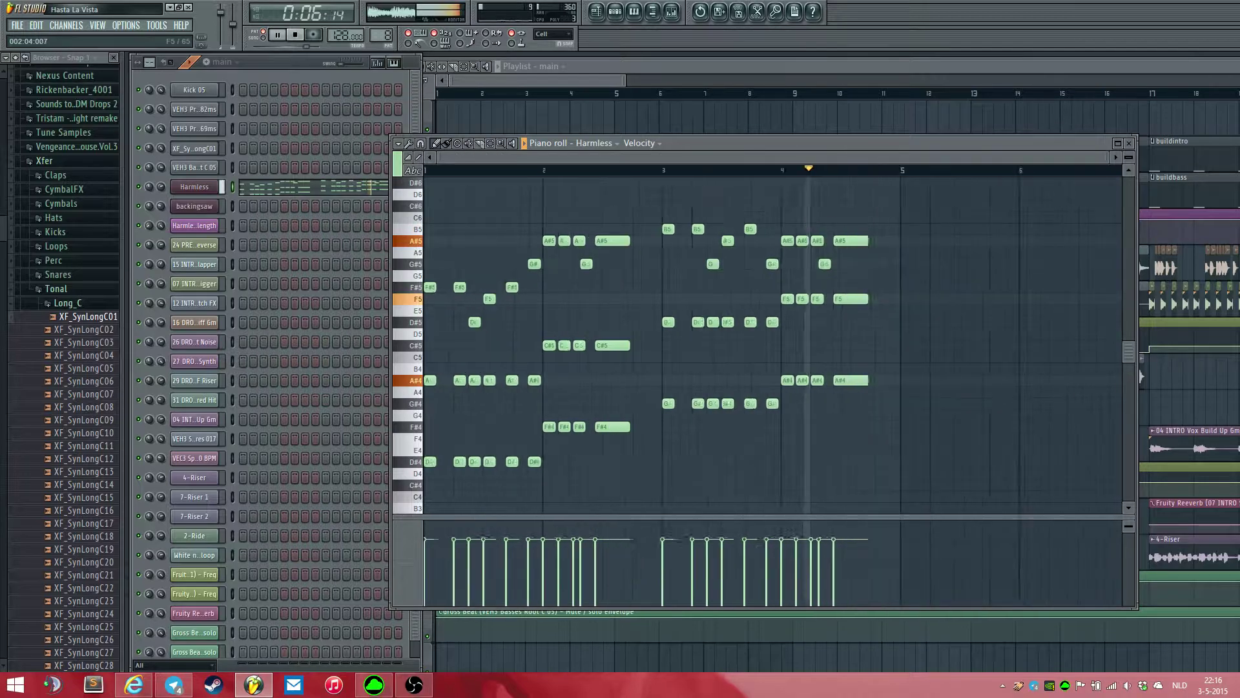
{"action": "key", "text": "space"}
{"action": "key", "text": "F5"}
- Select the first mainlow clip in the playlist and briefly play its pattern on its own
{"action": "scroll", "coordinate": [685, 190], "scroll_direction": "down", "scroll_amount": 6}
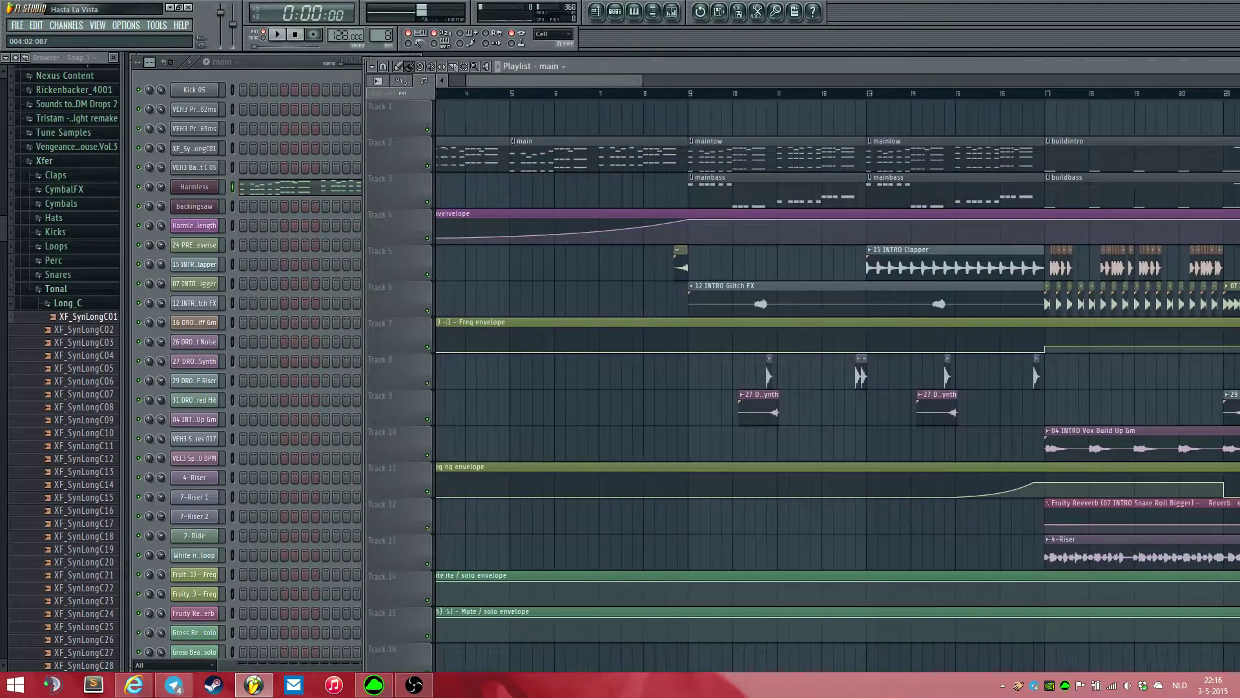
{"action": "scroll", "coordinate": [651, 155], "scroll_direction": "up", "scroll_amount": 6}
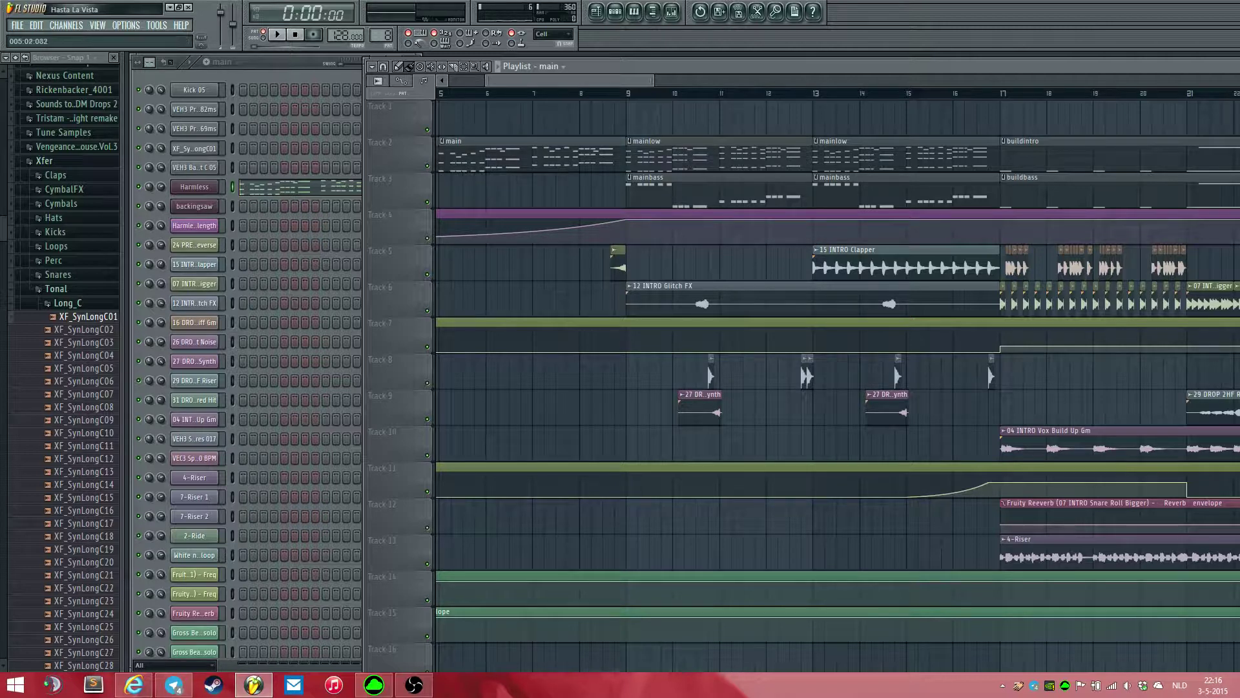
{"action": "left_click", "coordinate": [440, 93]}
{"action": "left_click", "coordinate": [651, 155]}
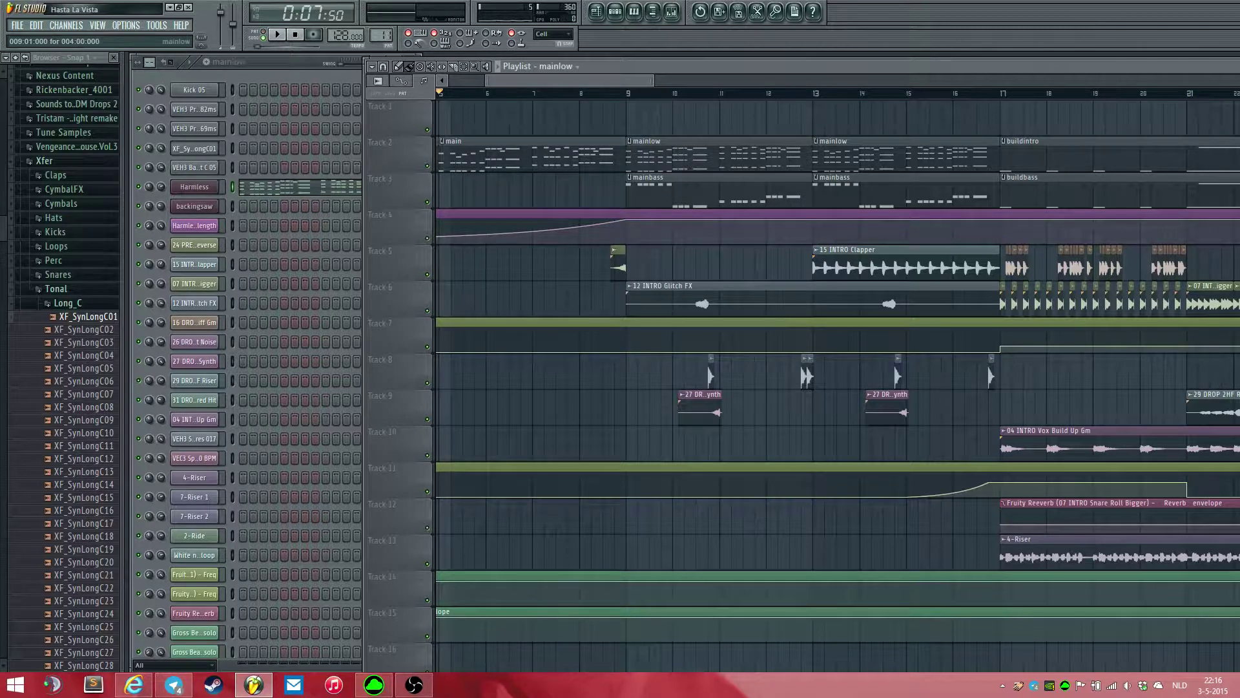
{"action": "left_click", "coordinate": [256, 187]}
{"action": "key", "text": "space"}
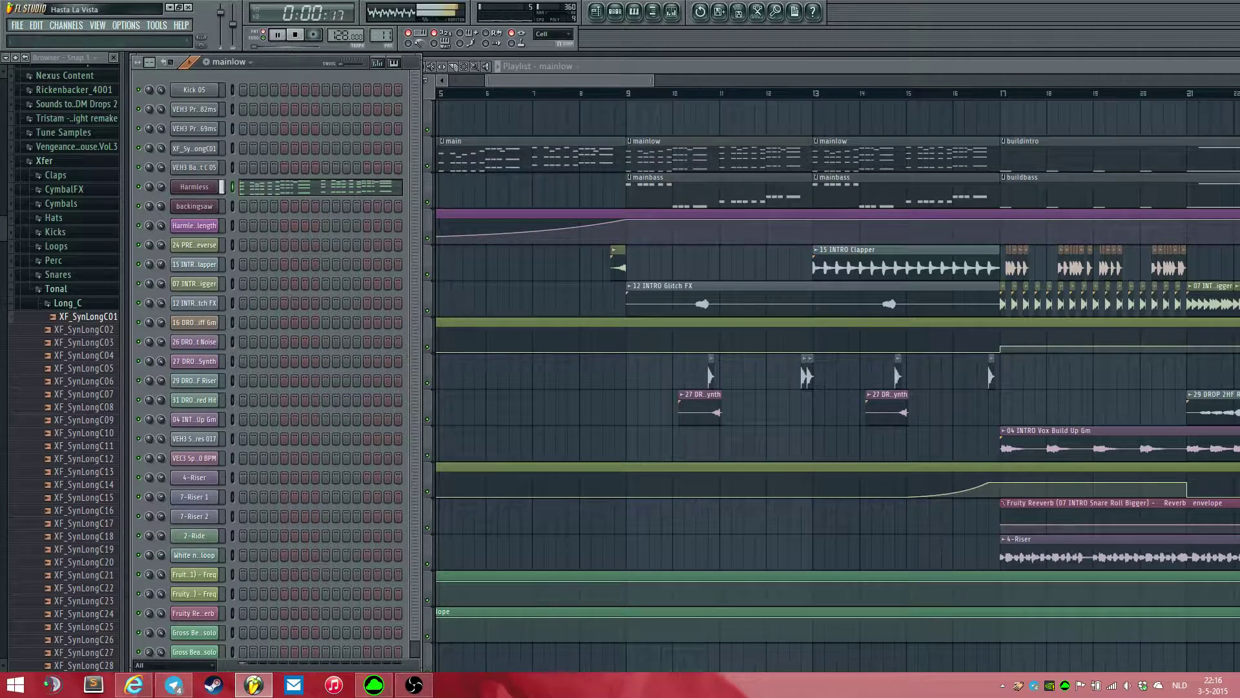
{"action": "key", "text": "space"}
- Play the song from bar 9, and compare it with the mainlow pattern played alone in pattern mode
{"action": "key", "text": "l"}
{"action": "left_click", "coordinate": [627, 93]}
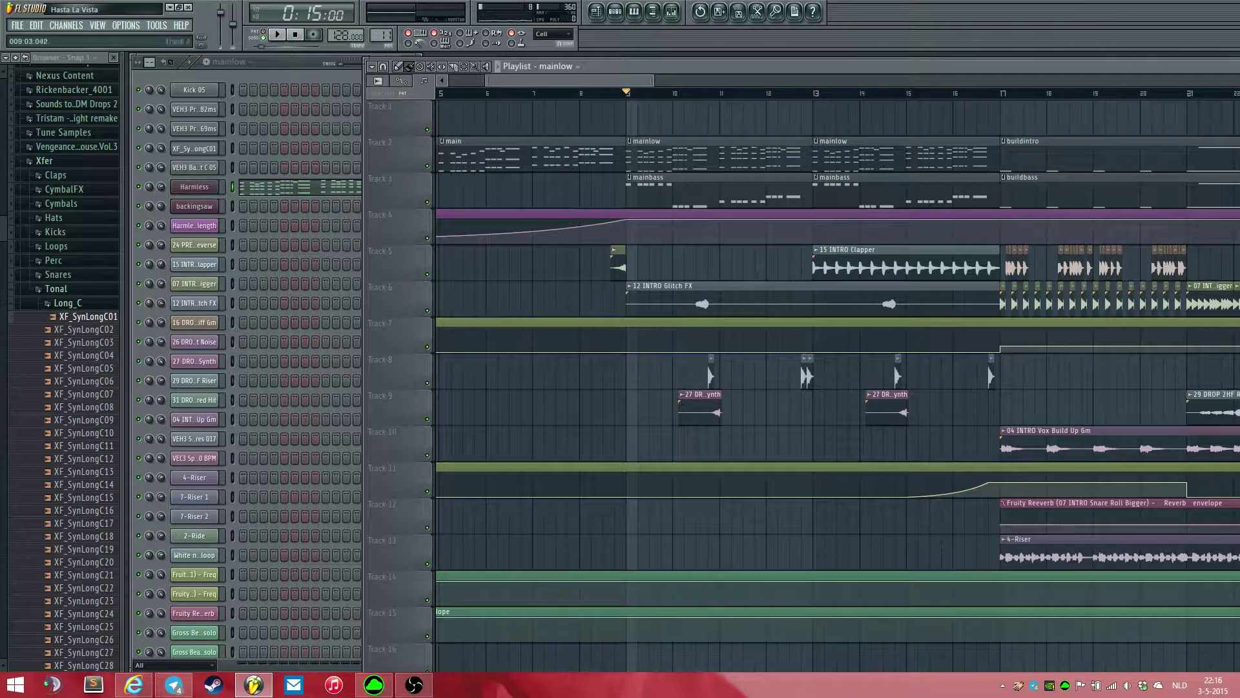
{"action": "left_click", "coordinate": [291, 64]}
{"action": "key", "text": "space"}
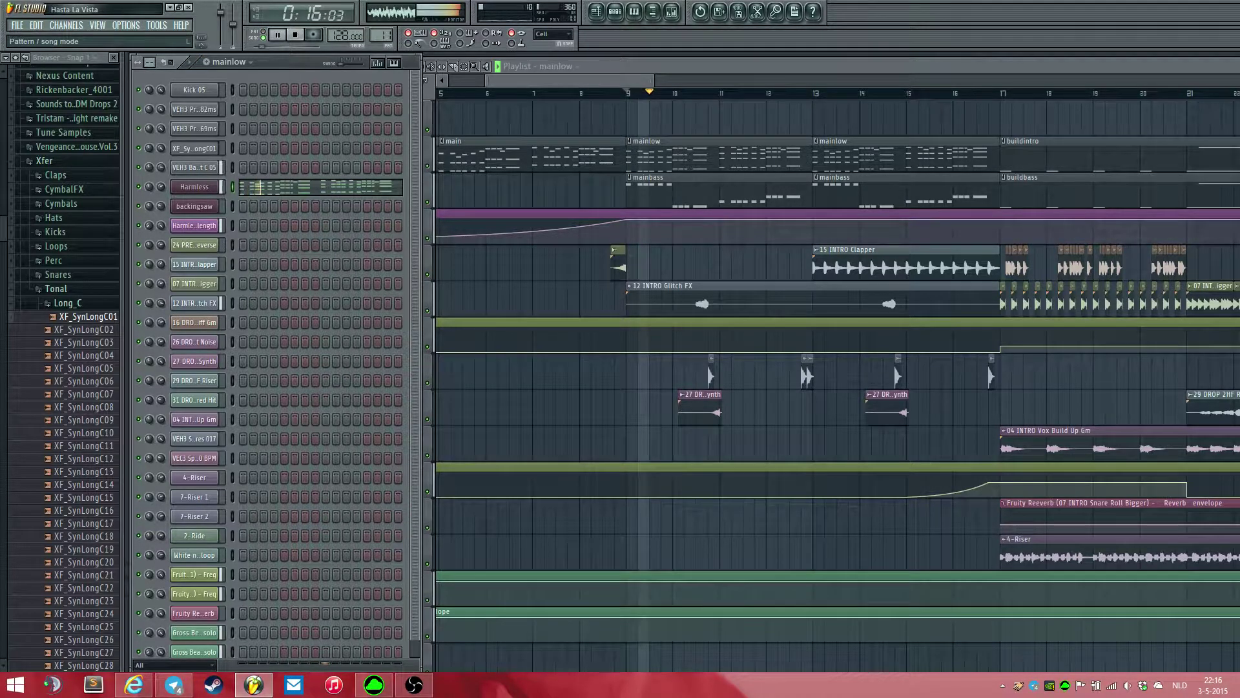
{"action": "key", "text": "space"}
{"action": "key", "text": "l"}
{"action": "key", "text": "space"}
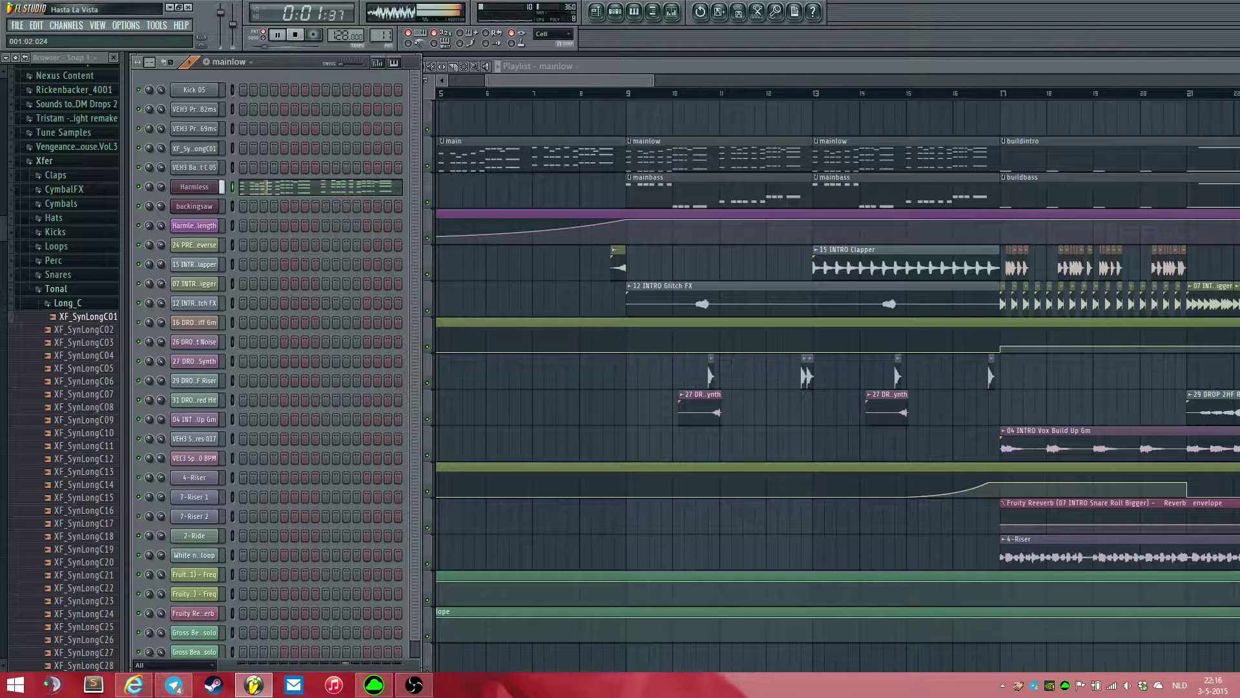
{"action": "key", "text": "space"}
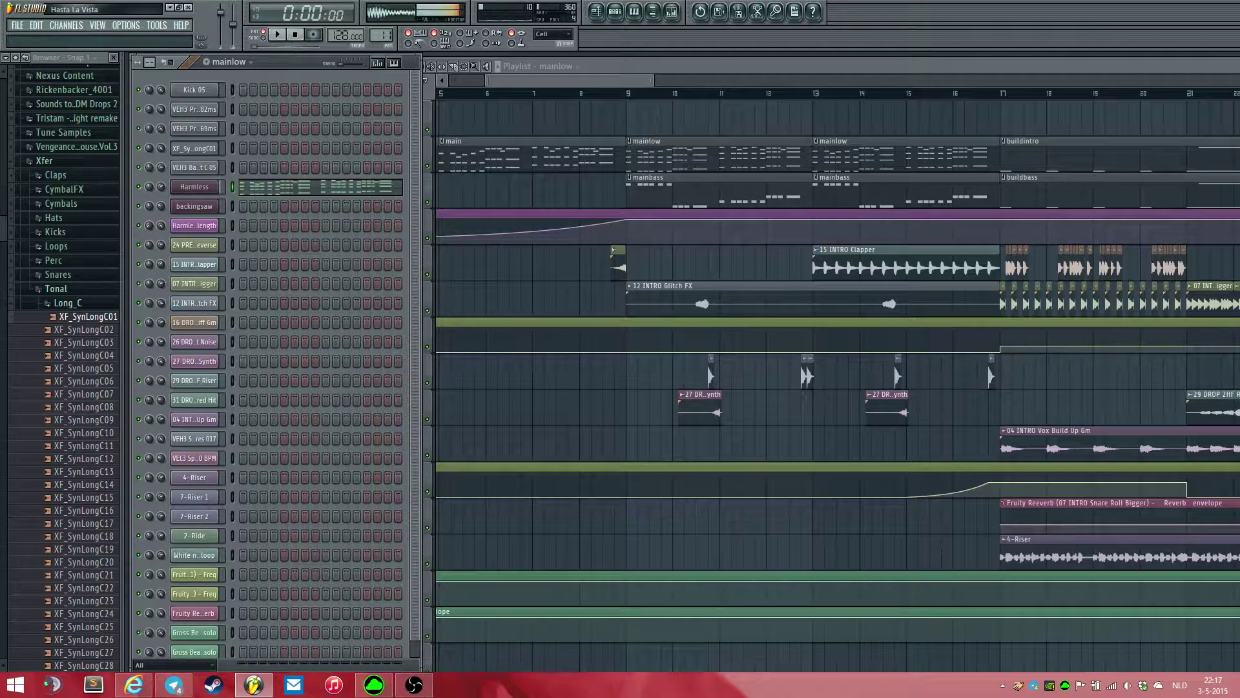
- Reopen the Harmless synth from its channel, audition the mainlow pattern, and return to the playlist
{"action": "left_click_drag", "start_coordinate": [569, 80], "coordinate": [531, 80]}
{"action": "scroll", "coordinate": [600, 139], "scroll_direction": "down", "scroll_amount": 4}
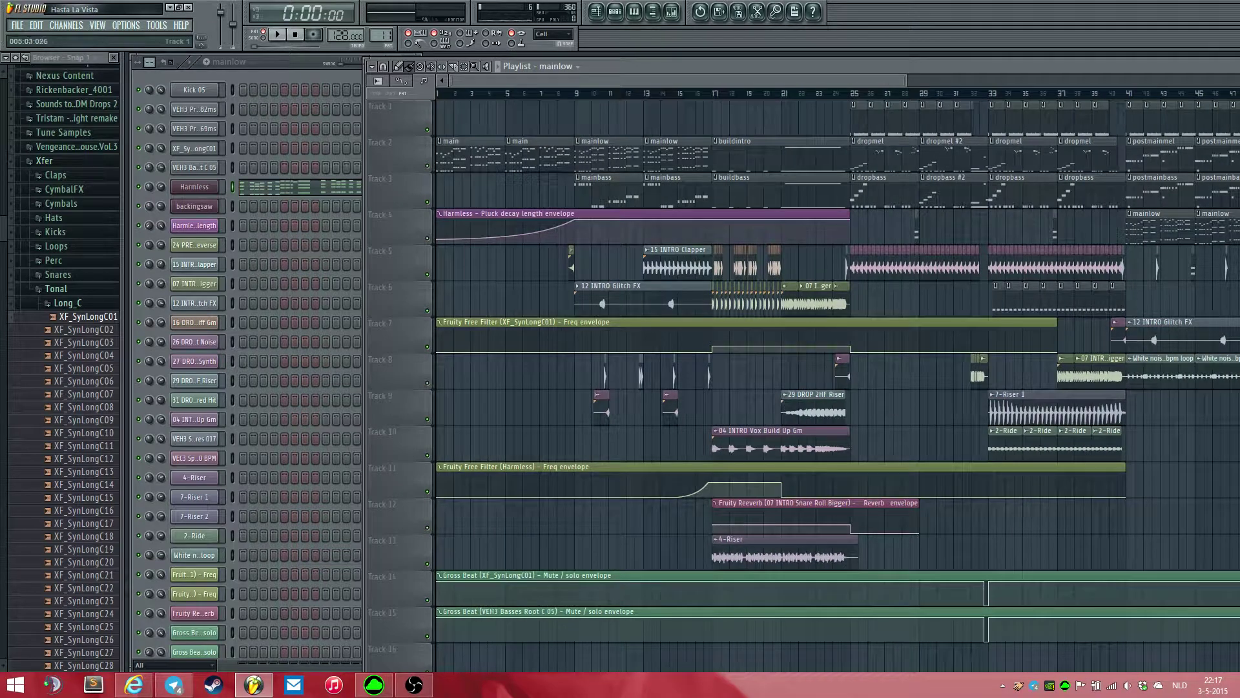
{"action": "key", "text": "l"}
{"action": "left_click", "coordinate": [194, 187]}
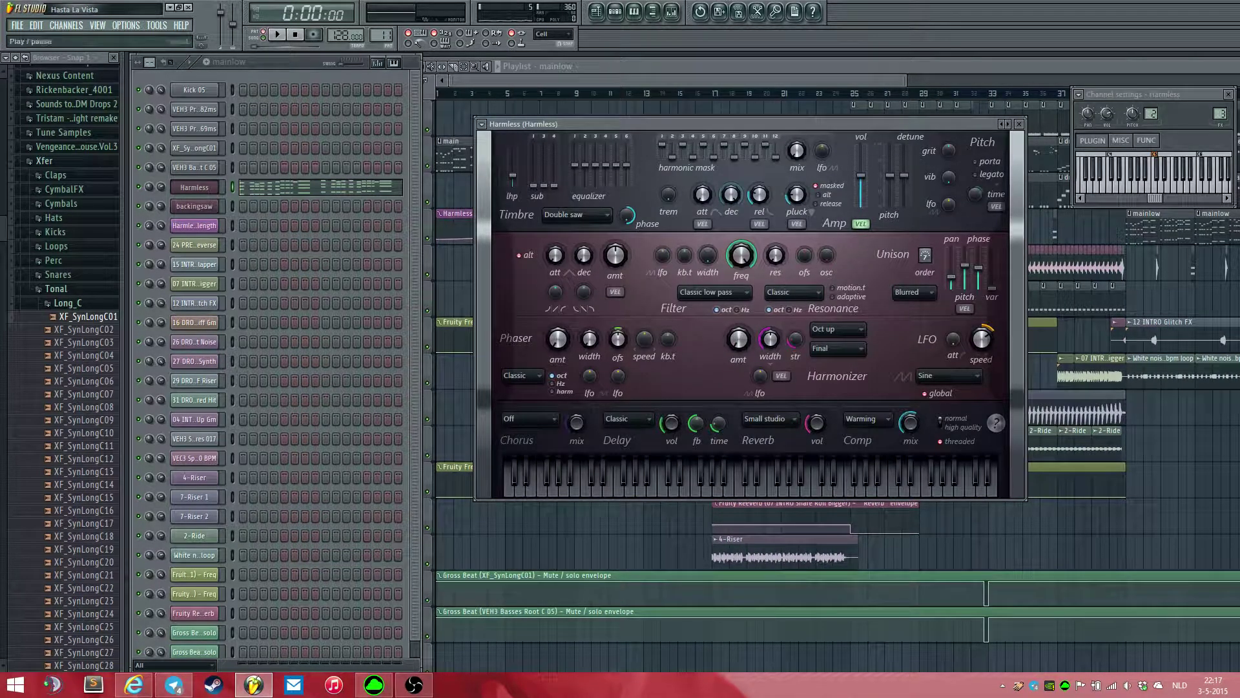
{"action": "key", "text": "space"}
{"action": "key", "text": "F5"}
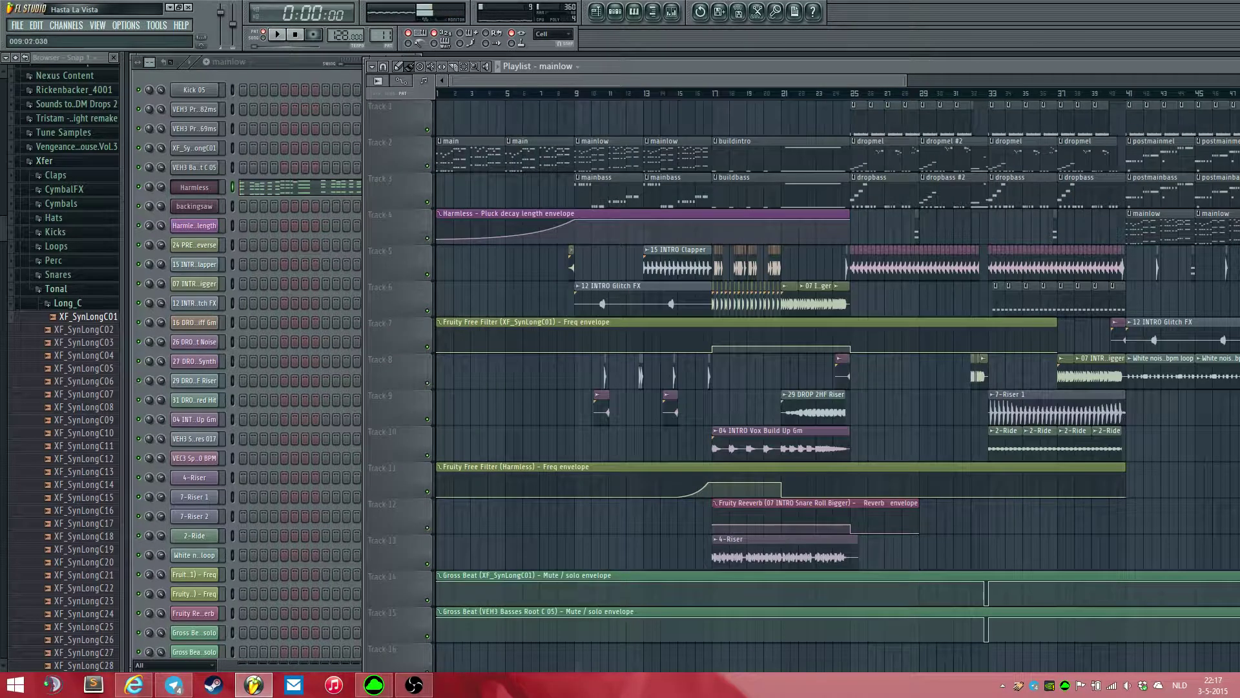
{"action": "key", "text": "space"}
- Play the song from bar 1 into the mainlow section, stop it, and reset the playhead to bar 1
{"action": "left_click_drag", "start_coordinate": [462, 93], "coordinate": [437, 92]}
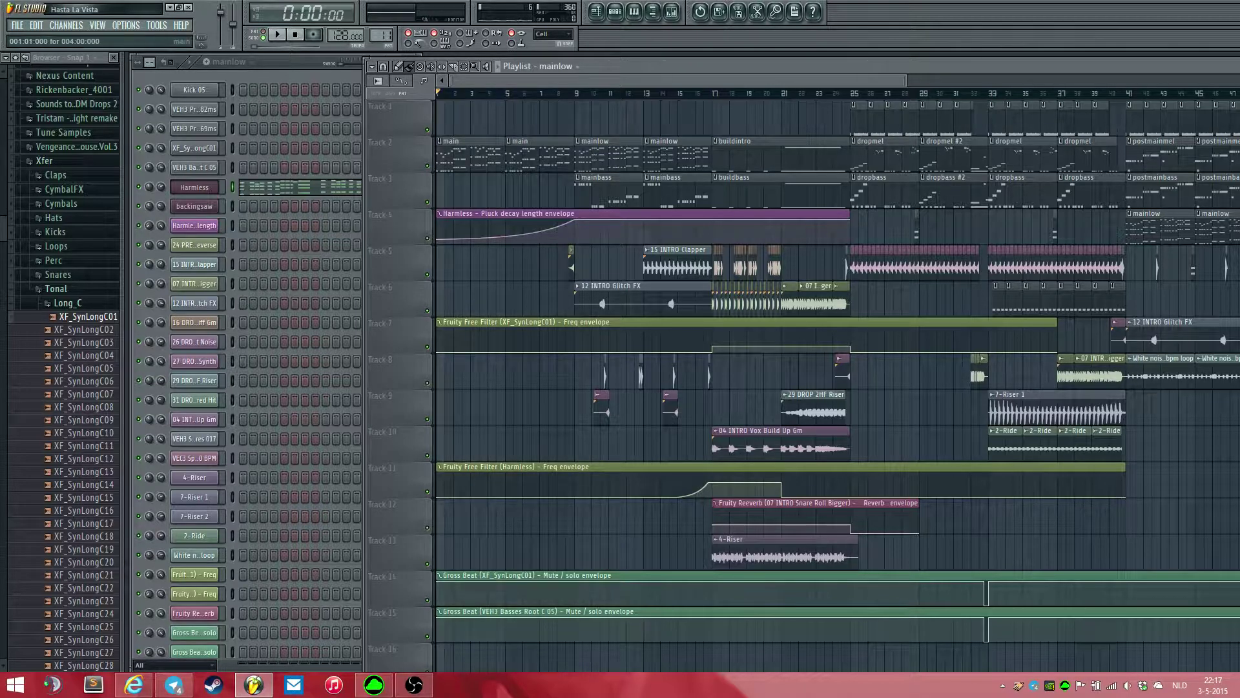
{"action": "double_click", "coordinate": [492, 155]}
{"action": "key", "text": "Escape"}
{"action": "key", "text": "l"}
{"action": "key", "text": "space"}
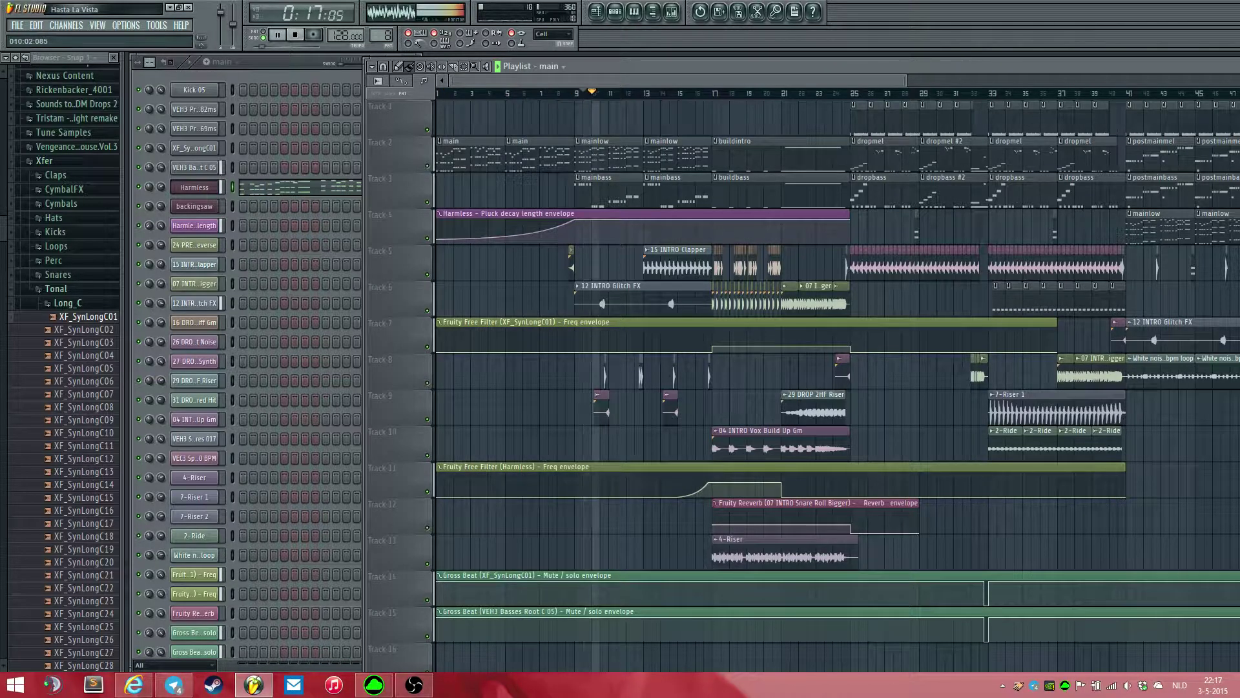
{"action": "key", "text": "space"}
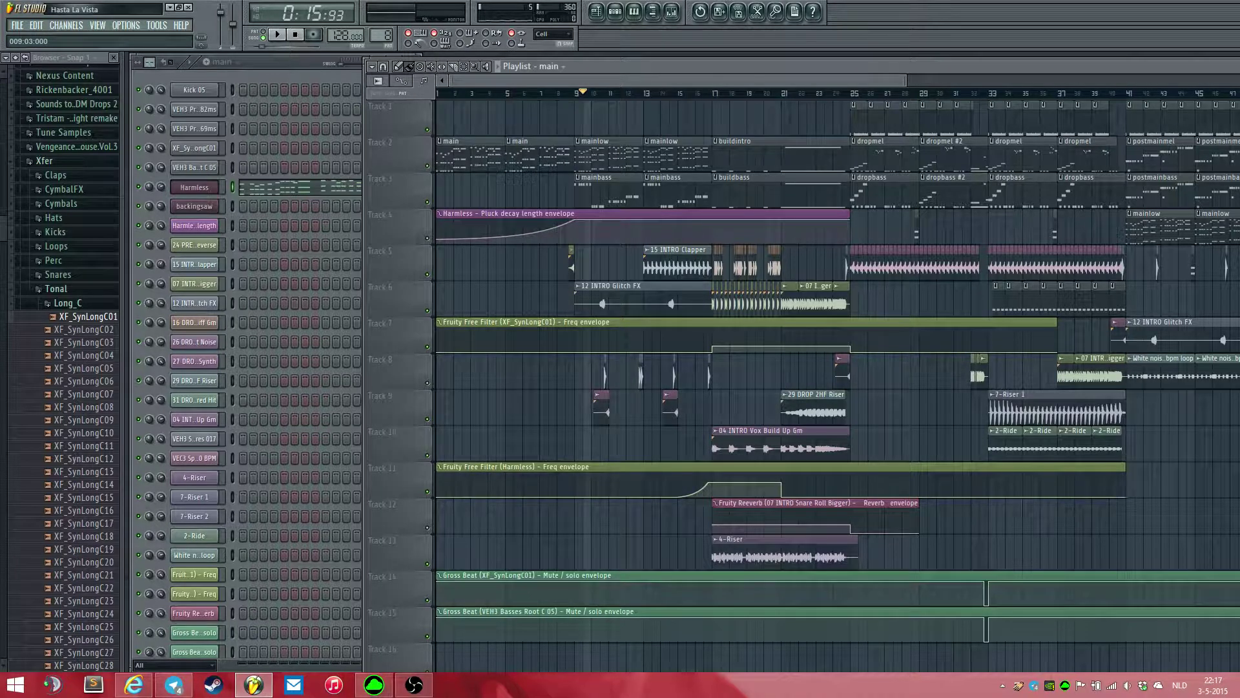
{"action": "left_click", "coordinate": [576, 93]}
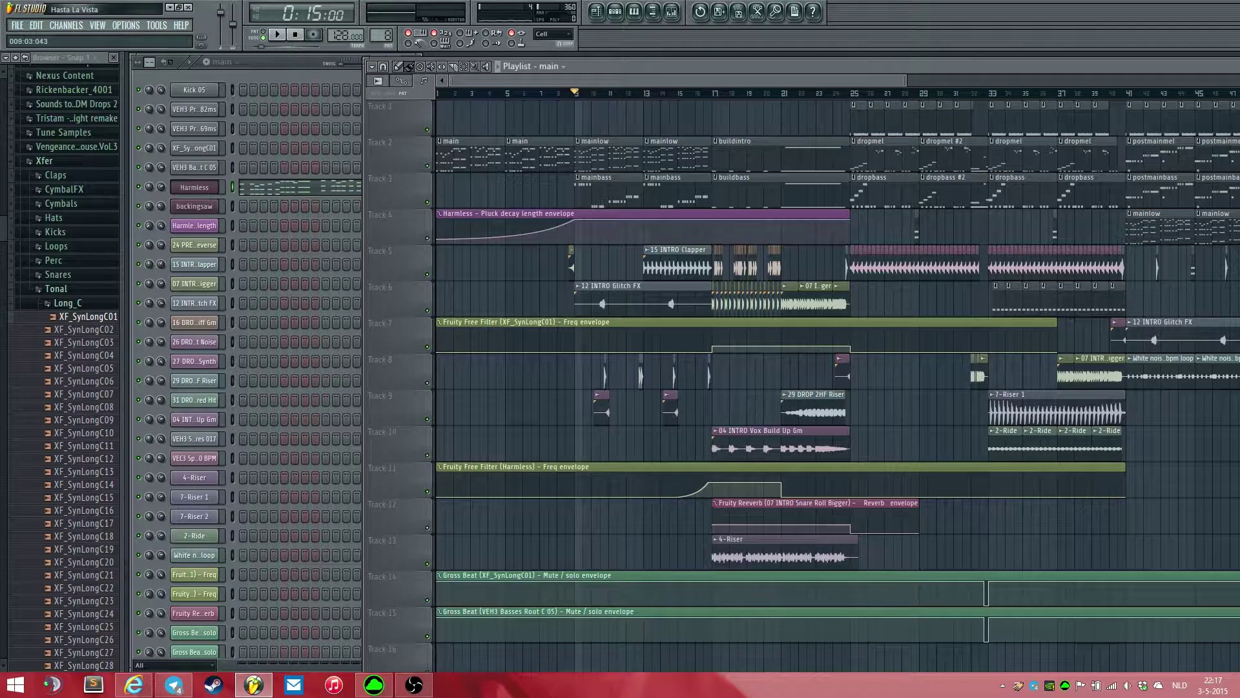
{"action": "left_click", "coordinate": [438, 93]}
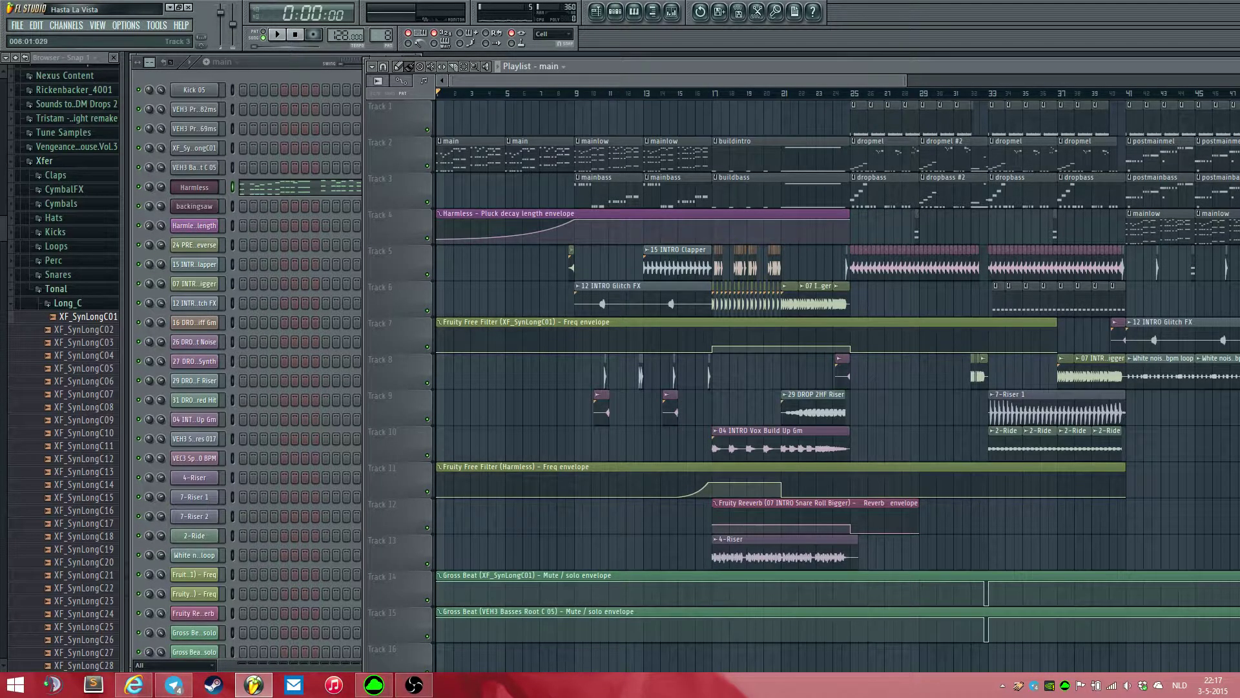
- Place the playhead at bar 25, view the first dropmel clip in the piano roll, and close it
{"action": "scroll", "coordinate": [522, 184], "scroll_direction": "down", "scroll_amount": 3}
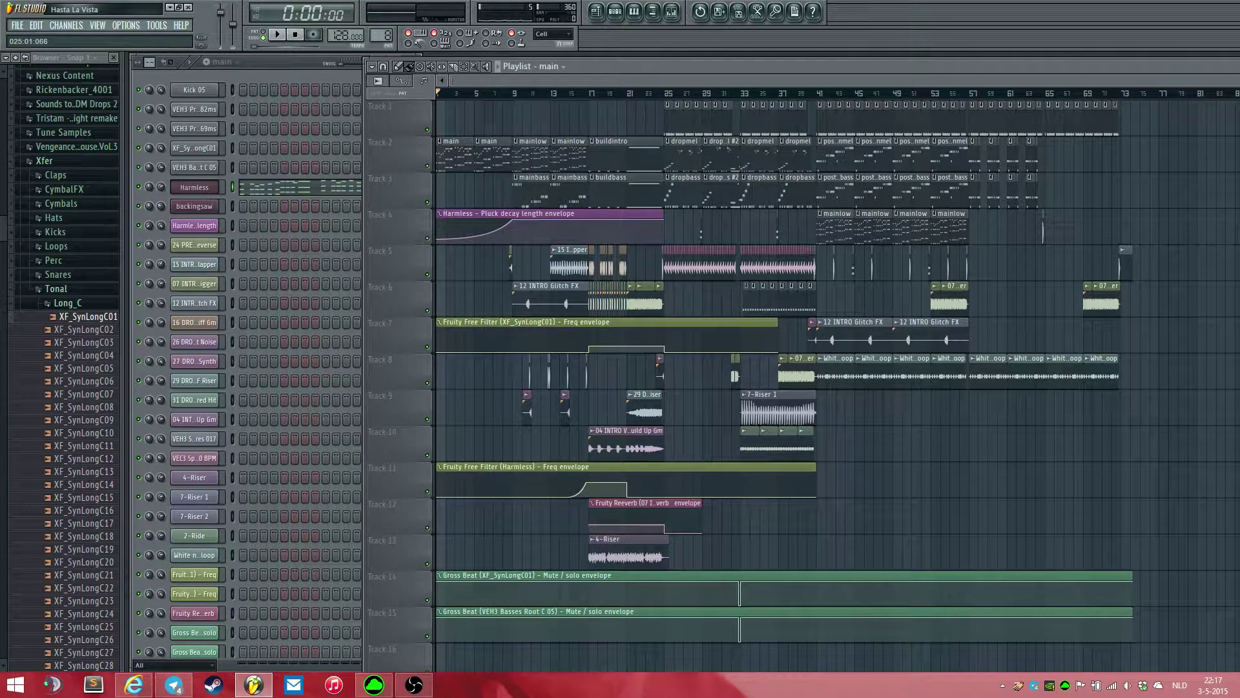
{"action": "left_click", "coordinate": [666, 94]}
{"action": "double_click", "coordinate": [686, 164]}
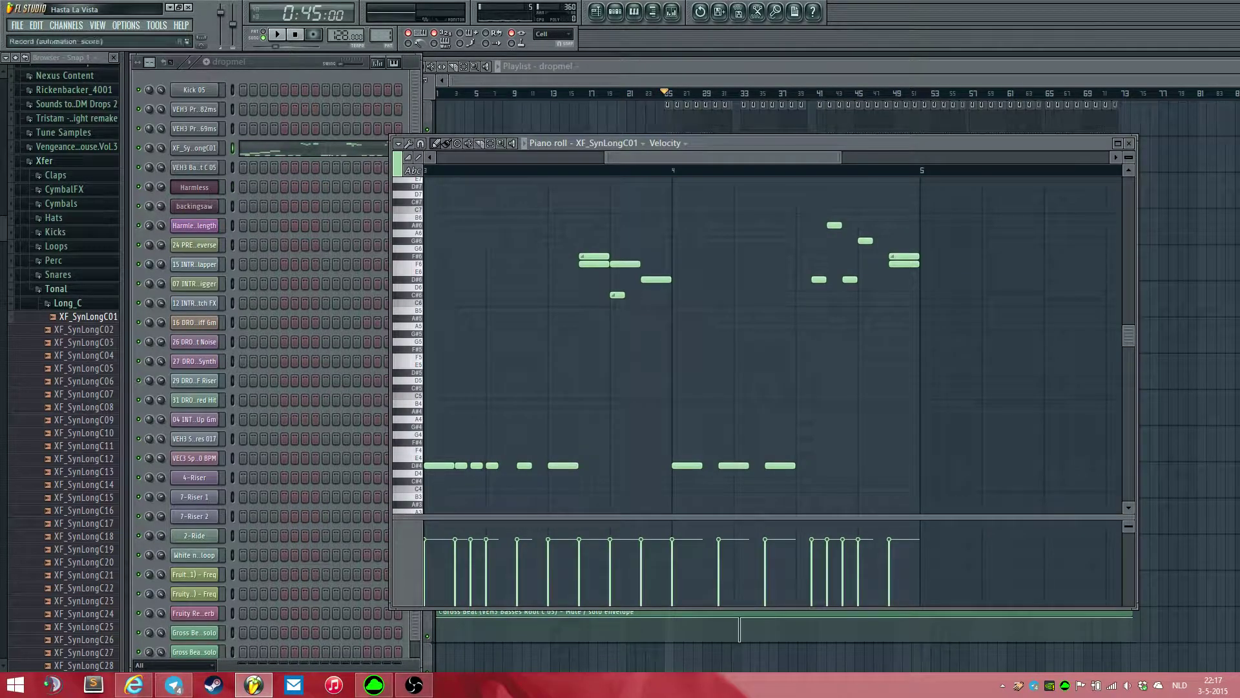
{"action": "left_click", "coordinate": [1129, 144]}
- Play the drop from bar 25 while following its clips in the playlist, and stop playback past bar 33
{"action": "key", "text": "space"}
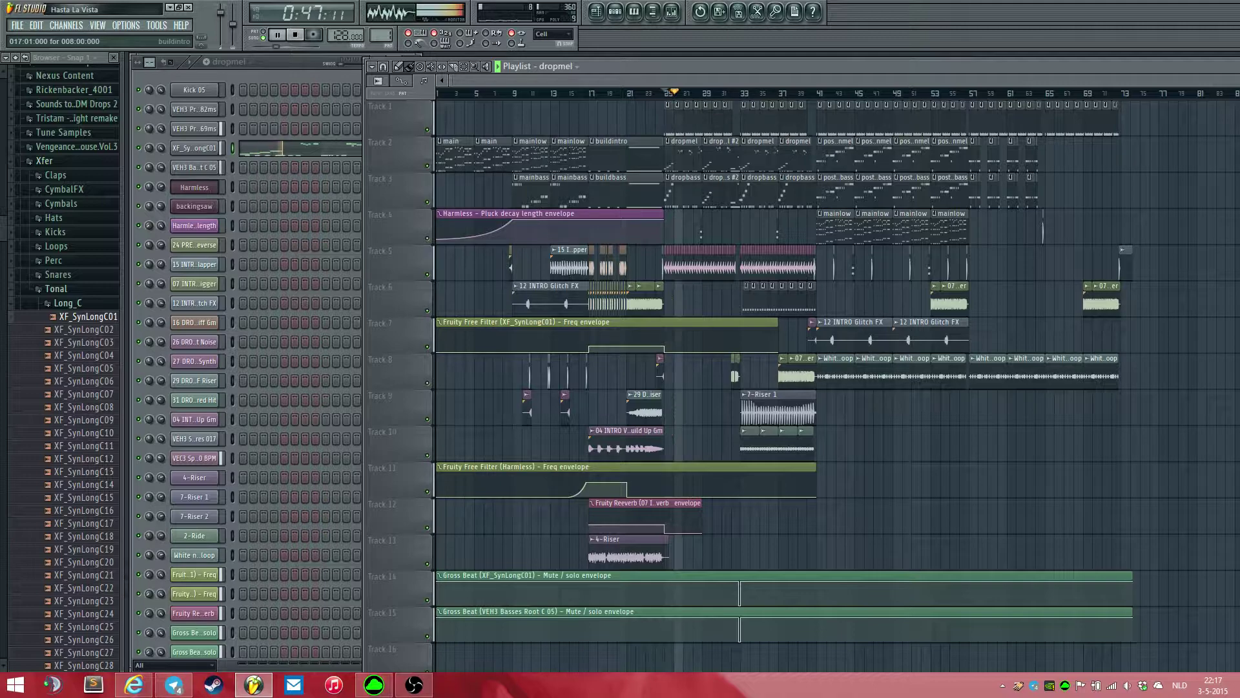
{"action": "scroll", "coordinate": [704, 394], "scroll_direction": "up", "scroll_amount": 4}
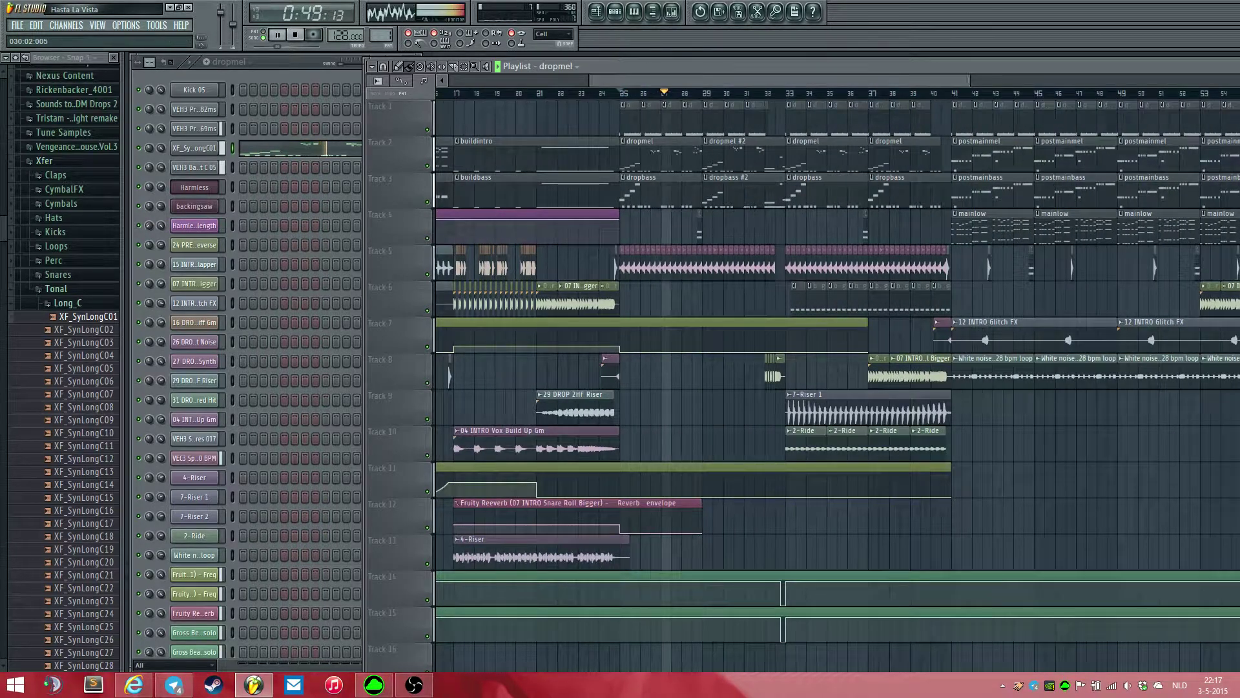
{"action": "scroll", "coordinate": [711, 388], "scroll_direction": "up", "scroll_amount": 4}
{"action": "scroll", "coordinate": [711, 387], "scroll_direction": "up", "scroll_amount": 1}
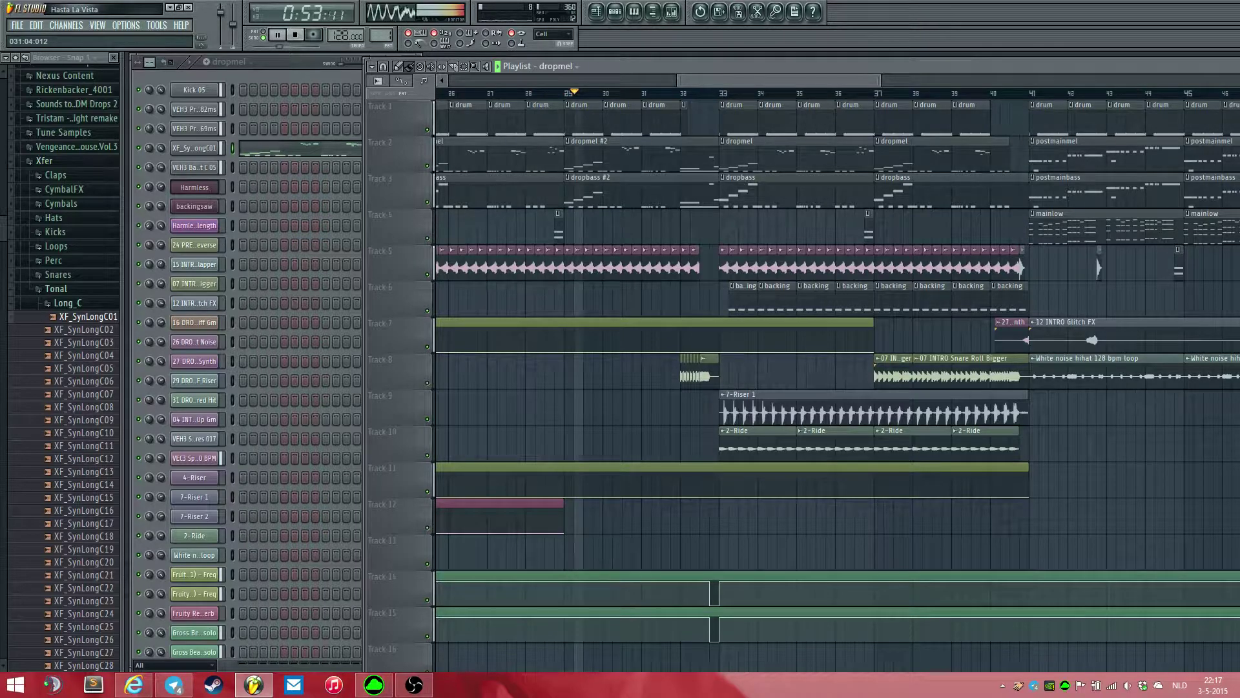
{"action": "scroll", "coordinate": [711, 387], "scroll_direction": "right", "scroll_amount": 2}
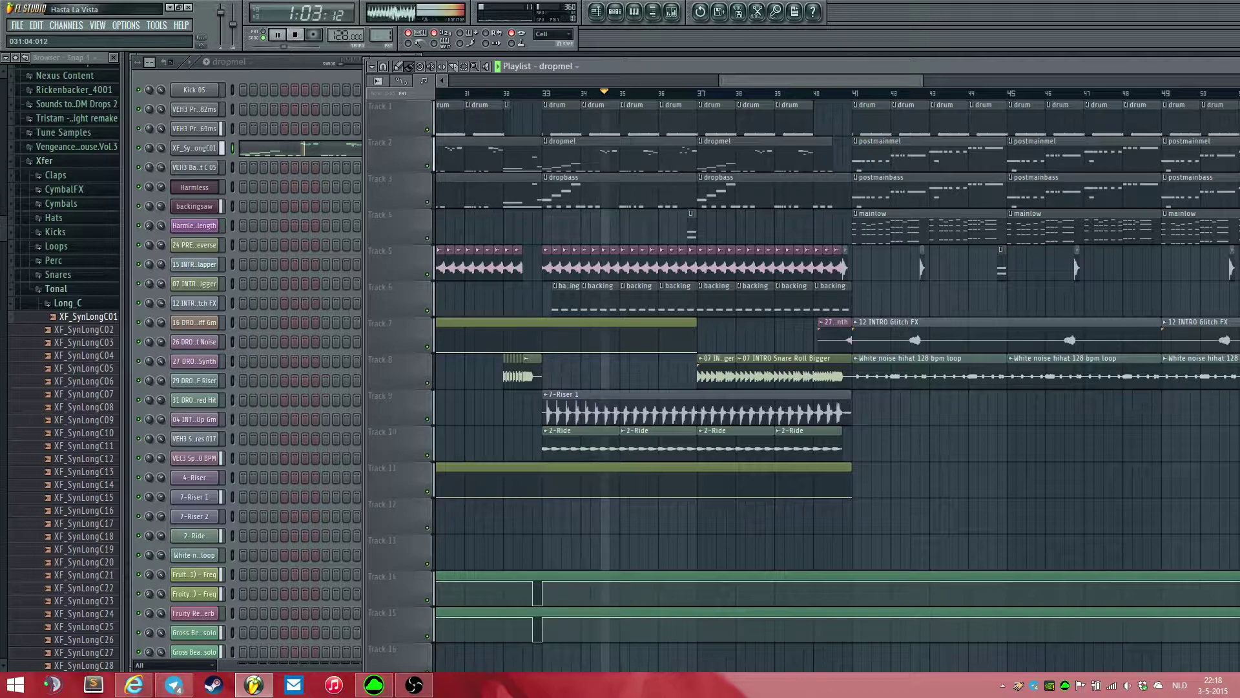
{"action": "scroll", "coordinate": [649, 191], "scroll_direction": "left", "scroll_amount": 5}
{"action": "scroll", "coordinate": [650, 190], "scroll_direction": "down", "scroll_amount": 4}
{"action": "key", "text": "space"}
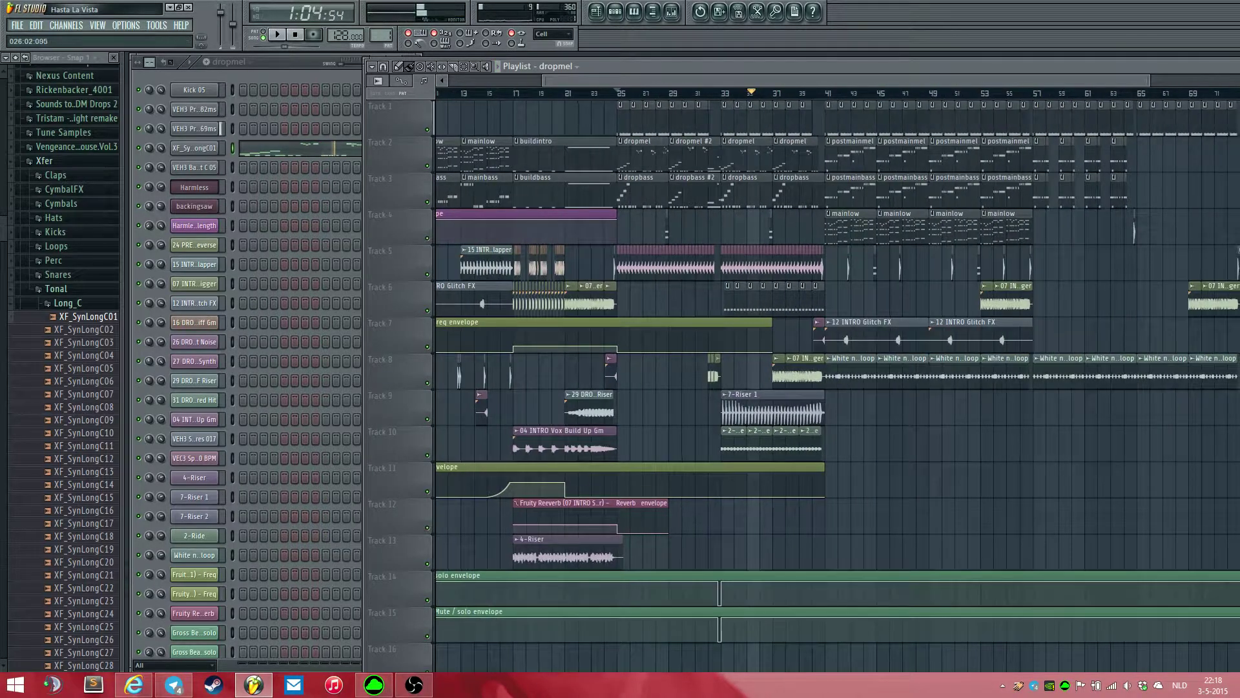
- Open the first dropmel clip at bar 25 in the piano roll and audition its pattern
{"action": "key", "text": "space"}
{"action": "scroll", "coordinate": [616, 222], "scroll_direction": "up", "scroll_amount": 3}
{"action": "scroll", "coordinate": [619, 223], "scroll_direction": "up", "scroll_amount": 2}
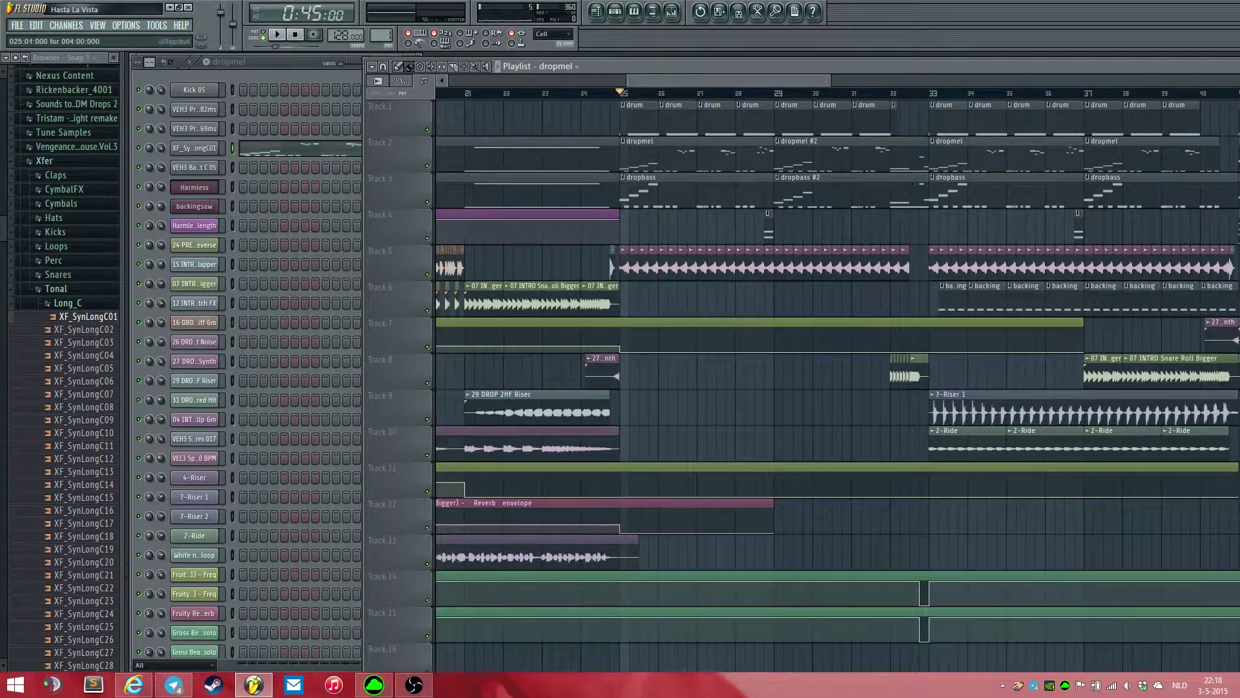
{"action": "double_click", "coordinate": [646, 155]}
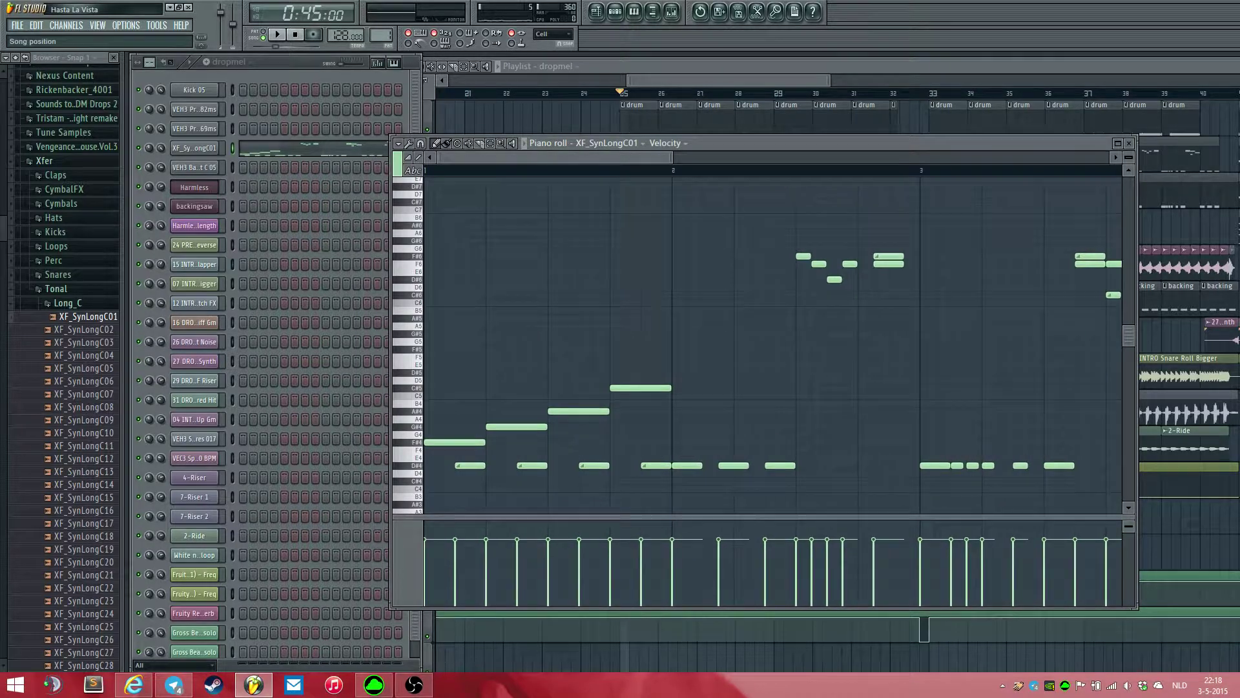
{"action": "key", "text": "F6"}
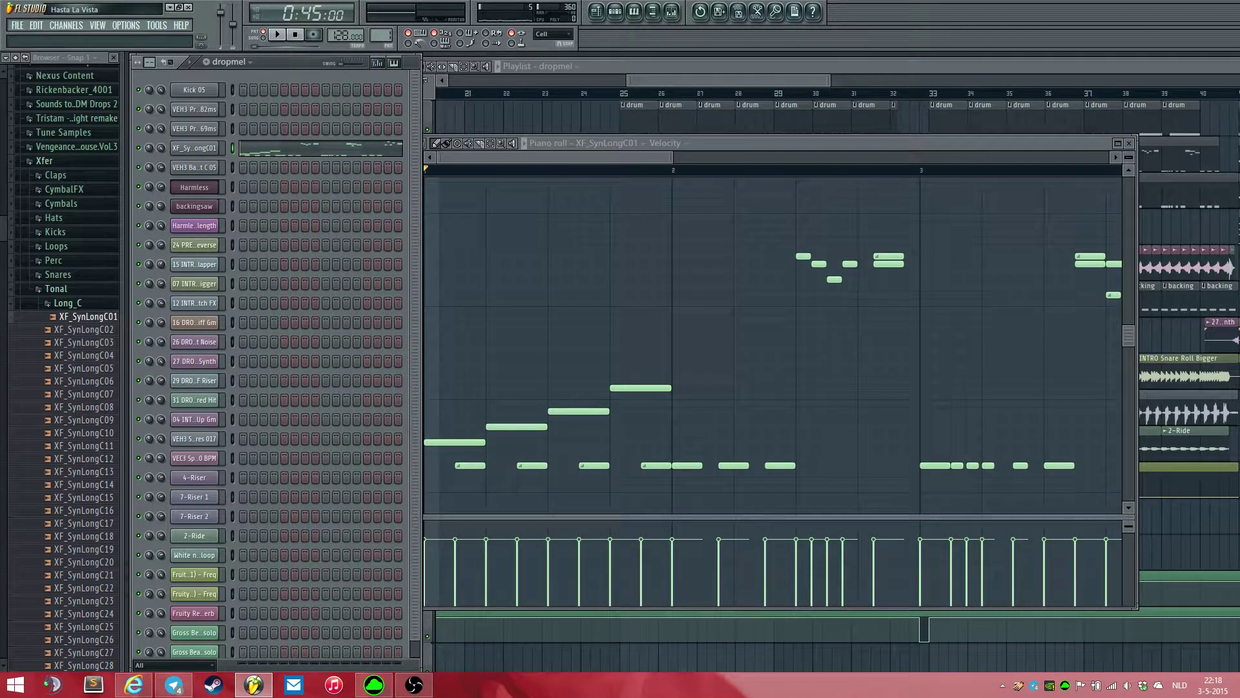
{"action": "key", "text": "space"}
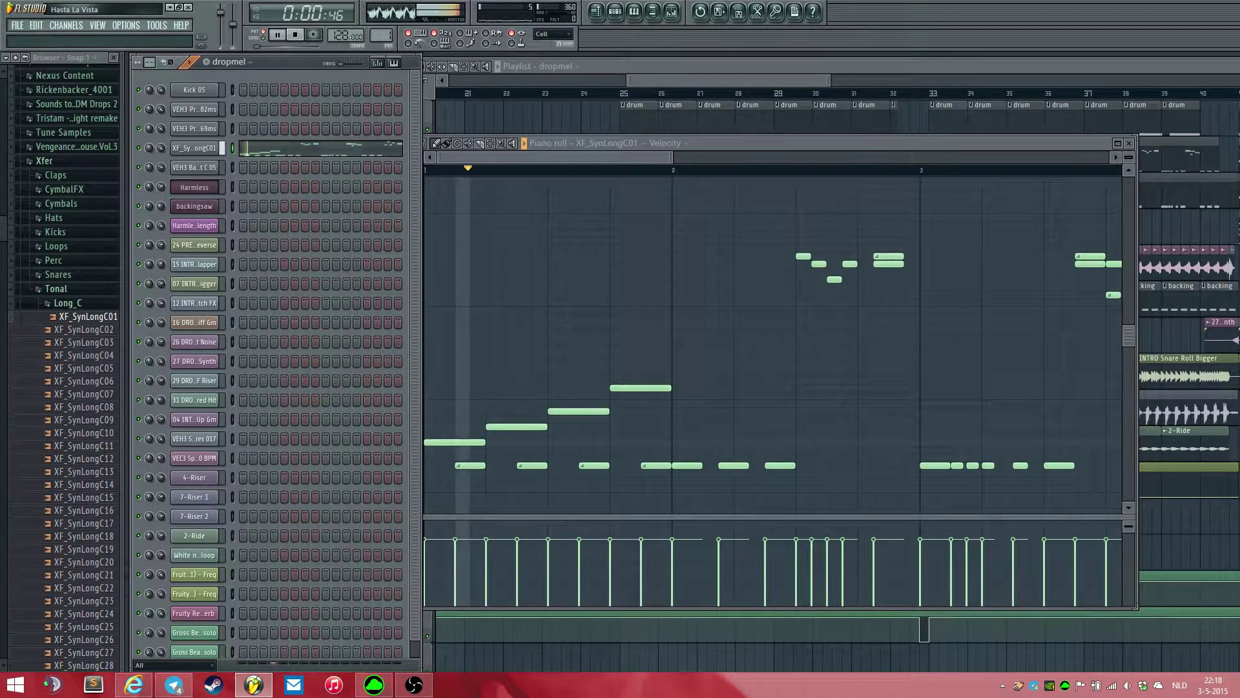
{"action": "key", "text": "space"}
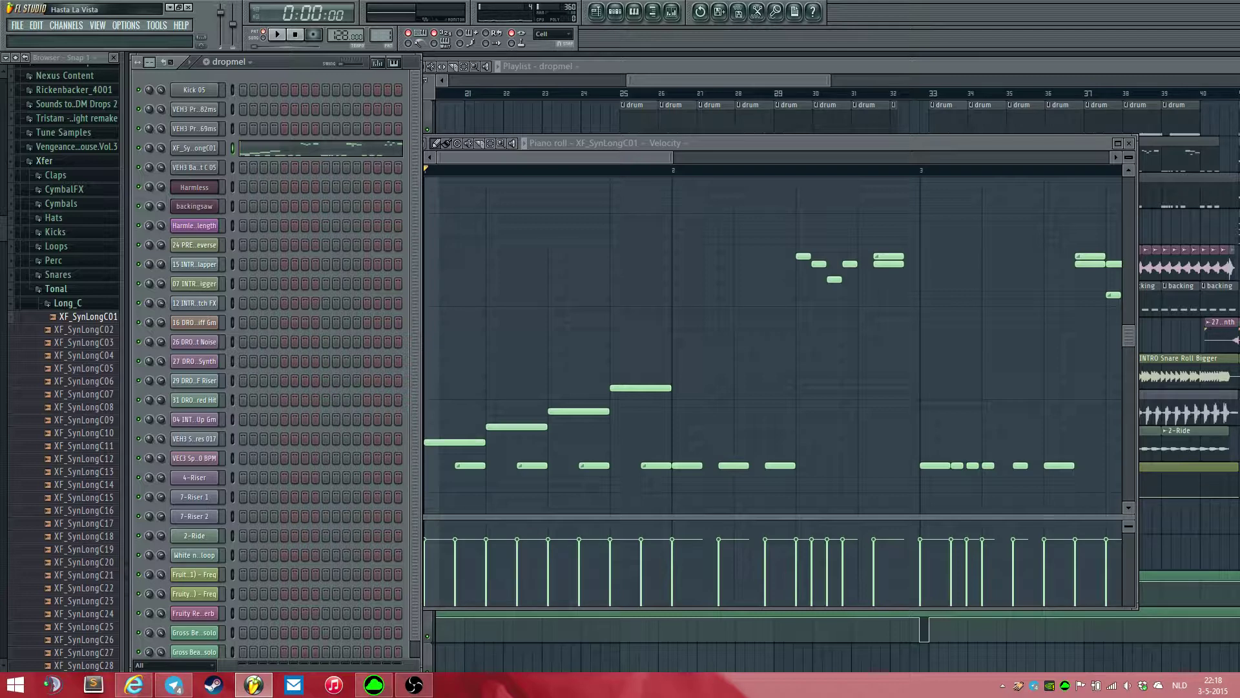
- Place the song playhead at bar 25, then open the first dropbass clip in the piano roll and audition it
{"action": "left_click_drag", "start_coordinate": [679, 80], "coordinate": [704, 80]}
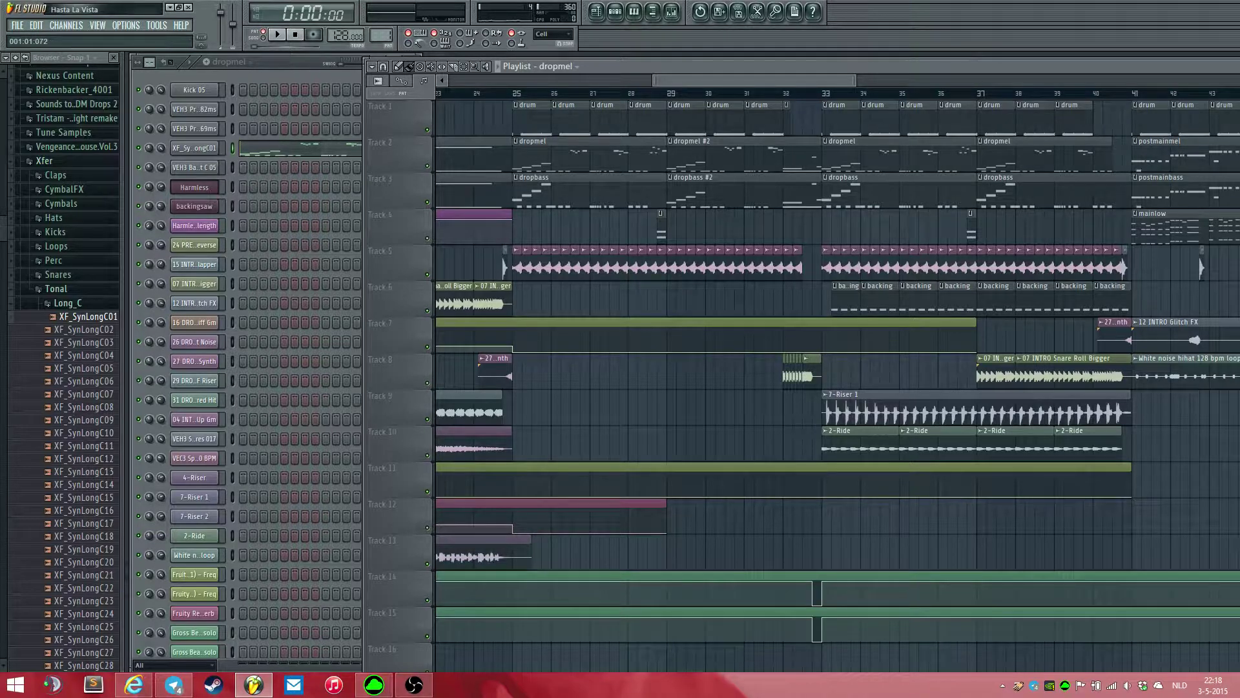
{"action": "key", "text": "F6"}
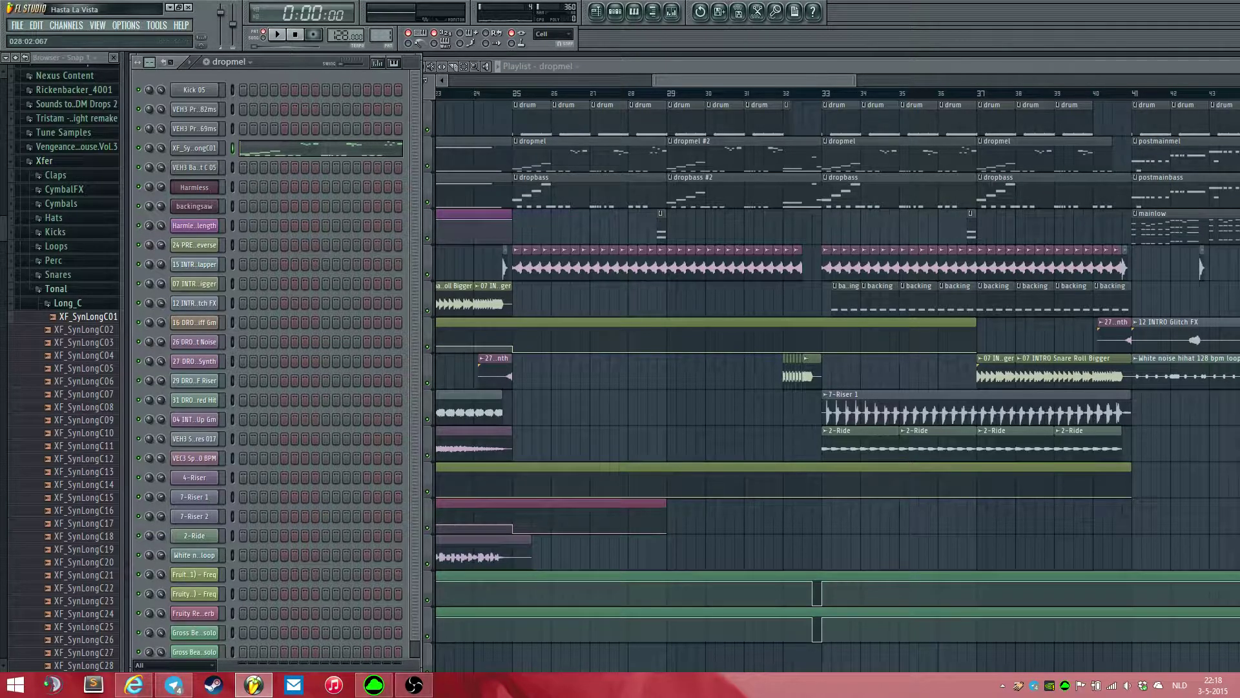
{"action": "left_click_drag", "start_coordinate": [664, 81], "coordinate": [653, 80]}
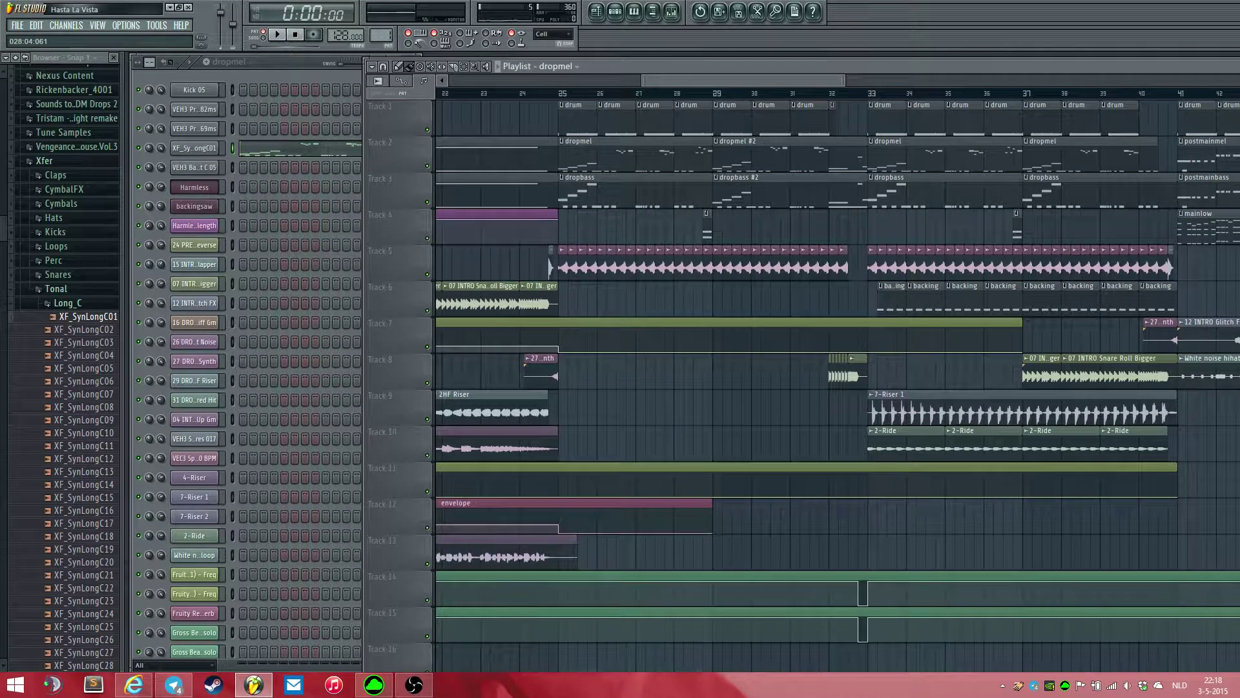
{"action": "left_click", "coordinate": [557, 93]}
{"action": "double_click", "coordinate": [601, 187]}
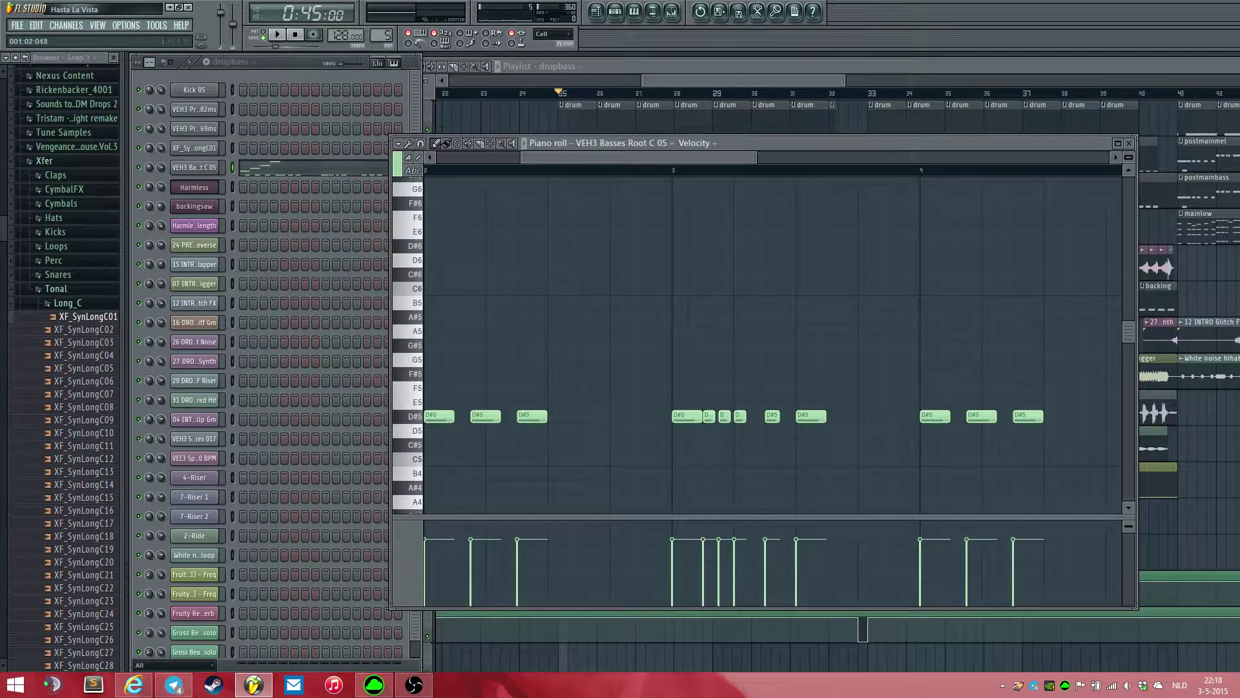
{"action": "key", "text": "space"}
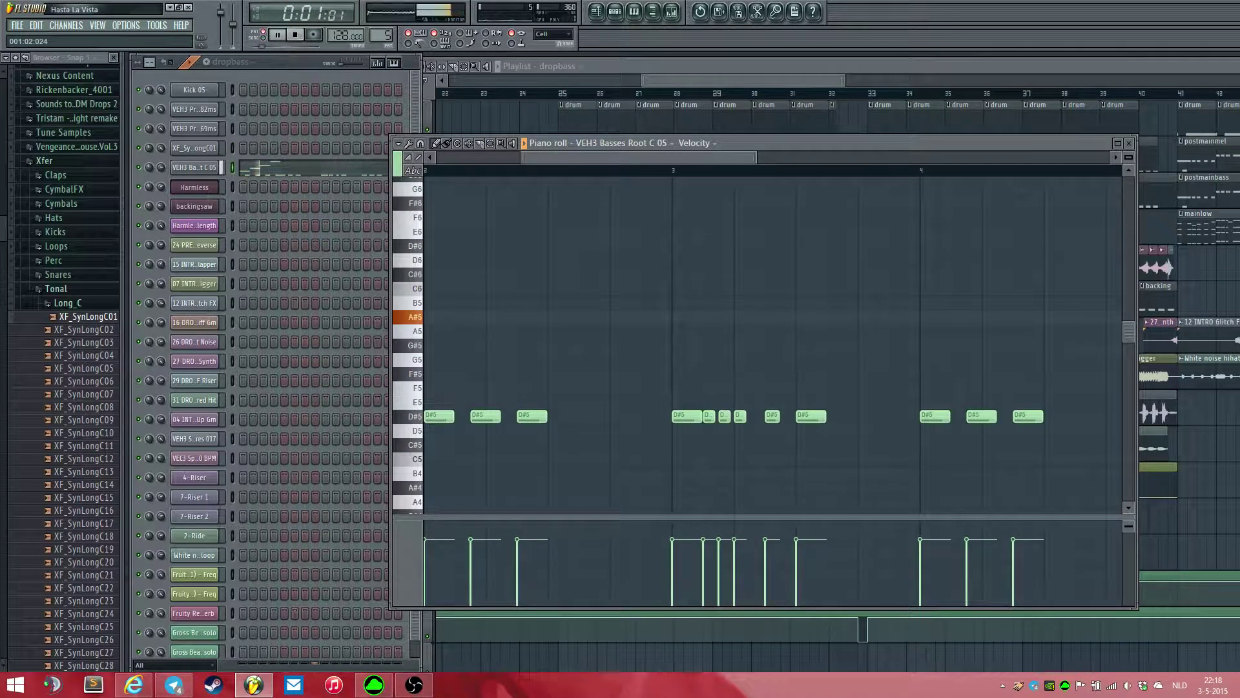
{"action": "key", "text": "space"}
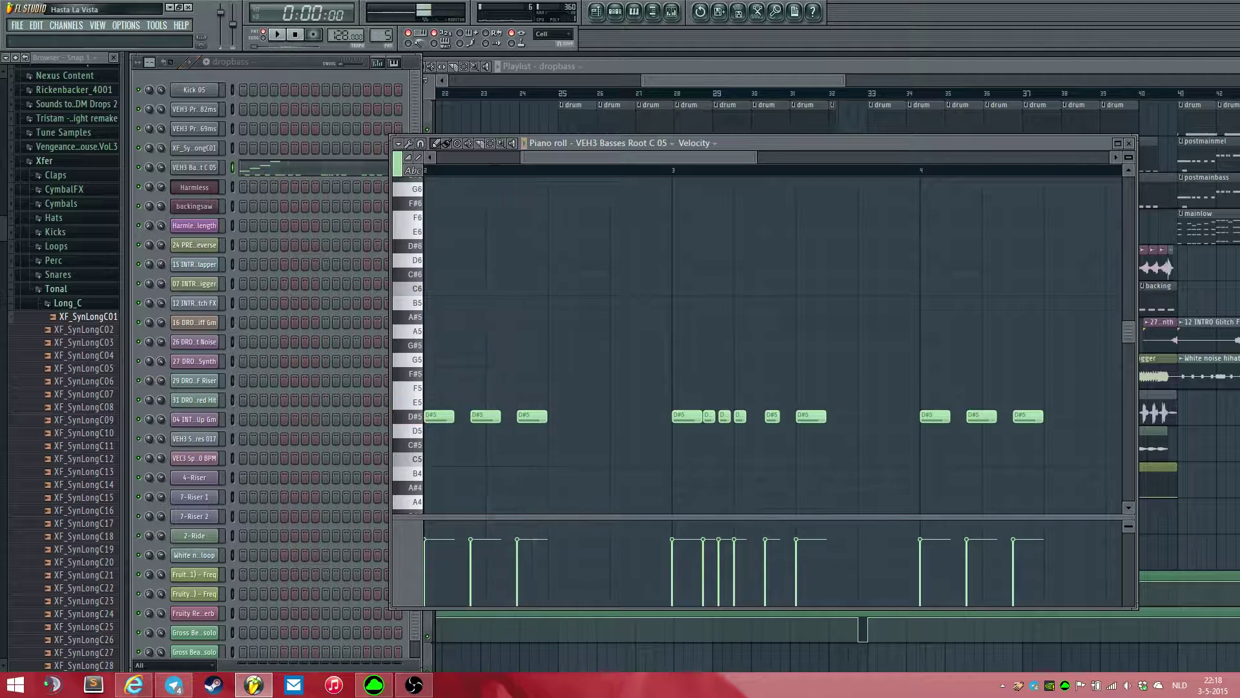
- View the mixer and the first dropmel clip briefly, returning to the playlist
{"action": "left_click", "coordinate": [672, 12]}
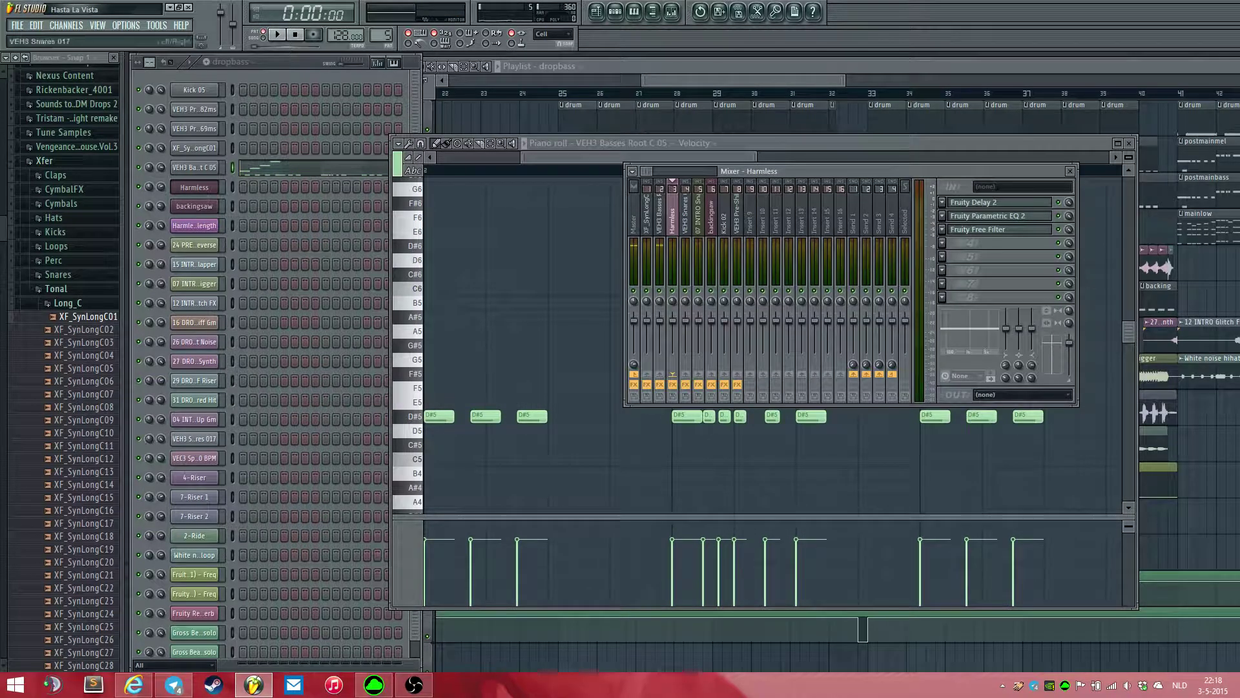
{"action": "key", "text": "F6"}
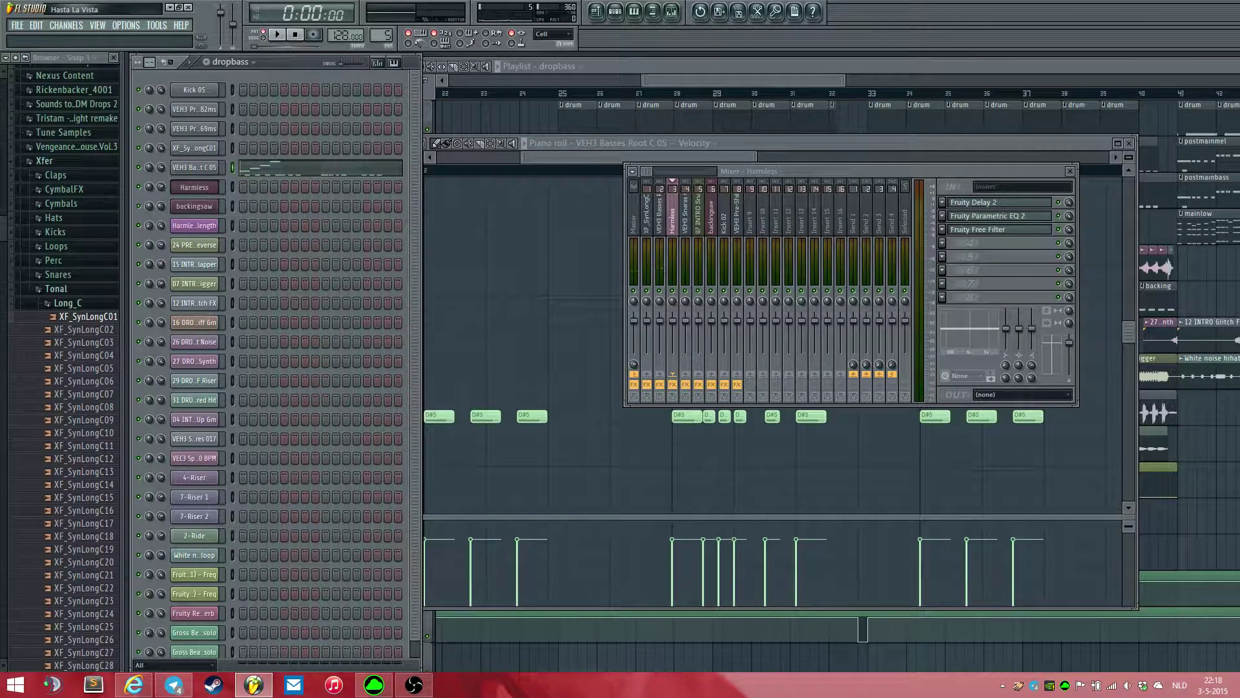
{"action": "key", "text": "F5"}
{"action": "left_click_drag", "start_coordinate": [743, 80], "coordinate": [718, 80]}
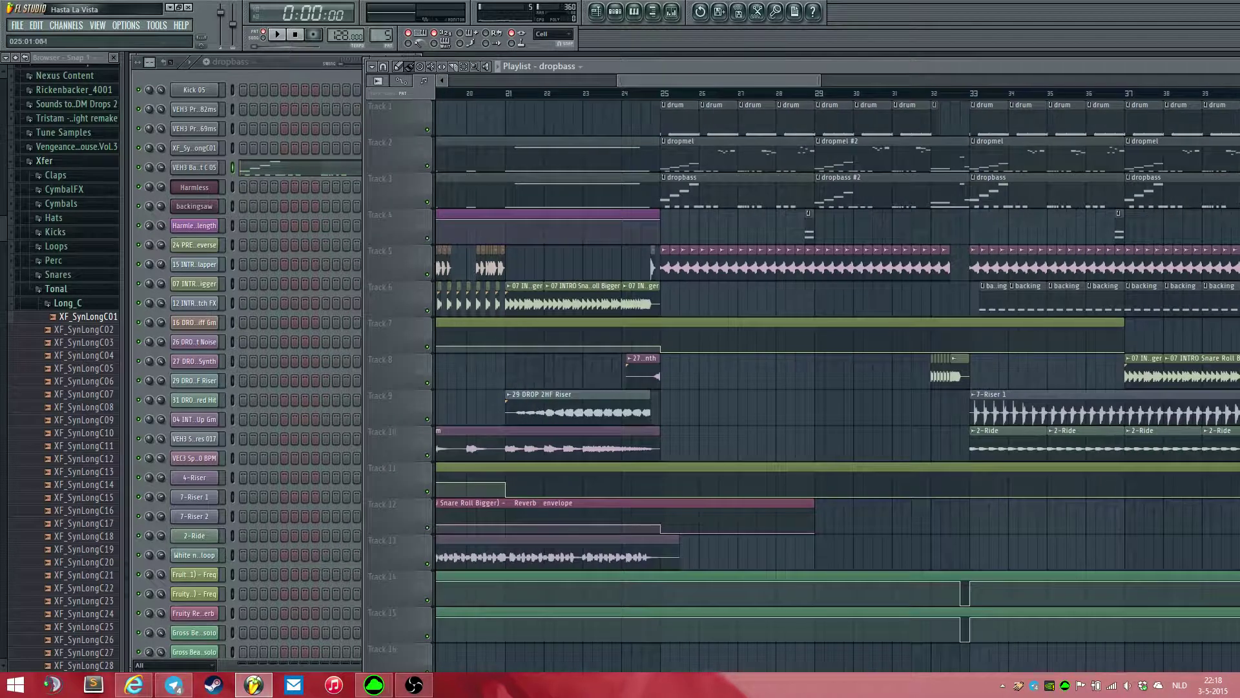
{"action": "double_click", "coordinate": [737, 155]}
{"action": "key", "text": "F5"}
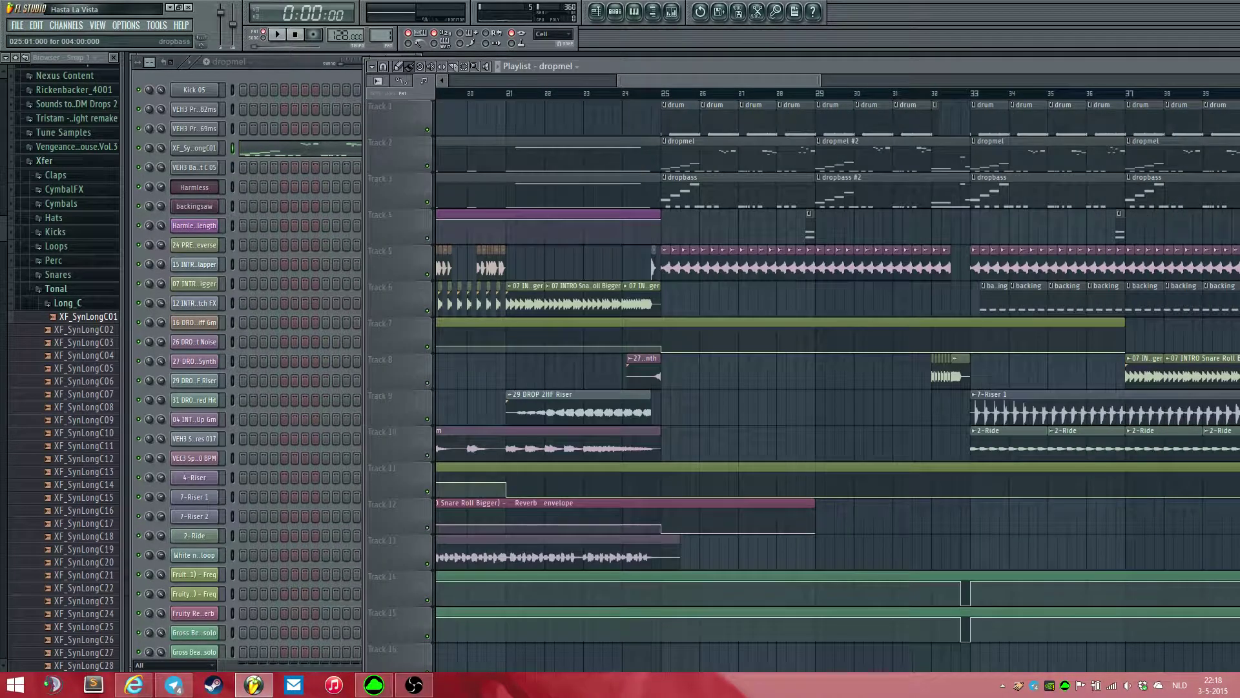
- Open the first dropbass clip's notes in the piano roll and show the VEH3 Basses Root C 05 channel settings
{"action": "double_click", "coordinate": [723, 191]}
{"action": "key", "text": "F6"}
{"action": "key", "text": "F7"}
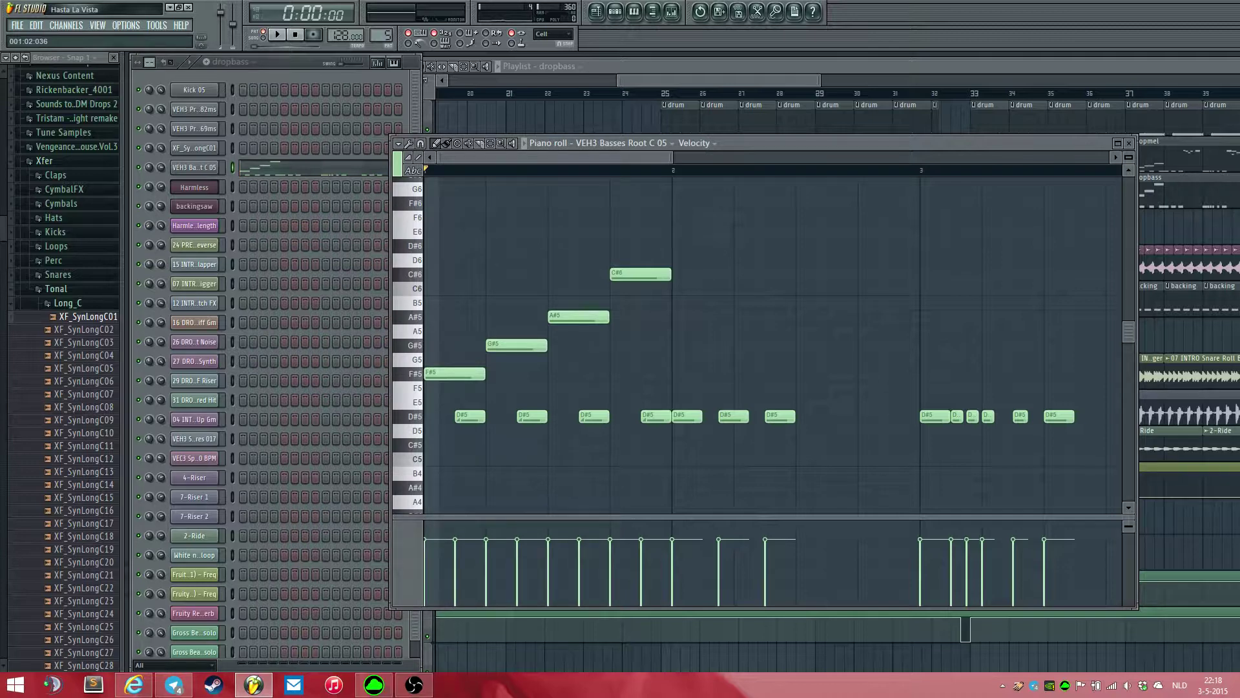
{"action": "left_click", "coordinate": [195, 167]}
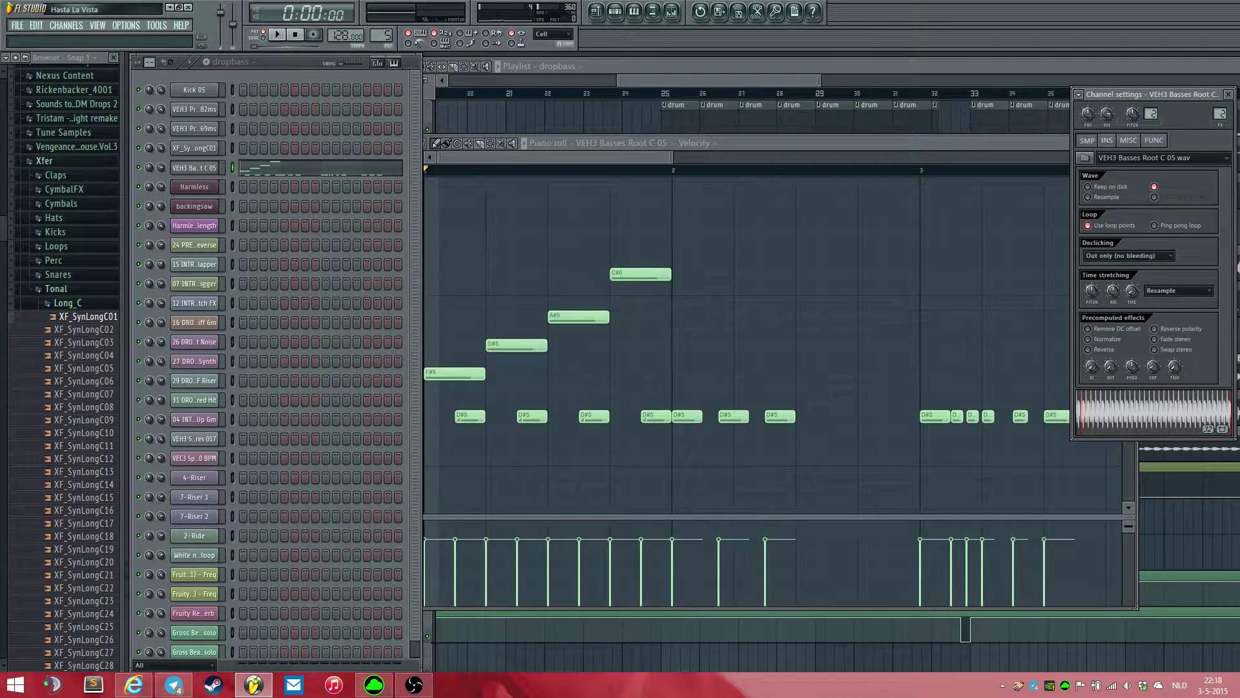
- Locate the VEH3 Basses Root C 05 sample in the browser's Vengeance Essential House Vol.3 folder and preview it
{"action": "left_click", "coordinate": [82, 58]}
{"action": "left_click", "coordinate": [88, 72]}
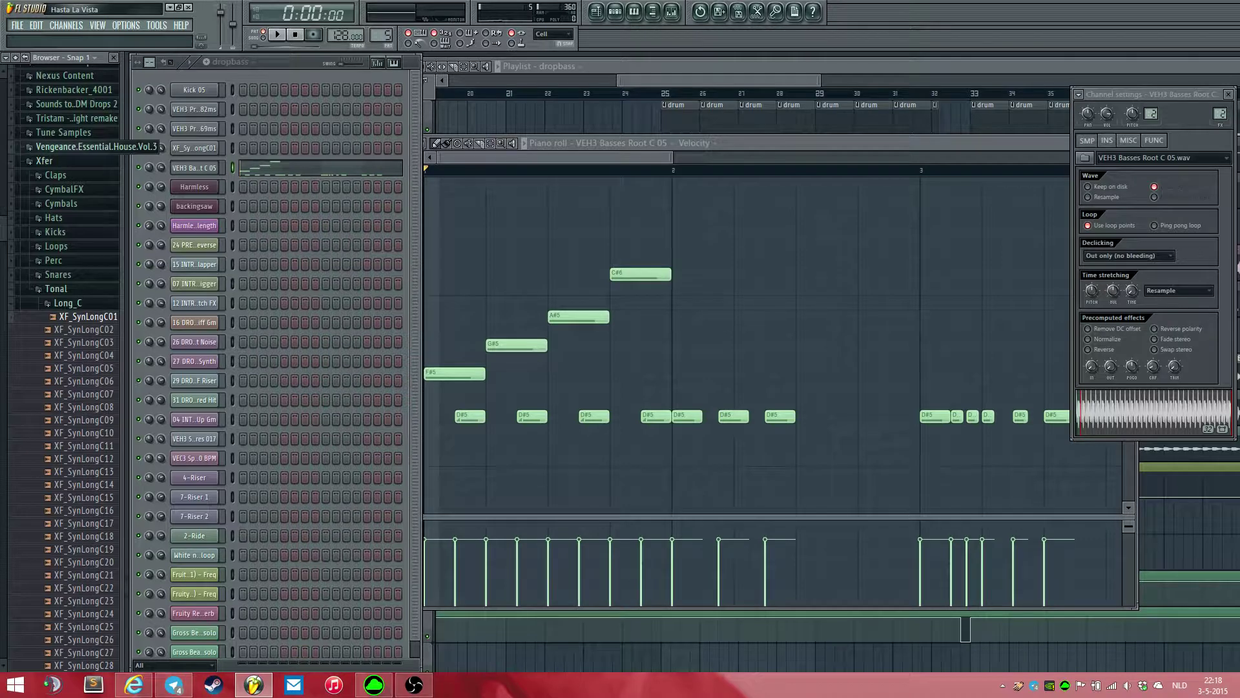
{"action": "left_click", "coordinate": [77, 146]}
{"action": "left_click", "coordinate": [84, 161]}
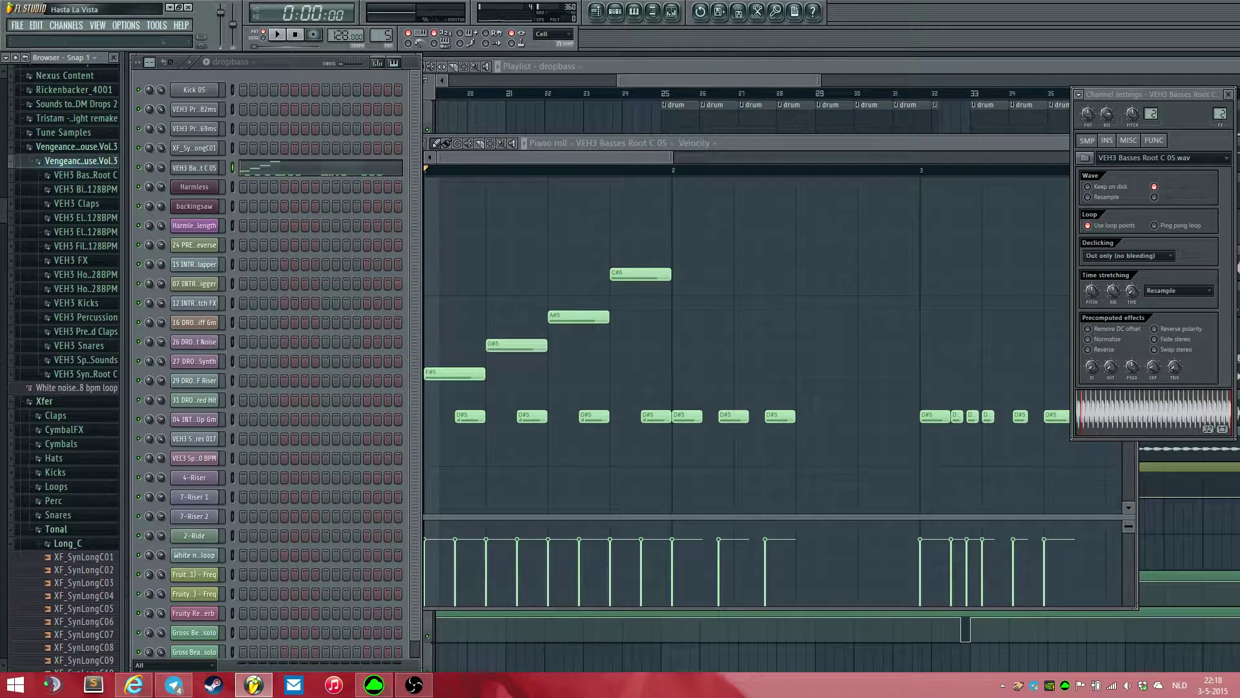
{"action": "left_click", "coordinate": [90, 175]}
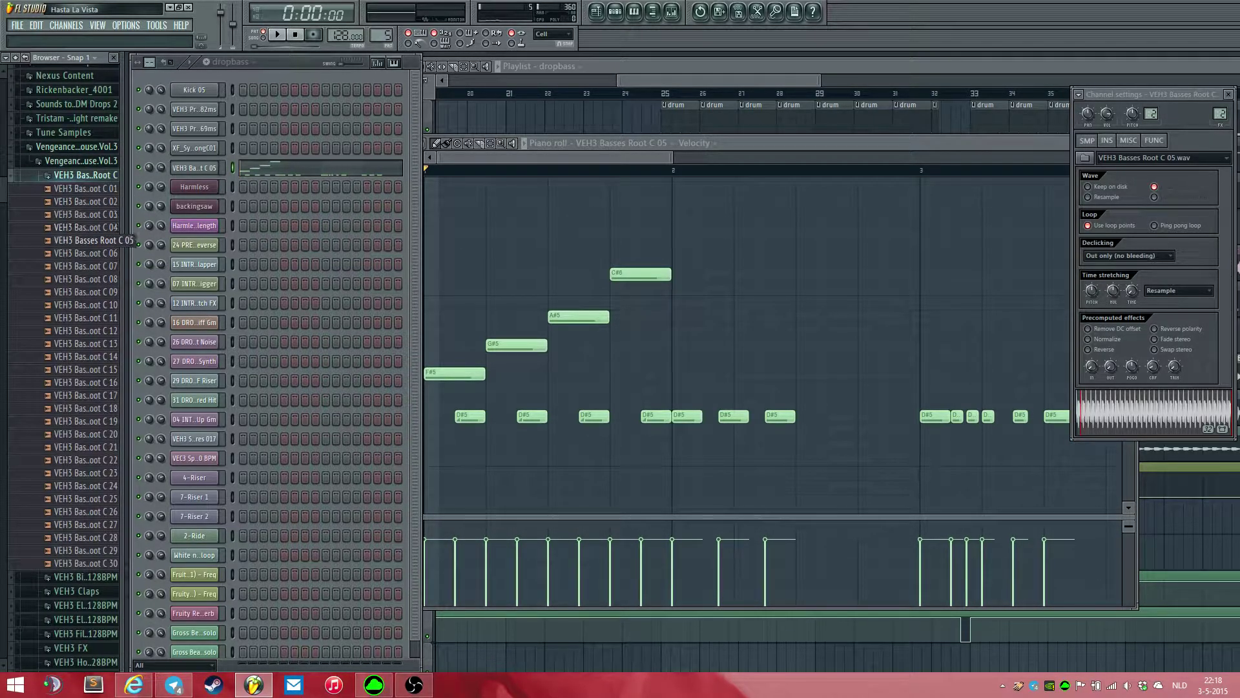
{"action": "left_click", "coordinate": [96, 239]}
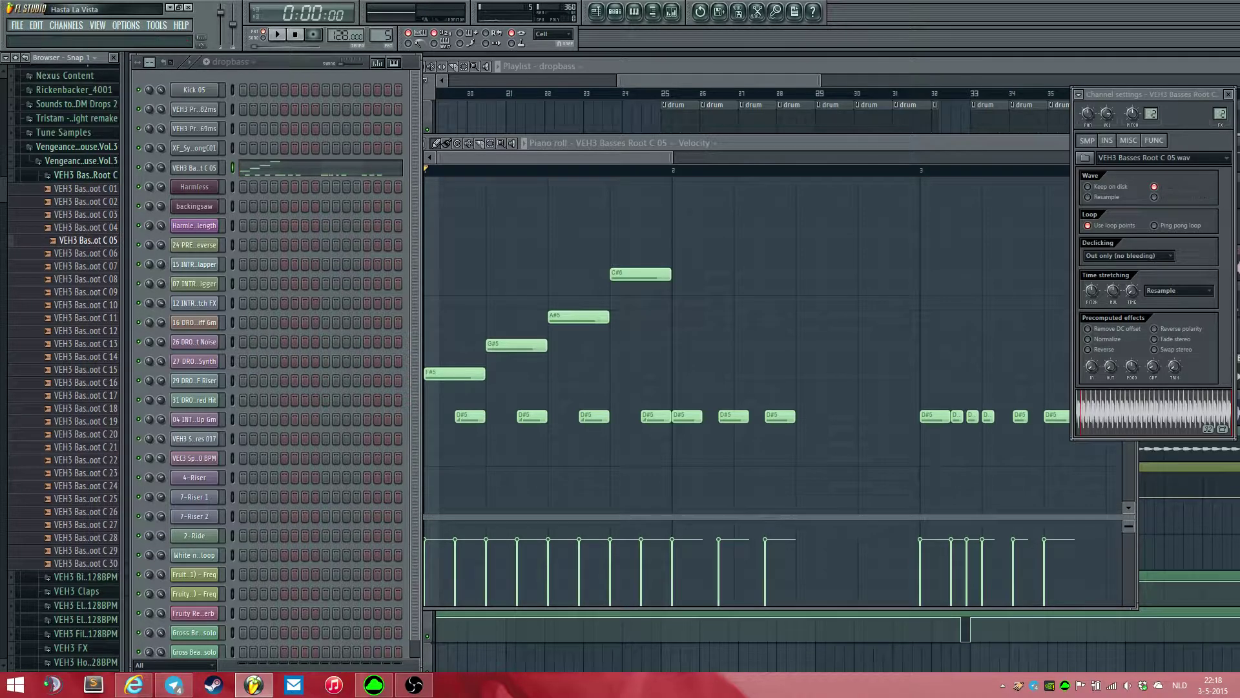
{"action": "left_click", "coordinate": [278, 73]}
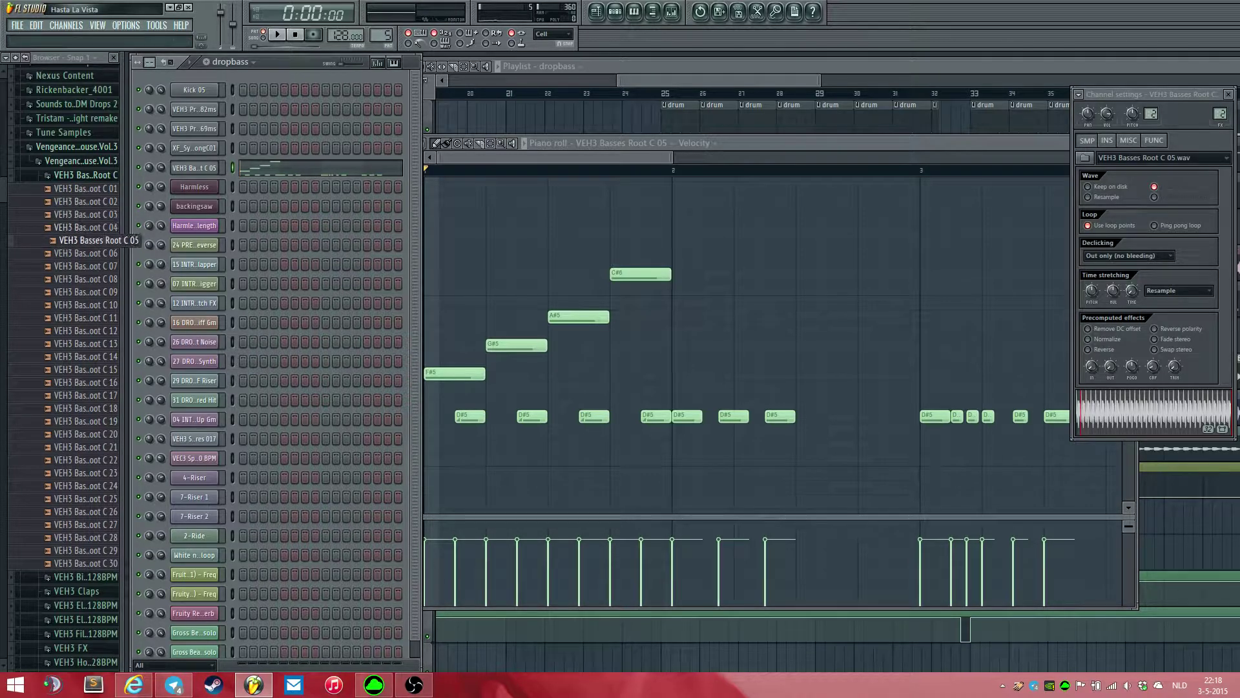
- View the bass mixer track's Fruity Parametric EQ 2 while auditioning dropbass, and return to the playlist
{"action": "key", "text": "F9"}
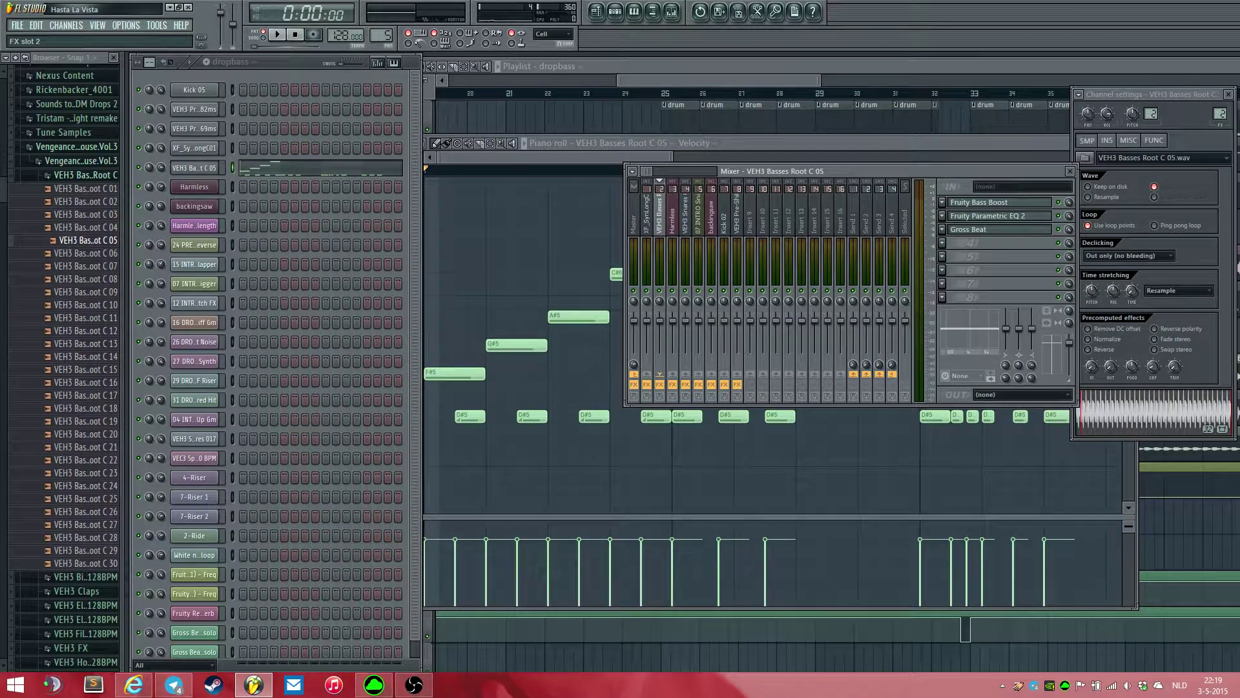
{"action": "left_click", "coordinate": [999, 216]}
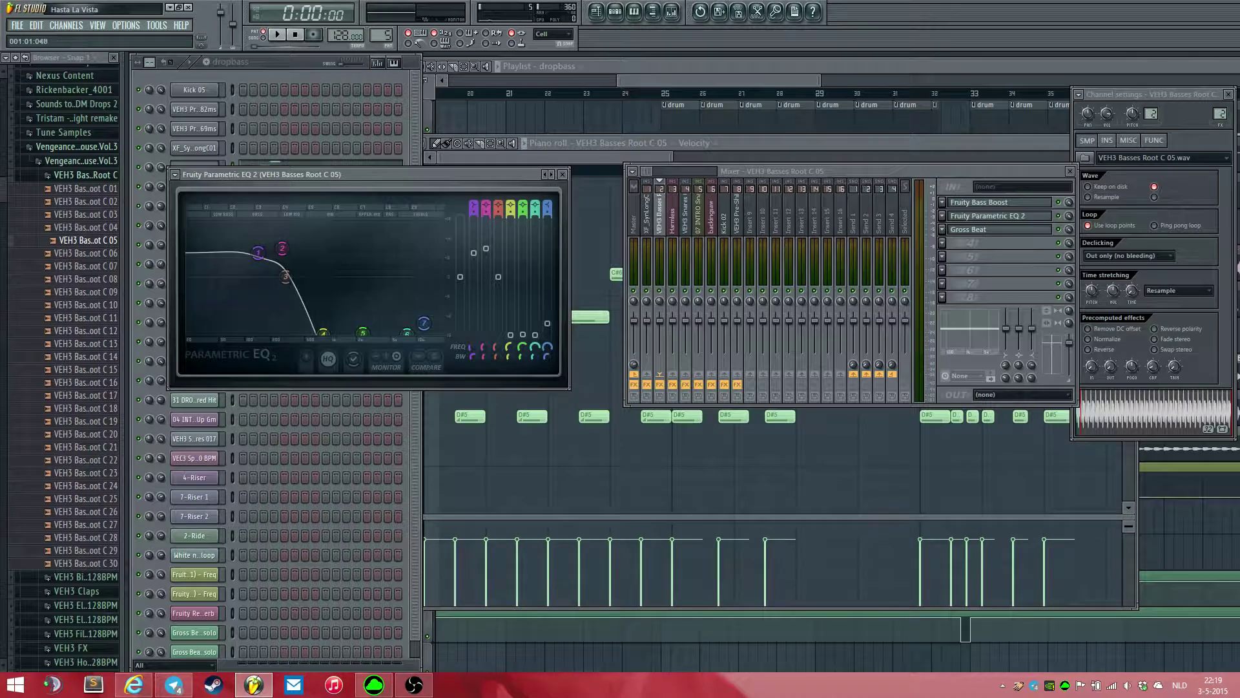
{"action": "key", "text": "space"}
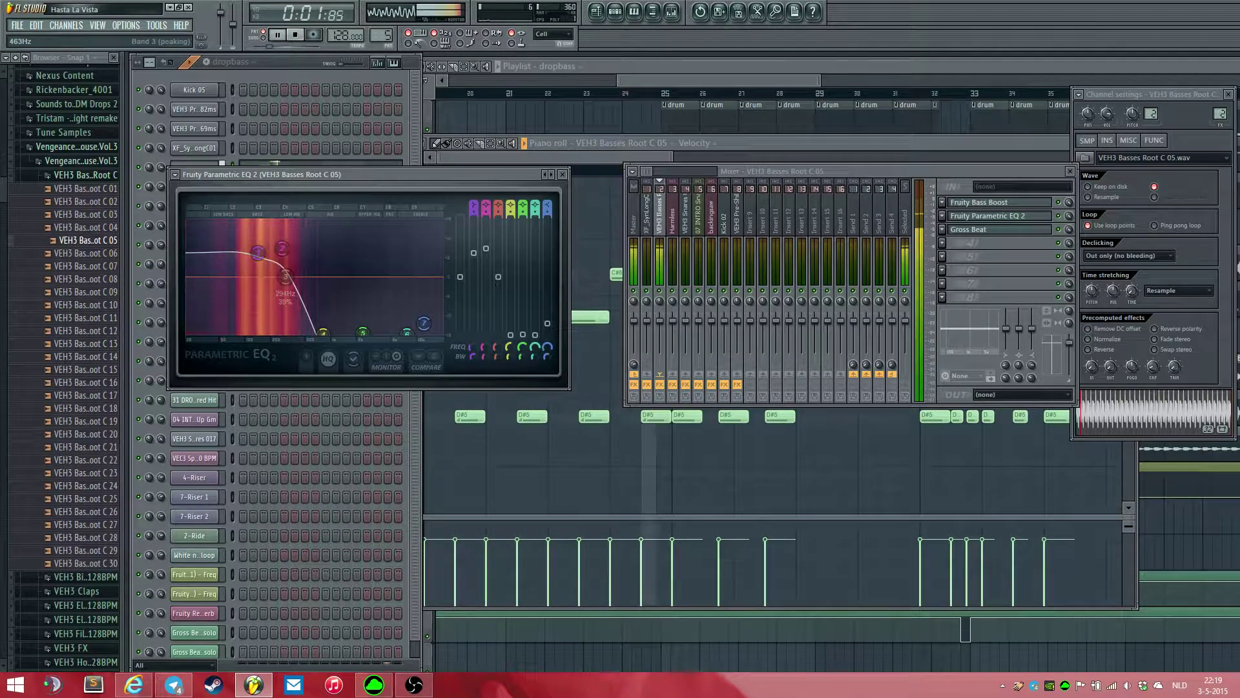
{"action": "key", "text": "space"}
{"action": "key", "text": "F5"}
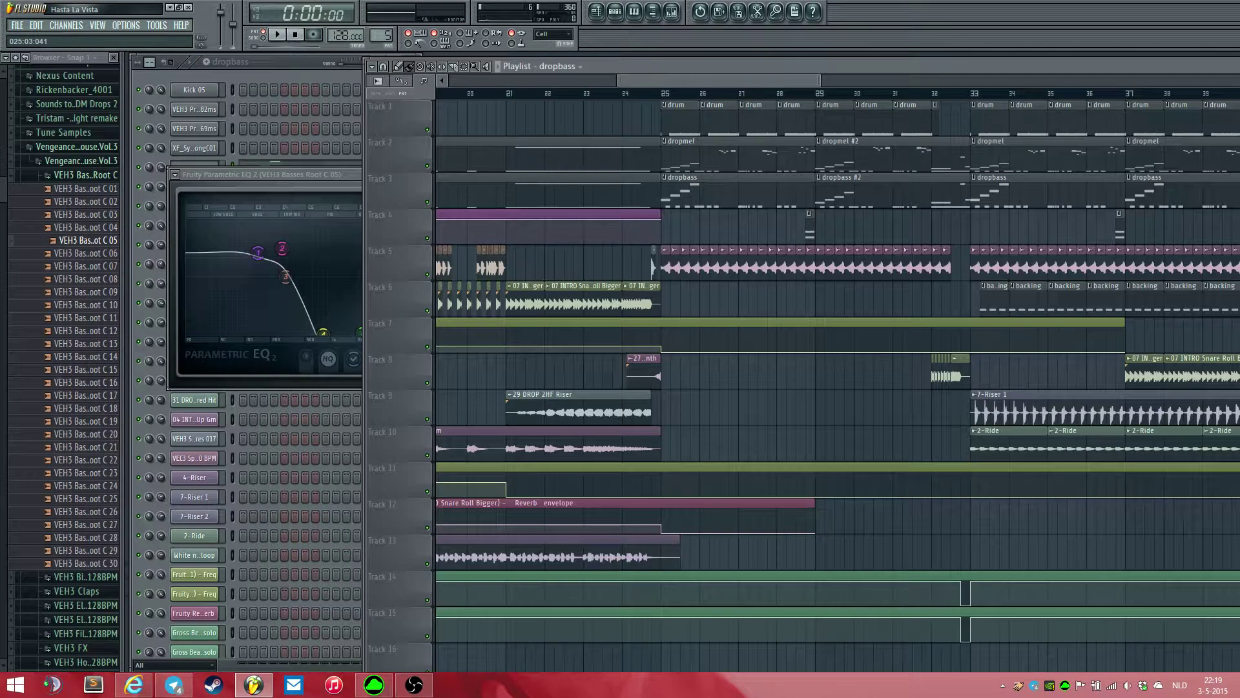
- Switch to song playback, solo tracks 2 and 3 in the playlist, and audition the drop from bar 25
{"action": "key", "text": "l"}
{"action": "right_click", "coordinate": [427, 166]}
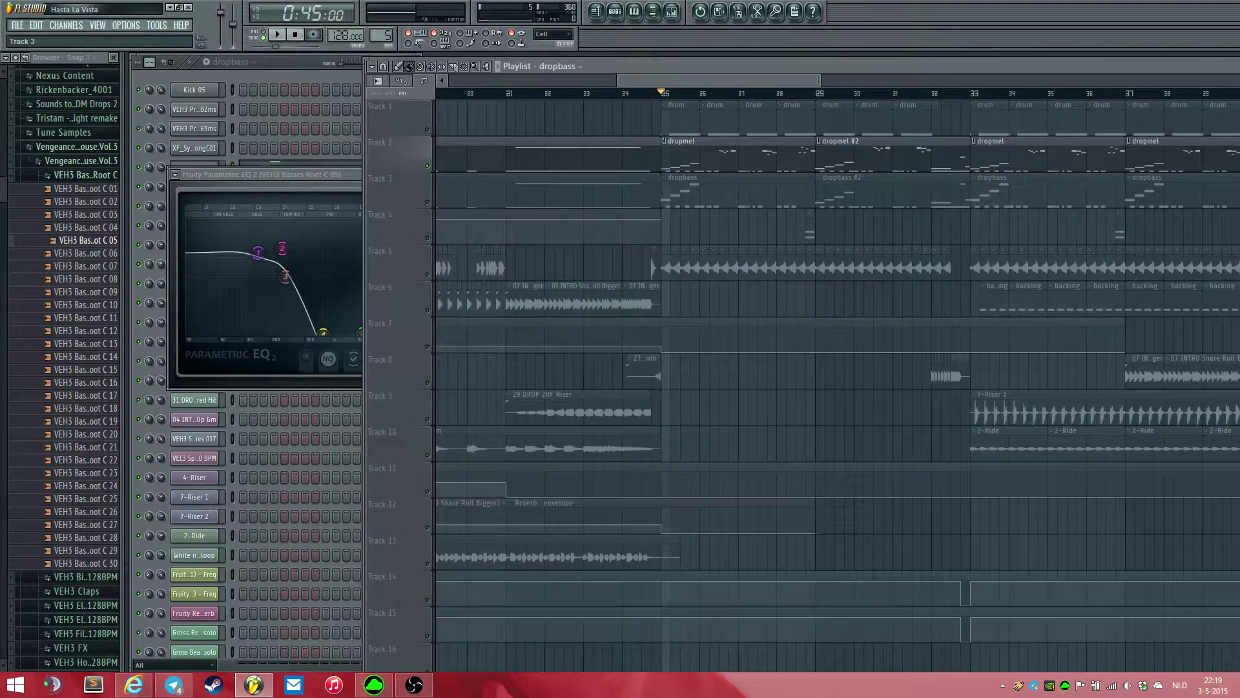
{"action": "right_click", "coordinate": [427, 202]}
{"action": "key", "text": "space"}
{"action": "left_click", "coordinate": [427, 166]}
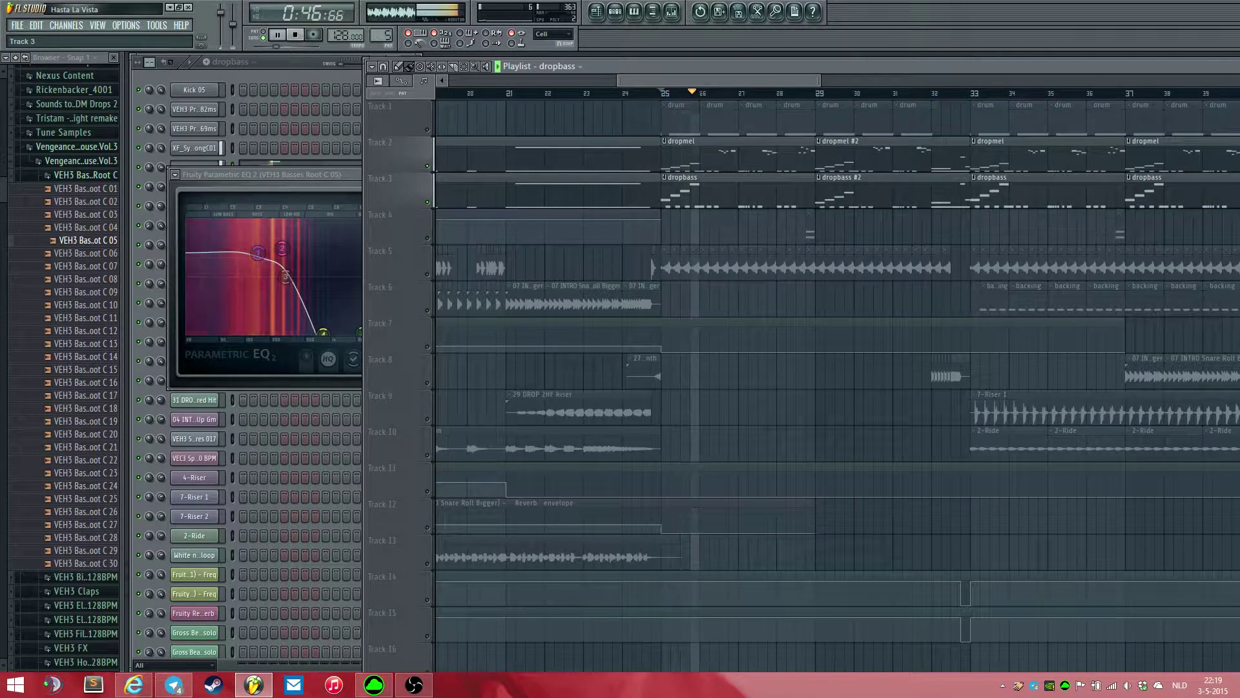
{"action": "key", "text": "space"}
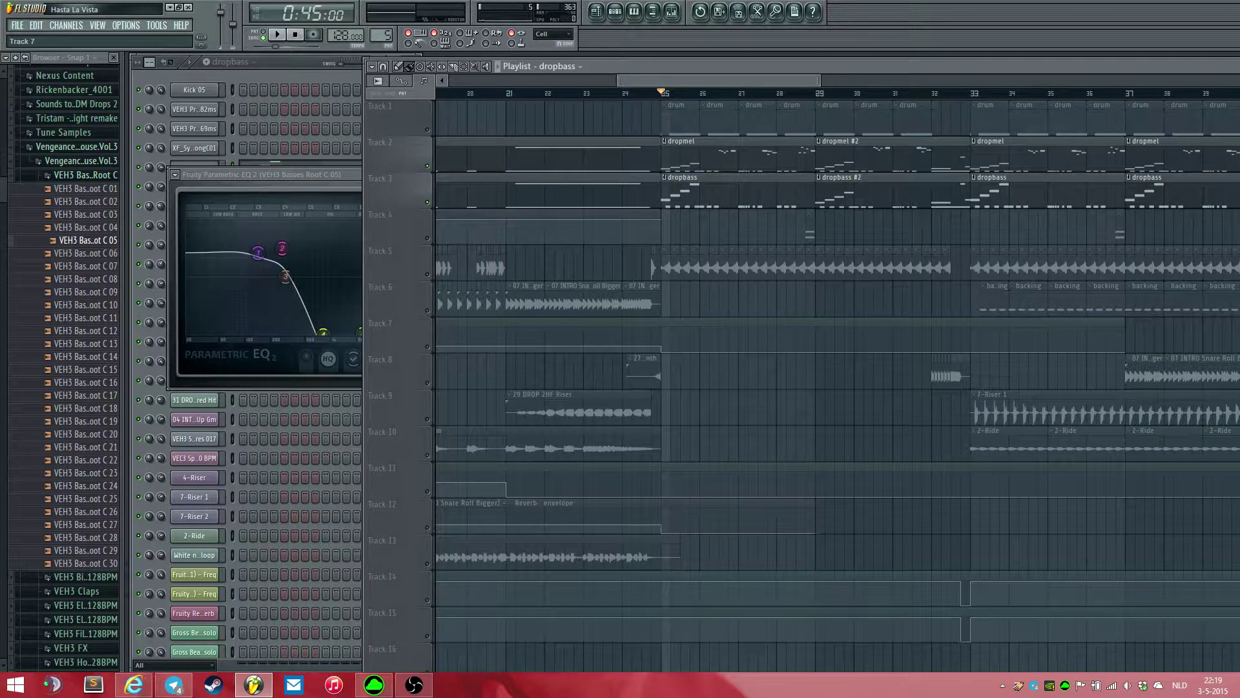
- Add track 7 to the soloed tracks, play the drop from bar 25, and stop with all tracks re-enabled
{"action": "left_click", "coordinate": [427, 346]}
{"action": "key", "text": "space"}
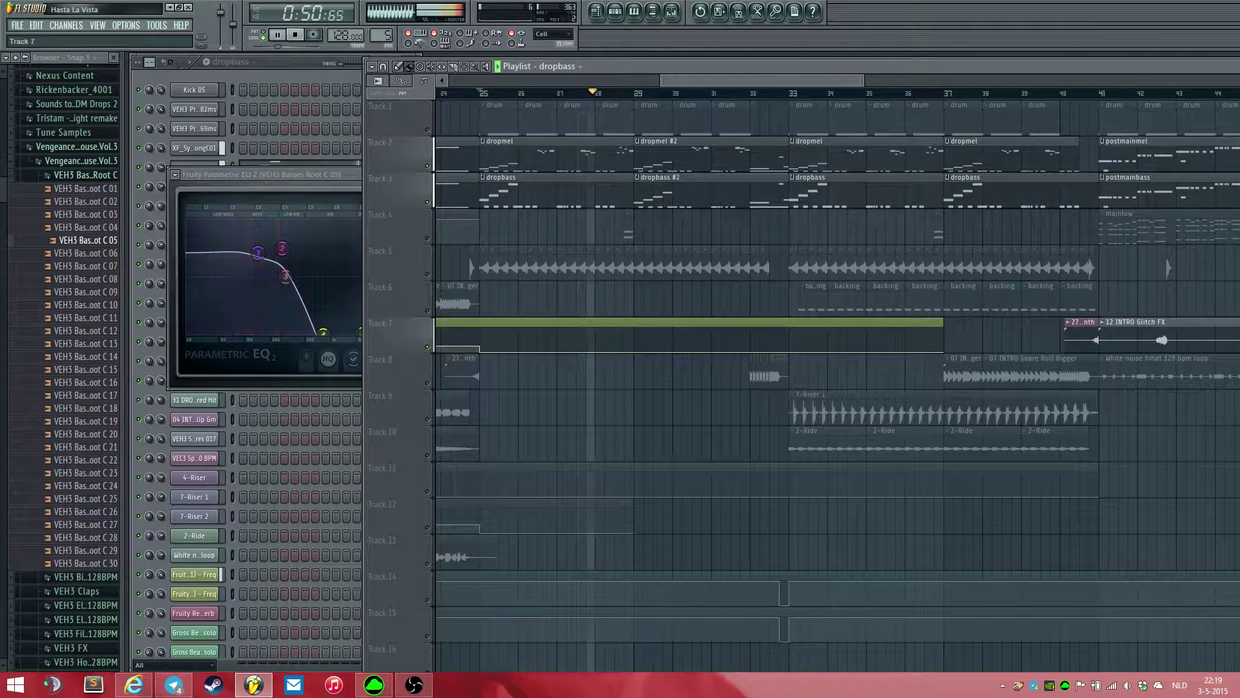
{"action": "key", "text": "space"}
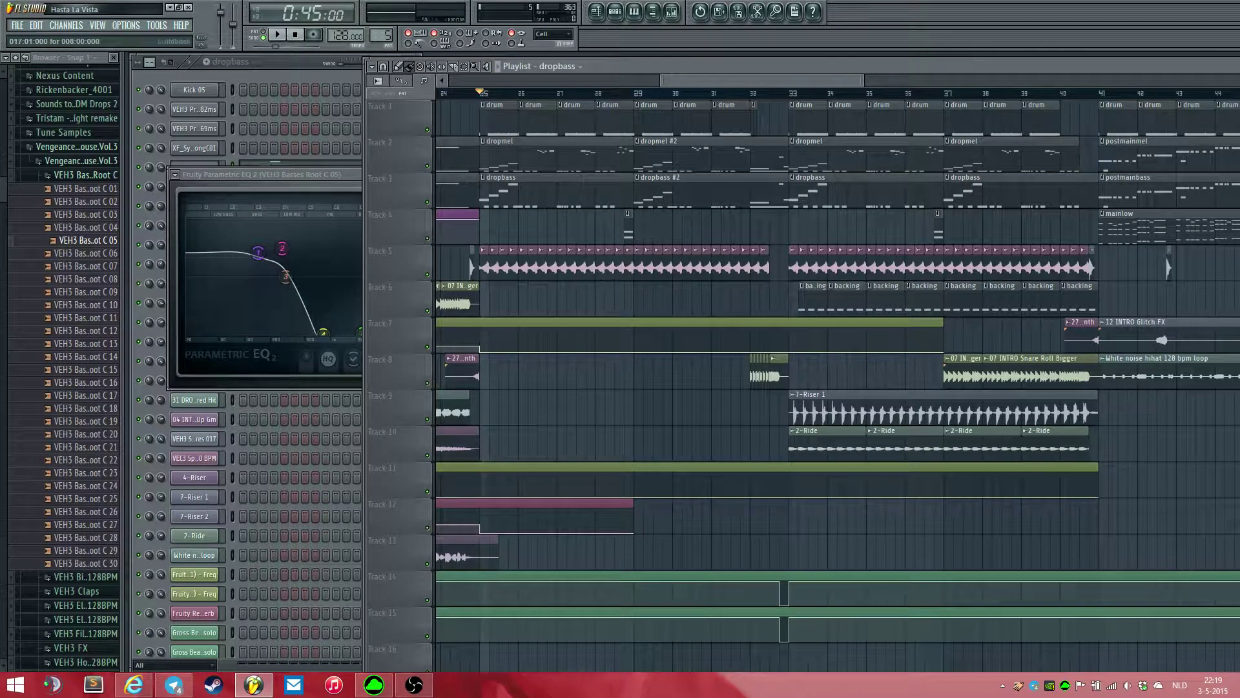
- Reopen the first dropmel clip's notes in the piano roll and play the pattern from its start
{"action": "scroll", "coordinate": [477, 193], "scroll_direction": "up", "scroll_amount": 2}
{"action": "scroll", "coordinate": [666, 120], "scroll_direction": "left", "scroll_amount": 2}
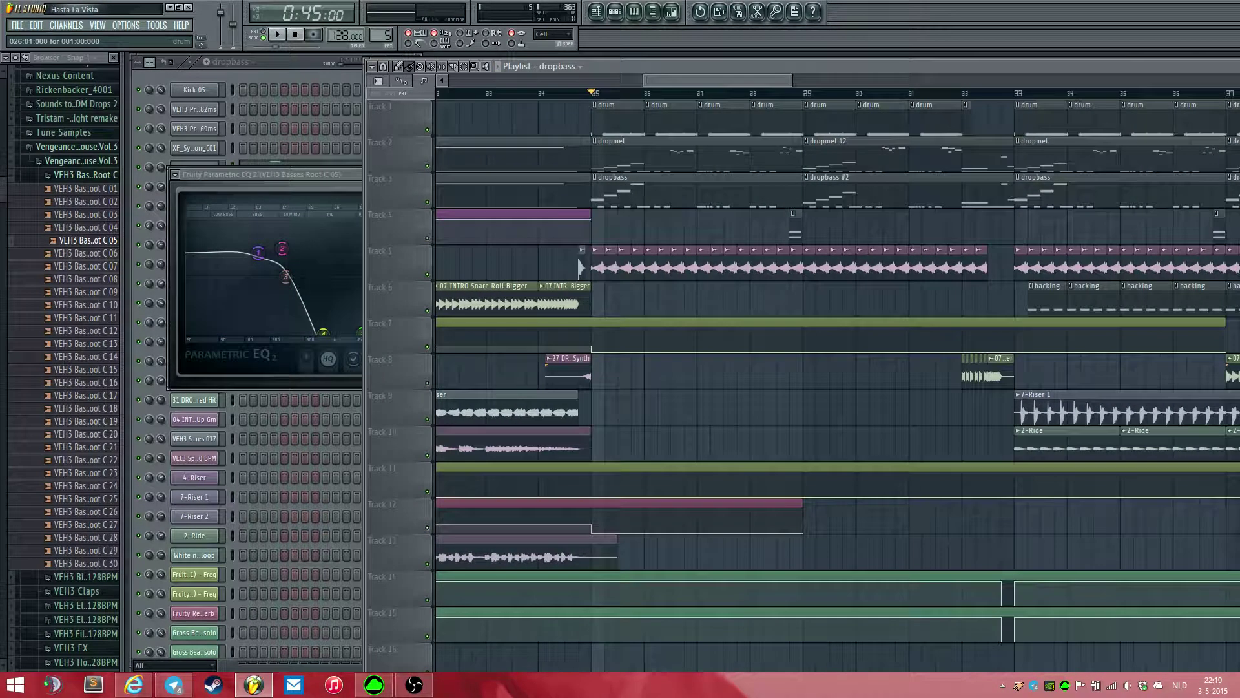
{"action": "double_click", "coordinate": [614, 142]}
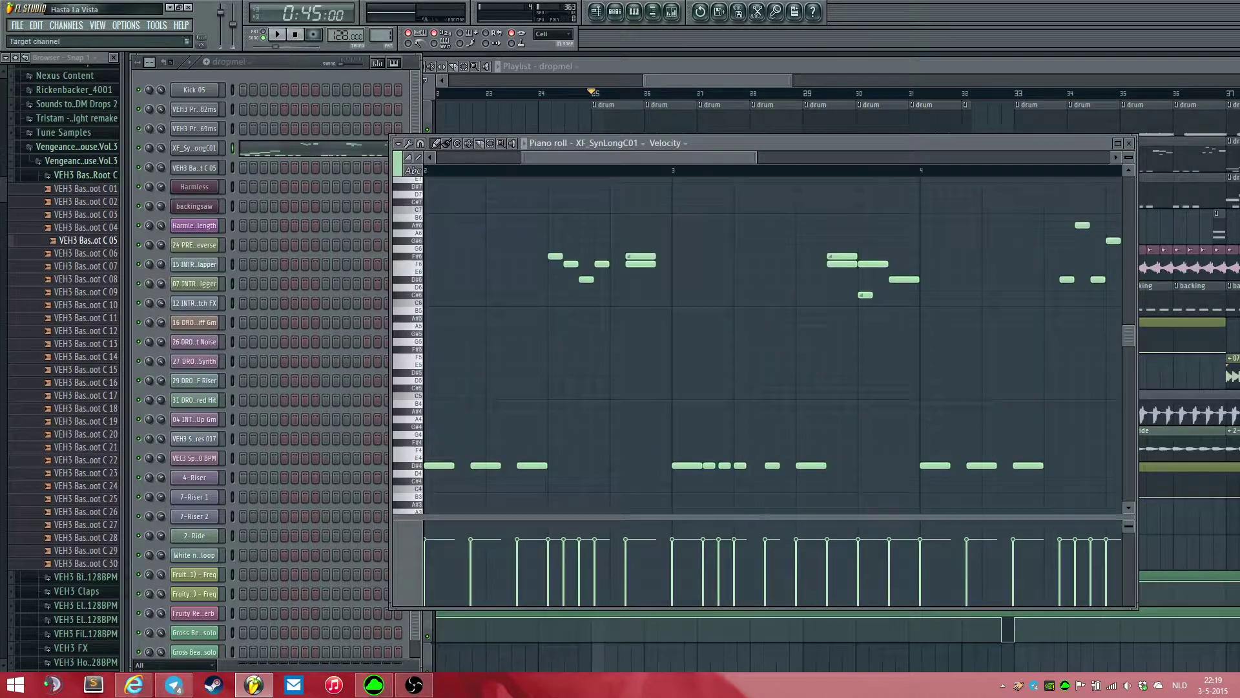
{"action": "left_click", "coordinate": [285, 149]}
{"action": "left_click", "coordinate": [283, 149]}
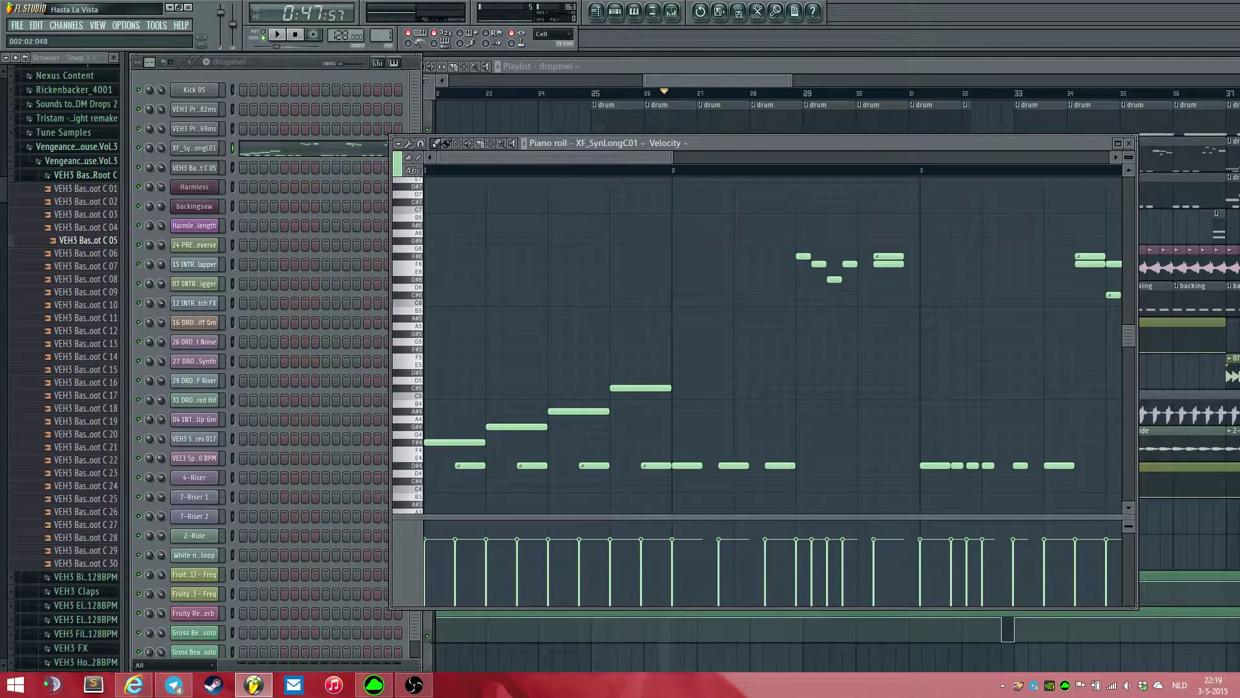
{"action": "key", "text": "space"}
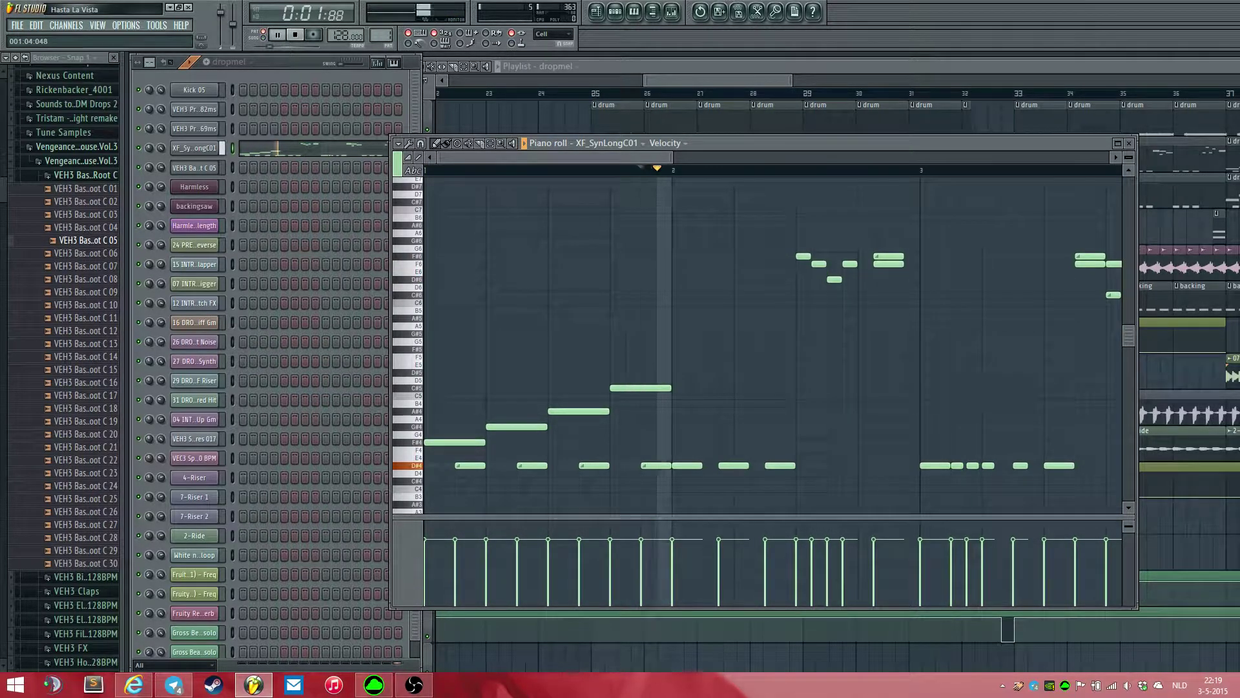
- Stop playback and examine the XF_SynLongC01 notes across all four bars of the dropmel pattern in the piano roll
{"action": "key", "text": "space"}
{"action": "scroll", "coordinate": [772, 342], "scroll_direction": "right", "scroll_amount": 5}
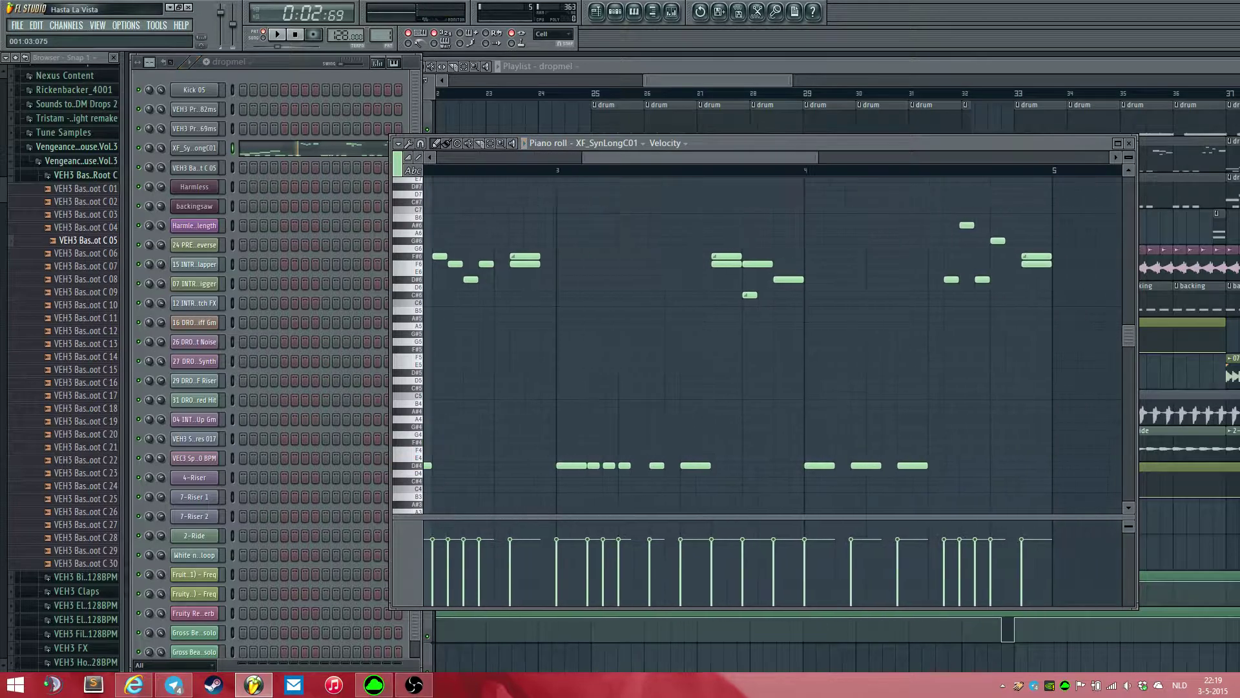
{"action": "scroll", "coordinate": [772, 343], "scroll_direction": "left", "scroll_amount": 3}
{"action": "scroll", "coordinate": [772, 342], "scroll_direction": "down", "scroll_amount": 5}
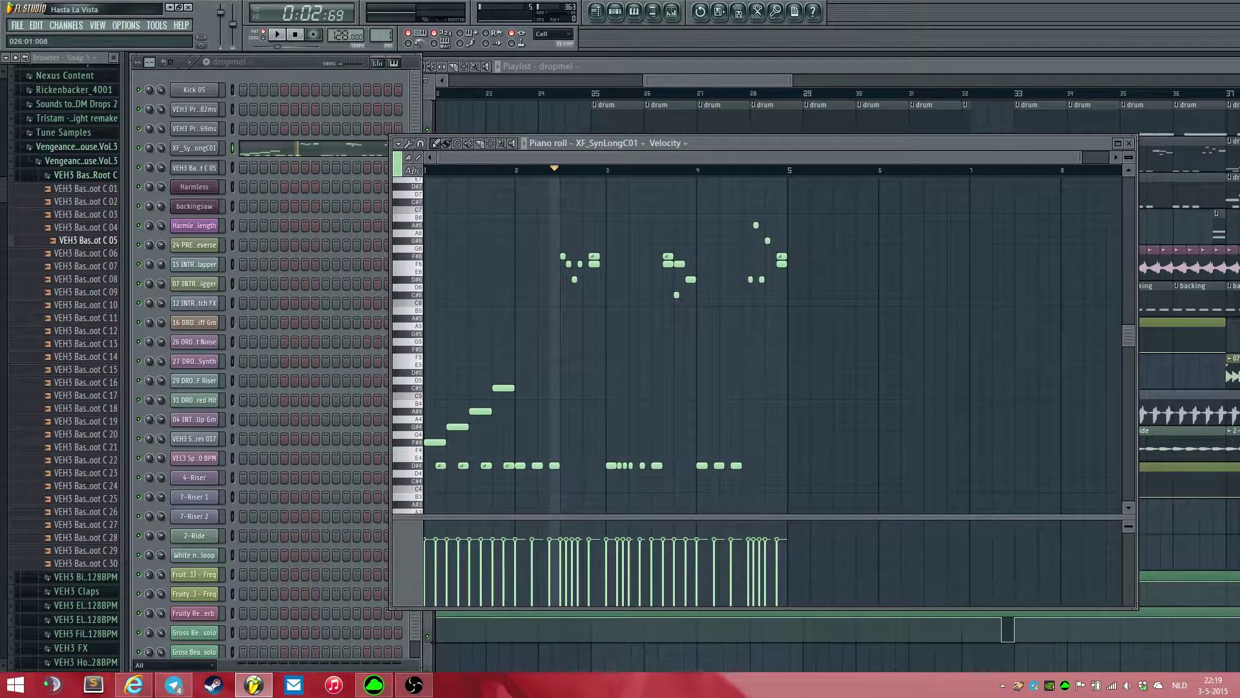
{"action": "scroll", "coordinate": [550, 342], "scroll_direction": "up", "scroll_amount": 4}
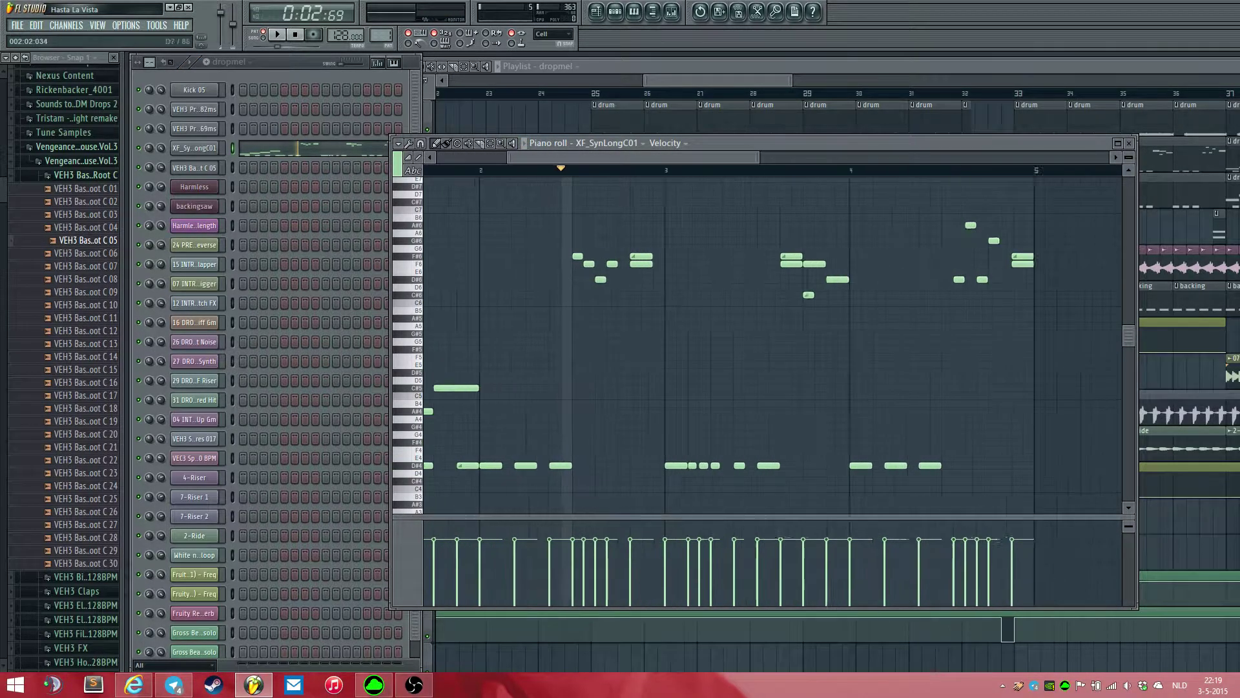
{"action": "key", "text": "space"}
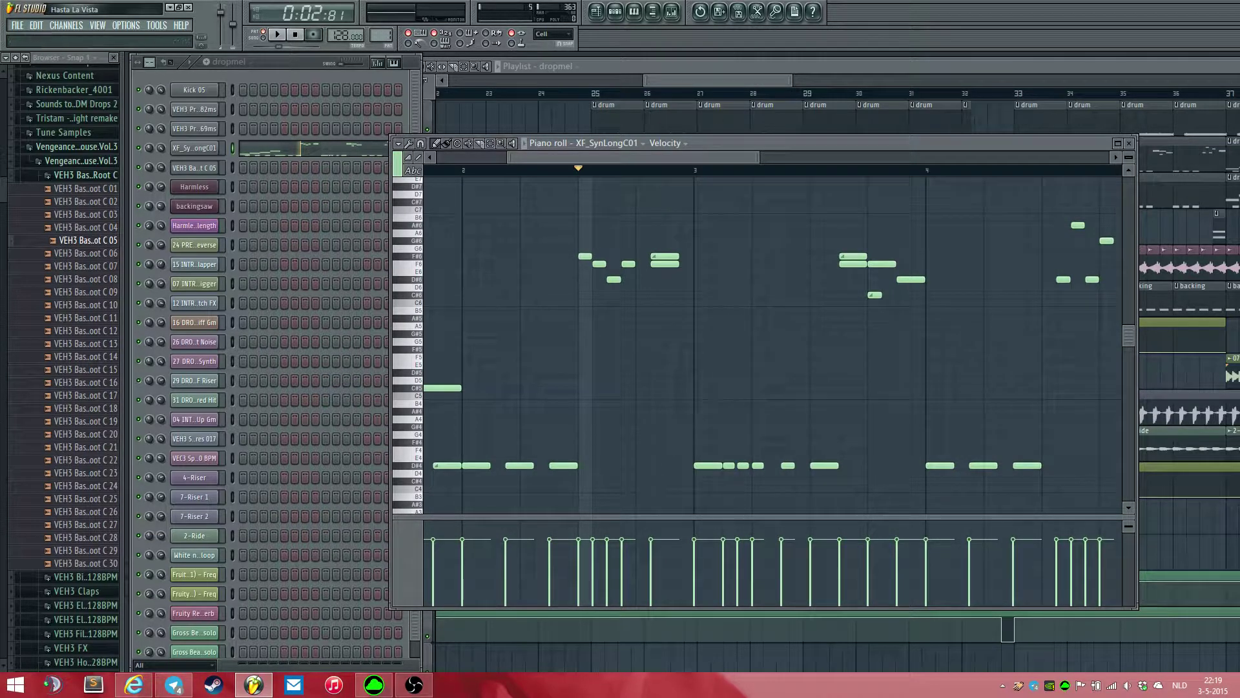
{"action": "scroll", "coordinate": [550, 342], "scroll_direction": "left", "scroll_amount": 3}
{"action": "scroll", "coordinate": [550, 343], "scroll_direction": "down", "scroll_amount": 3}
{"action": "scroll", "coordinate": [550, 343], "scroll_direction": "up", "scroll_amount": 4}
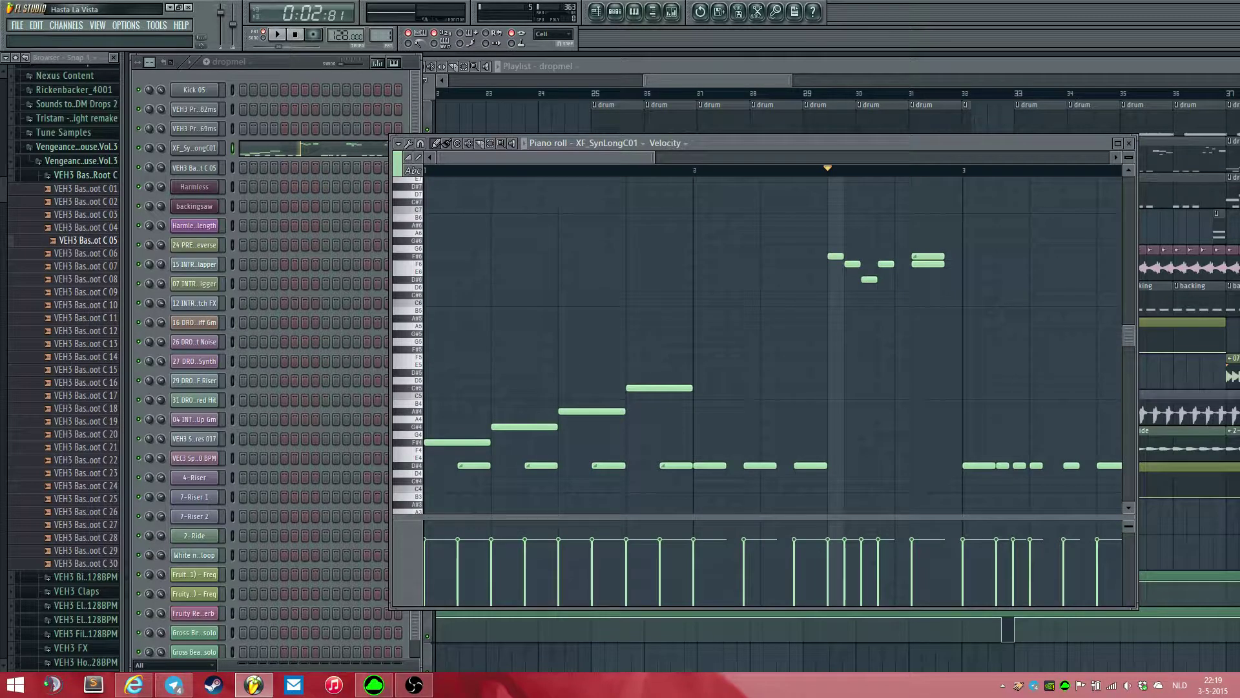
{"action": "key", "text": "F6"}
{"action": "left_click", "coordinate": [66, 25]}
{"action": "mouse_move", "coordinate": [72, 39]}
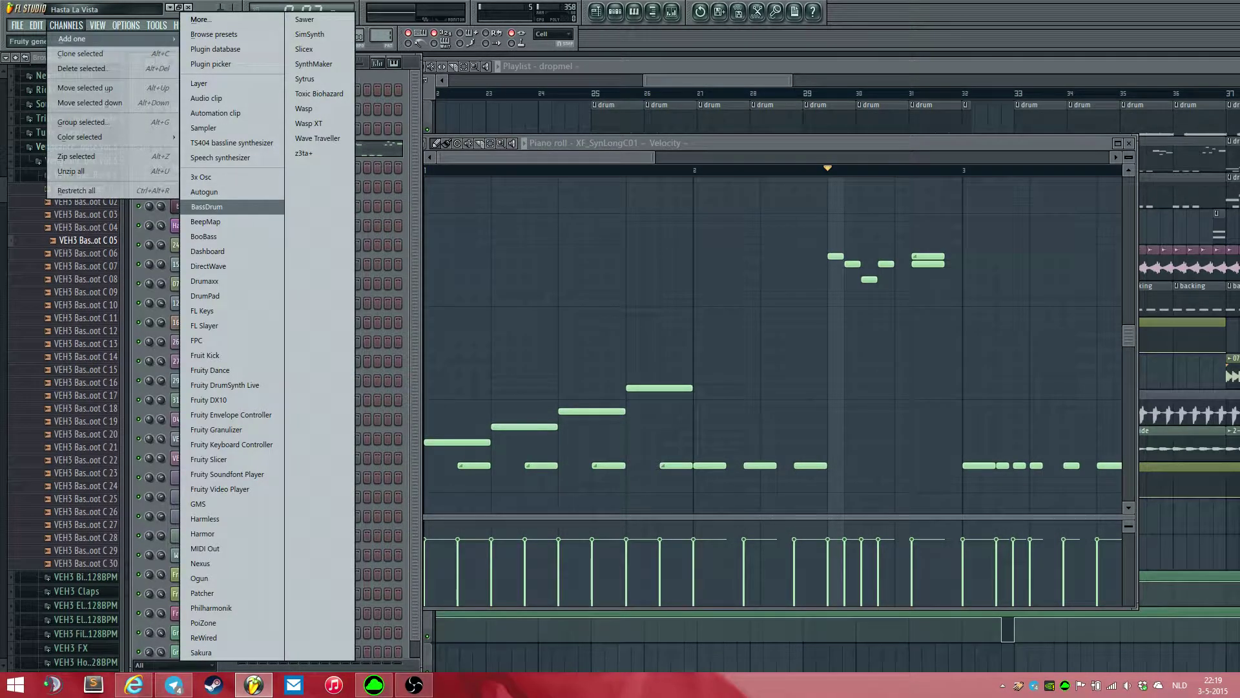
{"action": "key", "text": "Escape"}
{"action": "key", "text": "F7"}
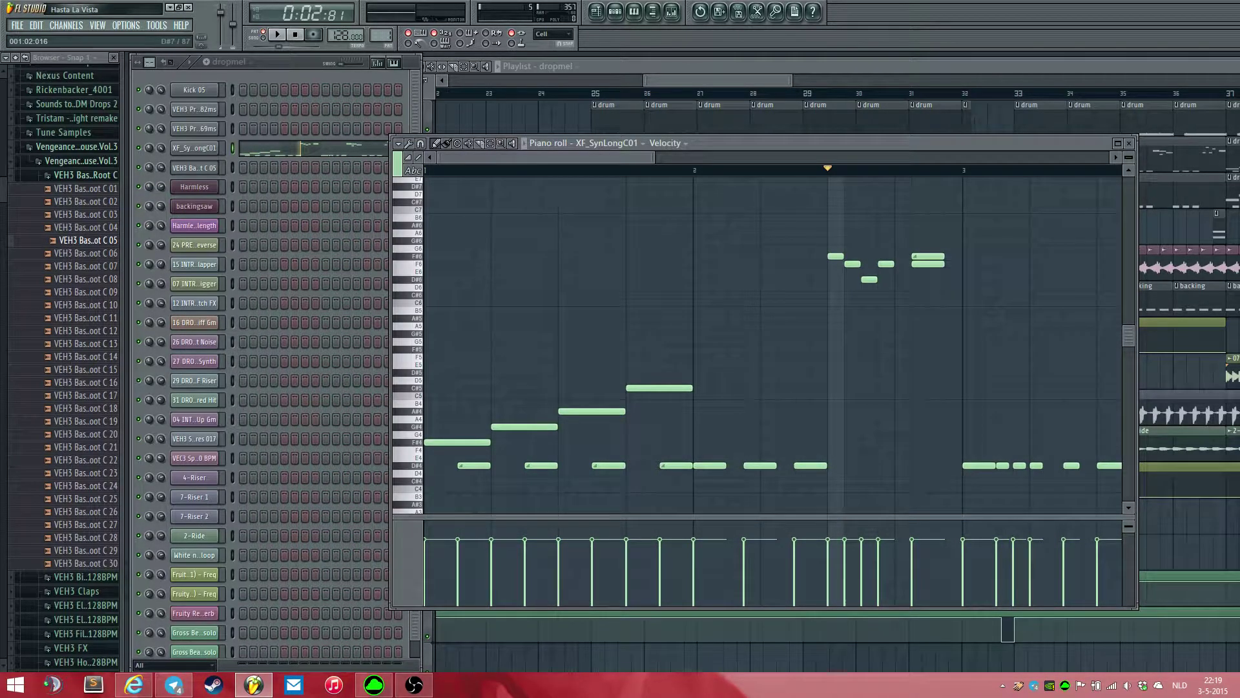
- Open the XF_SynLongC01 channel settings, then audition dropmel from its start and from the two-note chord late in bar 2
{"action": "key", "text": "space"}
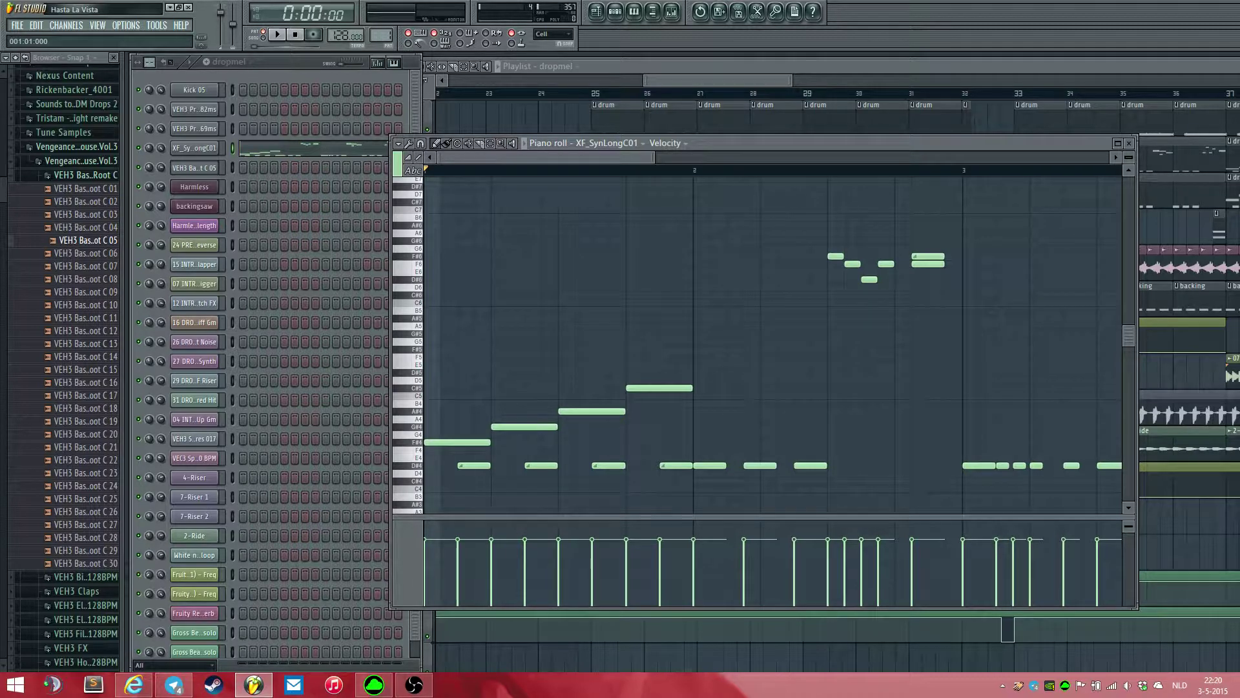
{"action": "key", "text": "space"}
{"action": "left_click", "coordinate": [195, 148]}
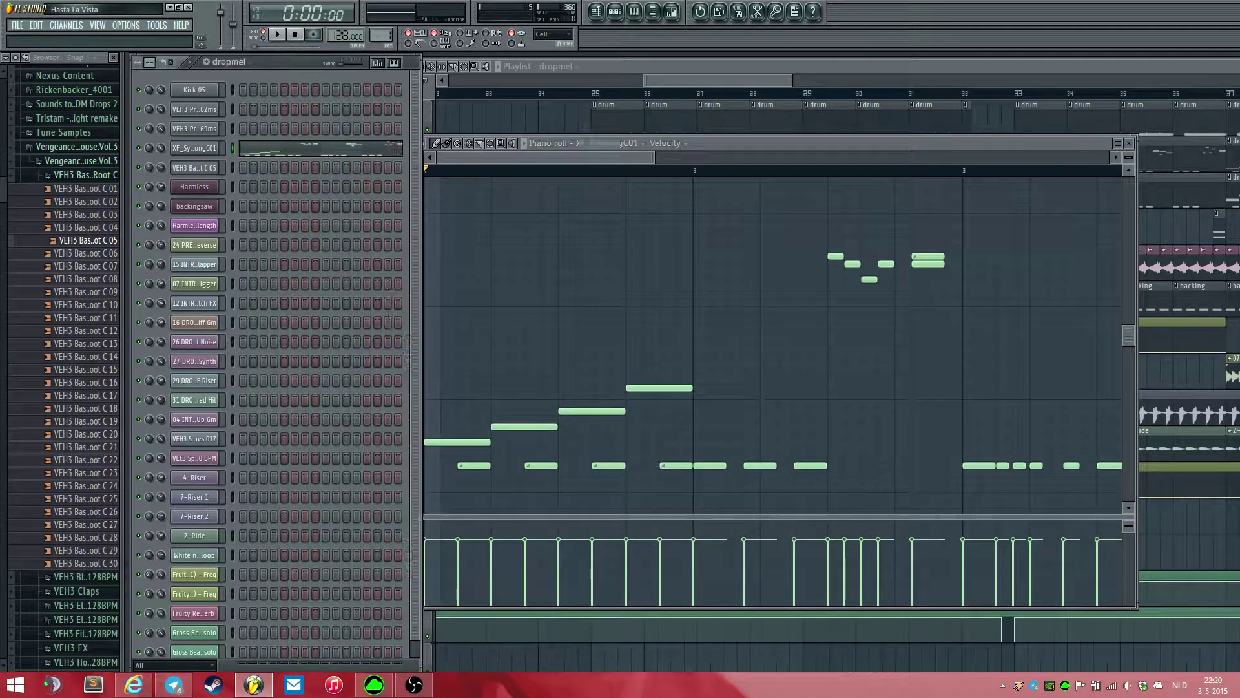
{"action": "left_click_drag", "start_coordinate": [654, 157], "coordinate": [719, 157]}
{"action": "key", "text": "space"}
{"action": "key", "text": "space"}
{"action": "left_click", "coordinate": [802, 169]}
{"action": "key", "text": "space"}
{"action": "key", "text": "space"}
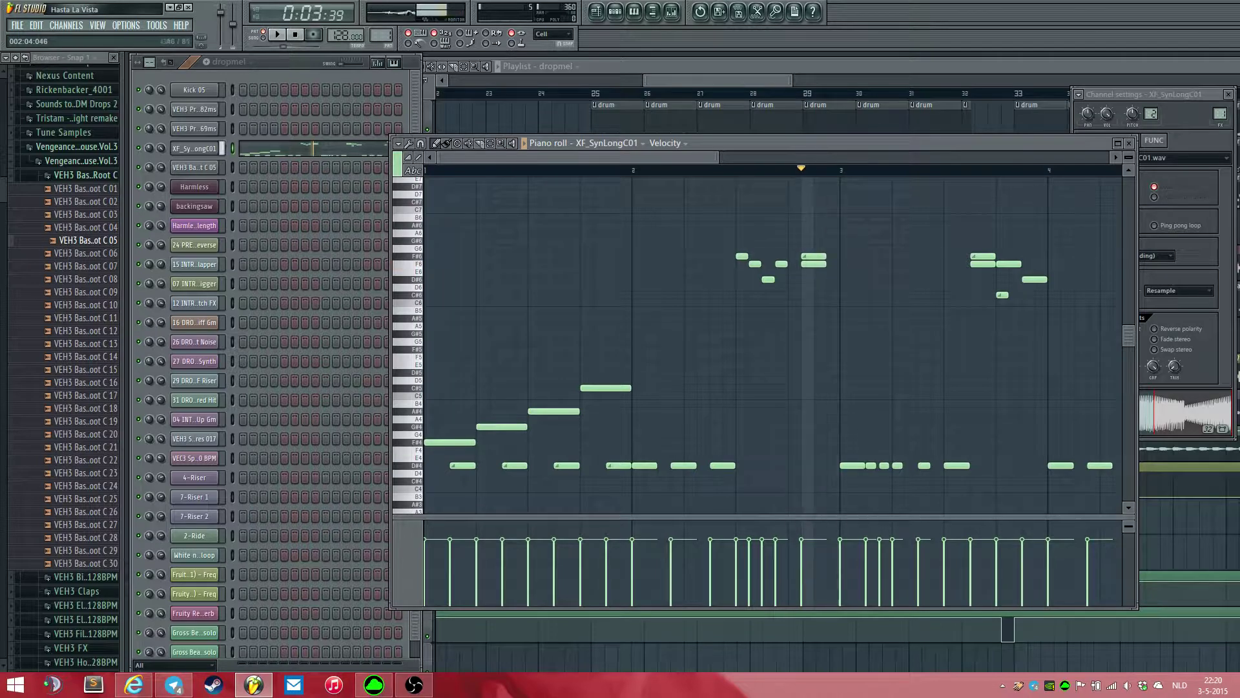
- Try shortening and lengthening the slide note in bar 2's chord, match it again to the note below, and replace the play position mid-bar
{"action": "scroll", "coordinate": [812, 226], "scroll_direction": "up", "scroll_amount": 4}
{"action": "key", "text": "space"}
{"action": "key", "text": "space"}
{"action": "scroll", "coordinate": [811, 225], "scroll_direction": "down", "scroll_amount": 5}
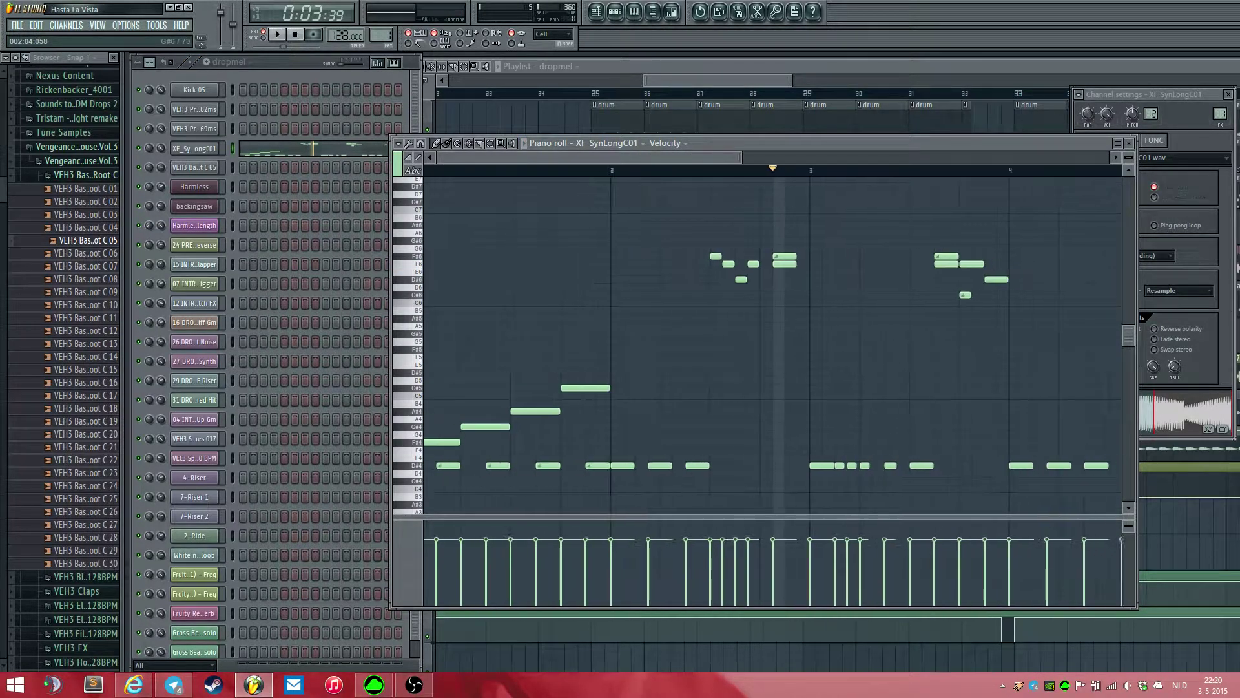
{"action": "scroll", "coordinate": [743, 287], "scroll_direction": "up", "scroll_amount": 4}
{"action": "scroll", "coordinate": [736, 263], "scroll_direction": "up", "scroll_amount": 2}
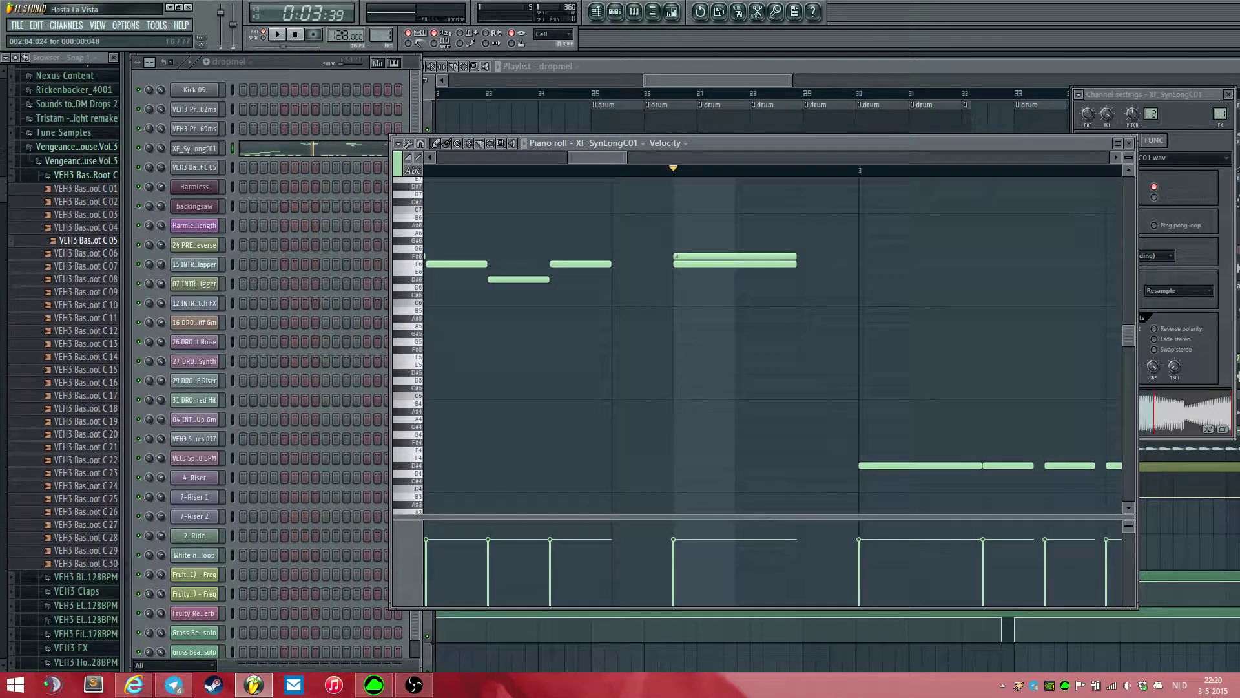
{"action": "left_click", "coordinate": [736, 264]}
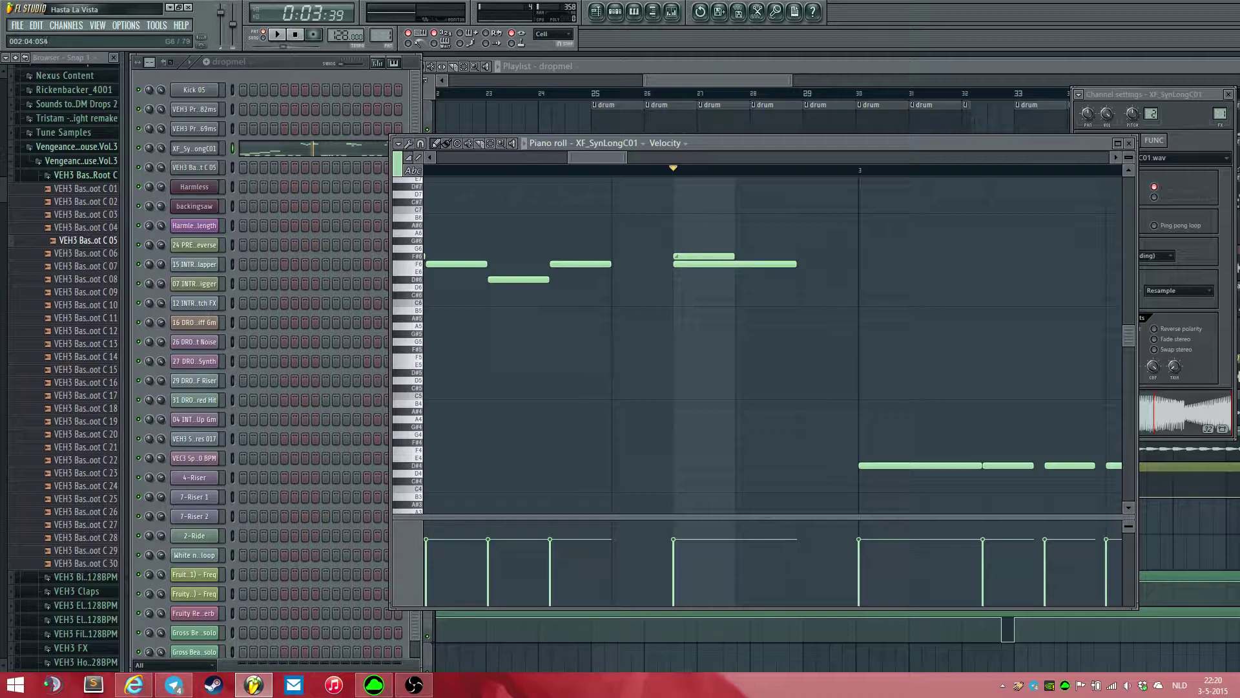
{"action": "left_click", "coordinate": [714, 257]}
{"action": "left_click", "coordinate": [720, 264]}
{"action": "left_click_drag", "start_coordinate": [734, 257], "coordinate": [919, 257]}
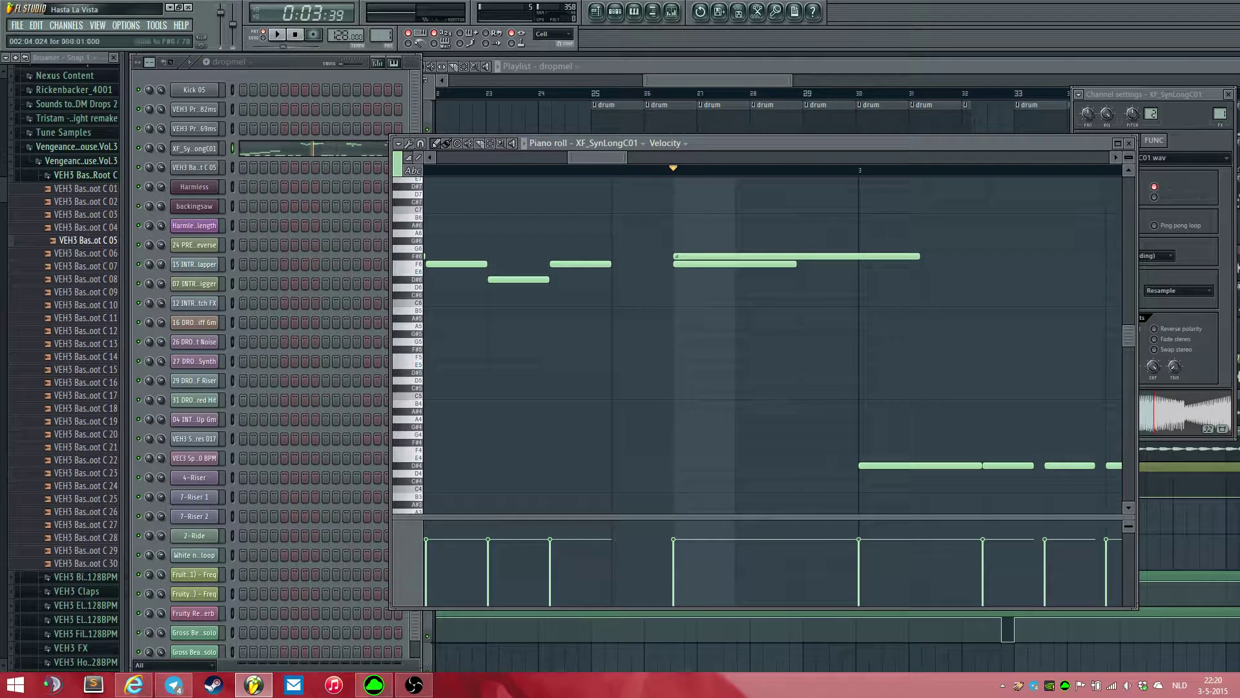
{"action": "left_click_drag", "start_coordinate": [918, 256], "coordinate": [795, 256]}
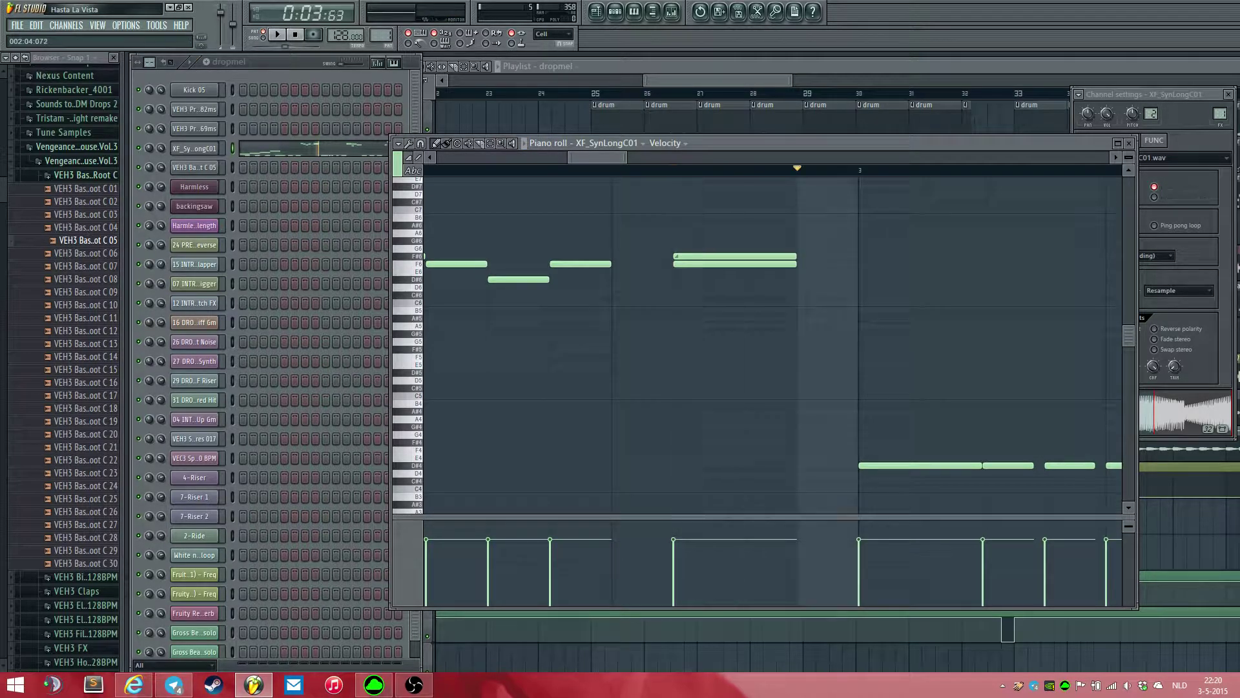
{"action": "left_click", "coordinate": [793, 257]}
{"action": "scroll", "coordinate": [797, 257], "scroll_direction": "down", "scroll_amount": 5}
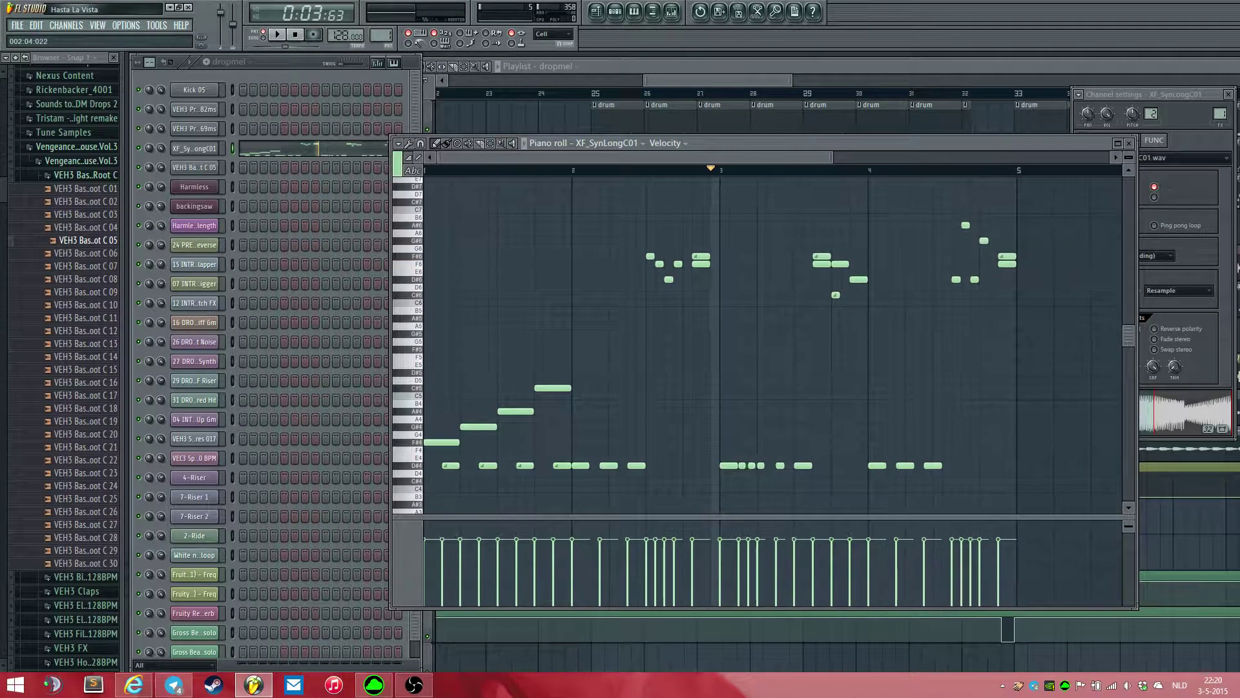
{"action": "left_click_drag", "start_coordinate": [659, 170], "coordinate": [646, 170]}
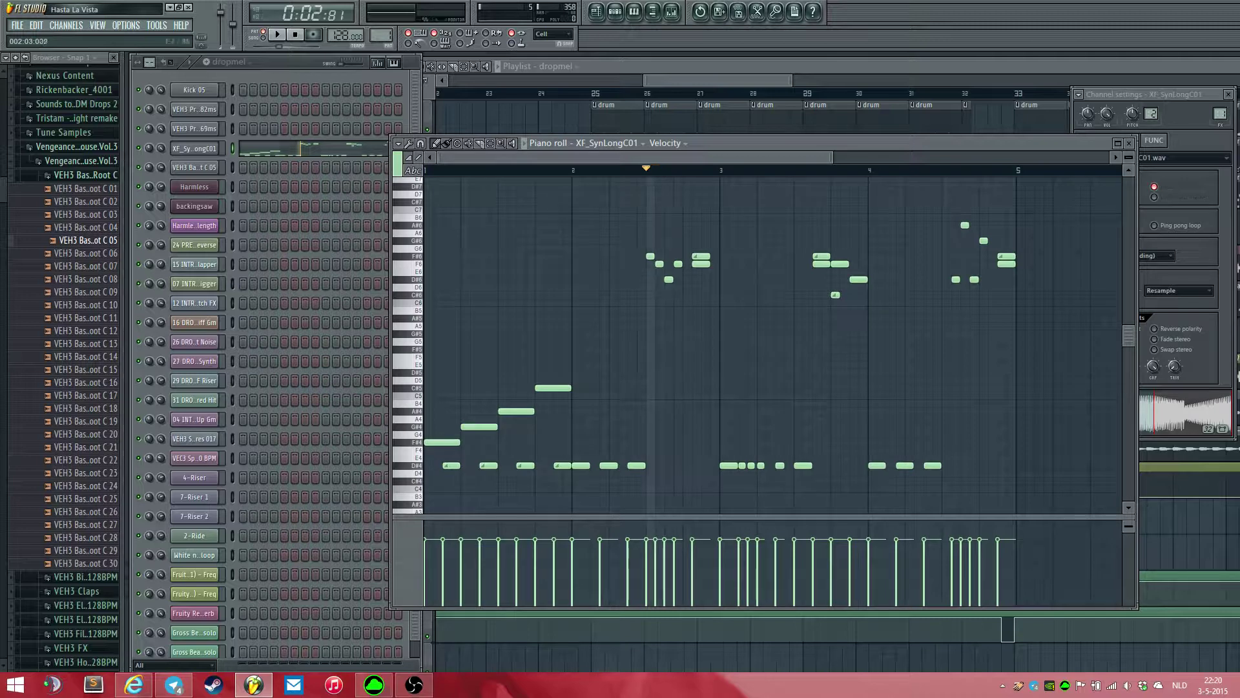
- Open the part1 clip on playlist track 4 and view its Harmless synth settings and piano roll notes
{"action": "left_click_drag", "start_coordinate": [679, 81], "coordinate": [691, 81]}
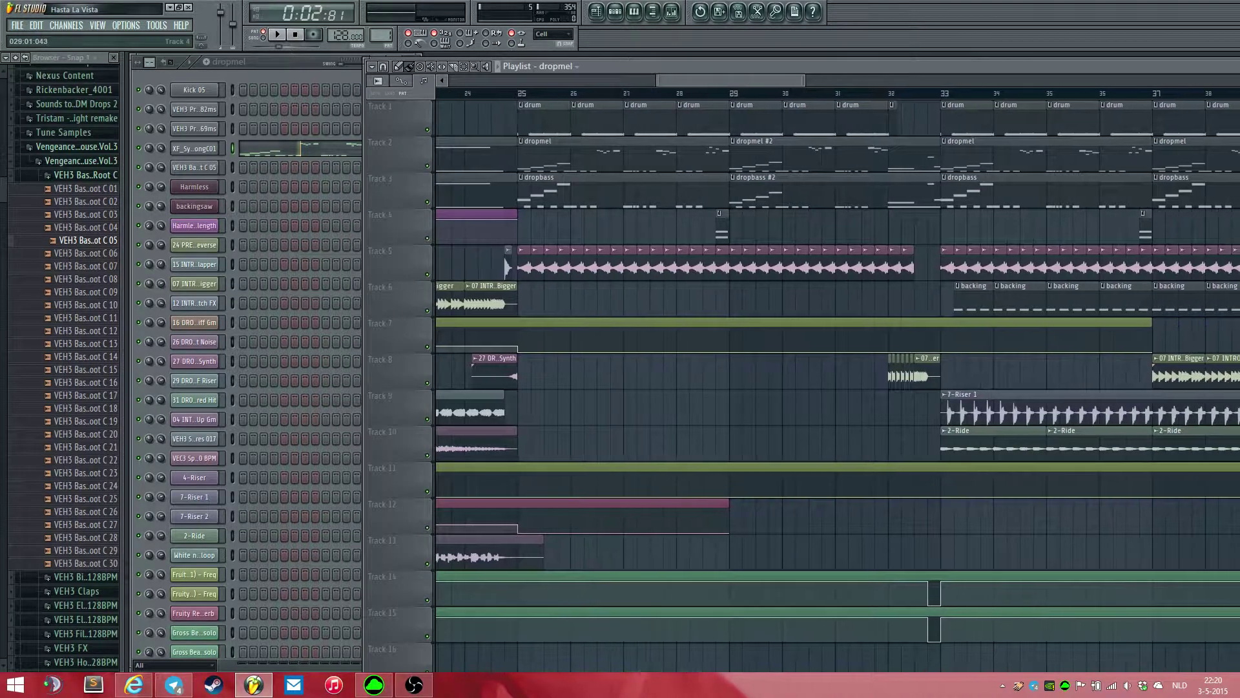
{"action": "left_click", "coordinate": [721, 223]}
{"action": "double_click", "coordinate": [721, 223]}
{"action": "left_click", "coordinate": [195, 187]}
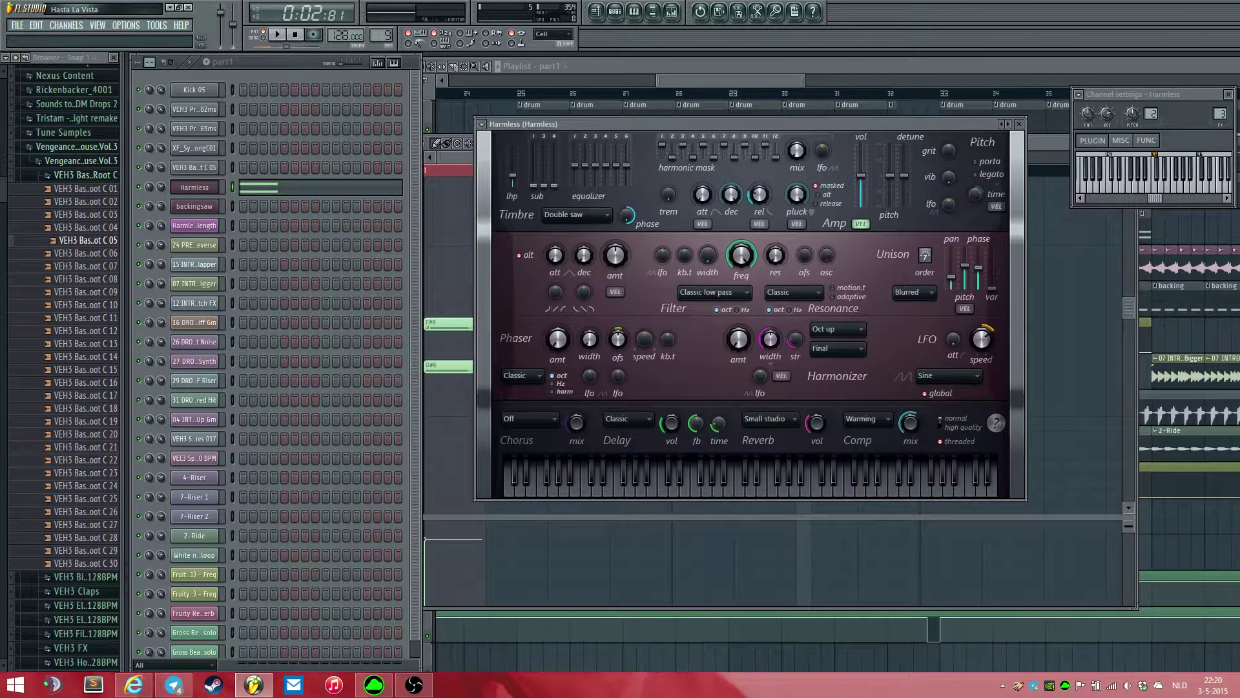
{"action": "left_click_drag", "start_coordinate": [620, 123], "coordinate": [767, 135]}
{"action": "left_click", "coordinate": [452, 240]}
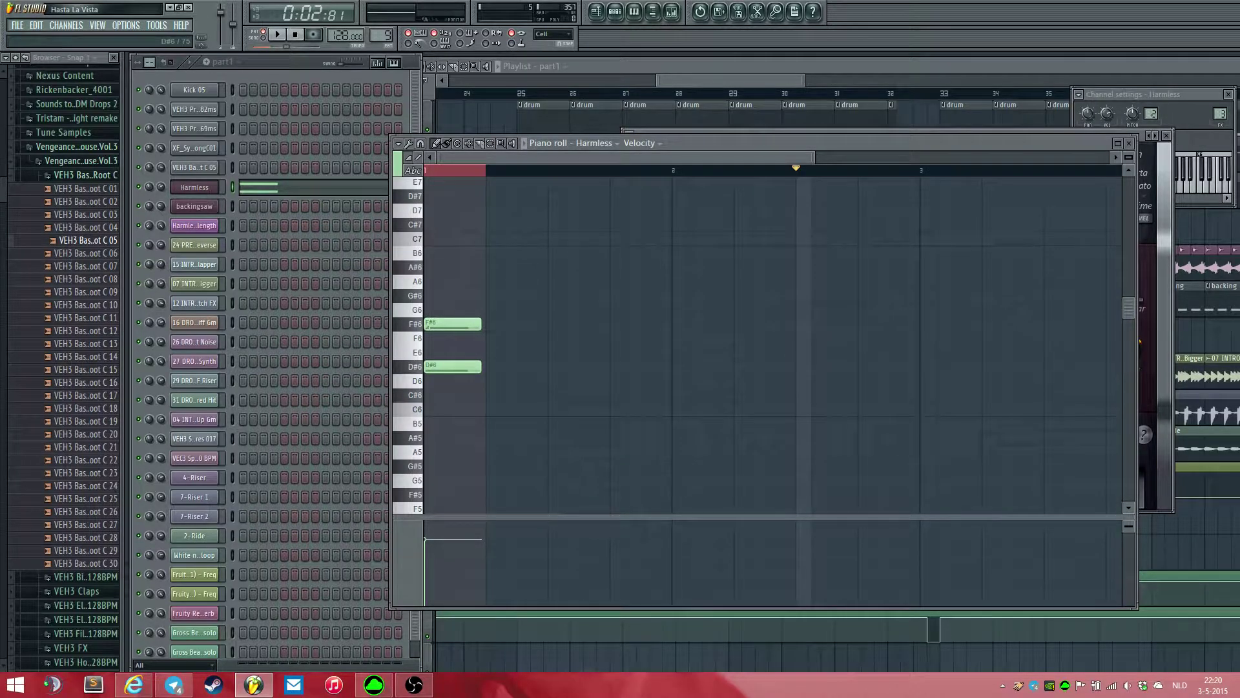
- Sound D#6 and F#6 on the Harmless piano keys, then audition part1 in pattern playback
{"action": "left_click", "coordinate": [409, 367]}
{"action": "left_click", "coordinate": [410, 324]}
{"action": "left_click", "coordinate": [262, 35]}
{"action": "key", "text": "space"}
{"action": "key", "text": "space"}
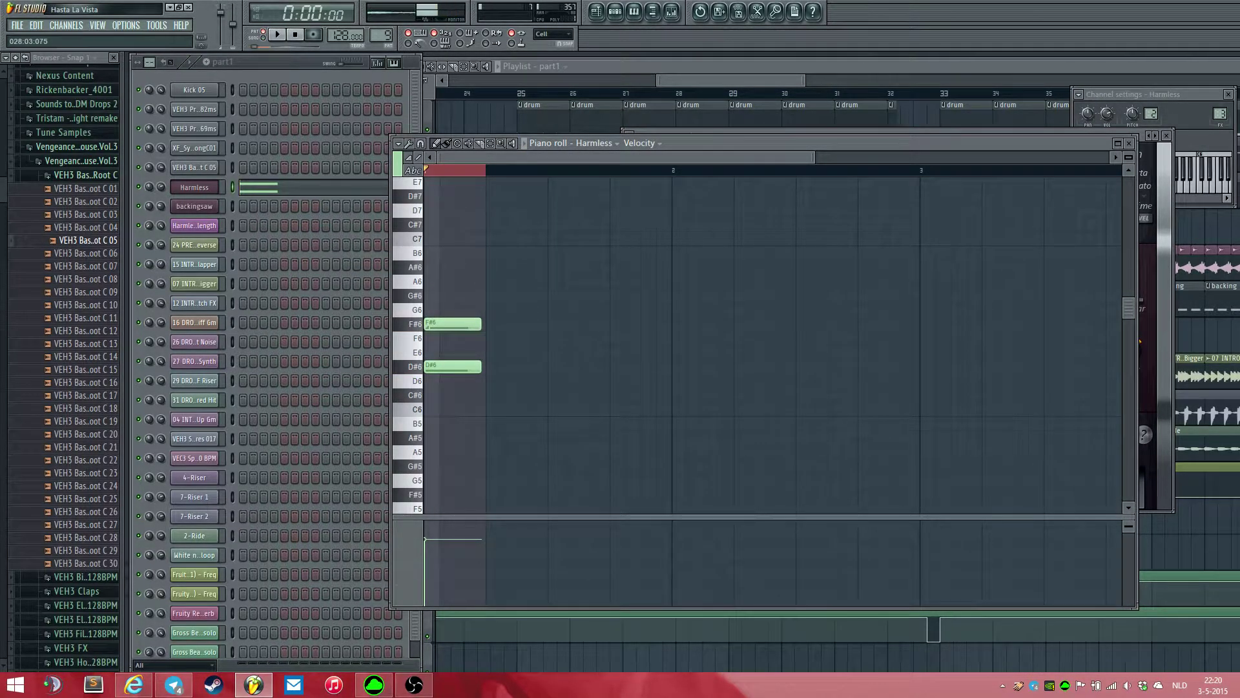
- Return to the playlist and play the song from bar 28 through the part1 clip into dropmel #2
{"action": "left_click", "coordinate": [646, 66]}
{"action": "scroll", "coordinate": [684, 155], "scroll_direction": "down", "scroll_amount": 1}
{"action": "scroll", "coordinate": [646, 168], "scroll_direction": "down", "scroll_amount": 3}
{"action": "scroll", "coordinate": [685, 168], "scroll_direction": "up", "scroll_amount": 4}
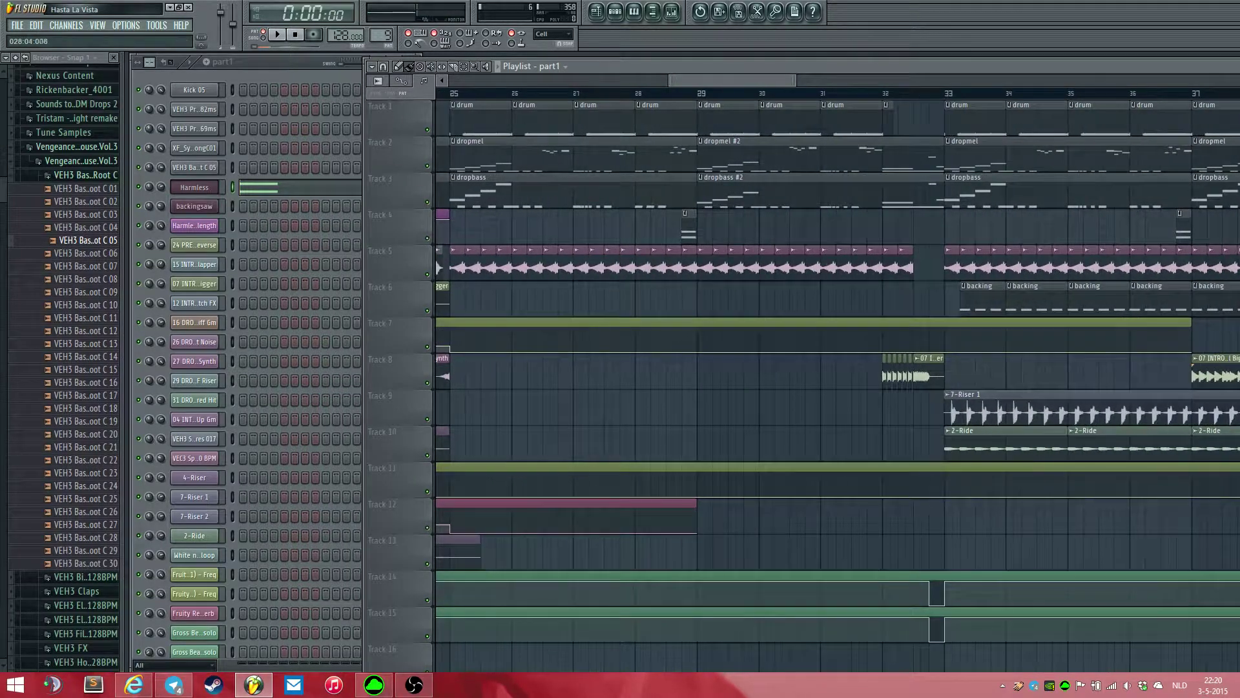
{"action": "left_click", "coordinate": [636, 93]}
{"action": "key", "text": "space"}
{"action": "scroll", "coordinate": [689, 227], "scroll_direction": "up", "scroll_amount": 5}
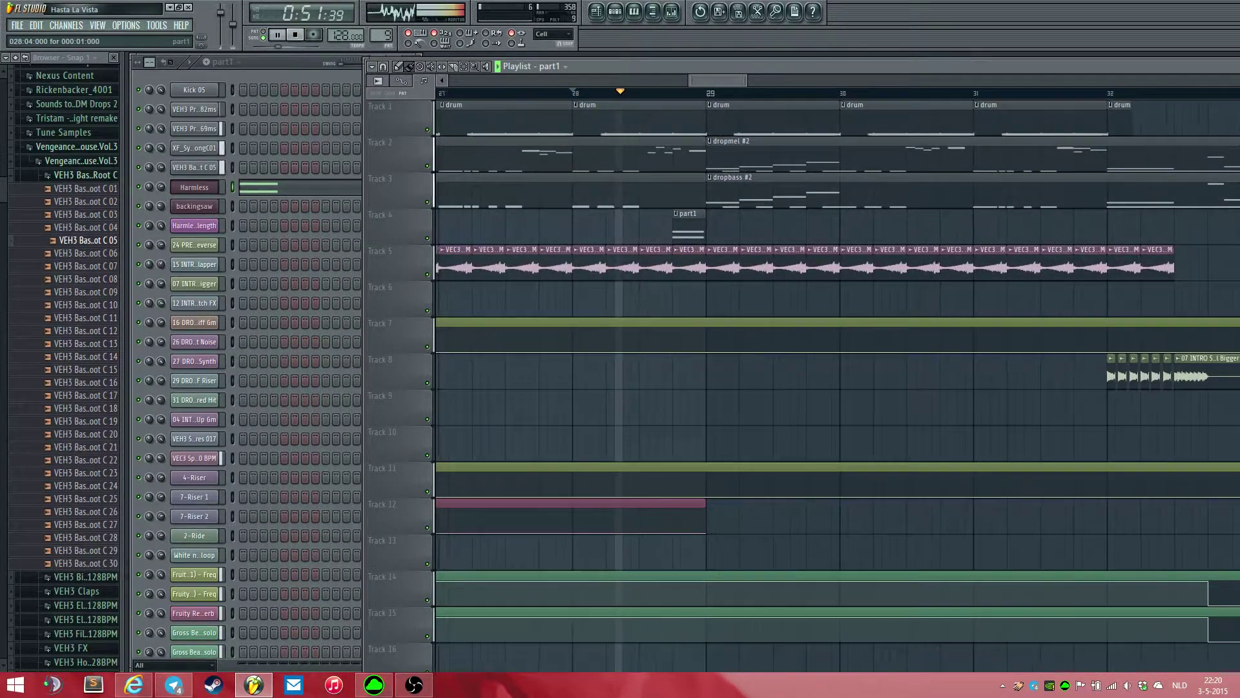
{"action": "scroll", "coordinate": [689, 226], "scroll_direction": "down", "scroll_amount": 6}
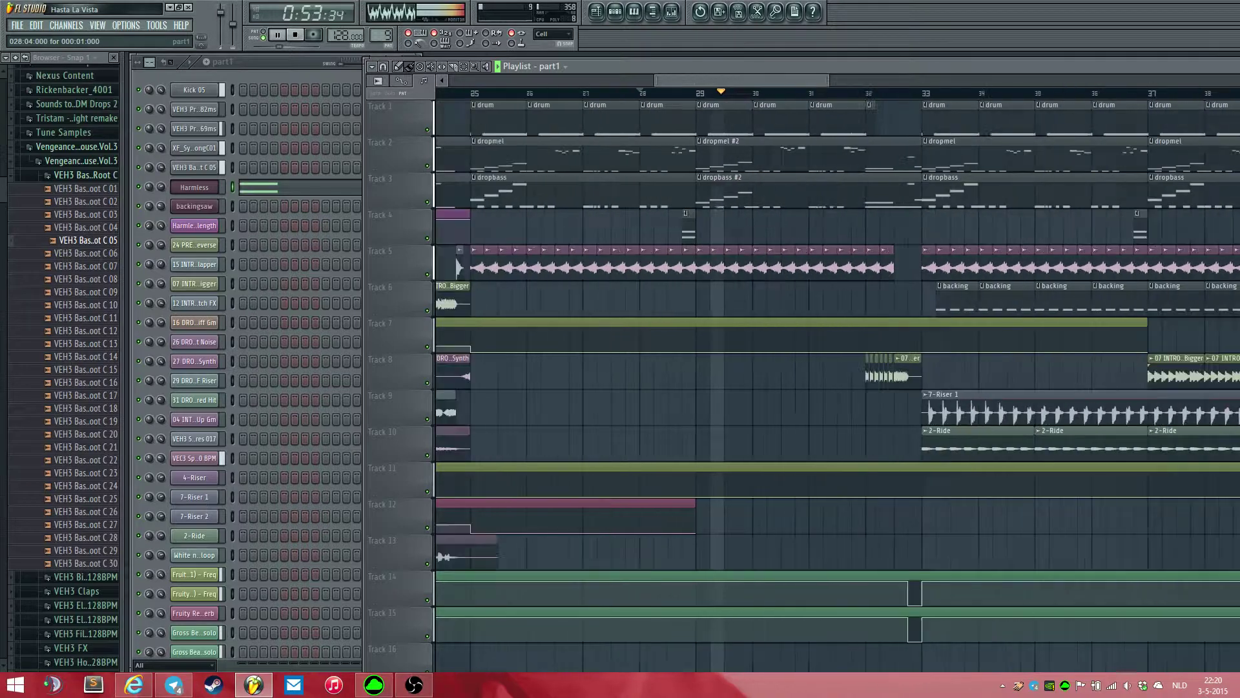
{"action": "key", "text": "space"}
- View the main pattern's Harmless notes in the piano roll, audition the pattern, and return to the playlist
{"action": "left_click_drag", "start_coordinate": [291, 72], "coordinate": [292, 74]}
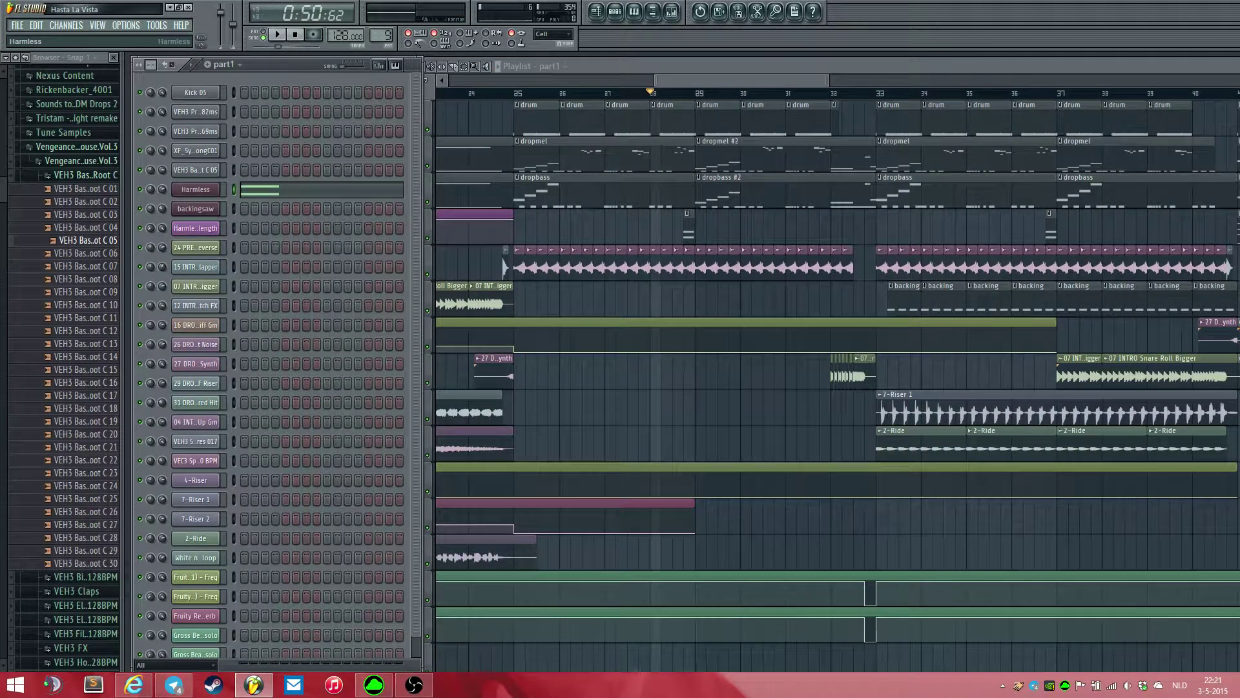
{"action": "left_click", "coordinate": [195, 188]}
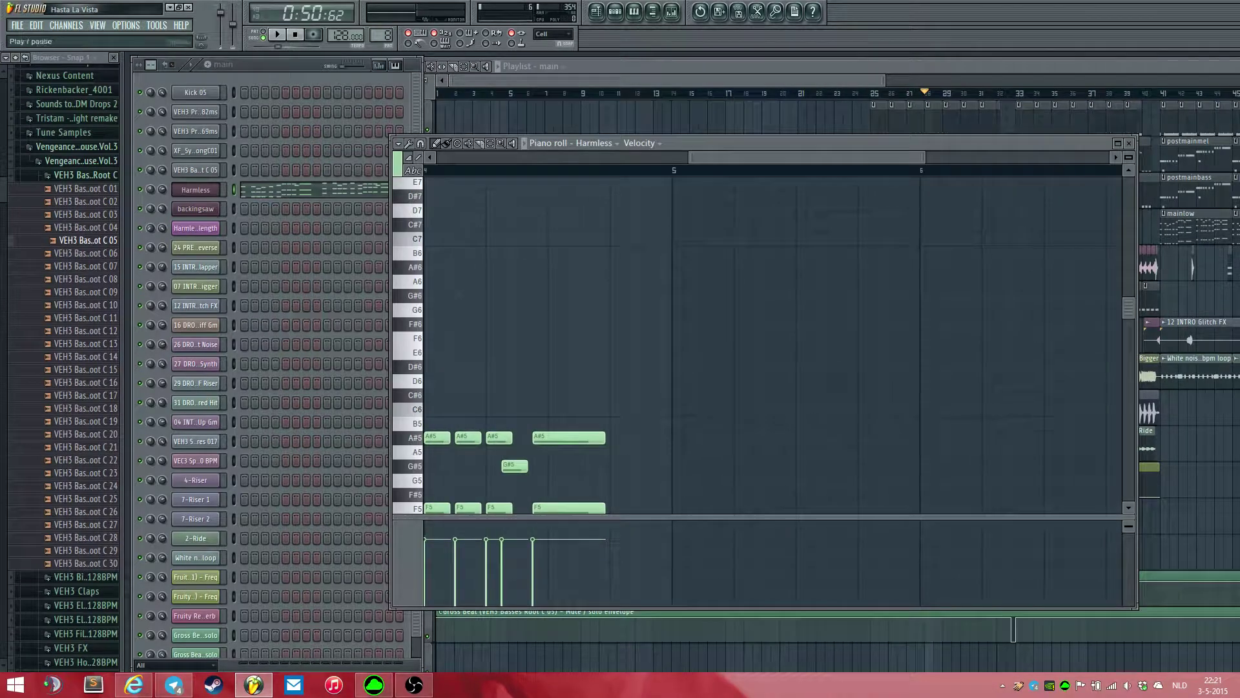
{"action": "key", "text": "space"}
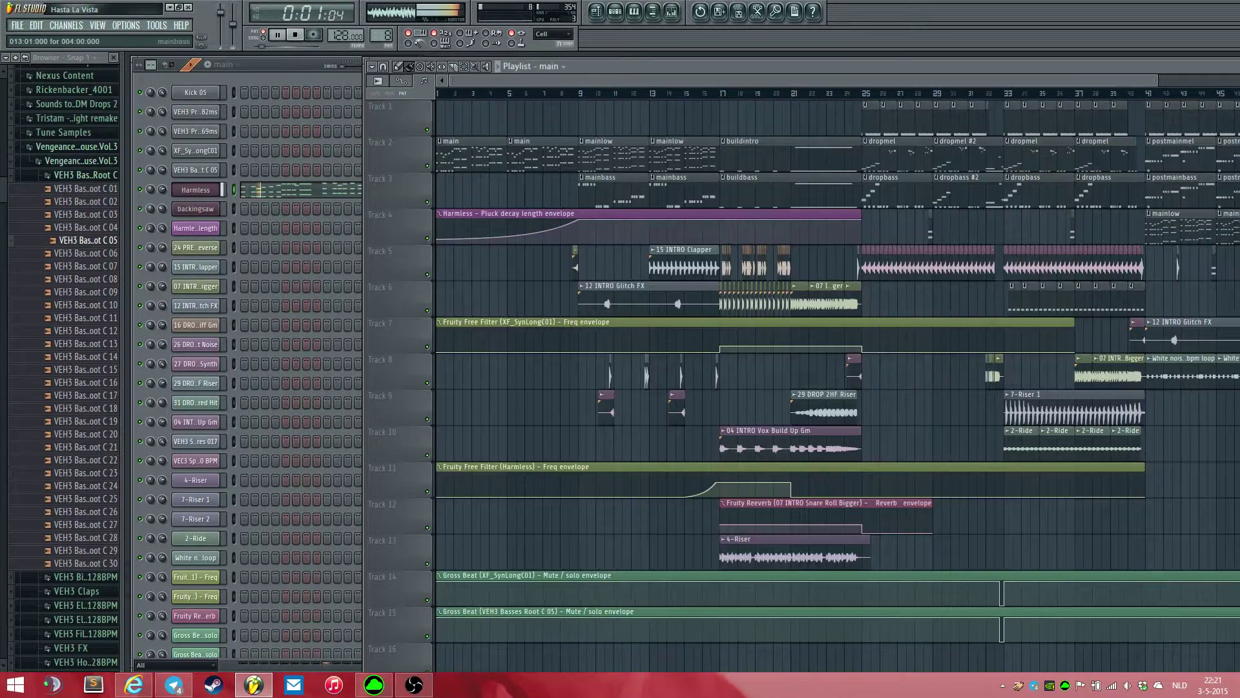
{"action": "key", "text": "space"}
- Look over the playlist arrangement from the intro to the drop and switch to song playback
{"action": "scroll", "coordinate": [835, 265], "scroll_direction": "up", "scroll_amount": 6}
{"action": "scroll", "coordinate": [835, 264], "scroll_direction": "down", "scroll_amount": 5}
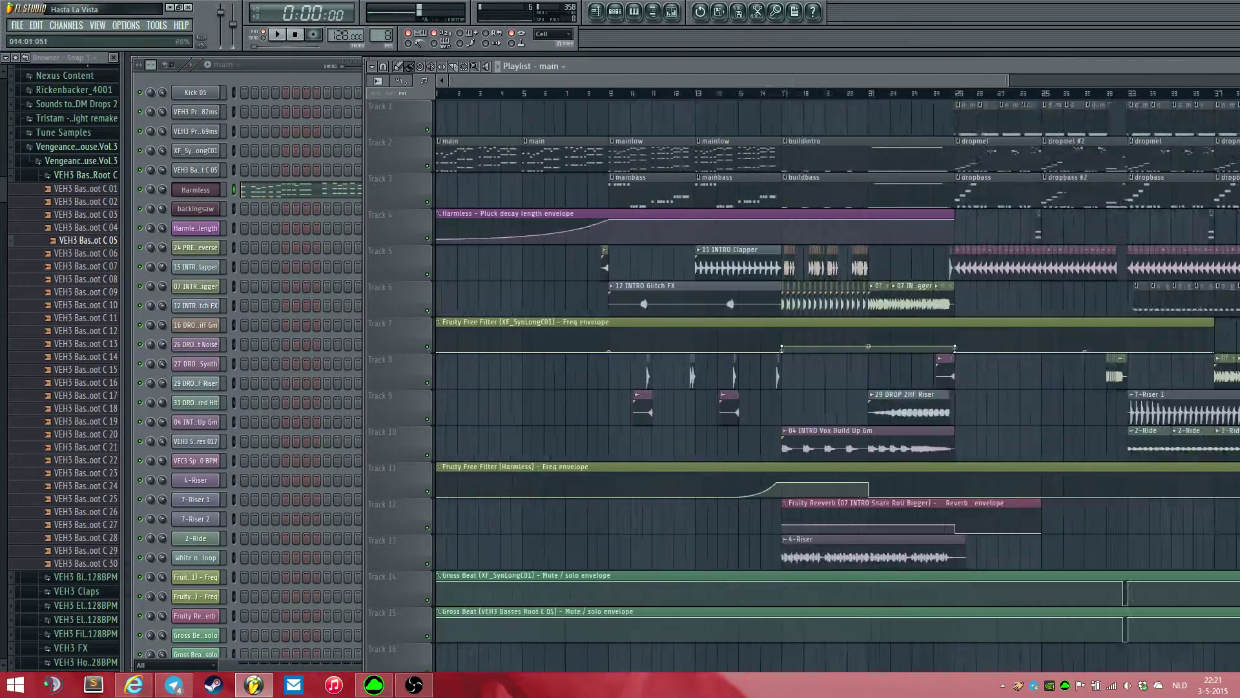
{"action": "scroll", "coordinate": [931, 323], "scroll_direction": "up", "scroll_amount": 4}
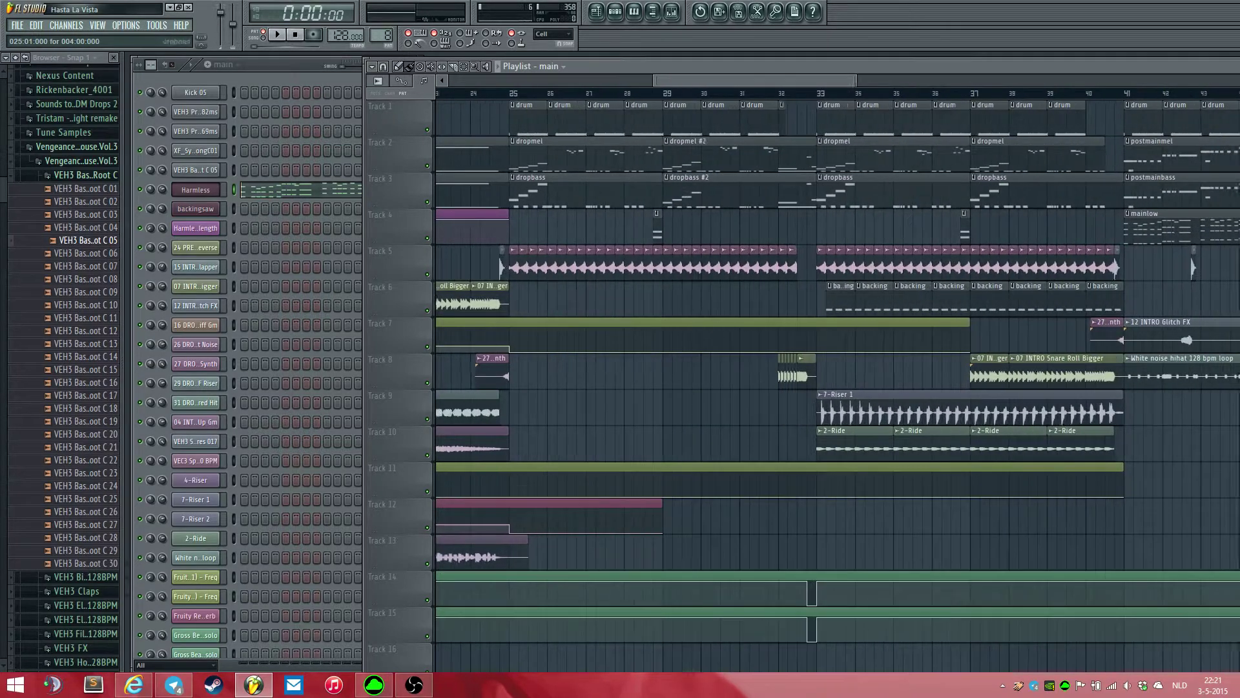
{"action": "scroll", "coordinate": [700, 155], "scroll_direction": "left", "scroll_amount": 10}
{"action": "scroll", "coordinate": [700, 155], "scroll_direction": "right", "scroll_amount": 9}
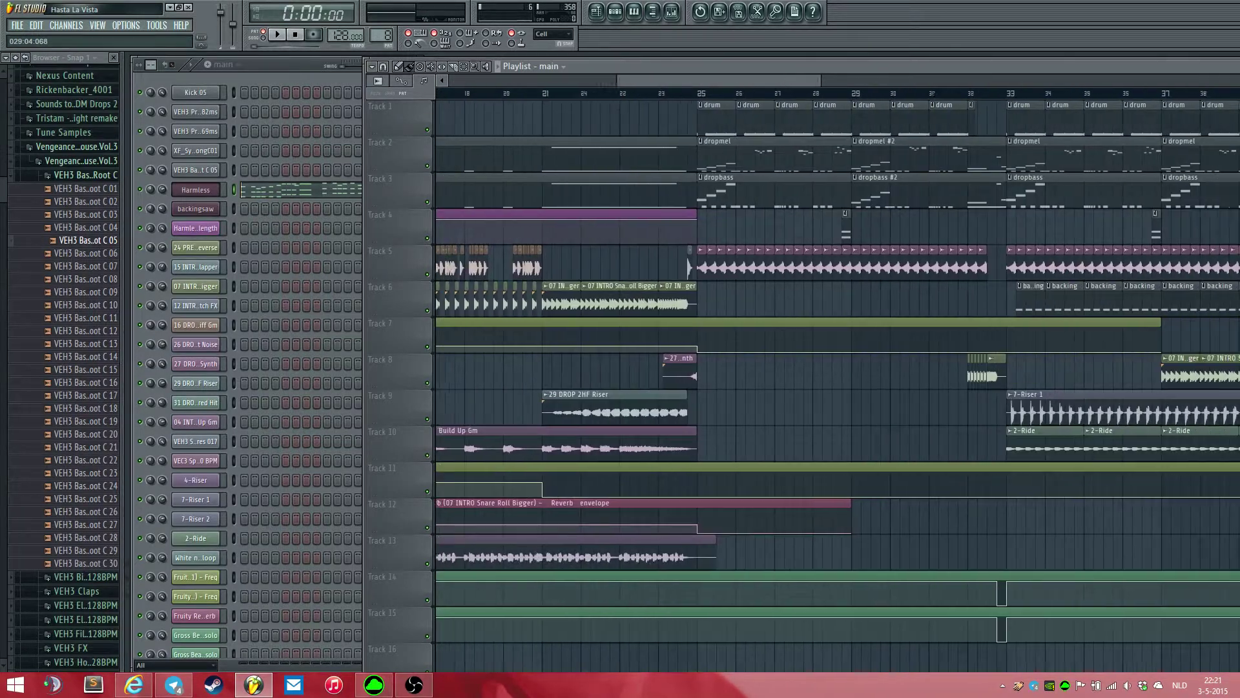
{"action": "scroll", "coordinate": [599, 119], "scroll_direction": "left", "scroll_amount": 9}
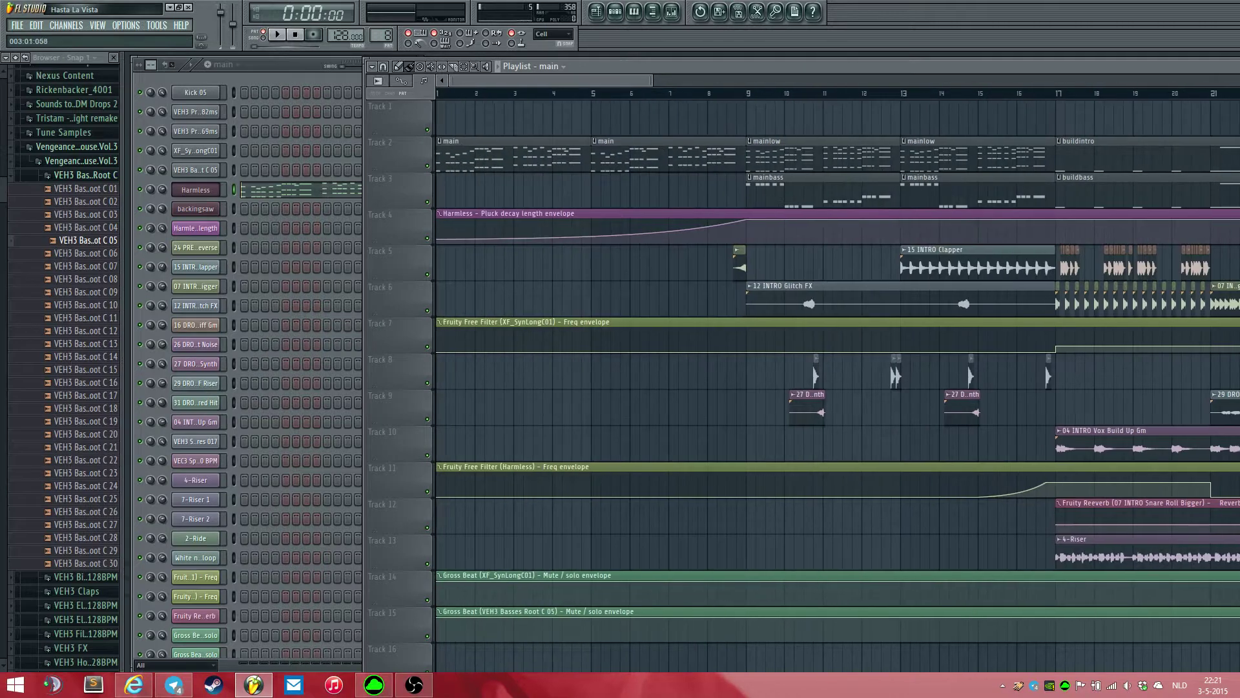
{"action": "key", "text": "space"}
{"action": "key", "text": "space"}
{"action": "left_click", "coordinate": [301, 190]}
{"action": "key", "text": "l"}
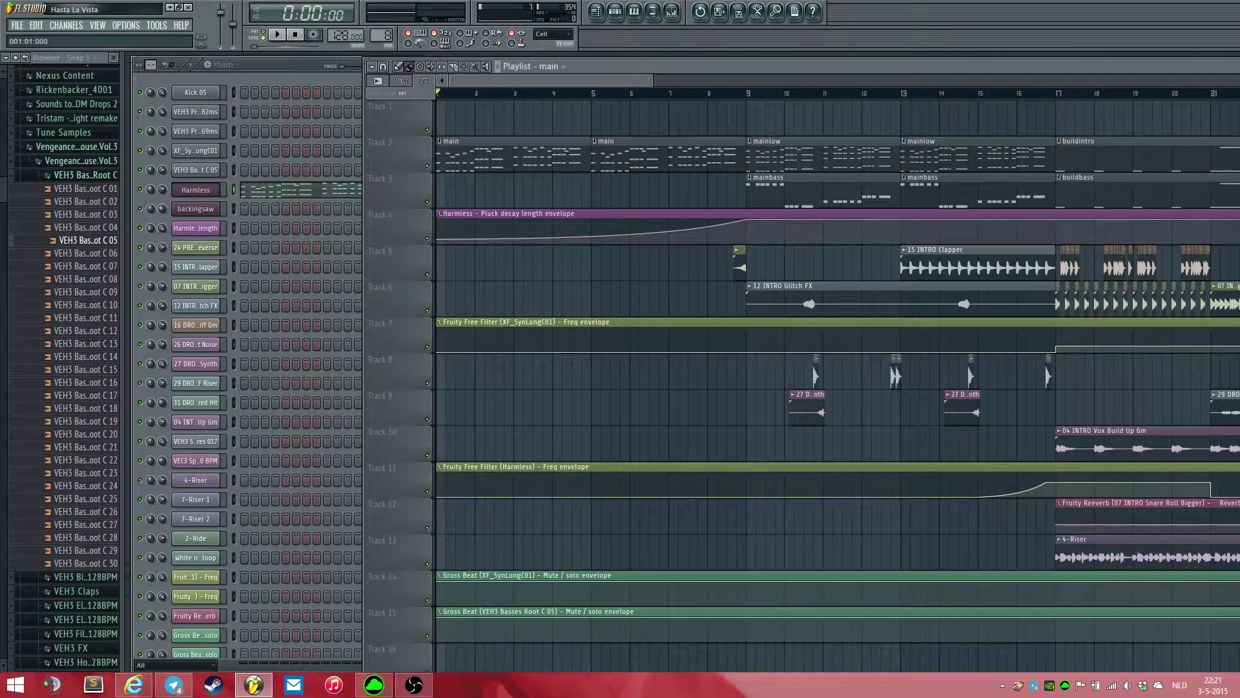
{"action": "key", "text": "space"}
- Place the play position at bar 25 and open the first dropbass clip's notes in the piano roll
{"action": "scroll", "coordinate": [607, 119], "scroll_direction": "right", "scroll_amount": 8}
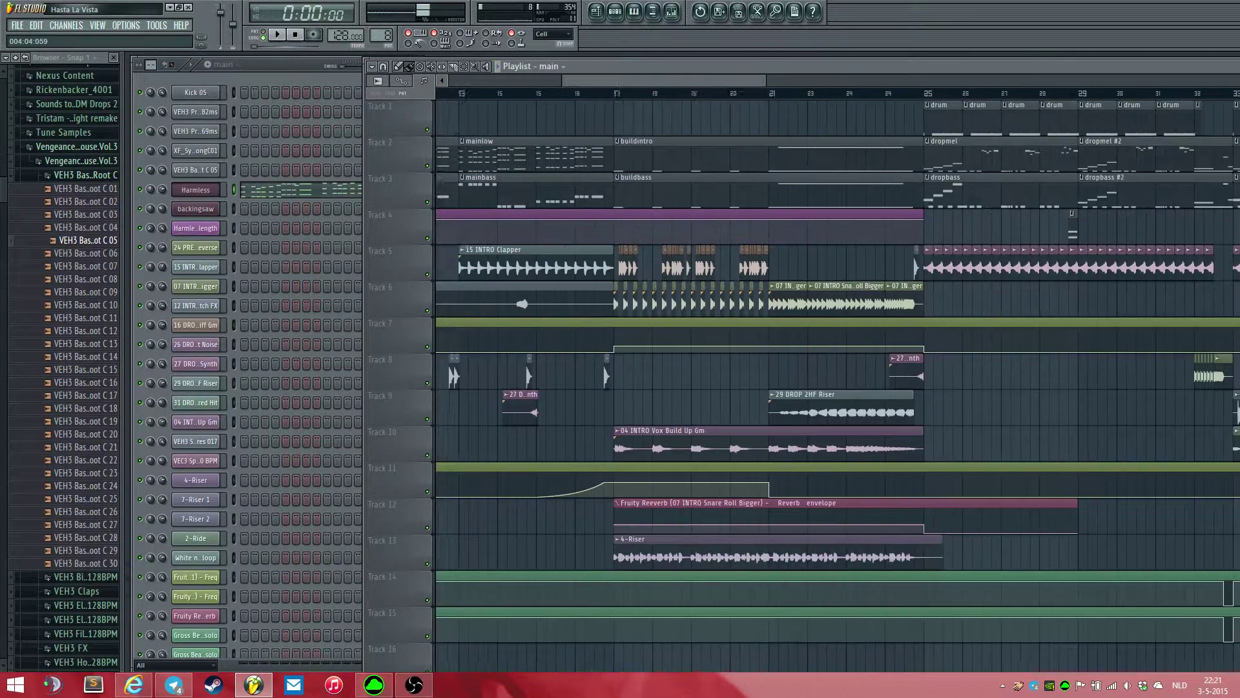
{"action": "scroll", "coordinate": [659, 120], "scroll_direction": "down", "scroll_amount": 3}
{"action": "left_click", "coordinate": [653, 94]}
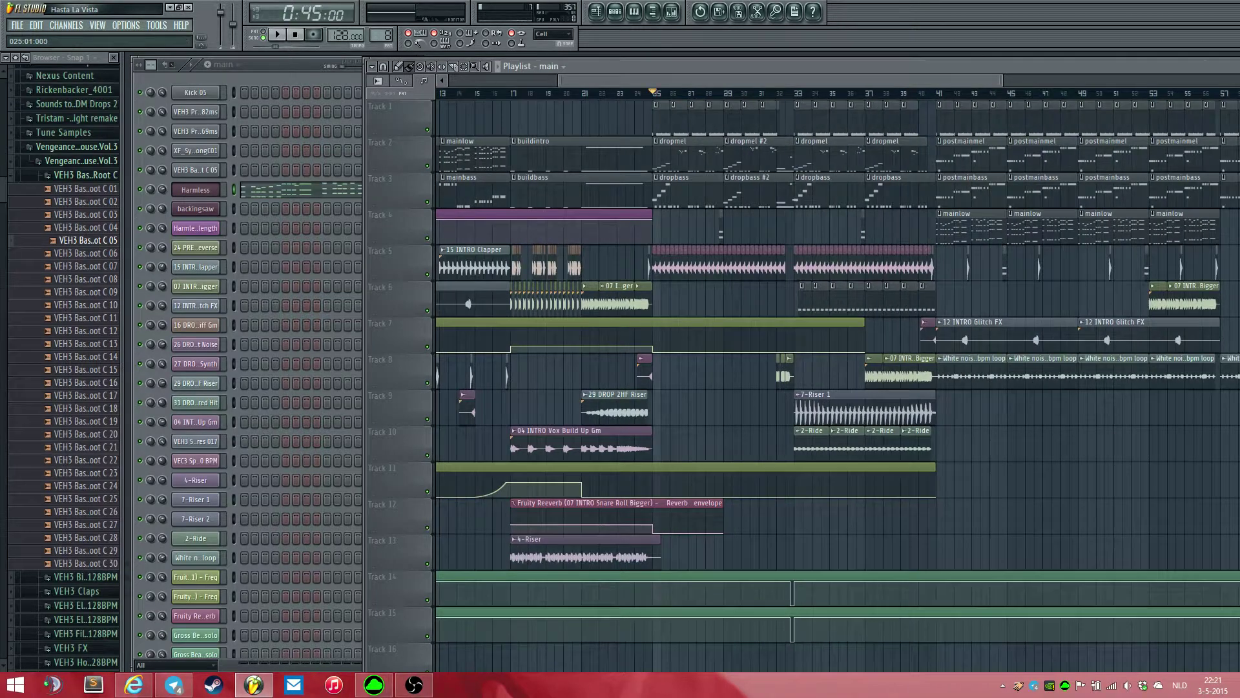
{"action": "scroll", "coordinate": [668, 129], "scroll_direction": "up", "scroll_amount": 5}
{"action": "double_click", "coordinate": [659, 192]}
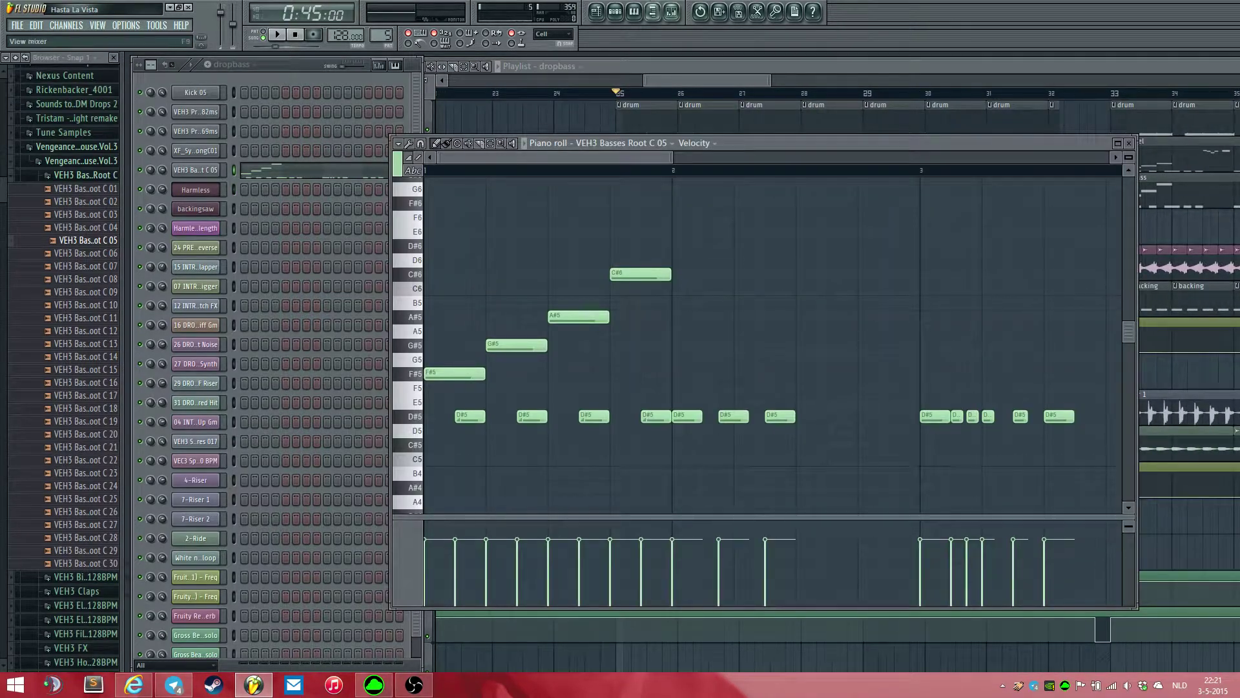
- Inspect the Gross Beat effect on the XF_SynLongC01 mixer track and audition the dropbass pattern with it open
{"action": "key", "text": "F9"}
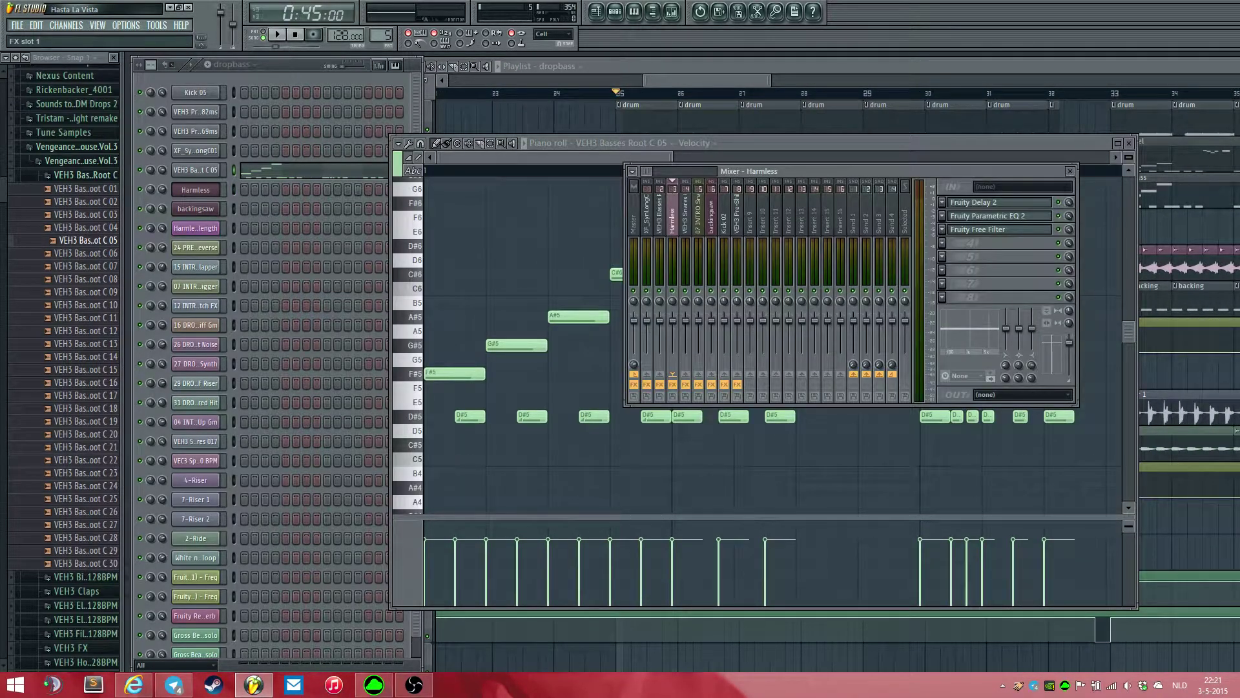
{"action": "left_click", "coordinate": [647, 216]}
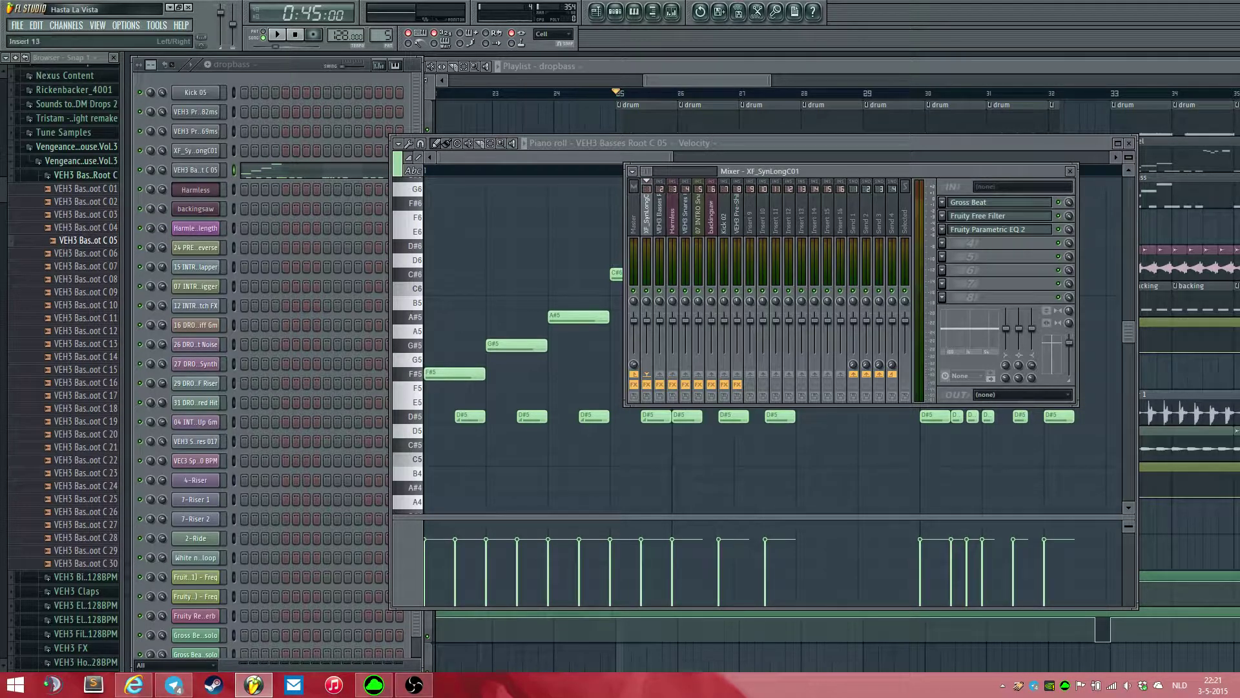
{"action": "left_click", "coordinate": [998, 202]}
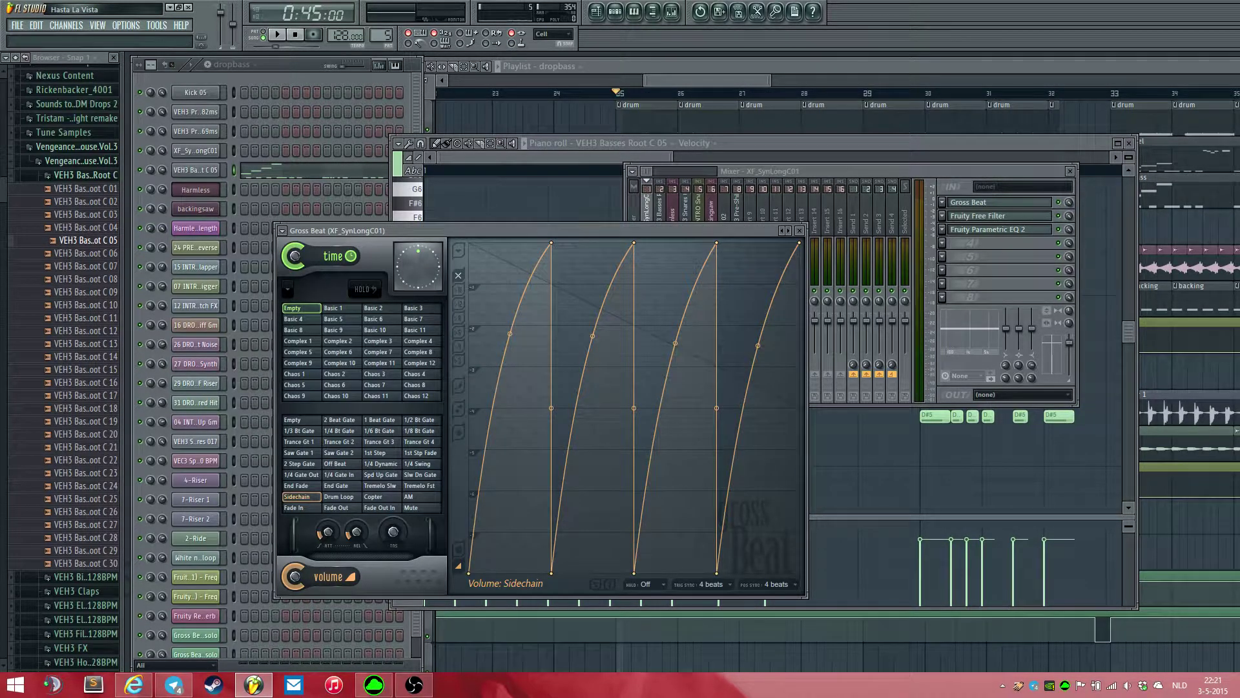
{"action": "key", "text": "space"}
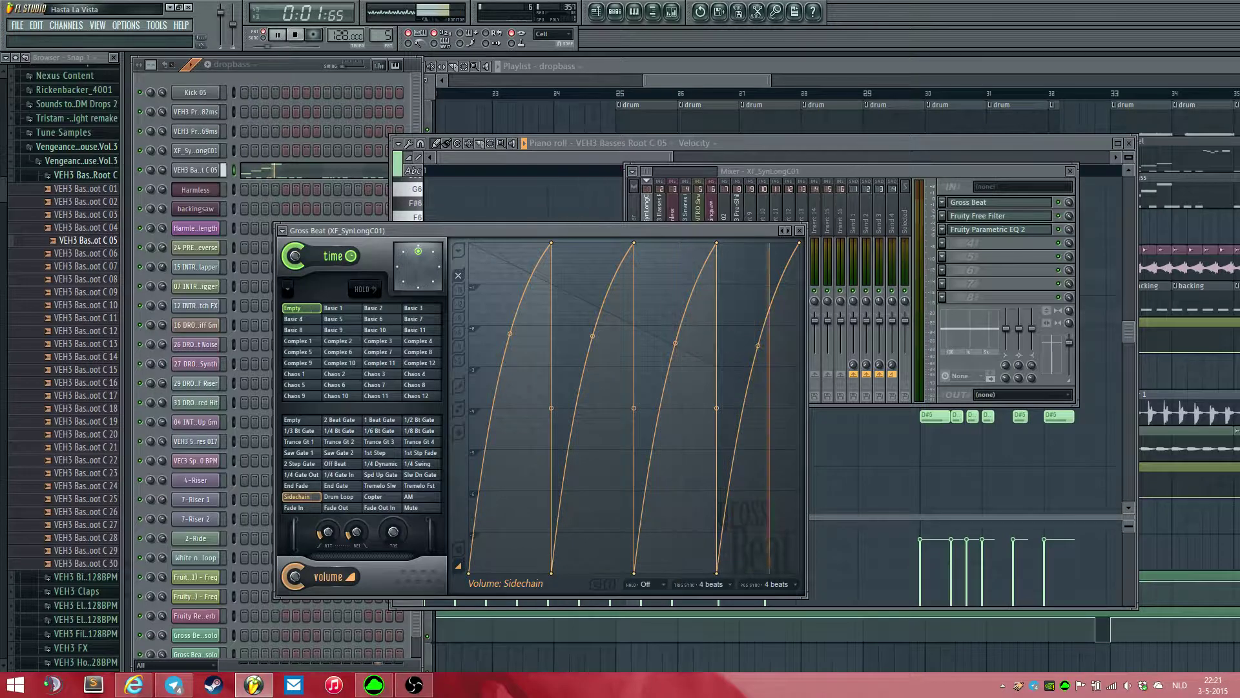
{"action": "key", "text": "space"}
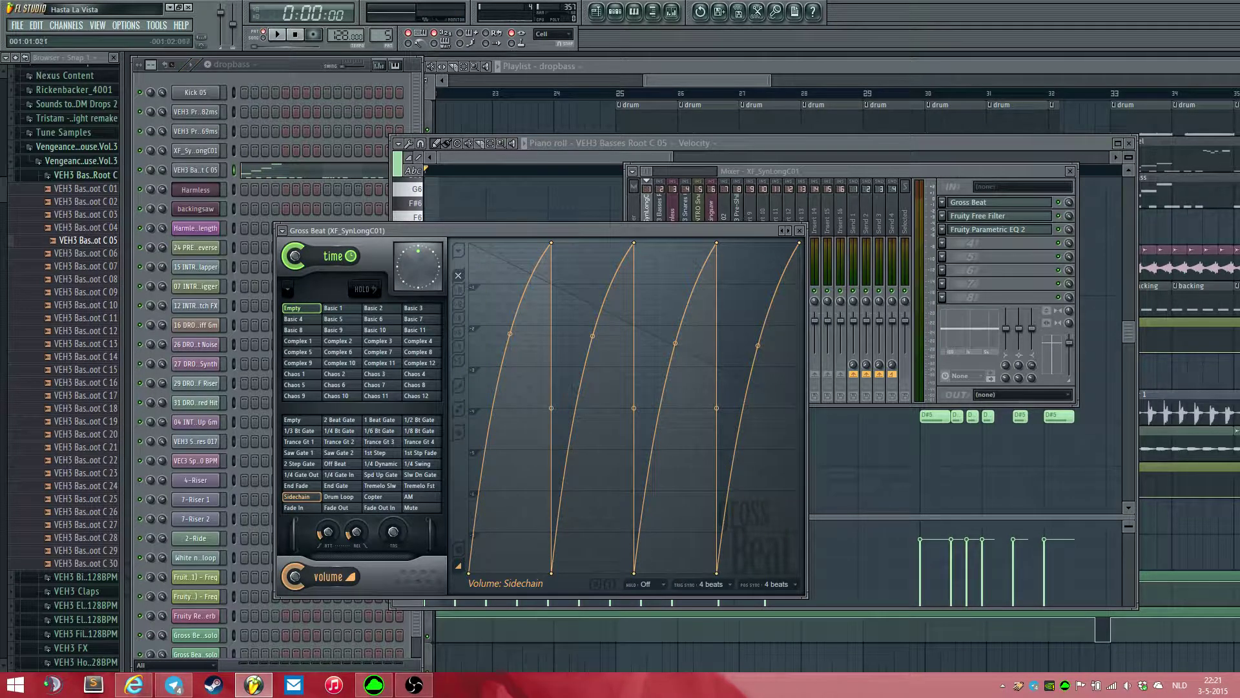
{"action": "mouse_move", "coordinate": [511, 334]}
{"action": "left_mouse_down"}
{"action": "mouse_move", "coordinate": [511, 251]}
{"action": "mouse_move", "coordinate": [510, 334]}
{"action": "left_mouse_up"}
- Return to the playlist, make drum the active pattern from its clip, and audition it in the step sequencer
{"action": "left_click_drag", "start_coordinate": [693, 117], "coordinate": [522, 117]}
{"action": "scroll", "coordinate": [492, 118], "scroll_direction": "down", "scroll_amount": 3}
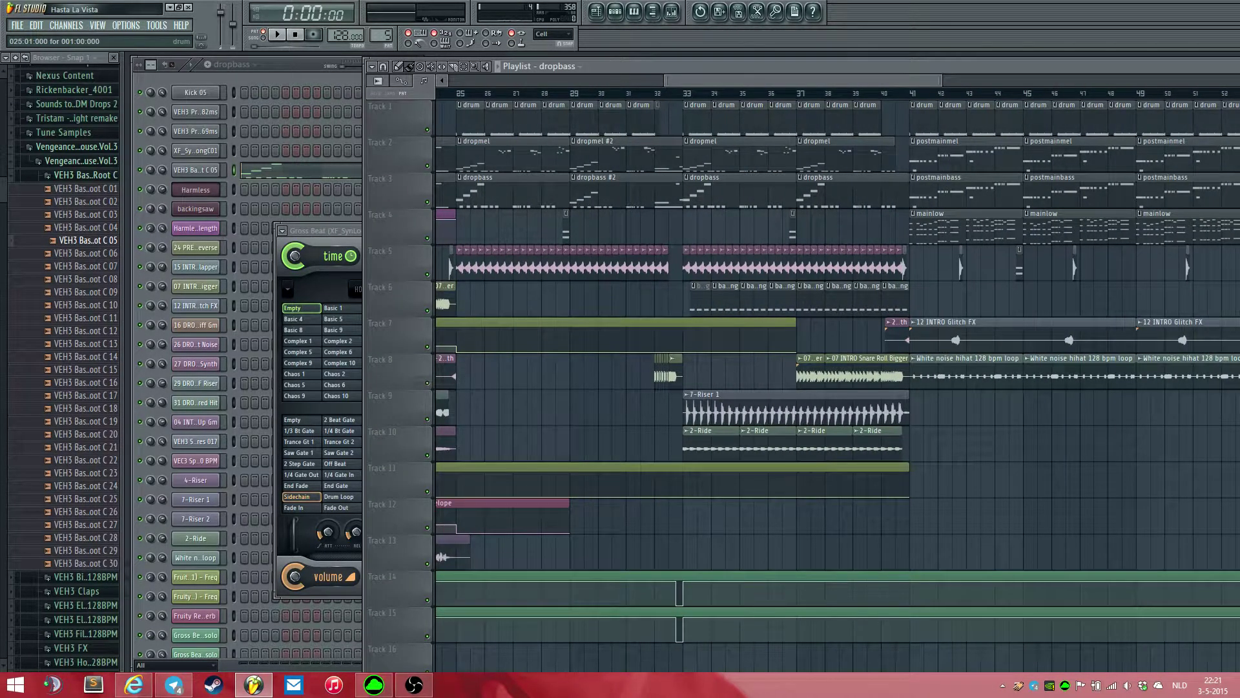
{"action": "left_click", "coordinate": [496, 118]}
{"action": "left_click", "coordinate": [265, 78]}
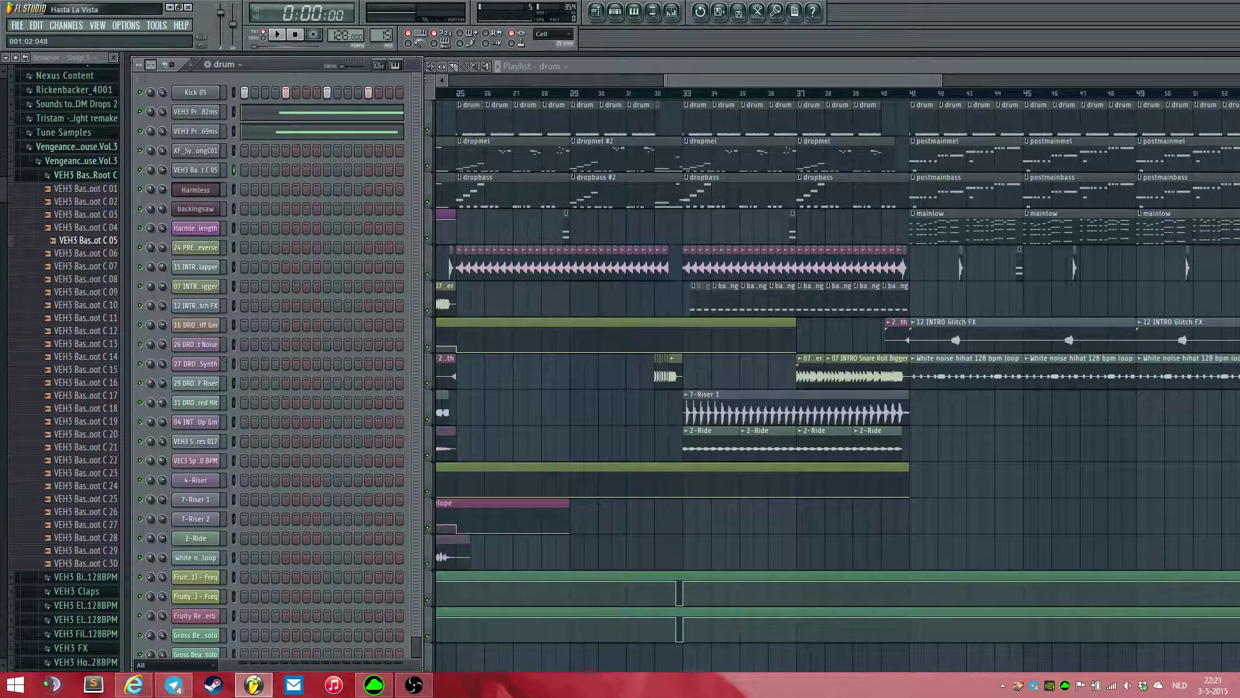
{"action": "key", "text": "space"}
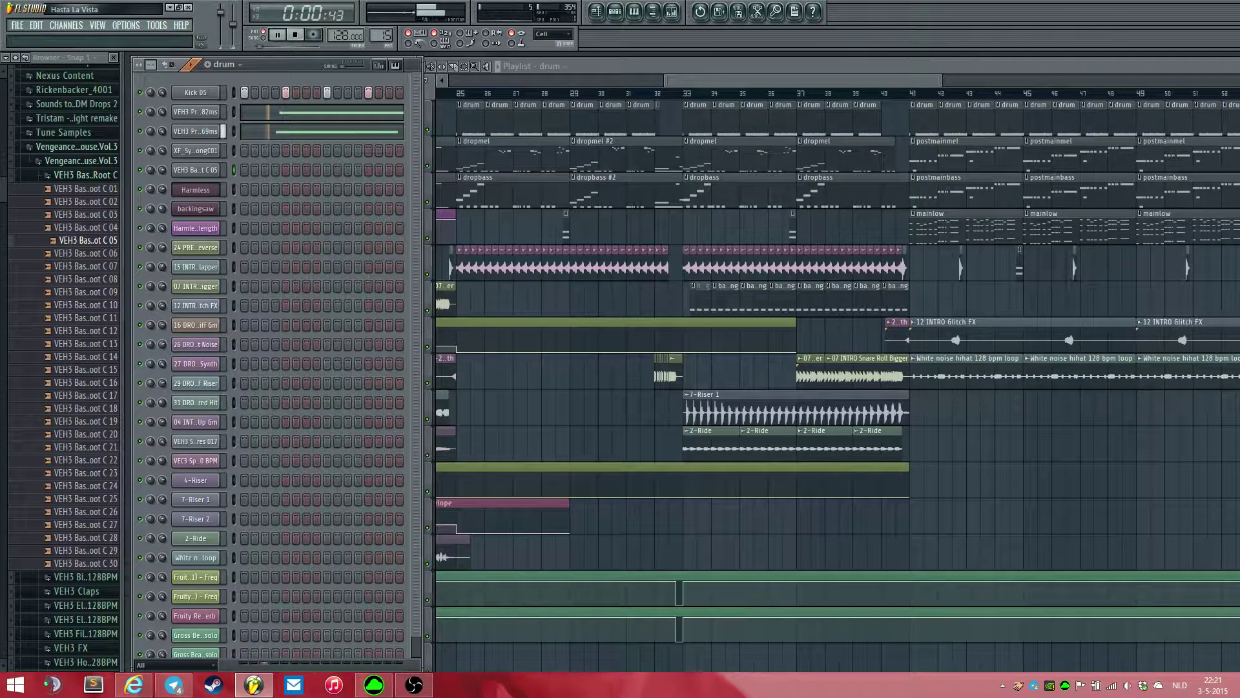
{"action": "key", "text": "space"}
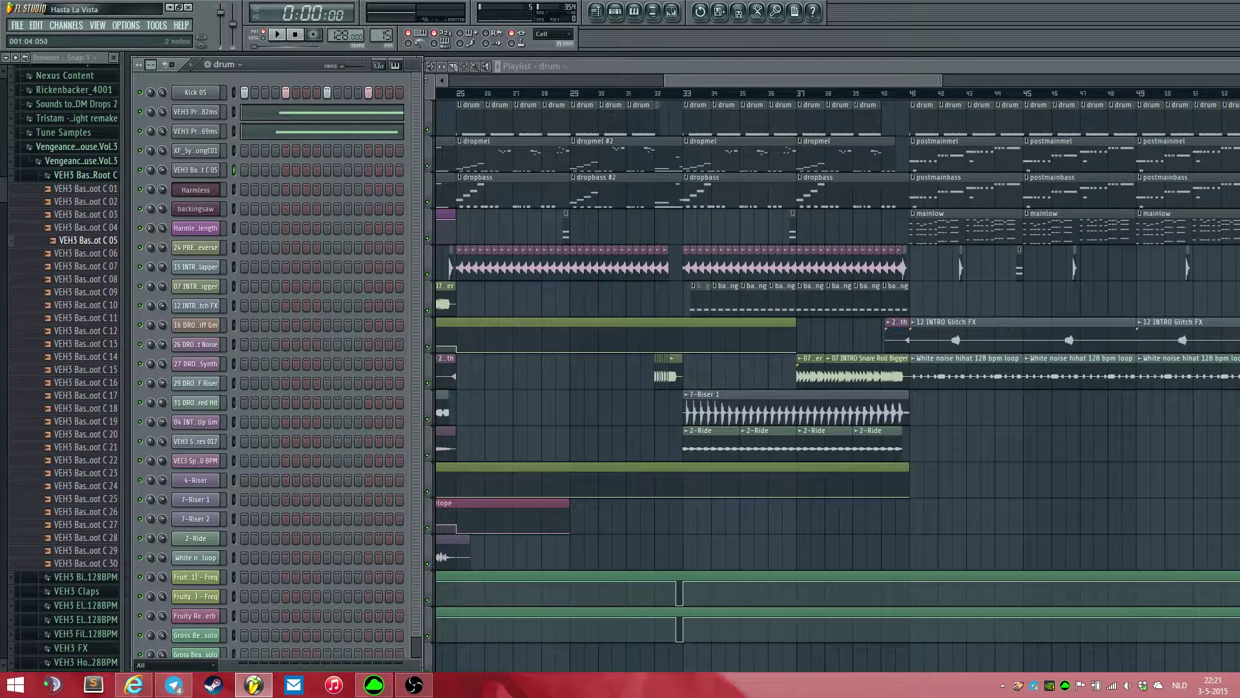
- Shorten the last VEH3 Pre-Shifted Claps 1 -82ms note in the drum pattern to end before bar 2, and audition the pattern
{"action": "left_click", "coordinate": [277, 112]}
{"action": "scroll", "coordinate": [686, 349], "scroll_direction": "up", "scroll_amount": 3}
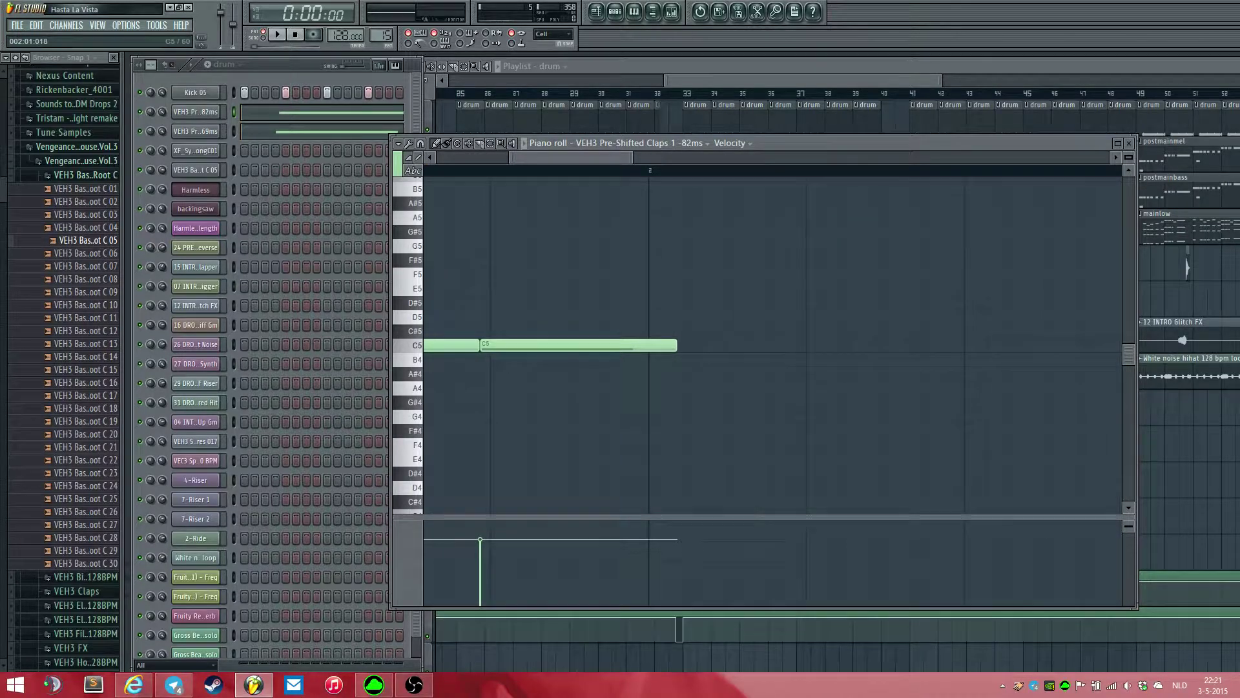
{"action": "left_click_drag", "start_coordinate": [675, 346], "coordinate": [636, 346]}
{"action": "key", "text": "space"}
{"action": "left_click", "coordinate": [615, 12]}
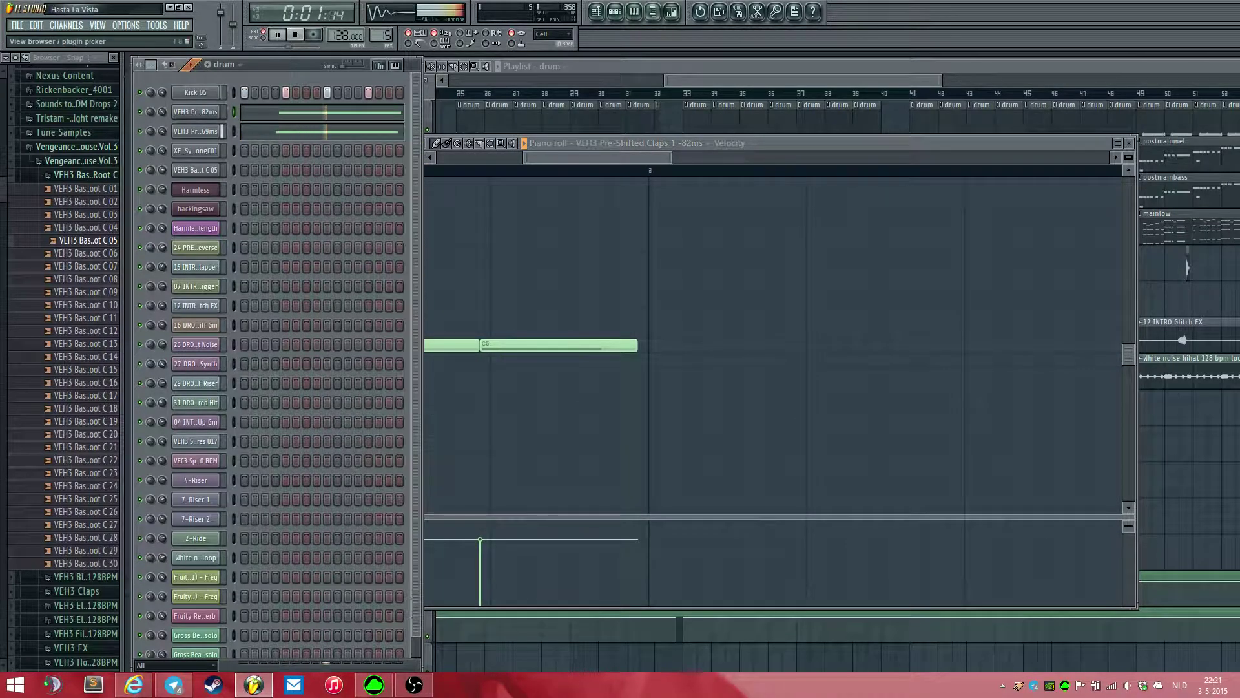
{"action": "key", "text": "space"}
- Inspect Fruity Bass Boost and Fruity Parametric EQ 2 on the Kick 02 mixer track while auditioning the drum pattern
{"action": "left_click", "coordinate": [672, 12]}
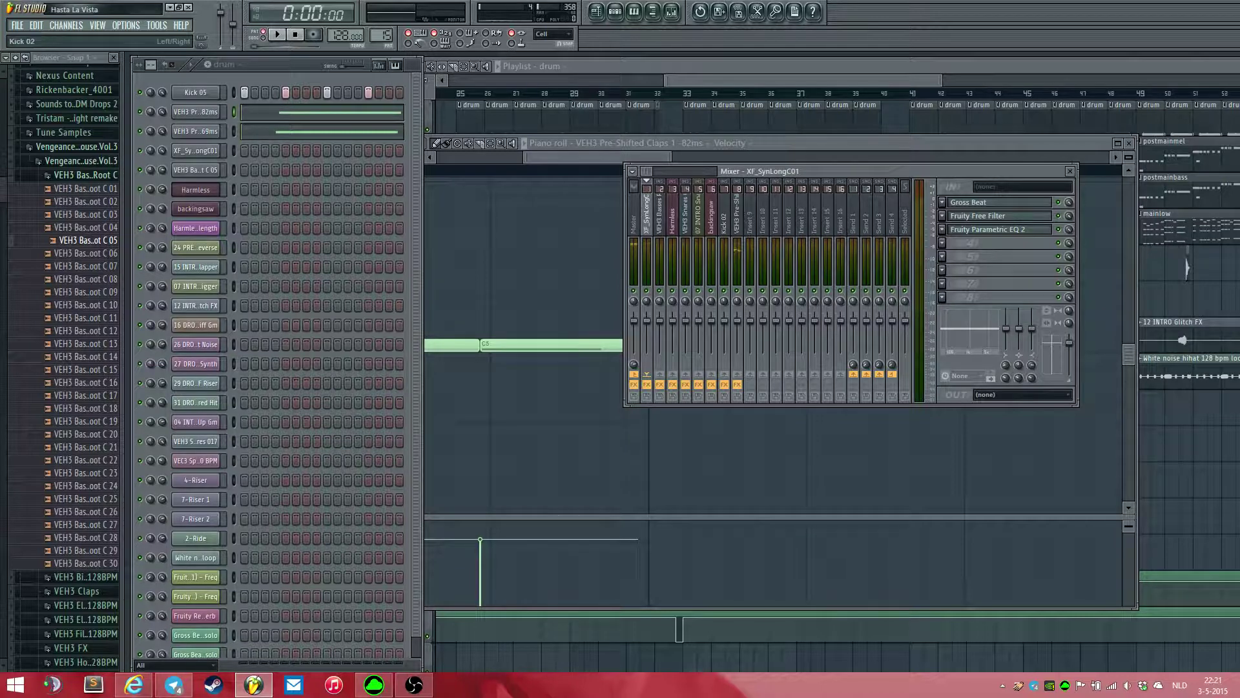
{"action": "left_click", "coordinate": [724, 183]}
{"action": "left_click", "coordinate": [988, 202]}
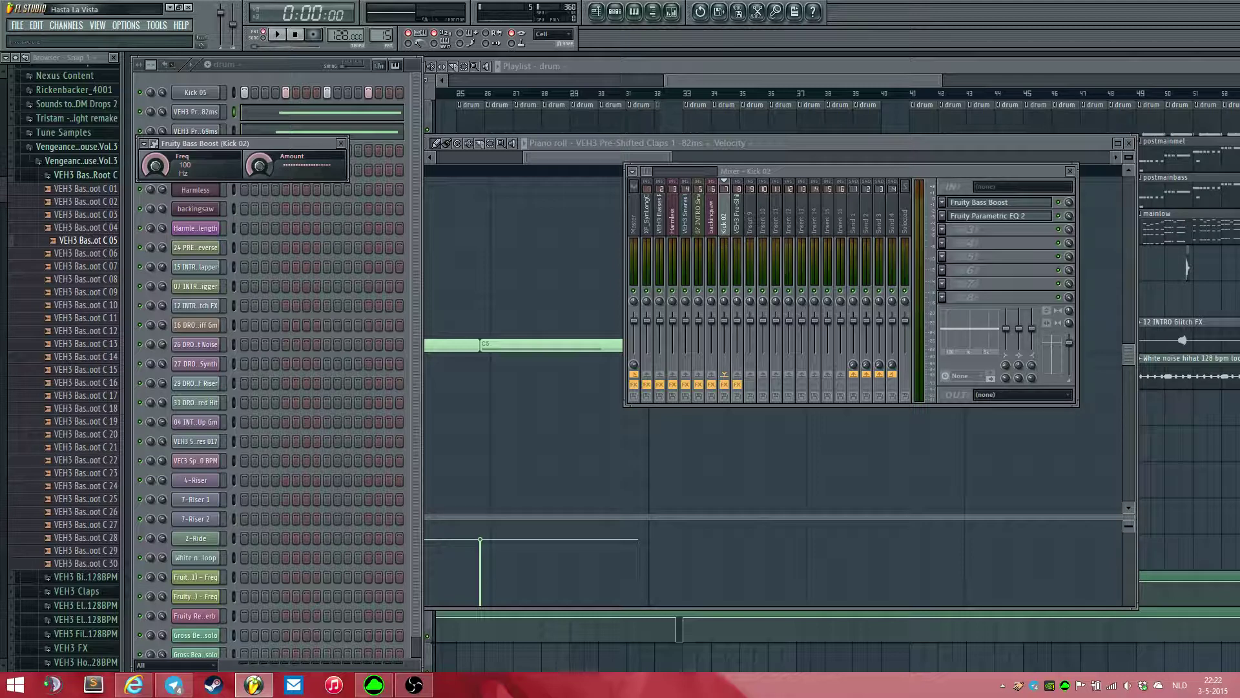
{"action": "left_click", "coordinate": [988, 216]}
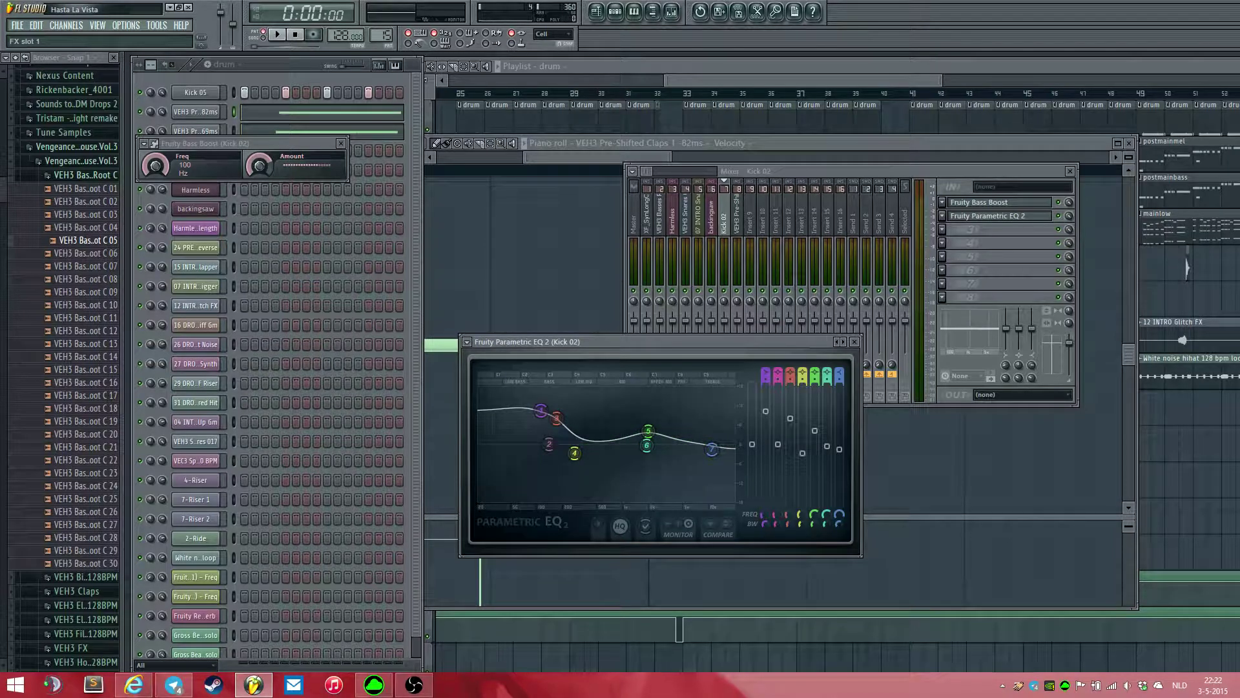
{"action": "left_click", "coordinate": [1058, 202]}
{"action": "key", "text": "space"}
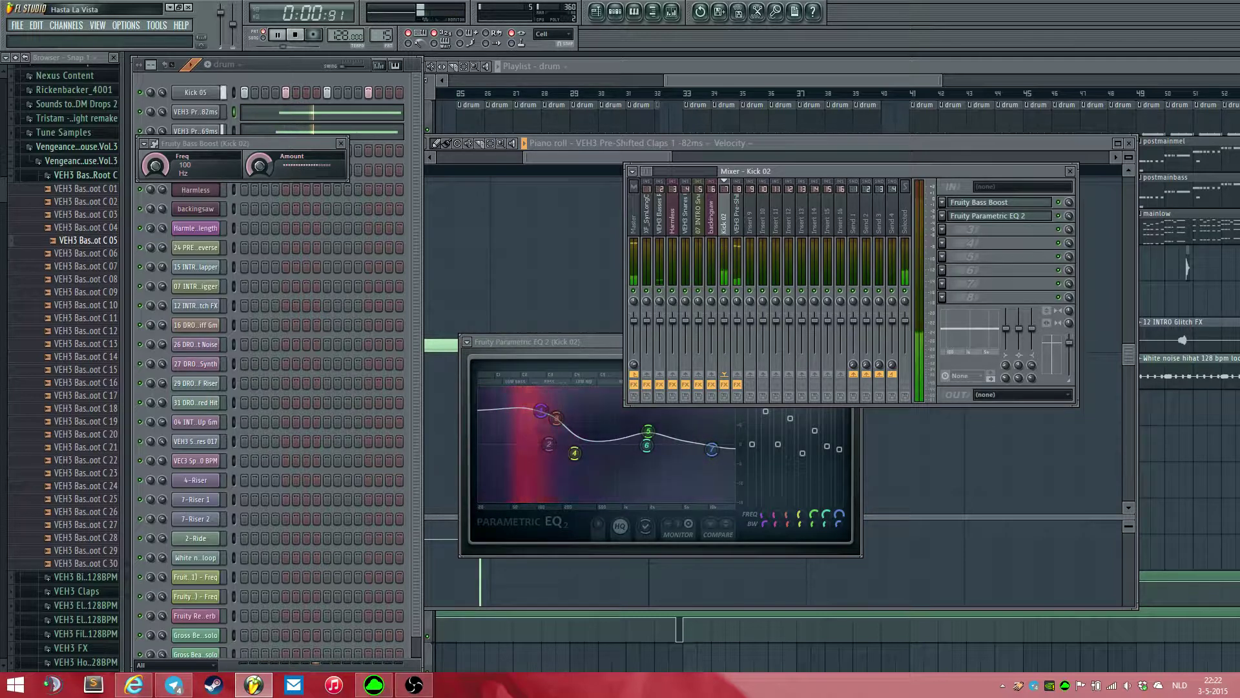
{"action": "key", "text": "space"}
- Open the Kick 05 channel settings and audition the kick in the drum pattern several times
{"action": "left_click", "coordinate": [196, 92]}
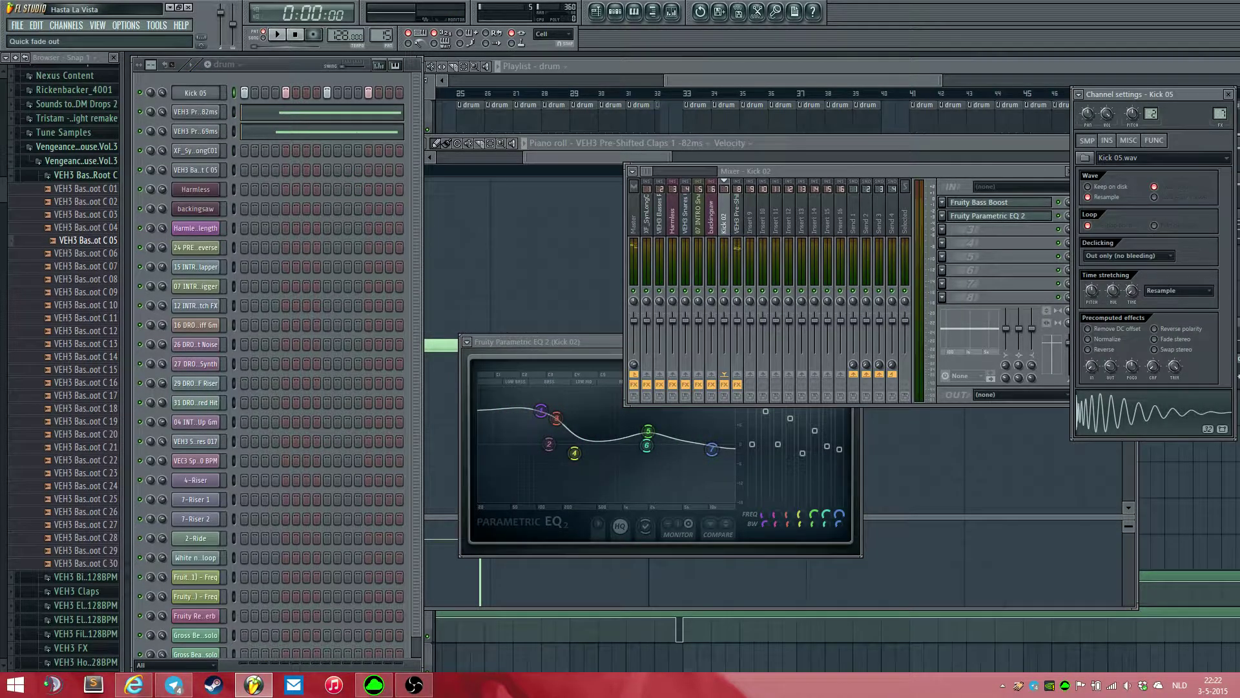
{"action": "key", "text": "space"}
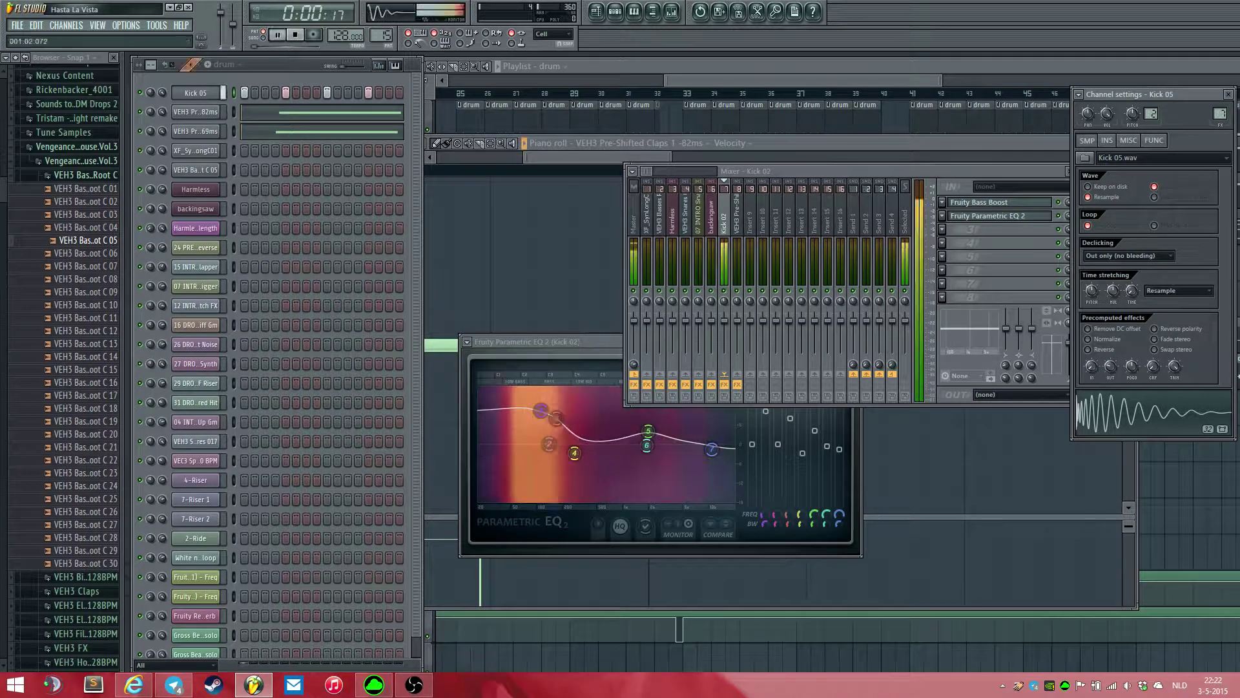
{"action": "key", "text": "space"}
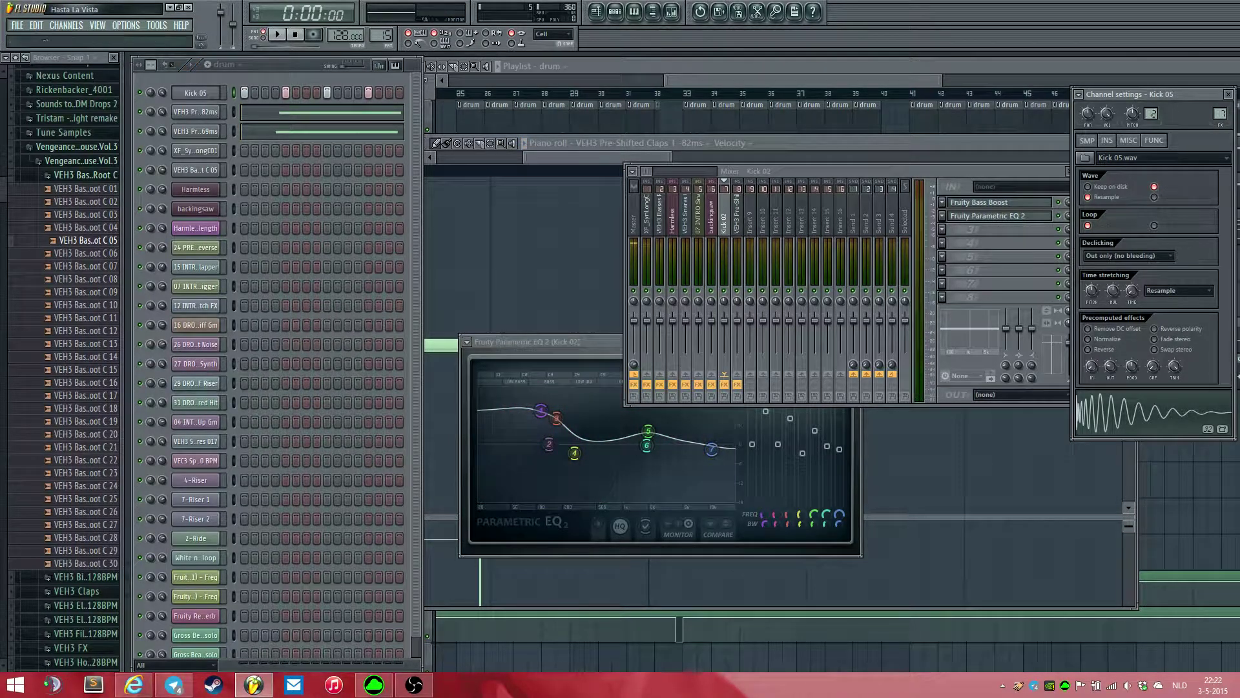
{"action": "key", "text": "space"}
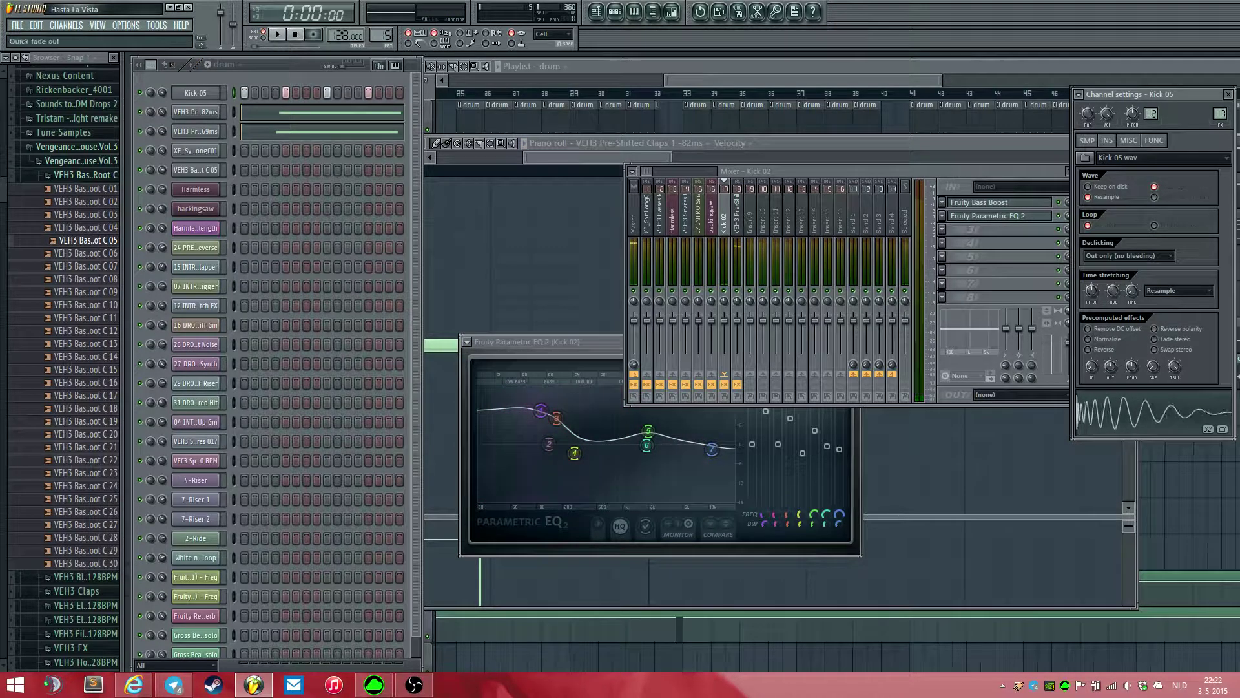
{"action": "key", "text": "space"}
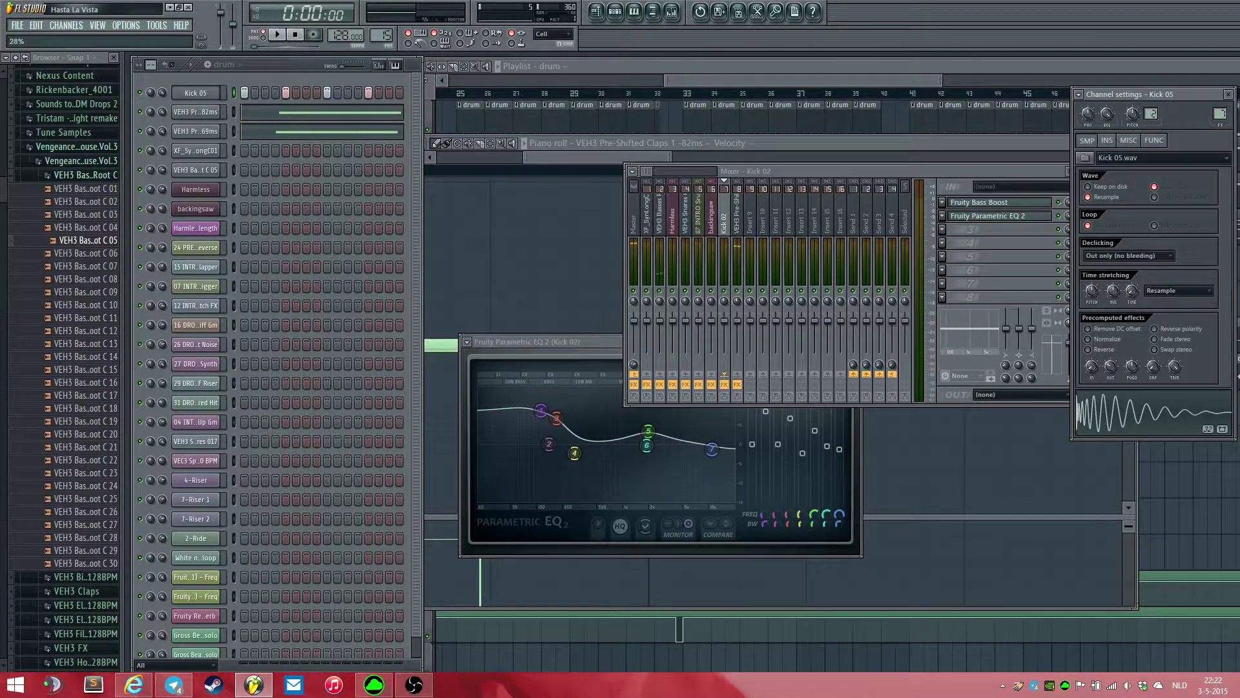
{"action": "key", "text": "space"}
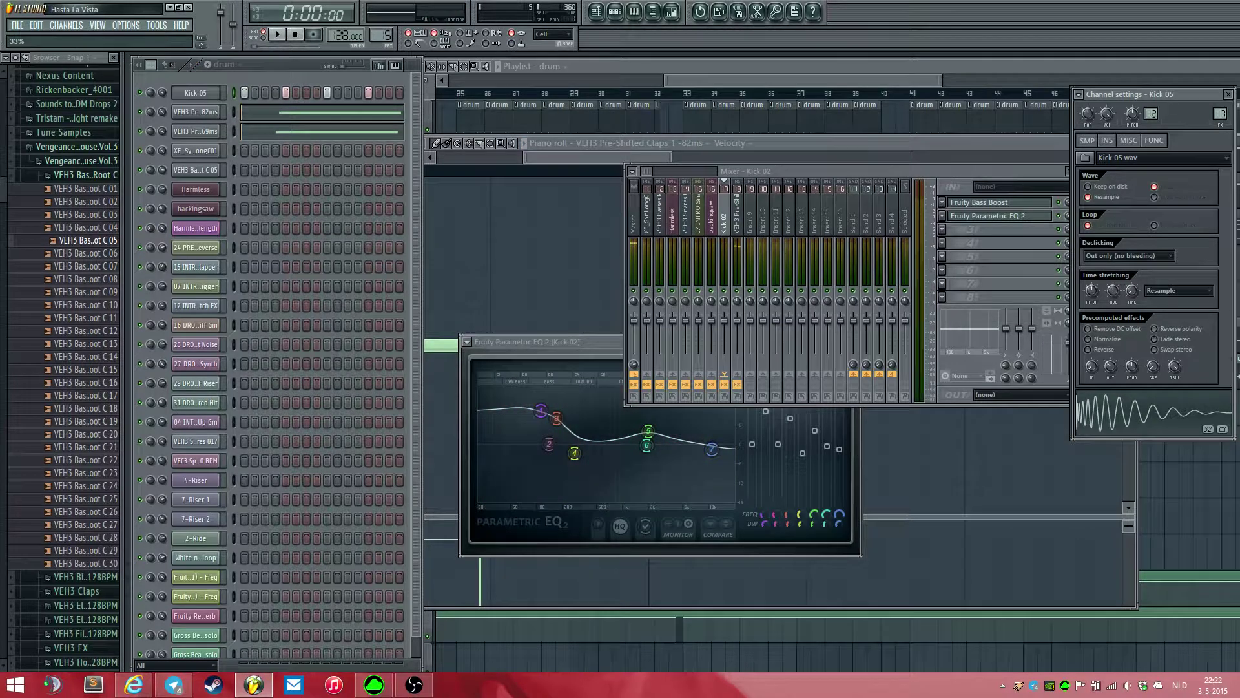
{"action": "key", "text": "space"}
{"action": "key", "text": "space"}
- Return to the playlist and play the song from bar 32, at the end of the dropmel #2 clip
{"action": "key", "text": "F5"}
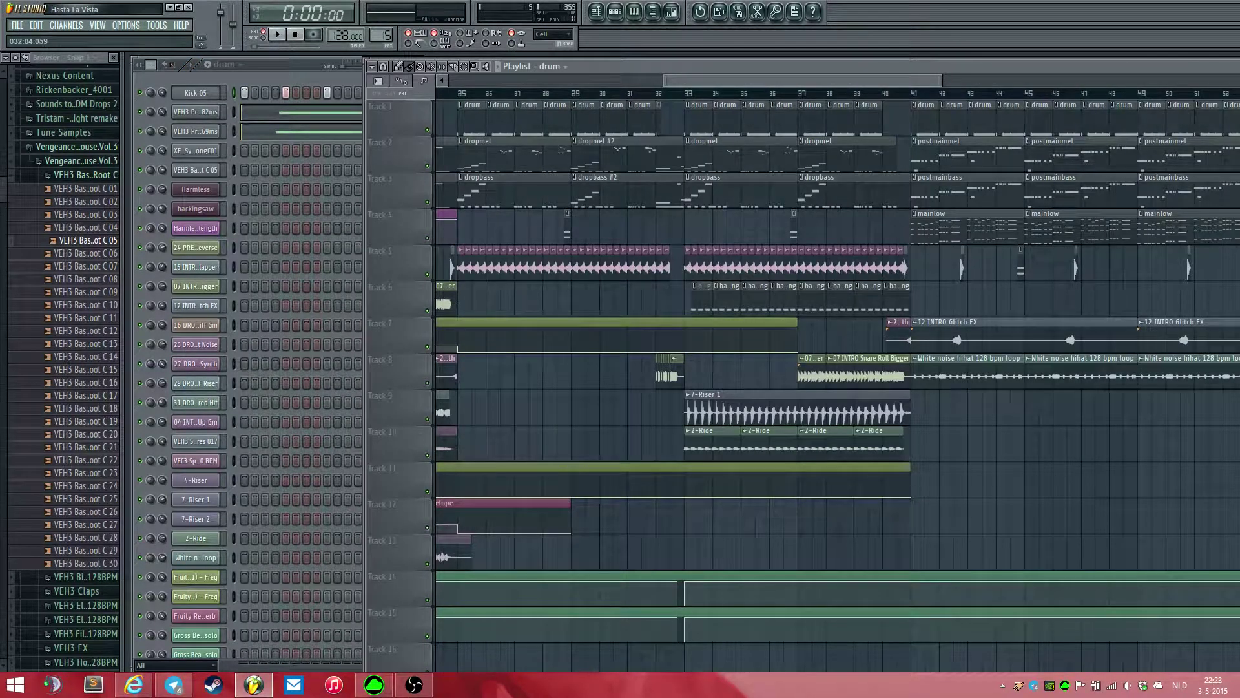
{"action": "left_click", "coordinate": [685, 93]}
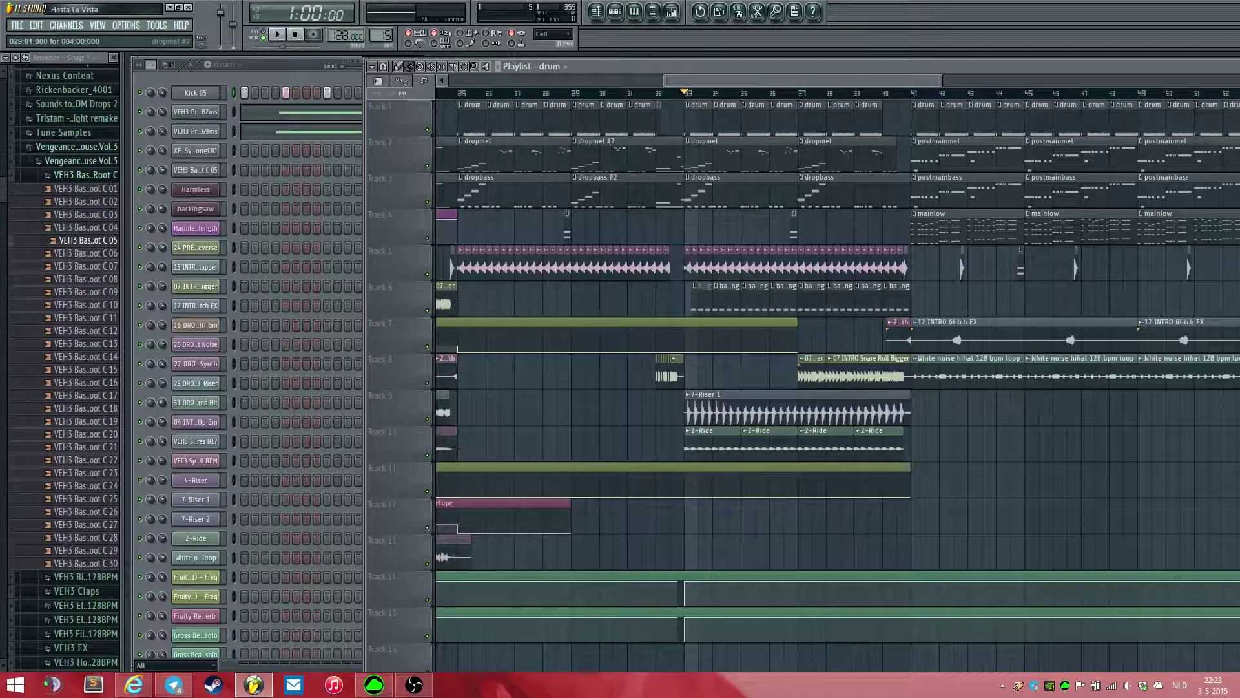
{"action": "scroll", "coordinate": [825, 155], "scroll_direction": "down", "scroll_amount": 3}
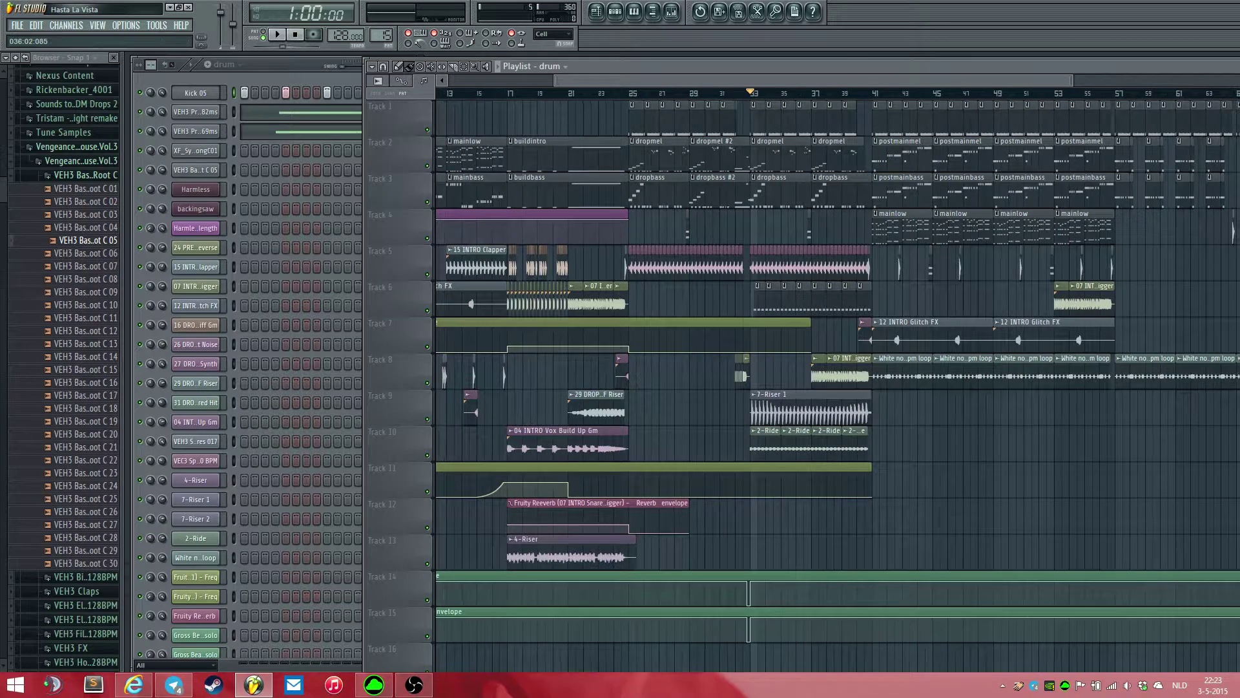
{"action": "scroll", "coordinate": [730, 387], "scroll_direction": "up", "scroll_amount": 4}
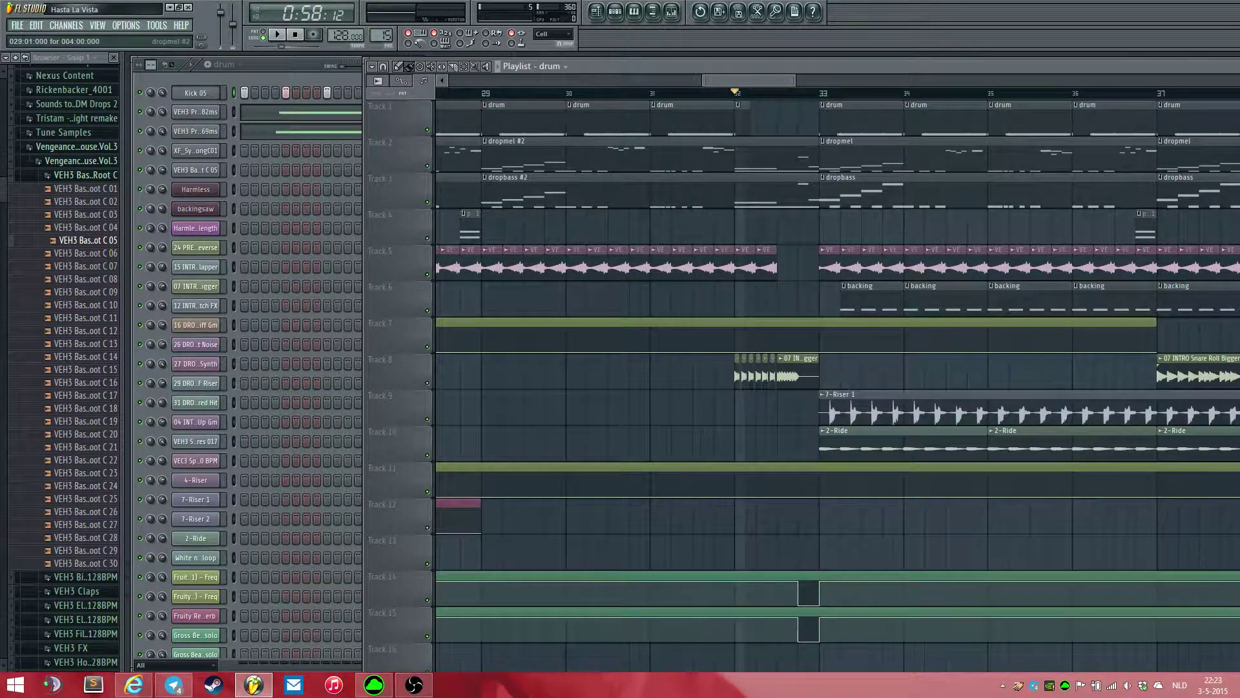
{"action": "key", "text": "space"}
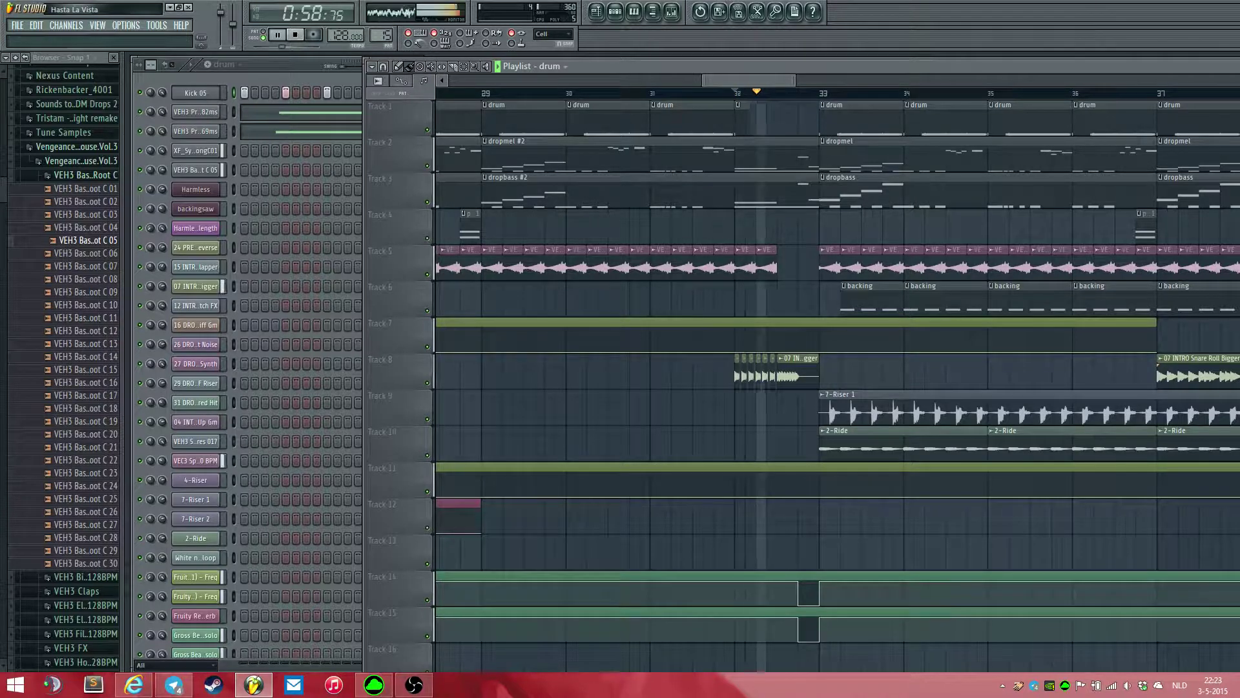
{"action": "key", "text": "space"}
- View all XF_SynLongC01 notes of dropmel #2 in the piano roll, switch to pattern playback, and audition them
{"action": "double_click", "coordinate": [769, 155]}
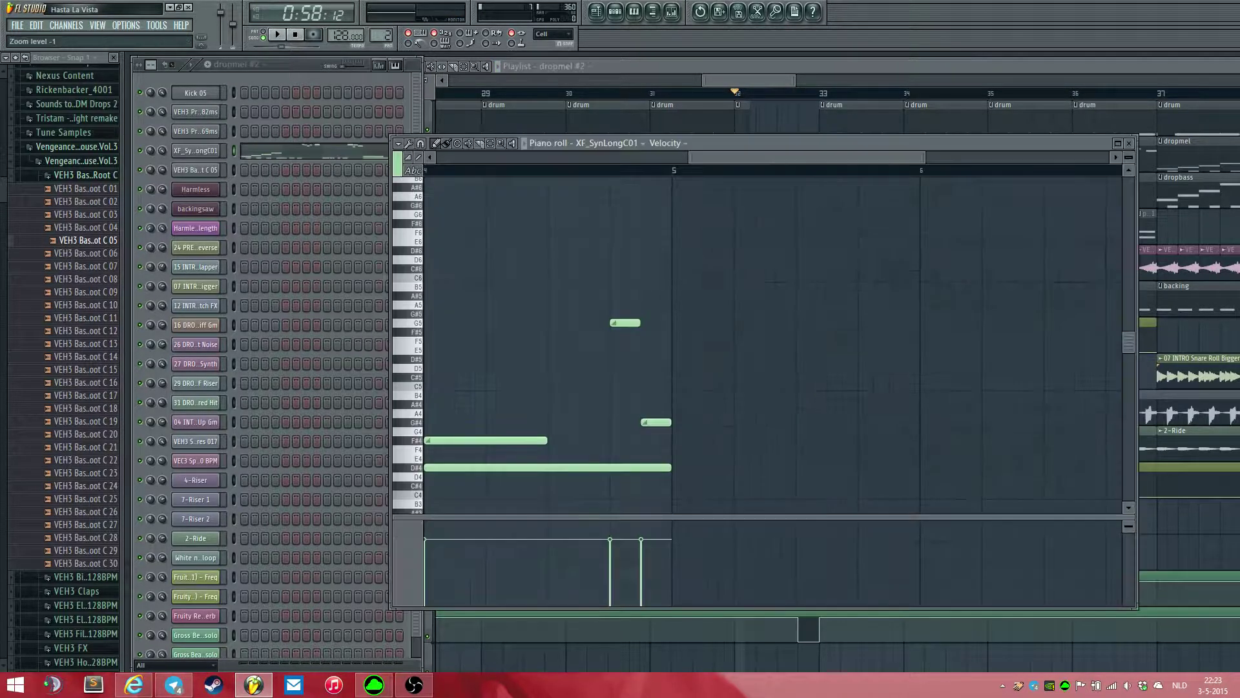
{"action": "left_click_drag", "start_coordinate": [762, 158], "coordinate": [491, 157]}
{"action": "left_click_drag", "start_coordinate": [672, 158], "coordinate": [1107, 158]}
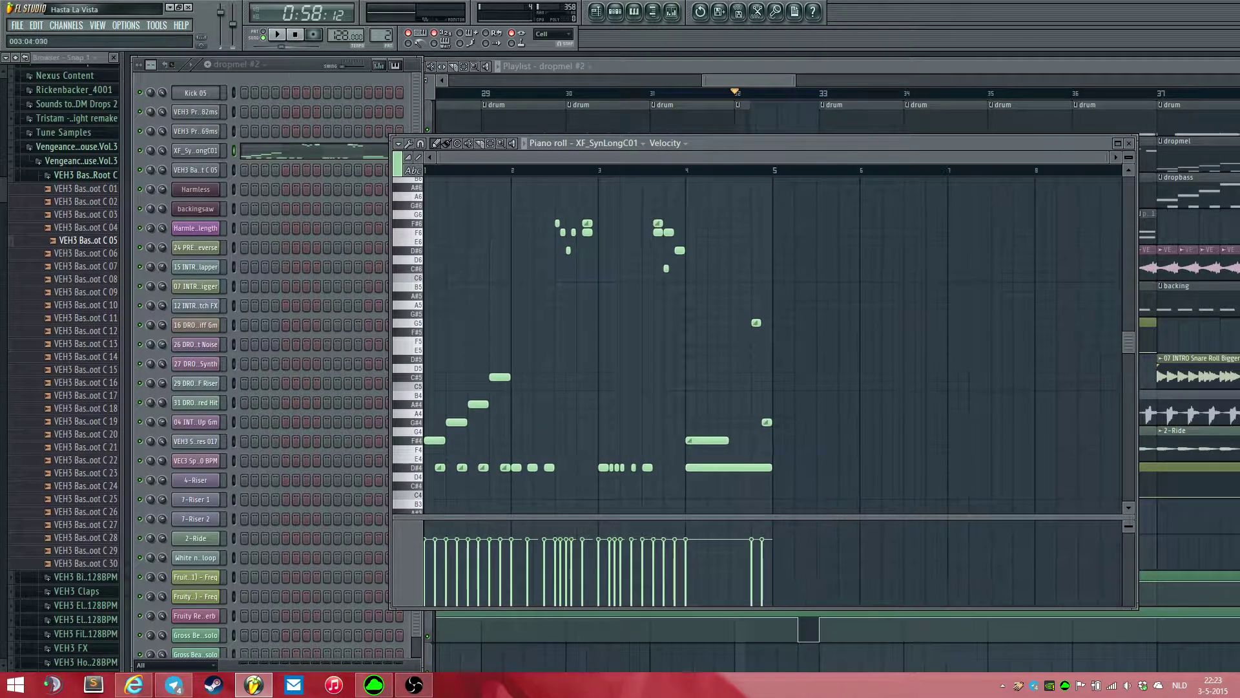
{"action": "left_click", "coordinate": [263, 35]}
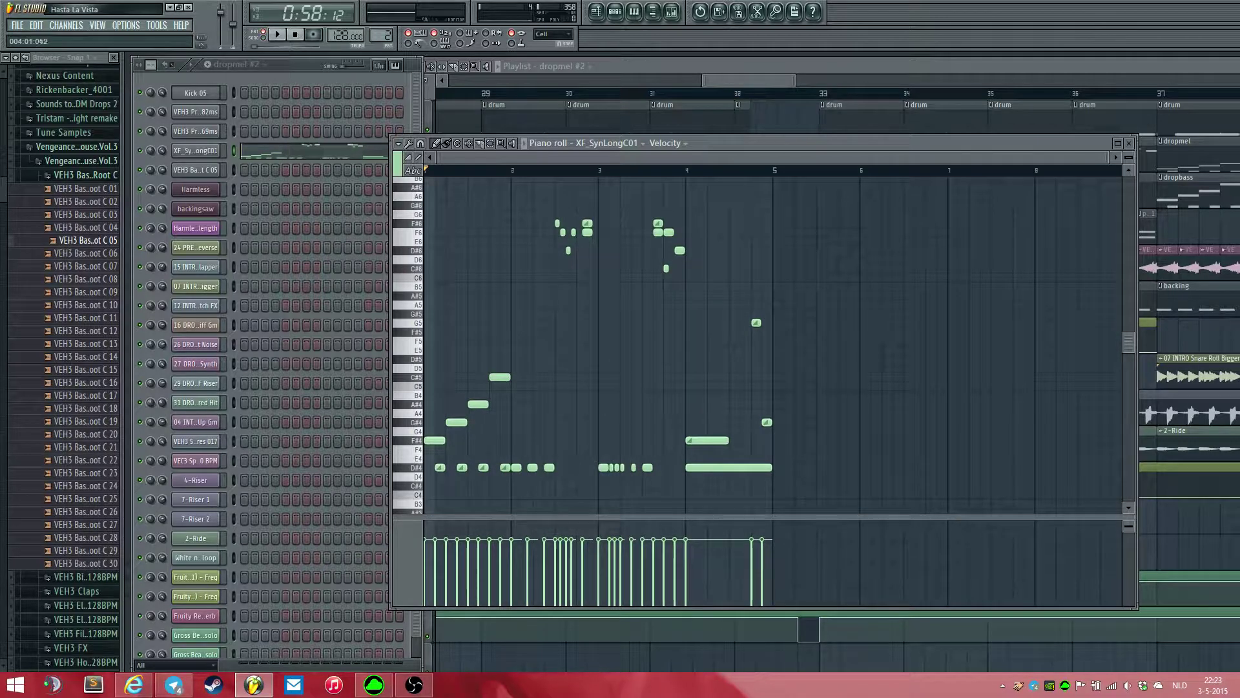
{"action": "key", "text": "space"}
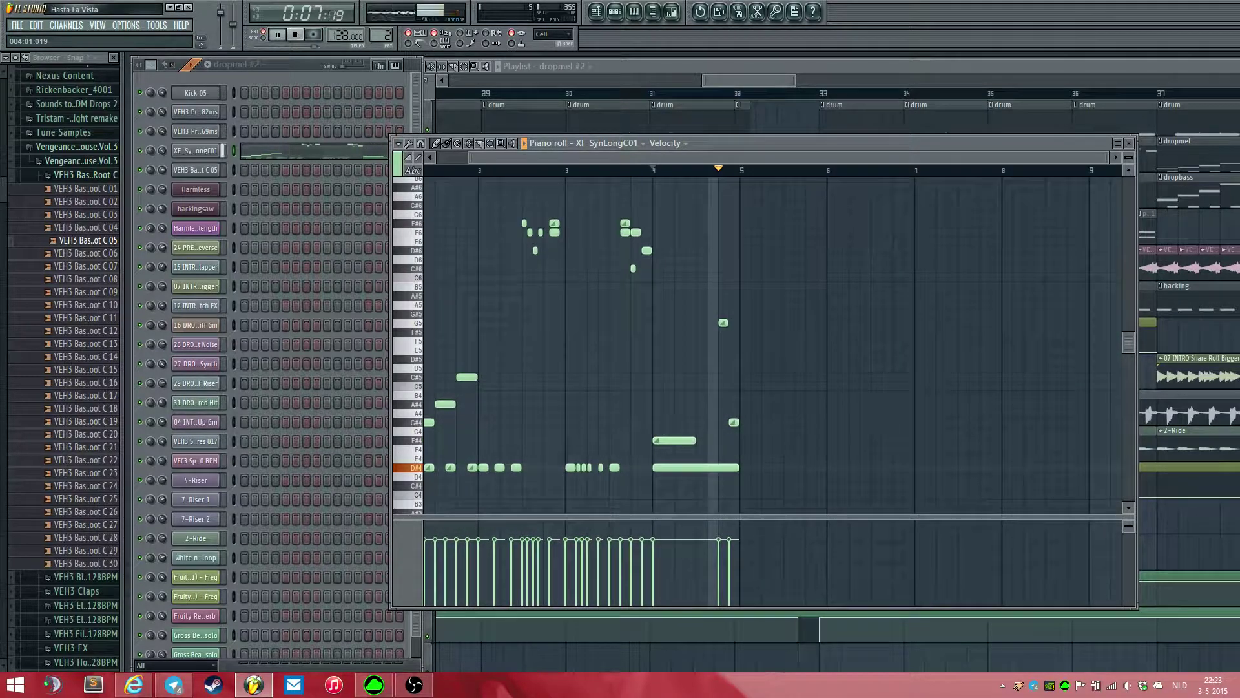
{"action": "key", "text": "space"}
- Place the piano roll's play position at bar 4 and audition the closing notes of dropmel #2
{"action": "left_click", "coordinate": [654, 170]}
{"action": "scroll", "coordinate": [658, 305], "scroll_direction": "up", "scroll_amount": 3}
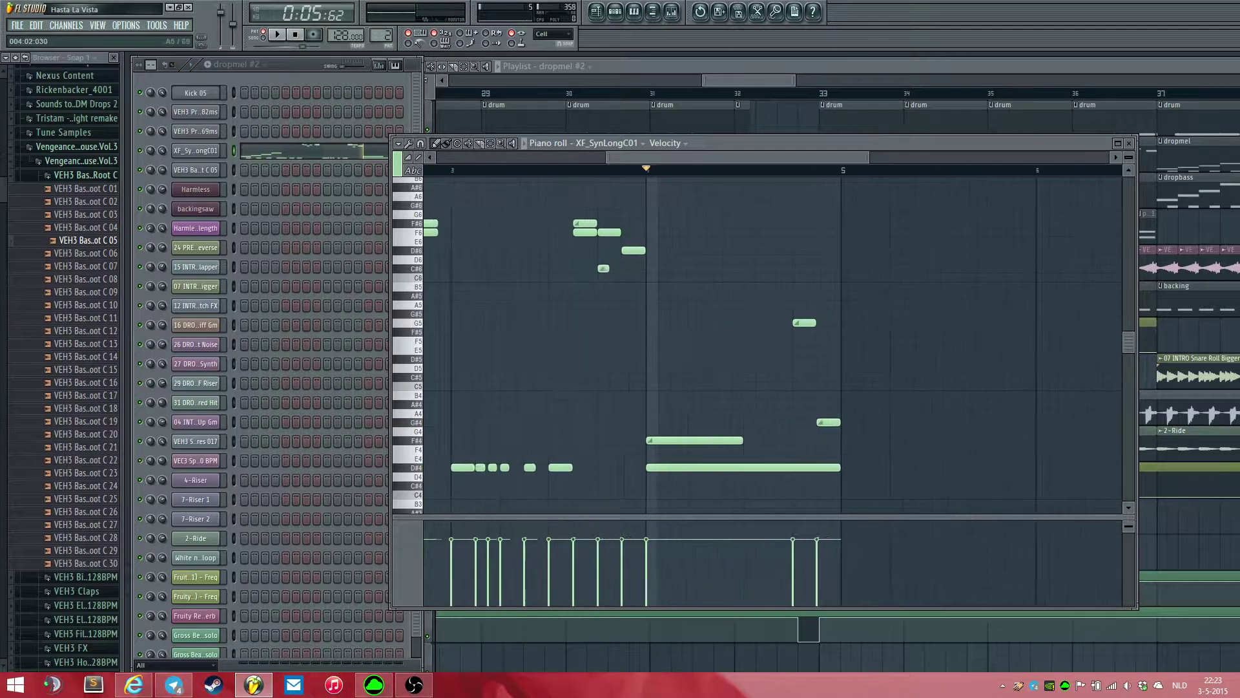
{"action": "scroll", "coordinate": [660, 307], "scroll_direction": "up", "scroll_amount": 2}
{"action": "left_click_drag", "start_coordinate": [654, 323], "coordinate": [645, 295]}
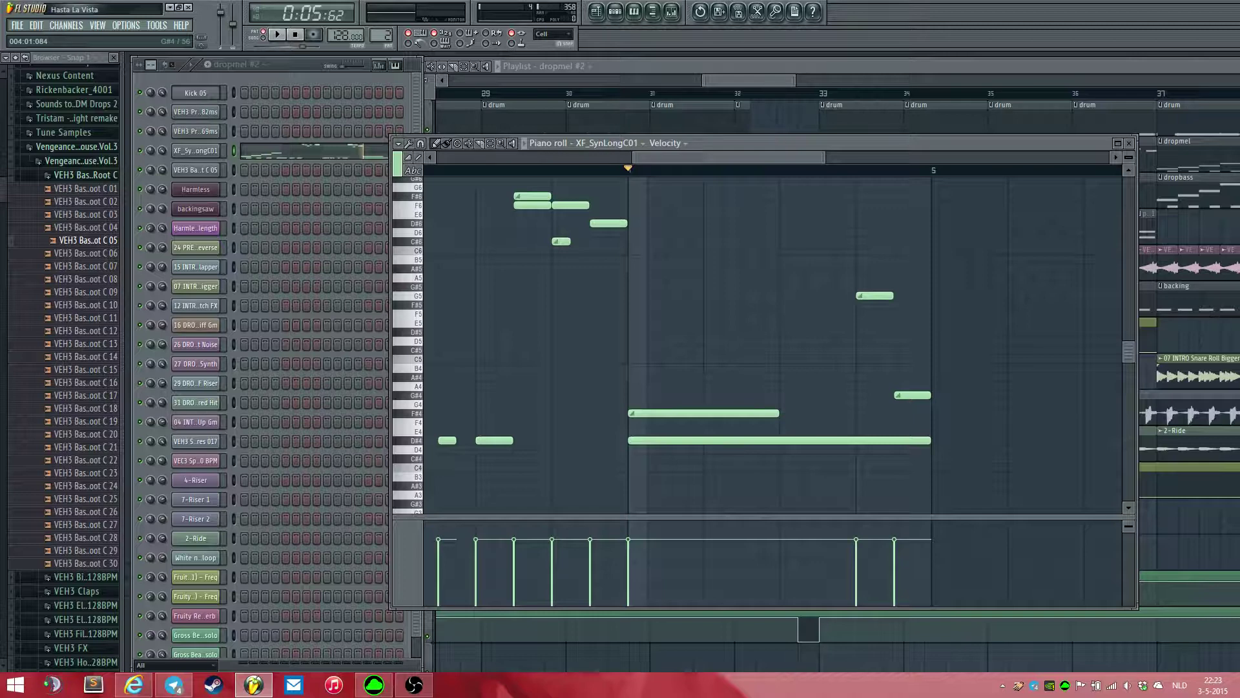
{"action": "key", "text": "space"}
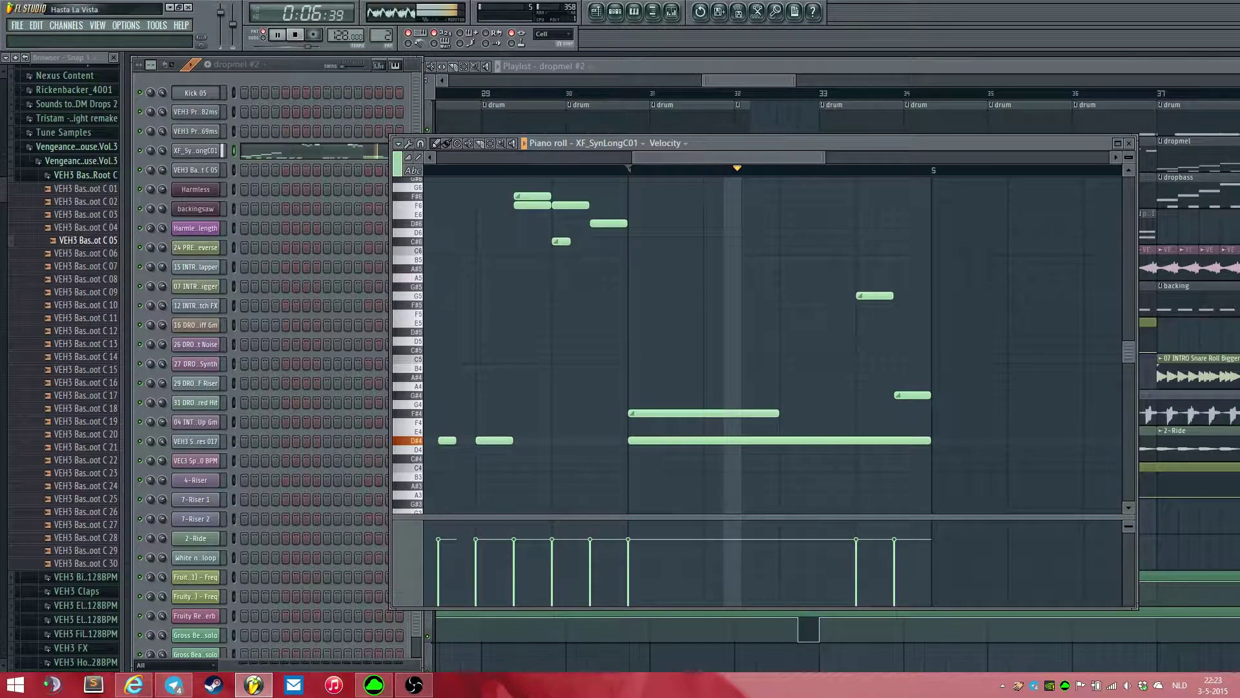
{"action": "key", "text": "space"}
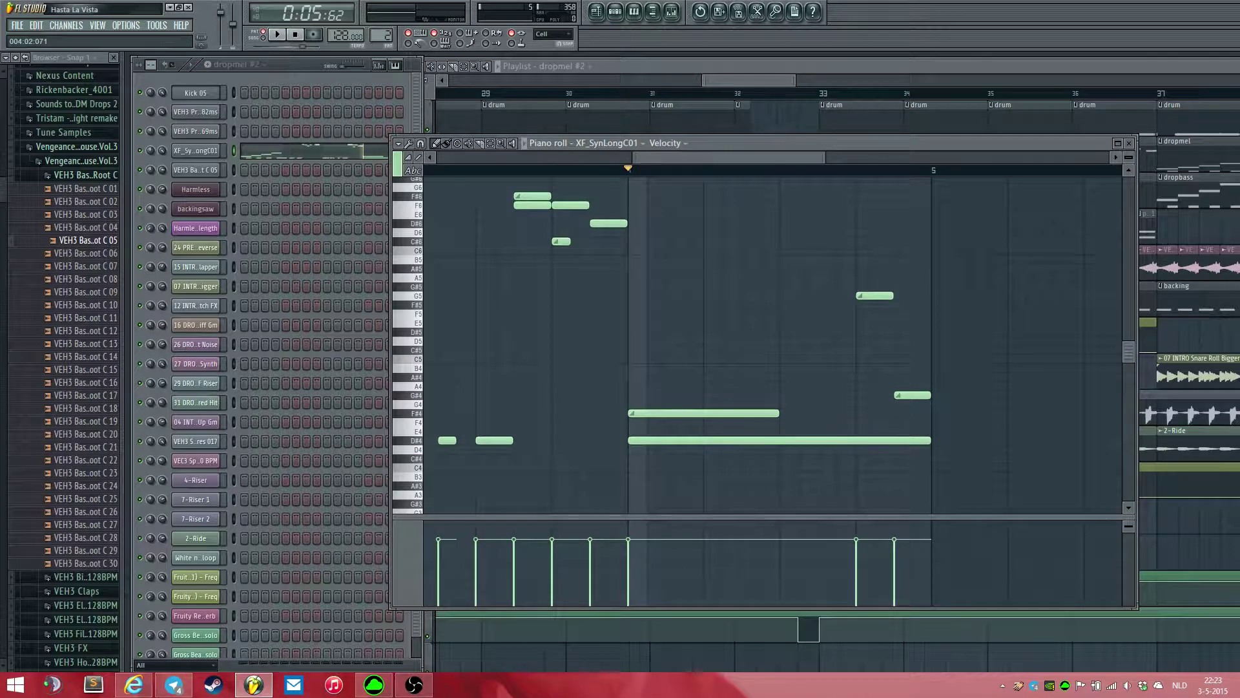
{"action": "scroll", "coordinate": [707, 170], "scroll_direction": "down", "scroll_amount": 5}
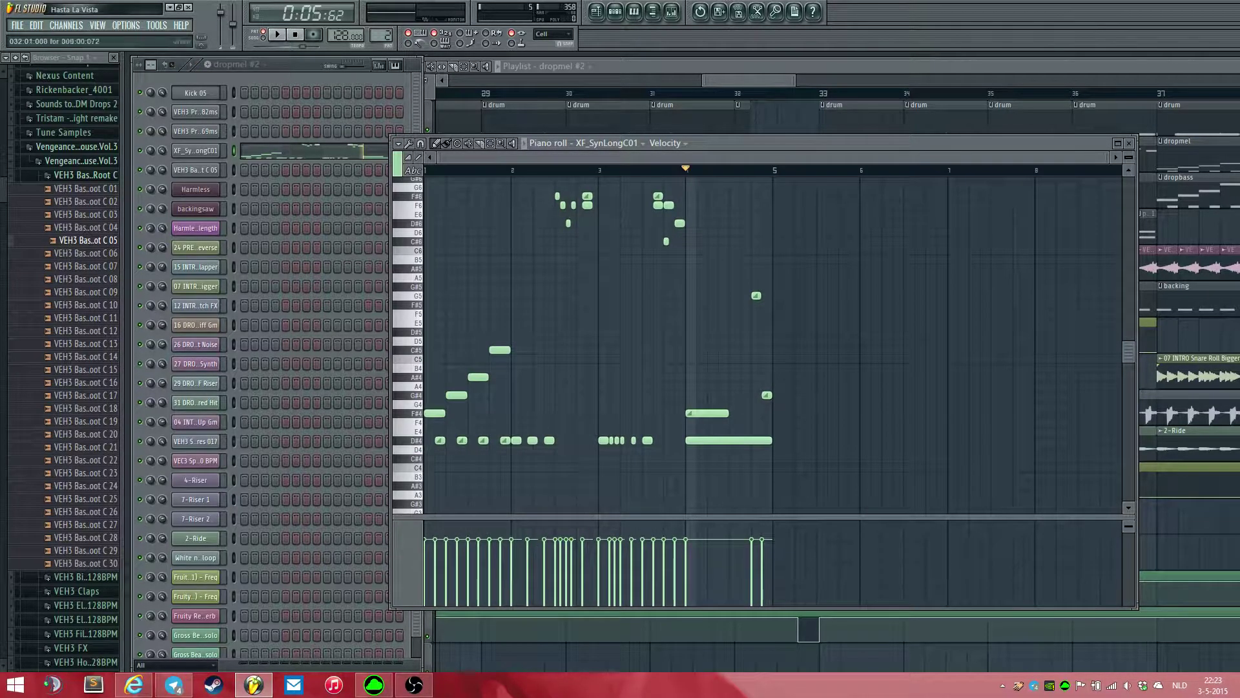
- Return to the playlist, select the drum clip at bar 32 and play the song across the transition into bar 33
{"action": "mouse_move", "coordinate": [741, 81]}
{"action": "left_mouse_down"}
{"action": "mouse_move", "coordinate": [750, 93]}
{"action": "mouse_move", "coordinate": [730, 93]}
{"action": "left_mouse_up"}
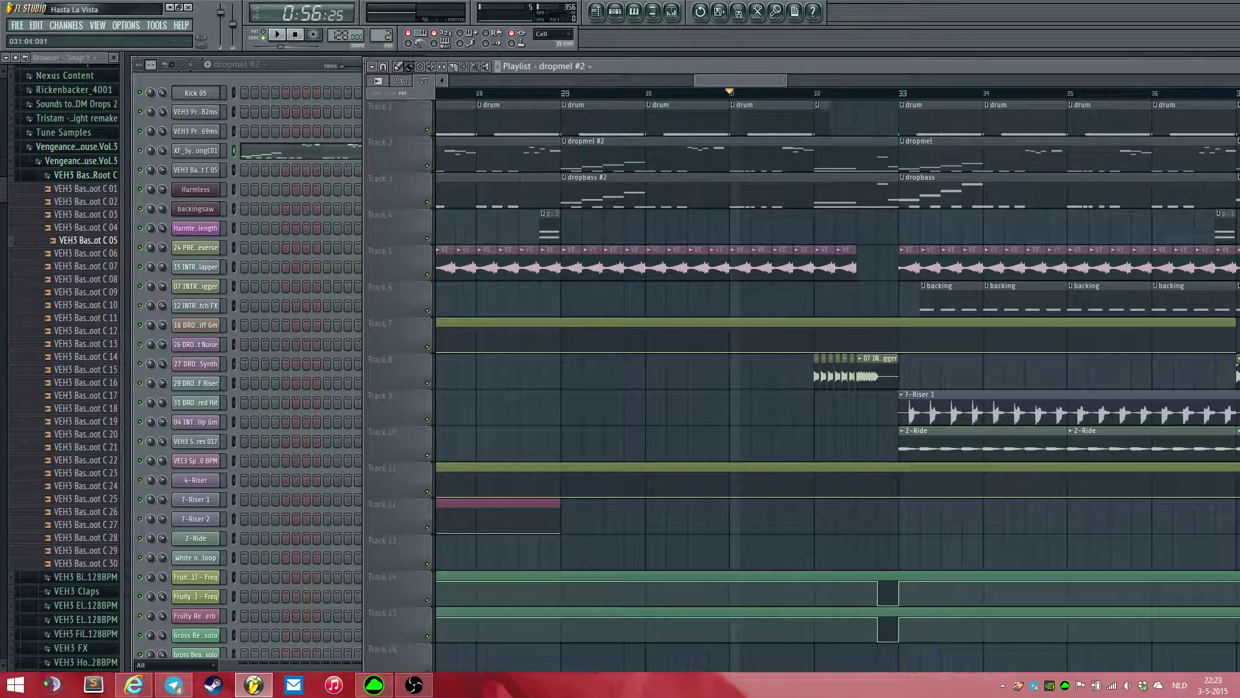
{"action": "left_click", "coordinate": [814, 93]}
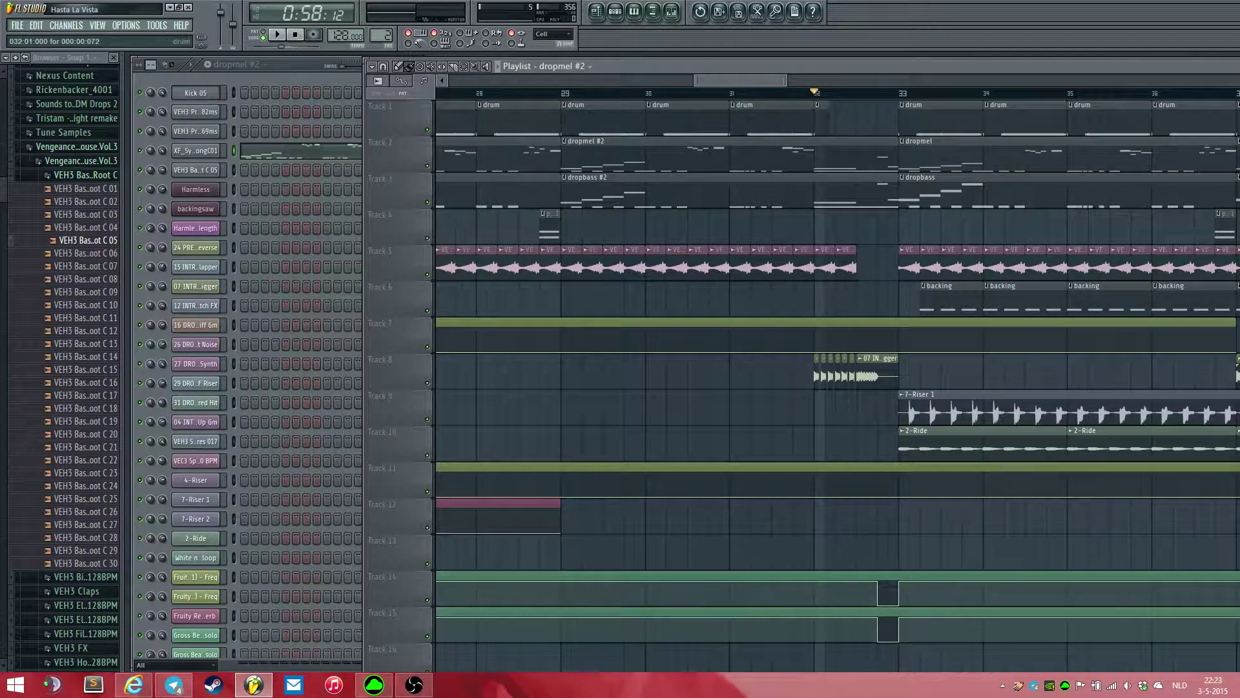
{"action": "left_click", "coordinate": [821, 115]}
{"action": "key", "text": "space"}
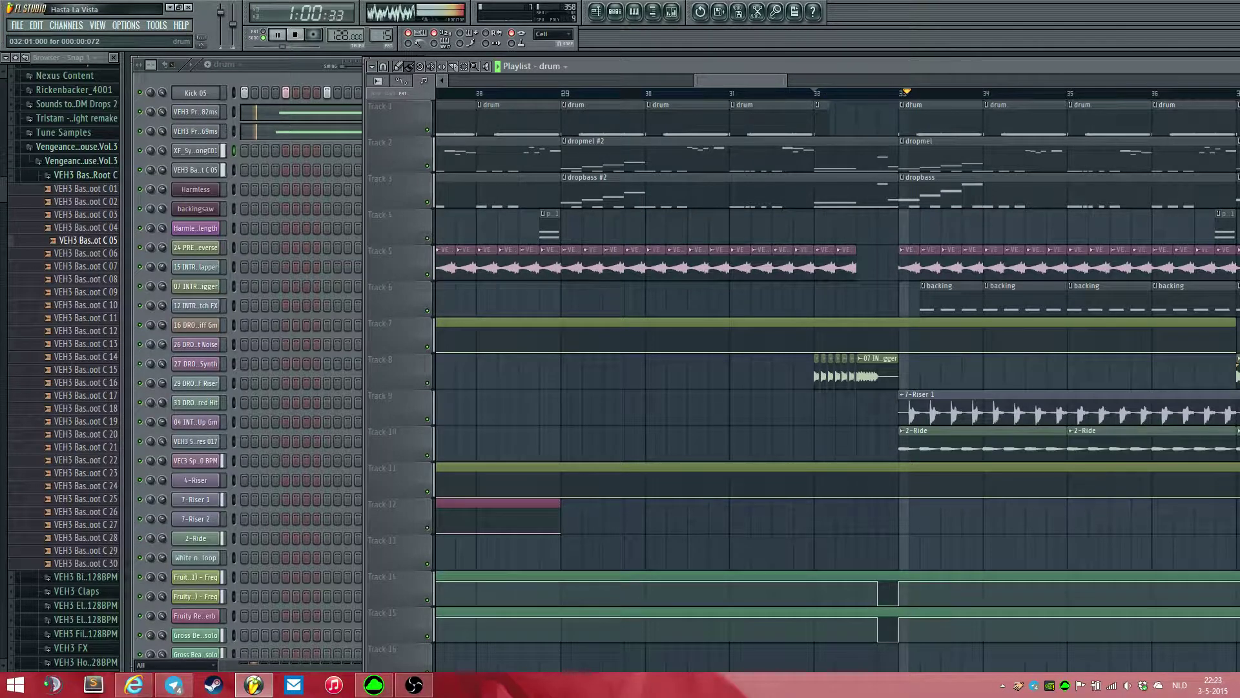
{"action": "key", "text": "space"}
- Go back to the buildup and open the XF_SynLongC01 notes of the buildintro clip at bar 17 in the piano roll
{"action": "scroll", "coordinate": [757, 374], "scroll_direction": "down", "scroll_amount": 4}
{"action": "scroll", "coordinate": [837, 381], "scroll_direction": "left", "scroll_amount": 8}
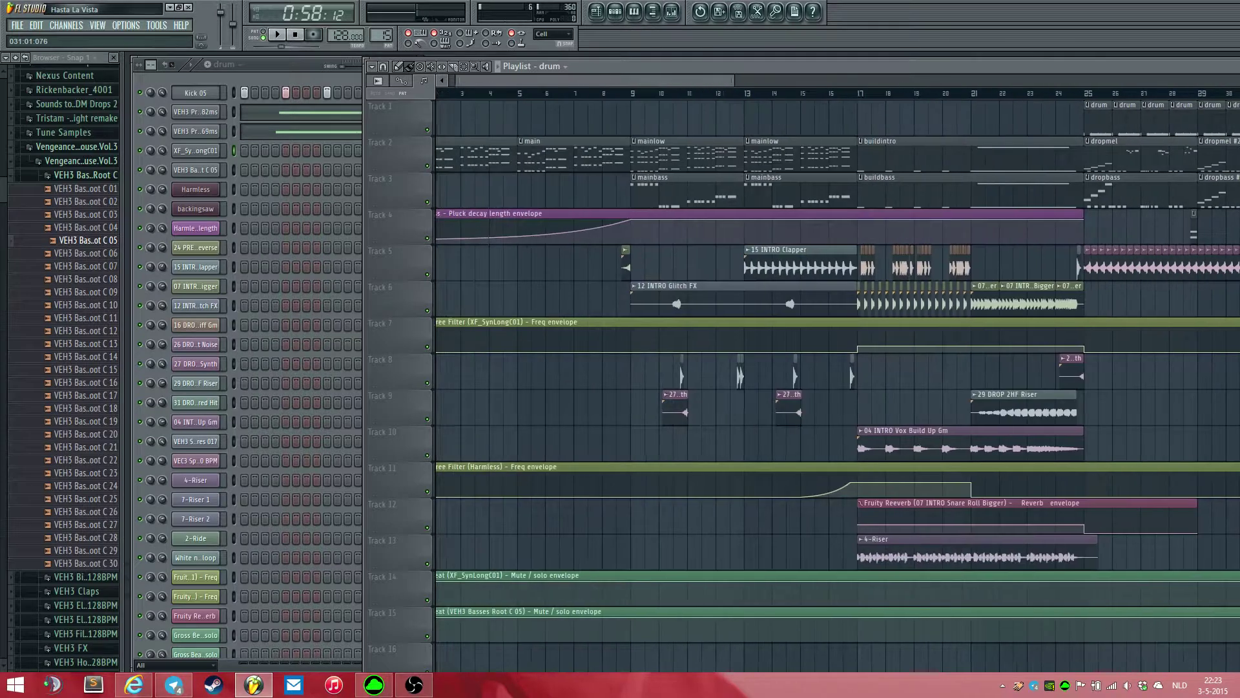
{"action": "scroll", "coordinate": [837, 381], "scroll_direction": "right", "scroll_amount": 4}
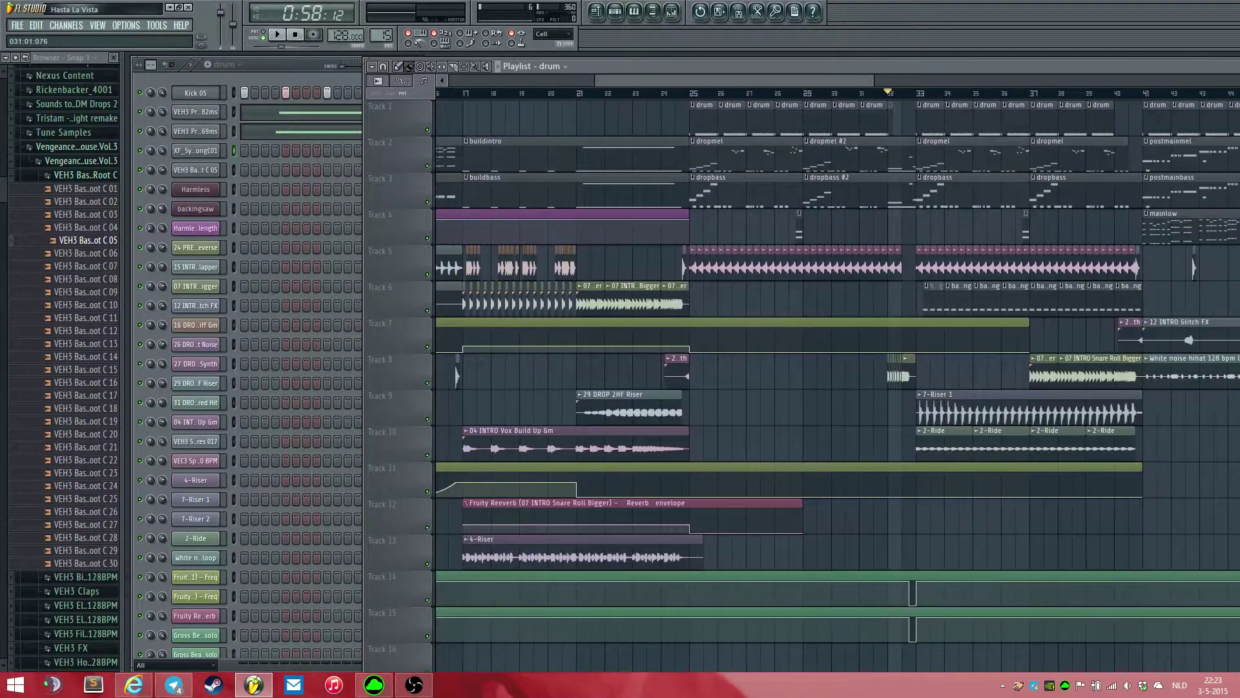
{"action": "left_click", "coordinate": [642, 146]}
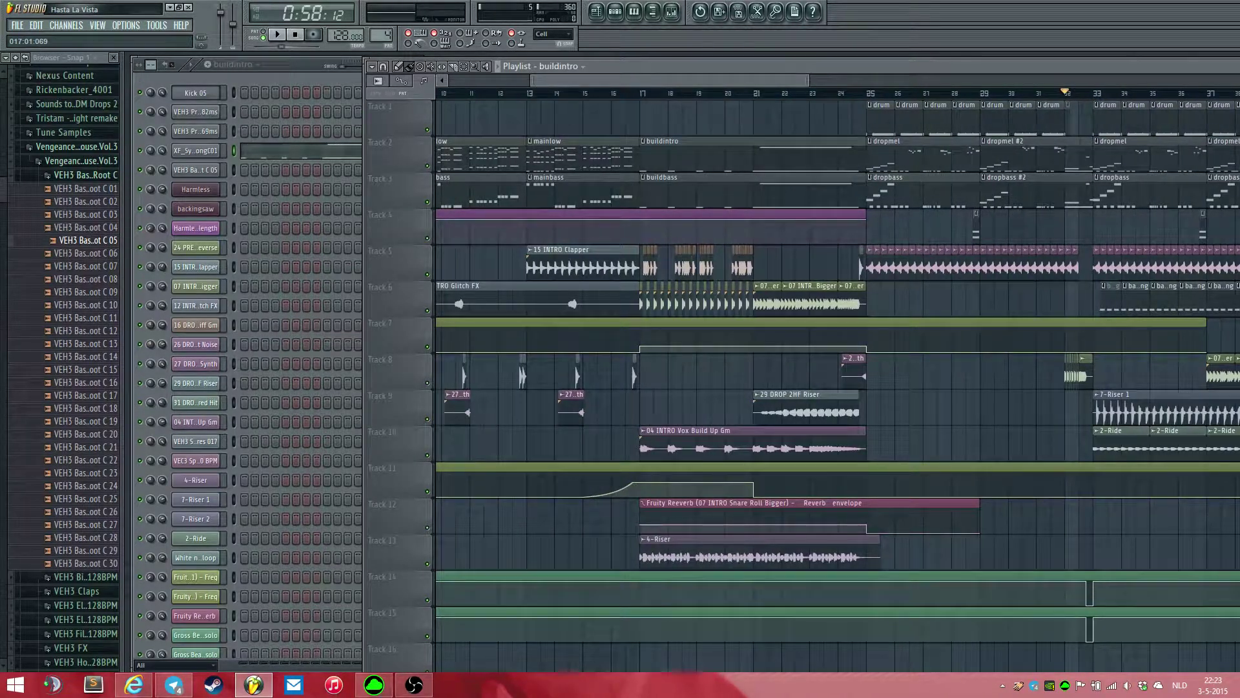
{"action": "key", "text": "space"}
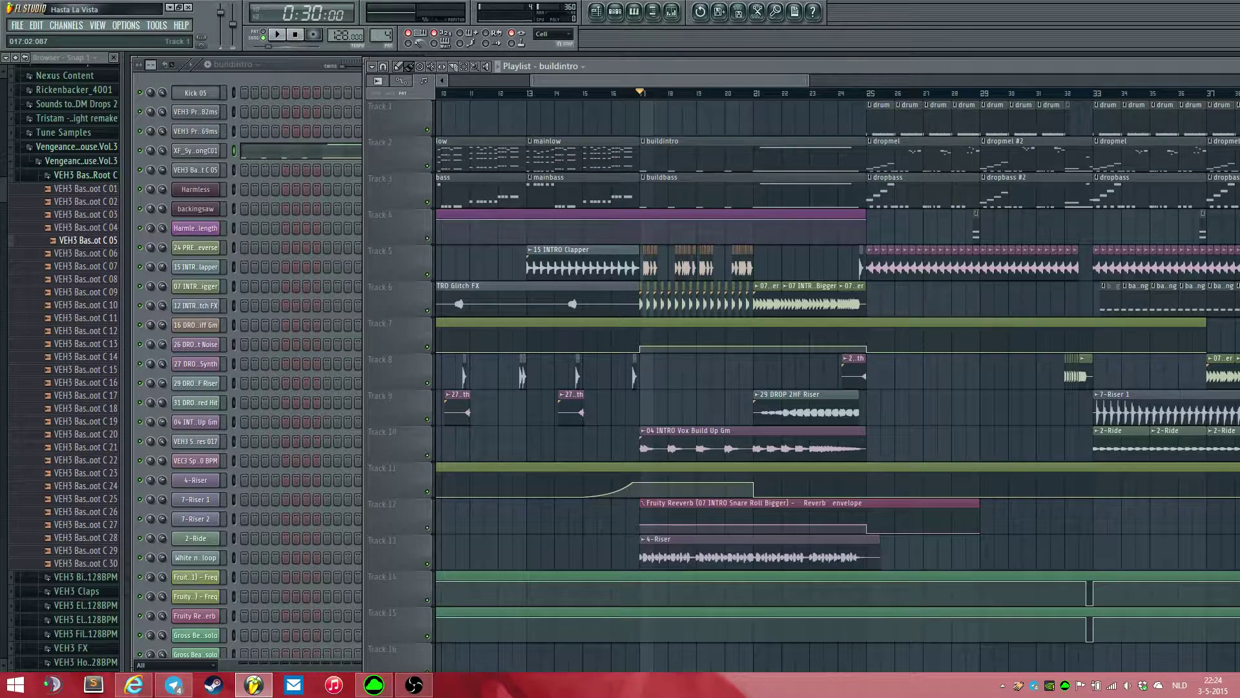
{"action": "double_click", "coordinate": [644, 144]}
- Switch to pattern playback and audition the start of the buildintro pattern
{"action": "left_click", "coordinate": [260, 35]}
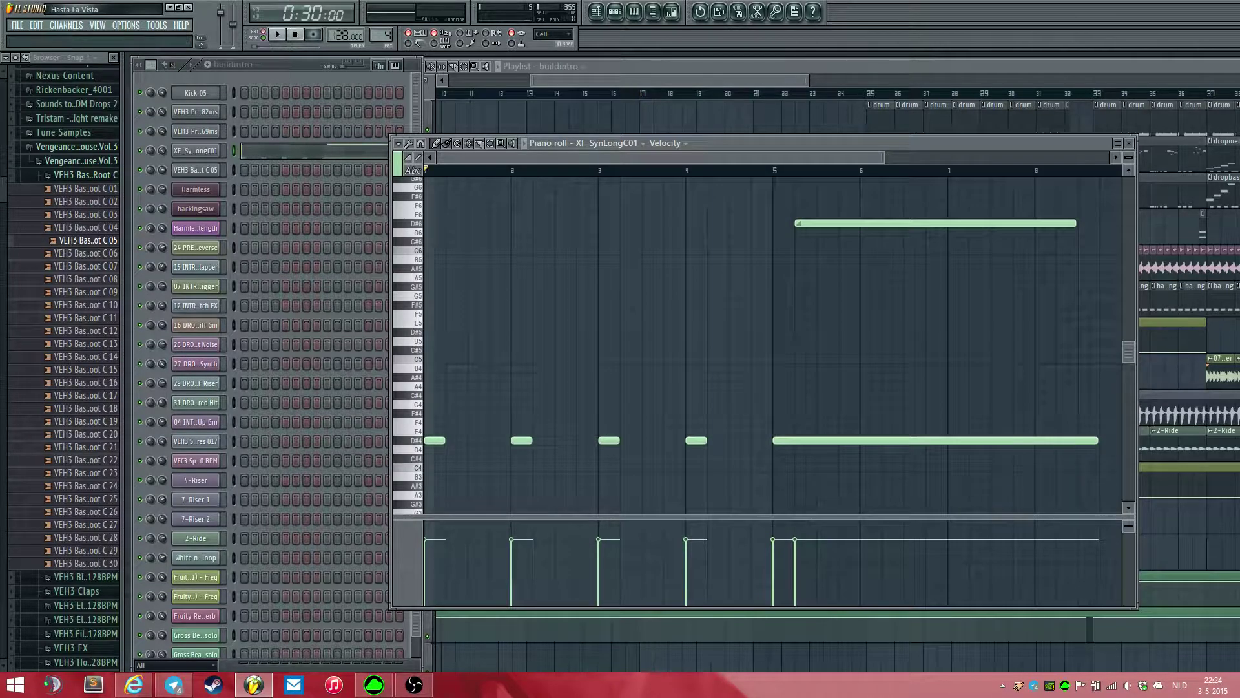
{"action": "left_click", "coordinate": [291, 77]}
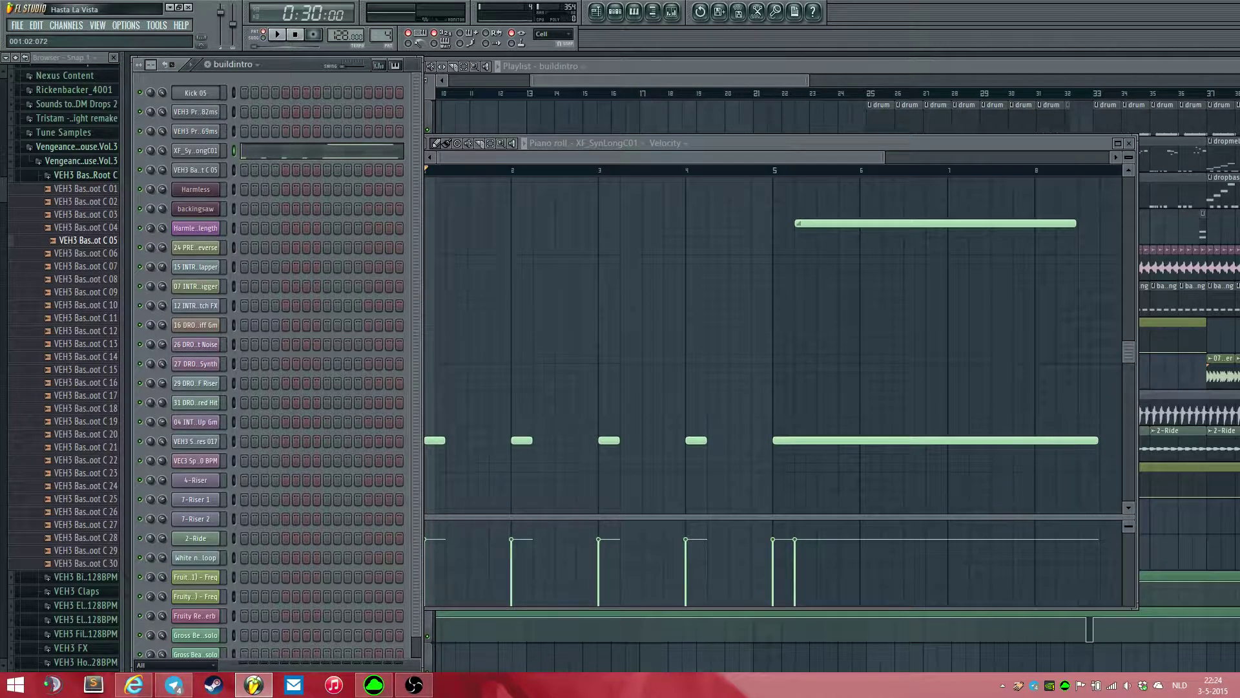
{"action": "key", "text": "space"}
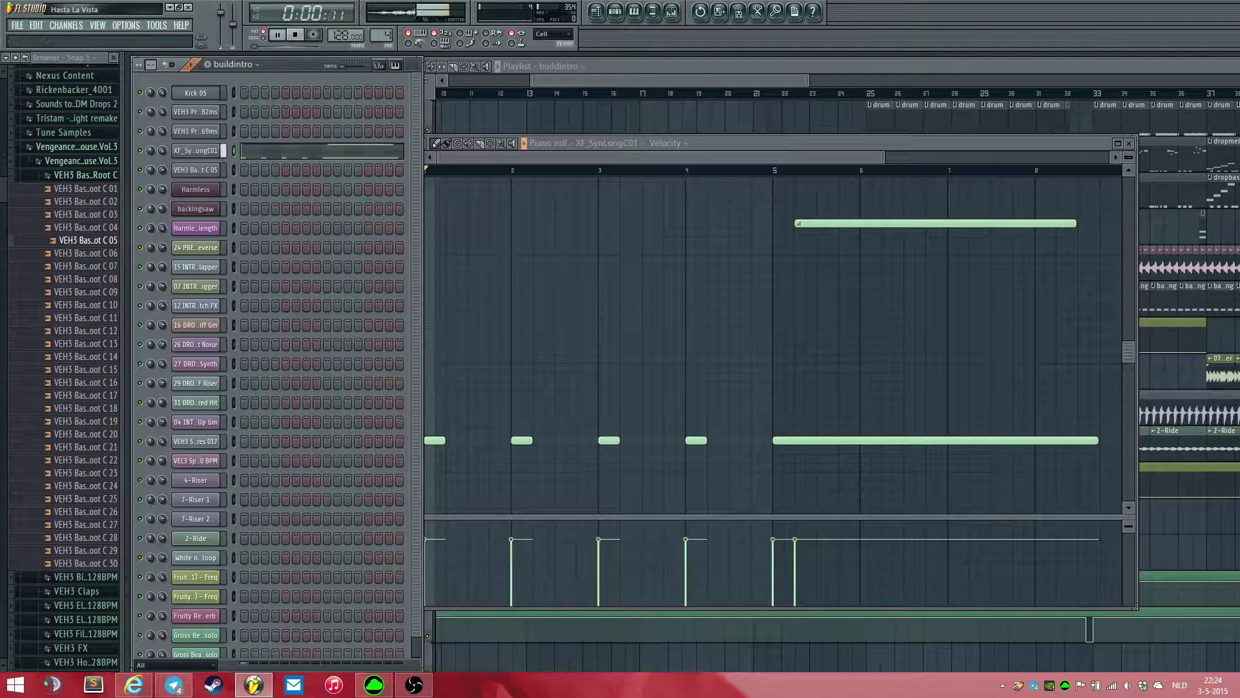
{"action": "key", "text": "space"}
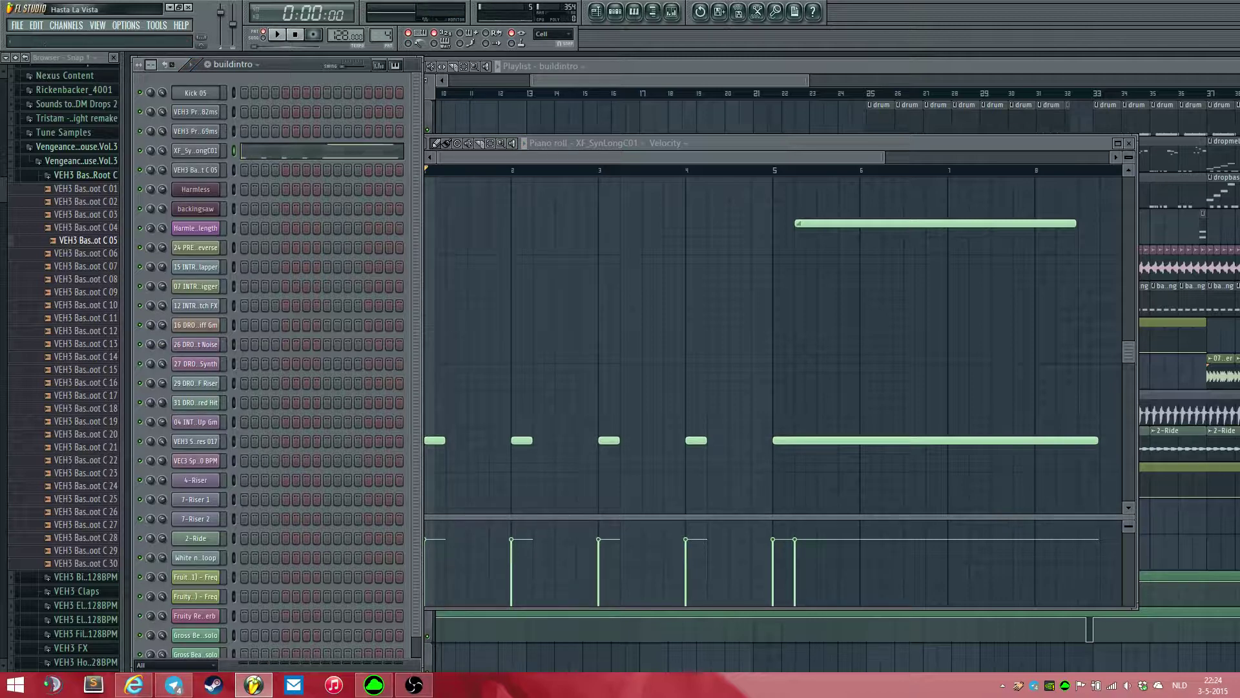
- Return to the playlist, select the buildbass clip at bar 17 and audition it in pattern playback
{"action": "left_click_drag", "start_coordinate": [613, 116], "coordinate": [742, 142]}
{"action": "scroll", "coordinate": [801, 154], "scroll_direction": "down", "scroll_amount": 3}
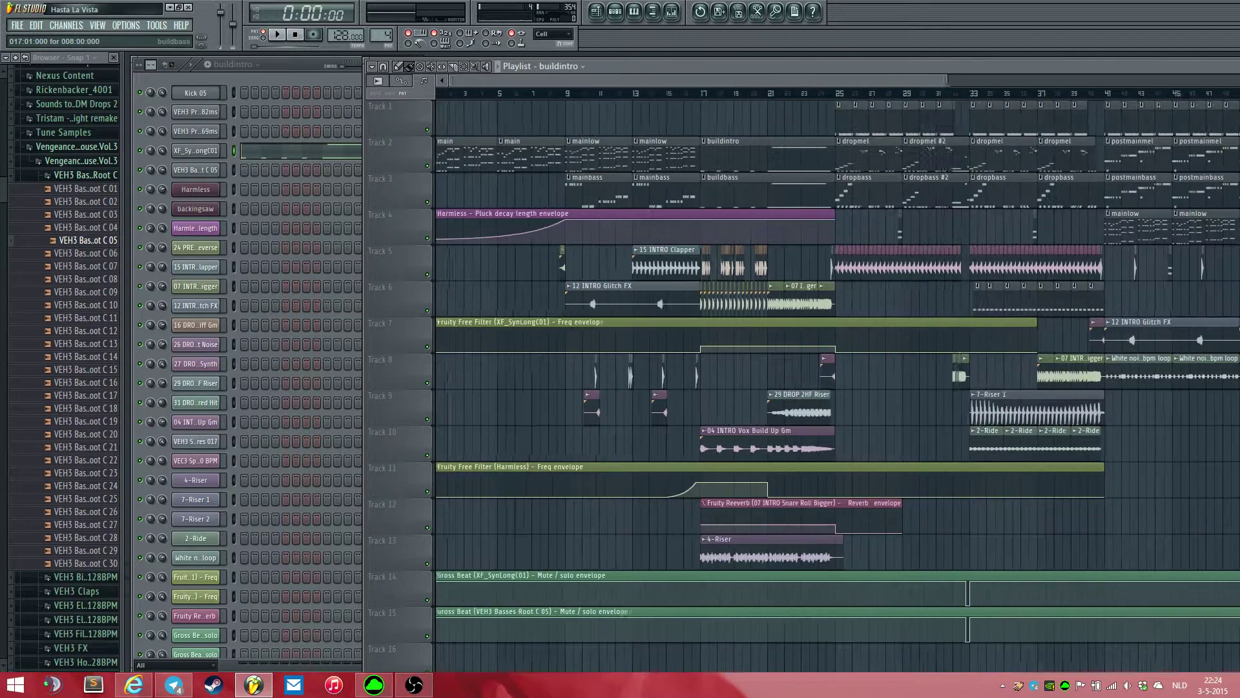
{"action": "scroll", "coordinate": [829, 155], "scroll_direction": "up", "scroll_amount": 5}
{"action": "scroll", "coordinate": [576, 155], "scroll_direction": "up", "scroll_amount": 3}
{"action": "left_click_drag", "start_coordinate": [577, 155], "coordinate": [707, 155]}
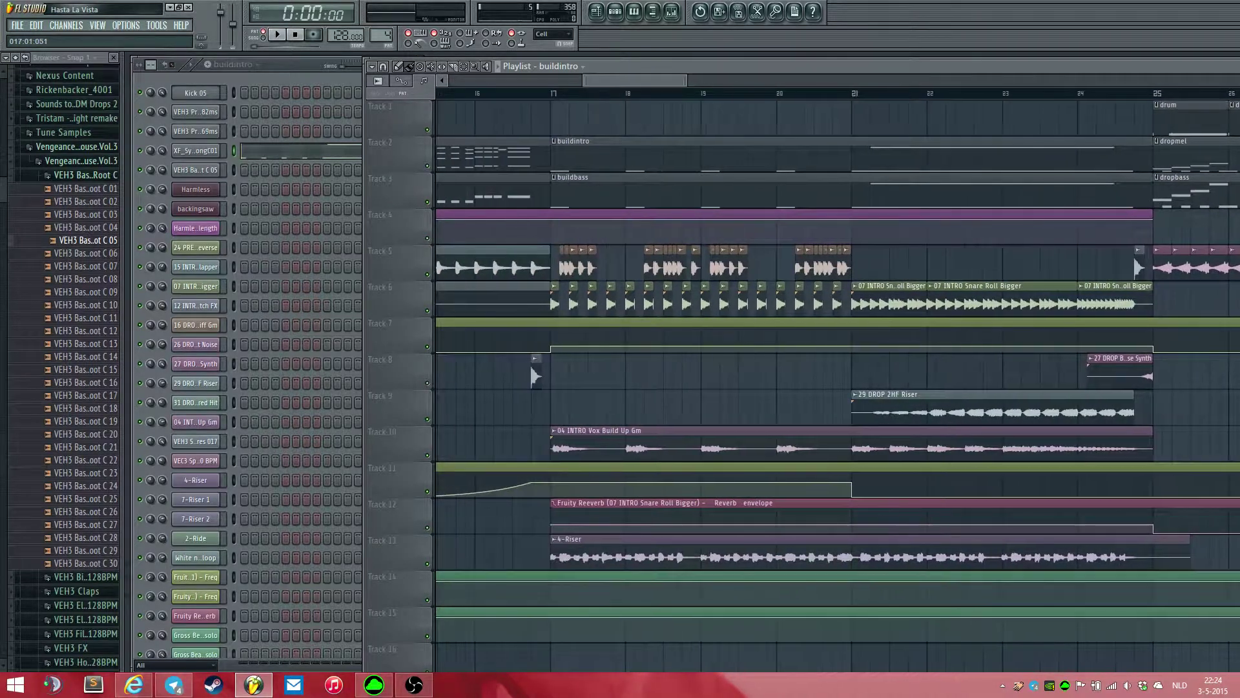
{"action": "key", "text": "l"}
{"action": "left_click", "coordinate": [704, 192]}
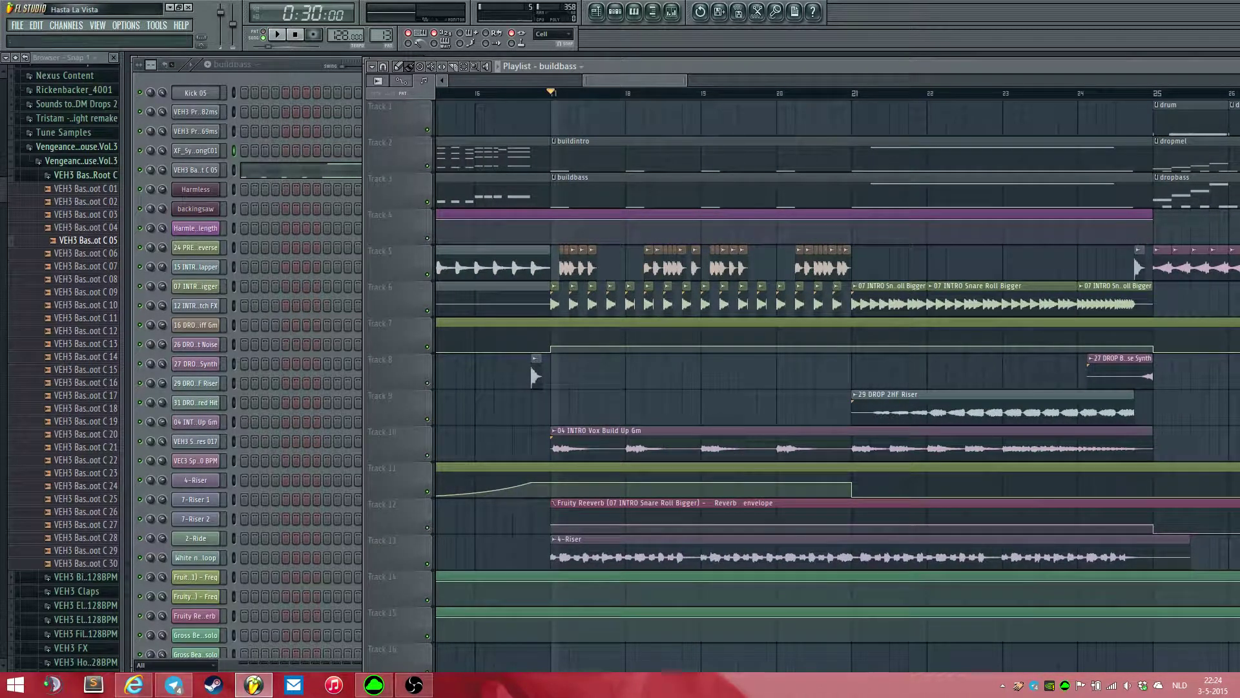
{"action": "key", "text": "l"}
{"action": "key", "text": "space"}
{"action": "key", "text": "space"}
- Place the song position at bar 25, open the sustained closing notes of buildintro in the piano roll, and audition the pattern
{"action": "left_click_drag", "start_coordinate": [651, 81], "coordinate": [693, 81]}
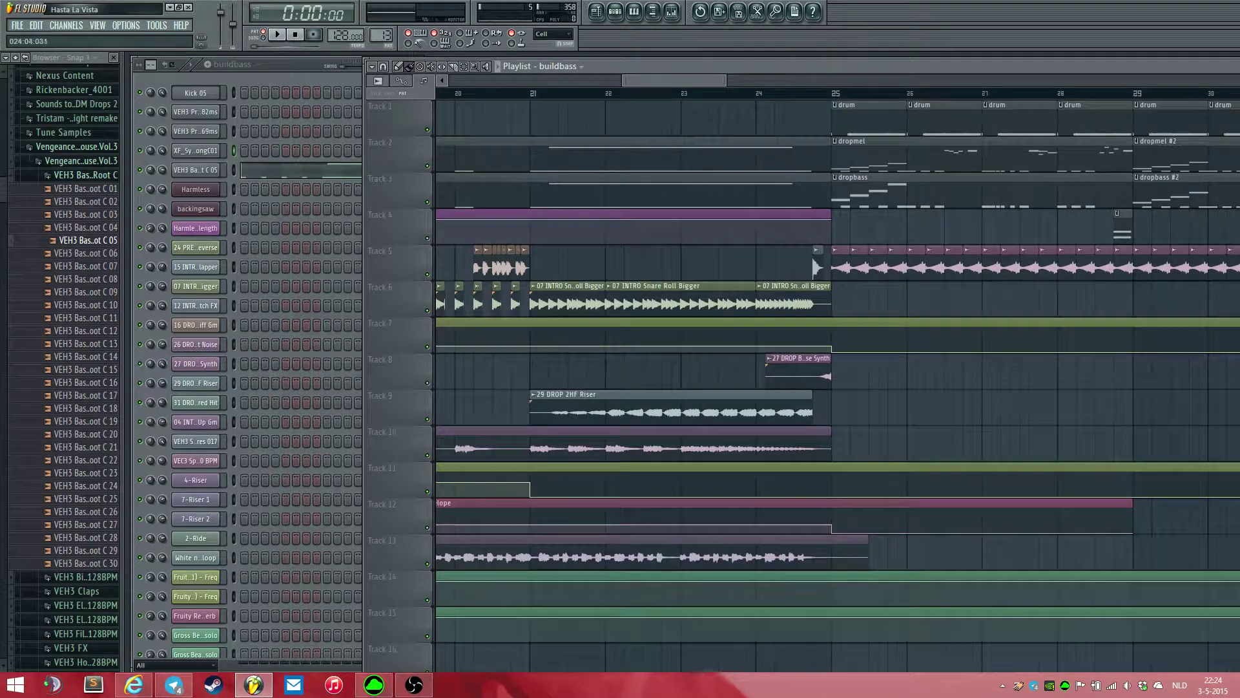
{"action": "left_click", "coordinate": [833, 93]}
{"action": "double_click", "coordinate": [795, 154]}
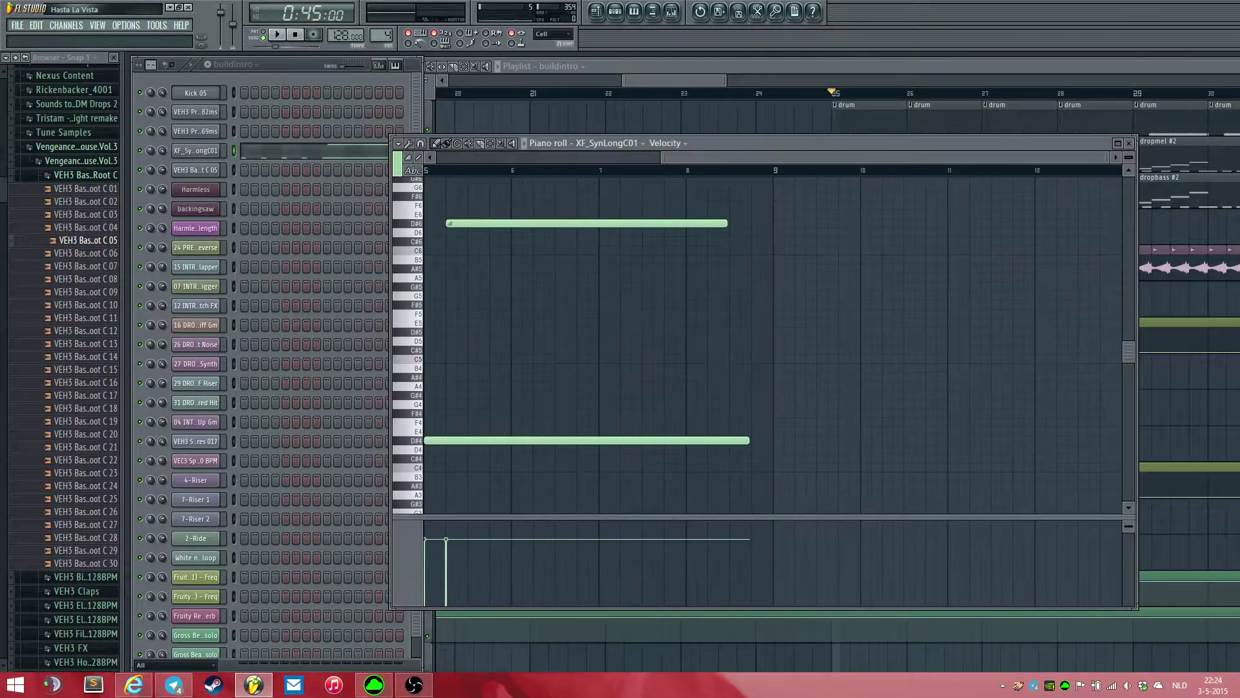
{"action": "key", "text": "l"}
{"action": "key", "text": "space"}
{"action": "key", "text": "space"}
- Return the song position to bar 17 and audition the buildintro pattern from the channel rack
{"action": "left_click_drag", "start_coordinate": [674, 81], "coordinate": [632, 80]}
{"action": "left_click", "coordinate": [557, 93]}
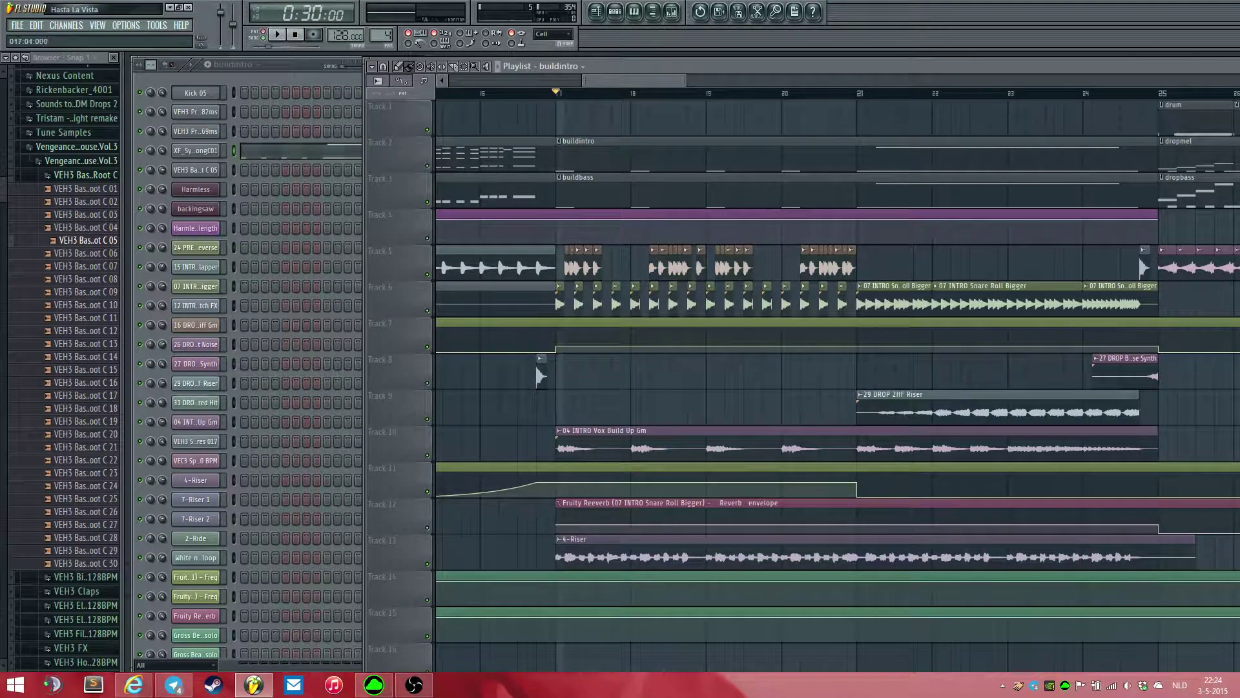
{"action": "left_click_drag", "start_coordinate": [294, 65], "coordinate": [292, 65]}
{"action": "key", "text": "l"}
{"action": "key", "text": "space"}
{"action": "key", "text": "space"}
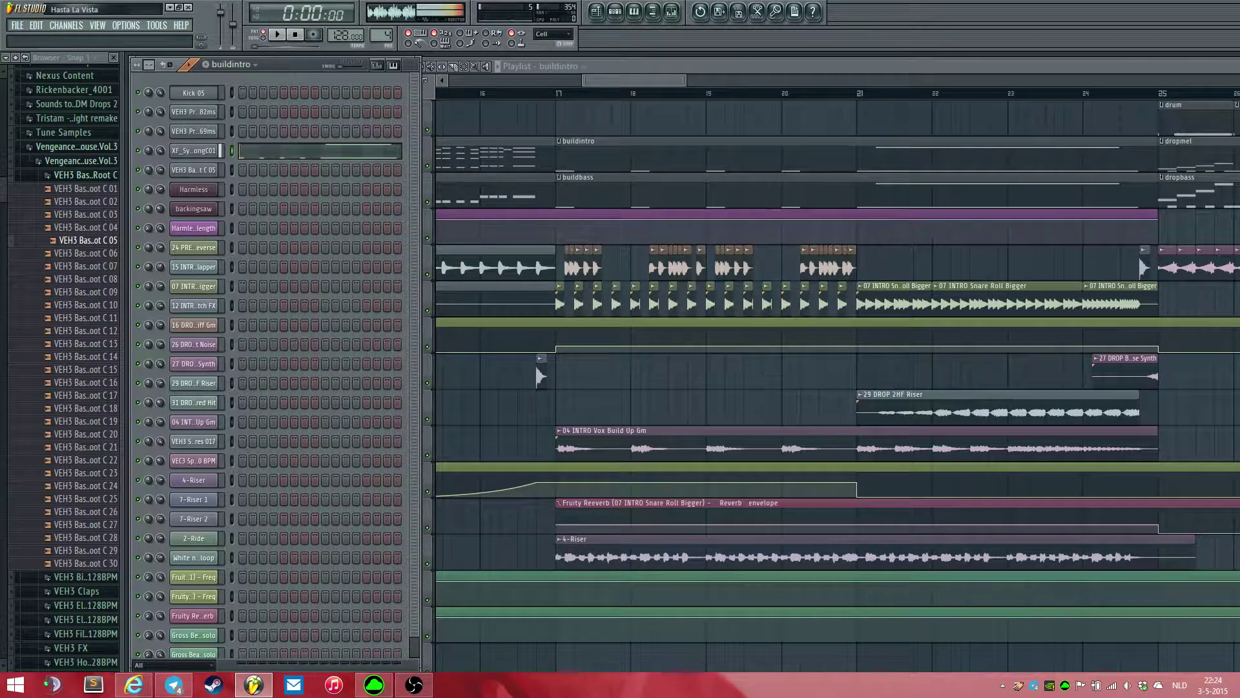
- Switch back to song playback and briefly play the full buildup from bar 17
{"action": "left_click_drag", "start_coordinate": [633, 81], "coordinate": [632, 81]}
{"action": "key", "text": "l"}
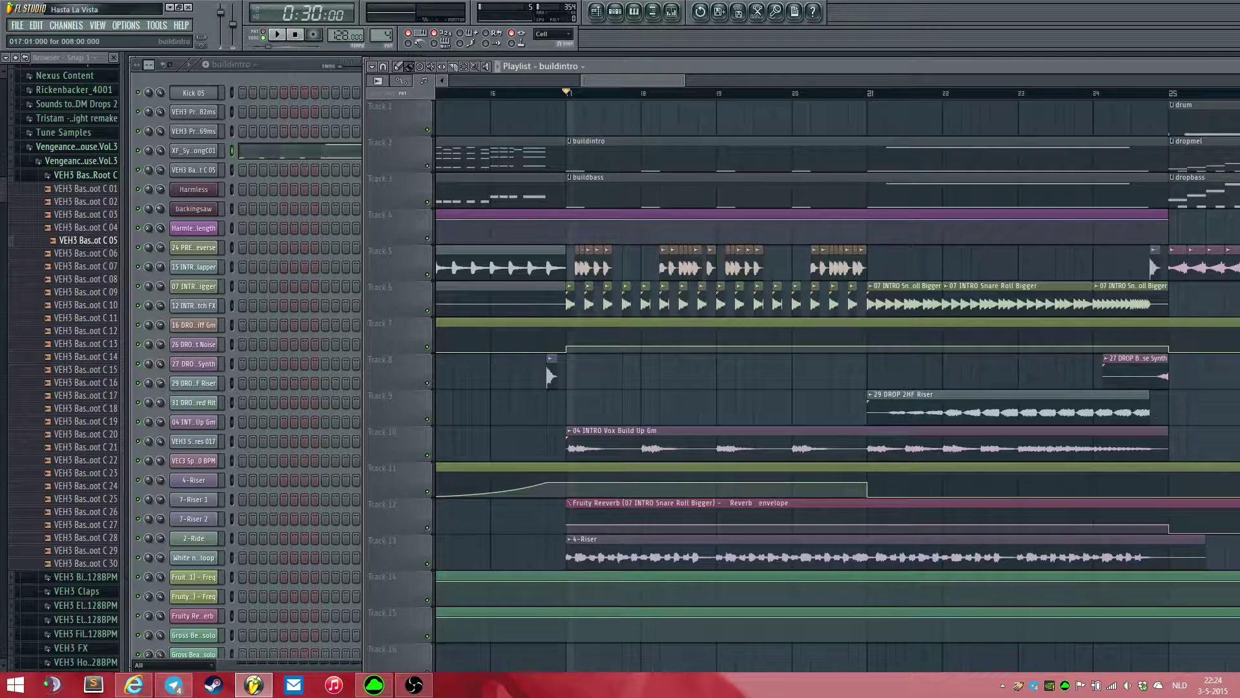
{"action": "key", "text": "space"}
{"action": "key", "text": "space"}
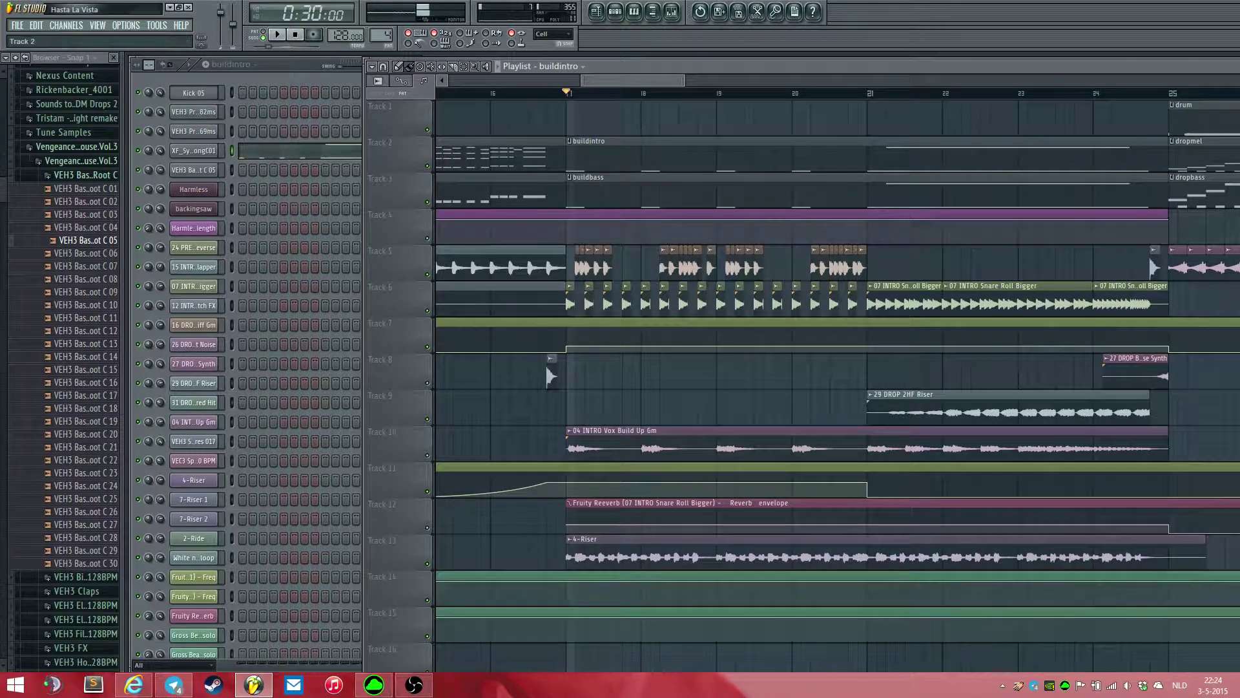
- Play the buildup from bar 17 with only playlist tracks 2, 3 and 7 audible, and unmute all tracks again
{"action": "right_click", "coordinate": [427, 166]}
{"action": "right_click", "coordinate": [427, 202]}
{"action": "left_click", "coordinate": [427, 347]}
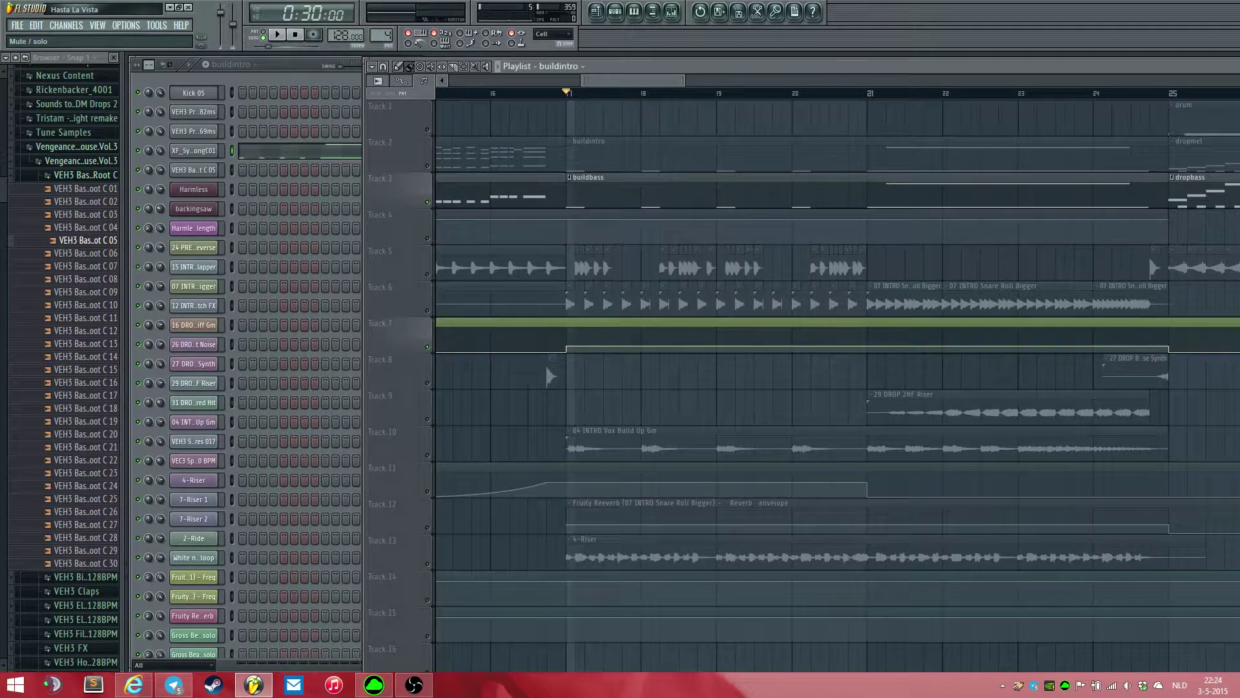
{"action": "left_click", "coordinate": [427, 166]}
{"action": "key", "text": "space"}
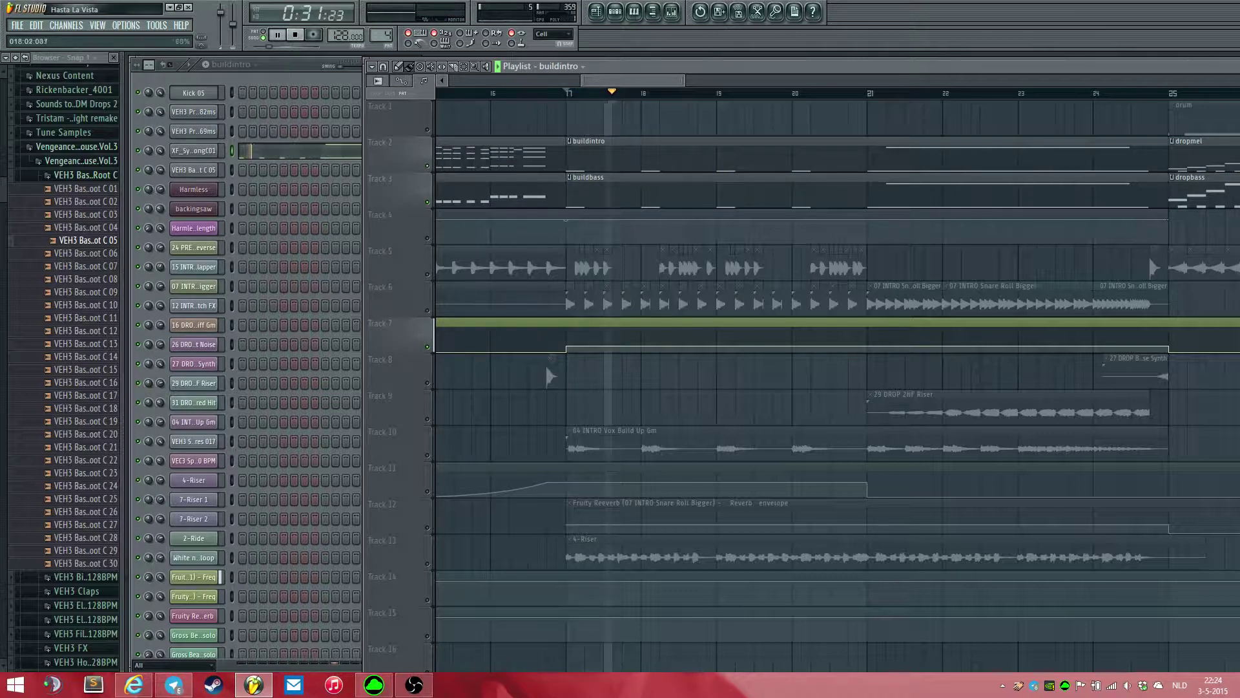
{"action": "key", "text": "space"}
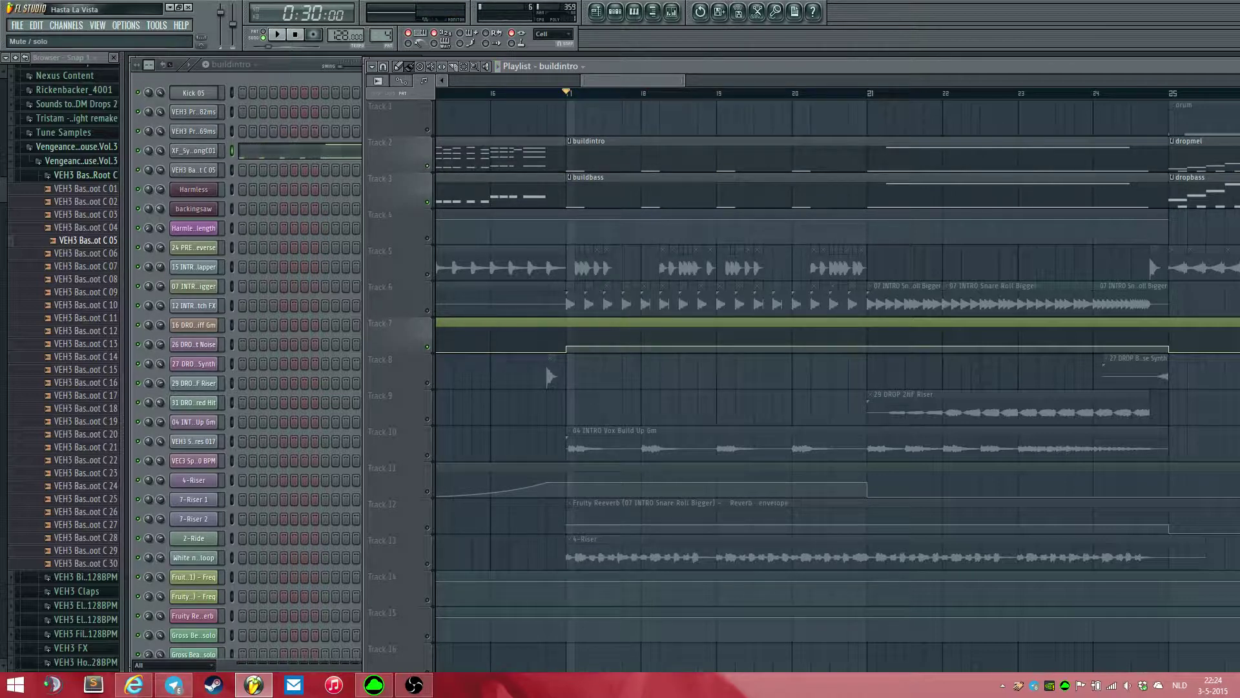
{"action": "right_click", "coordinate": [427, 202]}
{"action": "right_click", "coordinate": [427, 202]}
- Place the play position at bar 20 and leave only playlist tracks 2, 3 and 7 audible
{"action": "mouse_move", "coordinate": [646, 81]}
{"action": "left_mouse_down"}
{"action": "mouse_move", "coordinate": [695, 81]}
{"action": "mouse_move", "coordinate": [638, 81]}
{"action": "mouse_move", "coordinate": [663, 81]}
{"action": "mouse_move", "coordinate": [652, 80]}
{"action": "left_mouse_up"}
{"action": "scroll", "coordinate": [543, 300], "scroll_direction": "up", "scroll_amount": 5}
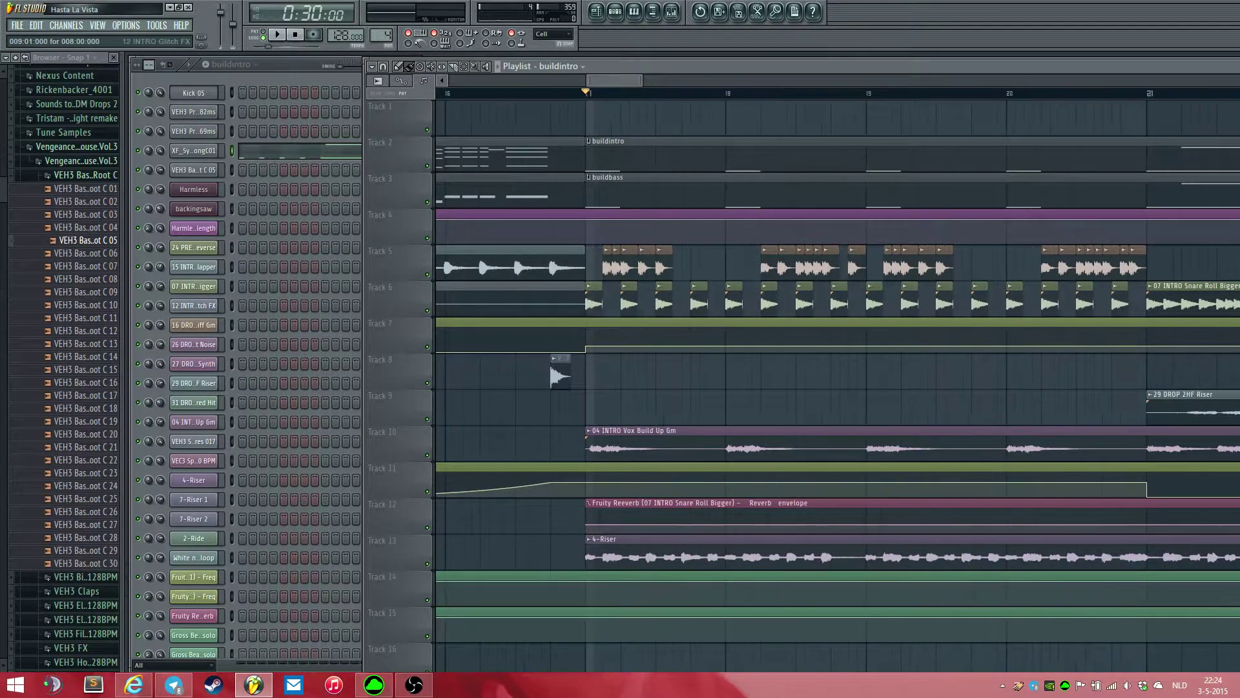
{"action": "scroll", "coordinate": [543, 301], "scroll_direction": "down", "scroll_amount": 7}
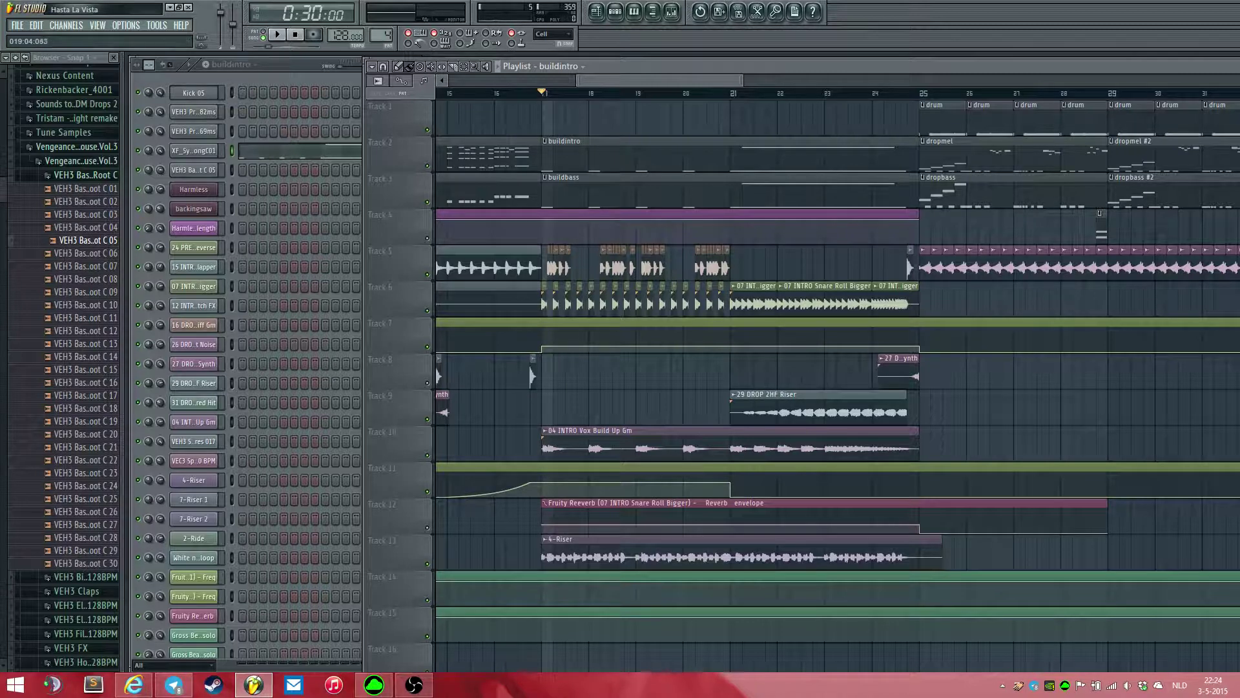
{"action": "left_click", "coordinate": [682, 93]}
{"action": "right_click", "coordinate": [427, 166]}
{"action": "left_click", "coordinate": [427, 202]}
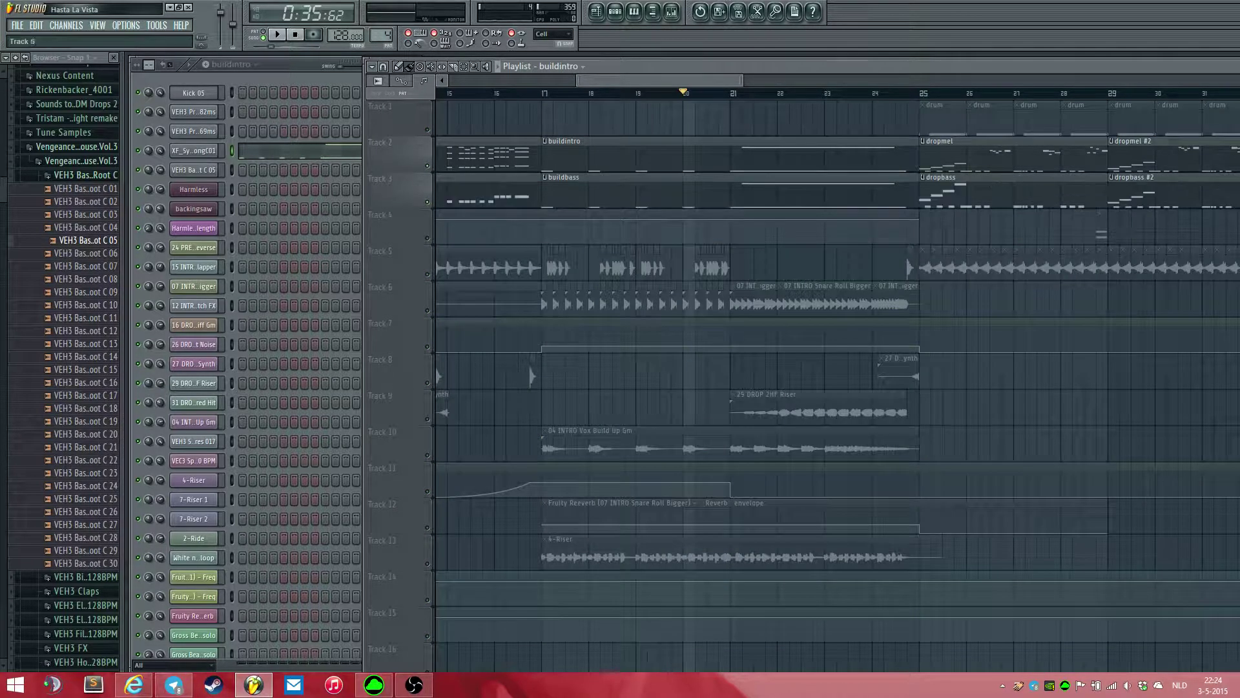
{"action": "left_click", "coordinate": [427, 347]}
- Play the isolated buildup from bar 20 into bar 24, following its notes toward the drop
{"action": "key", "text": "space"}
{"action": "scroll", "coordinate": [540, 157], "scroll_direction": "right", "scroll_amount": 2}
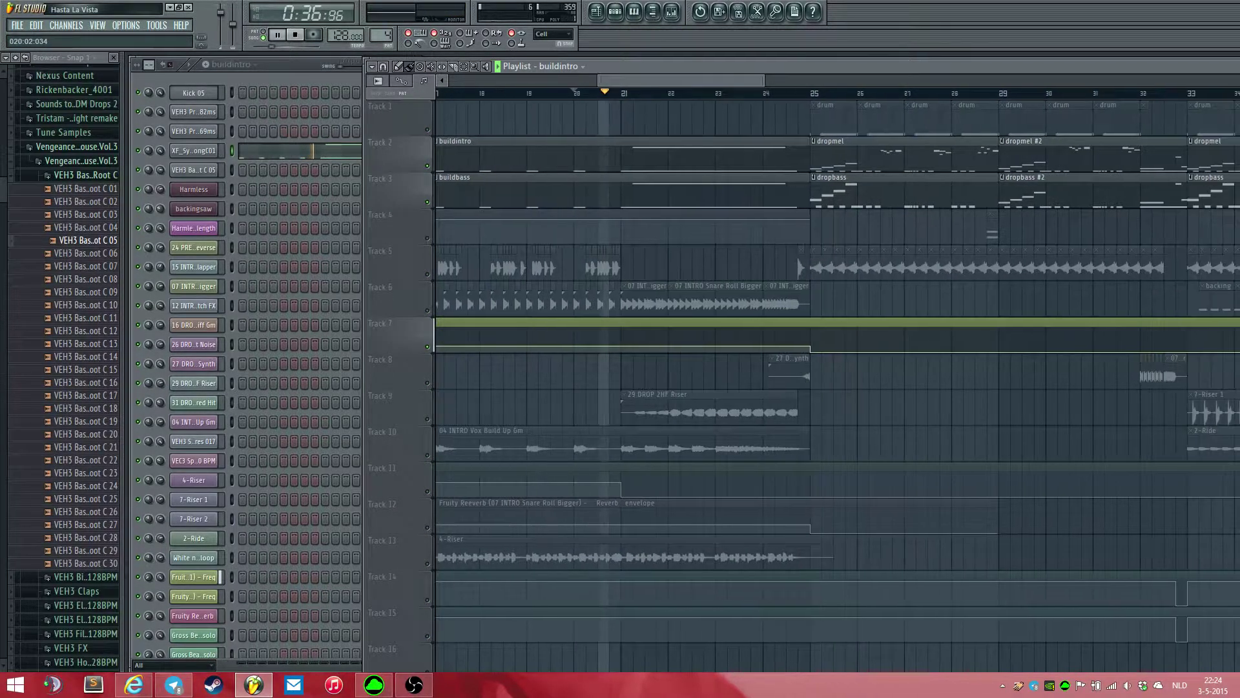
{"action": "scroll", "coordinate": [540, 157], "scroll_direction": "up", "scroll_amount": 3}
{"action": "left_click_drag", "start_coordinate": [636, 81], "coordinate": [672, 80]}
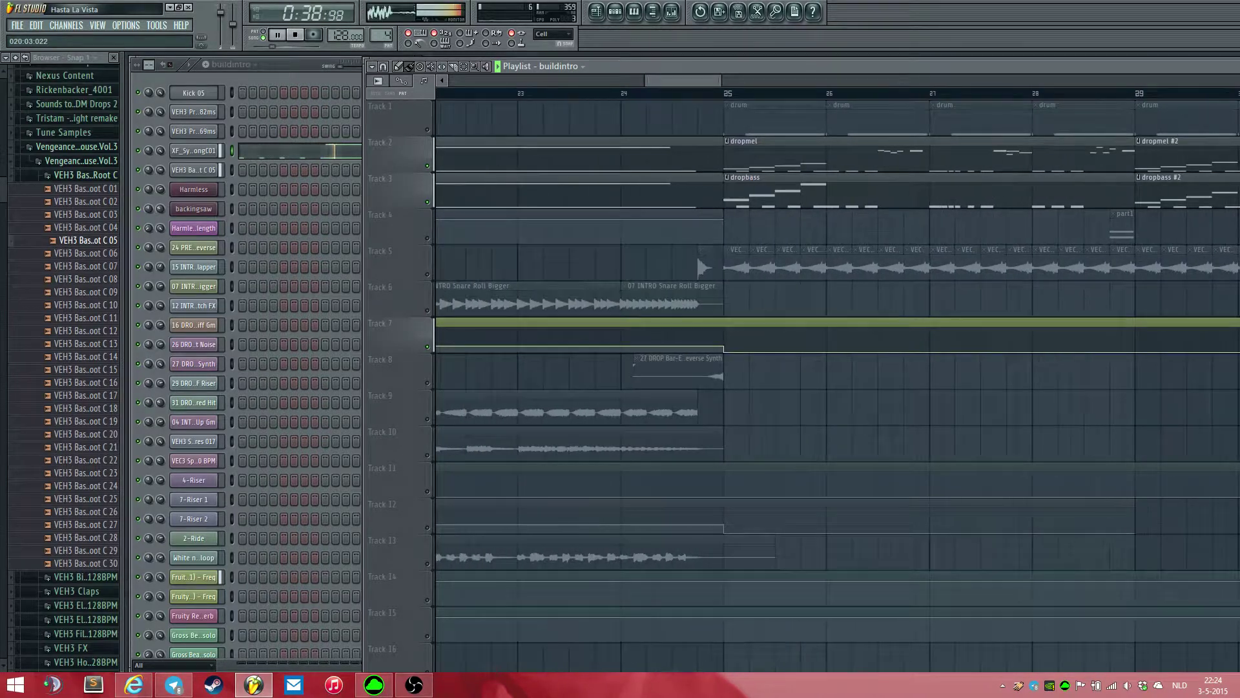
{"action": "scroll", "coordinate": [630, 259], "scroll_direction": "down", "scroll_amount": 5}
{"action": "scroll", "coordinate": [630, 259], "scroll_direction": "up", "scroll_amount": 4}
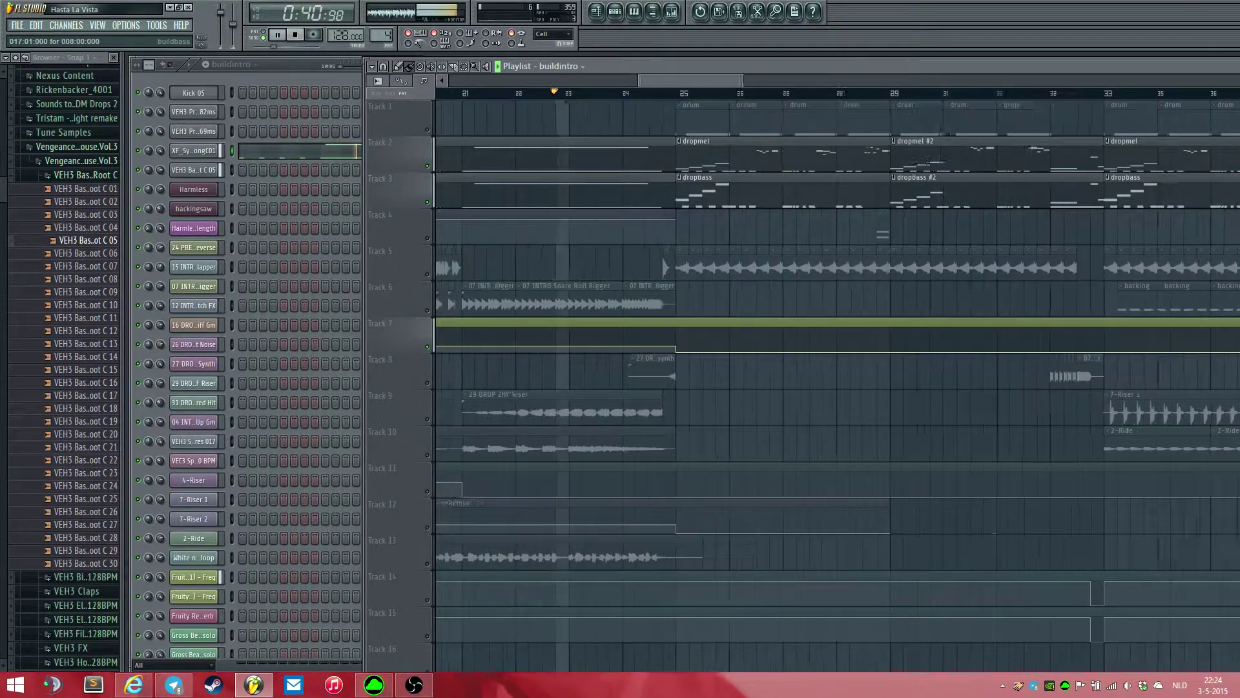
{"action": "scroll", "coordinate": [630, 258], "scroll_direction": "up", "scroll_amount": 2}
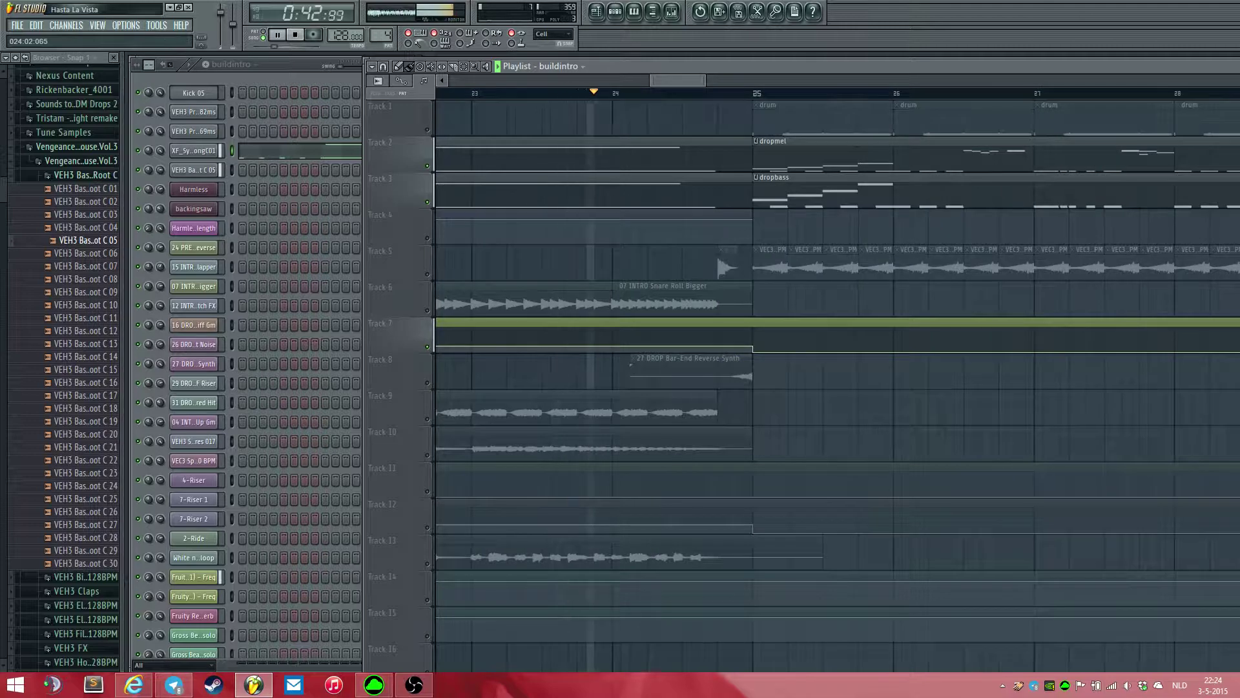
{"action": "key", "text": "space"}
- Audition the end of bar 24 just before the drop in several short bursts
{"action": "key", "text": "space"}
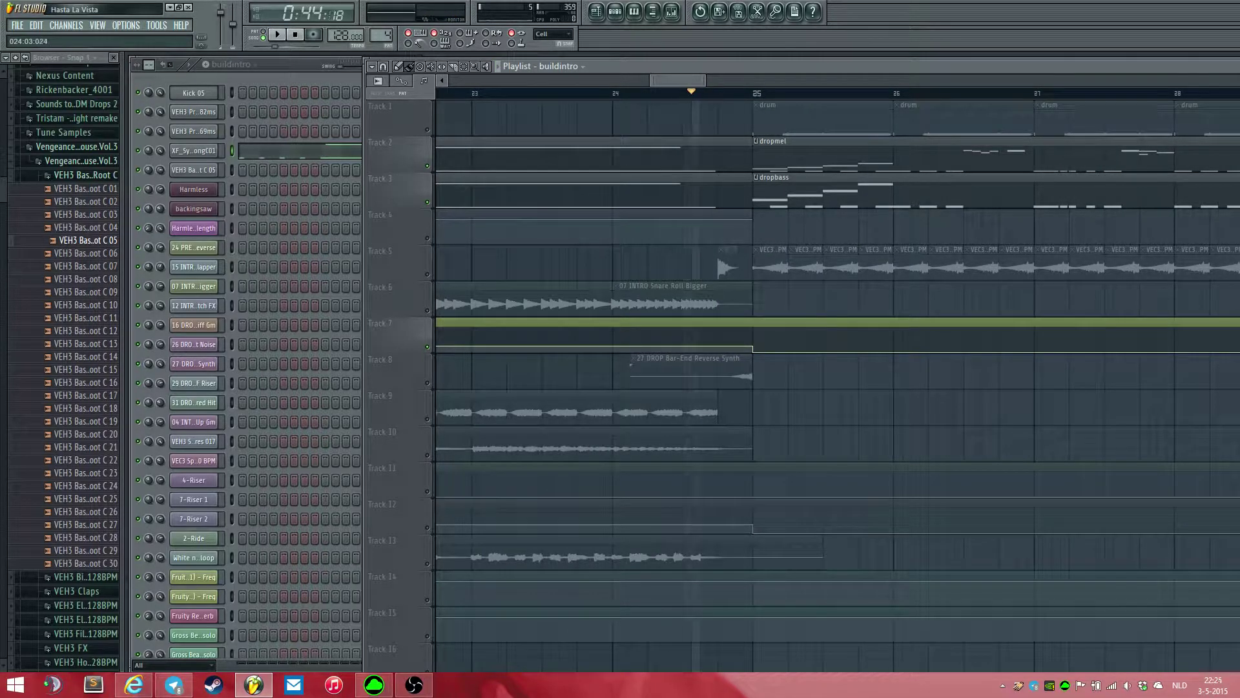
{"action": "key", "text": "space"}
{"action": "key", "text": "space"}
{"action": "key", "text": "space"}
{"action": "key", "text": "space"}
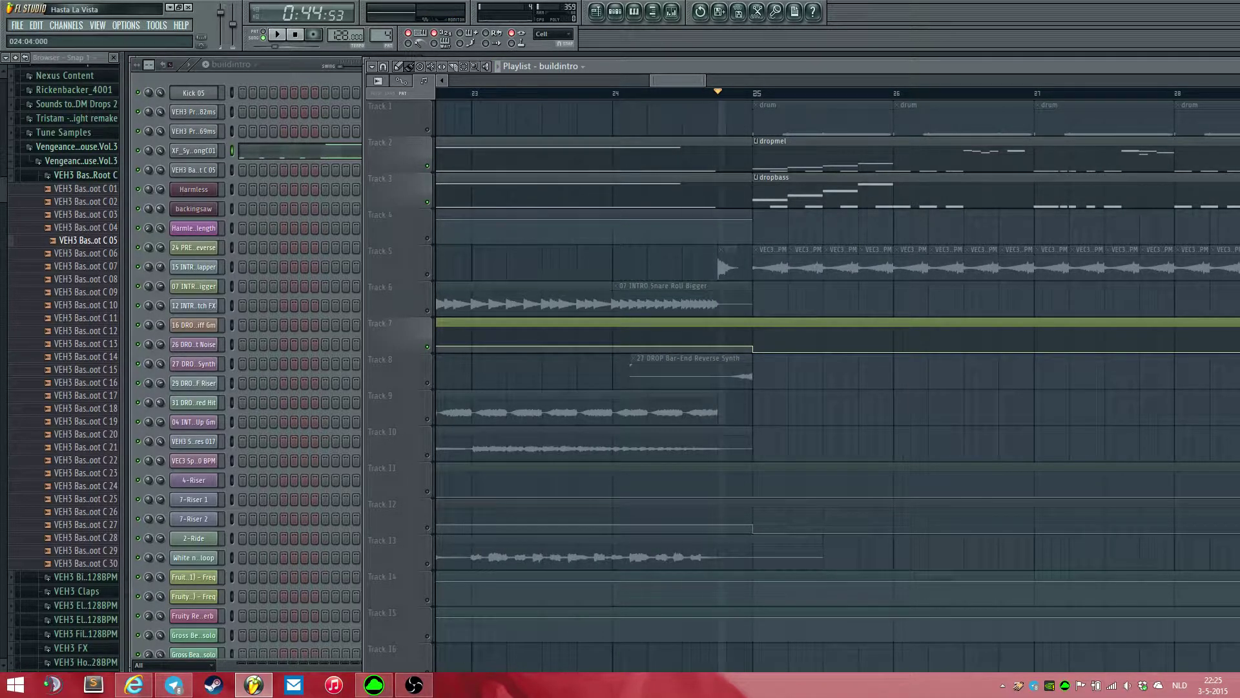
- Select the Fruity Free Filter (XF_SynLongC01) frequency envelope and trace its buildup section with the play position, from bar 17 to bar 25
{"action": "scroll", "coordinate": [572, 265], "scroll_direction": "down", "scroll_amount": 5}
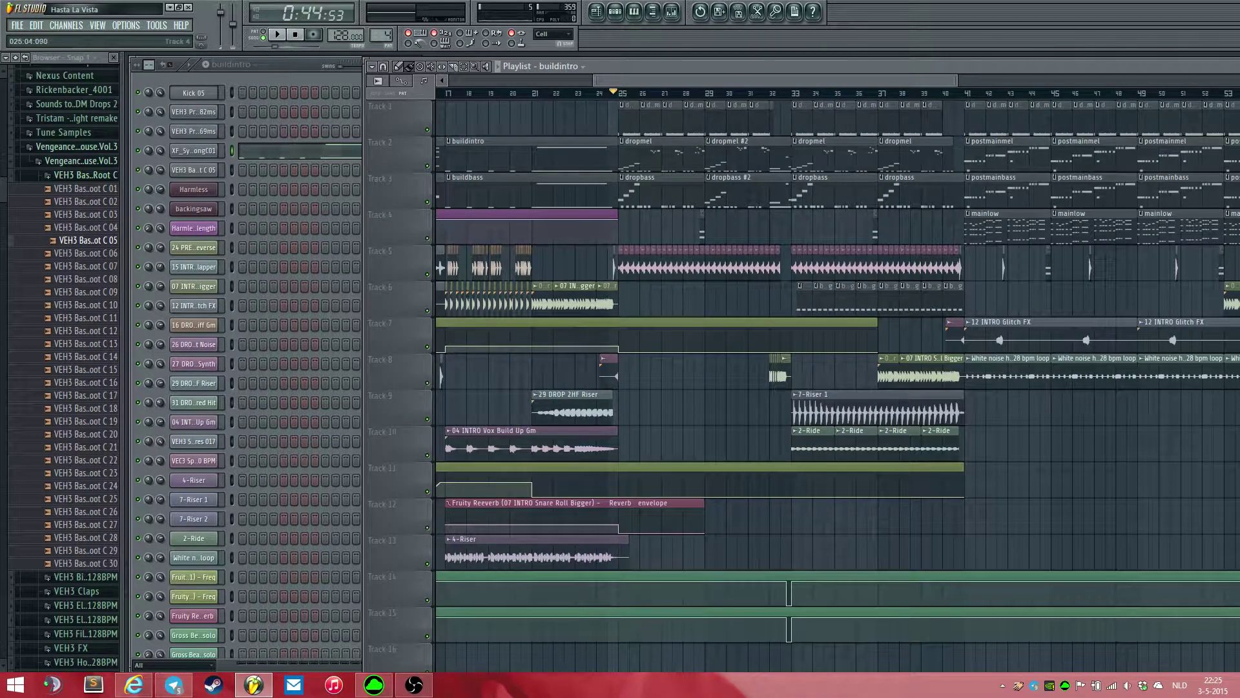
{"action": "left_click", "coordinate": [560, 332]}
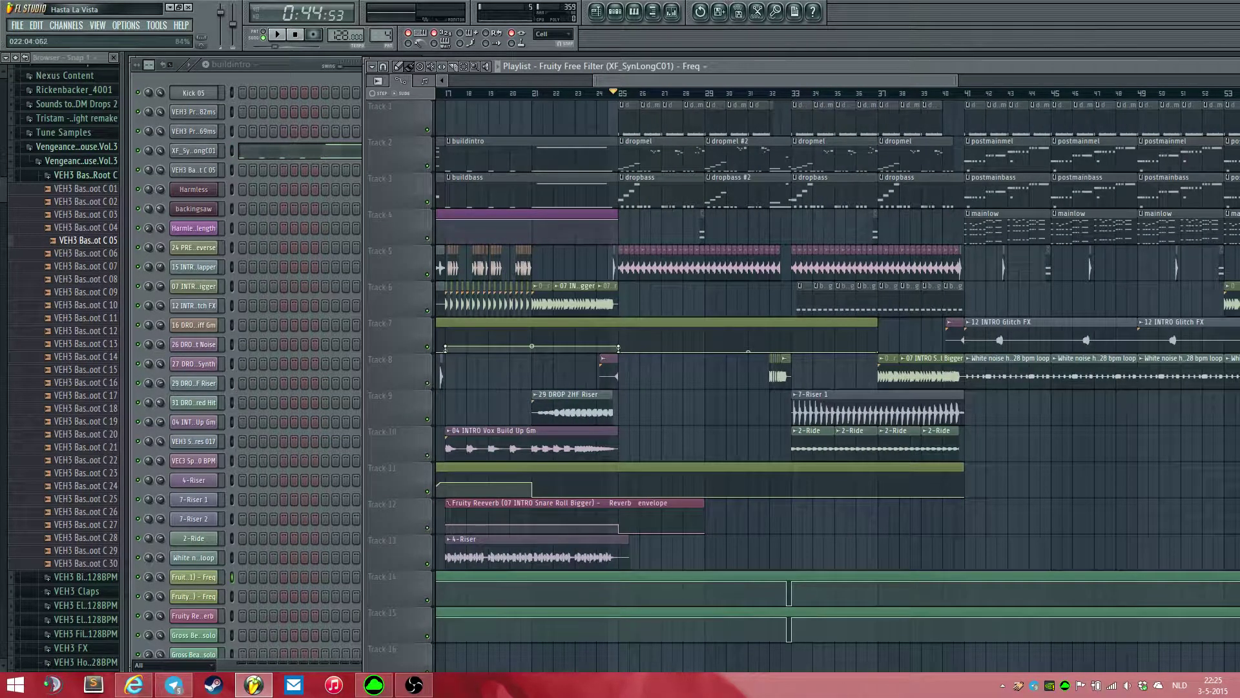
{"action": "left_click_drag", "start_coordinate": [663, 81], "coordinate": [641, 80]}
{"action": "left_click", "coordinate": [507, 93]}
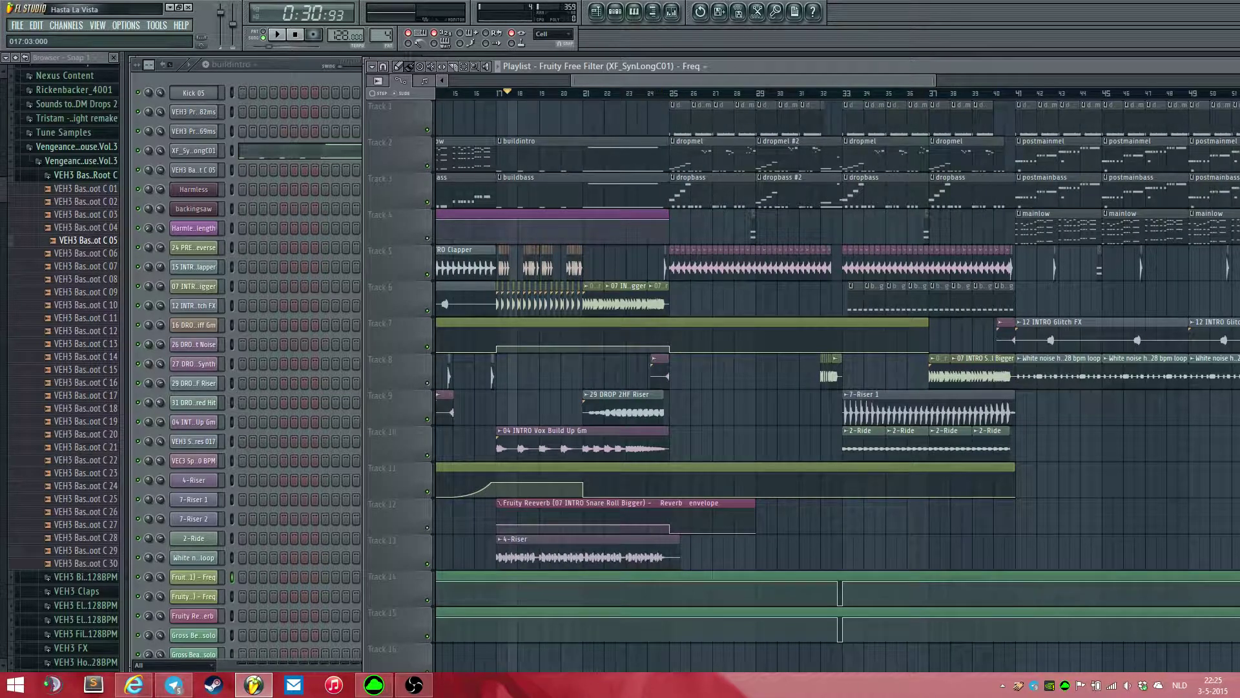
{"action": "left_click", "coordinate": [498, 93]}
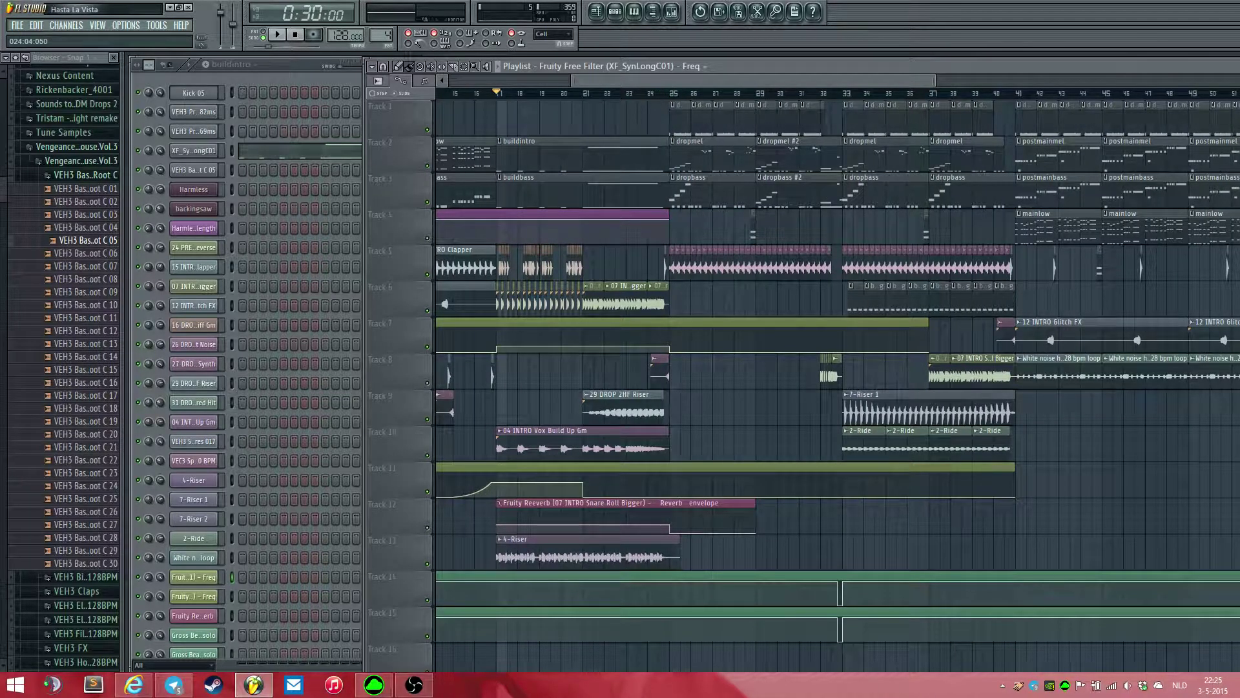
{"action": "left_click", "coordinate": [668, 93]}
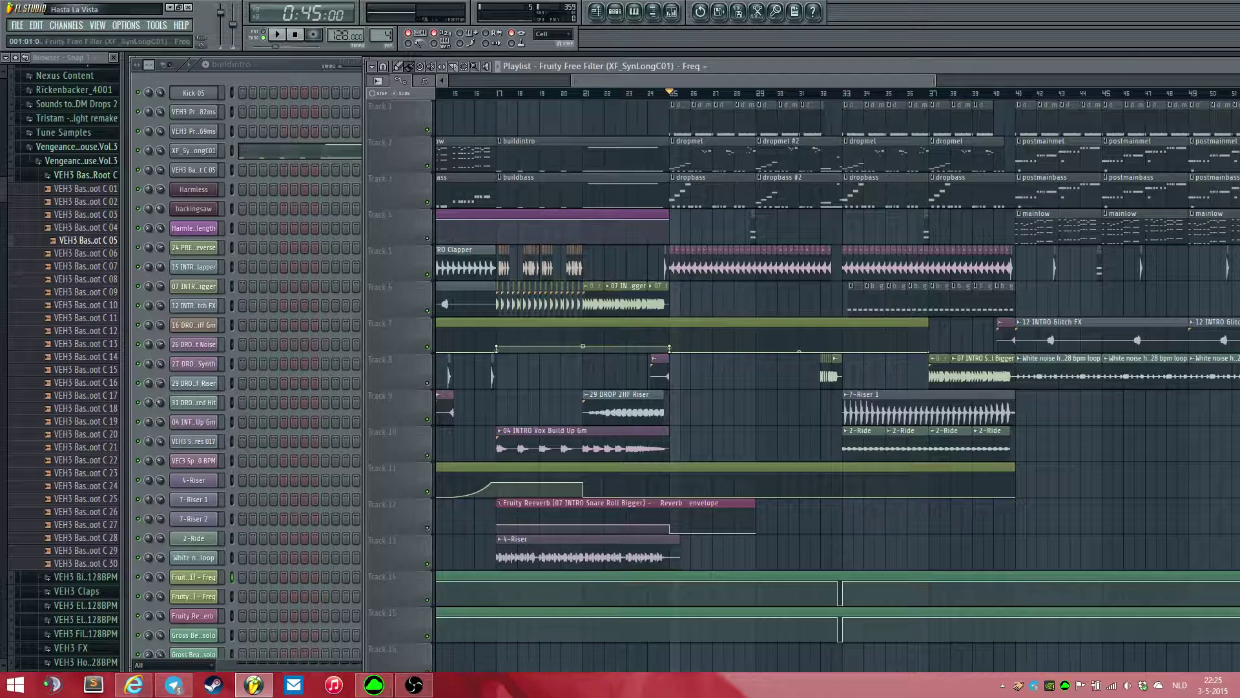
- Place the play position at bar 9, select the mainbass pattern on track 3 and play it on its own
{"action": "scroll", "coordinate": [648, 362], "scroll_direction": "down", "scroll_amount": 4}
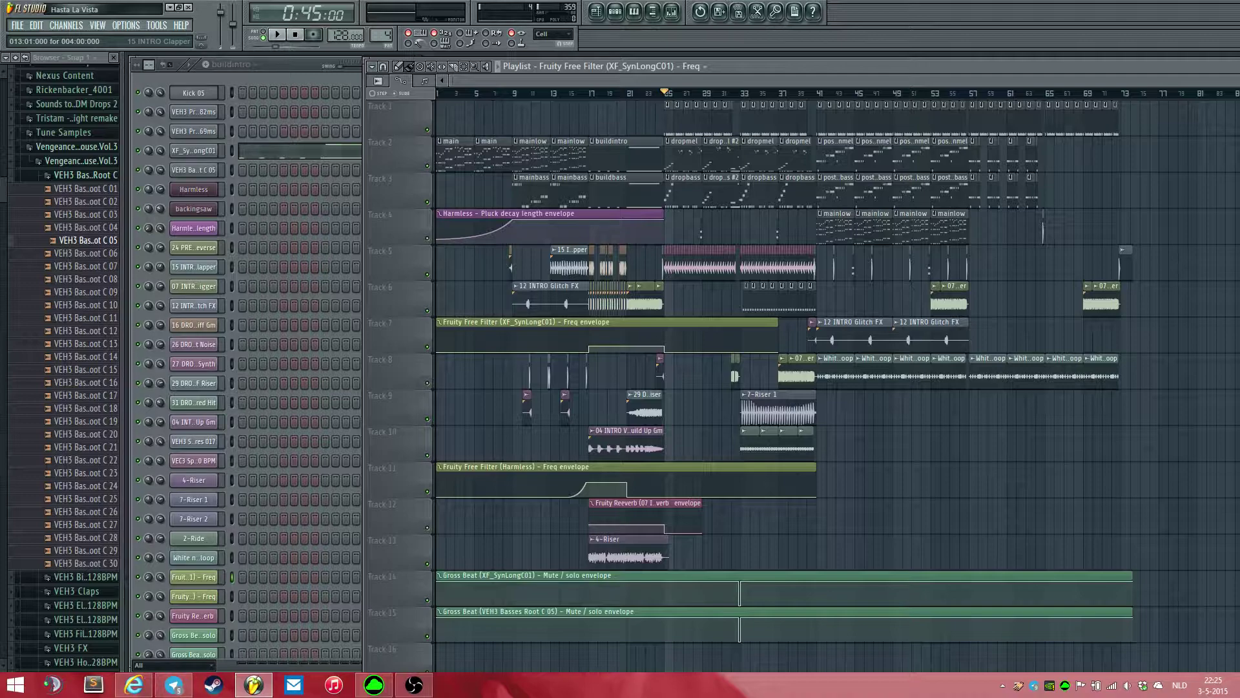
{"action": "scroll", "coordinate": [624, 120], "scroll_direction": "up", "scroll_amount": 4}
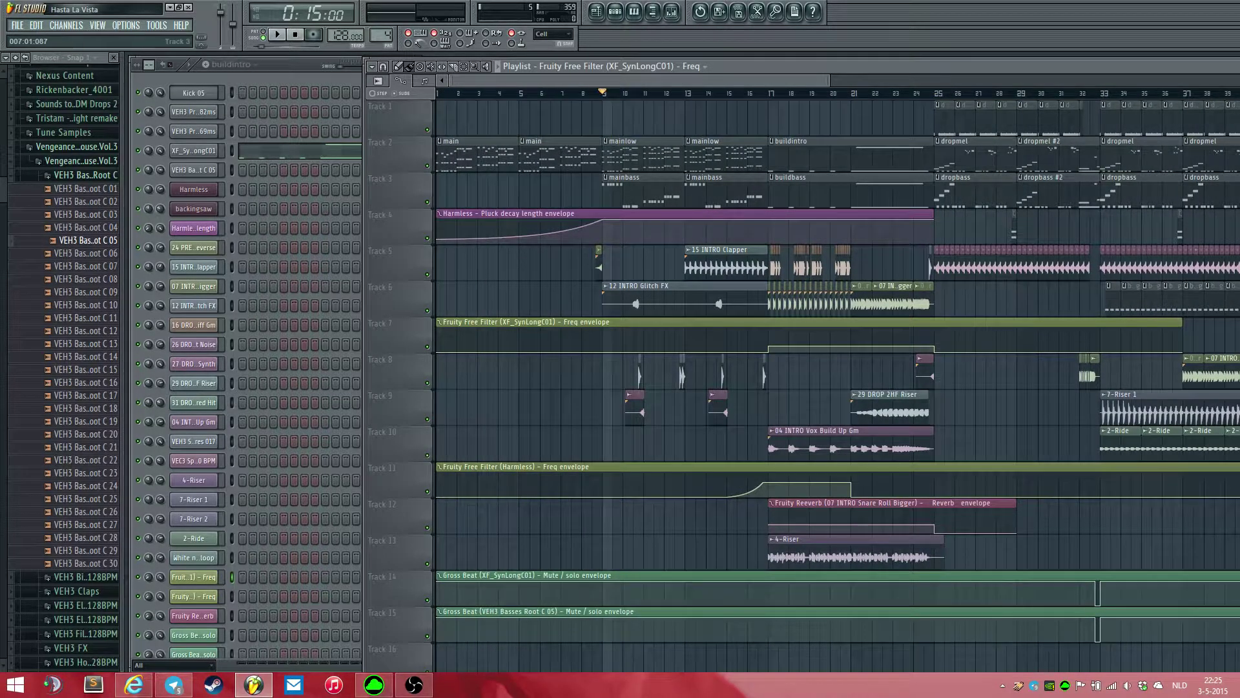
{"action": "scroll", "coordinate": [743, 187], "scroll_direction": "up", "scroll_amount": 3}
{"action": "left_click", "coordinate": [801, 189]}
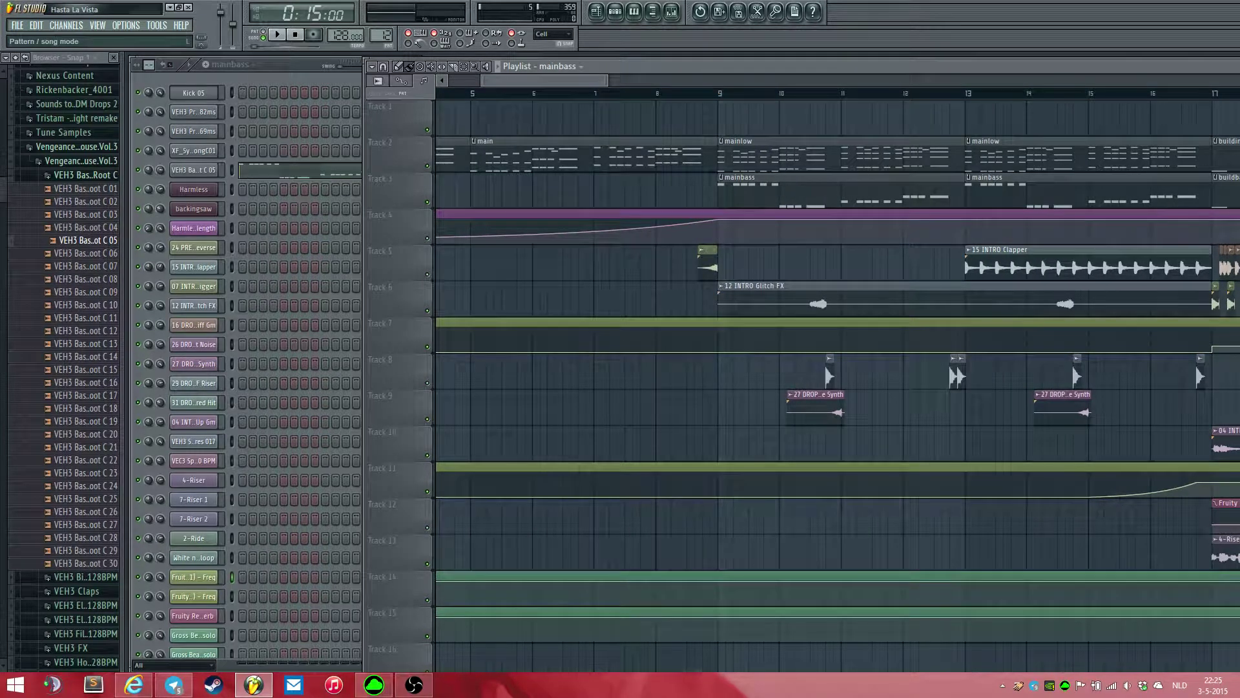
{"action": "left_click", "coordinate": [260, 35]}
{"action": "key", "text": "space"}
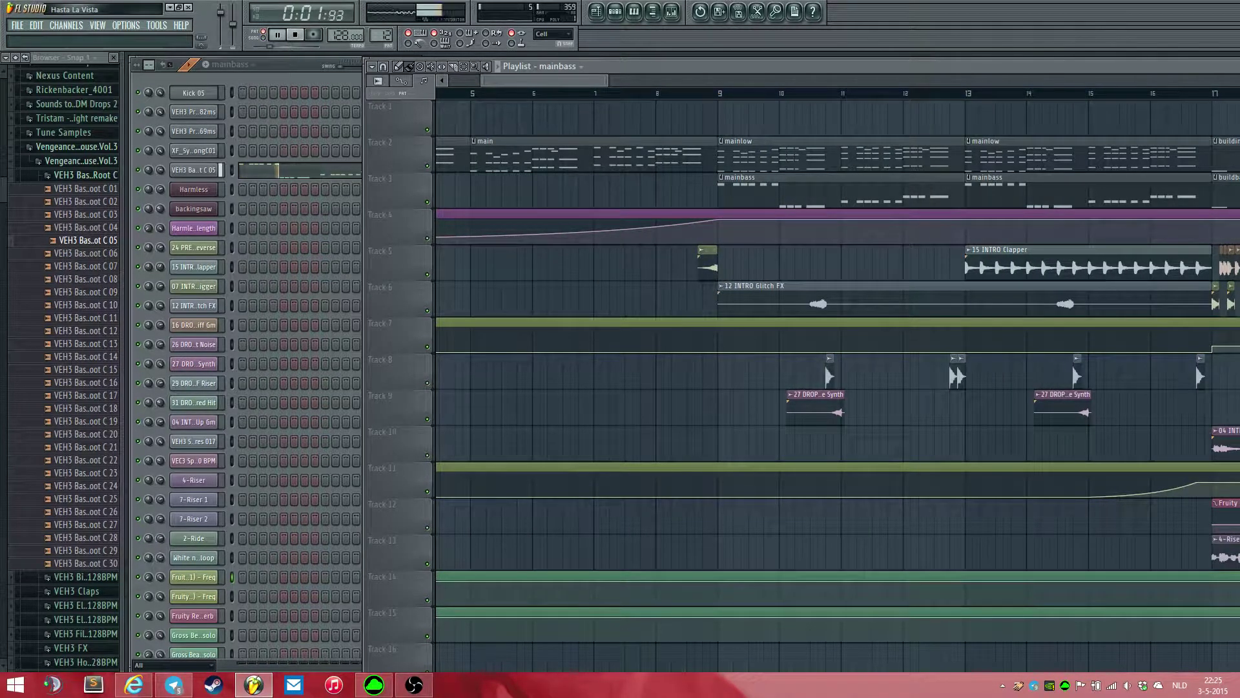
- Play the full arrangement from bar 9 into bar 16, following the mainlow and mainbass sections toward the buildup
{"action": "mouse_move", "coordinate": [544, 80]}
{"action": "left_mouse_down"}
{"action": "mouse_move", "coordinate": [602, 93]}
{"action": "mouse_move", "coordinate": [545, 81]}
{"action": "mouse_move", "coordinate": [563, 81]}
{"action": "left_mouse_up"}
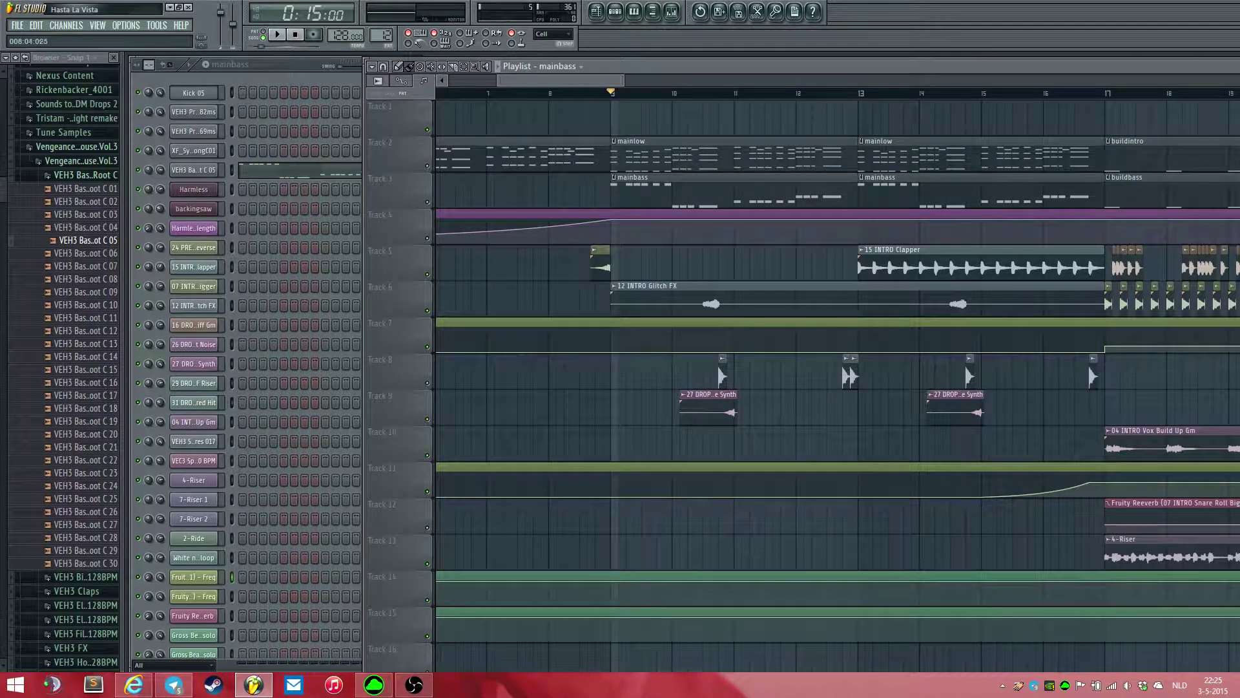
{"action": "key", "text": "space"}
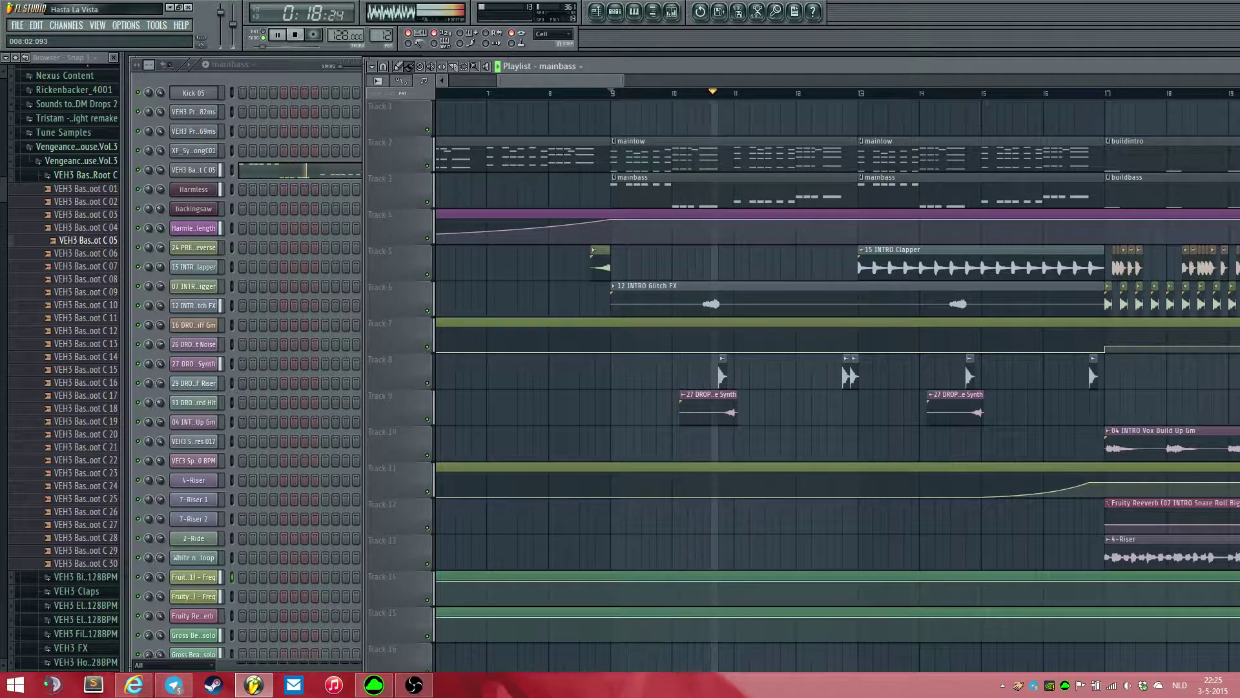
{"action": "left_click_drag", "start_coordinate": [558, 80], "coordinate": [606, 81]}
{"action": "scroll", "coordinate": [609, 264], "scroll_direction": "down", "scroll_amount": 2}
{"action": "scroll", "coordinate": [596, 263], "scroll_direction": "up", "scroll_amount": 2}
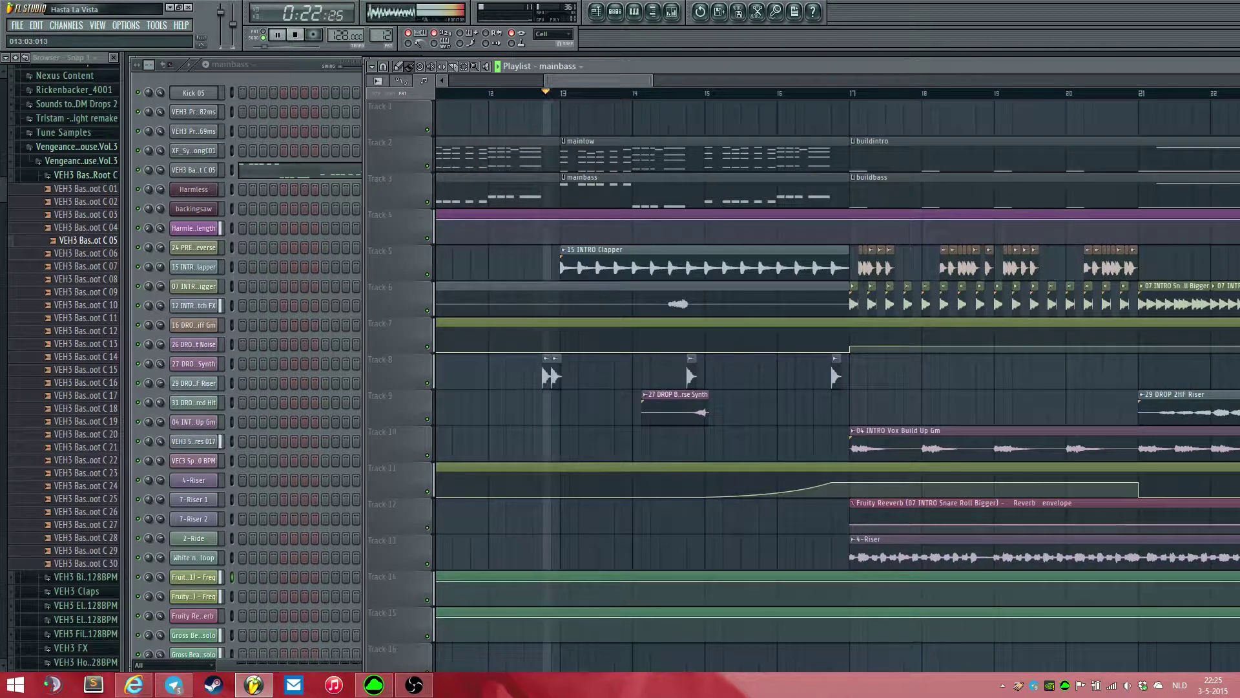
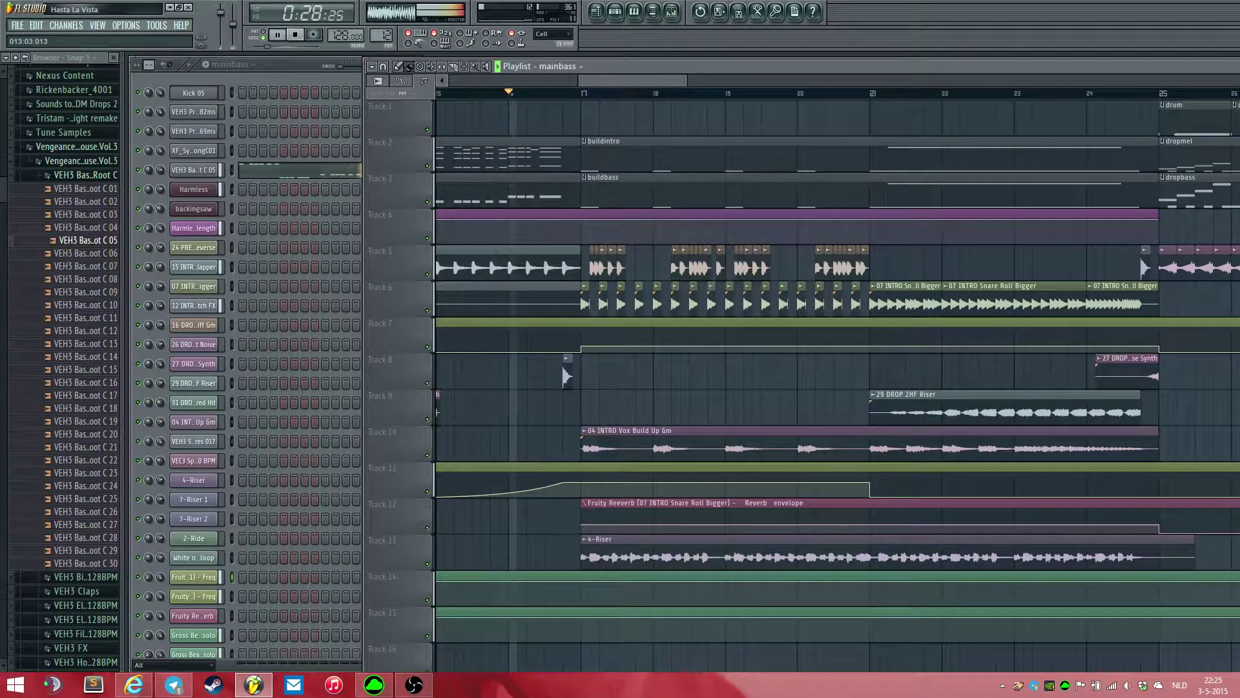
{"action": "key", "text": "space"}
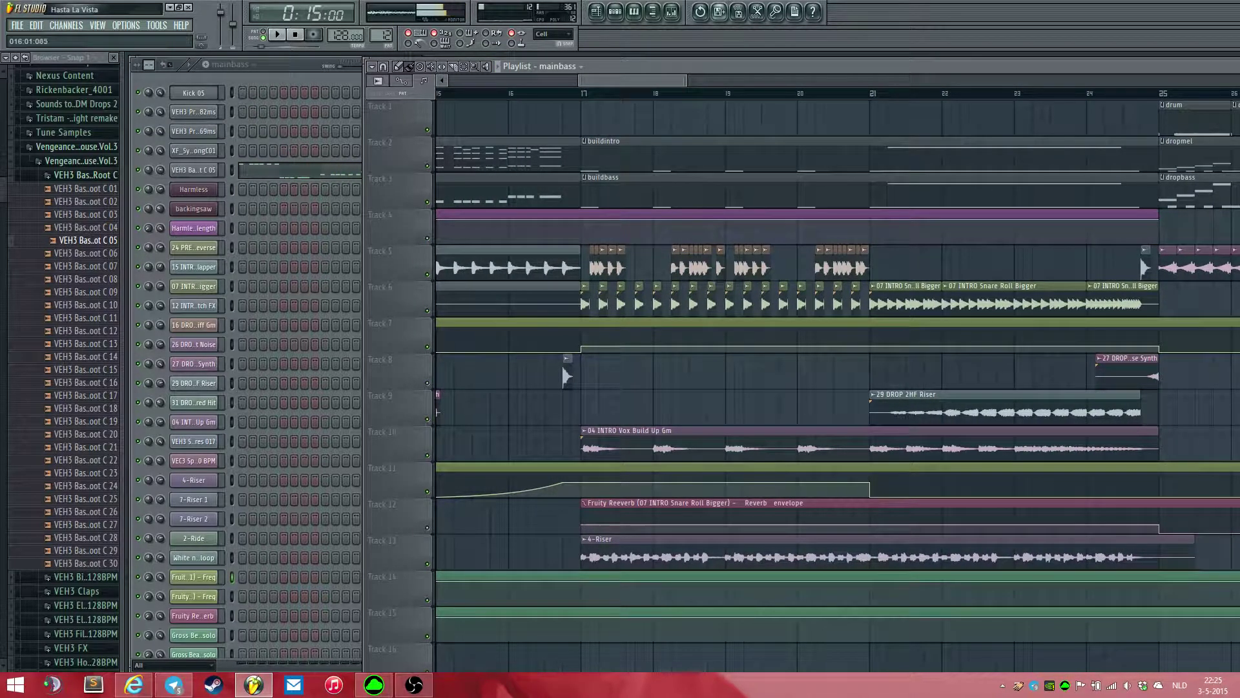
- Select the Fruity Free Filter (Harmless) frequency envelope and play the arrangement from bar 16 through the start of the buildup
{"action": "left_click_drag", "start_coordinate": [463, 93], "coordinate": [537, 93]}
{"action": "scroll", "coordinate": [491, 479], "scroll_direction": "down", "scroll_amount": 3}
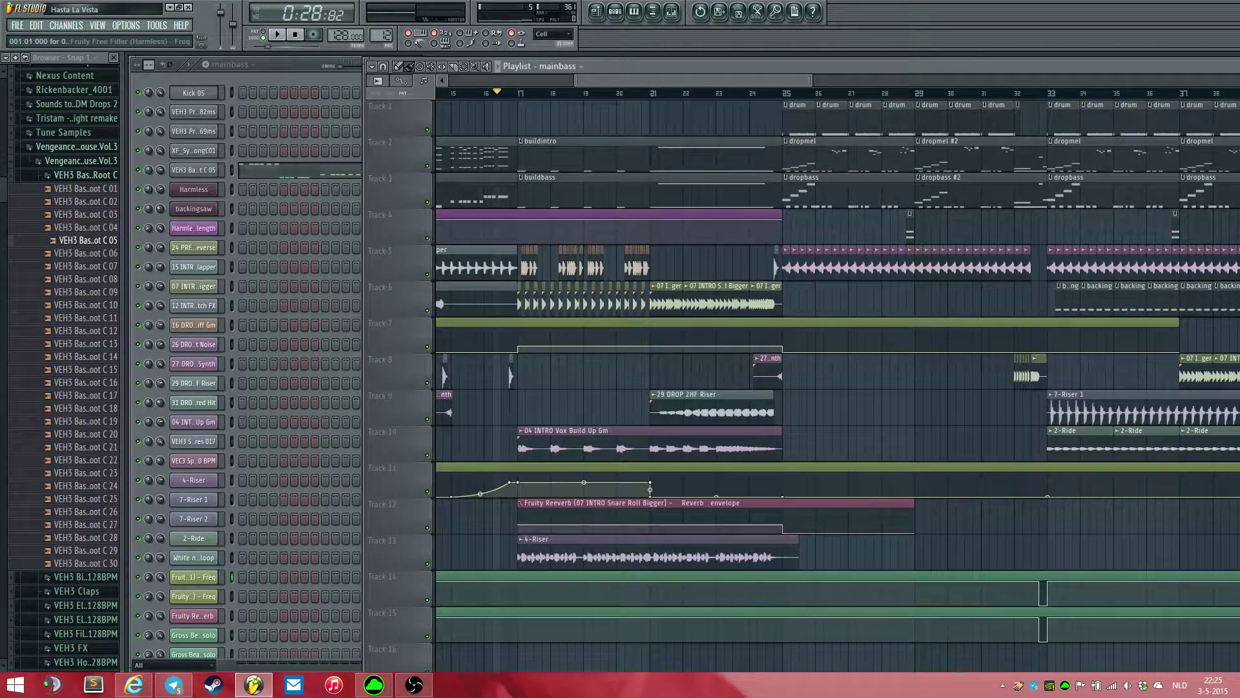
{"action": "left_click", "coordinate": [555, 482]}
{"action": "key", "text": "space"}
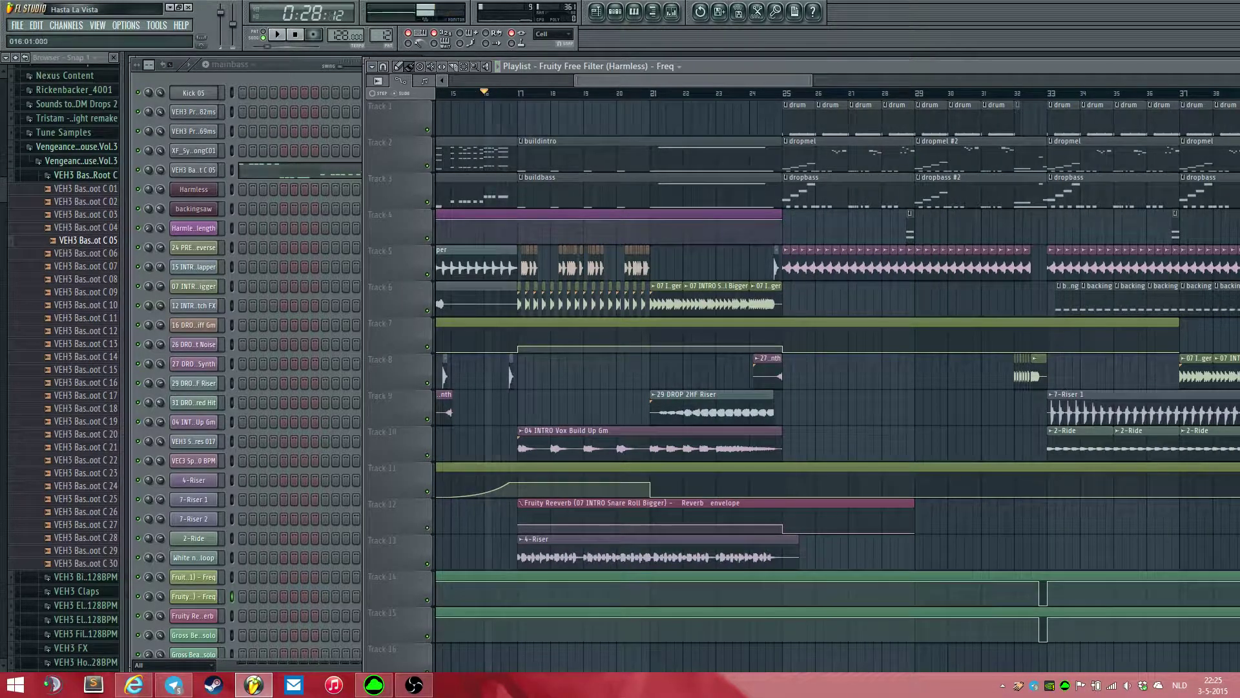
{"action": "scroll", "coordinate": [585, 481], "scroll_direction": "up", "scroll_amount": 3}
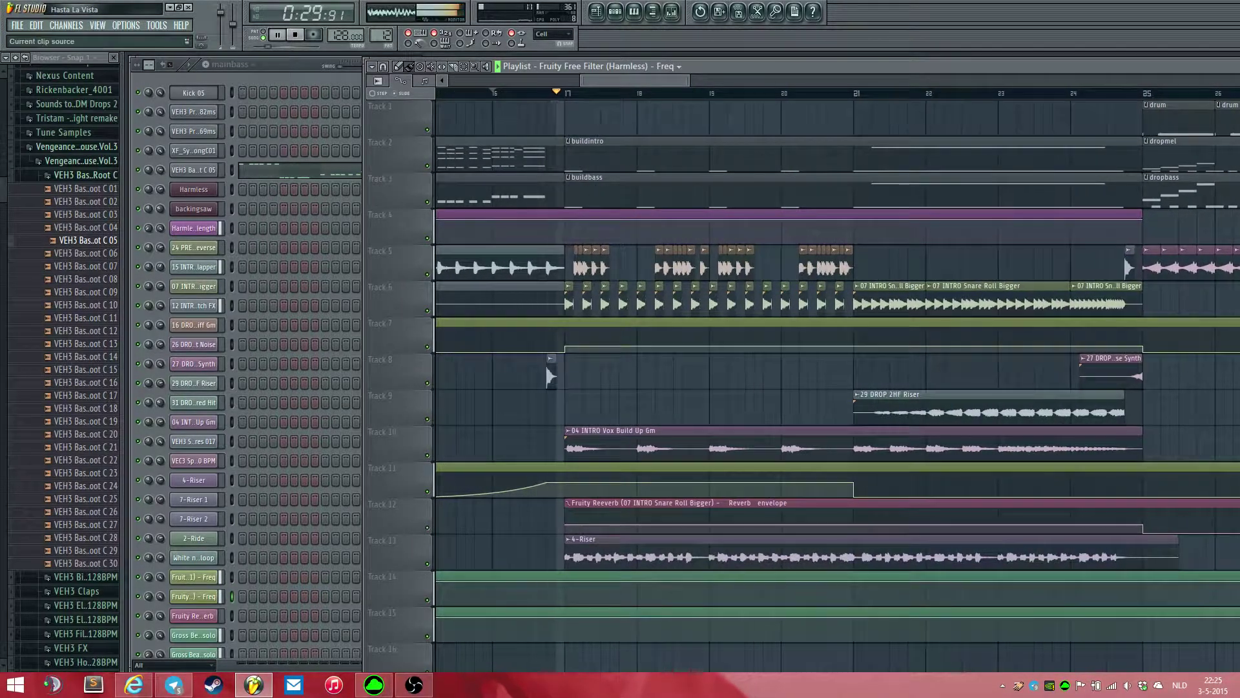
{"action": "scroll", "coordinate": [584, 401], "scroll_direction": "right", "scroll_amount": 3}
{"action": "scroll", "coordinate": [549, 374], "scroll_direction": "left", "scroll_amount": 4}
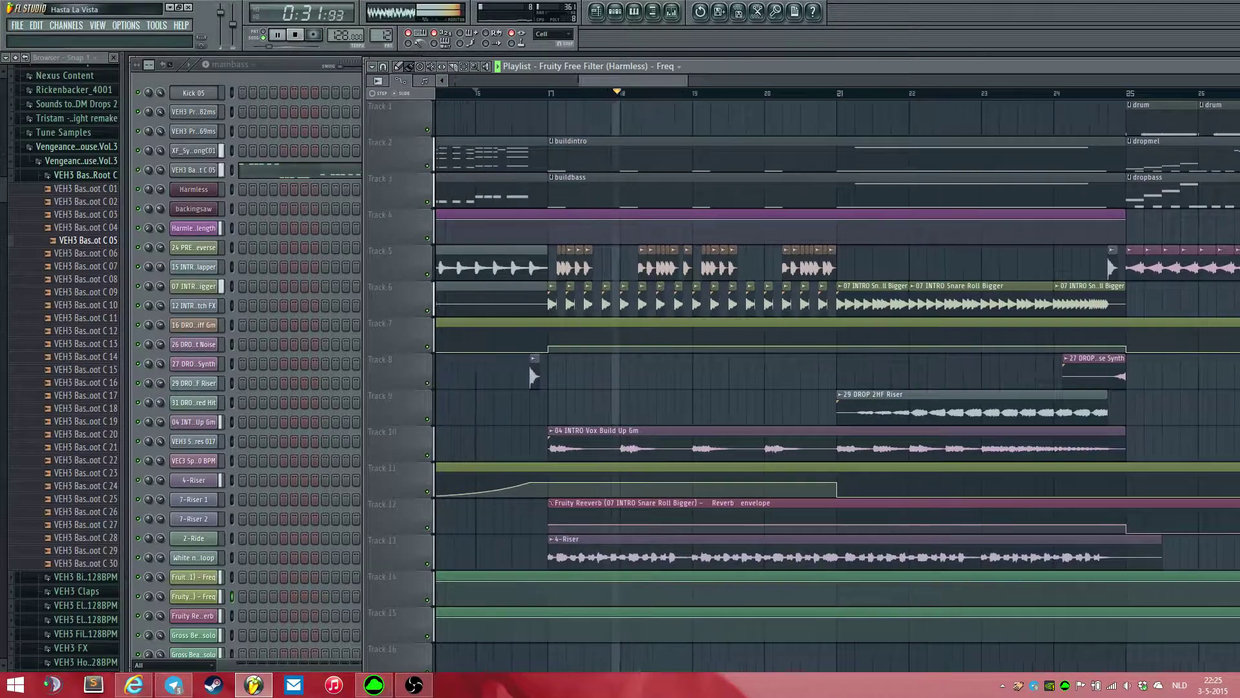
{"action": "key", "text": "space"}
- Collapse the Vengeance House Vol.3 sample folder and look through the construction kits in the Sounds to Sample EDM Drops 2 pack
{"action": "scroll", "coordinate": [516, 344], "scroll_direction": "down", "scroll_amount": 3}
{"action": "scroll", "coordinate": [517, 344], "scroll_direction": "down", "scroll_amount": 3}
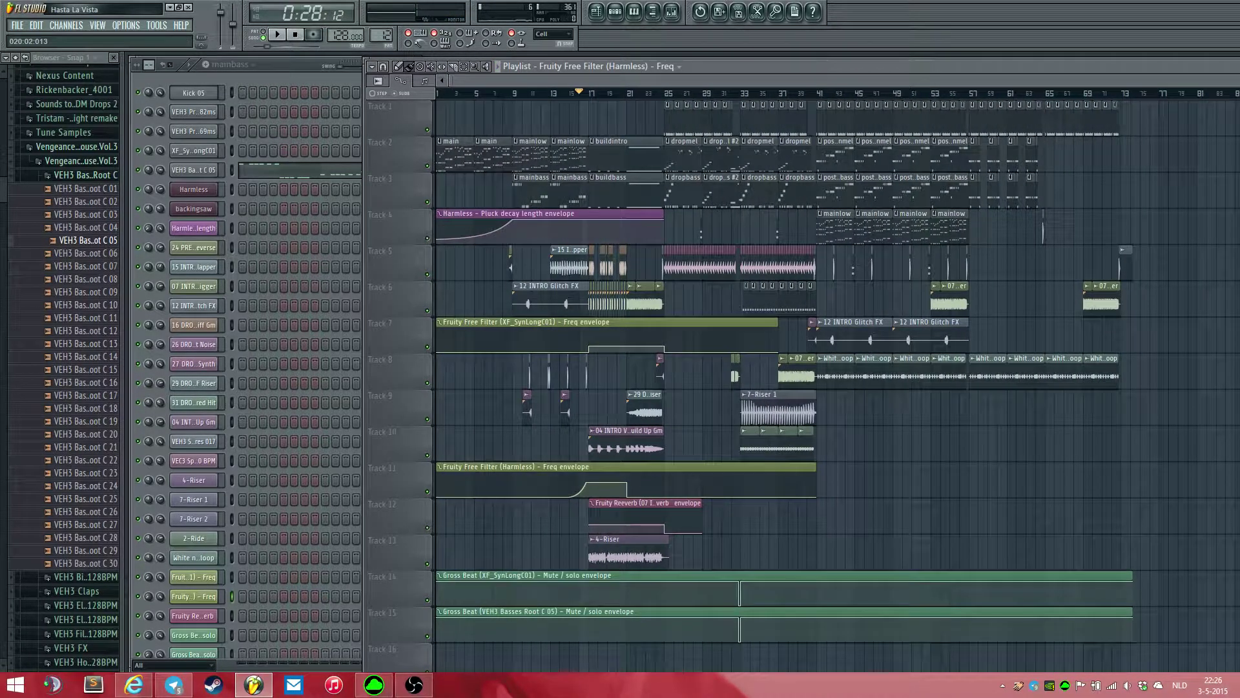
{"action": "scroll", "coordinate": [833, 375], "scroll_direction": "up", "scroll_amount": 5}
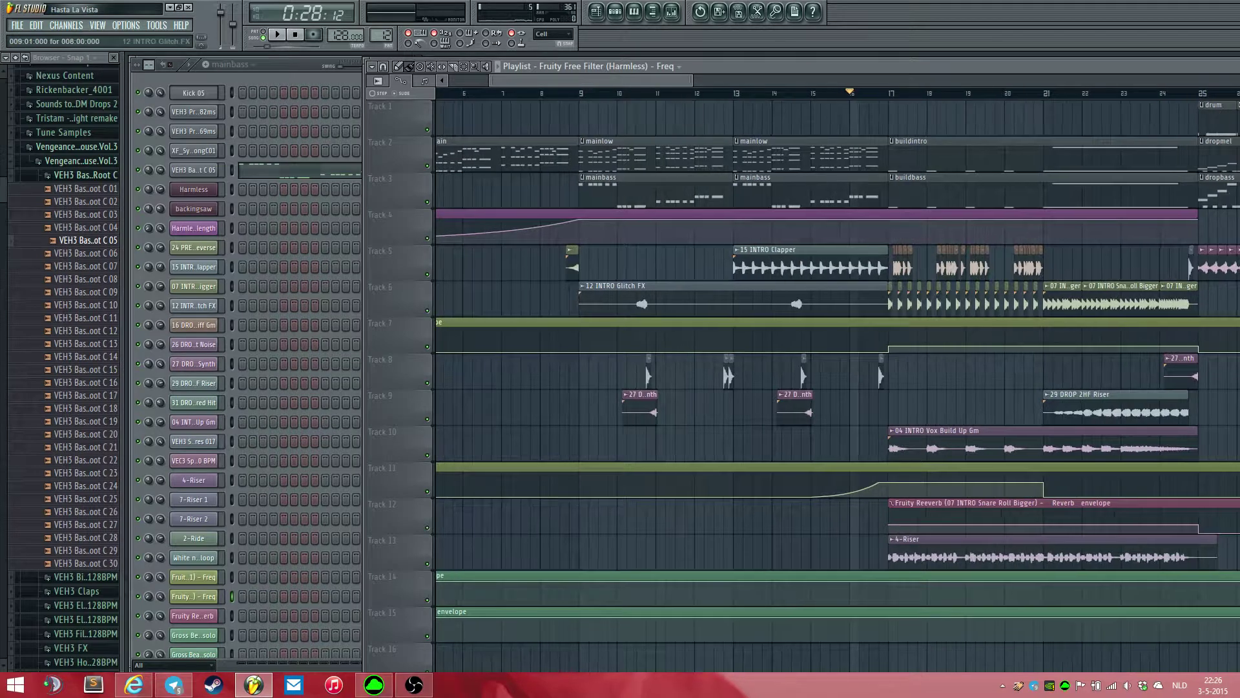
{"action": "left_click", "coordinate": [76, 147]}
{"action": "scroll", "coordinate": [76, 167], "scroll_direction": "up", "scroll_amount": 2}
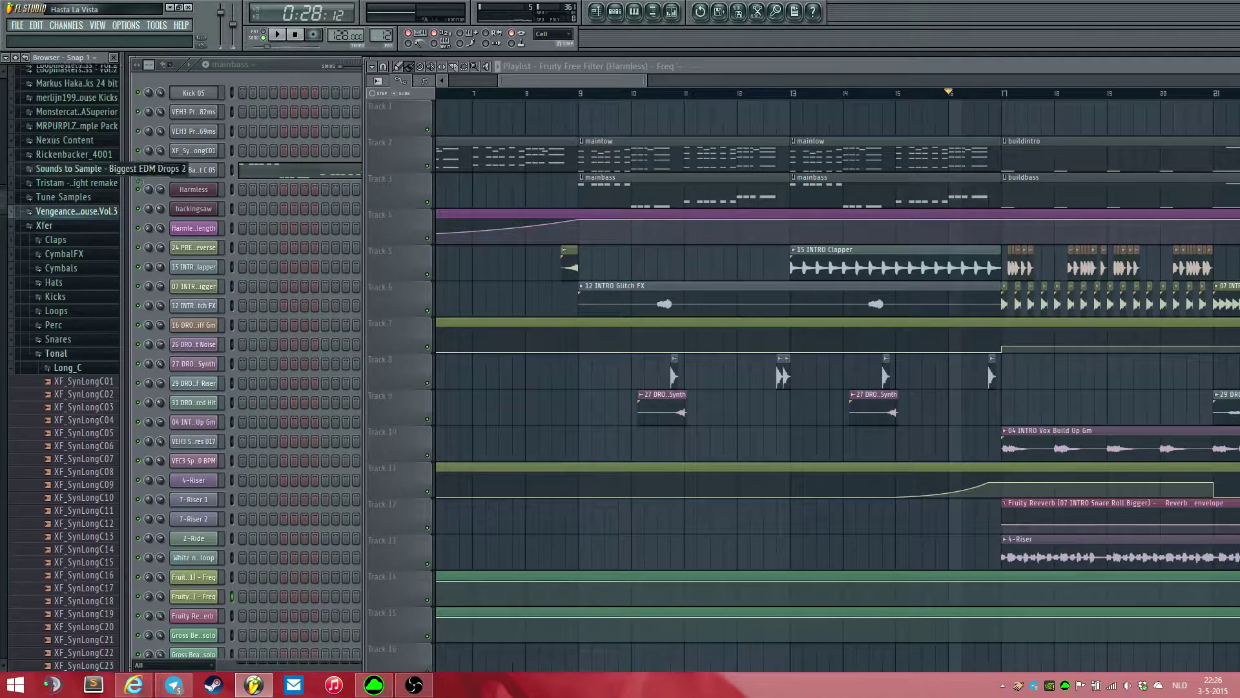
{"action": "left_click", "coordinate": [76, 182]}
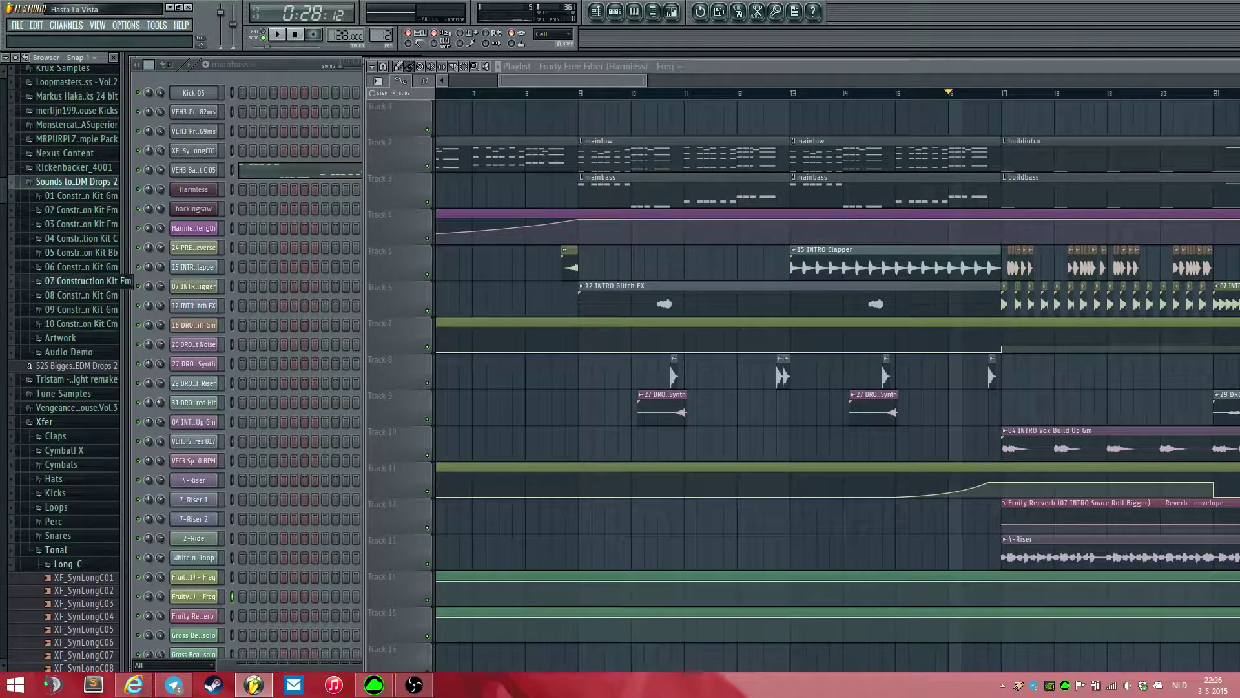
{"action": "left_click", "coordinate": [76, 182]}
- Browse the Huge EDM Kicks & Drops vol.2 pack down to the samples of the 1 128 BPM G kit
{"action": "scroll", "coordinate": [76, 182], "scroll_direction": "up", "scroll_amount": 3}
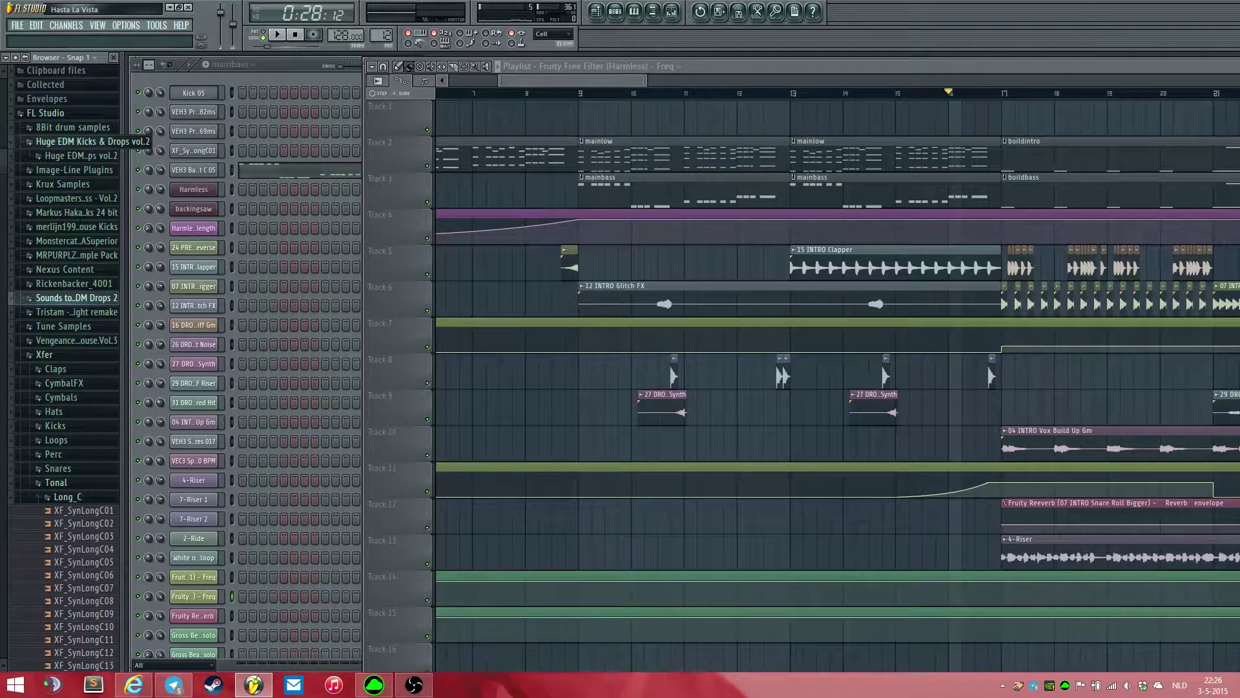
{"action": "left_click", "coordinate": [80, 155]}
{"action": "left_click", "coordinate": [61, 184]}
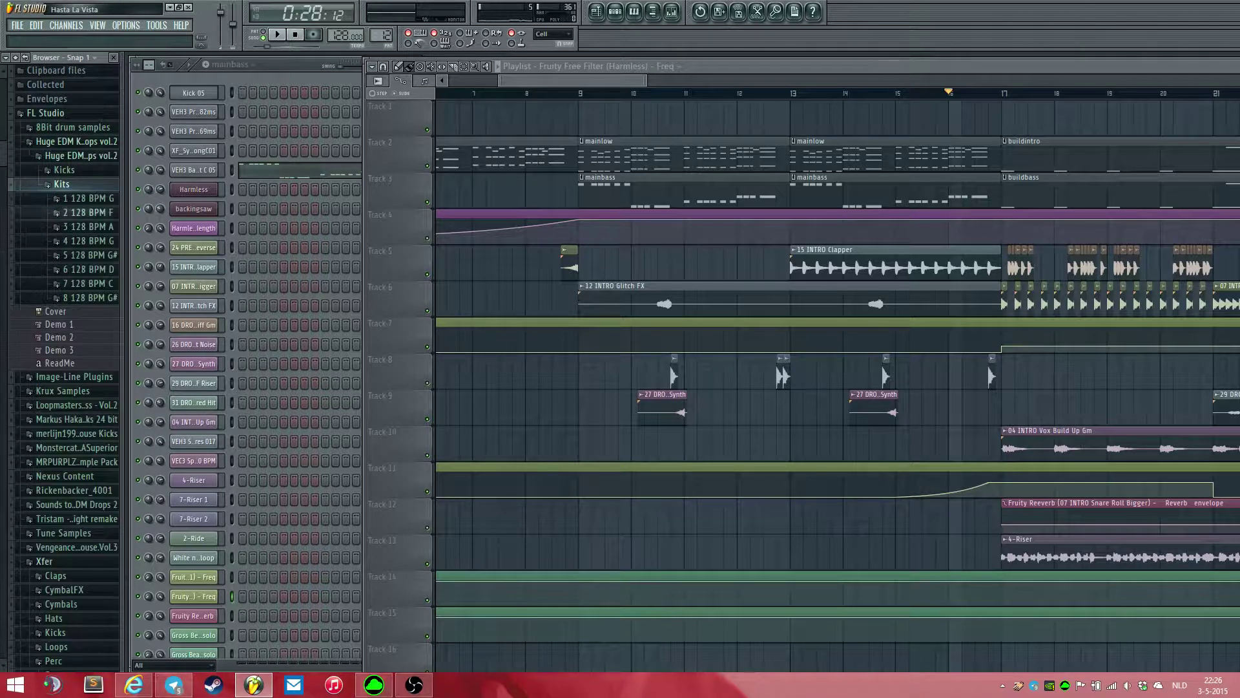
{"action": "left_click", "coordinate": [61, 184]}
{"action": "left_click", "coordinate": [61, 184]}
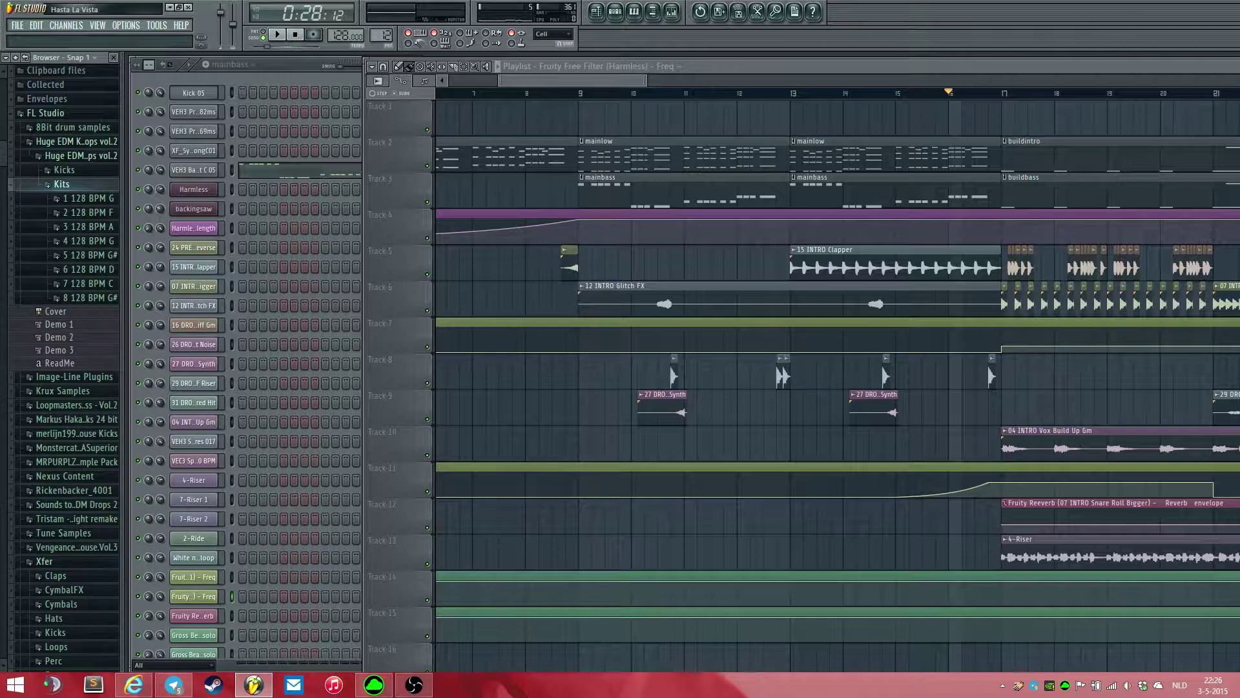
{"action": "left_click", "coordinate": [90, 199]}
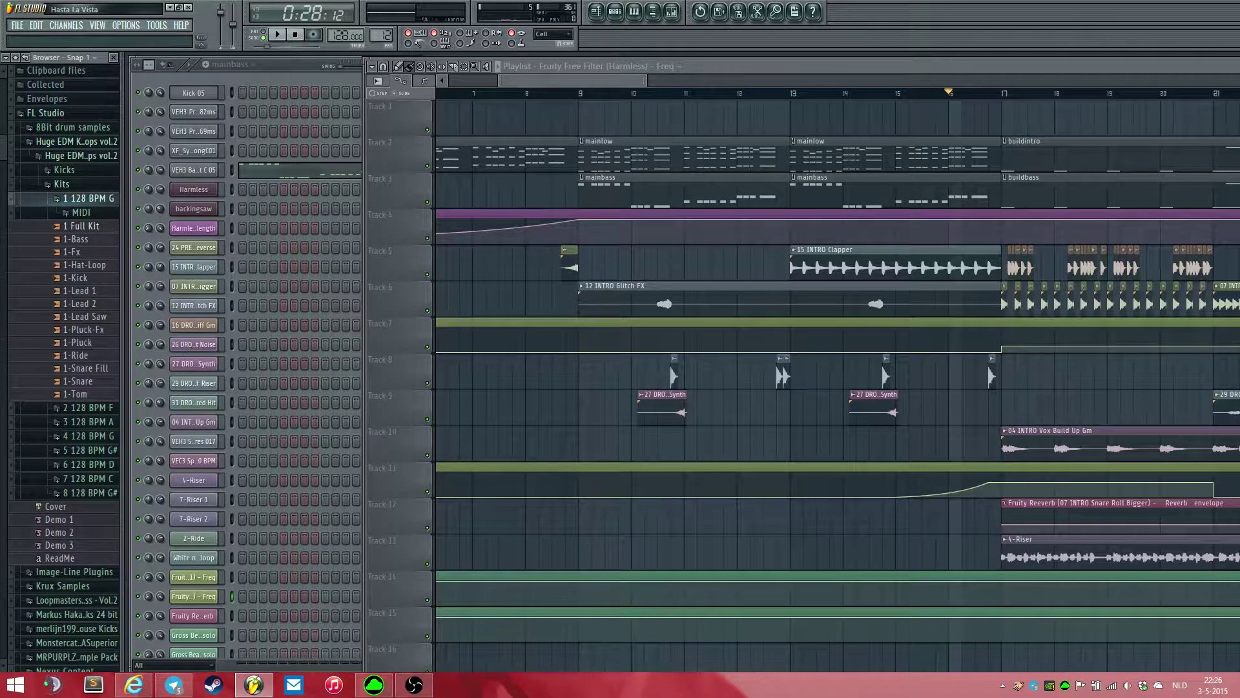
- Audition the 1 Full Kit sample and open it in a new channel
{"action": "left_click", "coordinate": [85, 227]}
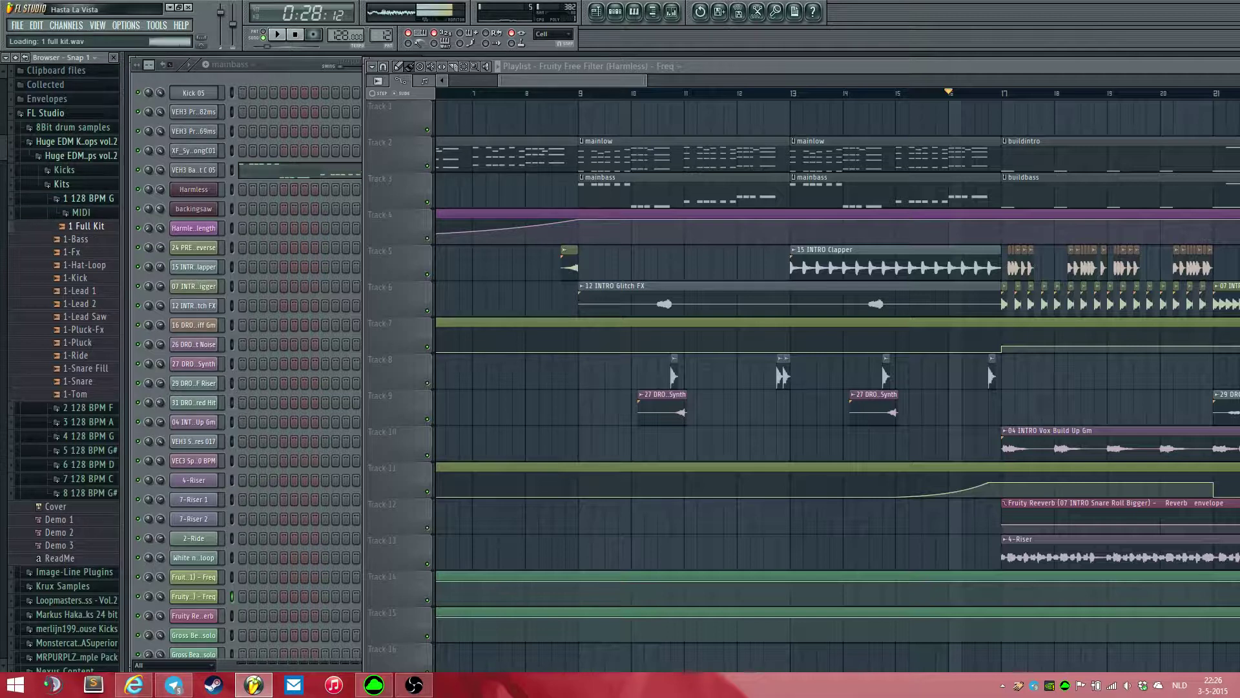
{"action": "right_click", "coordinate": [100, 225]}
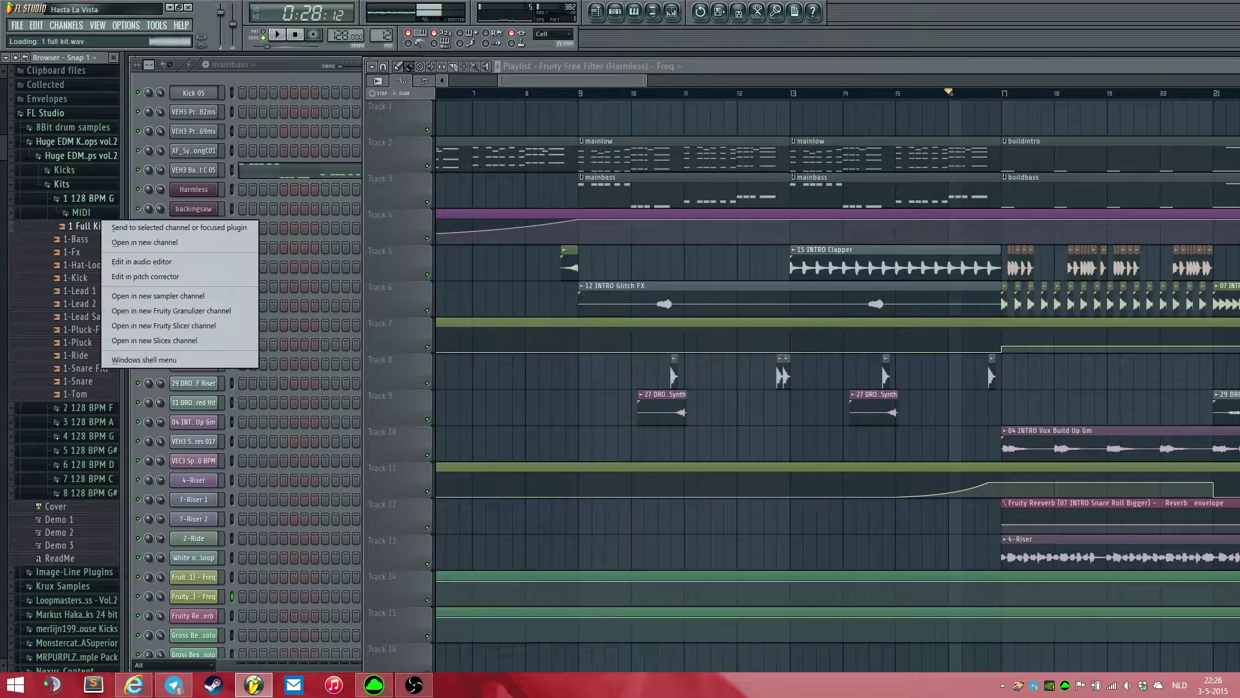
{"action": "left_click", "coordinate": [145, 242]}
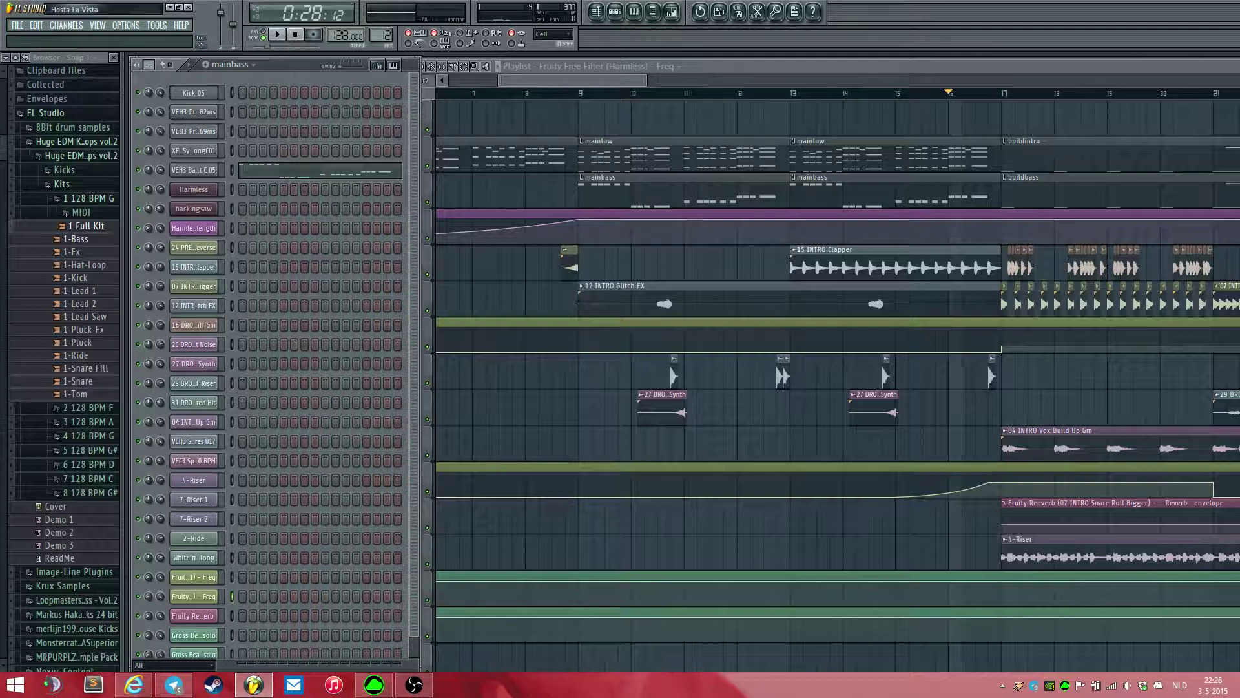
- Audition the kit's individual samples, 1-Bass and 1-Fx
{"action": "left_click", "coordinate": [77, 239]}
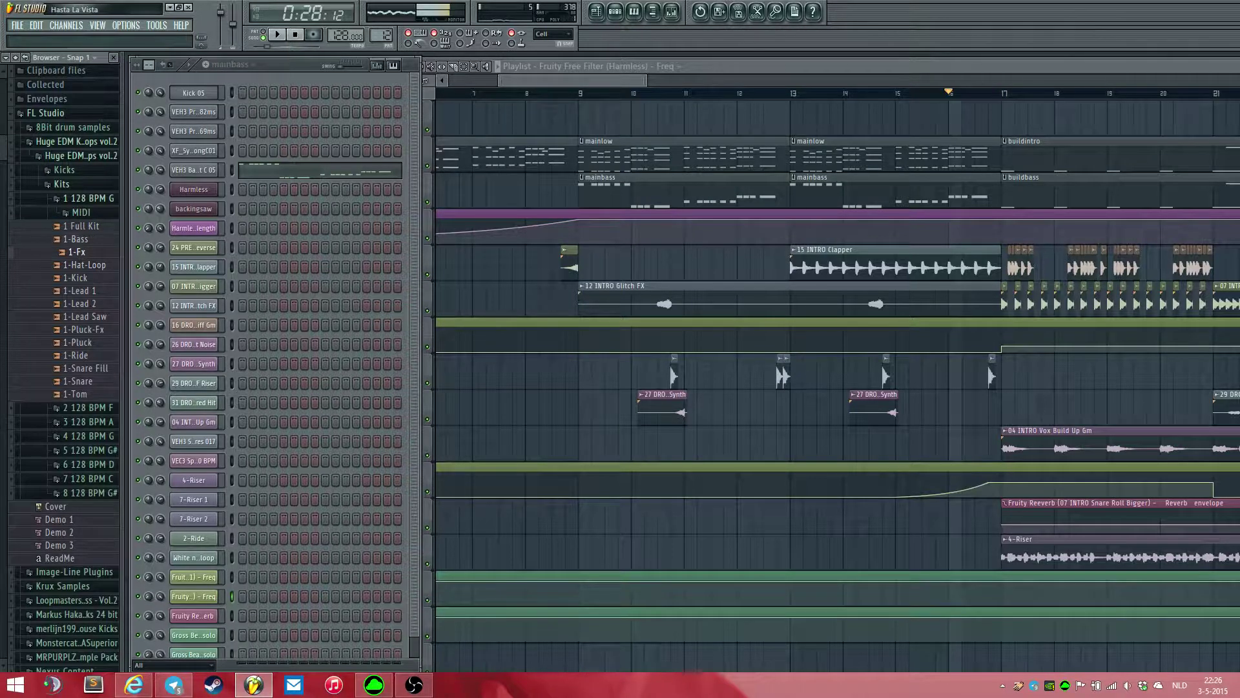
- Collapse the 1 128 BPM G kit folder and look through the sample folders in the browser
{"action": "left_click", "coordinate": [84, 197]}
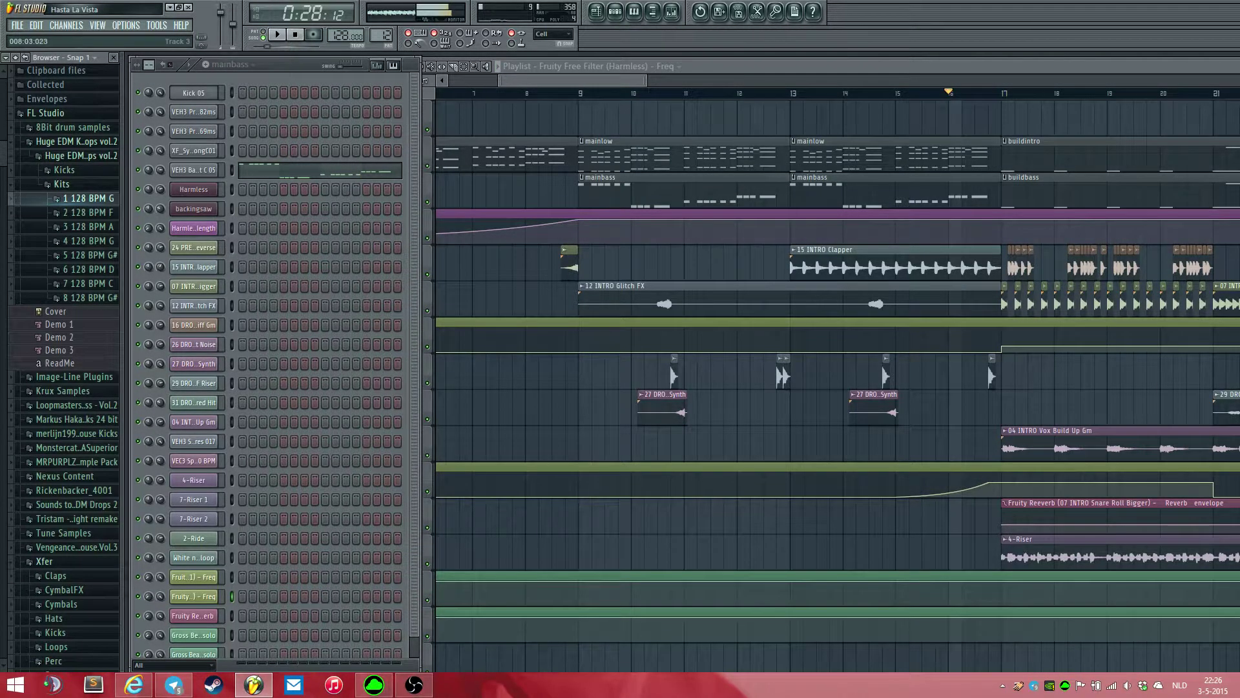
{"action": "scroll", "coordinate": [65, 355], "scroll_direction": "down", "scroll_amount": 20}
{"action": "scroll", "coordinate": [65, 355], "scroll_direction": "up", "scroll_amount": 20}
{"action": "scroll", "coordinate": [64, 356], "scroll_direction": "down", "scroll_amount": 8}
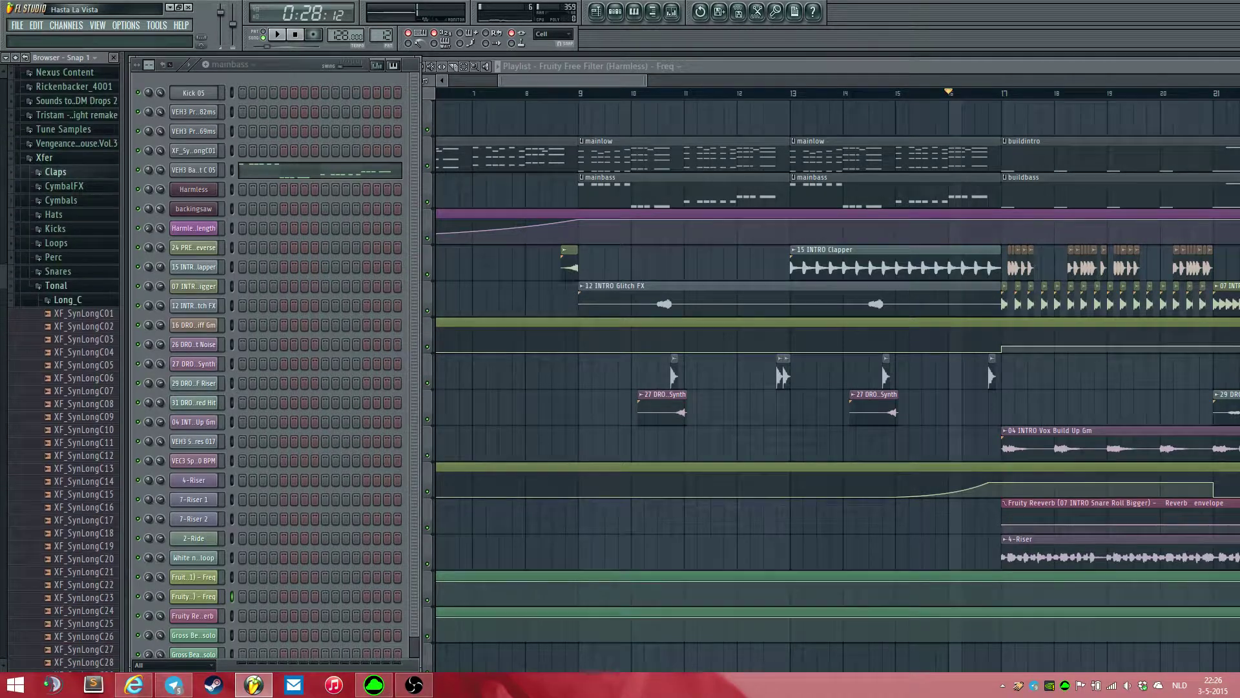
{"action": "scroll", "coordinate": [65, 300], "scroll_direction": "up", "scroll_amount": 10}
- Inspect the channel settings of the 24 PRE-DROP Crushed Vox Reverse clip before the first mainlow pattern
{"action": "left_click_drag", "start_coordinate": [590, 388], "coordinate": [804, 388]}
{"action": "left_click", "coordinate": [769, 93]}
{"action": "double_click", "coordinate": [784, 263]}
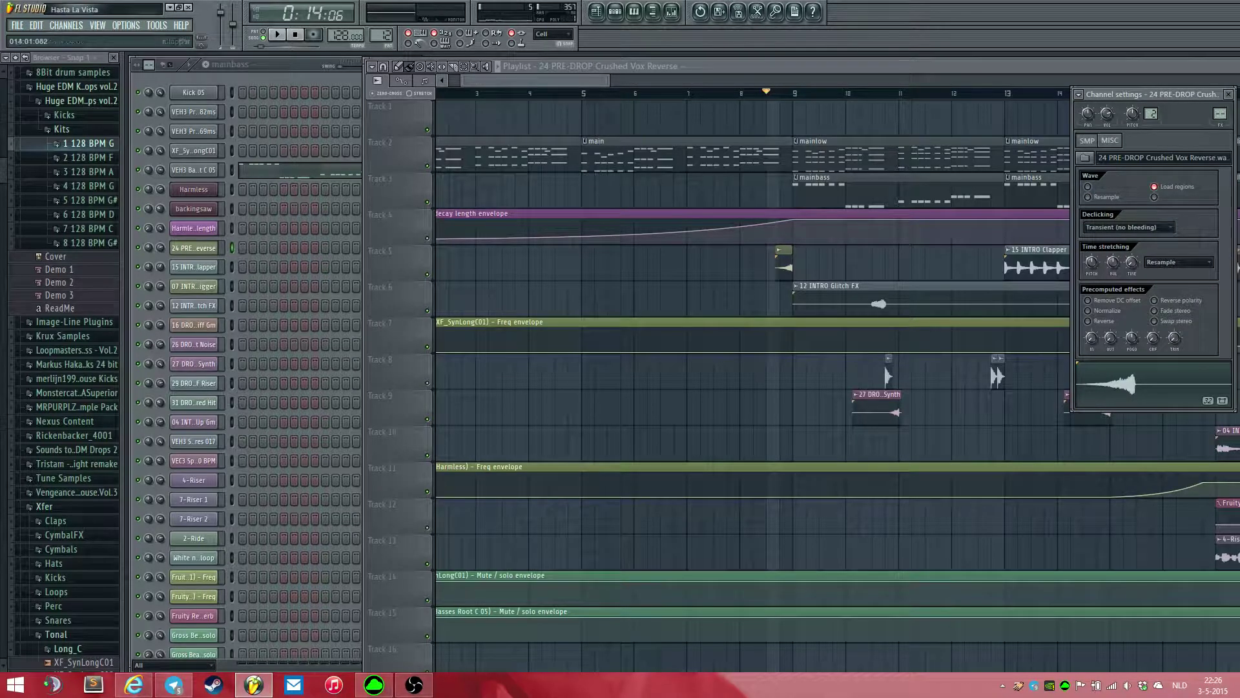
{"action": "key", "text": "Escape"}
{"action": "scroll", "coordinate": [689, 259], "scroll_direction": "up", "scroll_amount": 3}
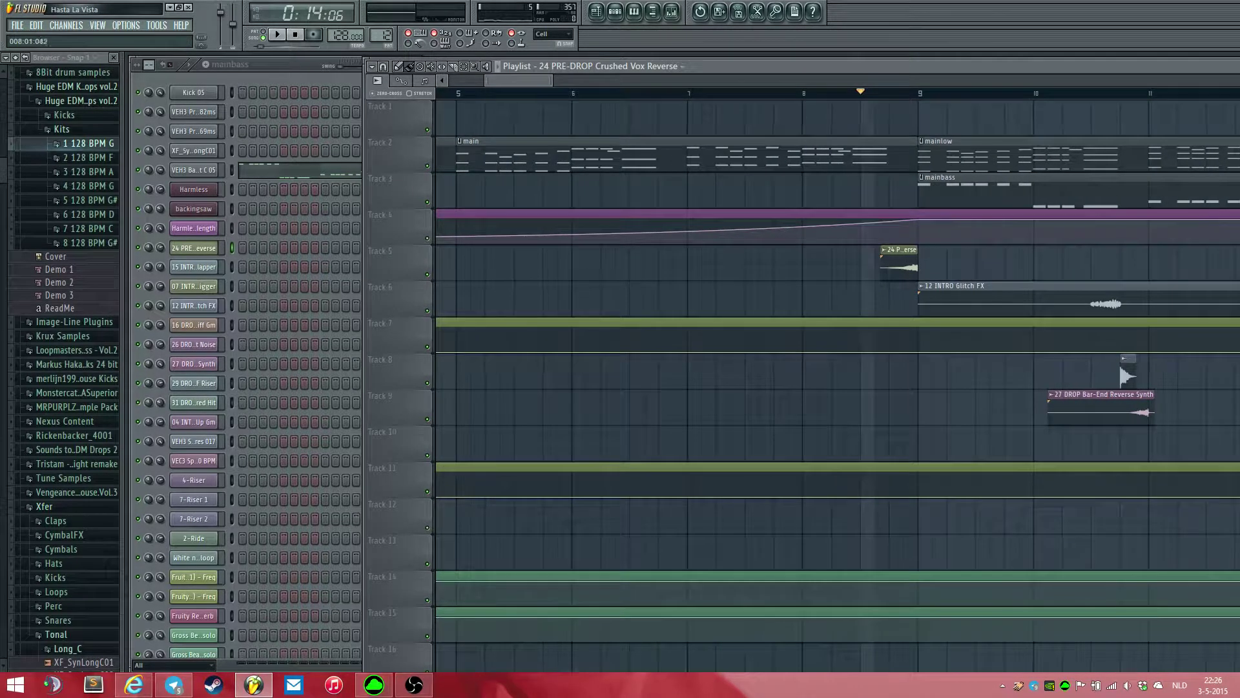
- Play the crushed vox reverse clip in context from bar 8 into mainlow and reopen its channel settings
{"action": "left_click", "coordinate": [803, 93]}
{"action": "left_click_drag", "start_coordinate": [946, 263], "coordinate": [782, 263]}
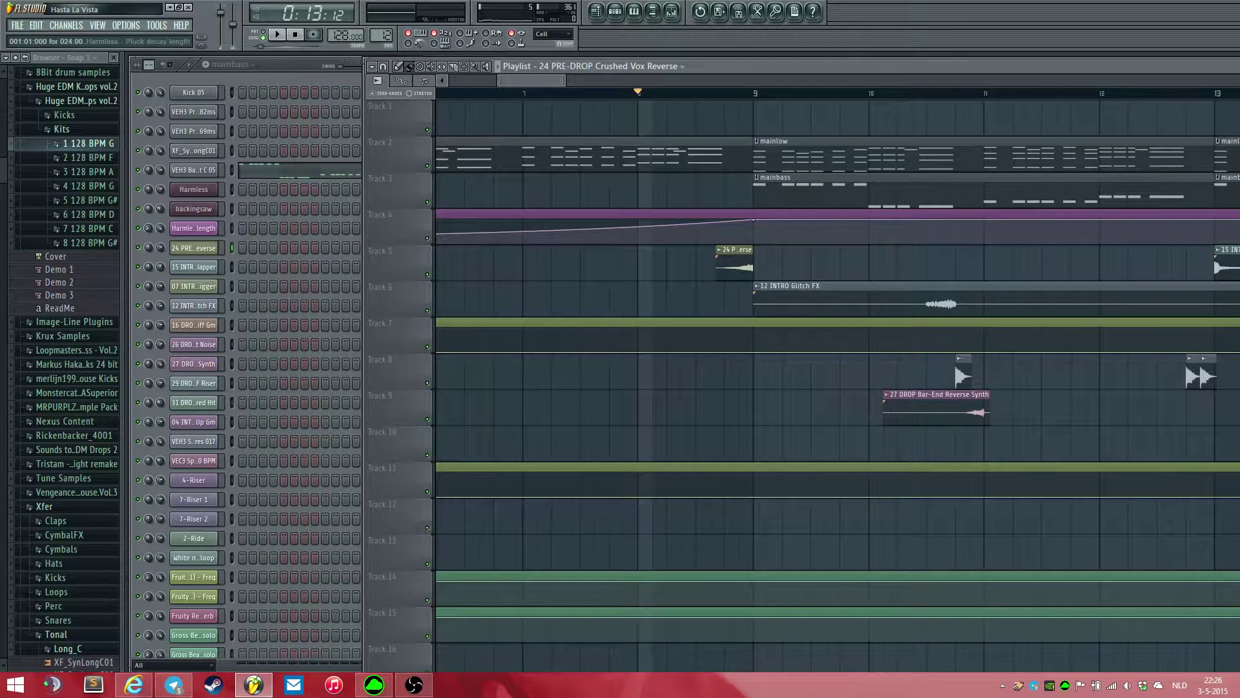
{"action": "key", "text": "space"}
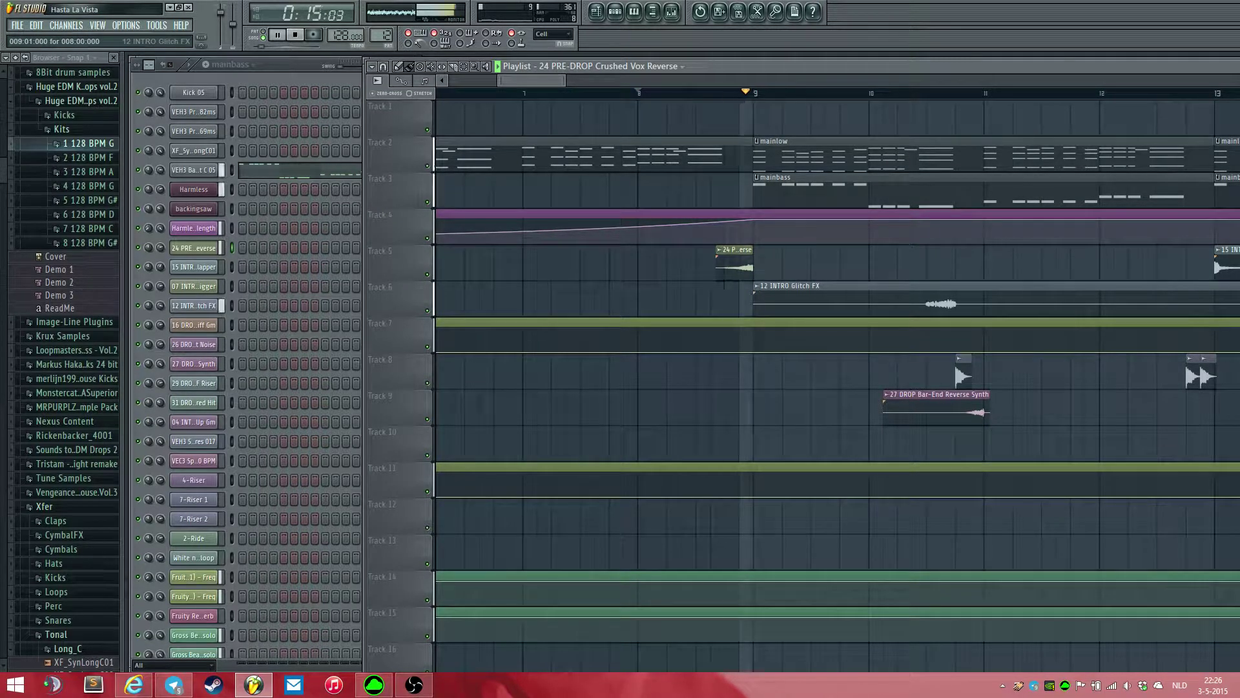
{"action": "key", "text": "space"}
{"action": "double_click", "coordinate": [734, 263]}
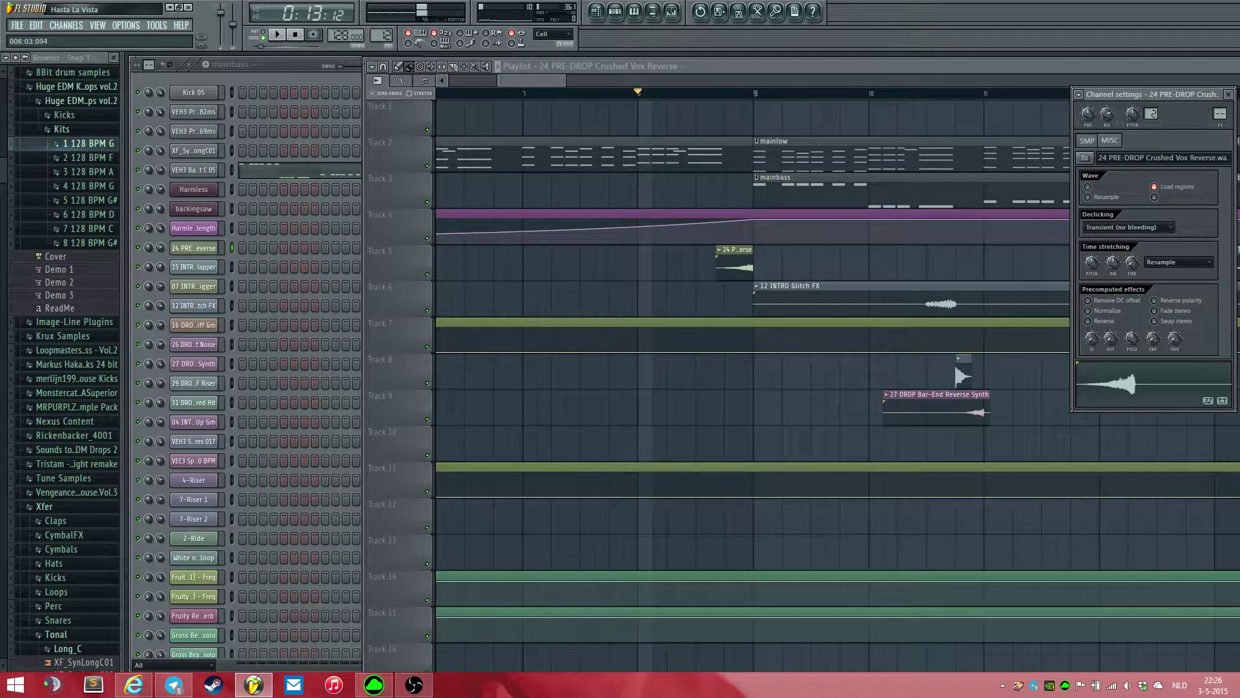
- Inspect the channel settings of the 12 INTRO Glitch FX clip and briefly play from the start of bar 9
{"action": "left_click_drag", "start_coordinate": [541, 81], "coordinate": [550, 81]}
{"action": "double_click", "coordinate": [691, 299]}
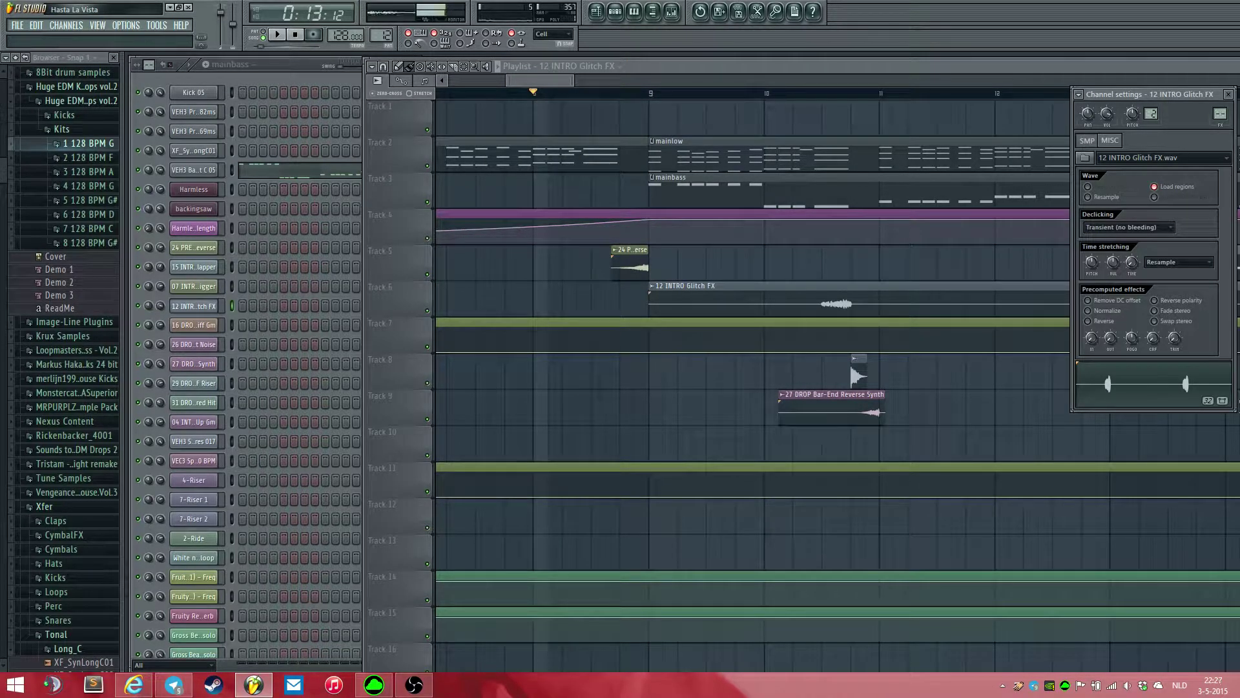
{"action": "left_click_drag", "start_coordinate": [541, 81], "coordinate": [549, 80]}
{"action": "left_click", "coordinate": [690, 93]}
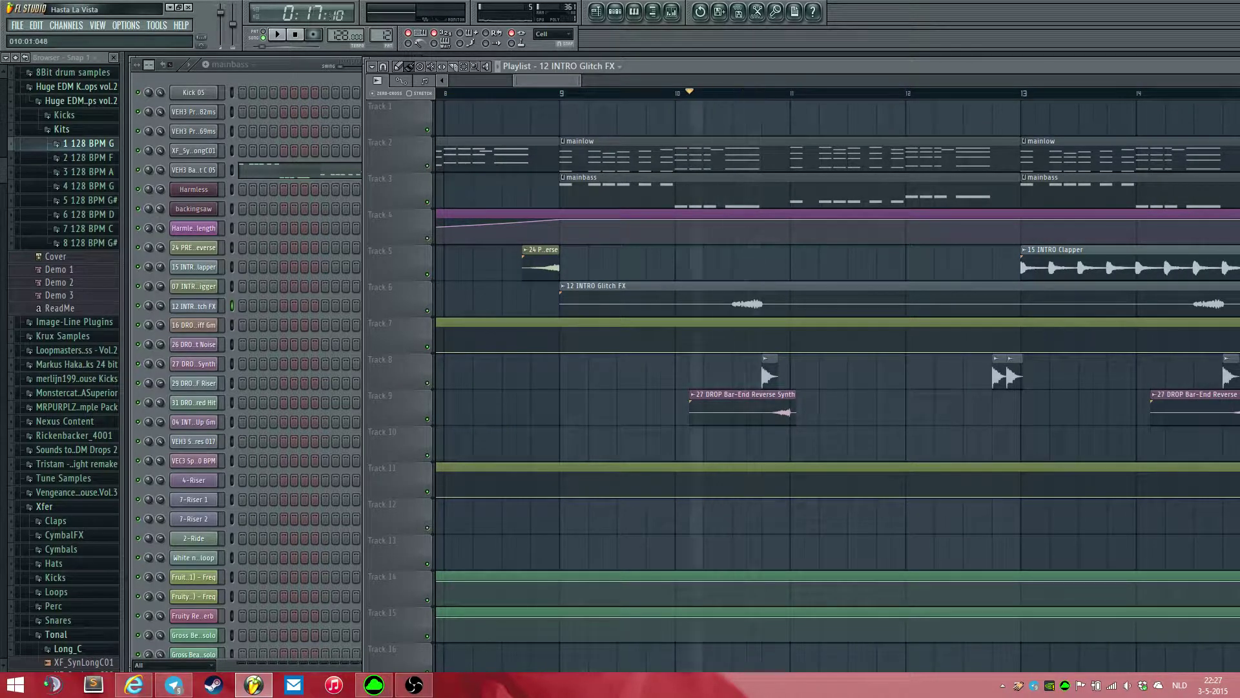
{"action": "left_click_drag", "start_coordinate": [690, 93], "coordinate": [574, 93]}
{"action": "key", "text": "space"}
{"action": "key", "text": "space"}
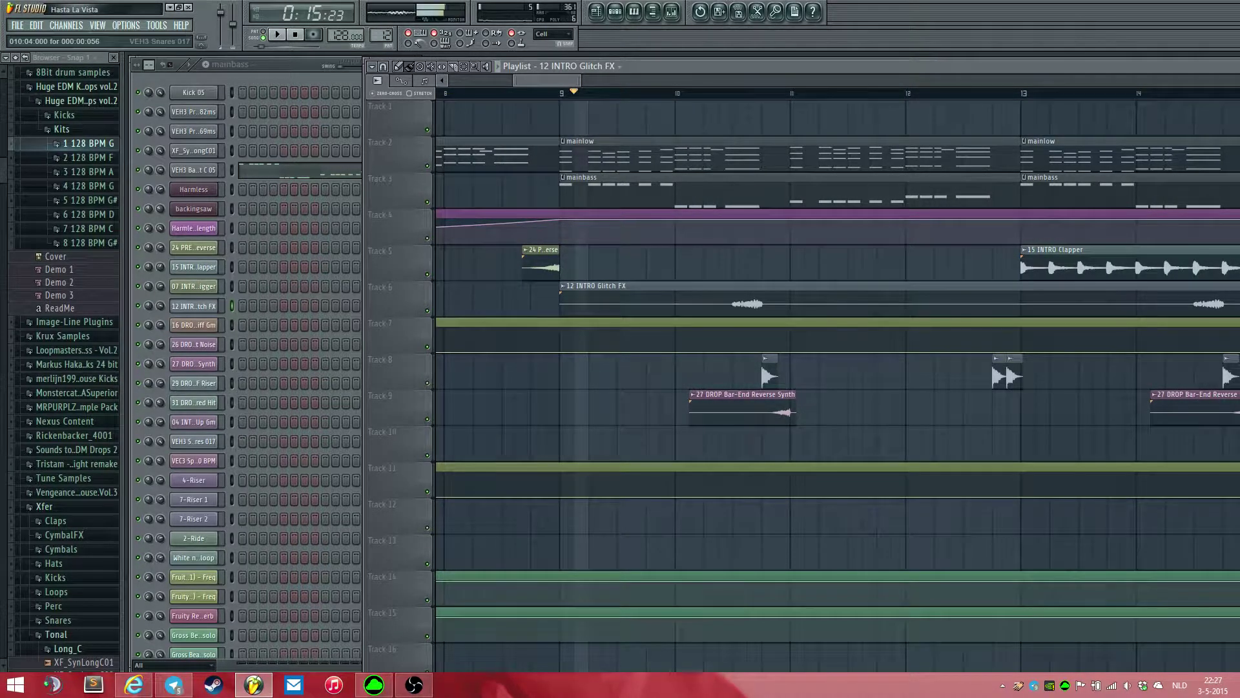
- Inspect the channel settings of the VEH3 Snares 017 clip on track 8 and play from bar 9
{"action": "double_click", "coordinate": [769, 376]}
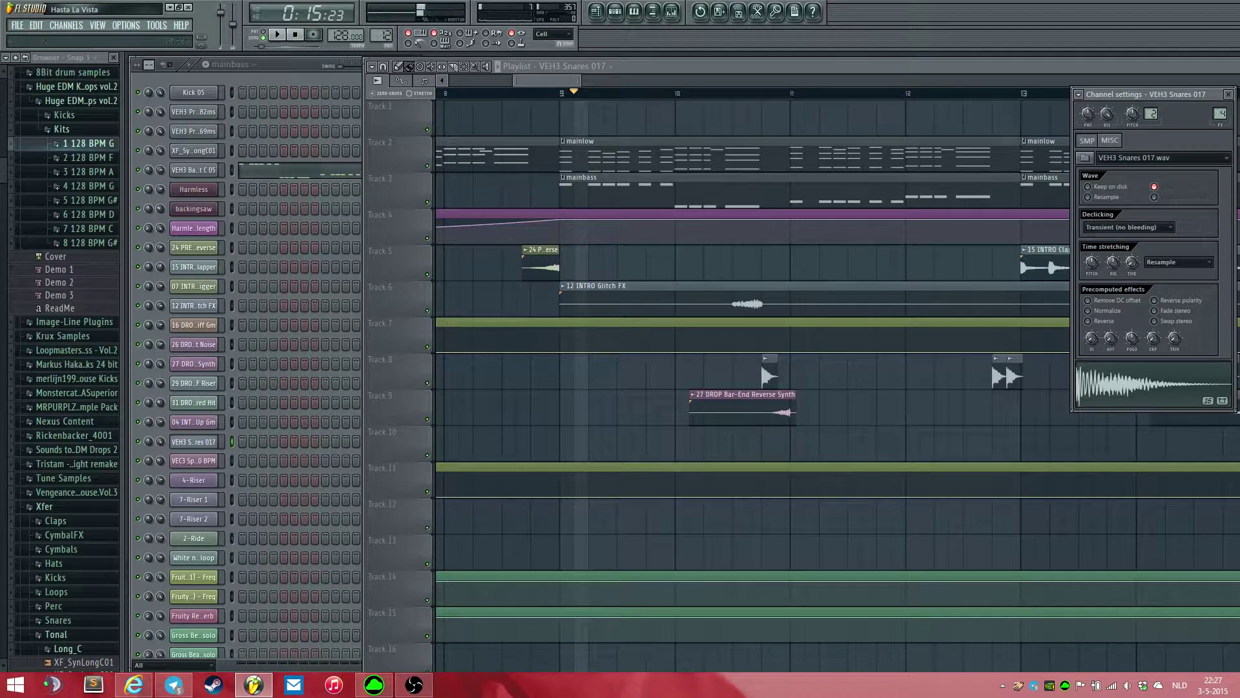
{"action": "left_click_drag", "start_coordinate": [547, 81], "coordinate": [553, 81]}
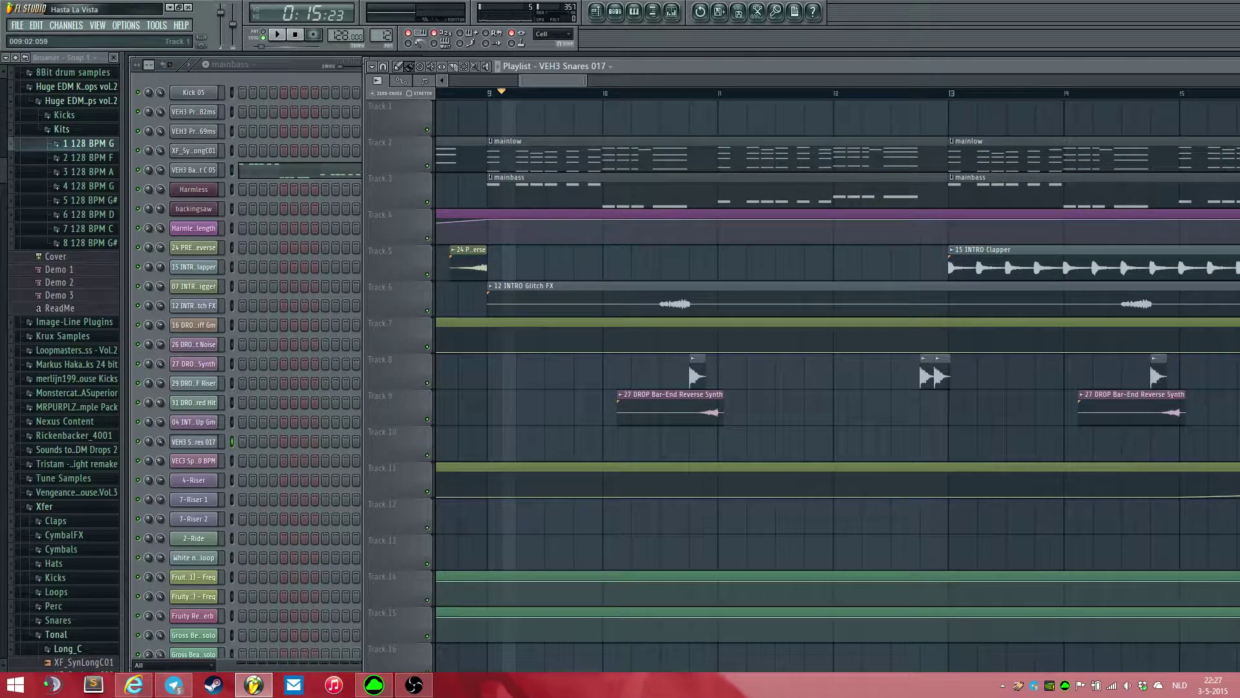
{"action": "key", "text": "space"}
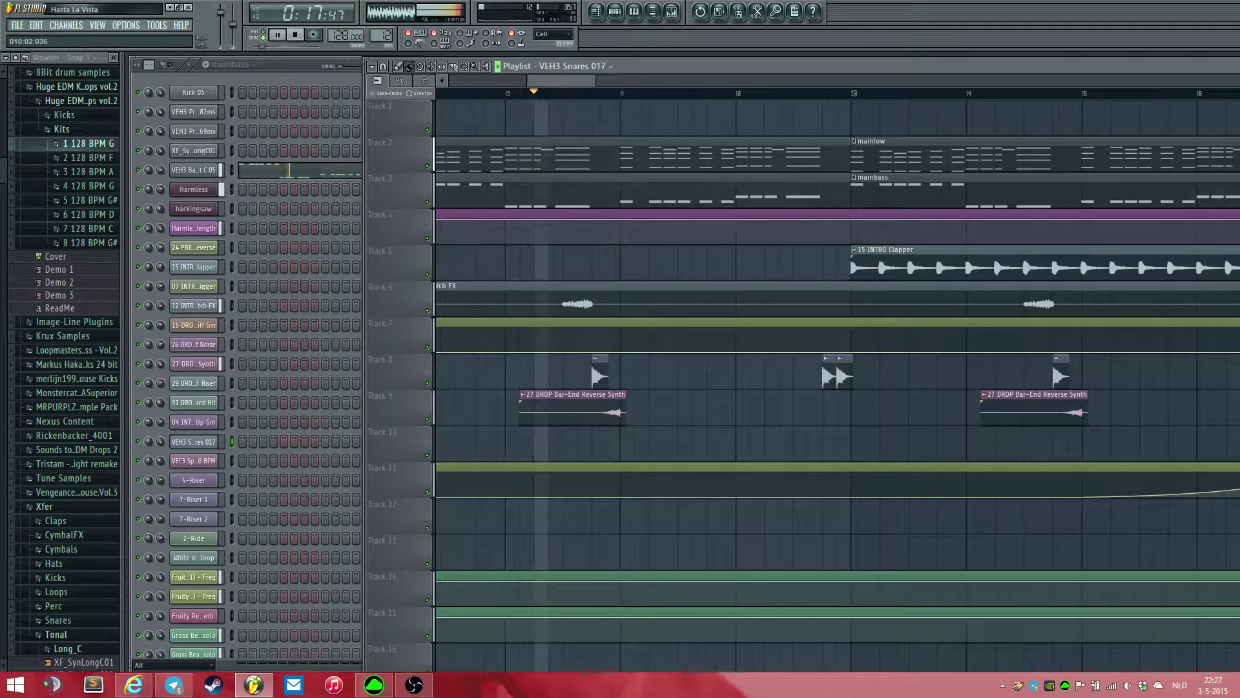
{"action": "key", "text": "space"}
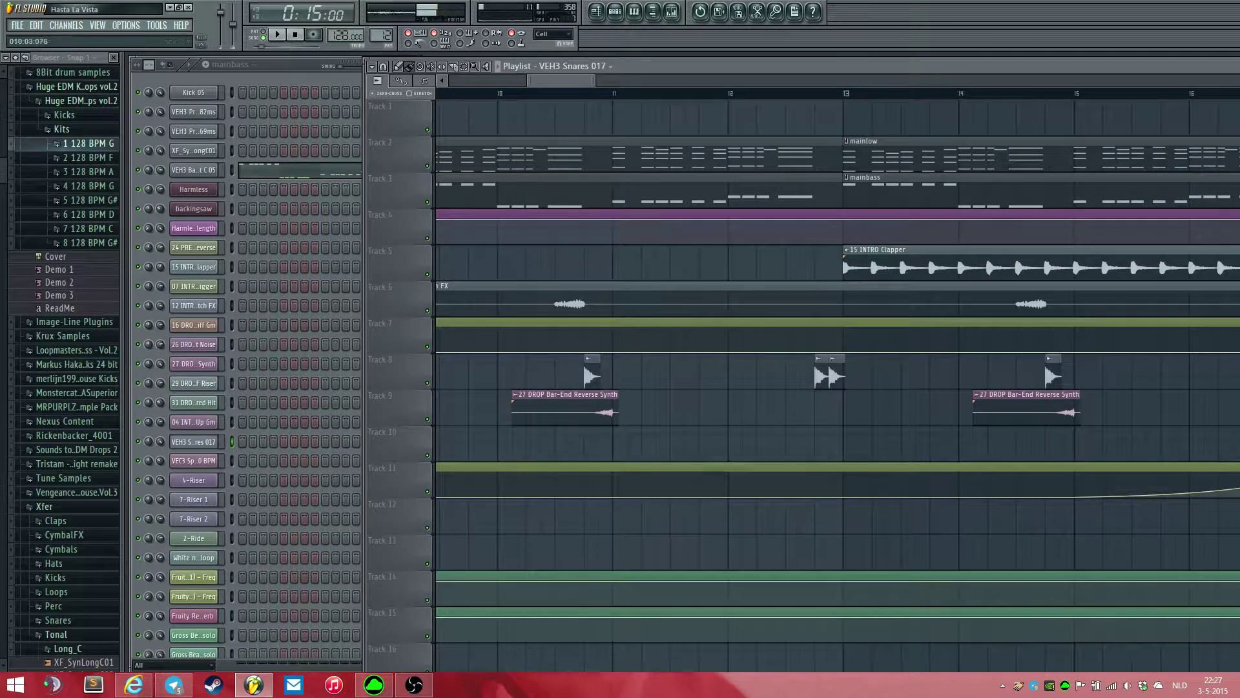
- Inspect the channel settings of the 27 DROP Bar-End Reverse Synth clip and place the play position near the end of bar 10
{"action": "left_click", "coordinate": [572, 93]}
{"action": "double_click", "coordinate": [571, 409]}
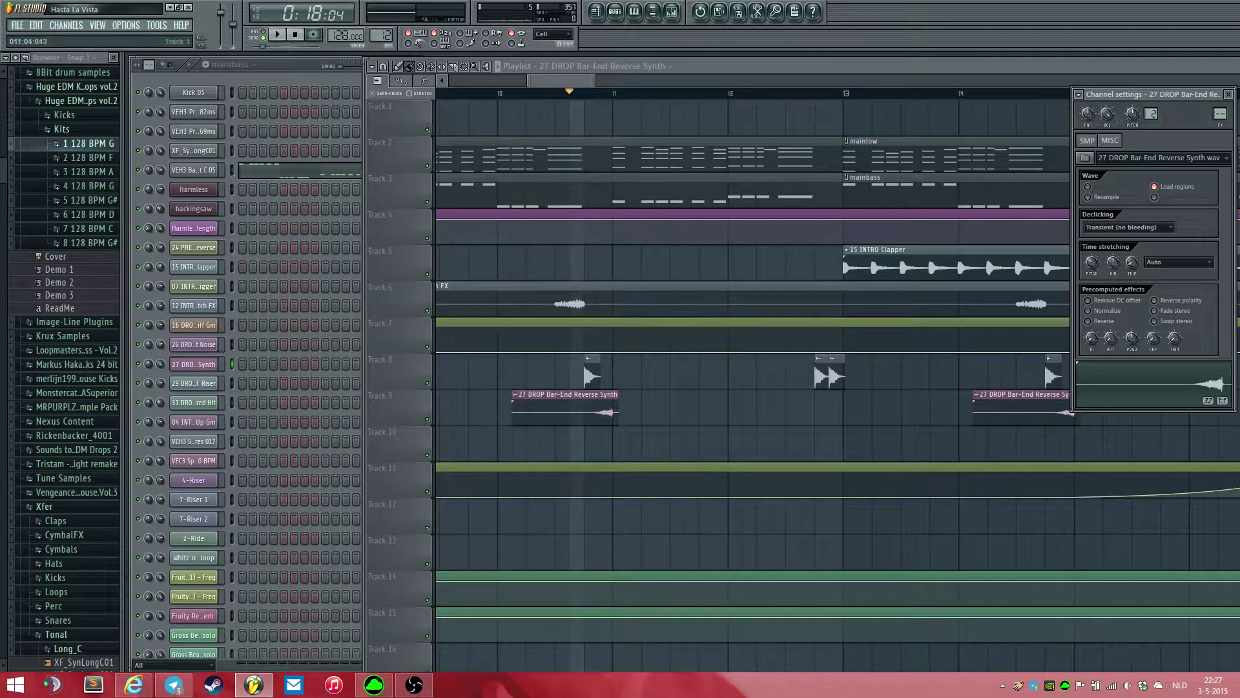
{"action": "left_click", "coordinate": [598, 93]}
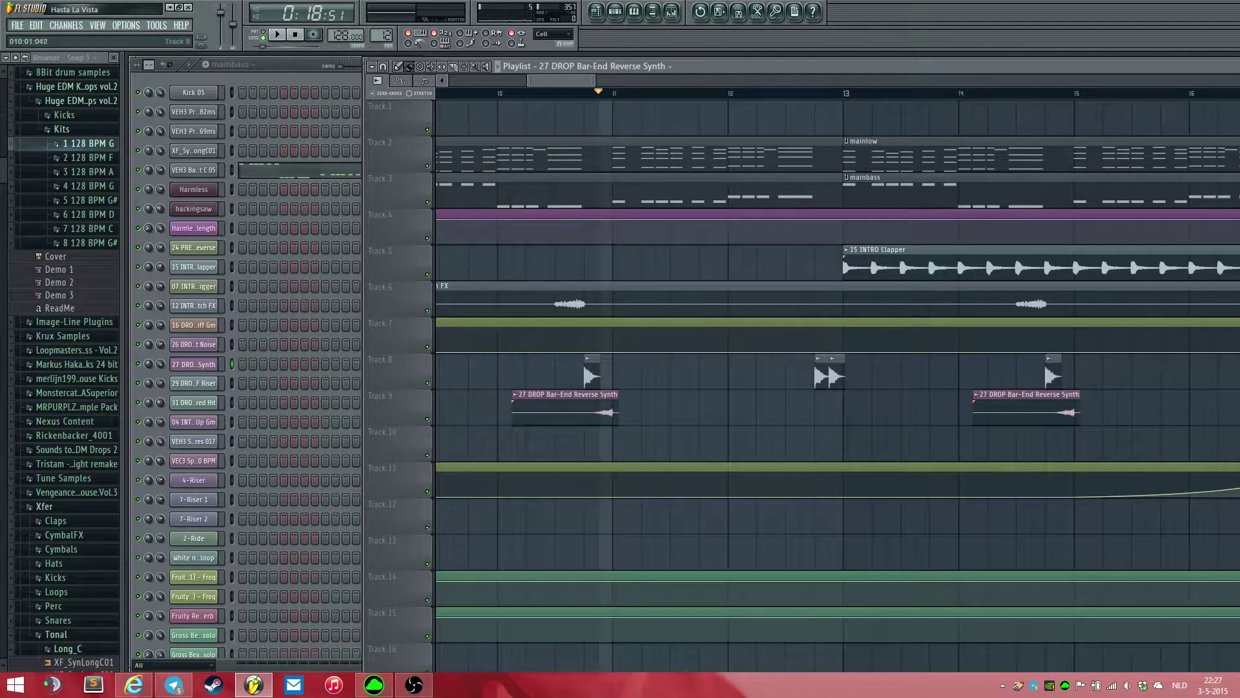
{"action": "scroll", "coordinate": [599, 107], "scroll_direction": "up", "scroll_amount": 4}
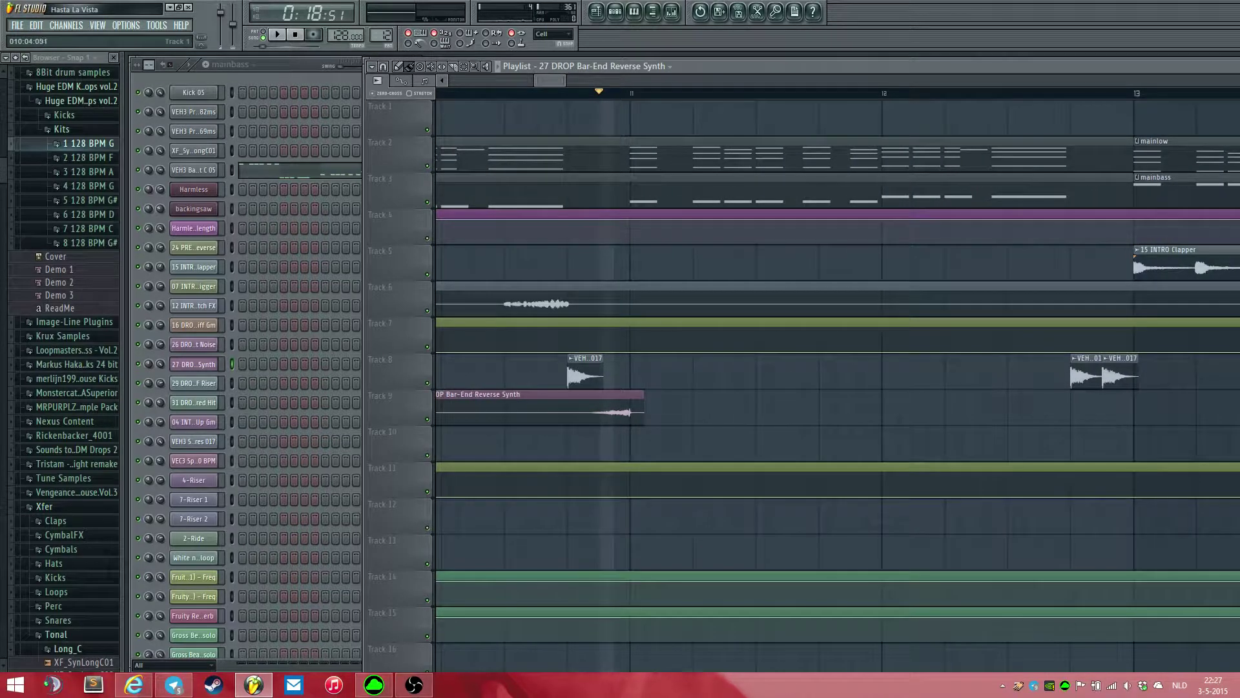
{"action": "mouse_move", "coordinate": [604, 93]}
{"action": "left_mouse_down"}
{"action": "mouse_move", "coordinate": [615, 93]}
{"action": "mouse_move", "coordinate": [505, 93]}
{"action": "mouse_move", "coordinate": [600, 93]}
{"action": "left_mouse_up"}
- Clear the selection of bars 9 to 13 and play the first mainlow section from bar 9 to hear its effects
{"action": "scroll", "coordinate": [600, 93], "scroll_direction": "down", "scroll_amount": 10}
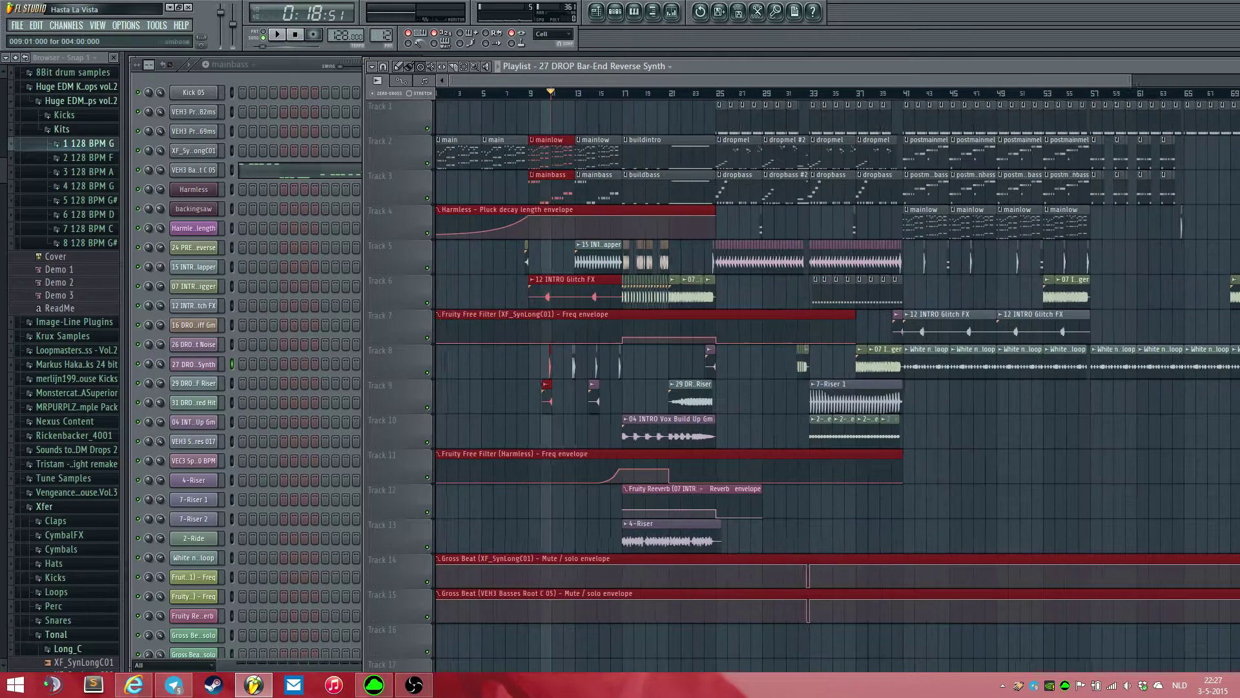
{"action": "key", "text": "ctrl+d"}
{"action": "scroll", "coordinate": [533, 97], "scroll_direction": "up", "scroll_amount": 4}
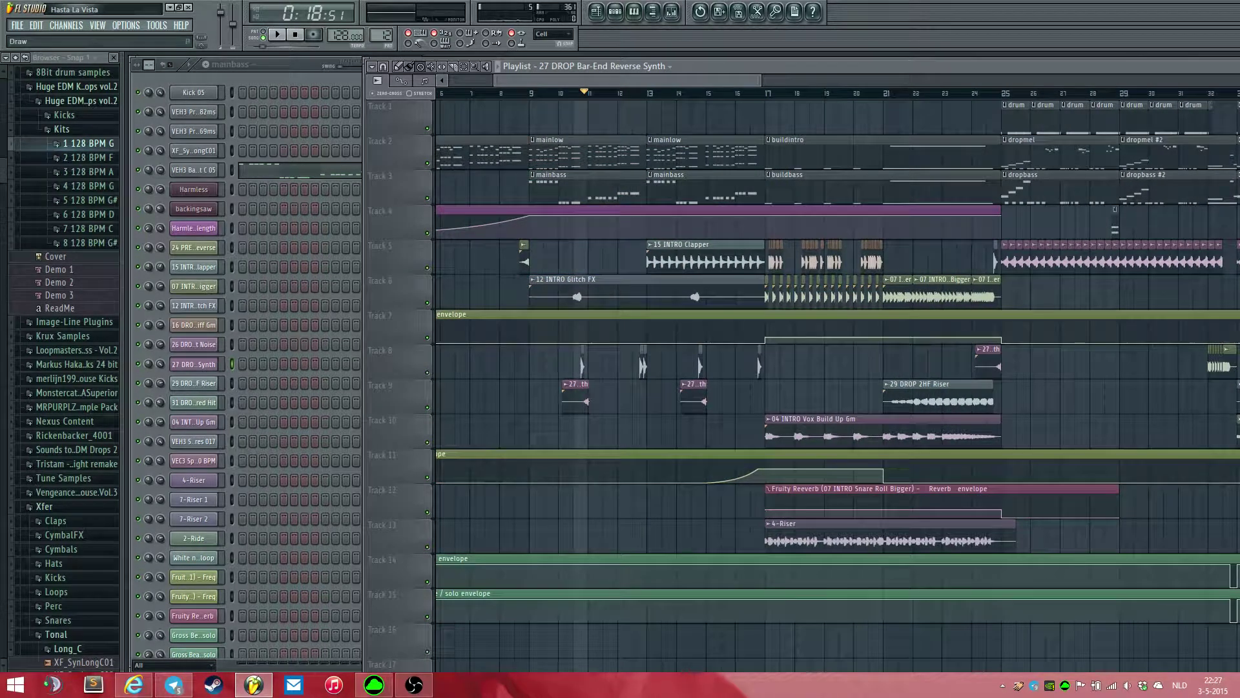
{"action": "scroll", "coordinate": [713, 81], "scroll_direction": "up", "scroll_amount": 4}
{"action": "left_click_drag", "start_coordinate": [601, 81], "coordinate": [575, 81]}
{"action": "left_click", "coordinate": [444, 93]}
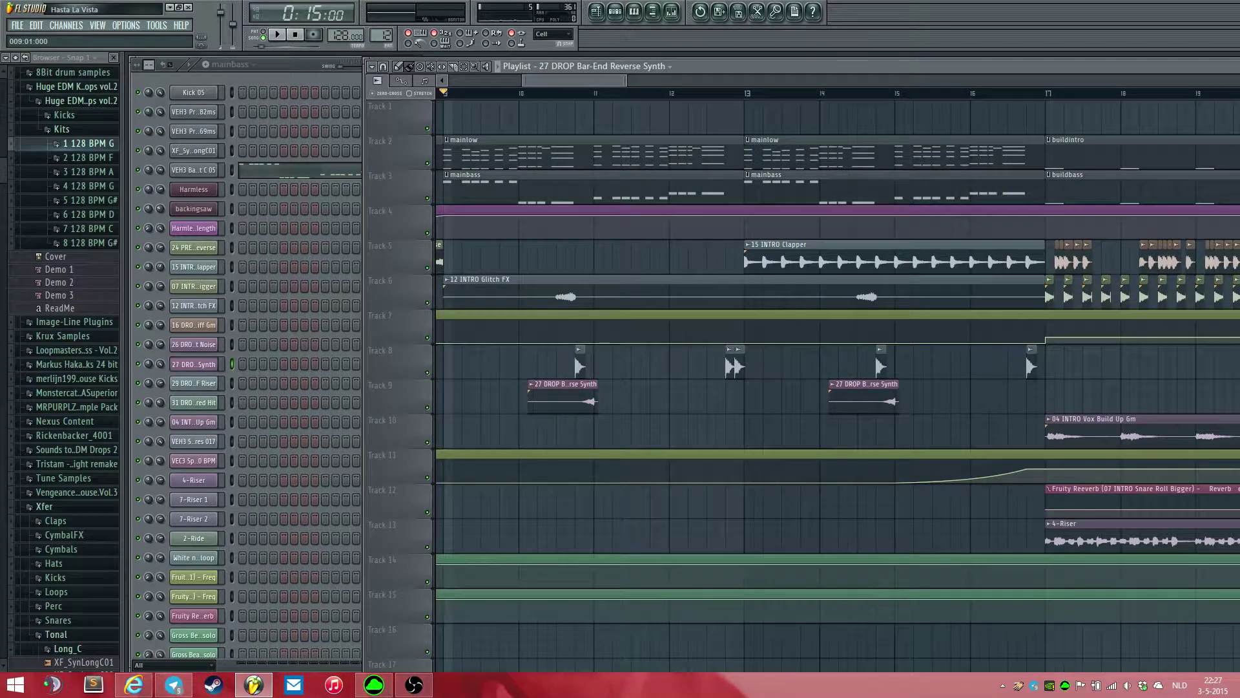
{"action": "key", "text": "space"}
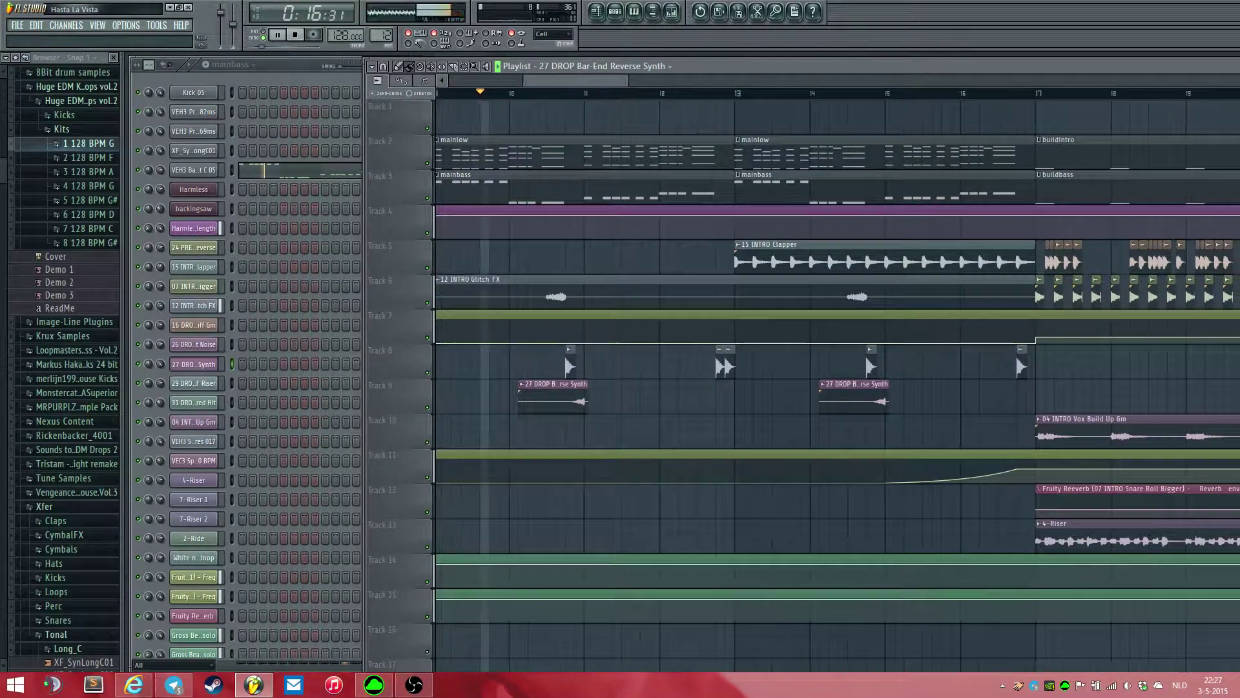
{"action": "scroll", "coordinate": [573, 187], "scroll_direction": "up", "scroll_amount": 3}
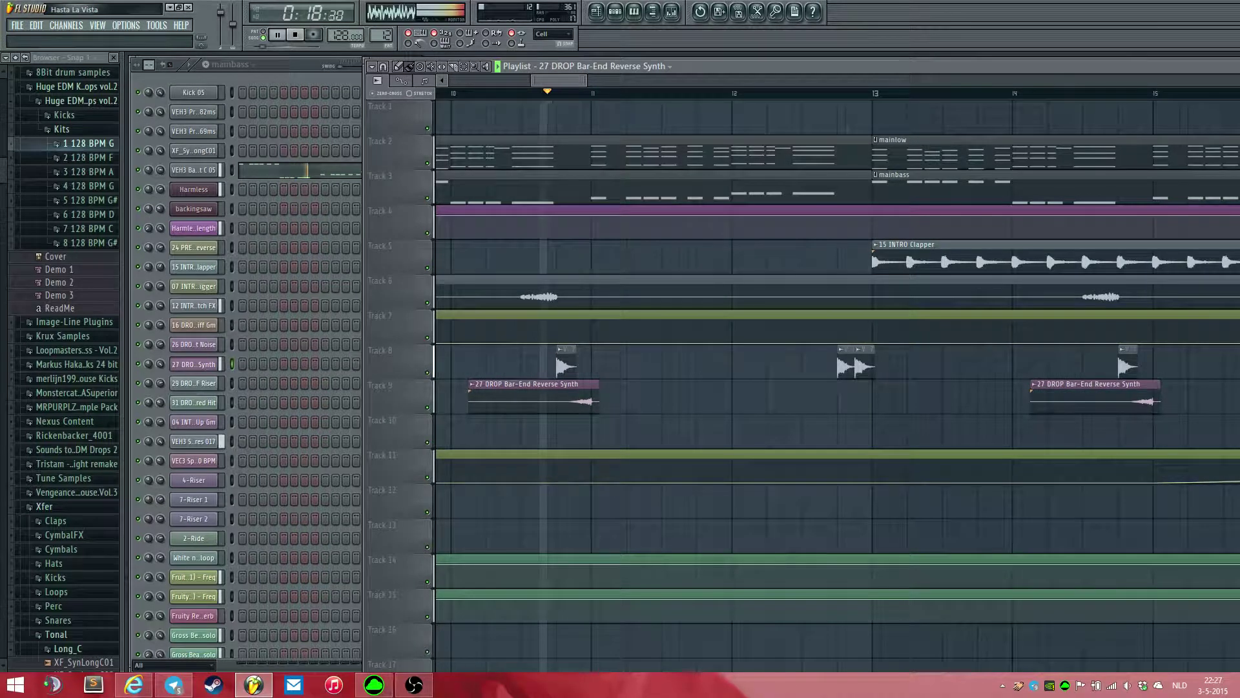
{"action": "scroll", "coordinate": [549, 259], "scroll_direction": "right", "scroll_amount": 3}
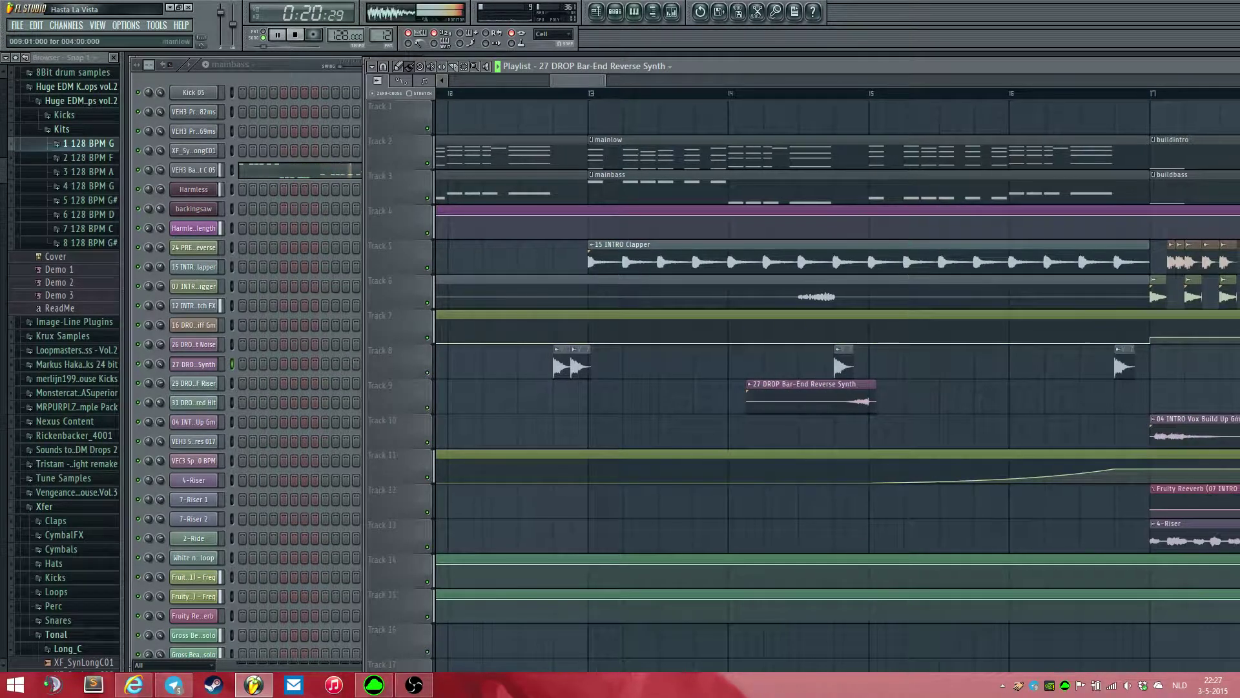
{"action": "scroll", "coordinate": [549, 259], "scroll_direction": "up", "scroll_amount": 2}
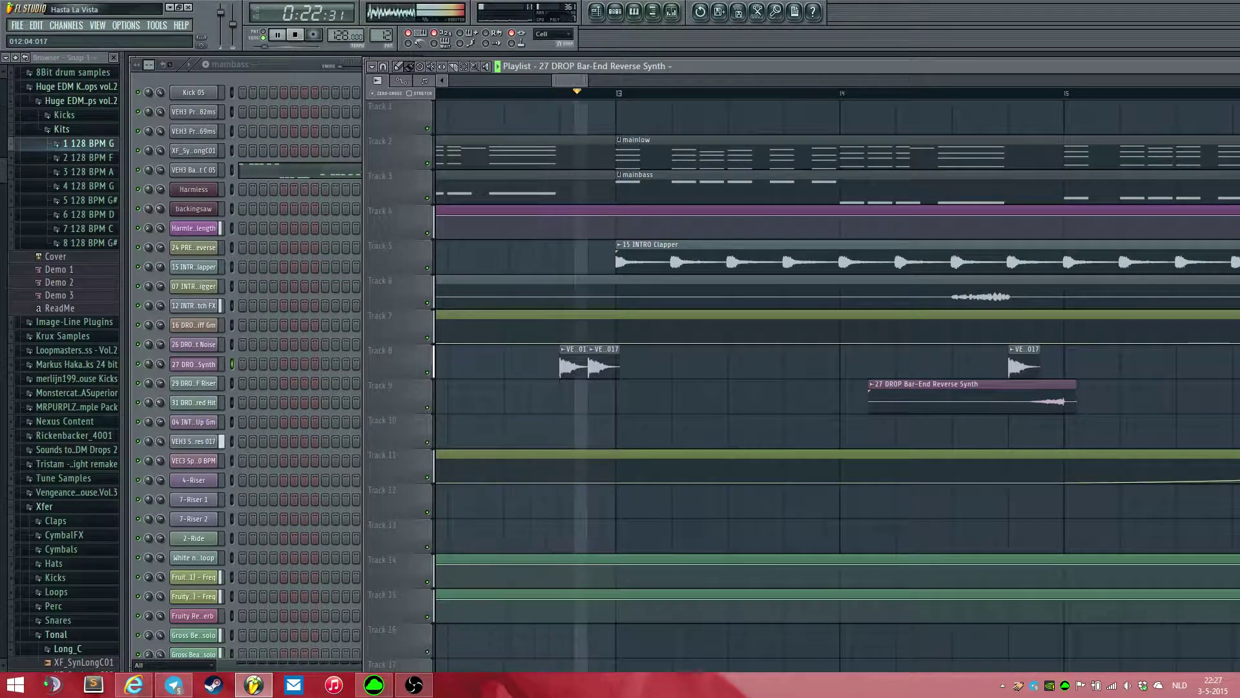
{"action": "scroll", "coordinate": [811, 258], "scroll_direction": "down", "scroll_amount": 4}
{"action": "key", "text": "space"}
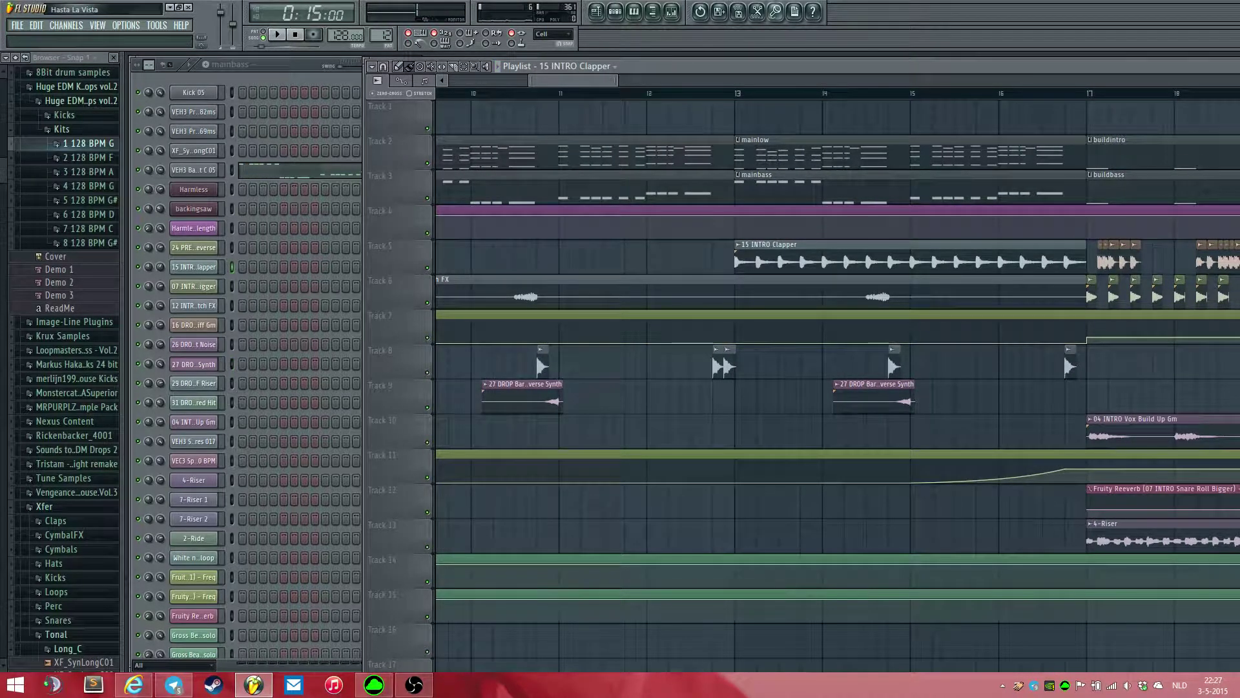
- Play the 15 INTRO Clapper section through into the start of the buildintro pattern
{"action": "left_click", "coordinate": [822, 93]}
{"action": "scroll", "coordinate": [888, 258], "scroll_direction": "up", "scroll_amount": 3}
{"action": "key", "text": "space"}
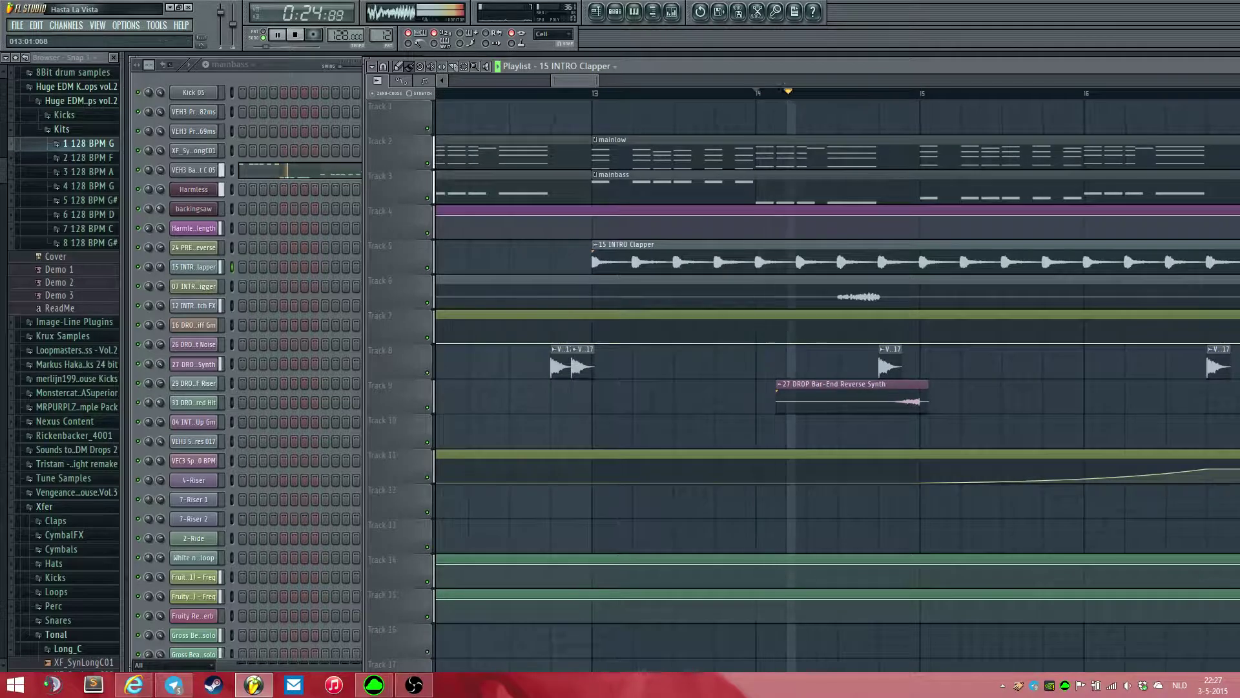
{"action": "scroll", "coordinate": [820, 258], "scroll_direction": "right", "scroll_amount": 2}
{"action": "scroll", "coordinate": [838, 259], "scroll_direction": "right", "scroll_amount": 5}
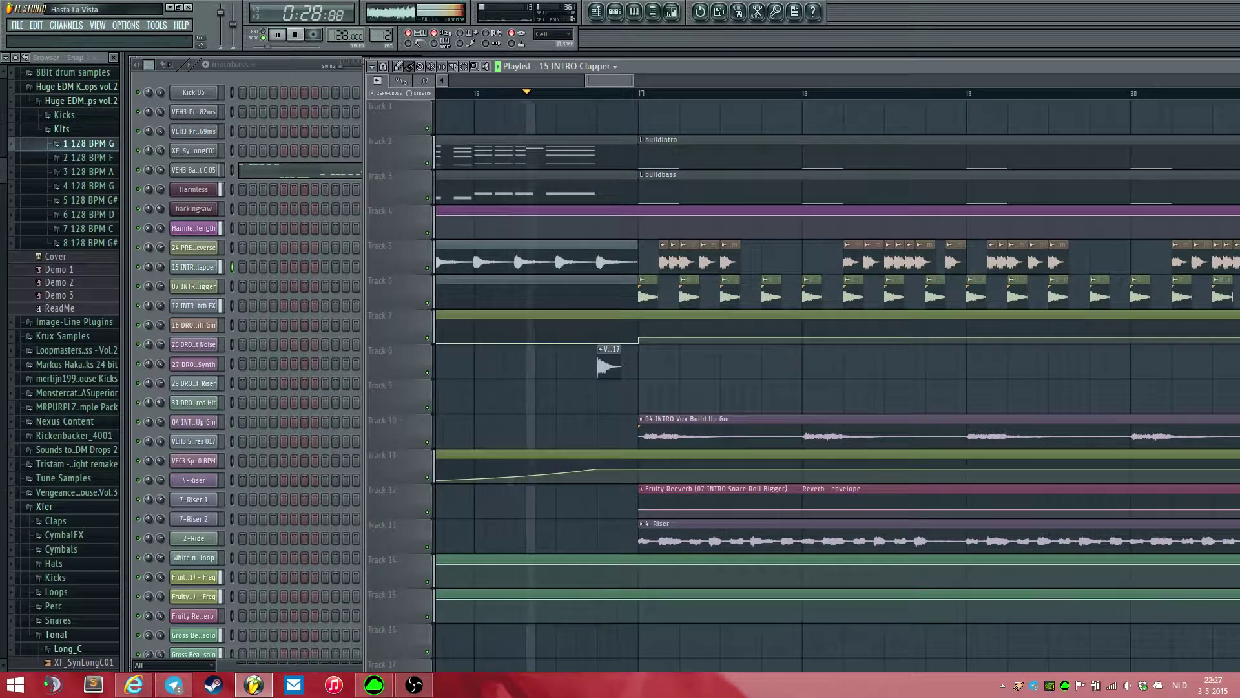
{"action": "scroll", "coordinate": [838, 258], "scroll_direction": "right", "scroll_amount": 1}
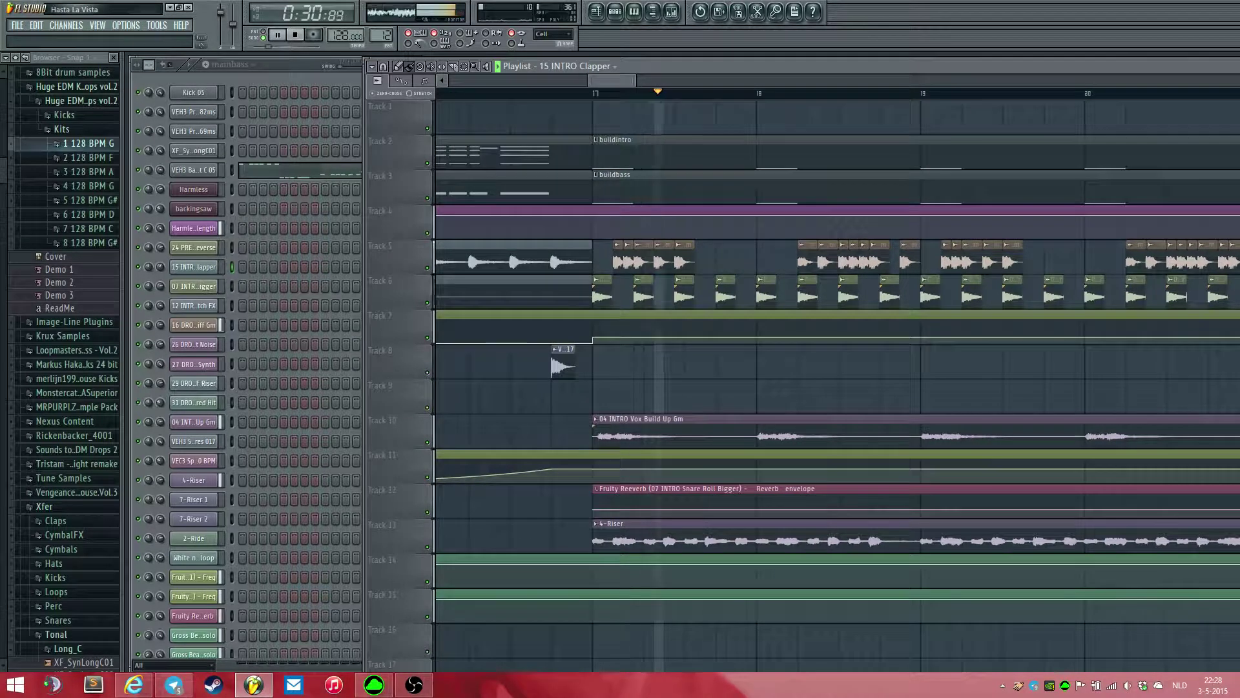
{"action": "key", "text": "space"}
- Inspect the channel settings of the 07 INTRO Snare Roll Bigger clip at bar 17 and view the whole build-up
{"action": "scroll", "coordinate": [602, 292], "scroll_direction": "up", "scroll_amount": 4}
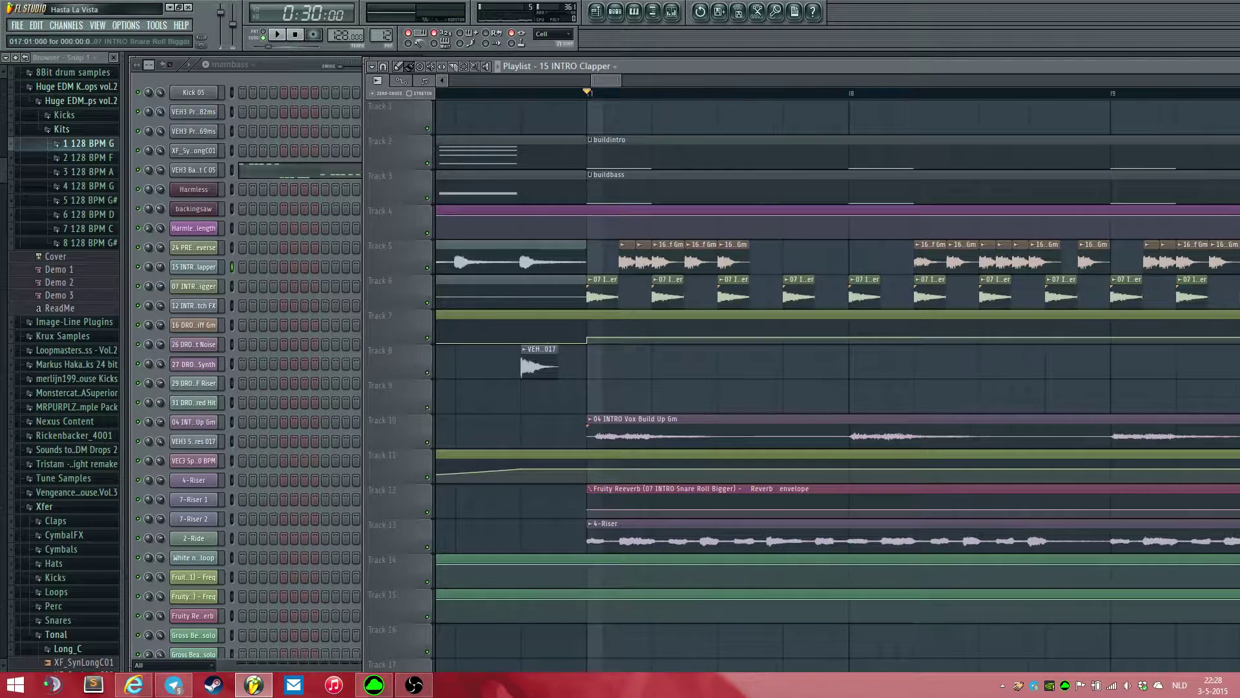
{"action": "double_click", "coordinate": [603, 294]}
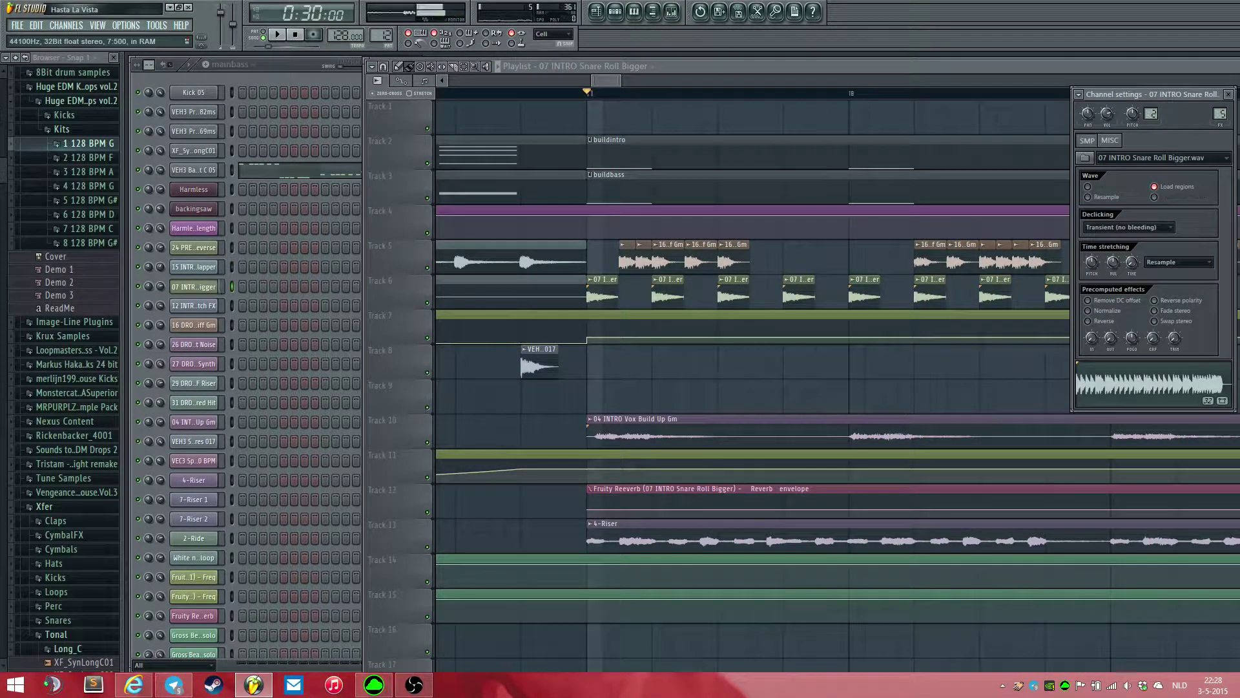
{"action": "scroll", "coordinate": [599, 293], "scroll_direction": "right", "scroll_amount": 2}
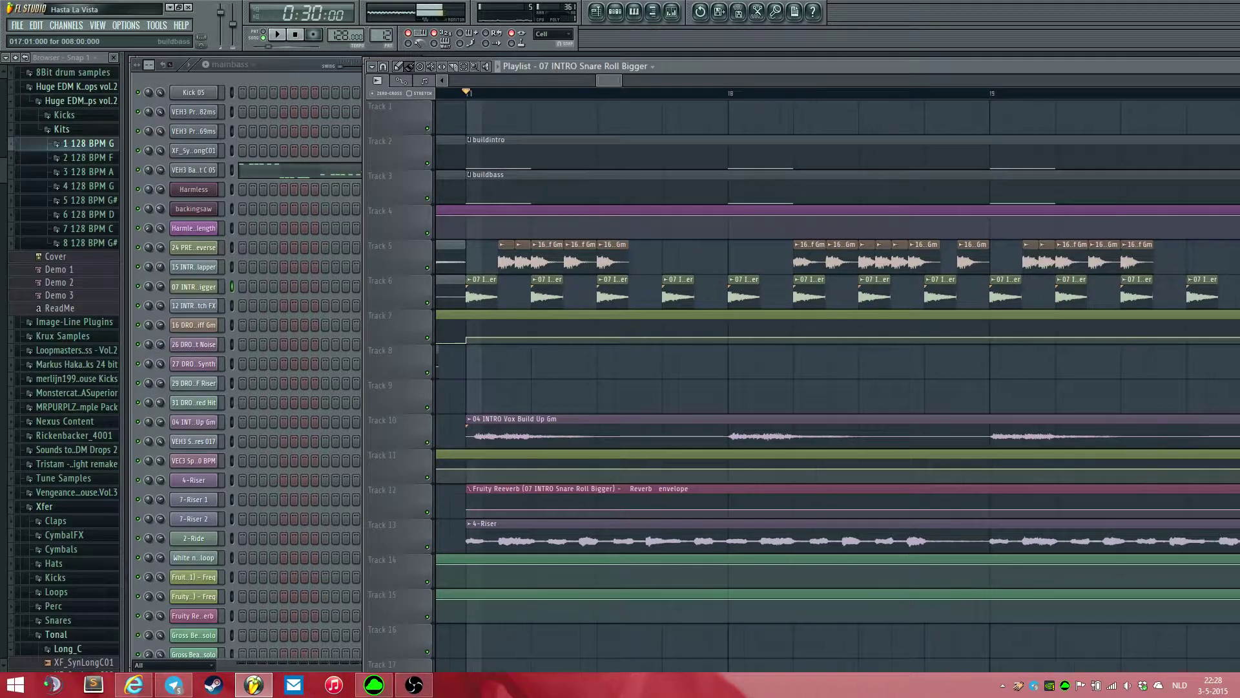
{"action": "scroll", "coordinate": [597, 294], "scroll_direction": "down", "scroll_amount": 8}
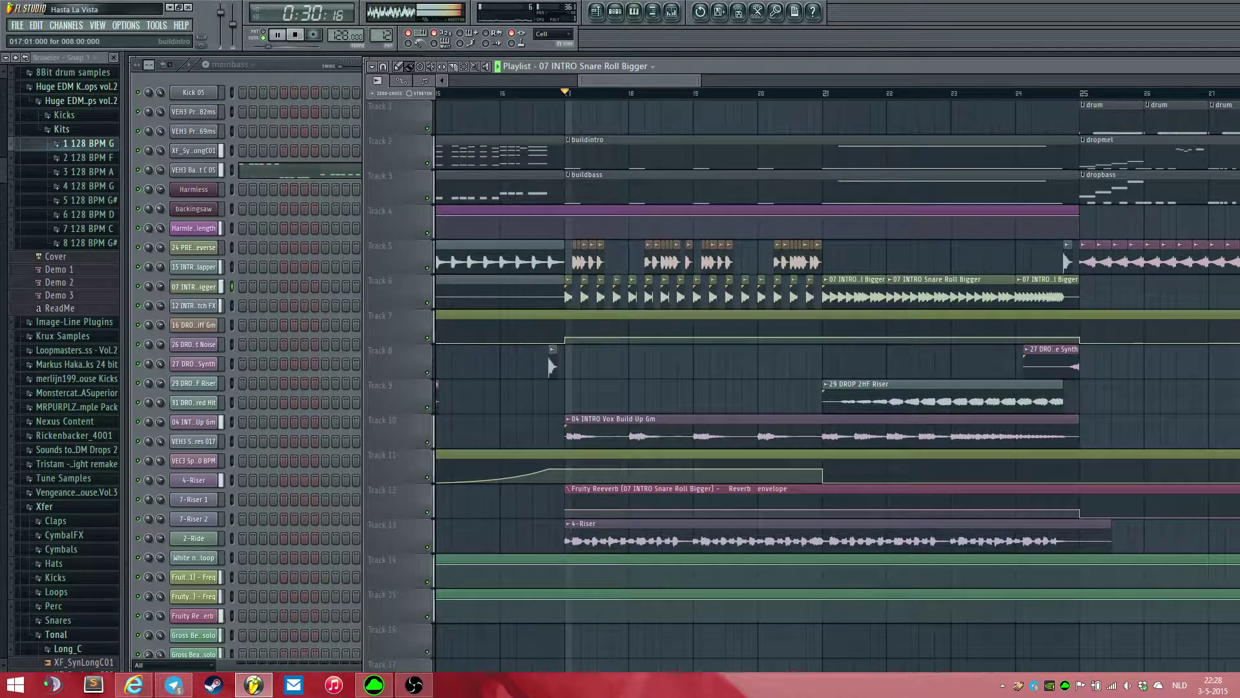
{"action": "scroll", "coordinate": [833, 294], "scroll_direction": "up", "scroll_amount": 4}
- Mark the snare roll's time range from bar 22 to 25, and then the range from 020:04:048 to 022:01:000
{"action": "scroll", "coordinate": [789, 294], "scroll_direction": "right", "scroll_amount": 3}
{"action": "scroll", "coordinate": [837, 381], "scroll_direction": "right", "scroll_amount": 1}
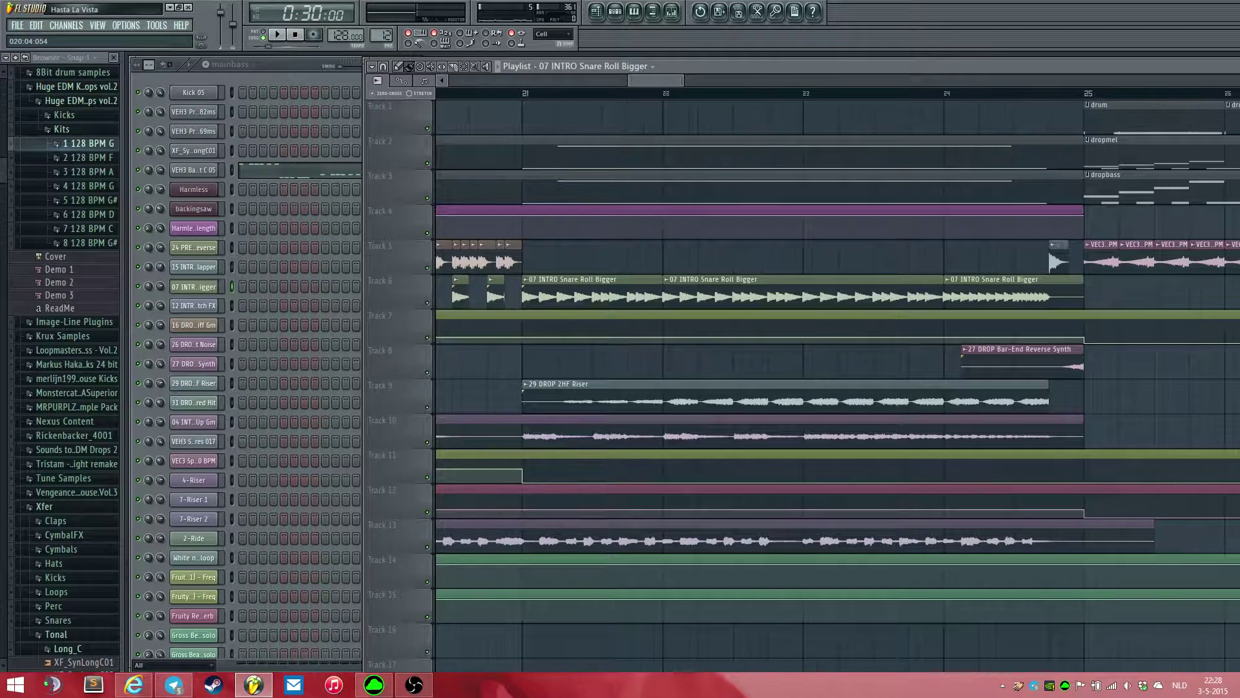
{"action": "left_click_drag", "start_coordinate": [663, 94], "coordinate": [1086, 94]}
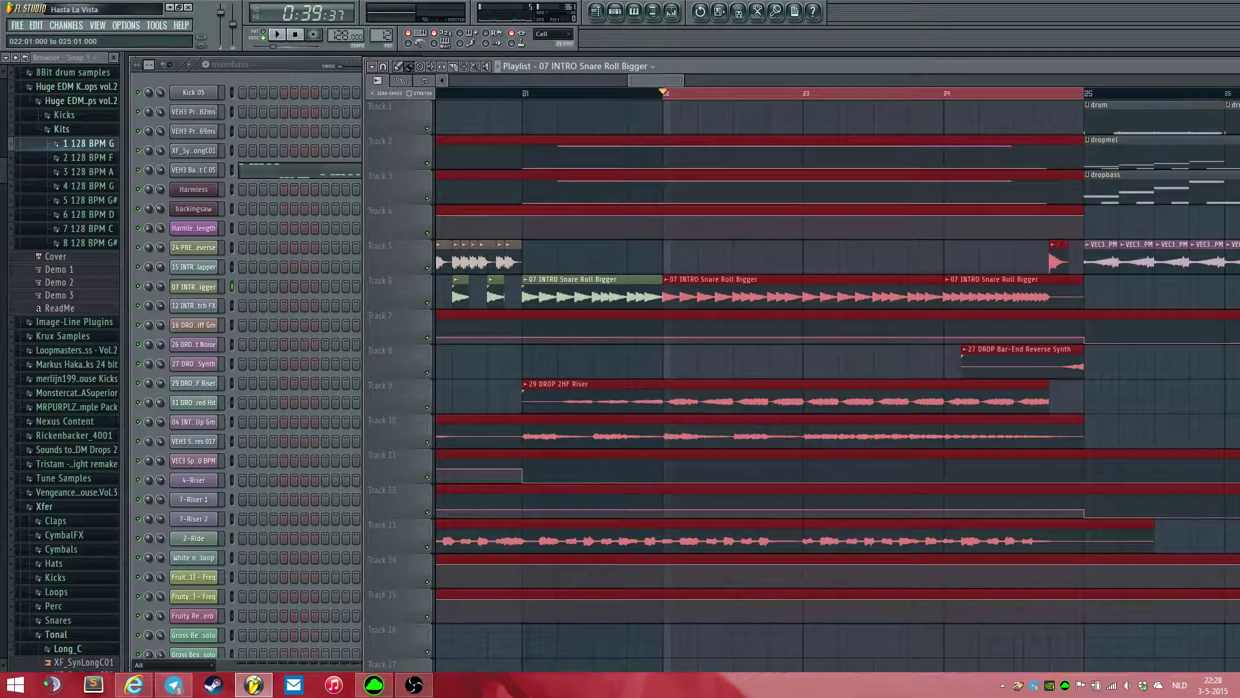
{"action": "left_click_drag", "start_coordinate": [663, 94], "coordinate": [504, 94]}
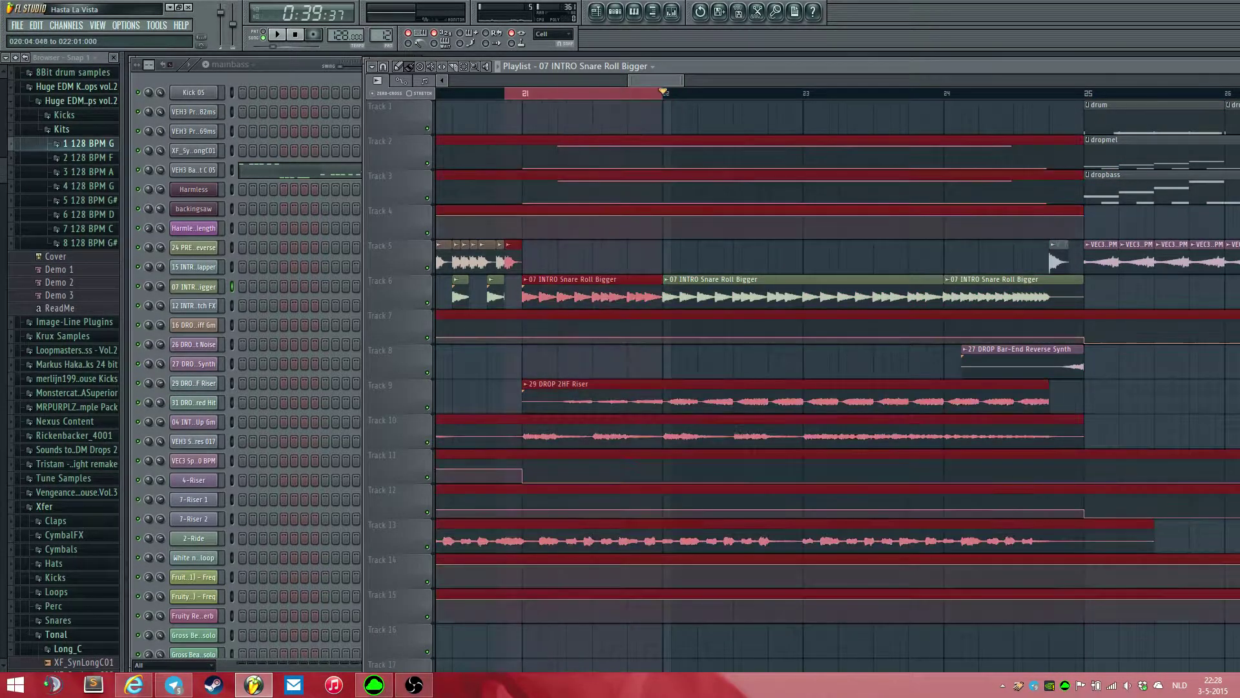
- Mark the snare roll from bar 21 to about 023:01:072, then only bar 21 to 22, and clear the selection
{"action": "left_click_drag", "start_coordinate": [662, 94], "coordinate": [830, 93]}
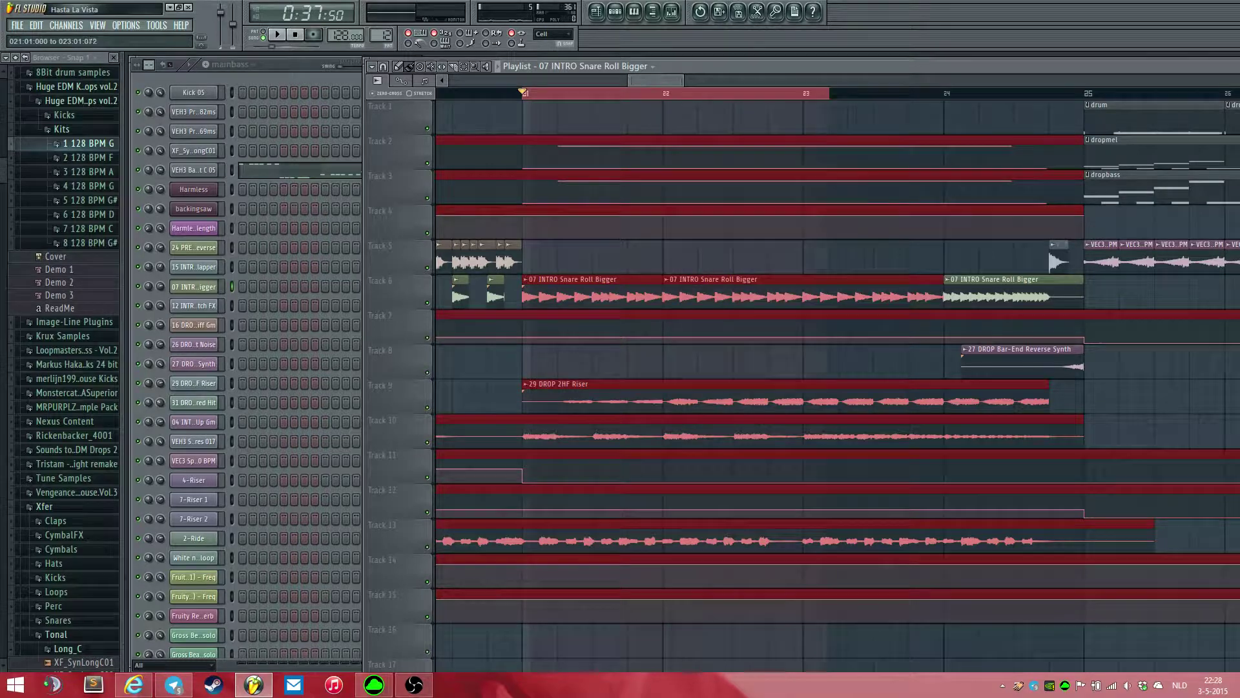
{"action": "left_click", "coordinate": [675, 259], "text": "ctrl"}
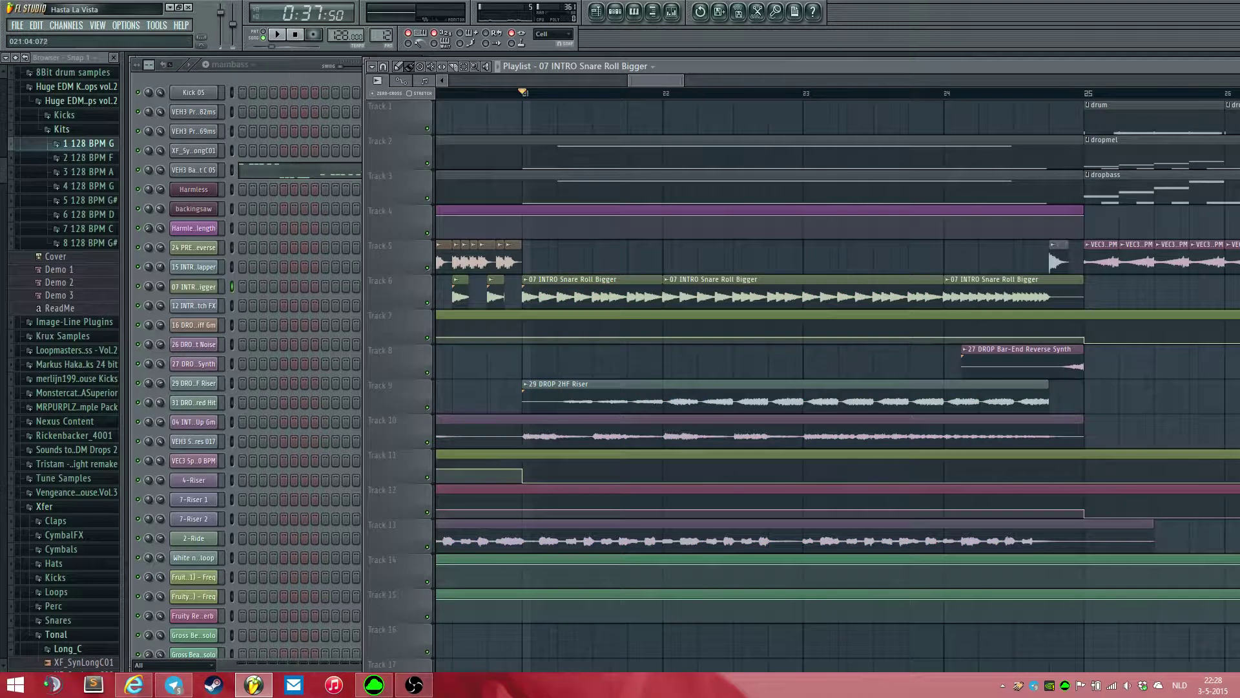
{"action": "left_click_drag", "start_coordinate": [663, 94], "coordinate": [522, 93]}
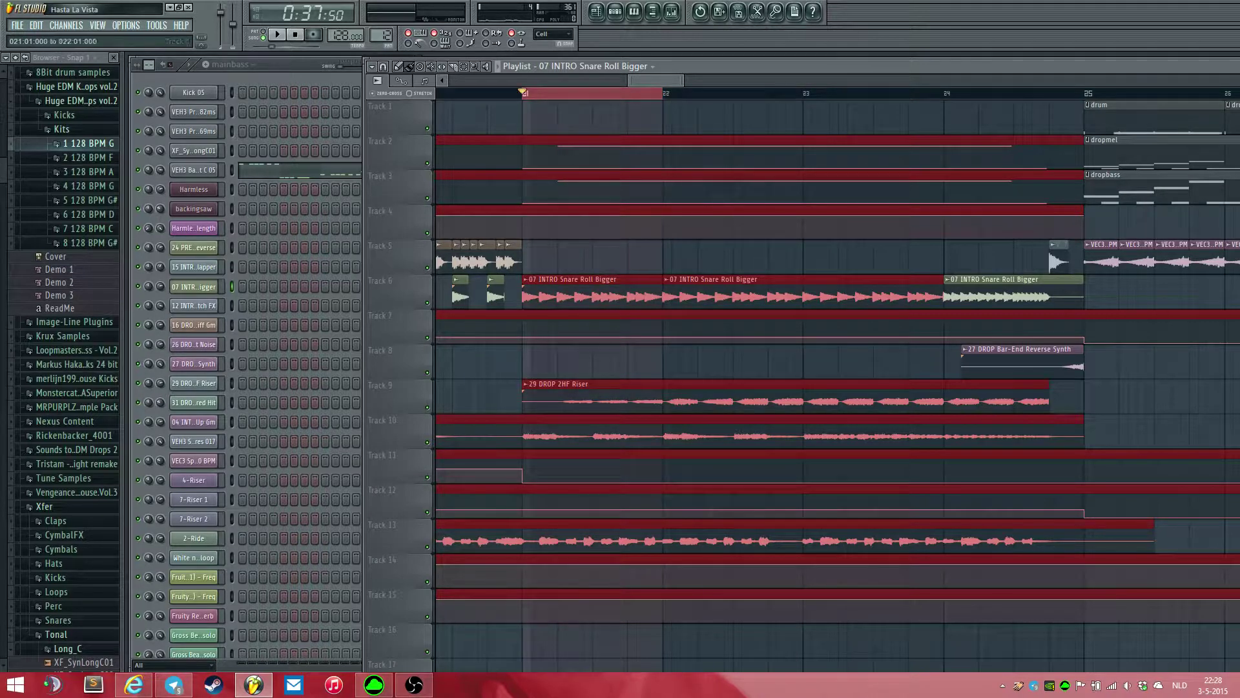
{"action": "left_click", "coordinate": [666, 93], "text": "ctrl"}
{"action": "scroll", "coordinate": [554, 295], "scroll_direction": "down", "scroll_amount": 3}
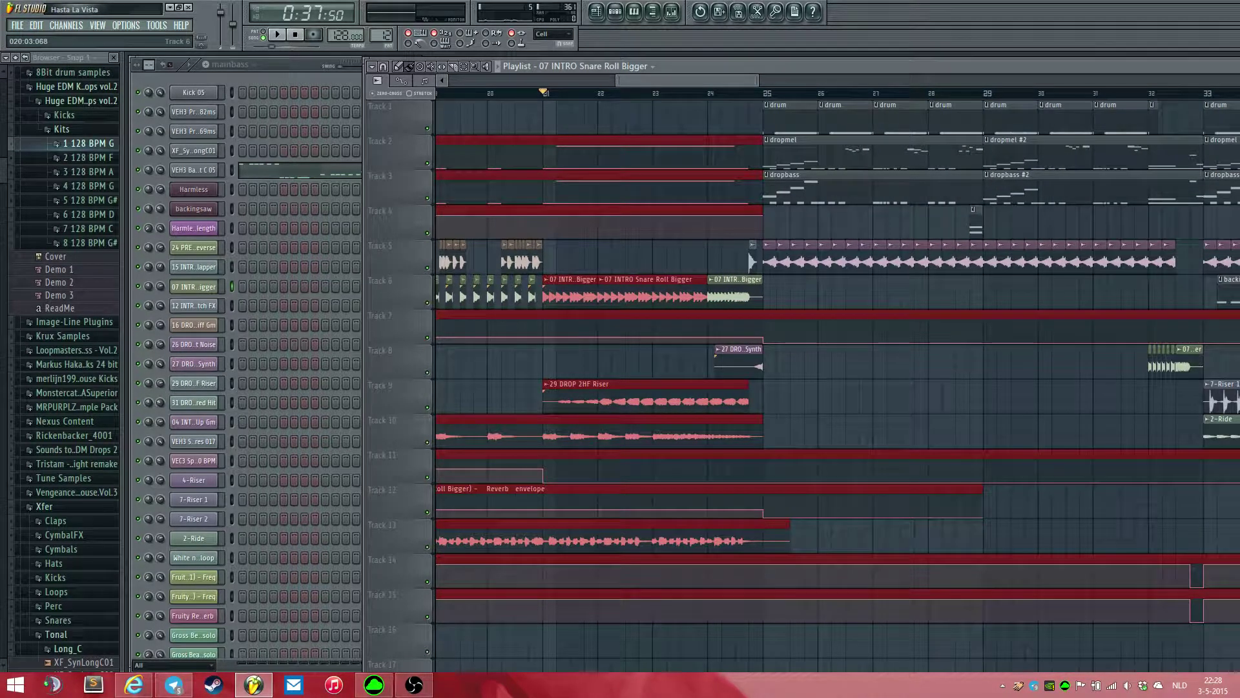
{"action": "left_click", "coordinate": [519, 297]}
{"action": "scroll", "coordinate": [644, 294], "scroll_direction": "up", "scroll_amount": 5}
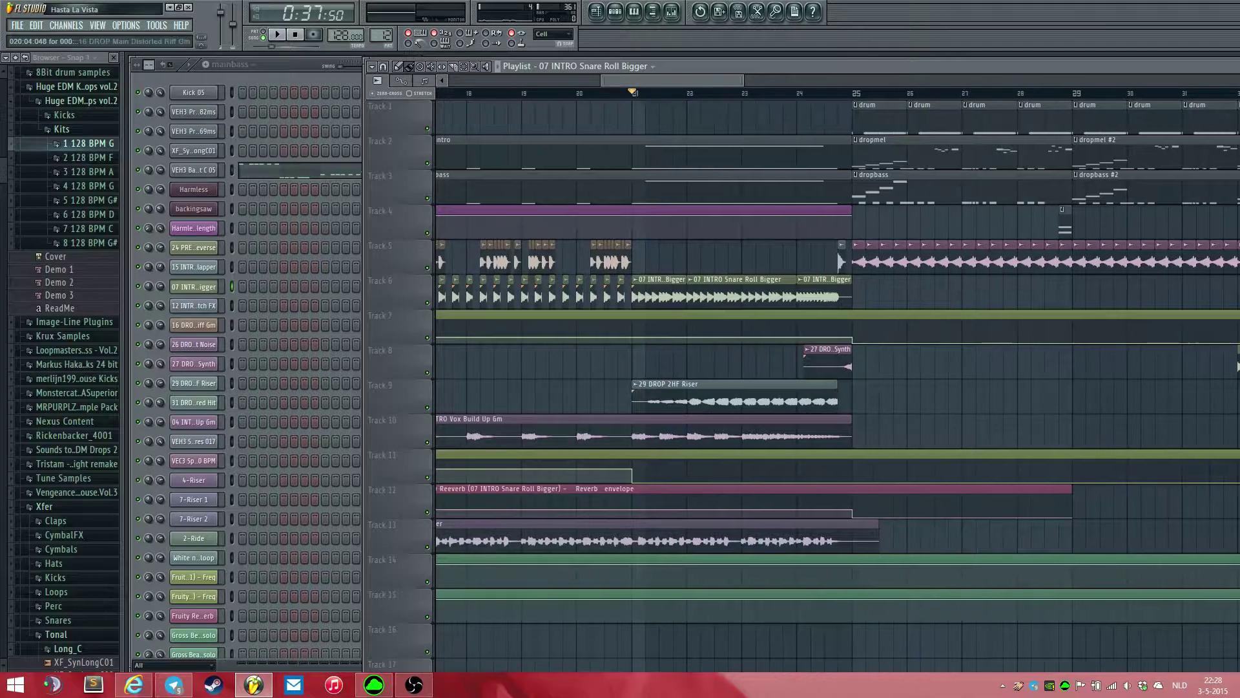
- Play the build-up from bar 17 to hear the snare hits together with the distorted riff chops
{"action": "scroll", "coordinate": [679, 294], "scroll_direction": "down", "scroll_amount": 4}
{"action": "left_click_drag", "start_coordinate": [597, 294], "coordinate": [991, 294]}
{"action": "left_click", "coordinate": [578, 93]}
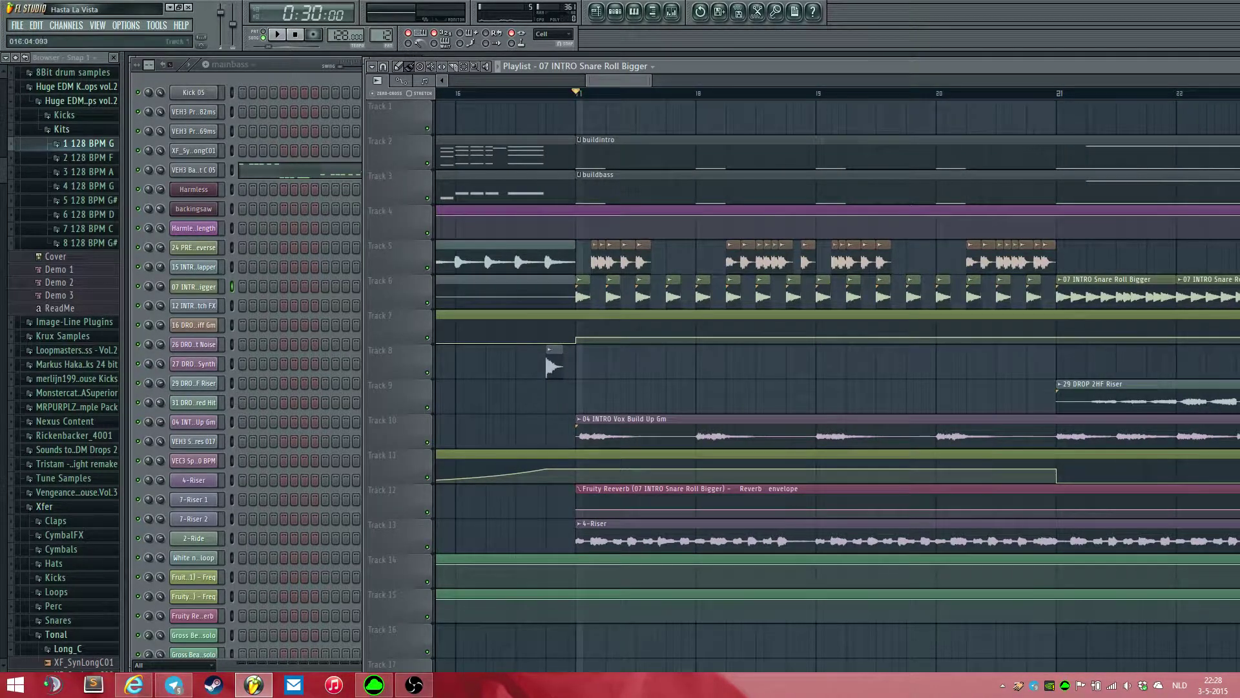
{"action": "key", "text": "space"}
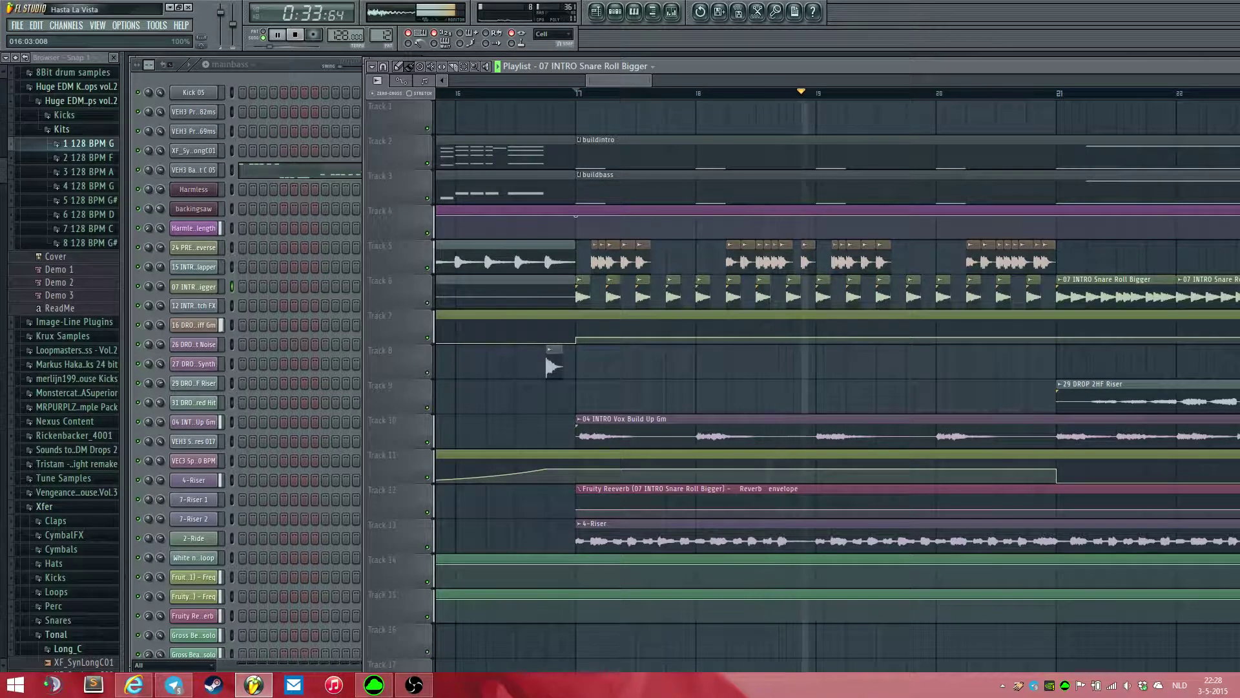
{"action": "key", "text": "space"}
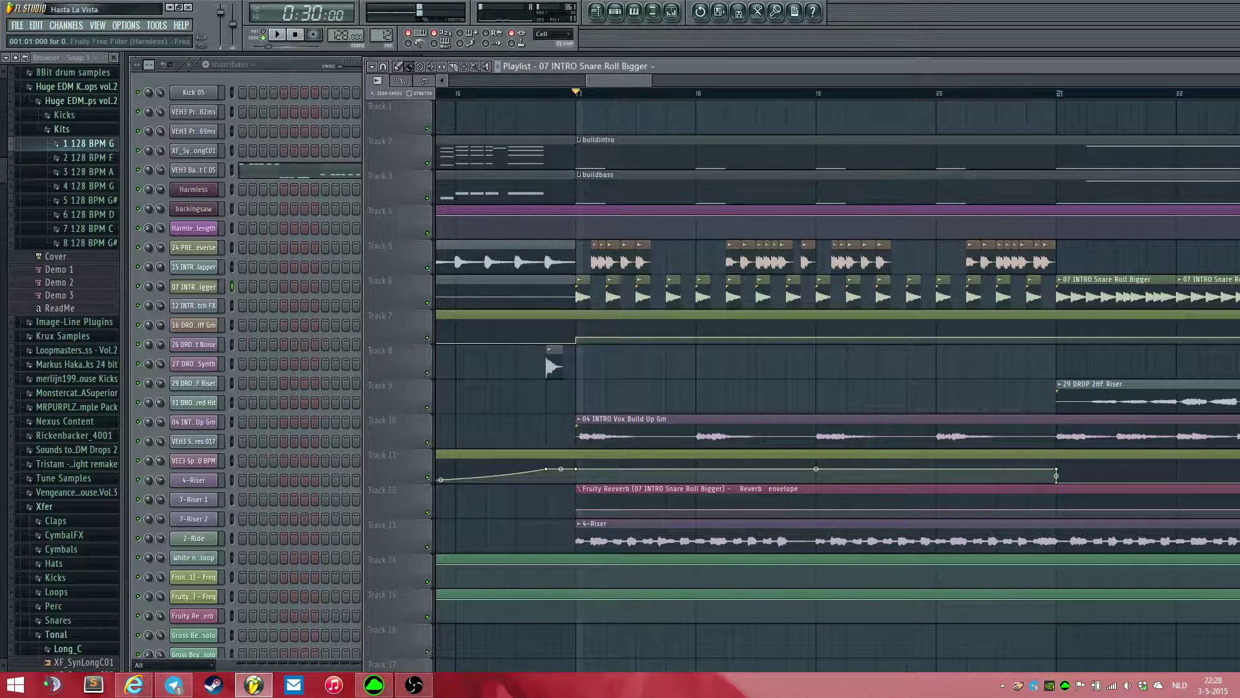
- Inspect the channel settings of the 16 DROP Main Distorted Riff Gm chops in bar 17 and audition the build-up's start
{"action": "double_click", "coordinate": [603, 261]}
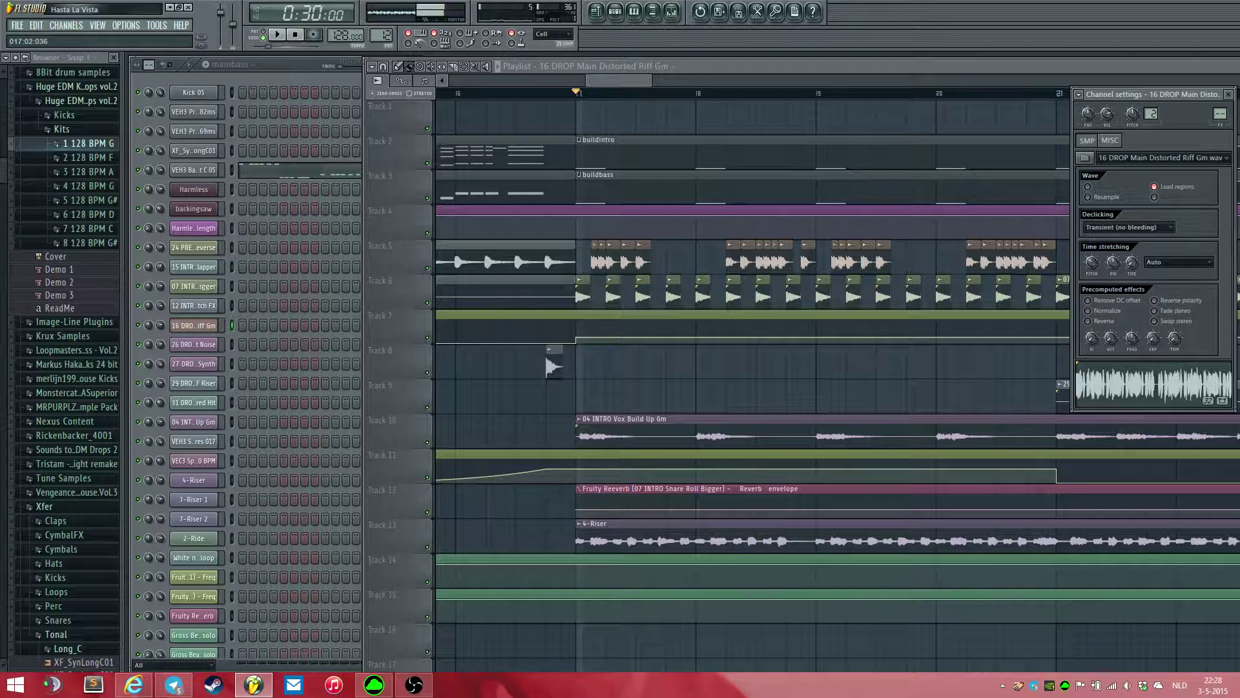
{"action": "key", "text": "Escape"}
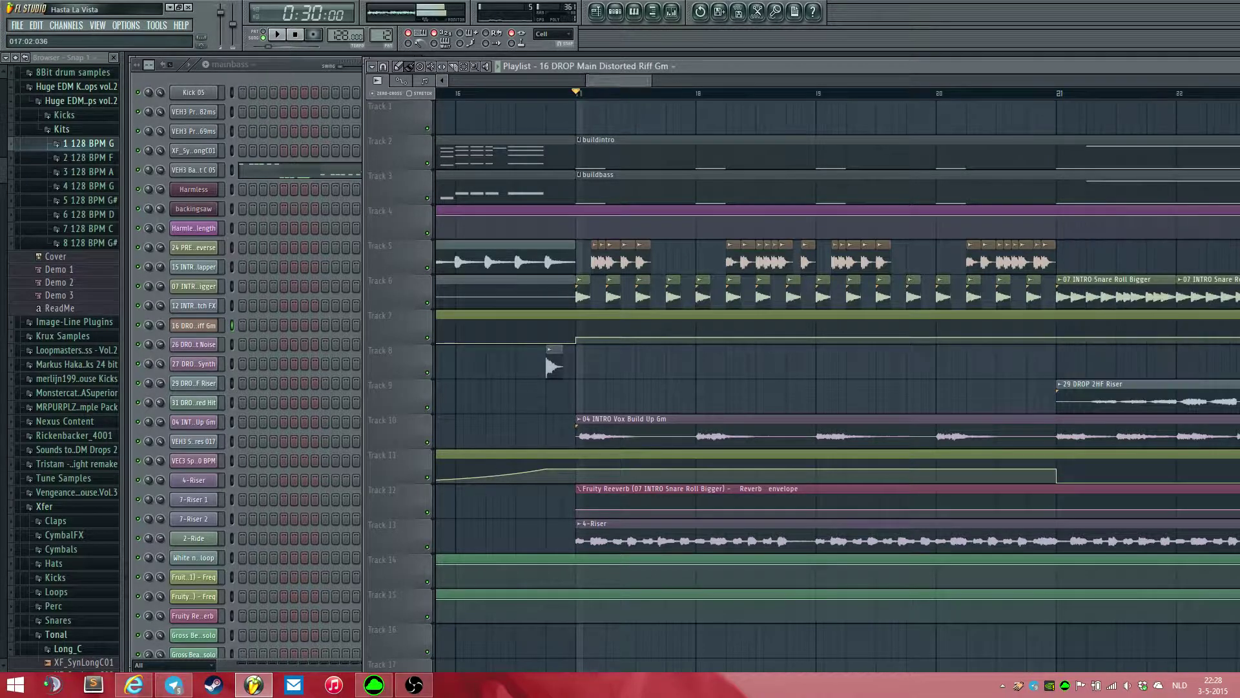
{"action": "scroll", "coordinate": [584, 261], "scroll_direction": "up", "scroll_amount": 4}
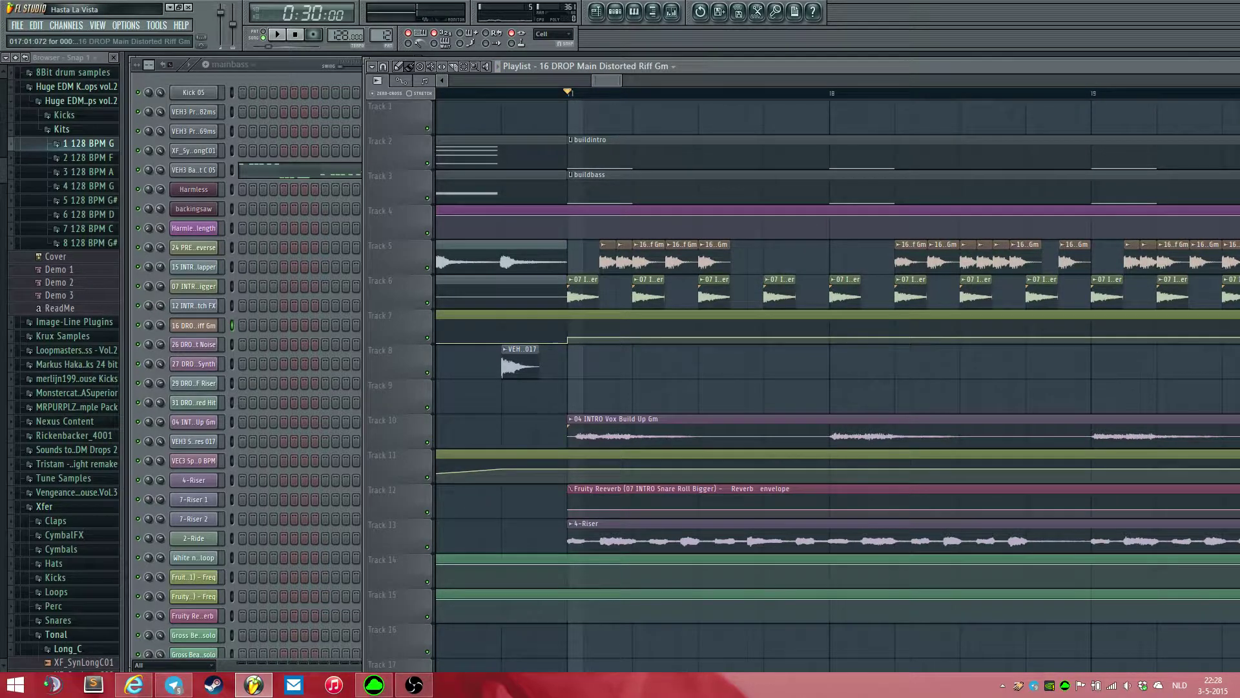
{"action": "double_click", "coordinate": [624, 261]}
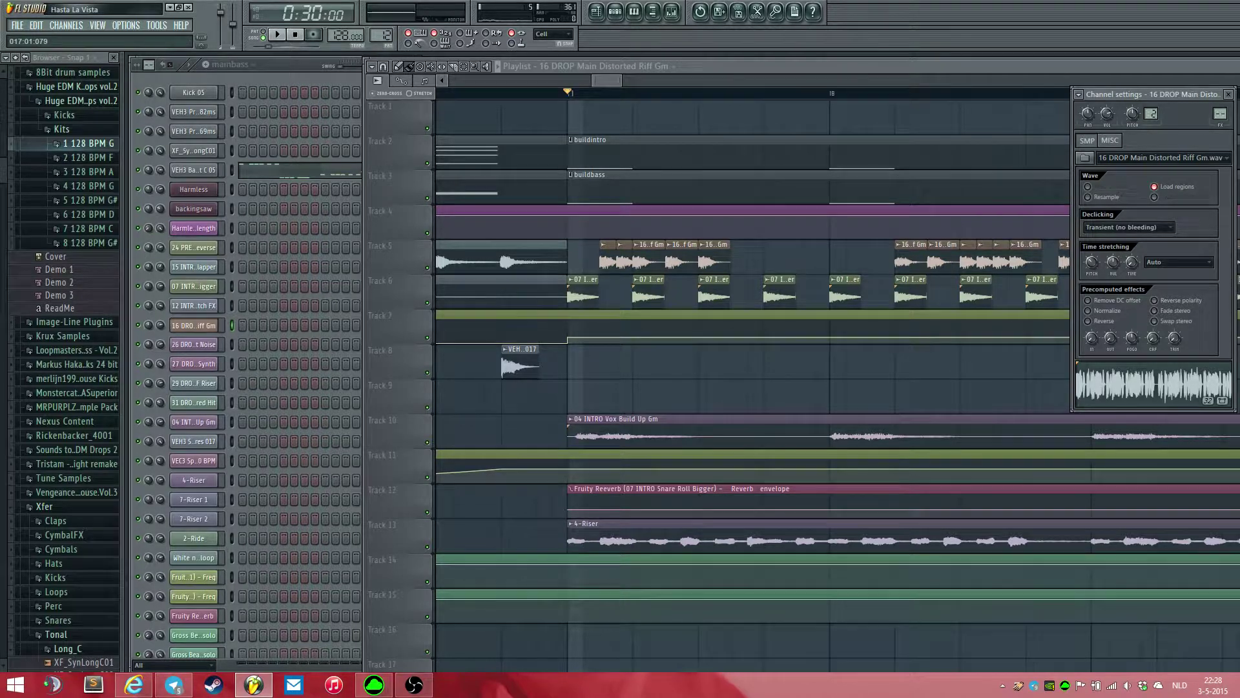
{"action": "middle_click", "coordinate": [623, 362]}
{"action": "scroll", "coordinate": [662, 258], "scroll_direction": "up", "scroll_amount": 5}
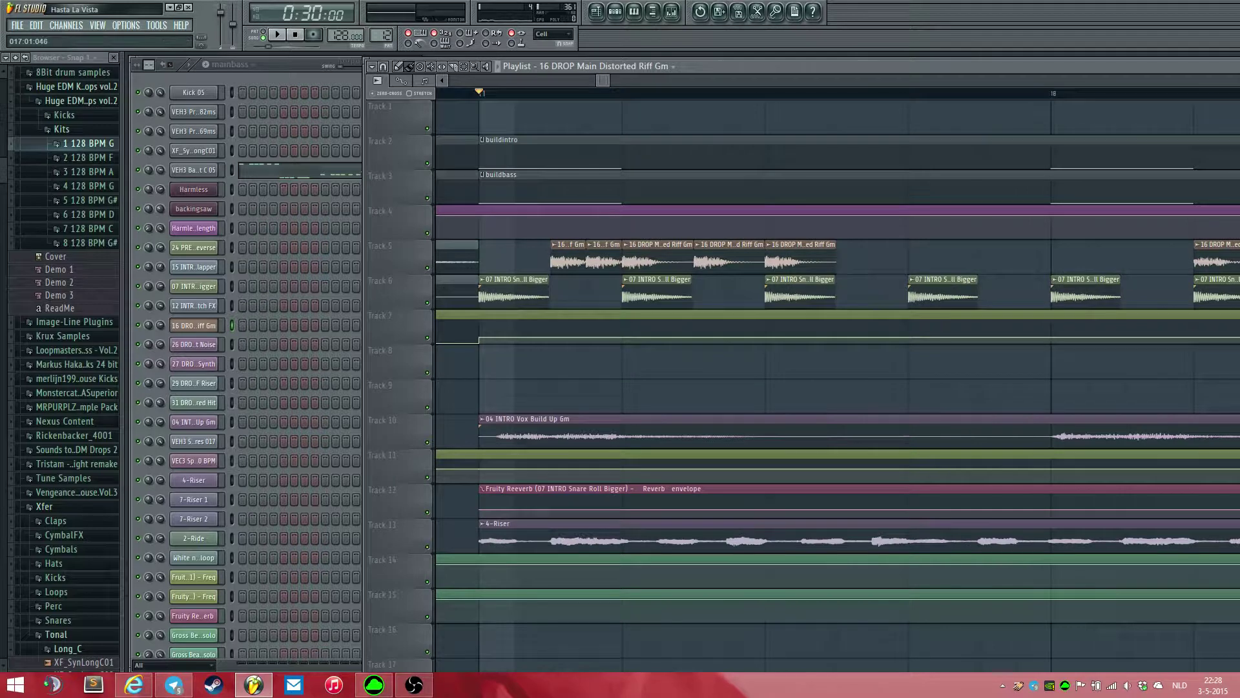
{"action": "key", "text": "space"}
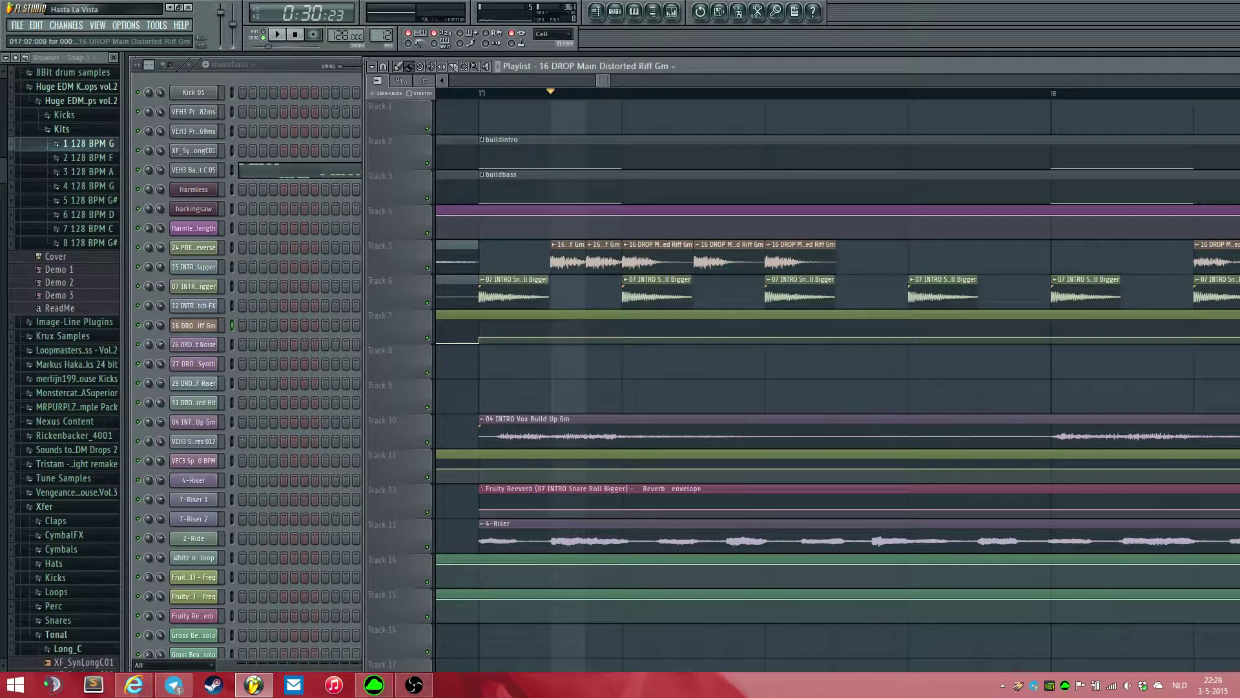
{"action": "scroll", "coordinate": [530, 259], "scroll_direction": "down", "scroll_amount": 5}
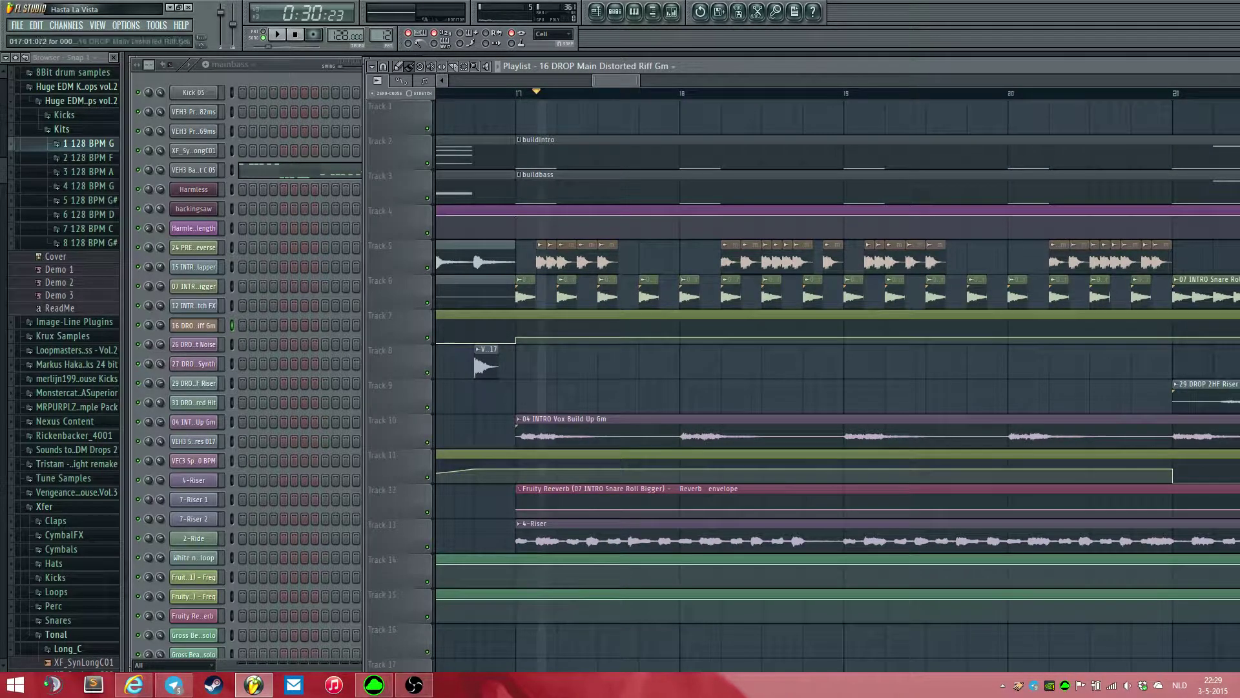
{"action": "scroll", "coordinate": [530, 259], "scroll_direction": "down", "scroll_amount": 6}
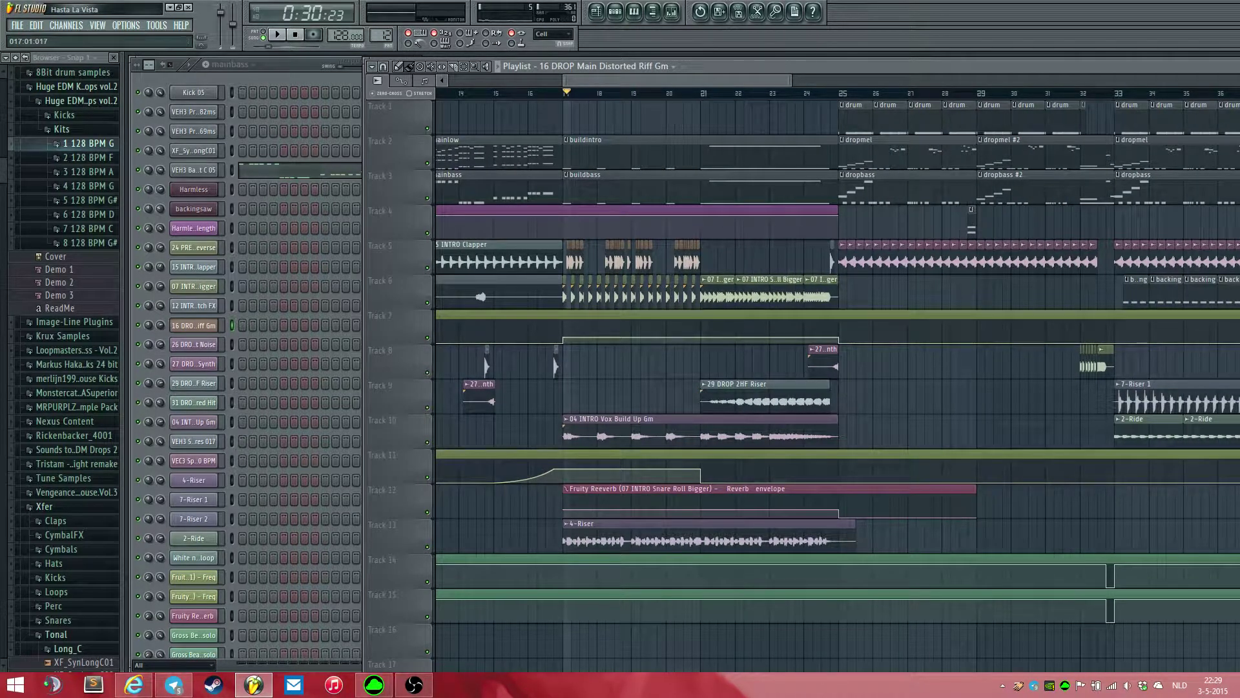
- Mark the time range at the start of the build-up in bar 17 and play it
{"action": "left_click_drag", "start_coordinate": [565, 93], "coordinate": [587, 93]}
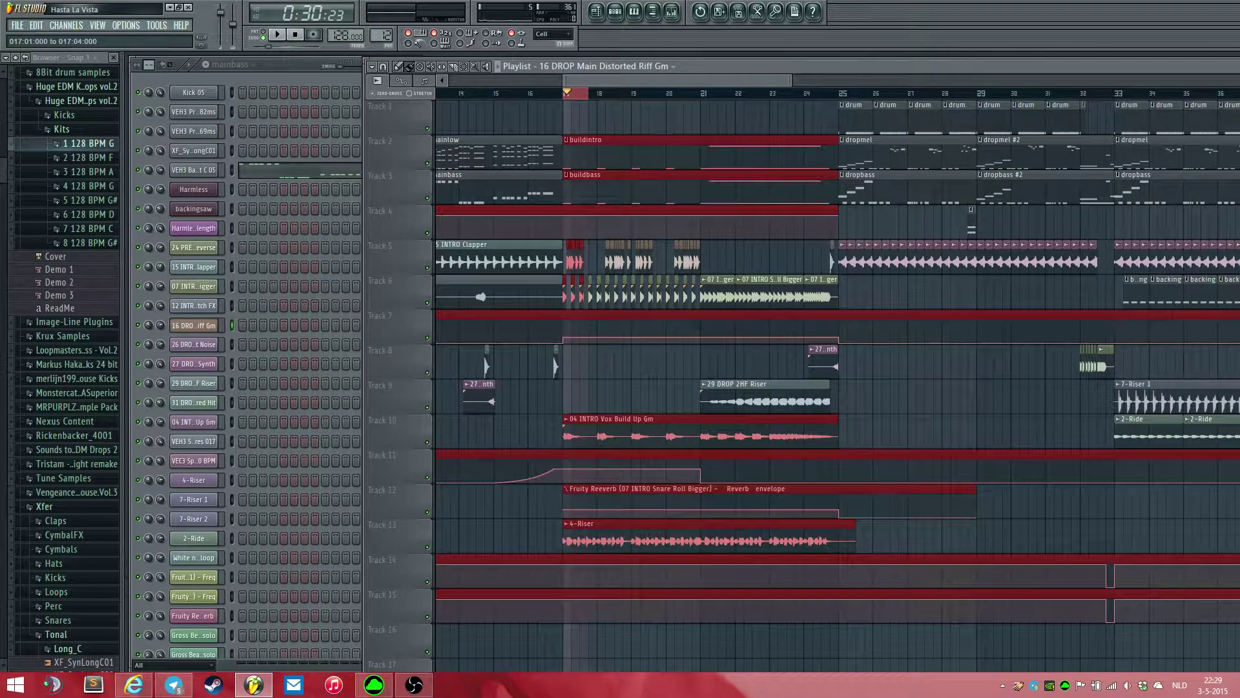
{"action": "left_click_drag", "start_coordinate": [841, 93], "coordinate": [597, 93]}
{"action": "key", "text": "space"}
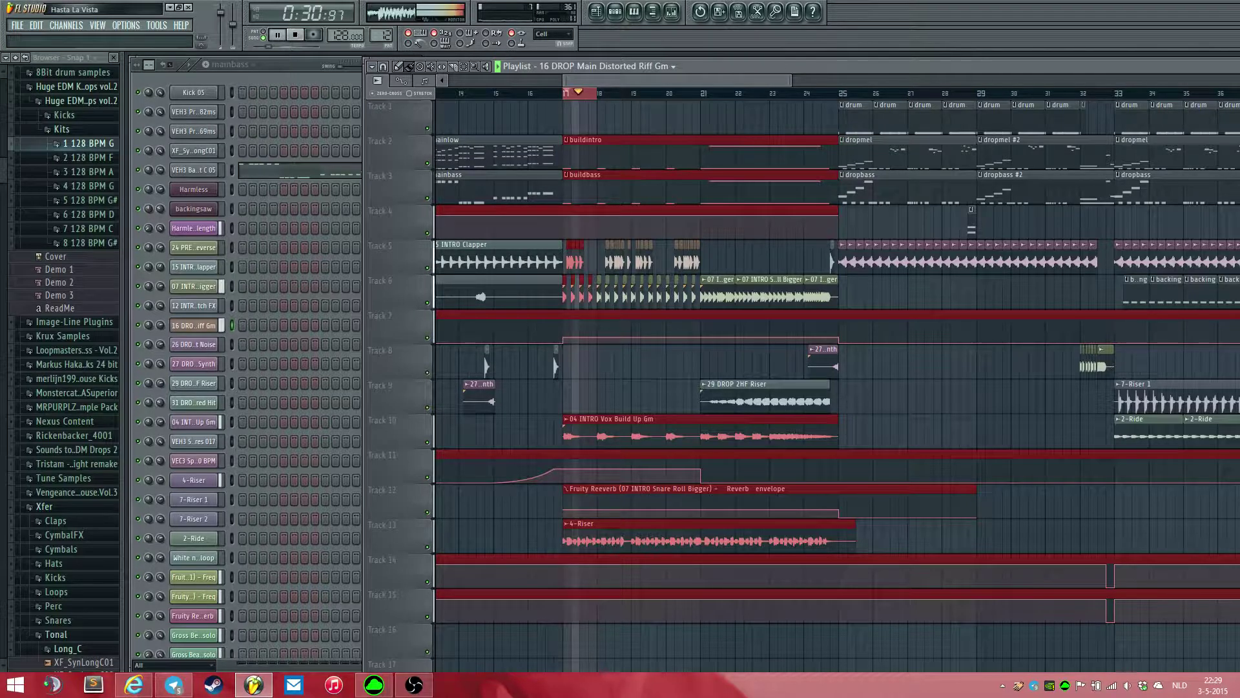
{"action": "key", "text": "space"}
- Clear the time selection at bar 17 and play the arrangement into the drop
{"action": "key", "text": "ctrl+d"}
{"action": "mouse_move", "coordinate": [677, 81]}
{"action": "left_mouse_down"}
{"action": "mouse_move", "coordinate": [803, 93]}
{"action": "mouse_move", "coordinate": [691, 81]}
{"action": "left_mouse_up"}
{"action": "key", "text": "space"}
{"action": "key", "text": "space"}
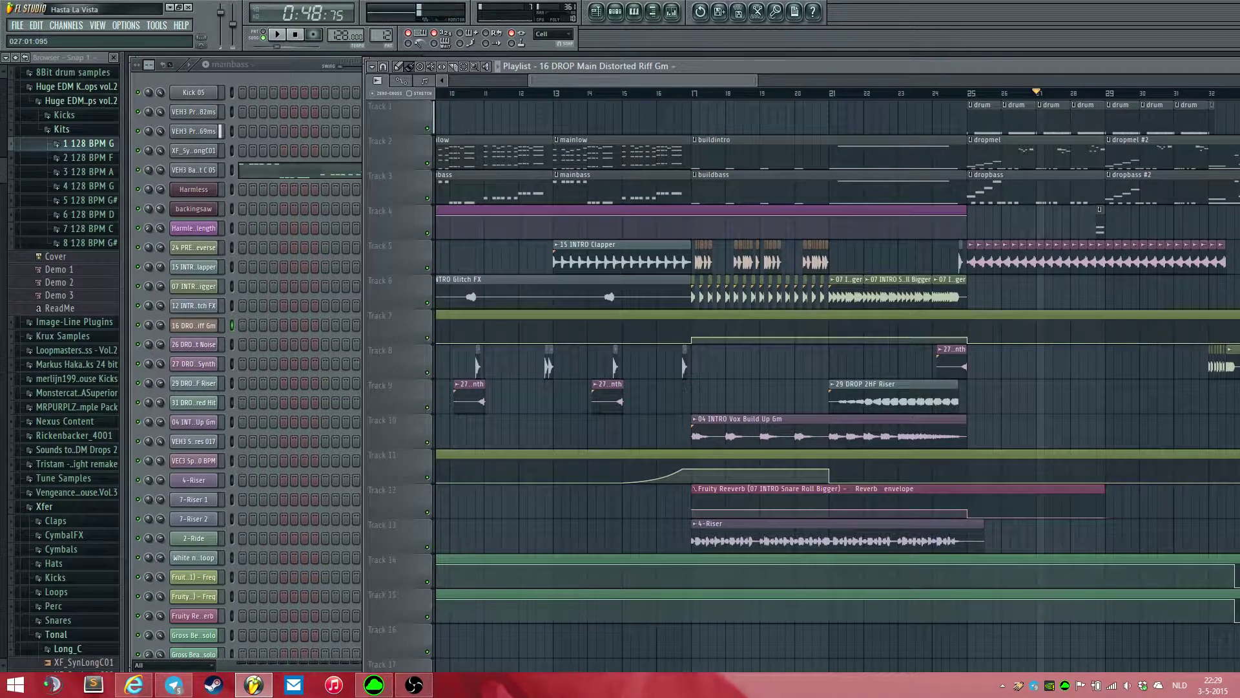
- Replay the build-up from the start of the buildintro pattern at bar 17
{"action": "left_click", "coordinate": [693, 93]}
{"action": "scroll", "coordinate": [711, 222], "scroll_direction": "up", "scroll_amount": 4}
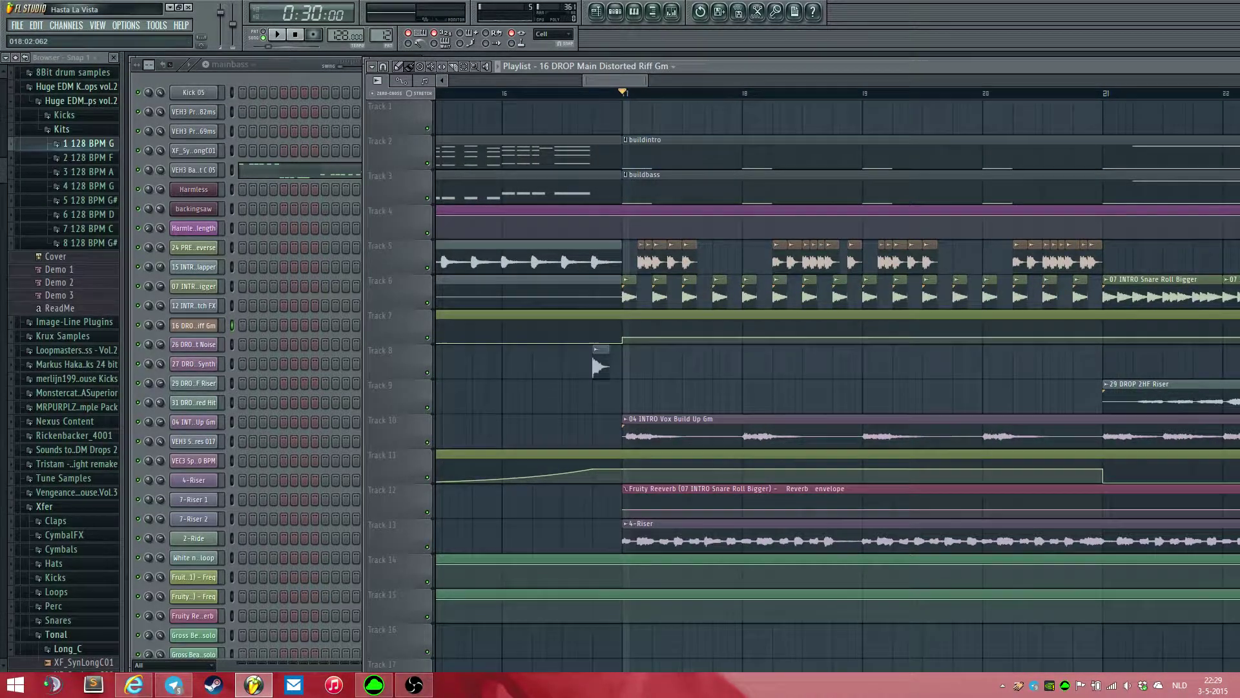
{"action": "key", "text": "space"}
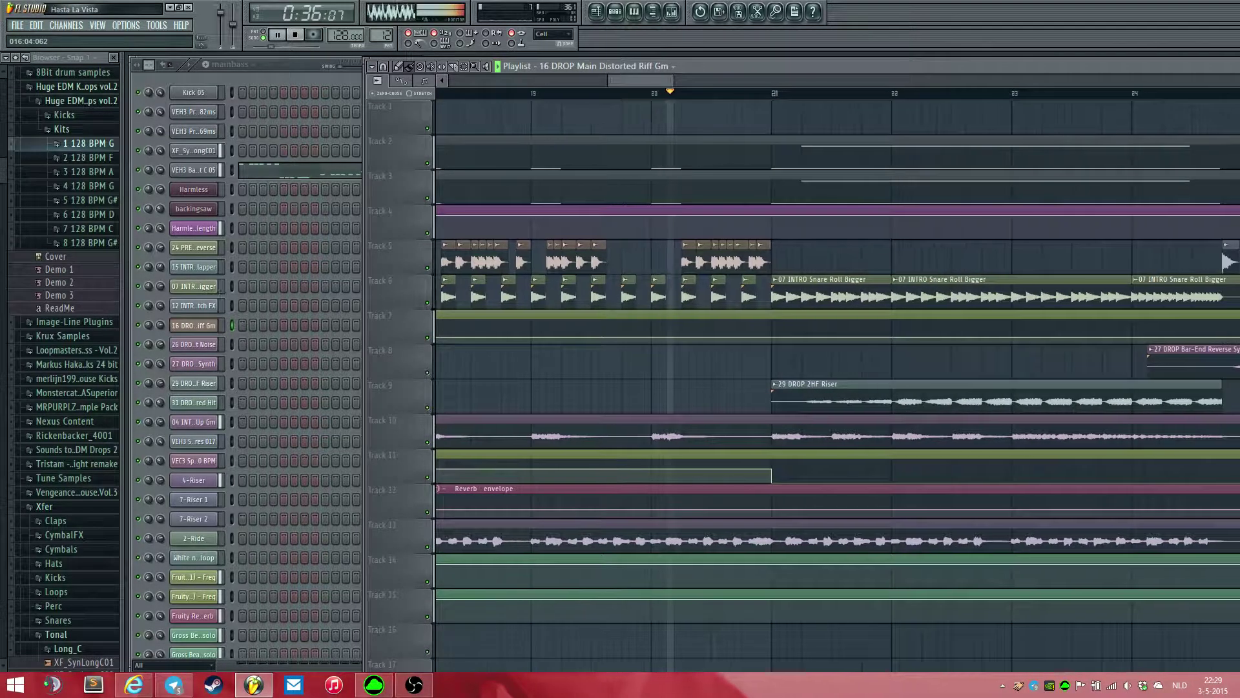
{"action": "scroll", "coordinate": [575, 258], "scroll_direction": "left", "scroll_amount": 3}
{"action": "left_click", "coordinate": [579, 93]}
{"action": "key", "text": "space"}
{"action": "scroll", "coordinate": [571, 259], "scroll_direction": "down", "scroll_amount": 3}
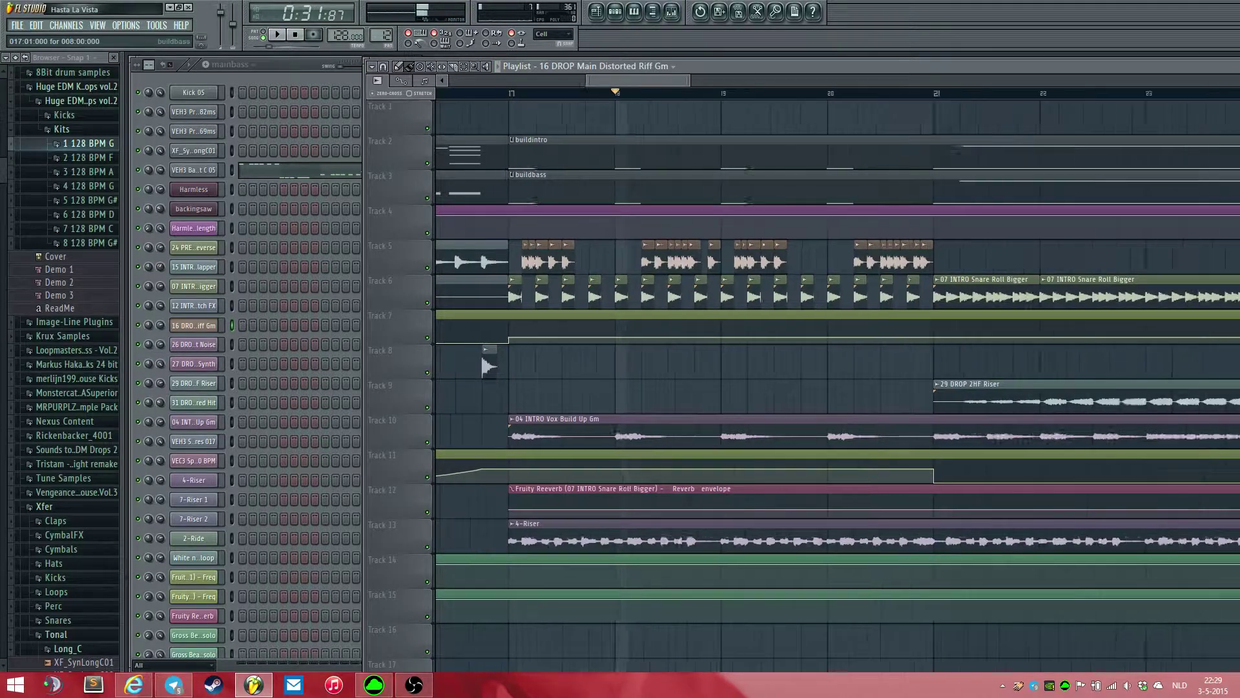
- Inspect the channel settings of the 04 INTRO Vox Build Up Gm clip and play its start from bar 17
{"action": "left_click", "coordinate": [527, 93]}
{"action": "scroll", "coordinate": [527, 284], "scroll_direction": "up", "scroll_amount": 3}
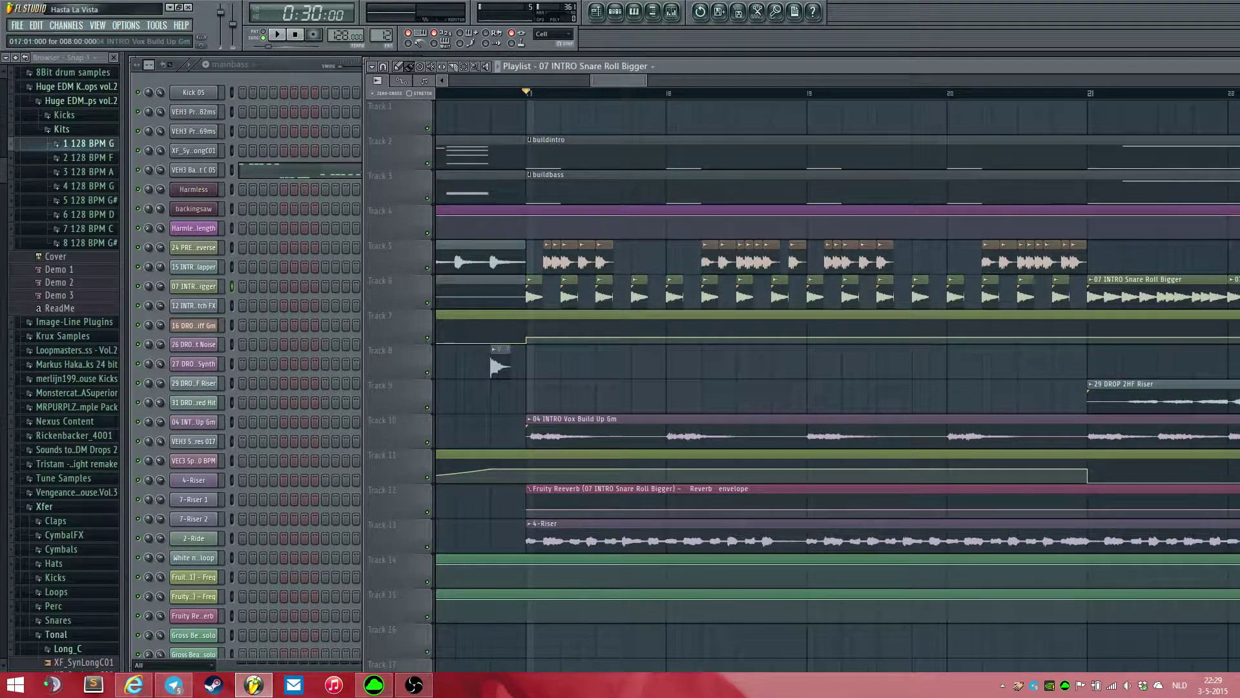
{"action": "double_click", "coordinate": [573, 420]}
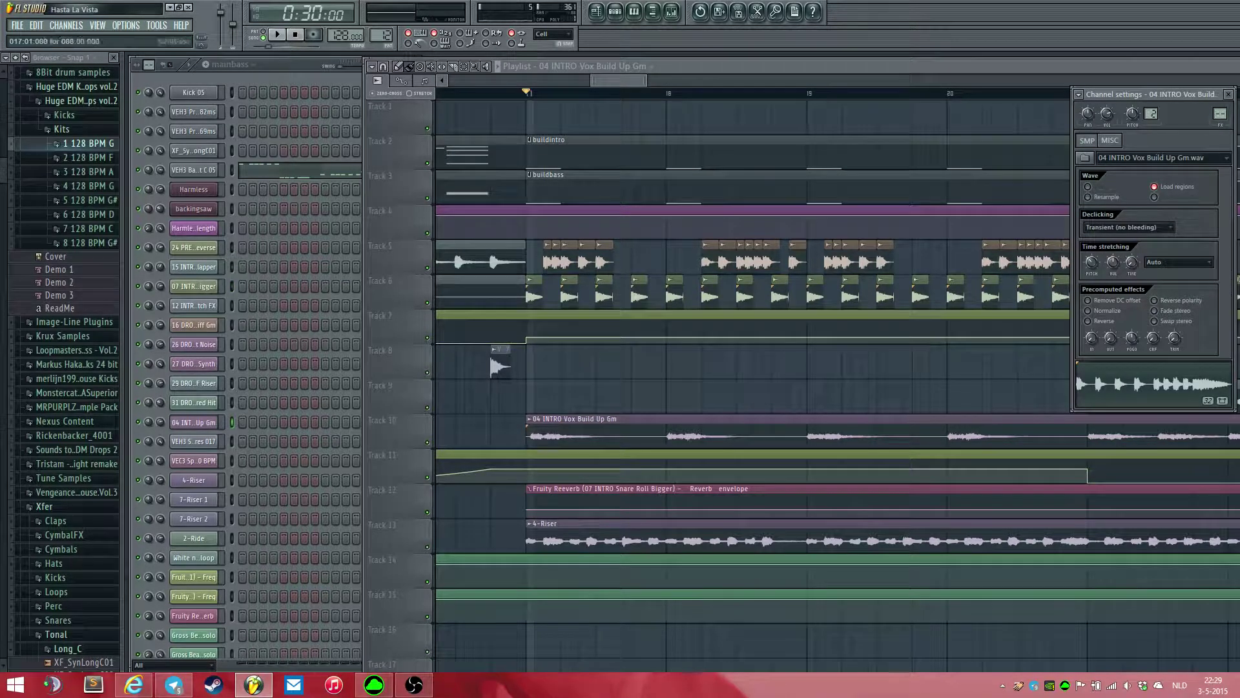
{"action": "left_click_drag", "start_coordinate": [594, 388], "coordinate": [618, 388]}
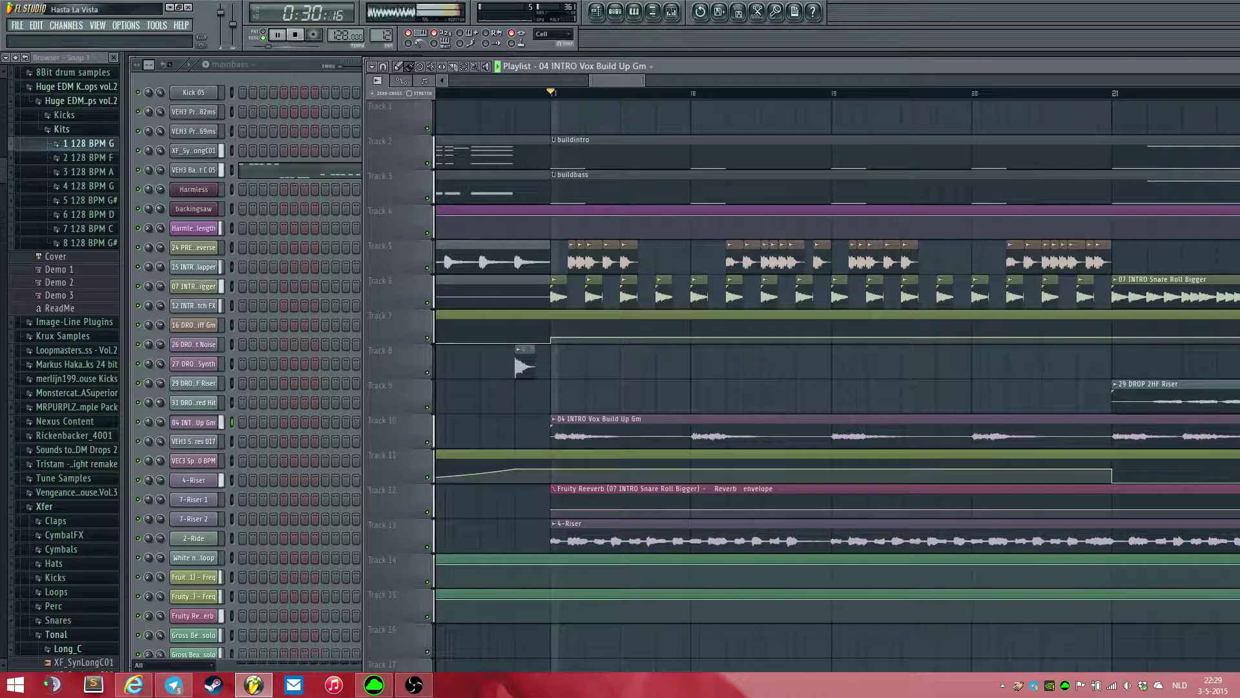
{"action": "scroll", "coordinate": [630, 414], "scroll_direction": "down", "scroll_amount": 2}
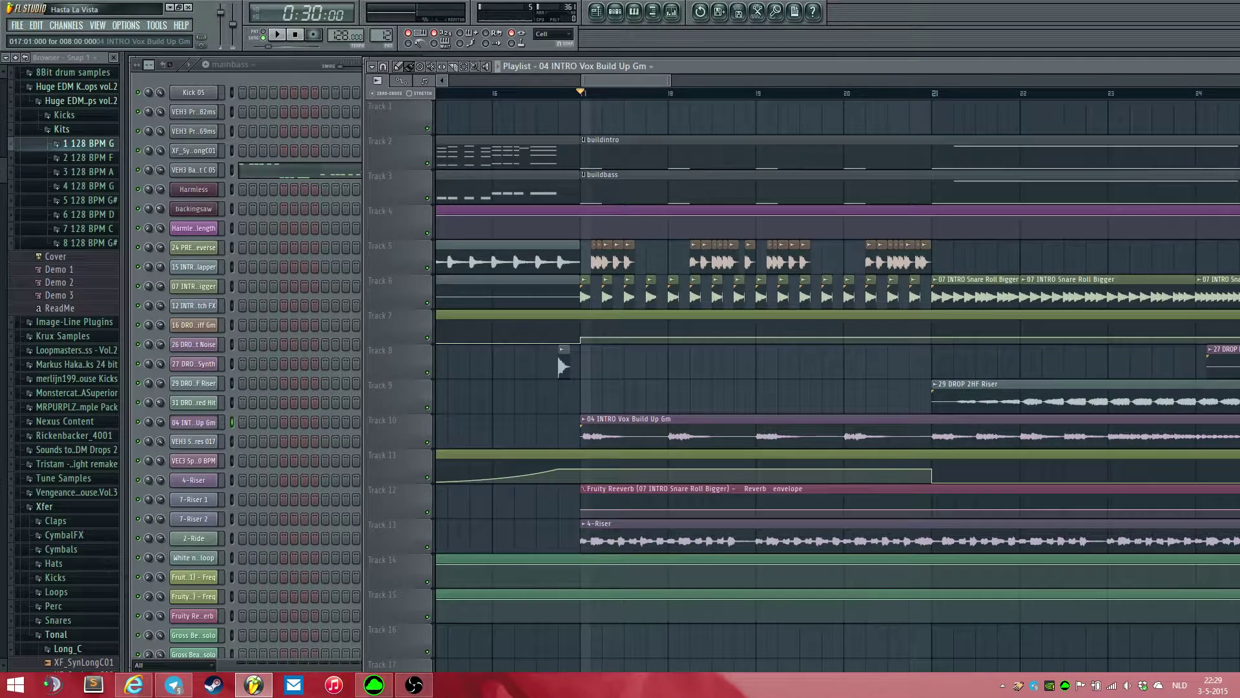
{"action": "scroll", "coordinate": [672, 394], "scroll_direction": "down", "scroll_amount": 2}
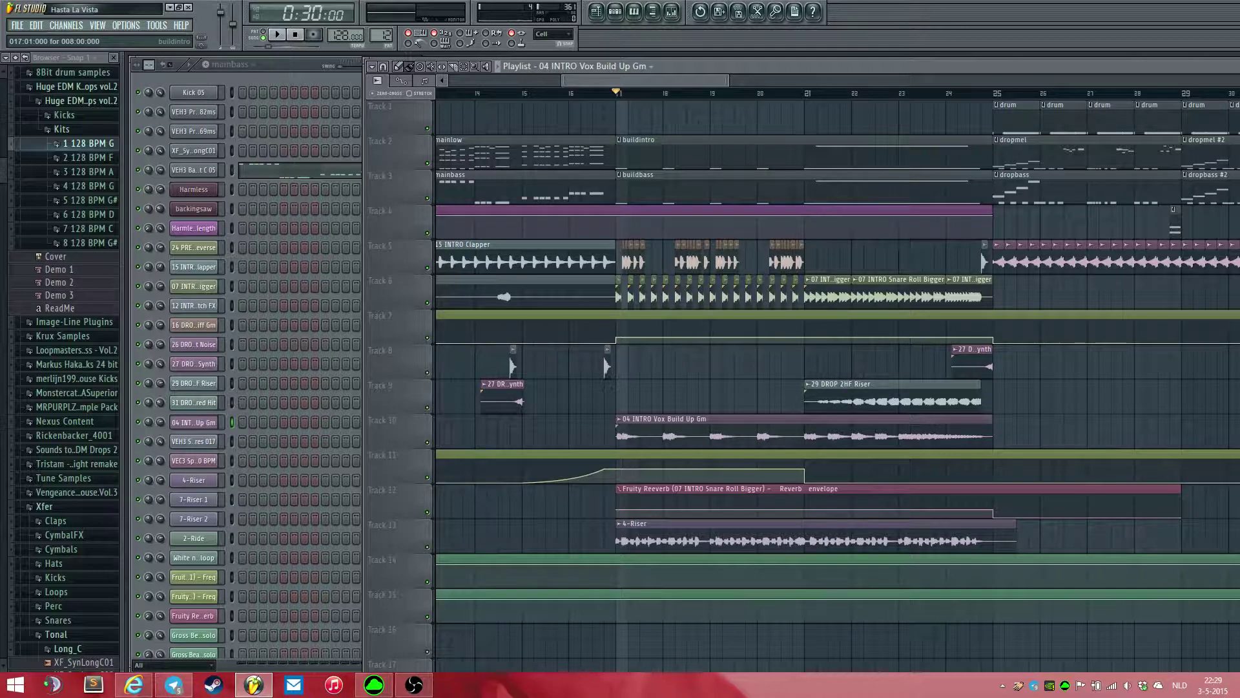
- Make buildintro the current pattern, then select the 04 INTRO Vox Build Up Gm clip as the playlist source
{"action": "left_click", "coordinate": [672, 152]}
{"action": "double_click", "coordinate": [672, 152]}
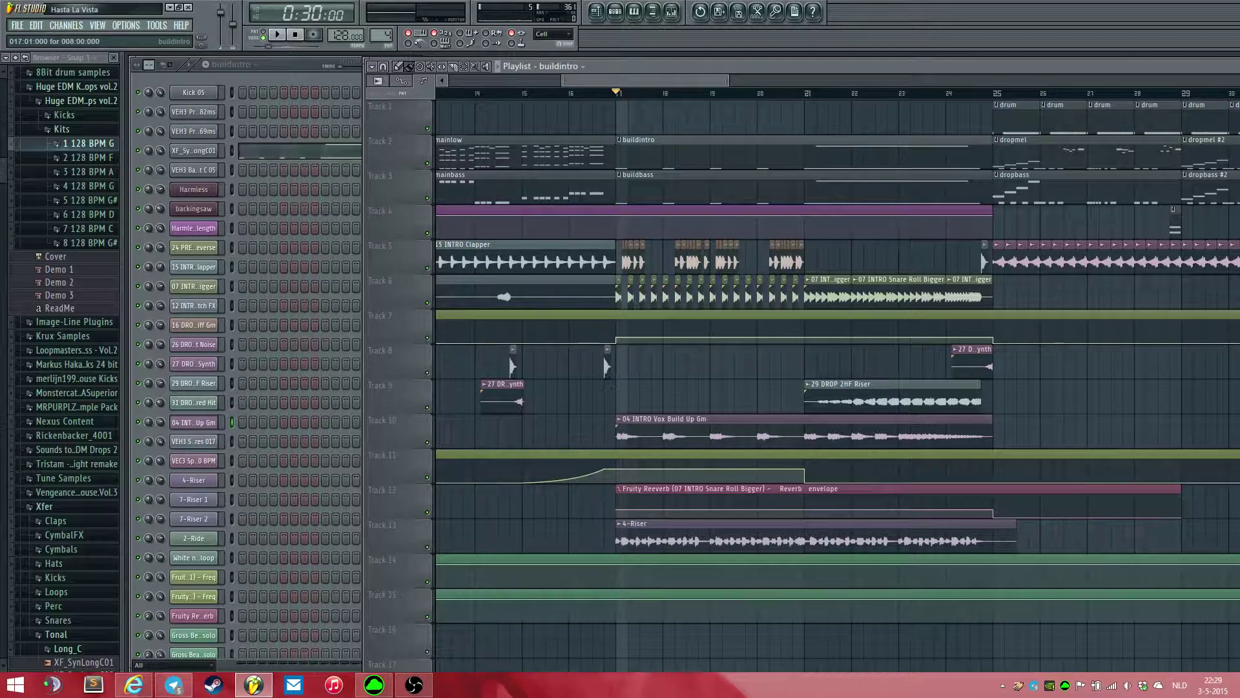
{"action": "left_click", "coordinate": [628, 426]}
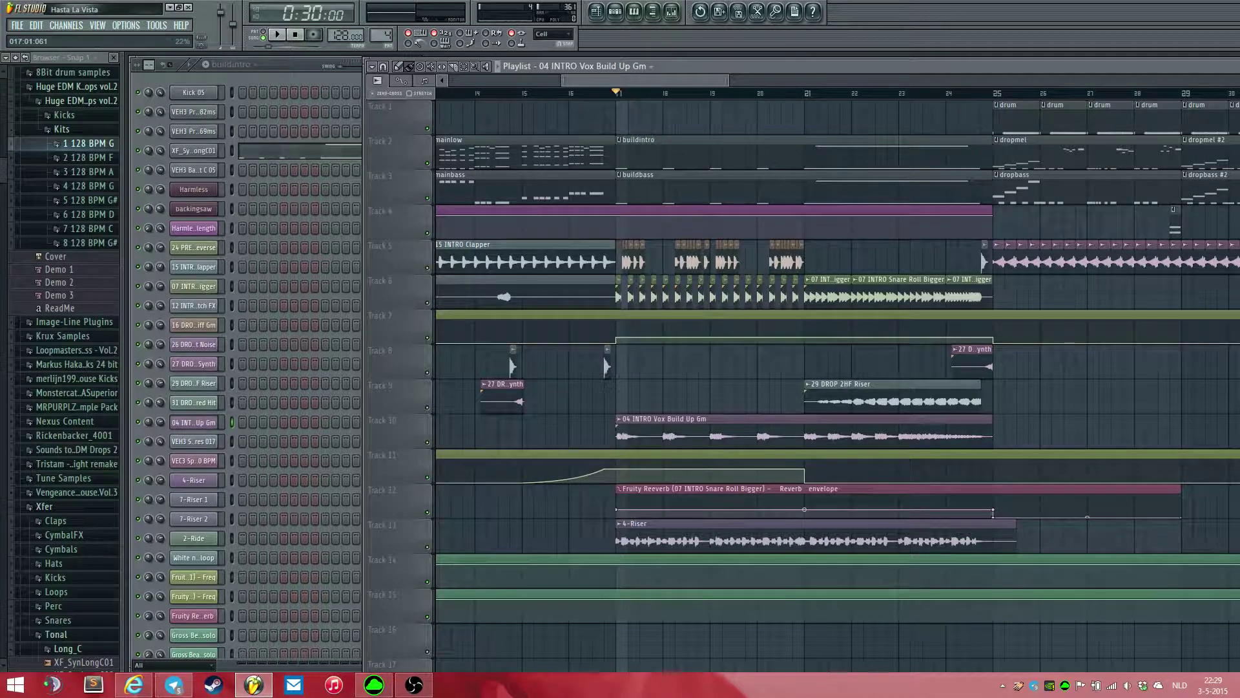
- Mute the 4-Riser track and play the build-up from bar 17 without it
{"action": "scroll", "coordinate": [628, 427], "scroll_direction": "up", "scroll_amount": 2}
{"action": "left_click", "coordinate": [427, 548]}
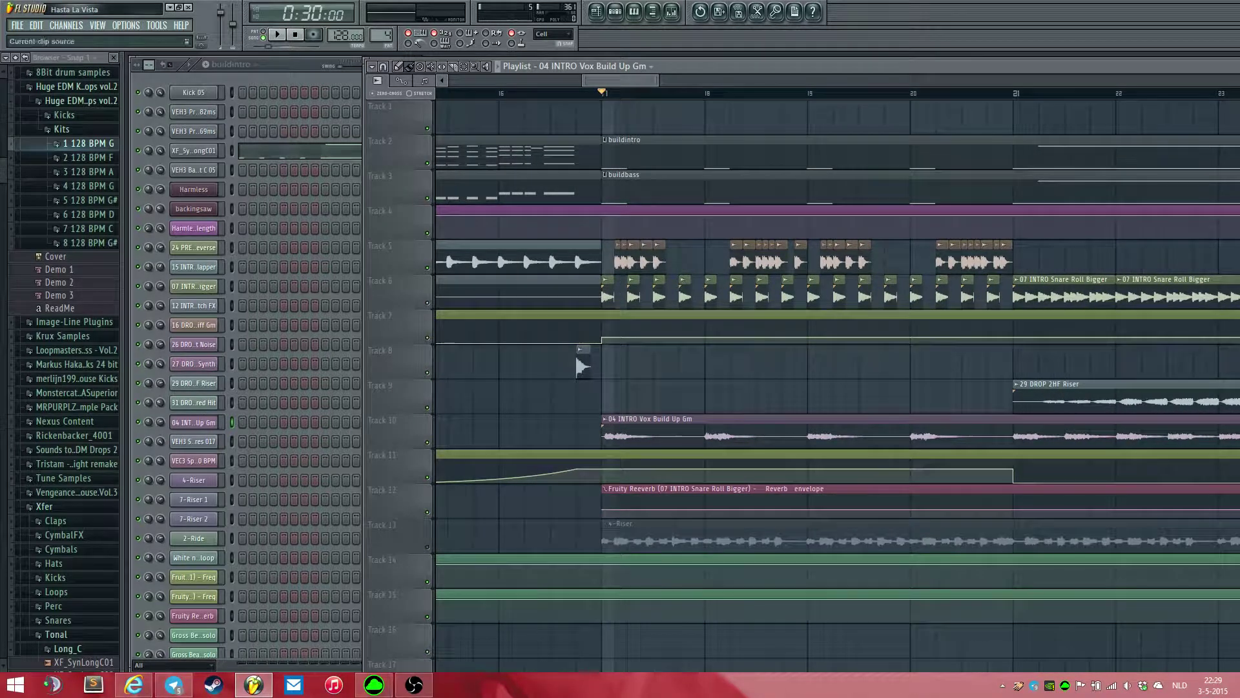
{"action": "key", "text": "space"}
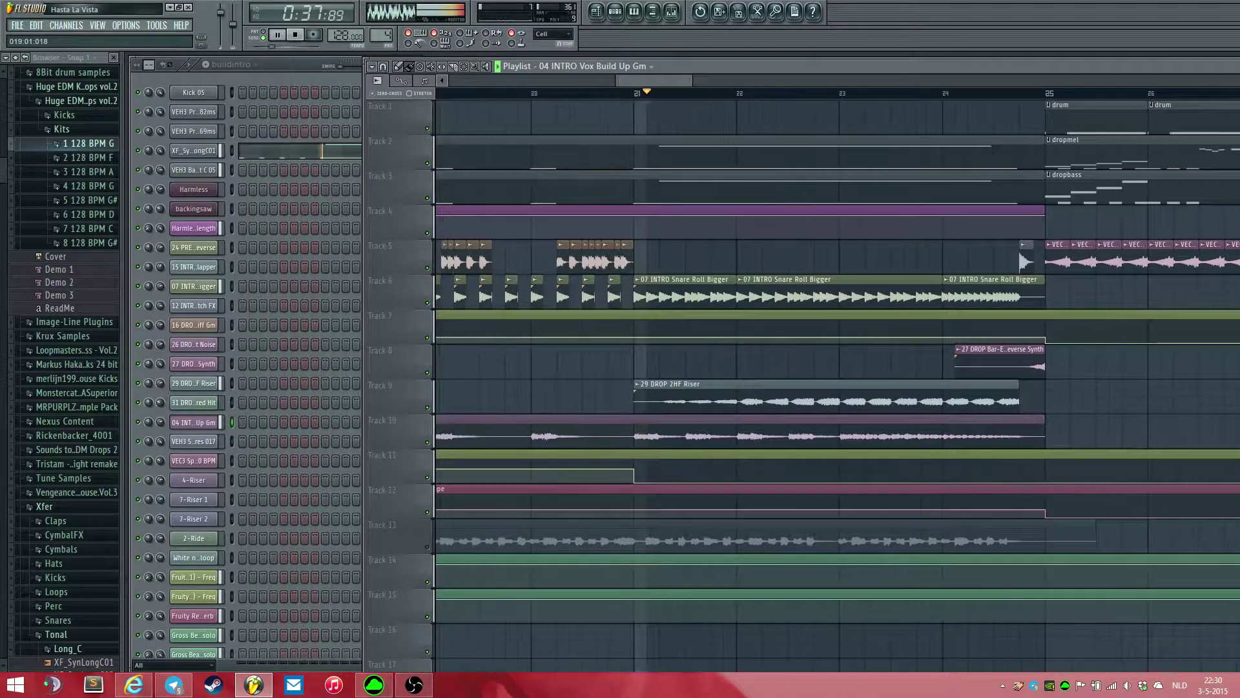
{"action": "scroll", "coordinate": [837, 381], "scroll_direction": "left", "scroll_amount": 1}
{"action": "key", "text": "space"}
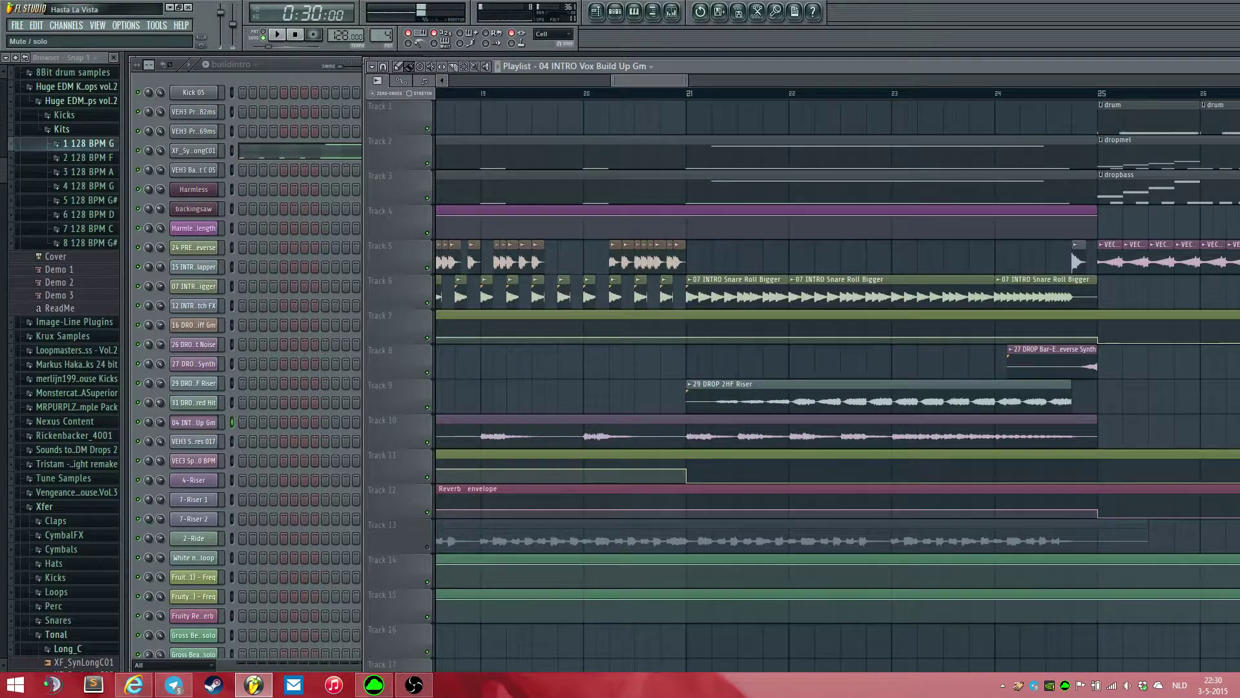
- Solo the 4-Riser track, play it from bar 17, and restore all tracks to unmuted
{"action": "right_click", "coordinate": [427, 547]}
{"action": "scroll", "coordinate": [517, 516], "scroll_direction": "down", "scroll_amount": 6}
{"action": "key", "text": "space"}
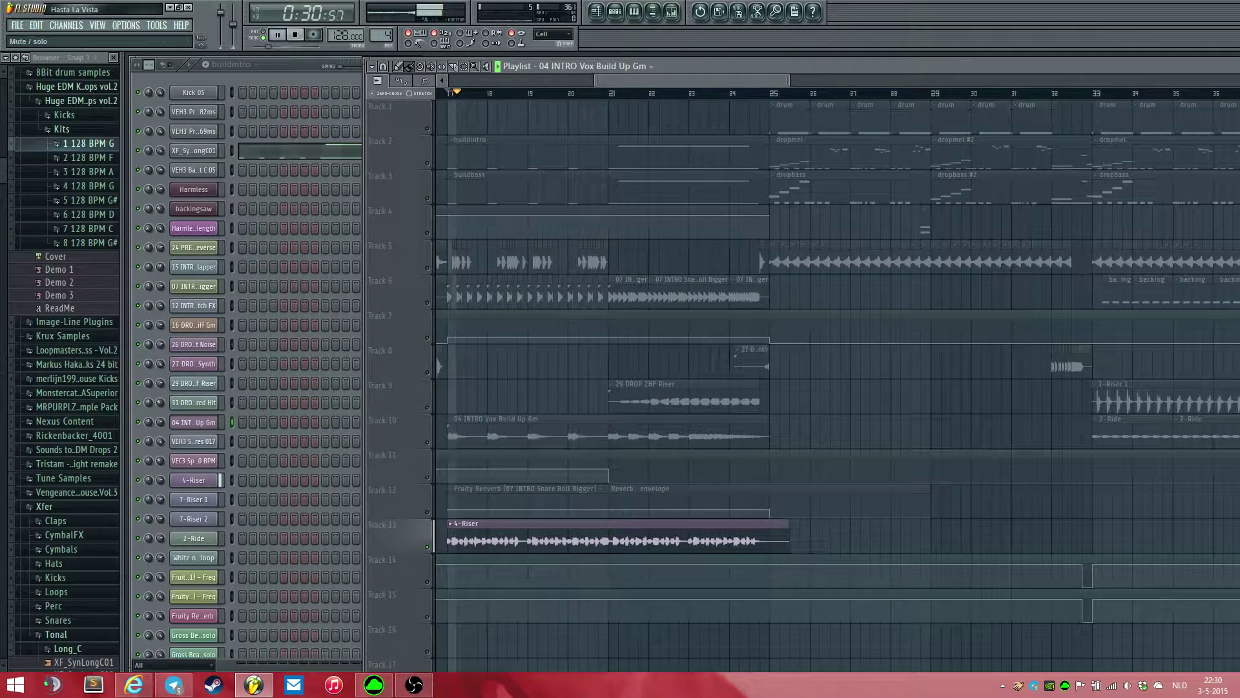
{"action": "key", "text": "space"}
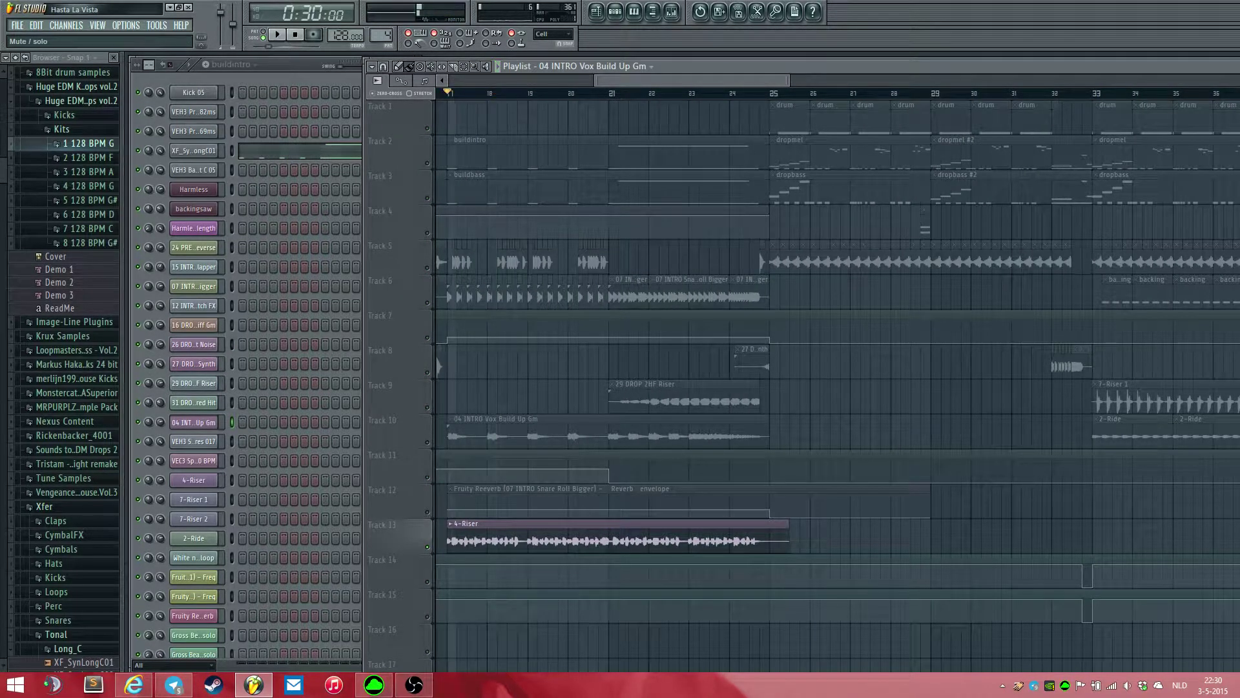
{"action": "right_click", "coordinate": [427, 547]}
{"action": "left_click_drag", "start_coordinate": [789, 80], "coordinate": [664, 81]}
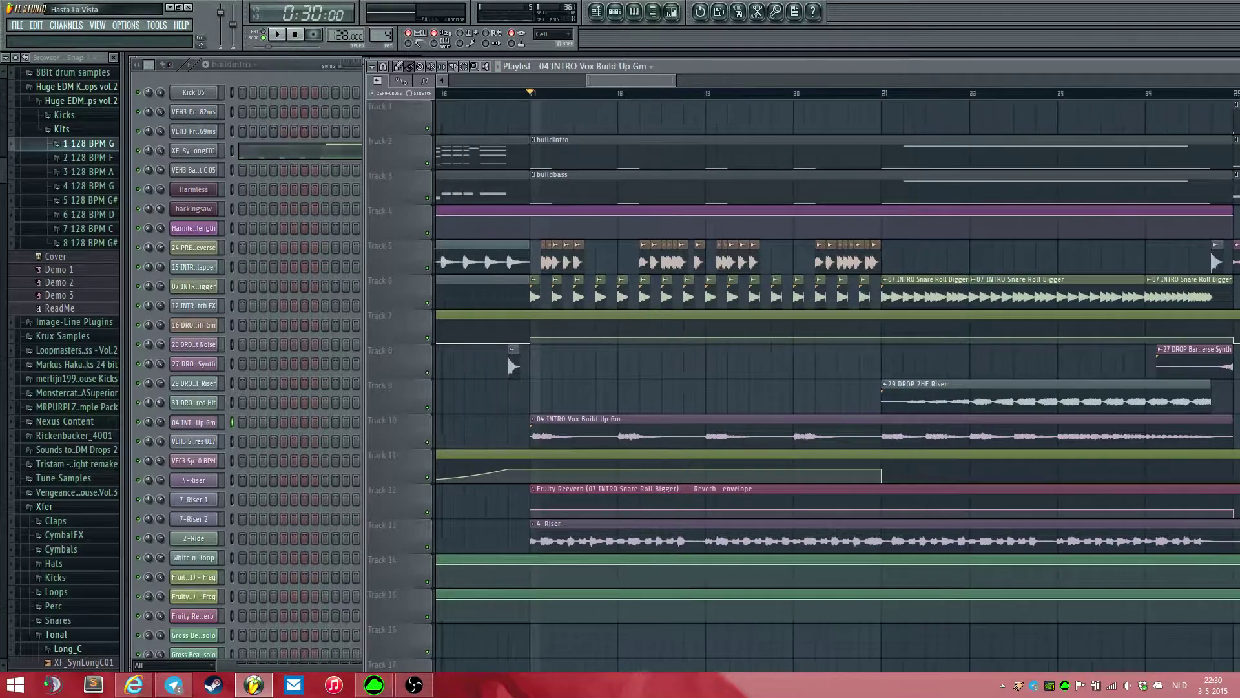
- Open the XF_SynLongC01 notes of the buildintro pattern, look them over, and return to the playlist
{"action": "double_click", "coordinate": [636, 154]}
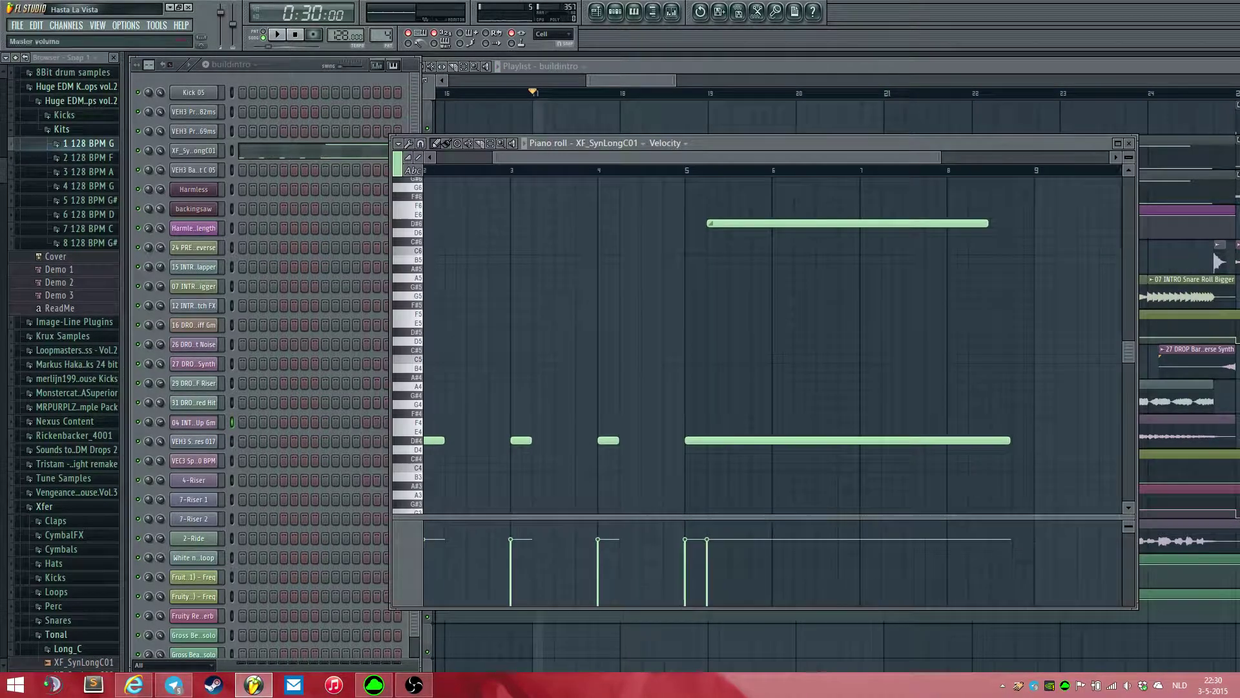
{"action": "key", "text": "l"}
{"action": "key", "text": "space"}
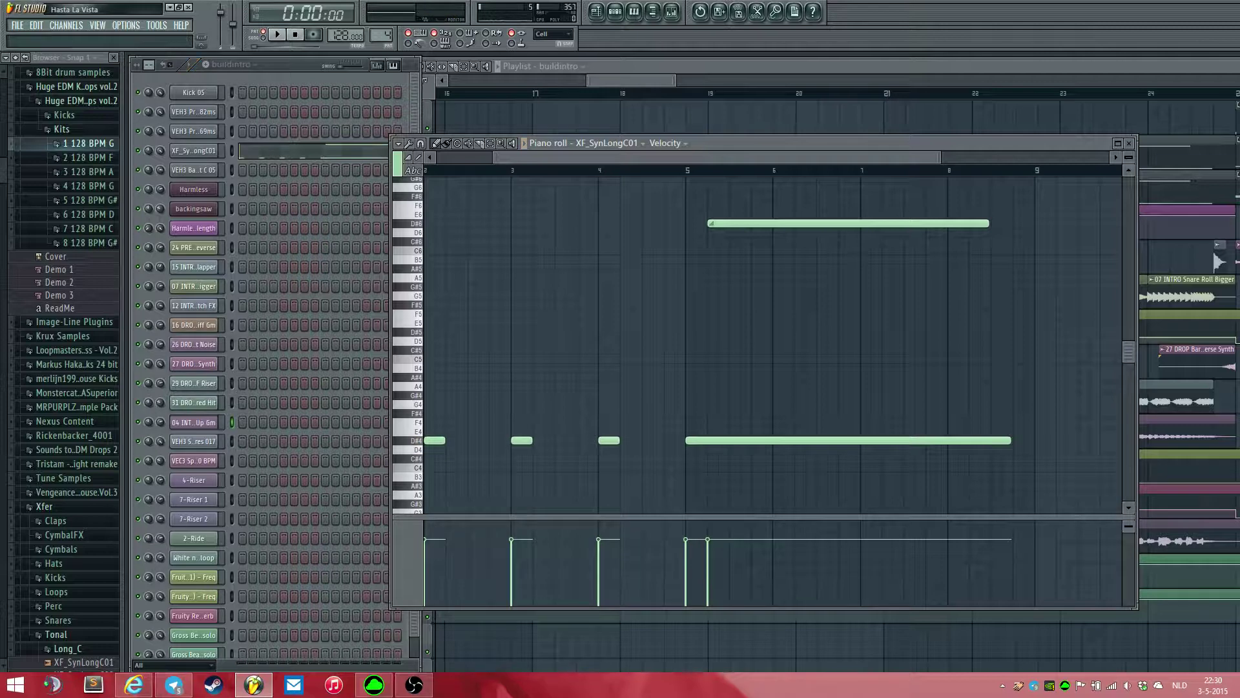
{"action": "key", "text": "F5"}
{"action": "key", "text": "l"}
{"action": "key", "text": "space"}
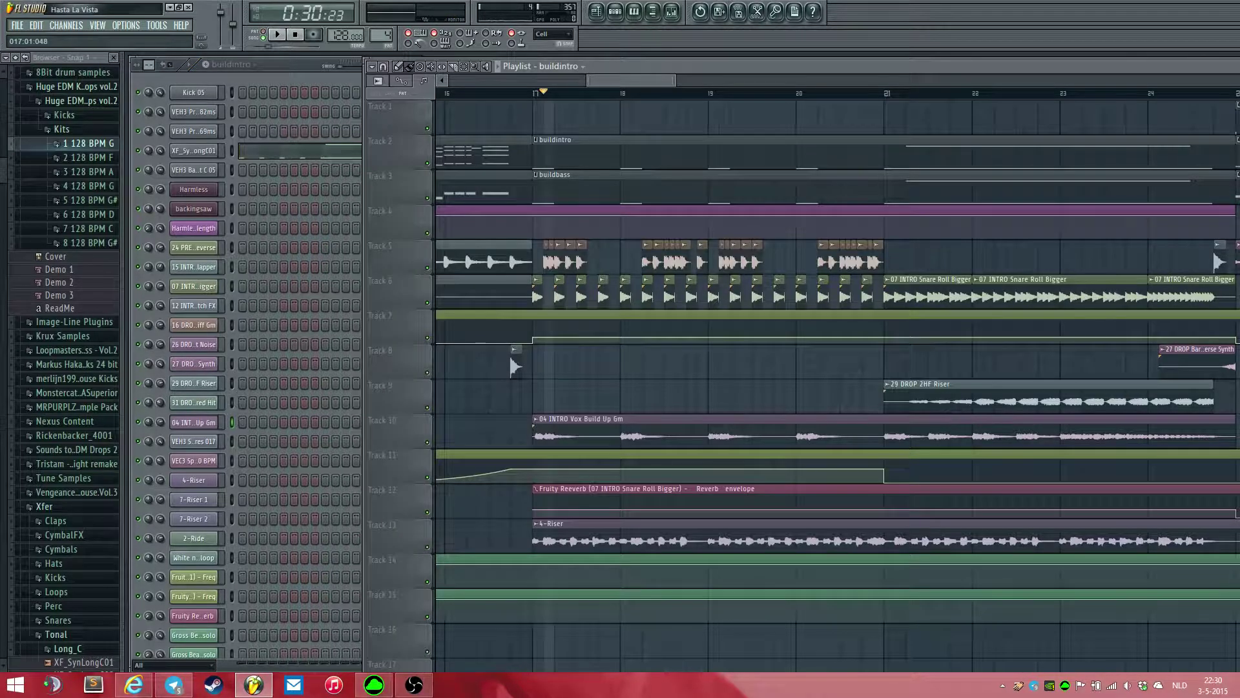
- Play the build-up from bar 17 with all tracks on, and again with the 4-Riser track muted
{"action": "key", "text": "space"}
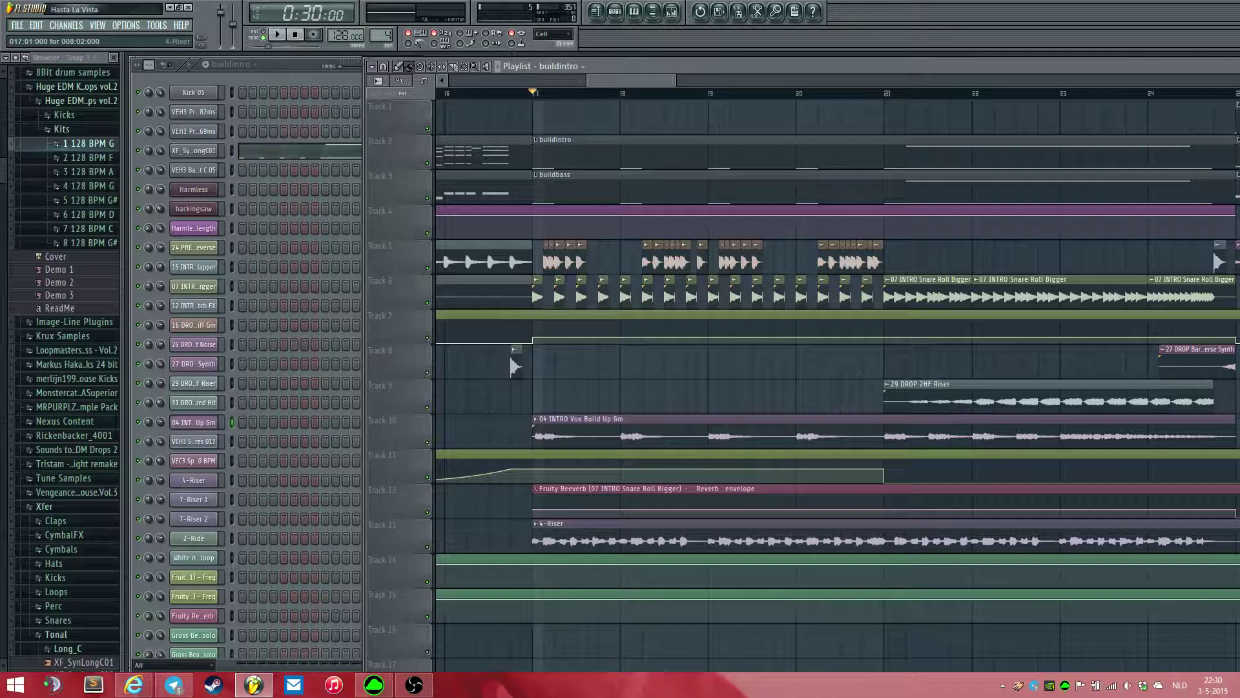
{"action": "key", "text": "space"}
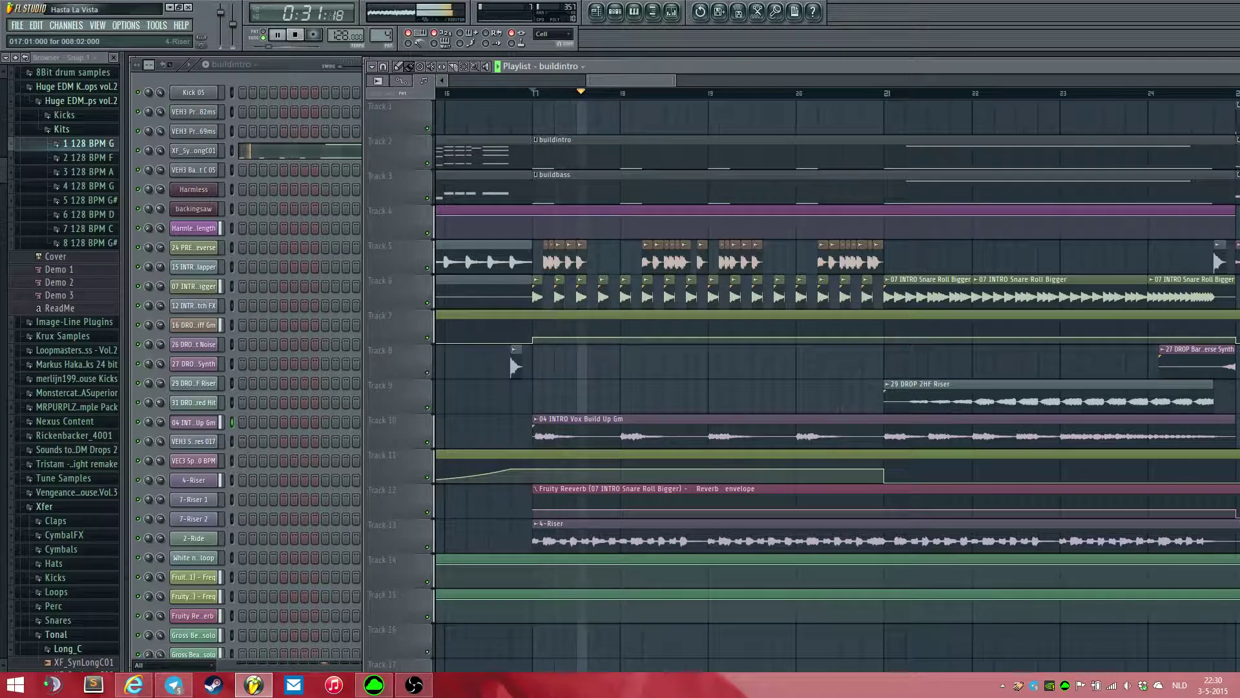
{"action": "key", "text": "space"}
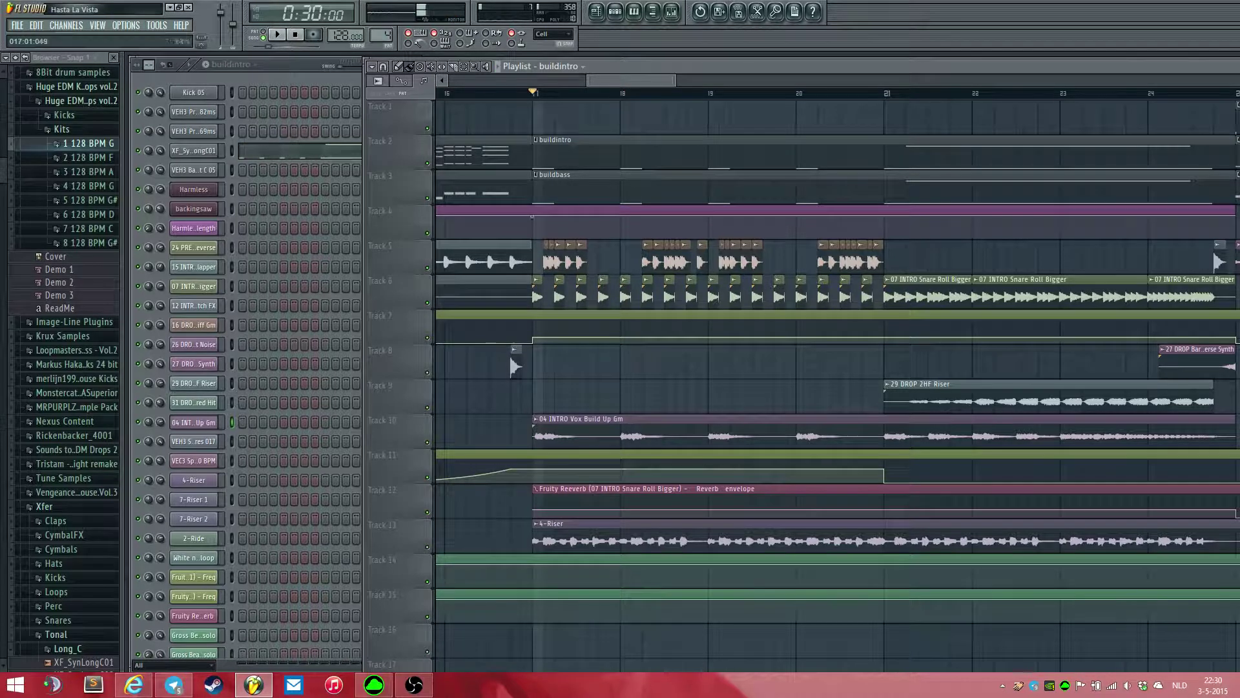
{"action": "left_click", "coordinate": [427, 547]}
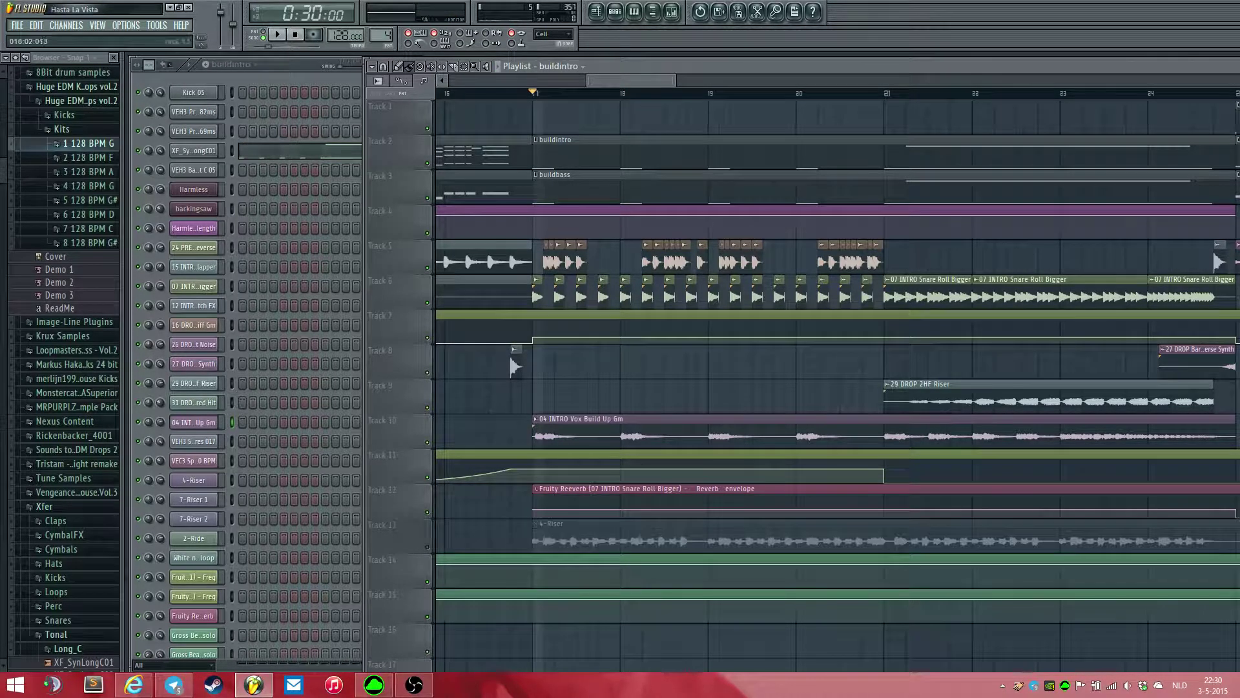
{"action": "key", "text": "space"}
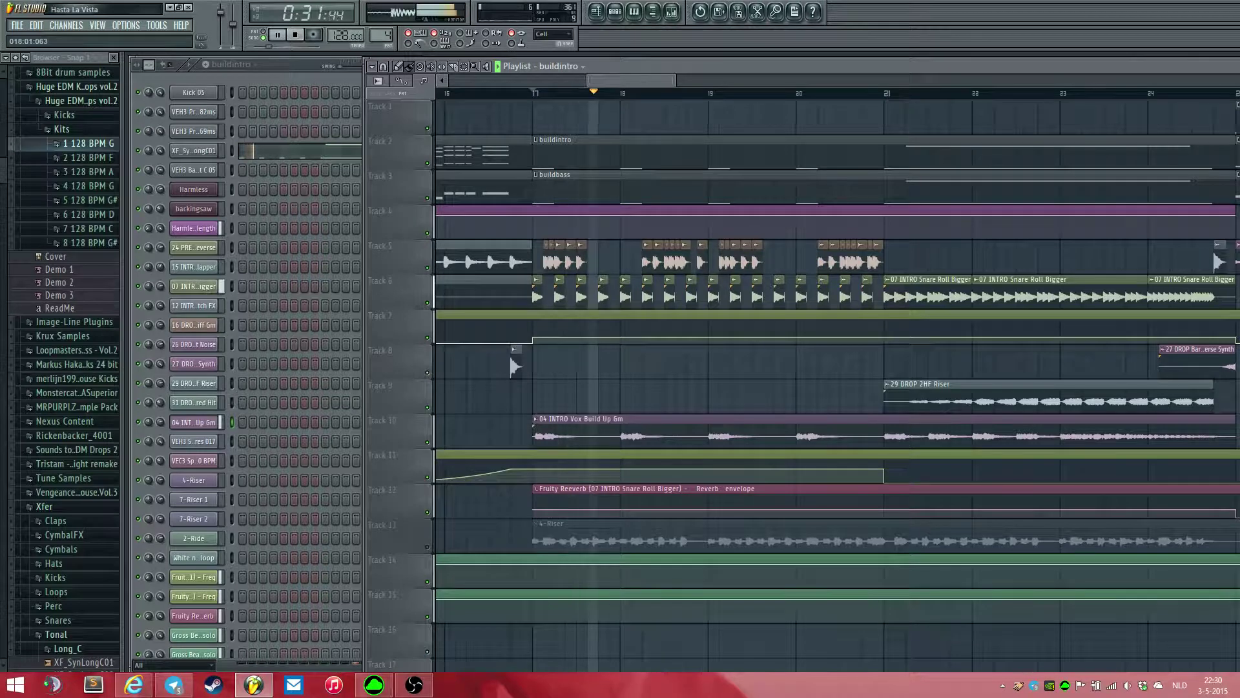
{"action": "key", "text": "space"}
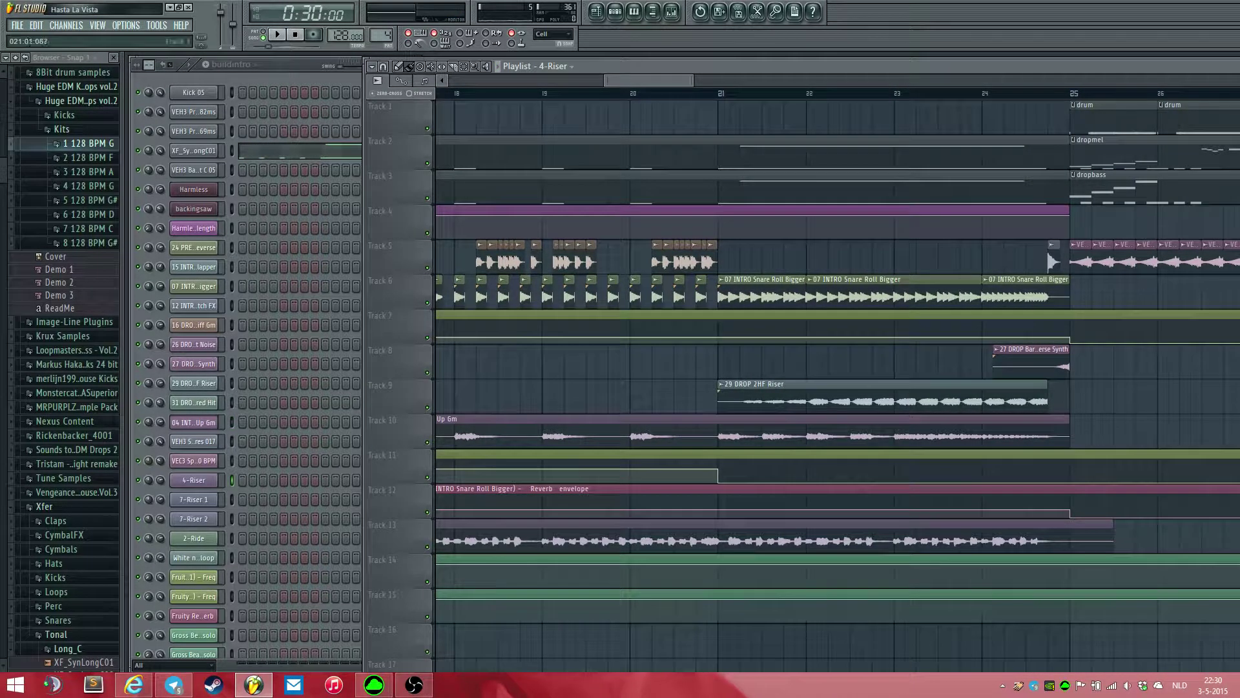
- Make 07 INTRO Snare Roll Bigger the playlist source, and inspect the channel settings of the 29 DROP 2HF Riser clip
{"action": "left_click", "coordinate": [906, 292]}
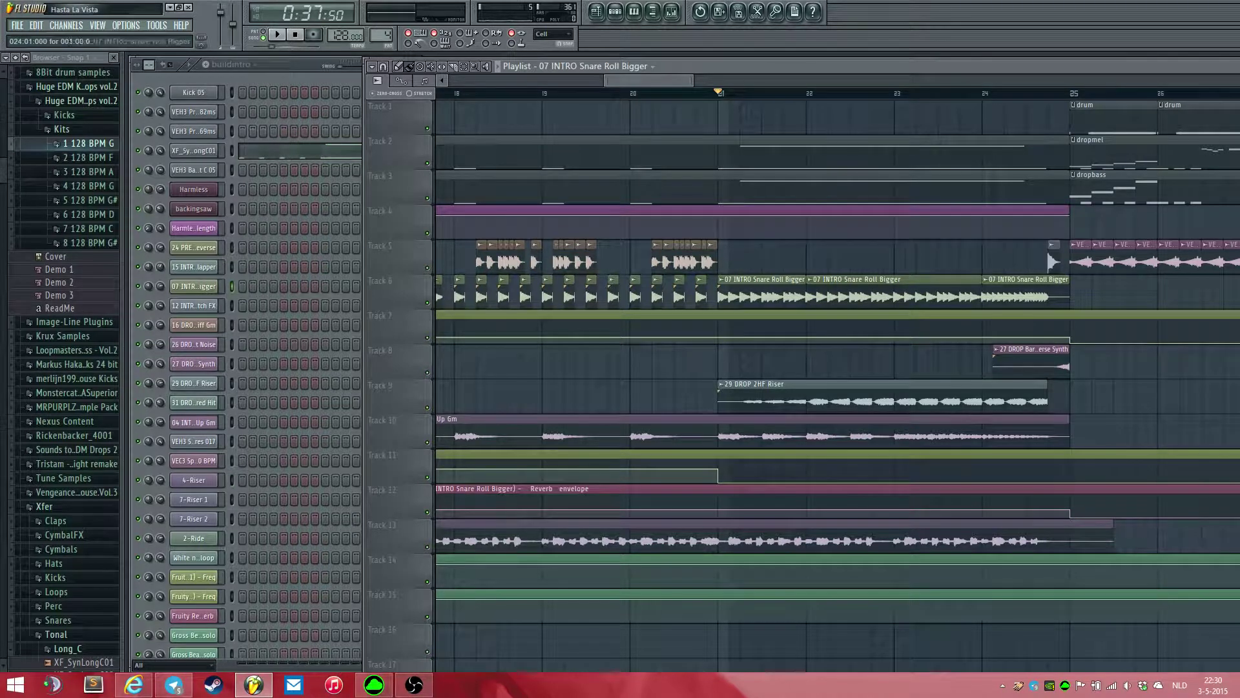
{"action": "double_click", "coordinate": [905, 396]}
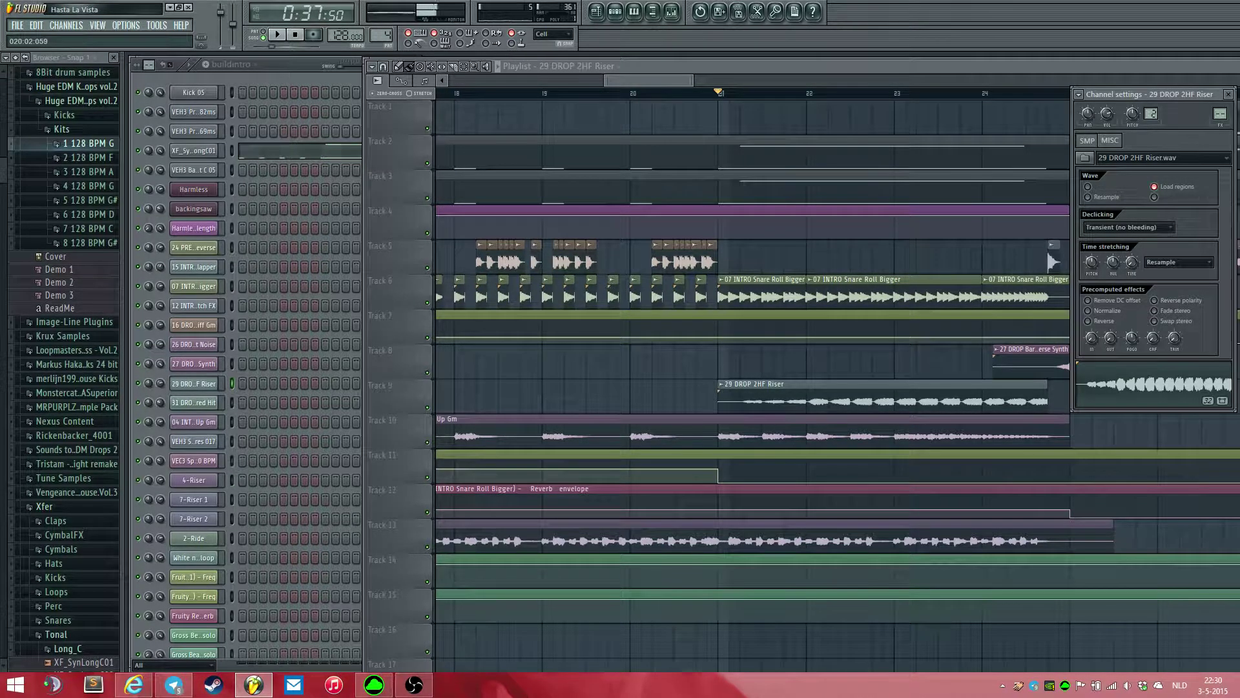
{"action": "mouse_move", "coordinate": [655, 81]}
{"action": "left_mouse_down"}
{"action": "mouse_move", "coordinate": [682, 81]}
{"action": "mouse_move", "coordinate": [669, 81]}
{"action": "left_mouse_up"}
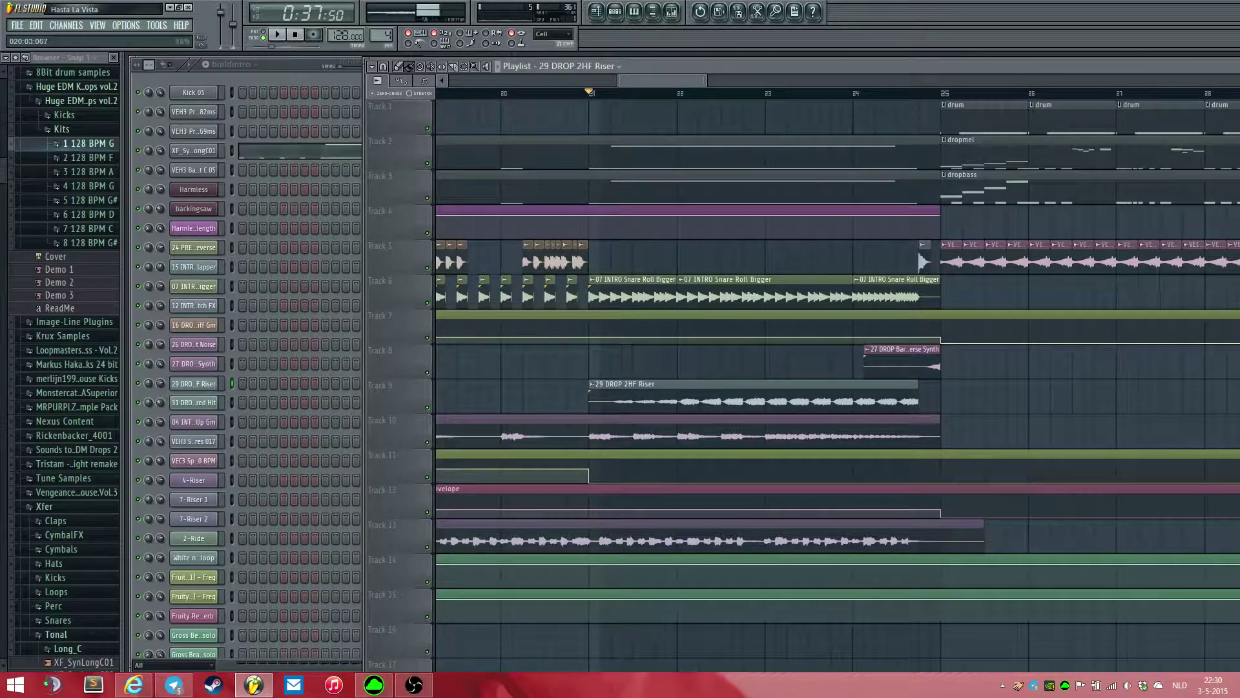
- Select the playlist range from bar 17 to bar 33, play it from bar 17, and clear the selection
{"action": "scroll", "coordinate": [609, 258], "scroll_direction": "down", "scroll_amount": 4}
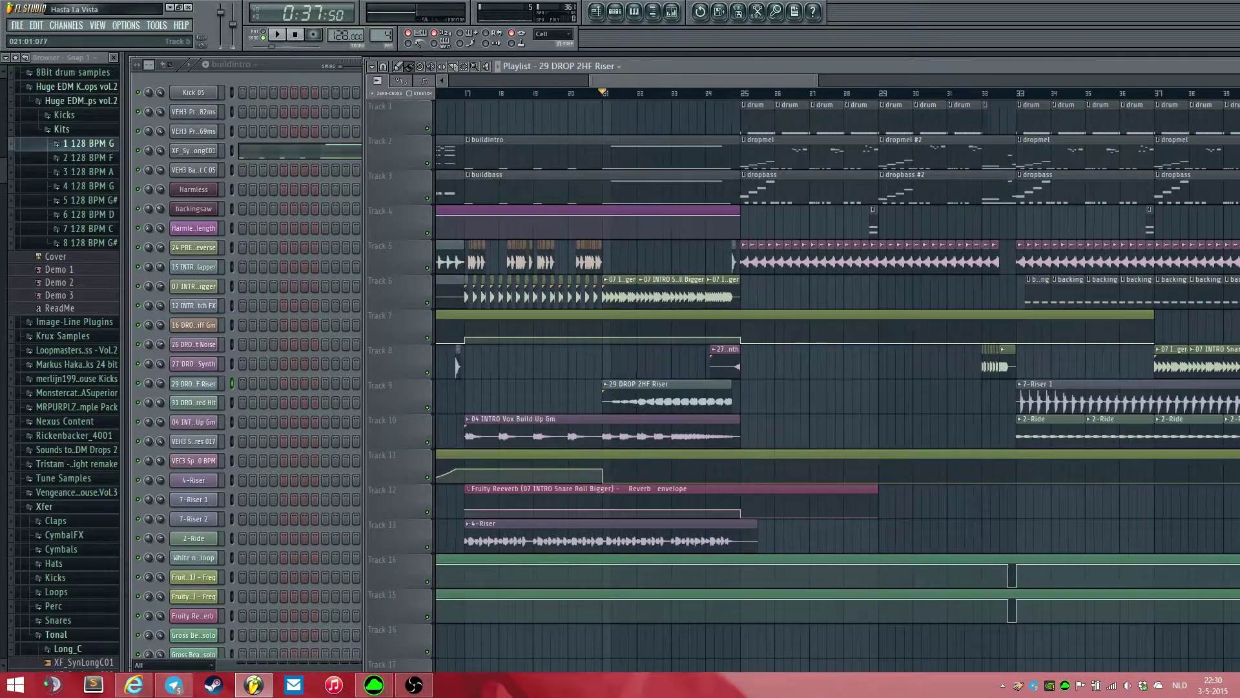
{"action": "scroll", "coordinate": [675, 284], "scroll_direction": "up", "scroll_amount": 4}
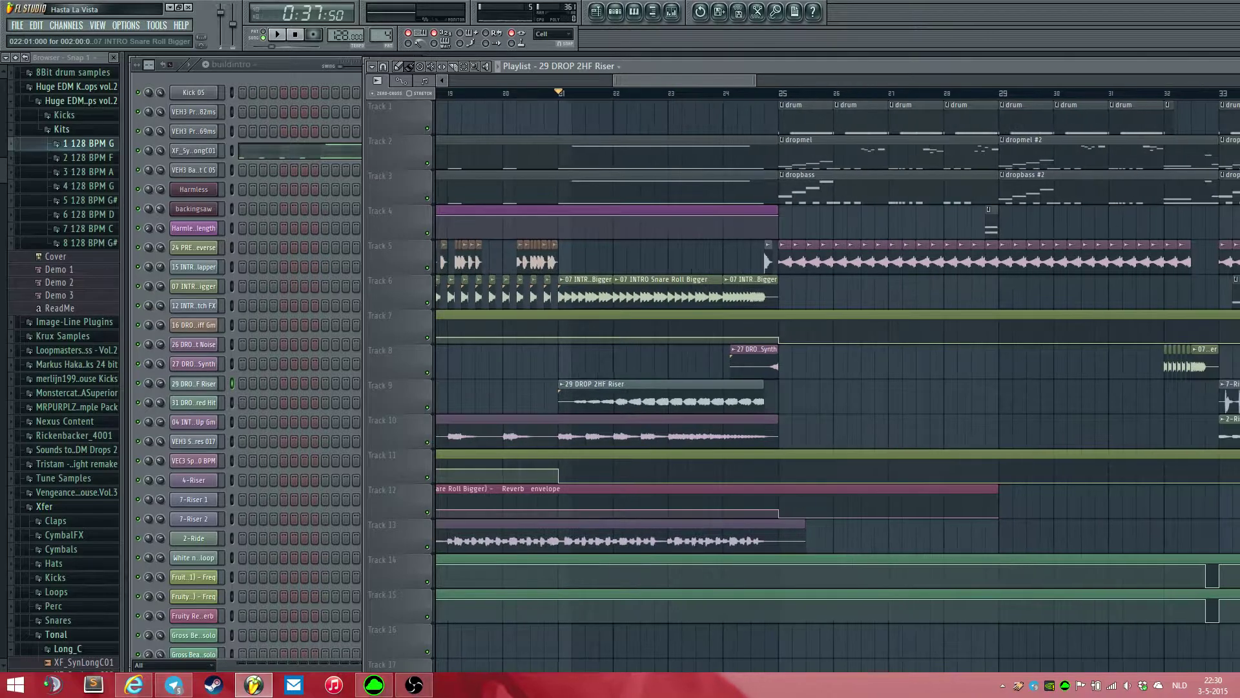
{"action": "scroll", "coordinate": [688, 284], "scroll_direction": "down", "scroll_amount": 6}
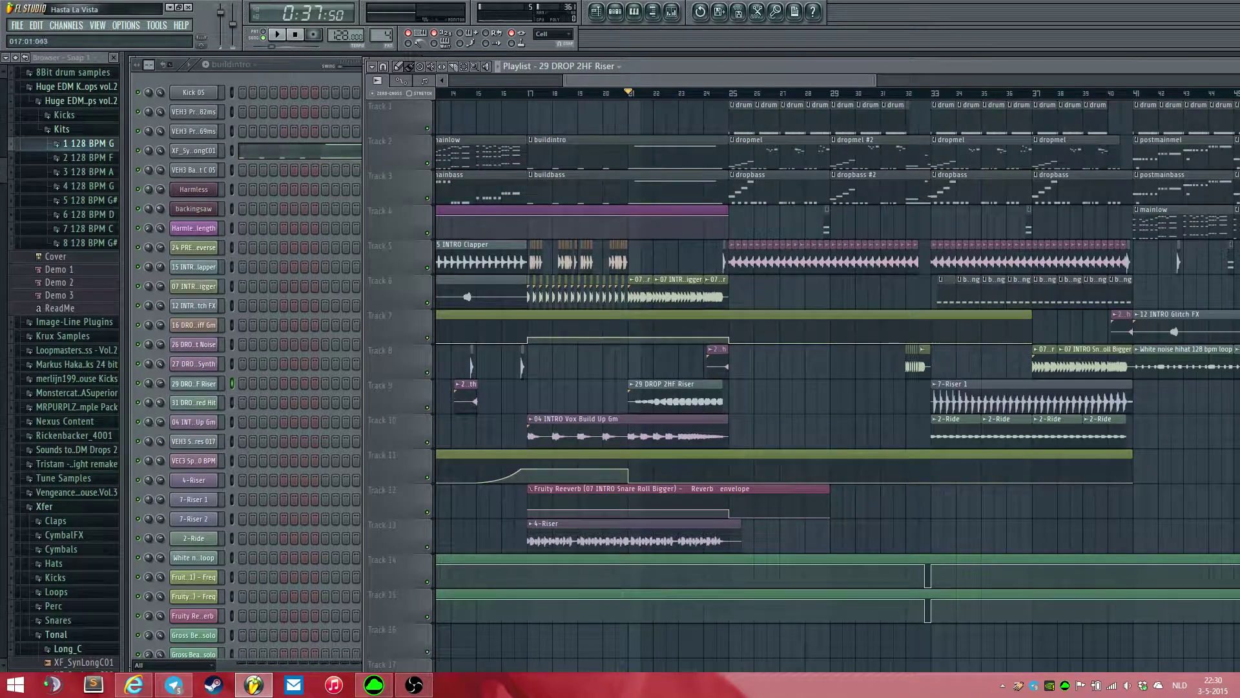
{"action": "left_click_drag", "start_coordinate": [530, 93], "coordinate": [931, 93]}
{"action": "key", "text": "space"}
{"action": "left_click", "coordinate": [527, 93]}
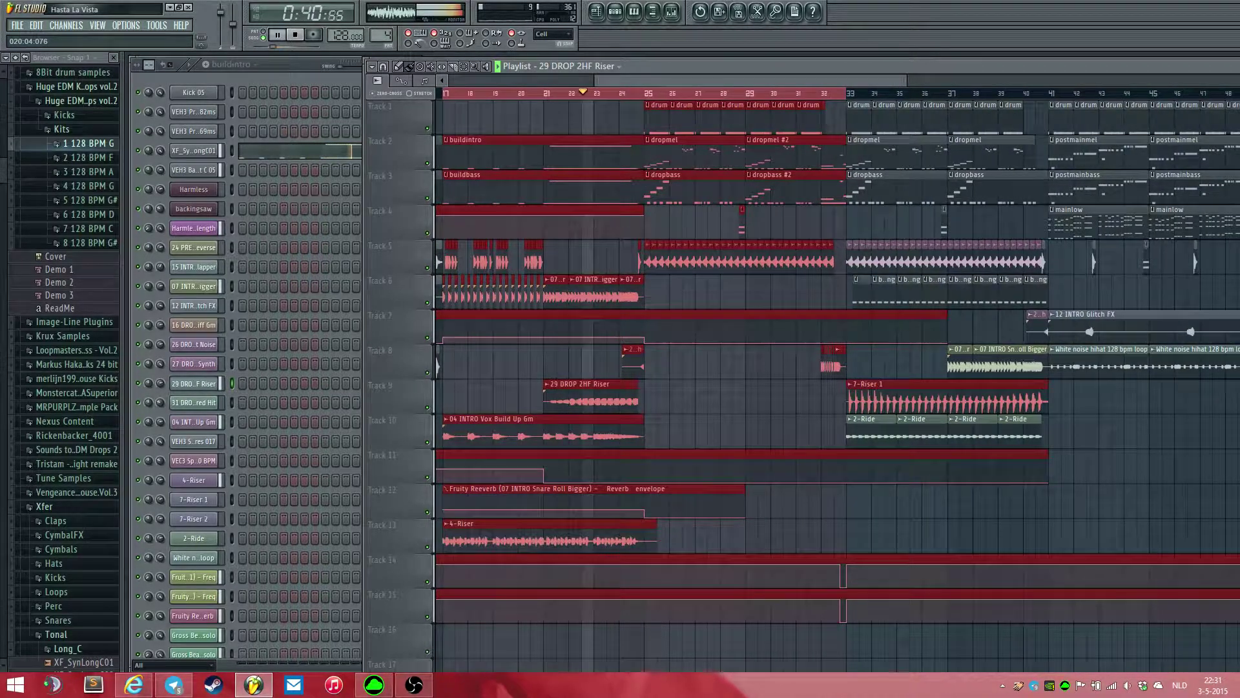
{"action": "scroll", "coordinate": [601, 292], "scroll_direction": "up", "scroll_amount": 3}
{"action": "scroll", "coordinate": [646, 292], "scroll_direction": "up", "scroll_amount": 2}
{"action": "key", "text": "ctrl+d"}
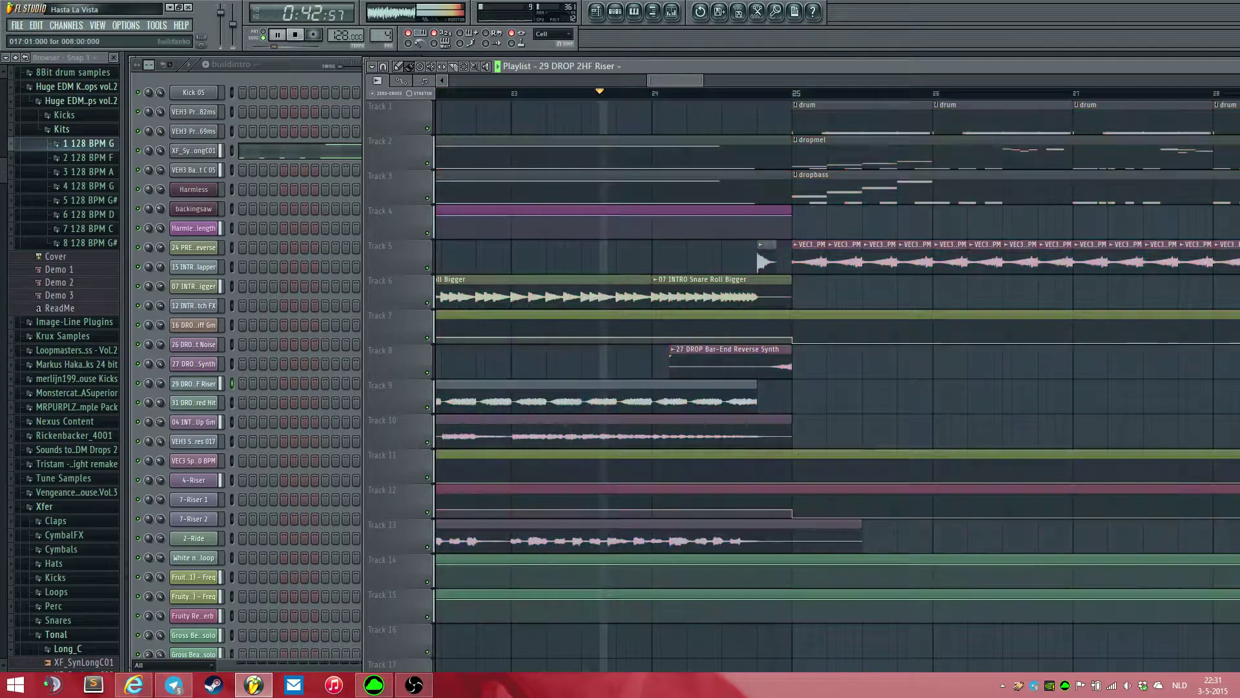
- Follow the playback through the end of the build-up and the first half of the drop up to bar 32
{"action": "left_click_drag", "start_coordinate": [677, 80], "coordinate": [691, 81]}
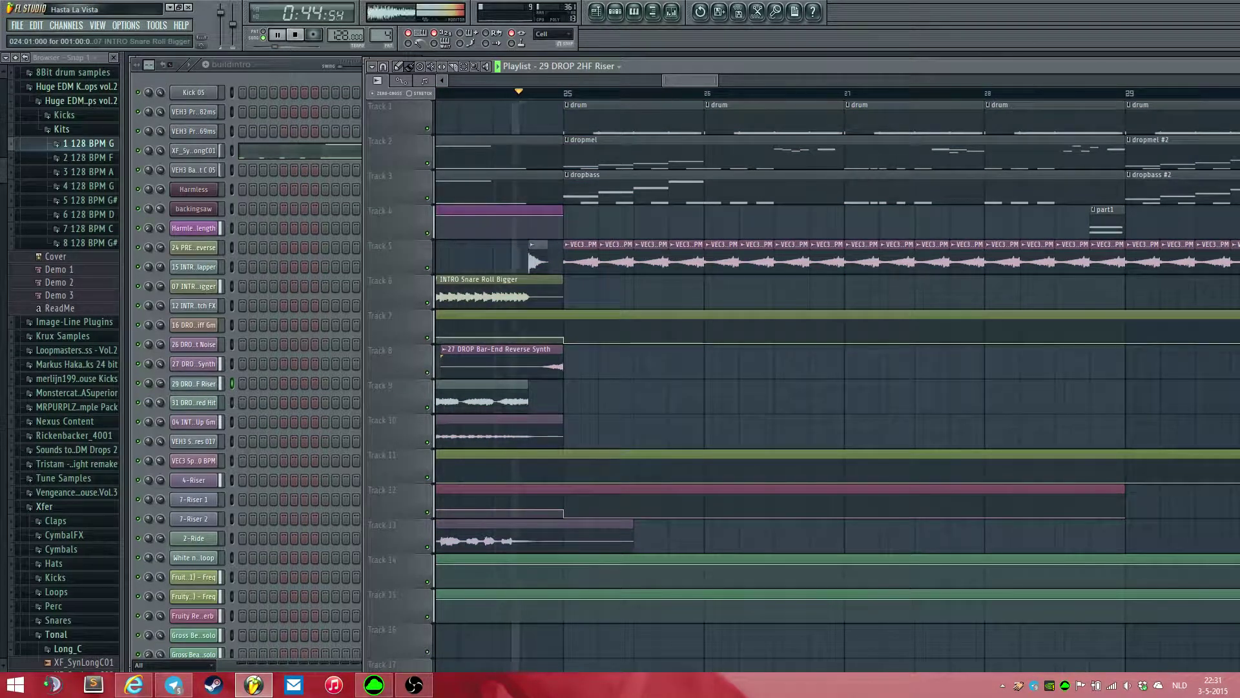
{"action": "scroll", "coordinate": [837, 381], "scroll_direction": "down", "scroll_amount": 3}
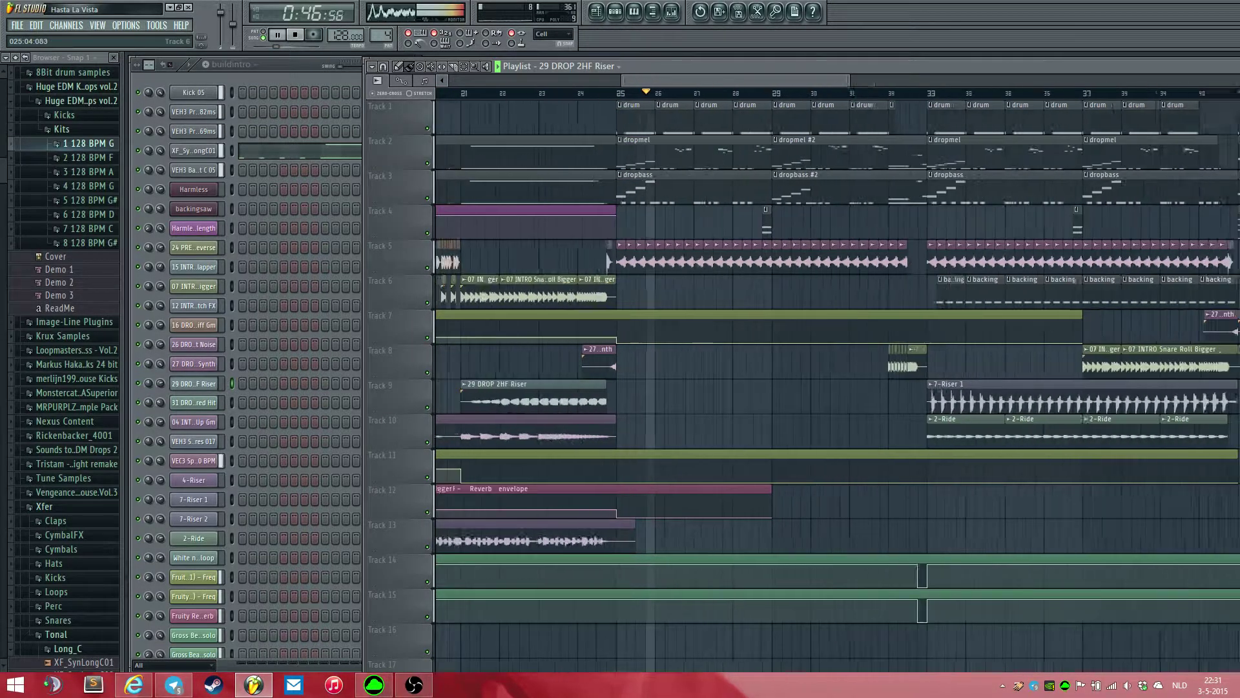
{"action": "scroll", "coordinate": [837, 381], "scroll_direction": "right", "scroll_amount": 4}
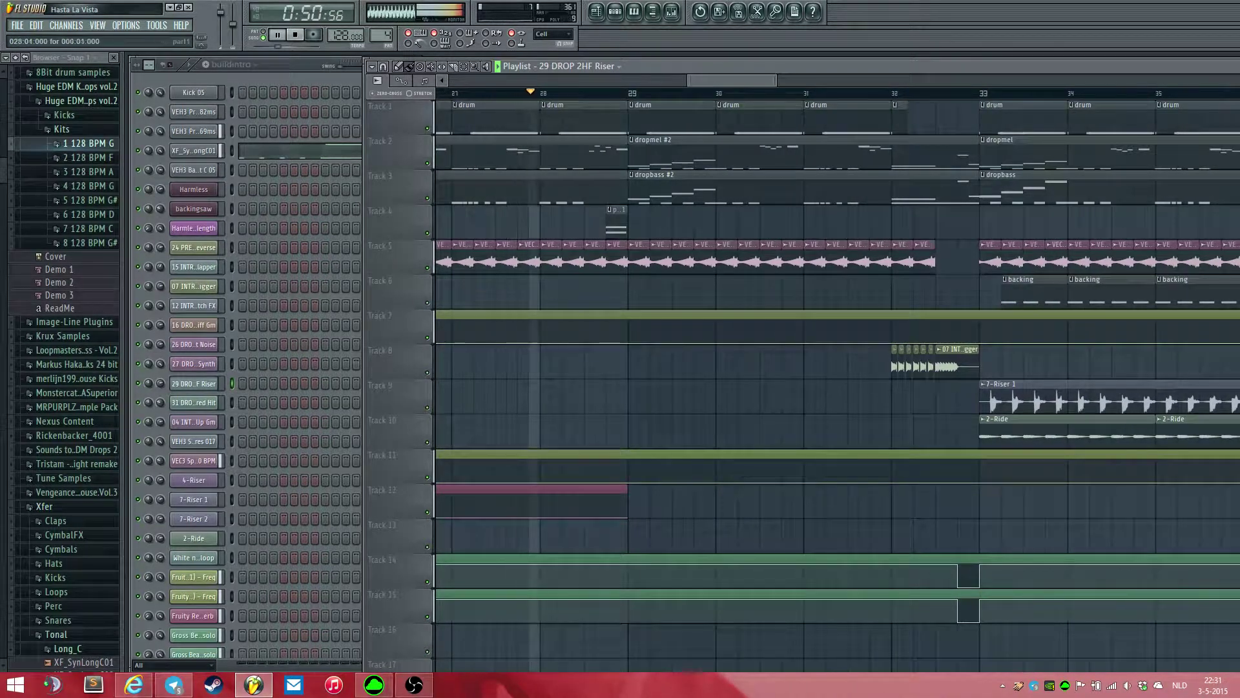
{"action": "scroll", "coordinate": [837, 382], "scroll_direction": "down", "scroll_amount": 4}
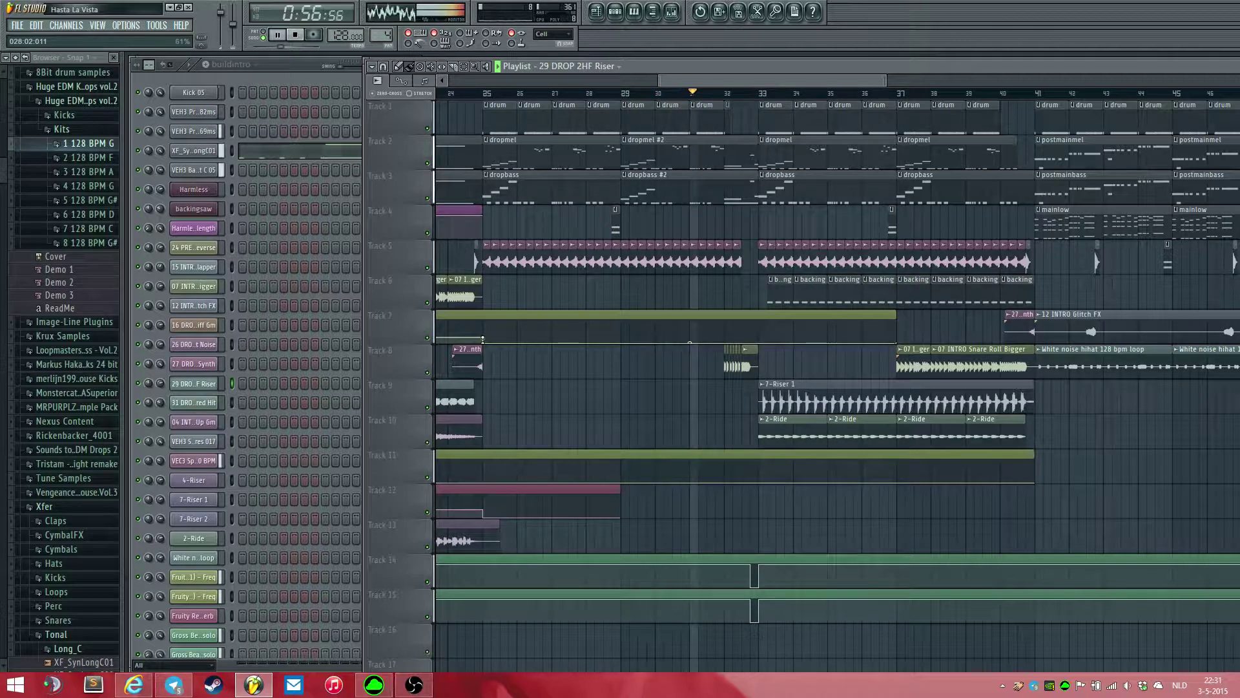
{"action": "scroll", "coordinate": [662, 294], "scroll_direction": "up", "scroll_amount": 3}
{"action": "scroll", "coordinate": [662, 294], "scroll_direction": "up", "scroll_amount": 3}
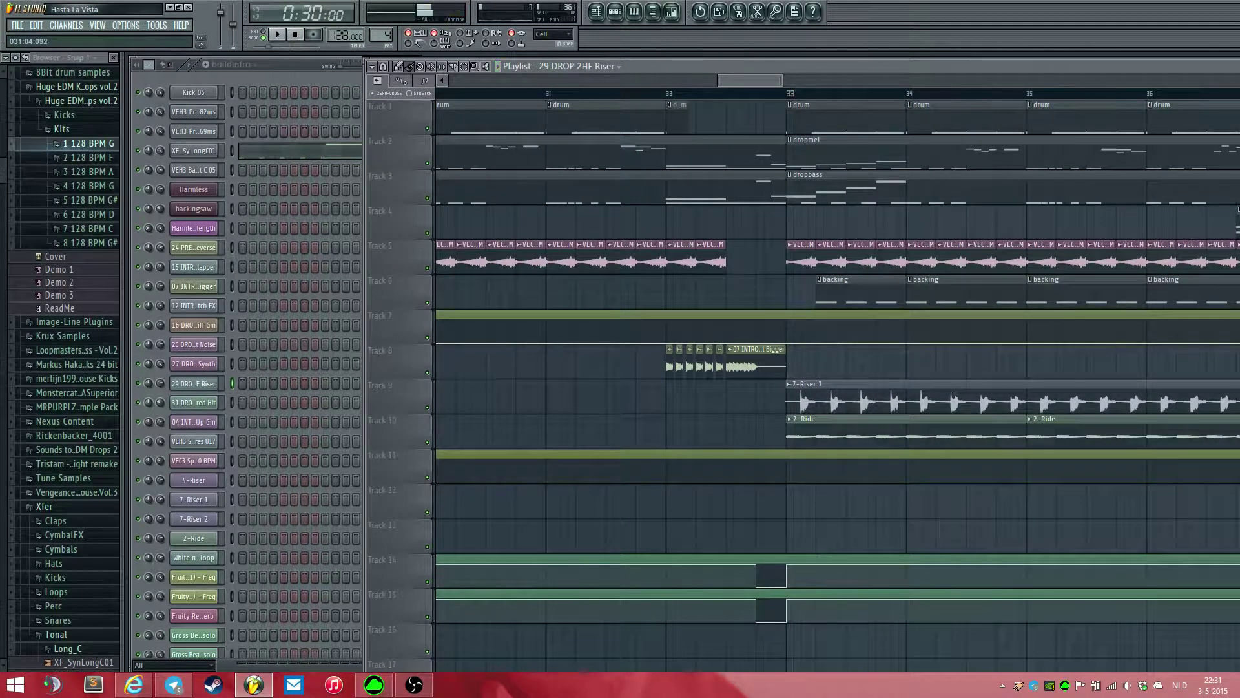
- Inspect the channel settings of the chopped 07 INTRO Snare Roll Bigger fill at bar 32 and examine its slices
{"action": "key", "text": "space"}
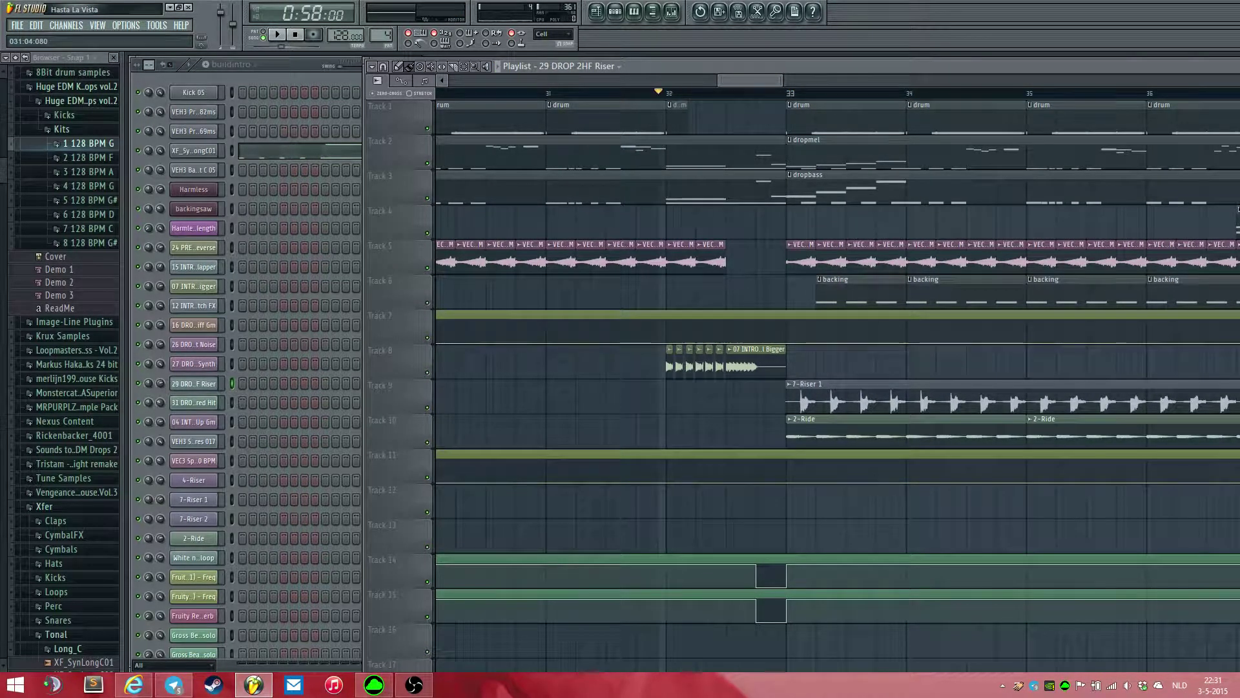
{"action": "scroll", "coordinate": [663, 359], "scroll_direction": "up", "scroll_amount": 6}
{"action": "double_click", "coordinate": [709, 361]}
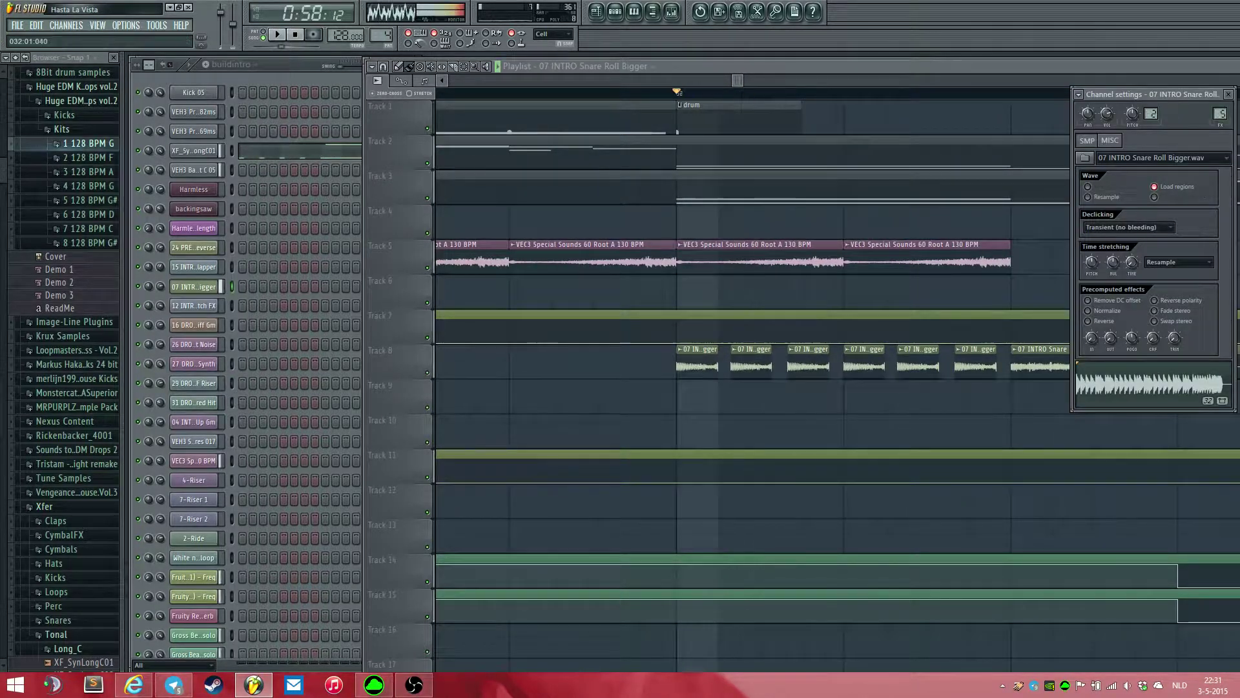
{"action": "key", "text": "Escape"}
{"action": "scroll", "coordinate": [718, 362], "scroll_direction": "down", "scroll_amount": 4}
{"action": "scroll", "coordinate": [825, 360], "scroll_direction": "up", "scroll_amount": 2}
{"action": "scroll", "coordinate": [826, 361], "scroll_direction": "up", "scroll_amount": 2}
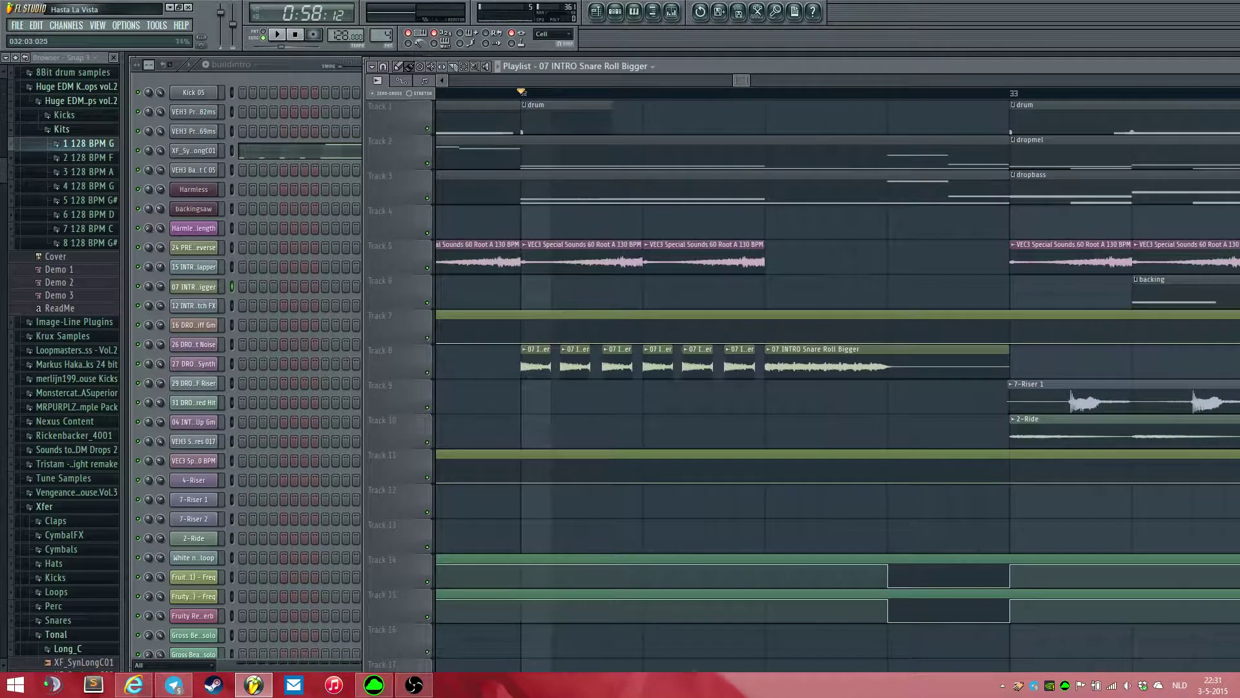
- Play from bar 32 with the snare roll on Track 8 muted, and again with the track unmuted
{"action": "scroll", "coordinate": [743, 362], "scroll_direction": "down", "scroll_amount": 3}
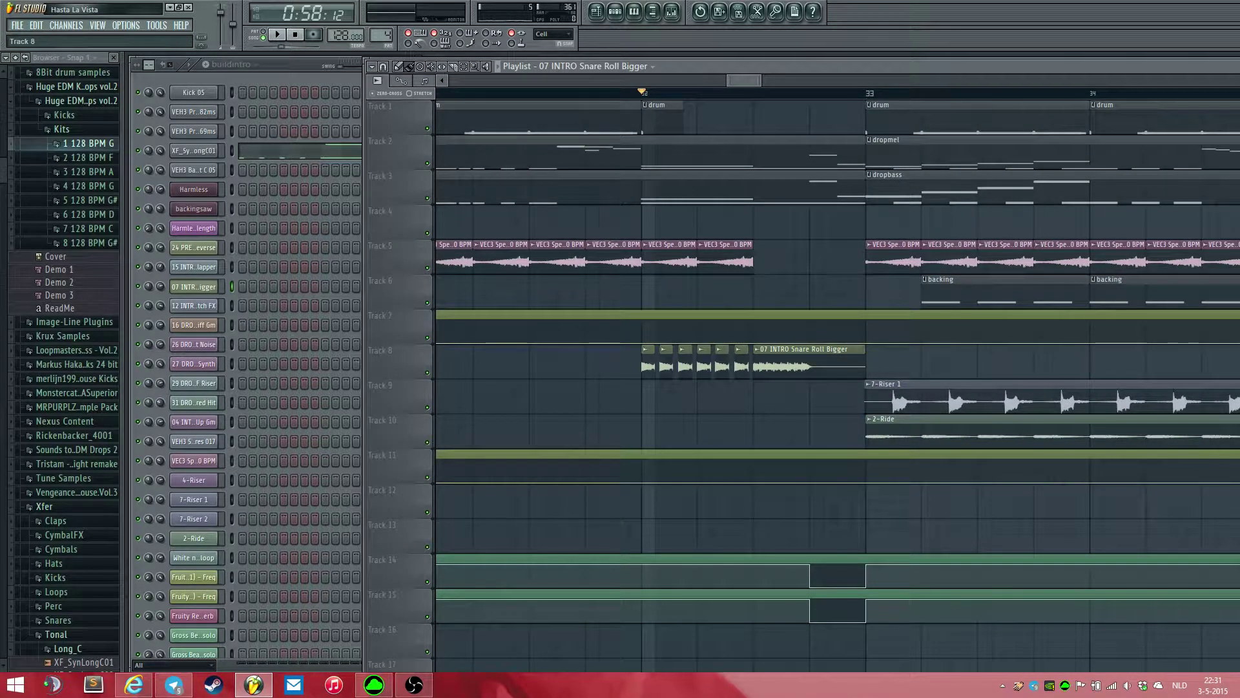
{"action": "left_click", "coordinate": [427, 372]}
{"action": "key", "text": "space"}
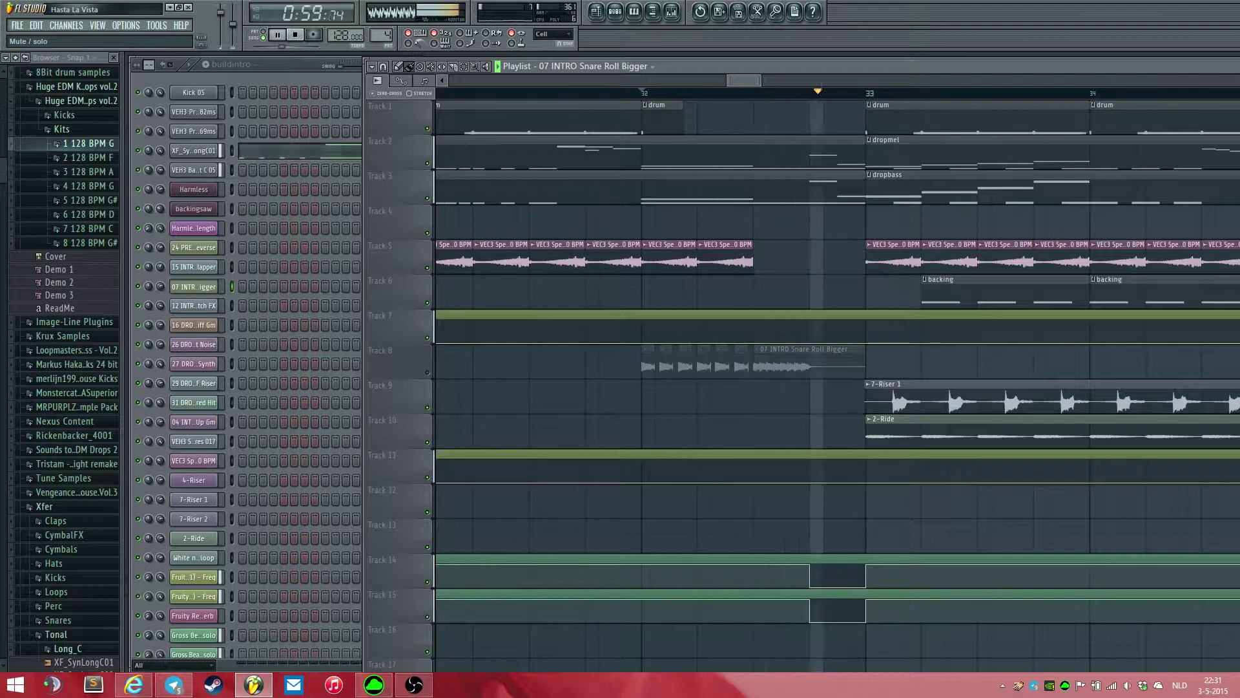
{"action": "key", "text": "space"}
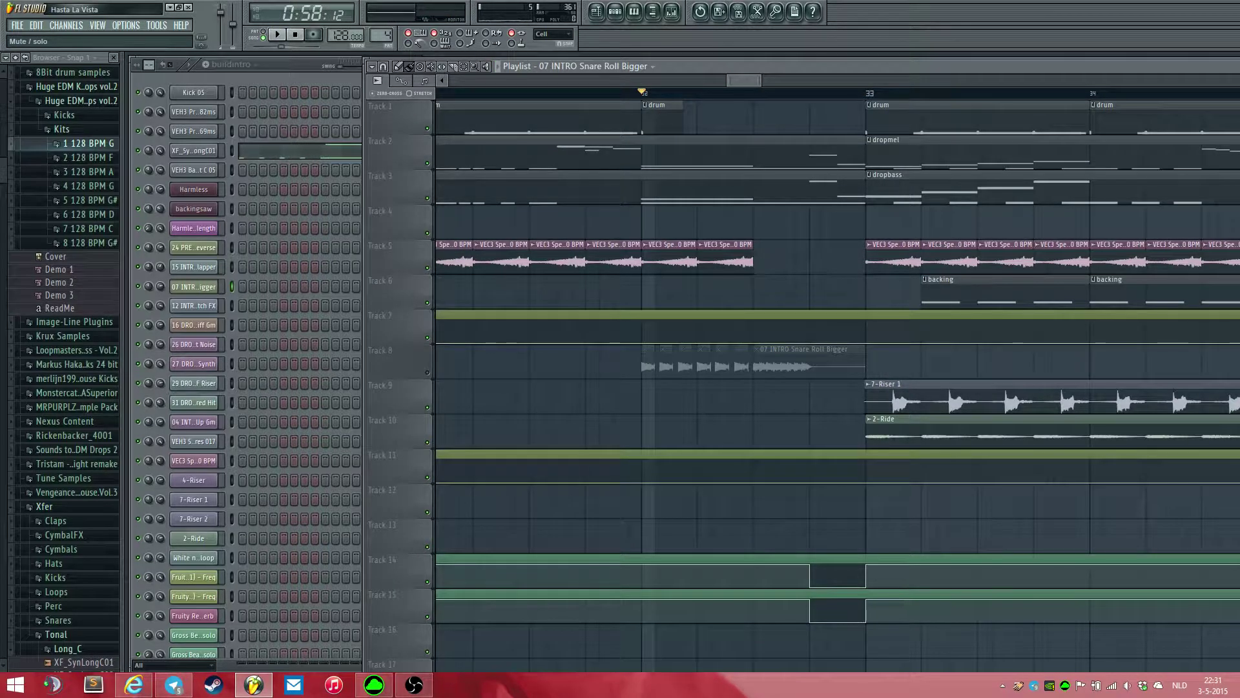
{"action": "left_click", "coordinate": [427, 372]}
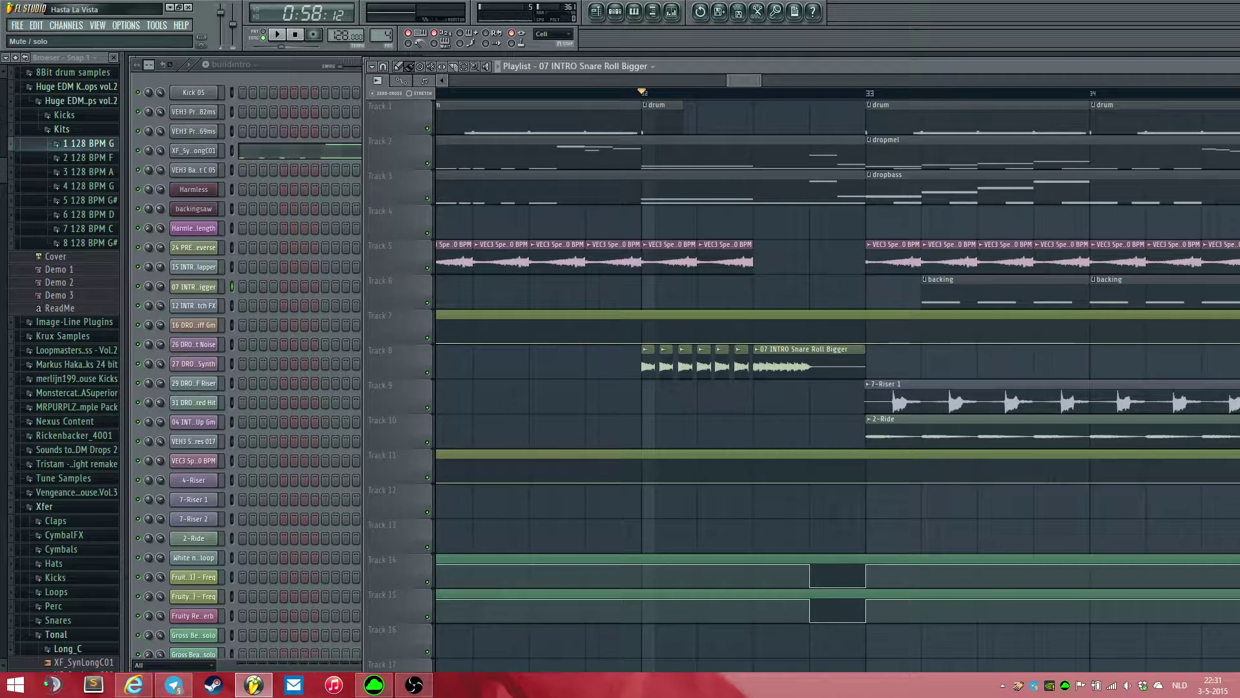
{"action": "key", "text": "space"}
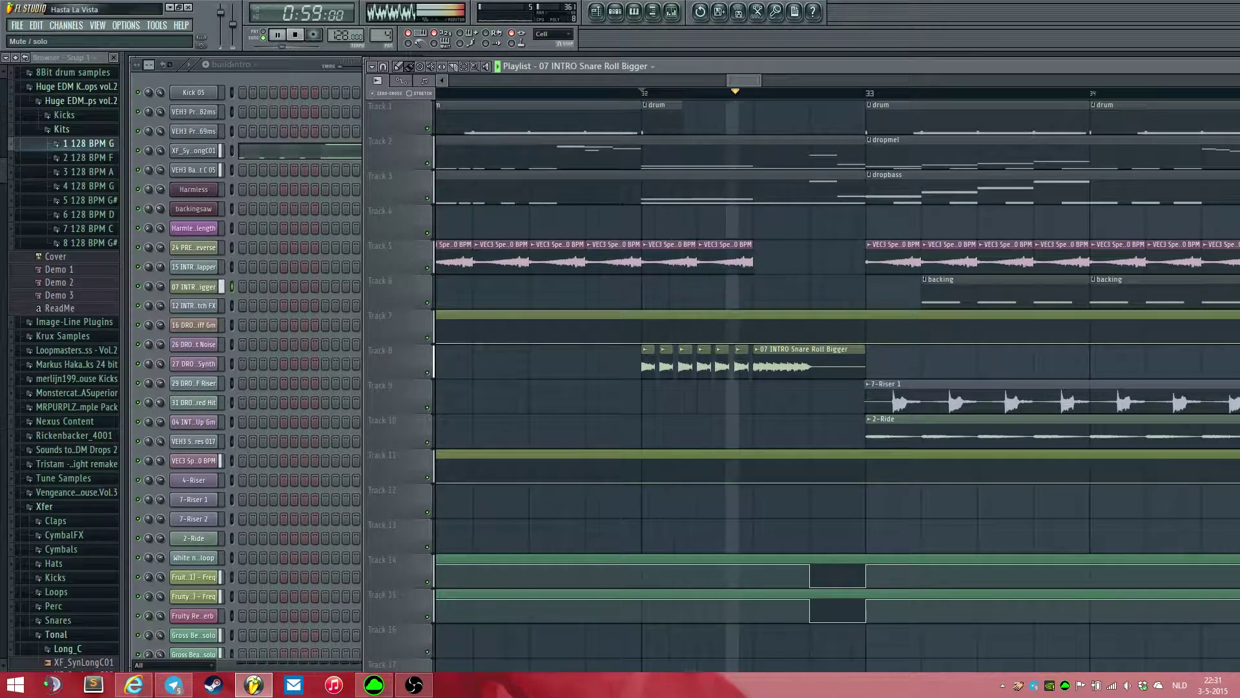
{"action": "key", "text": "space"}
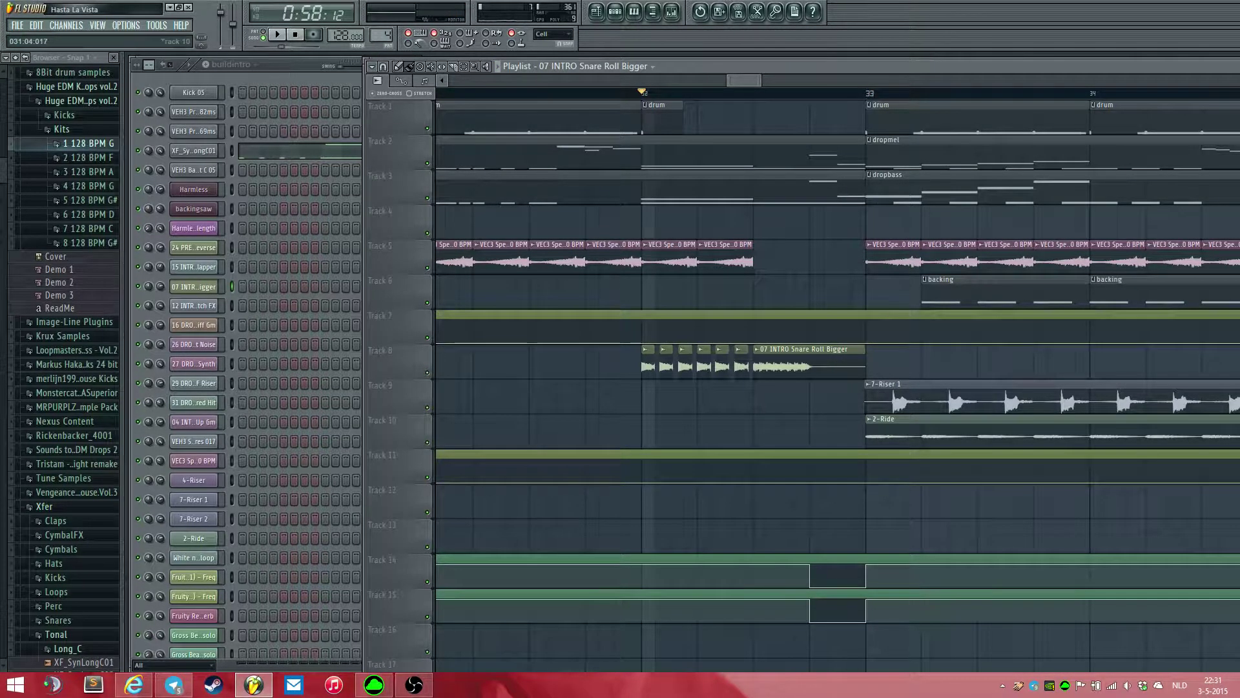
- Inspect the channel settings of the VEC3 Special Sounds 60 Root A 130 BPM clip at bar 25 and move the settings window aside
{"action": "scroll", "coordinate": [602, 362], "scroll_direction": "down", "scroll_amount": 3}
{"action": "scroll", "coordinate": [603, 362], "scroll_direction": "down", "scroll_amount": 8}
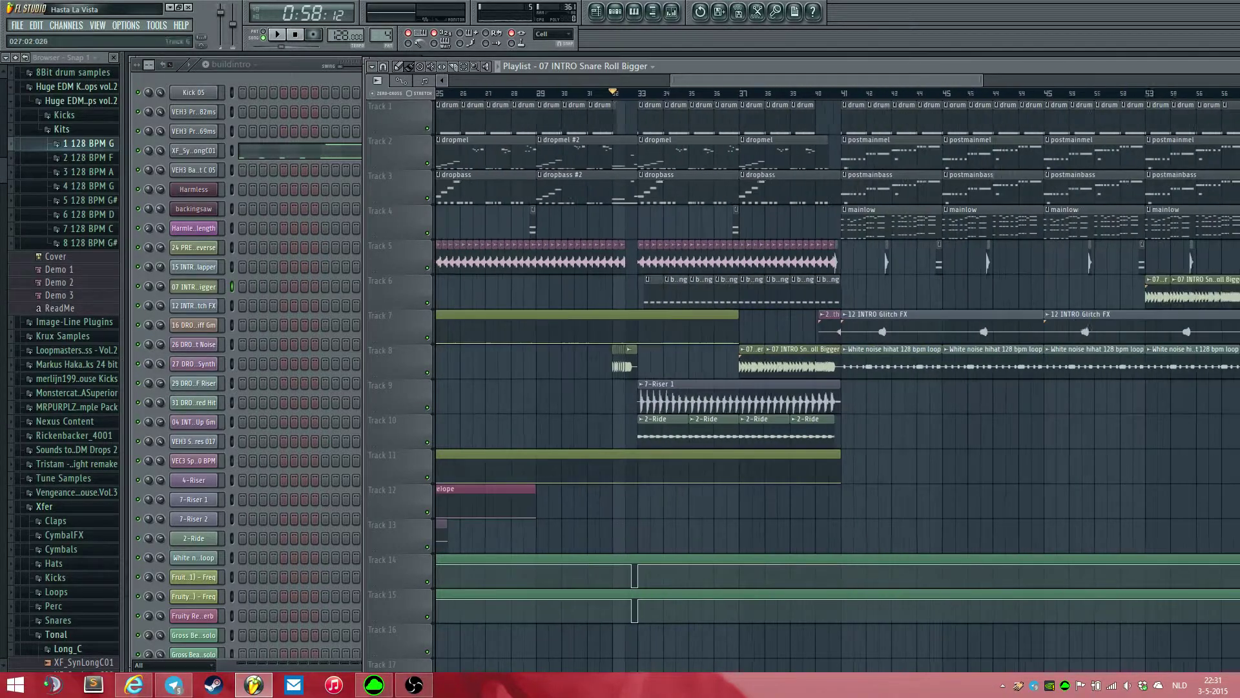
{"action": "scroll", "coordinate": [591, 259], "scroll_direction": "up", "scroll_amount": 8}
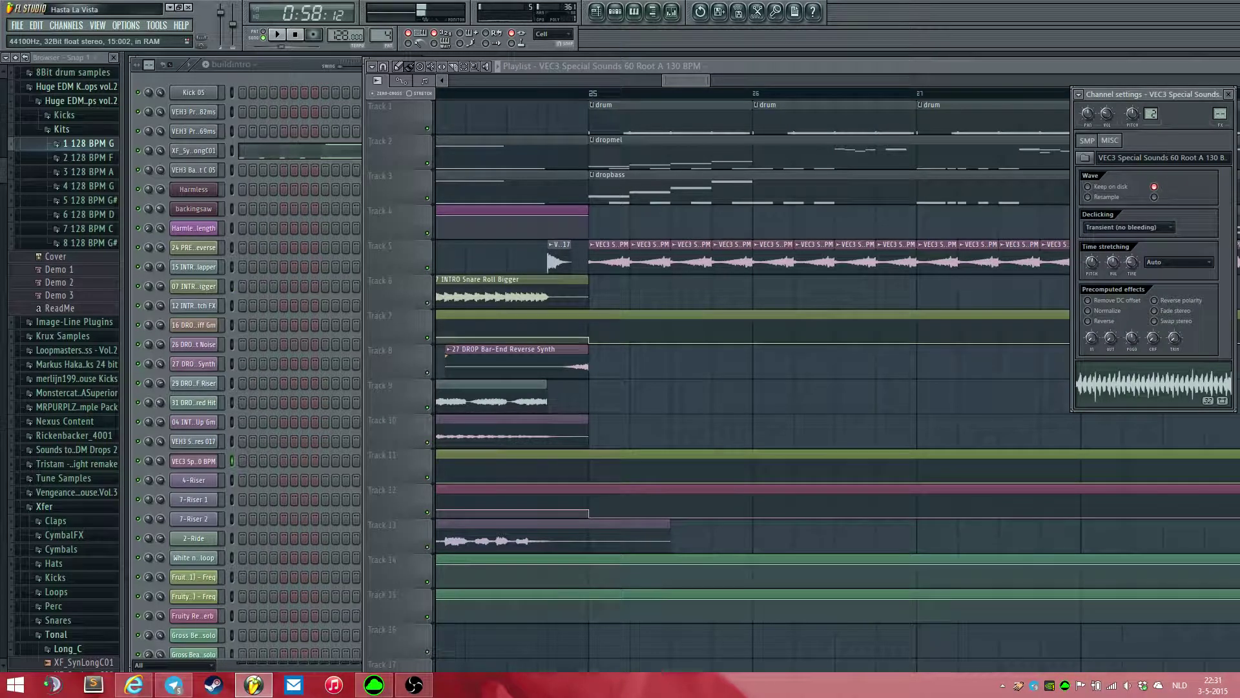
{"action": "left_click_drag", "start_coordinate": [1153, 94], "coordinate": [1030, 113]}
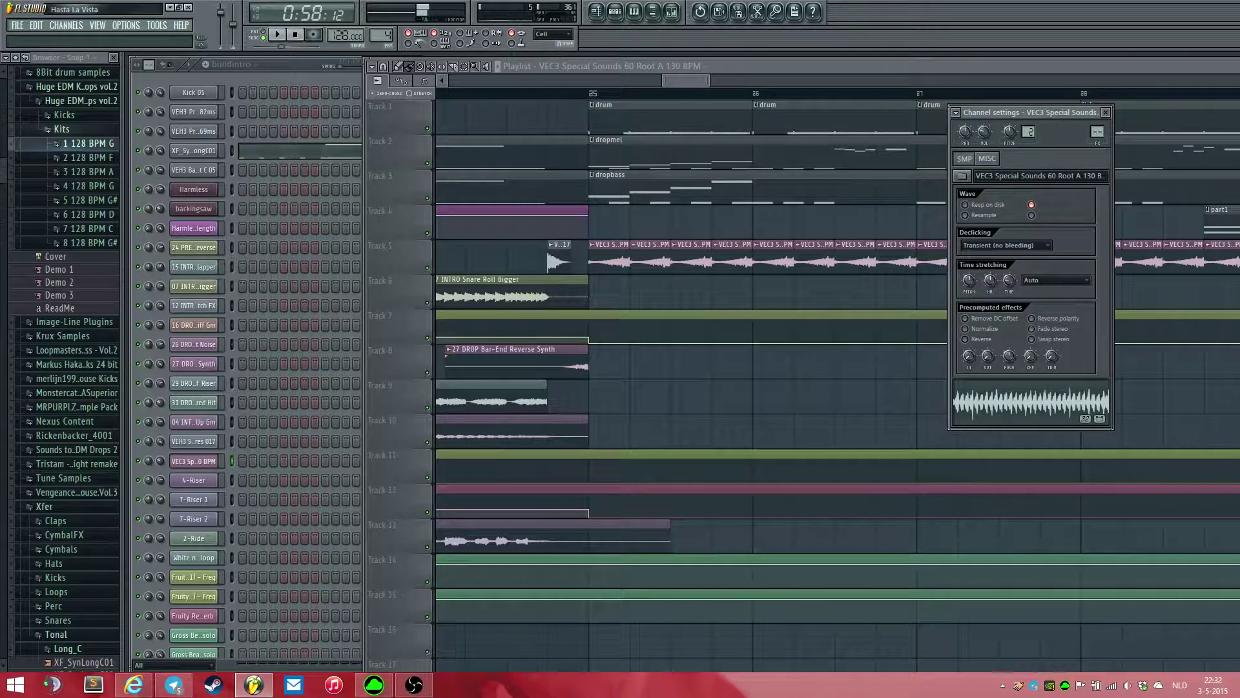
{"action": "scroll", "coordinate": [64, 207], "scroll_direction": "up", "scroll_amount": 3}
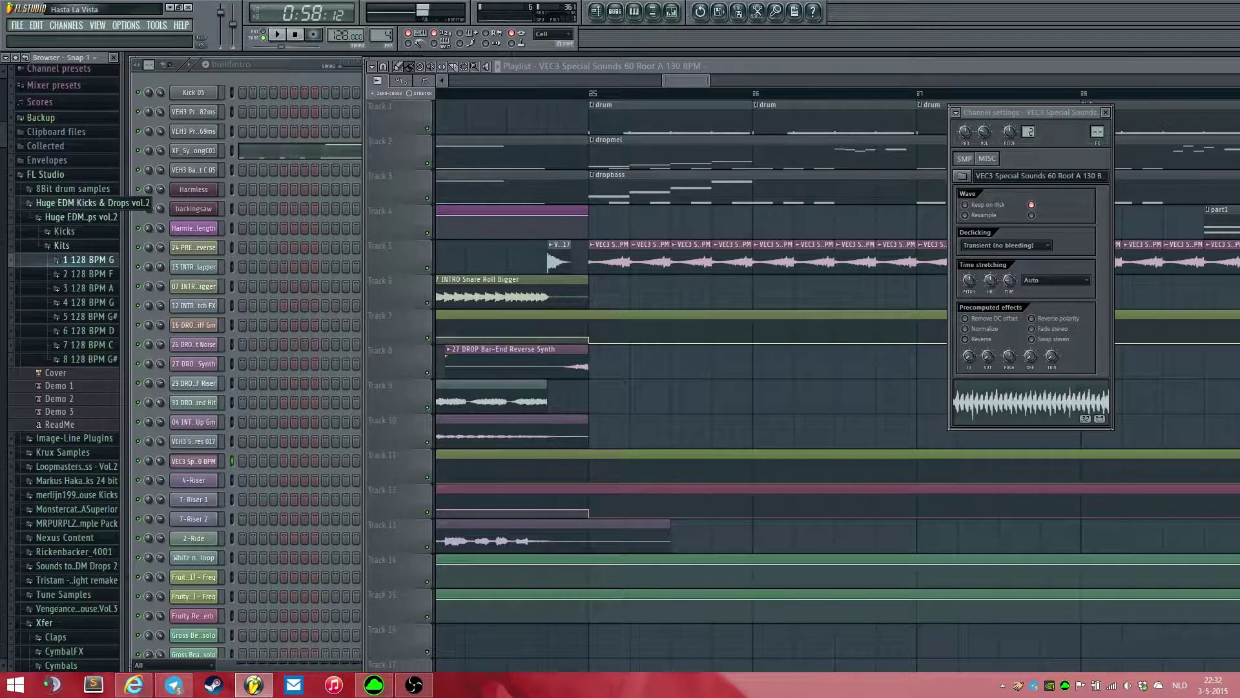
- Collapse the Huge EDM Kicks & Drops vol.2 folder and look through the Vengeance Essential House Vol.3 sample folders
{"action": "left_click", "coordinate": [76, 202]}
{"action": "left_click", "coordinate": [97, 387]}
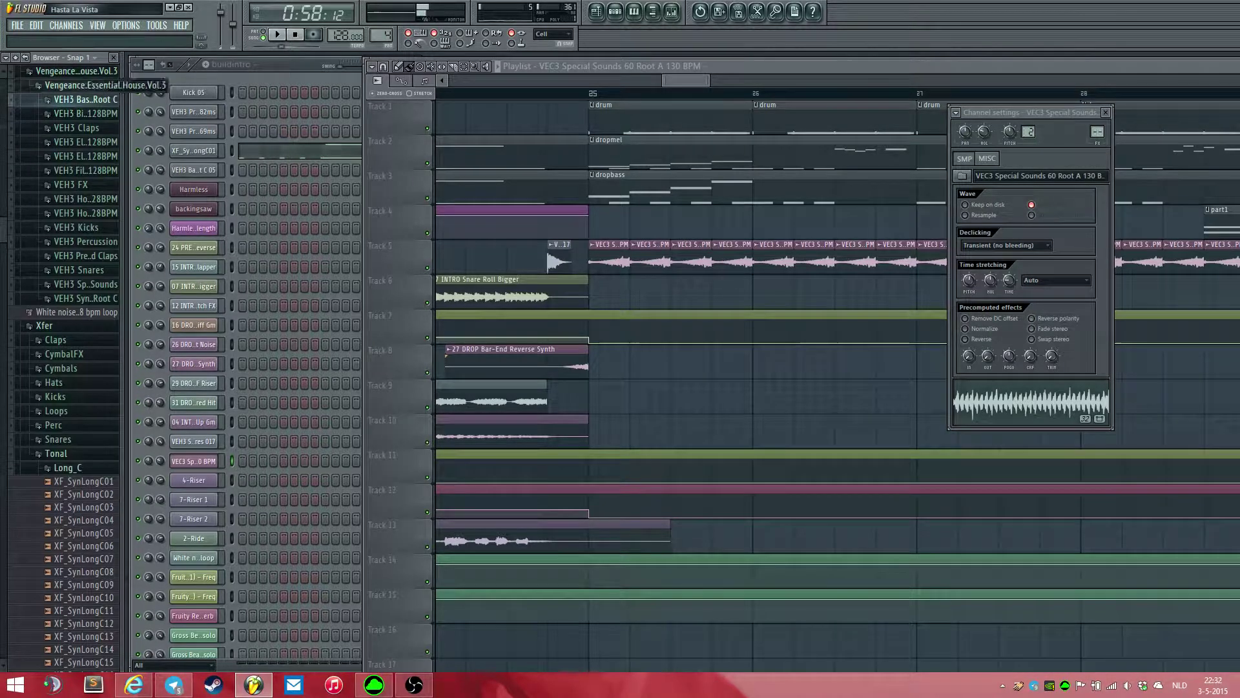
{"action": "scroll", "coordinate": [97, 161], "scroll_direction": "up", "scroll_amount": 3}
{"action": "left_click", "coordinate": [97, 188]}
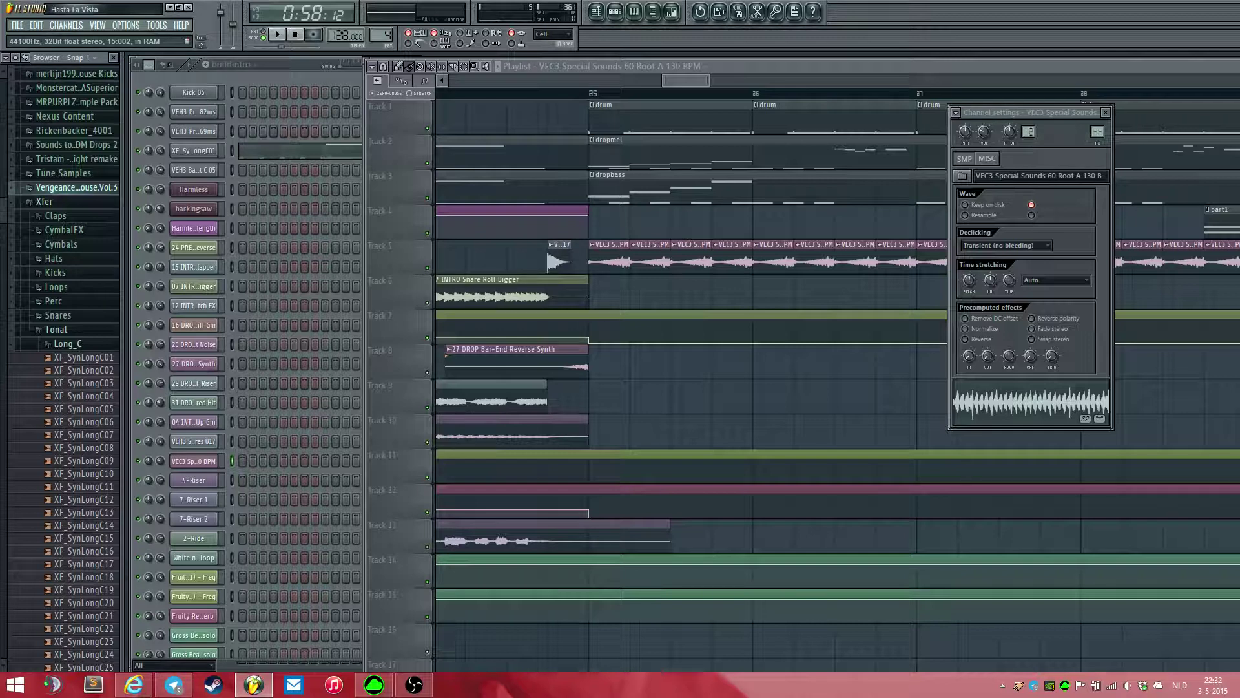
- Audition the VEC3 Special Sounds 60 sample, play a short stretch of the arrangement and close the channel settings
{"action": "left_click", "coordinate": [1032, 402]}
{"action": "key", "text": "space"}
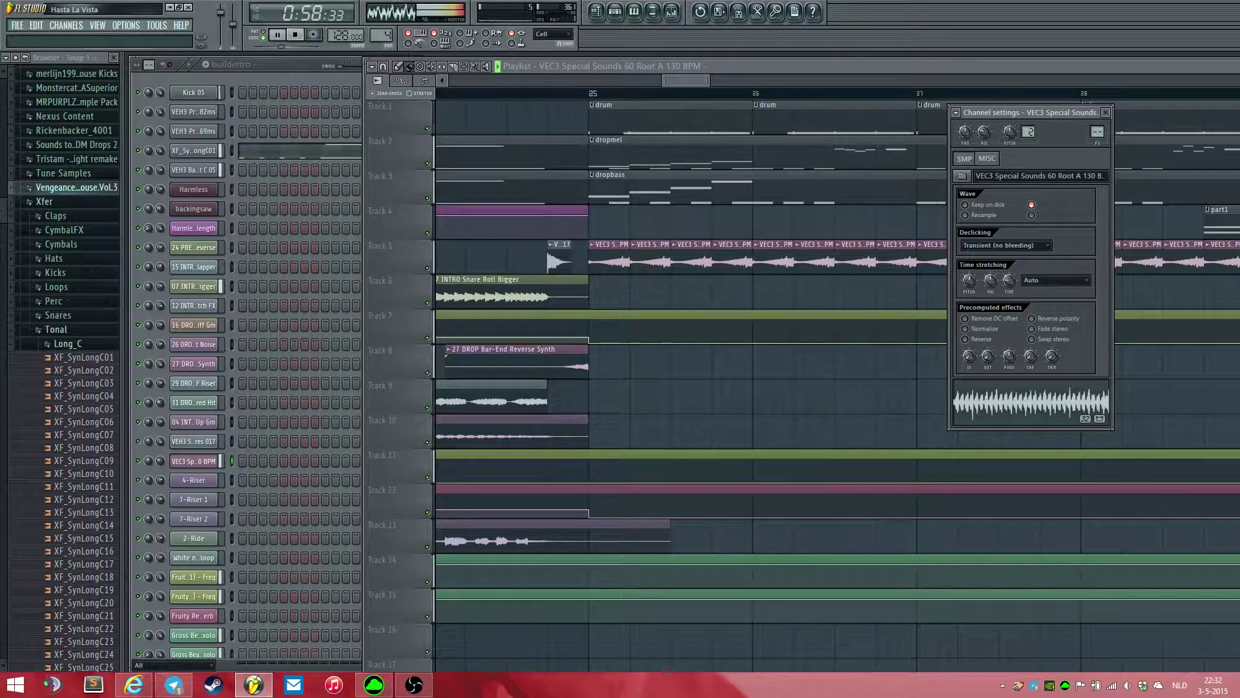
{"action": "key", "text": "space"}
{"action": "left_click", "coordinate": [1105, 113]}
- Play from bar 25 with Track 5 muted, and again with the track unmuted
{"action": "left_click_drag", "start_coordinate": [686, 80], "coordinate": [682, 80]}
{"action": "left_click", "coordinate": [657, 94]}
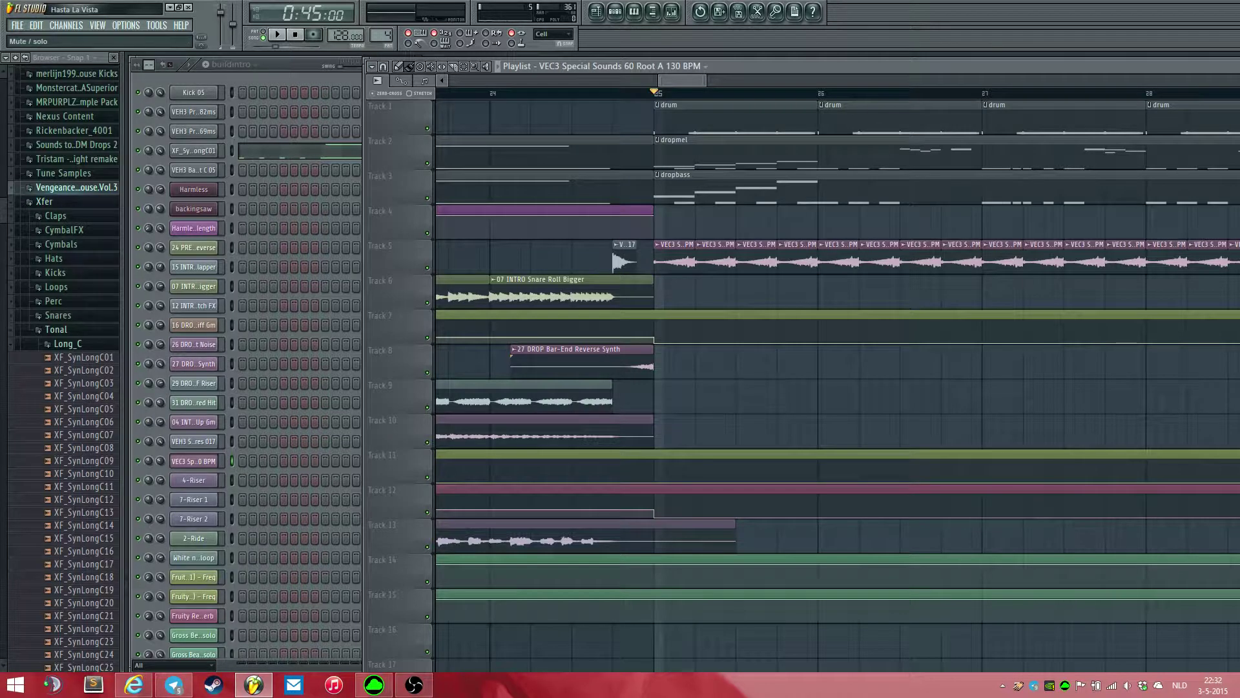
{"action": "left_click", "coordinate": [427, 267]}
{"action": "key", "text": "space"}
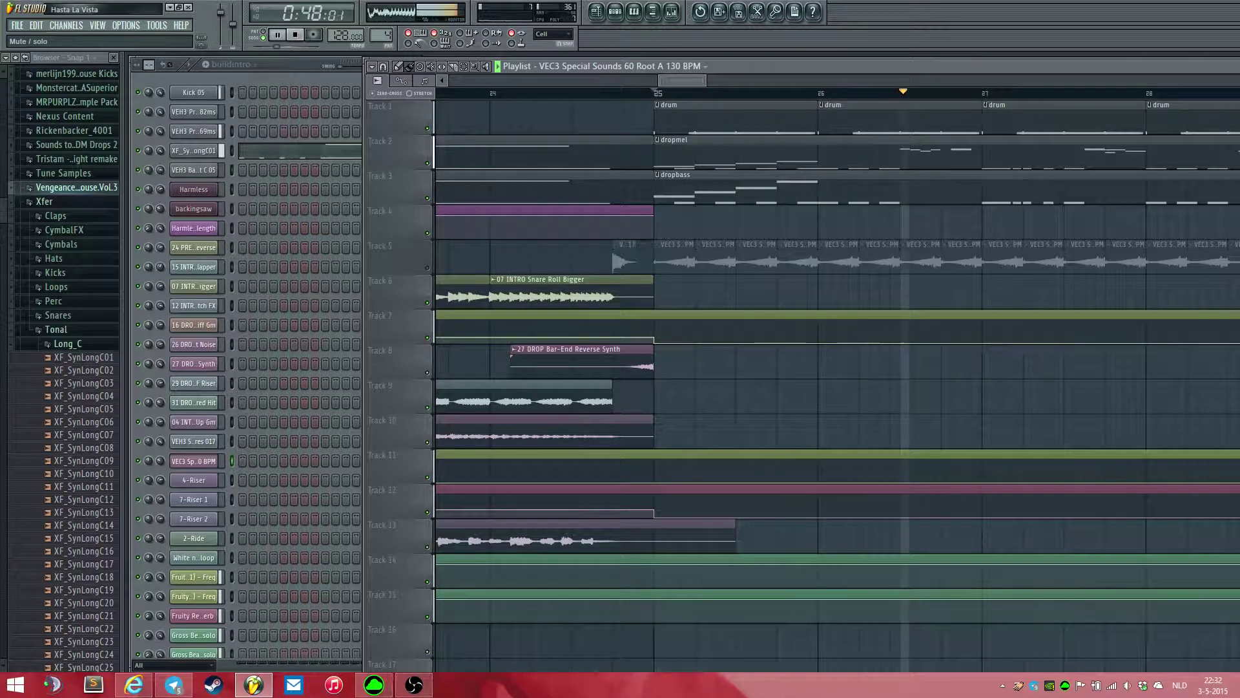
{"action": "key", "text": "space"}
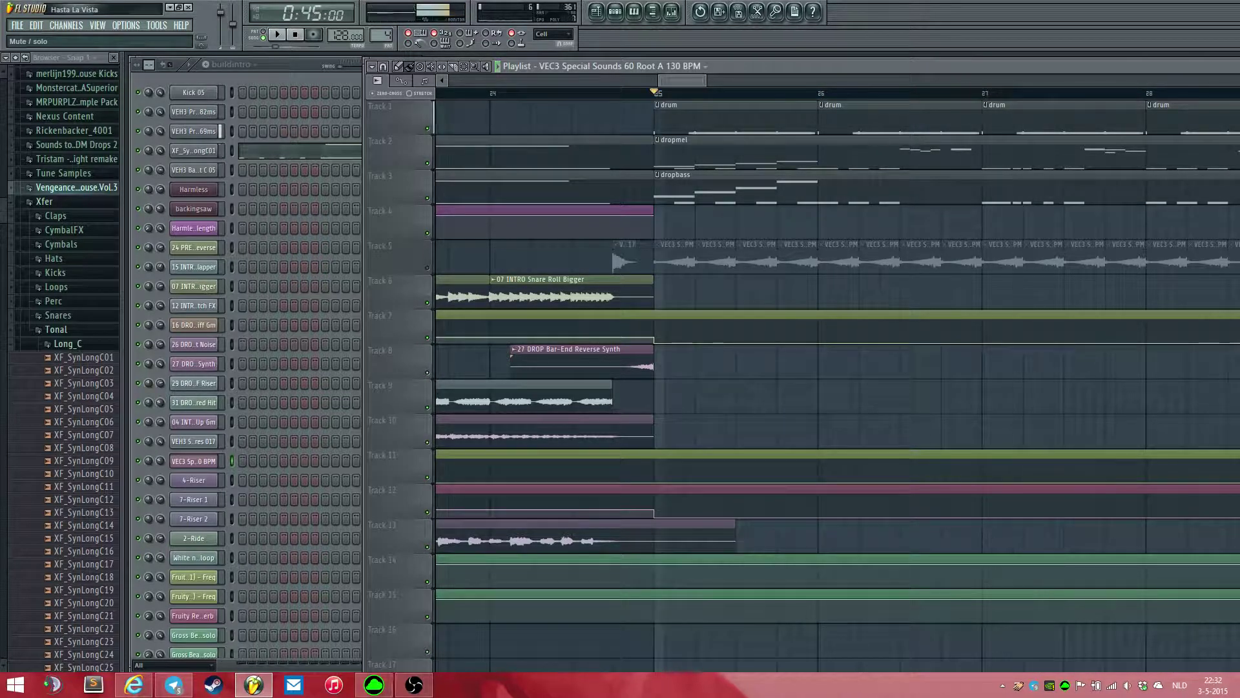
{"action": "left_click", "coordinate": [427, 268]}
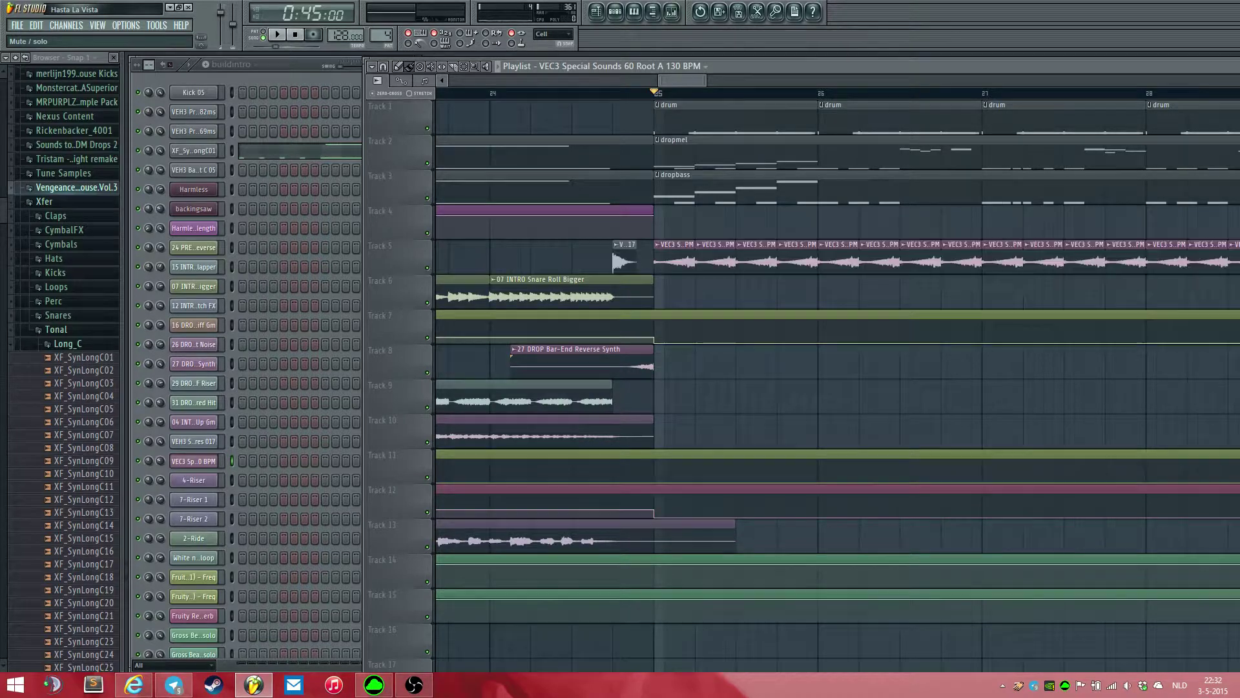
{"action": "key", "text": "space"}
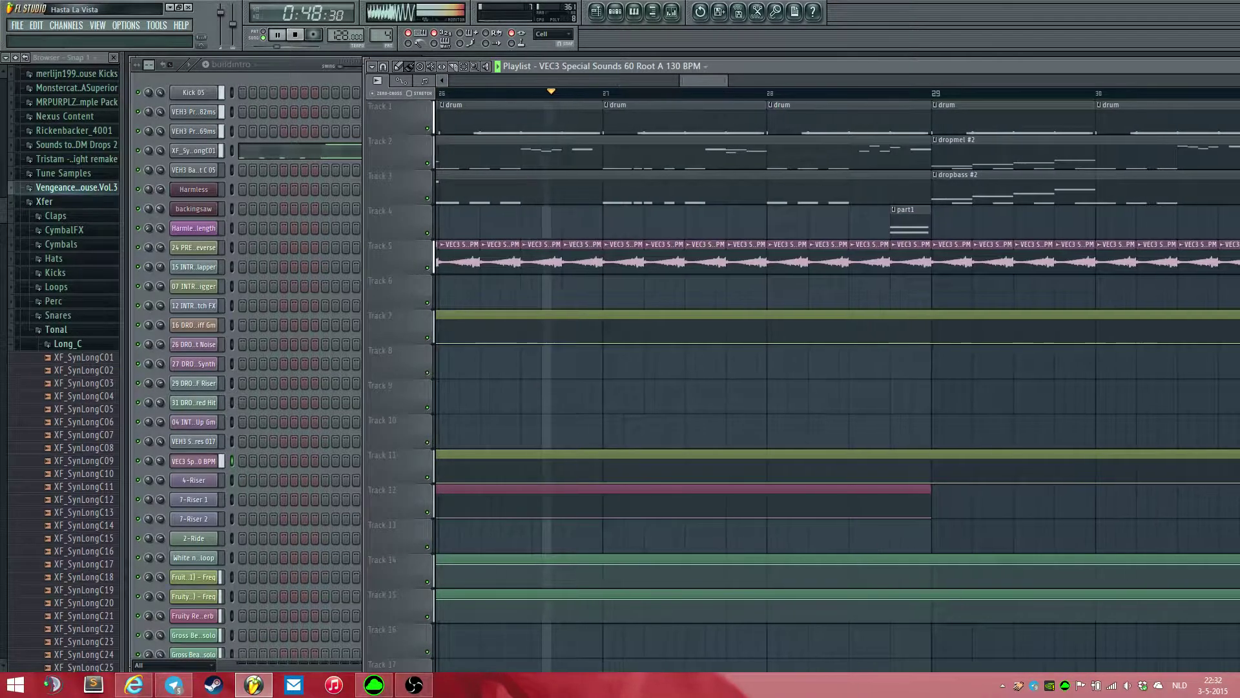
{"action": "left_click_drag", "start_coordinate": [715, 81], "coordinate": [720, 81]}
{"action": "key", "text": "space"}
- Examine the part1 pattern's Harmless notes, audition them in pattern mode and return to the playlist in song mode
{"action": "left_click", "coordinate": [634, 222]}
{"action": "double_click", "coordinate": [635, 223]}
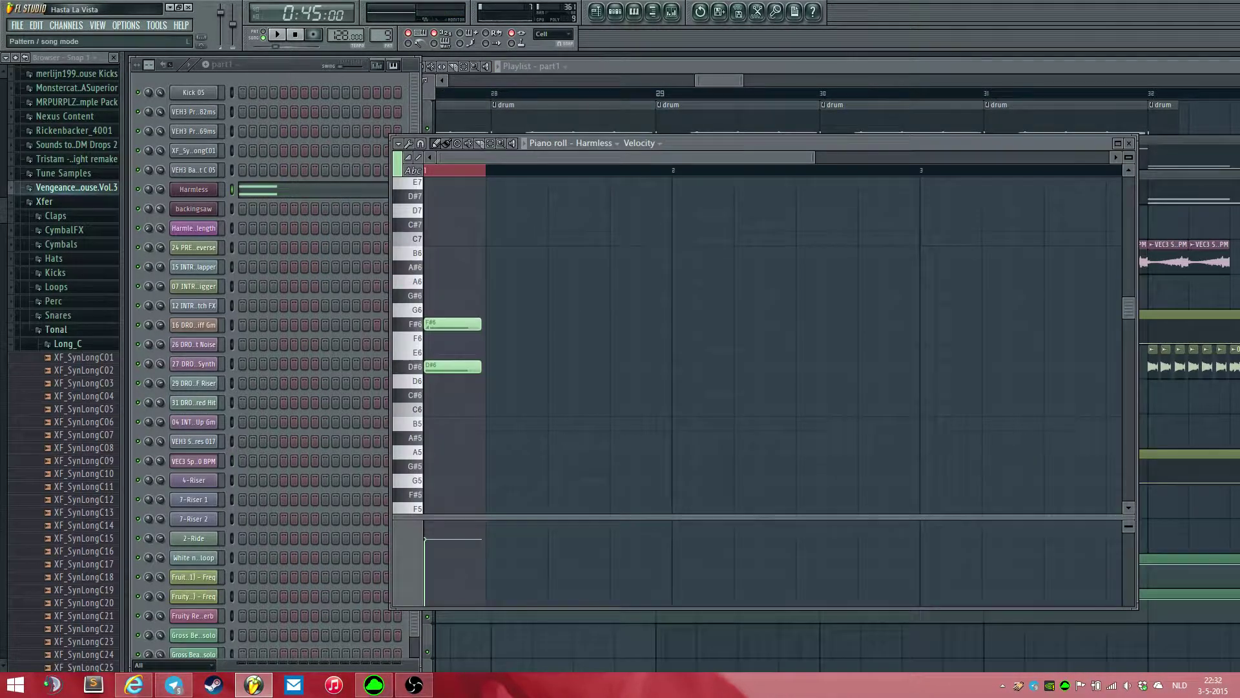
{"action": "key", "text": "l"}
{"action": "key", "text": "space"}
{"action": "key", "text": "F5"}
{"action": "key", "text": "space"}
{"action": "key", "text": "l"}
- Play the arrangement into the second half of the drop at bar 33
{"action": "key", "text": "space"}
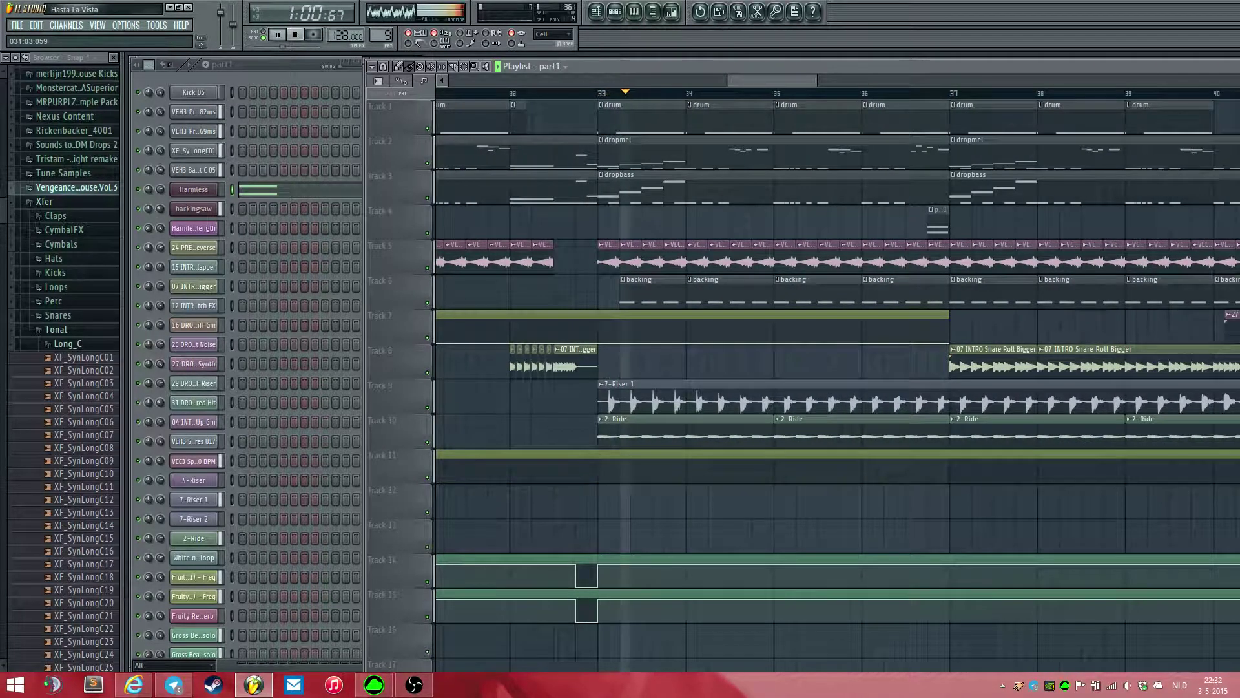
{"action": "key", "text": "space"}
{"action": "scroll", "coordinate": [527, 362], "scroll_direction": "up", "scroll_amount": 3}
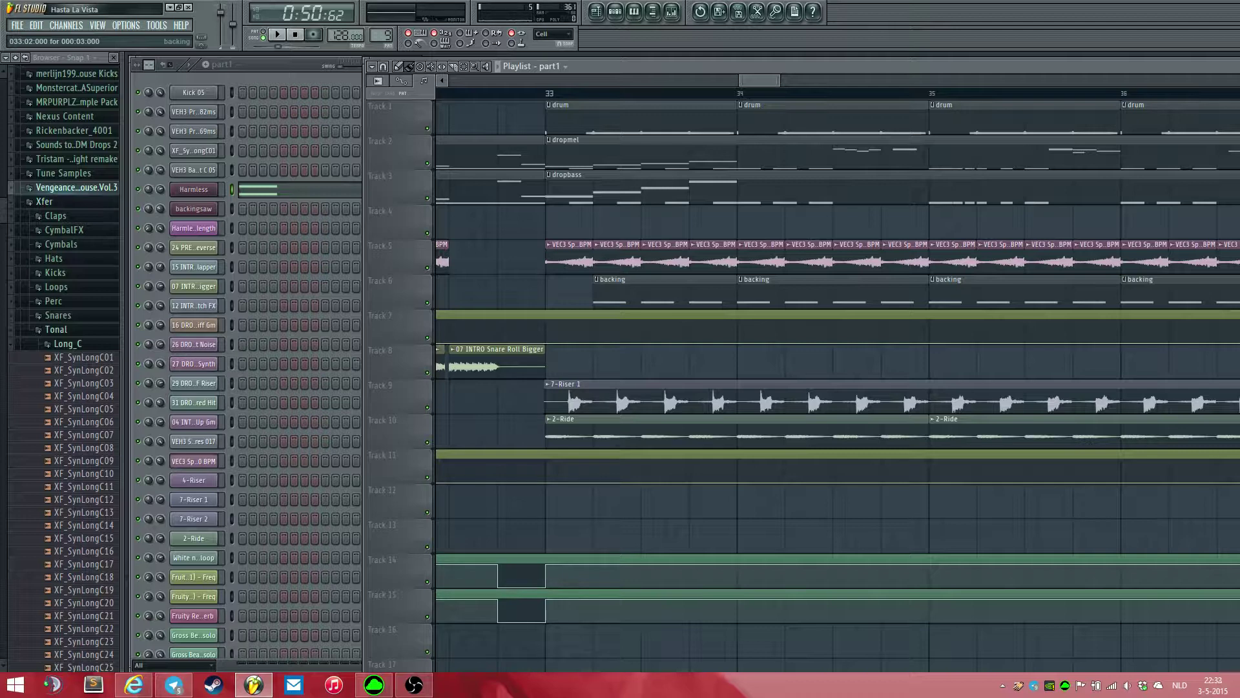
- Examine the backing pattern's backingsaw notes in the piano roll and audition them in pattern mode
{"action": "double_click", "coordinate": [607, 300]}
{"action": "left_click_drag", "start_coordinate": [483, 157], "coordinate": [450, 158]}
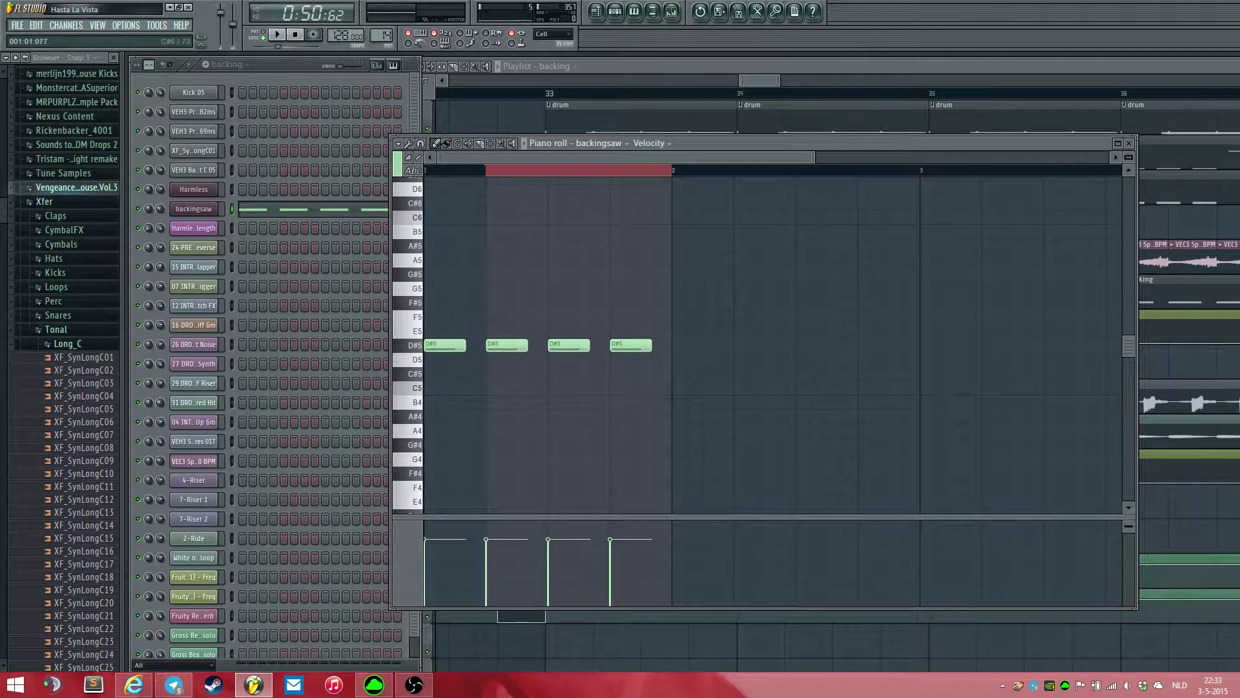
{"action": "key", "text": "space"}
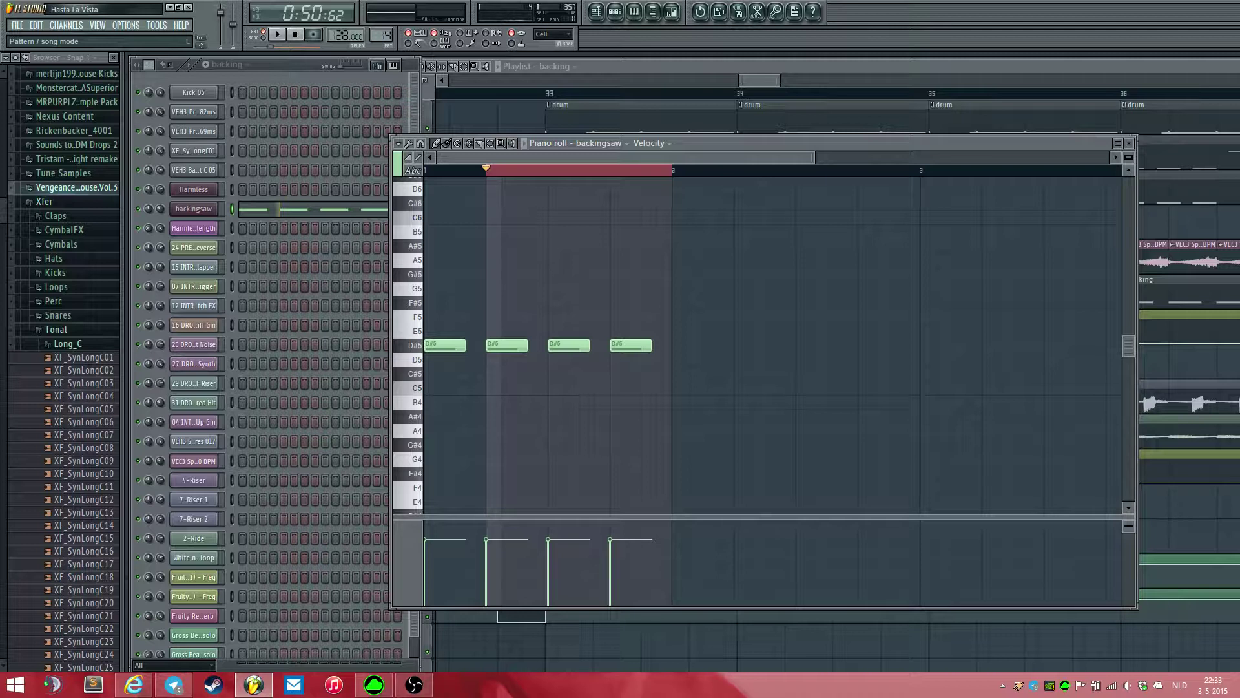
{"action": "key", "text": "space"}
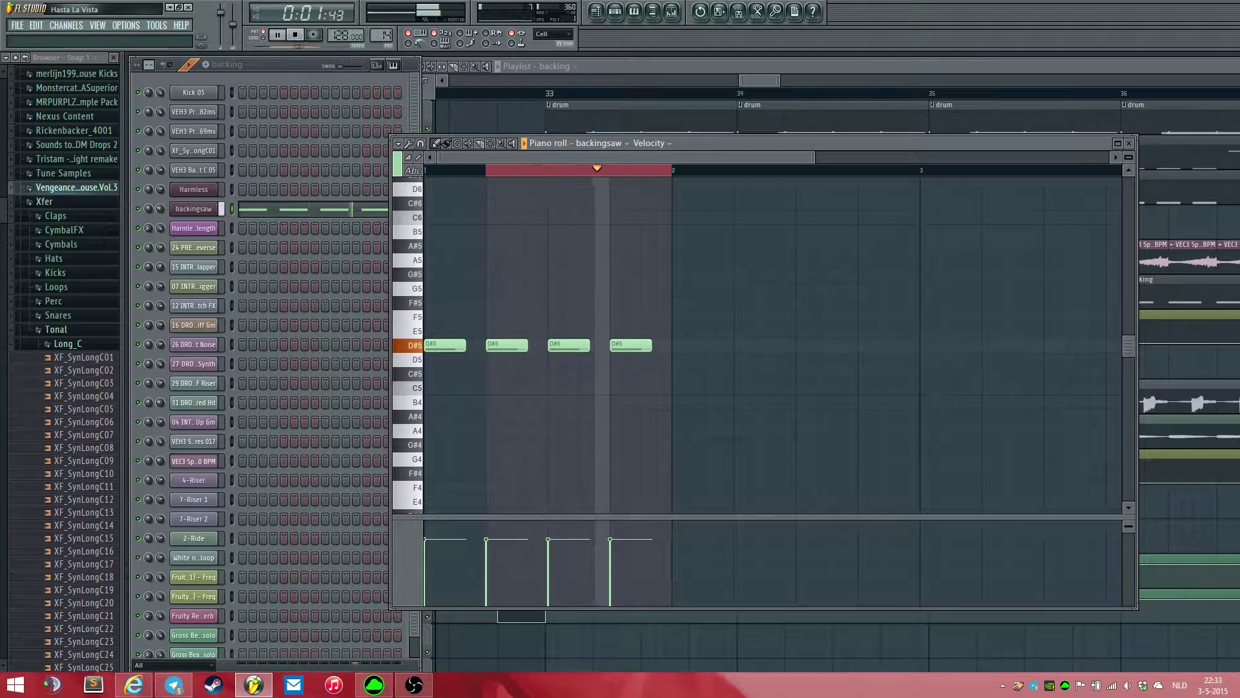
{"action": "key", "text": "space"}
- Inspect the Harmless synth settings of the backingsaw channel and the Fruity Reeverb on its mixer track
{"action": "left_click", "coordinate": [194, 209]}
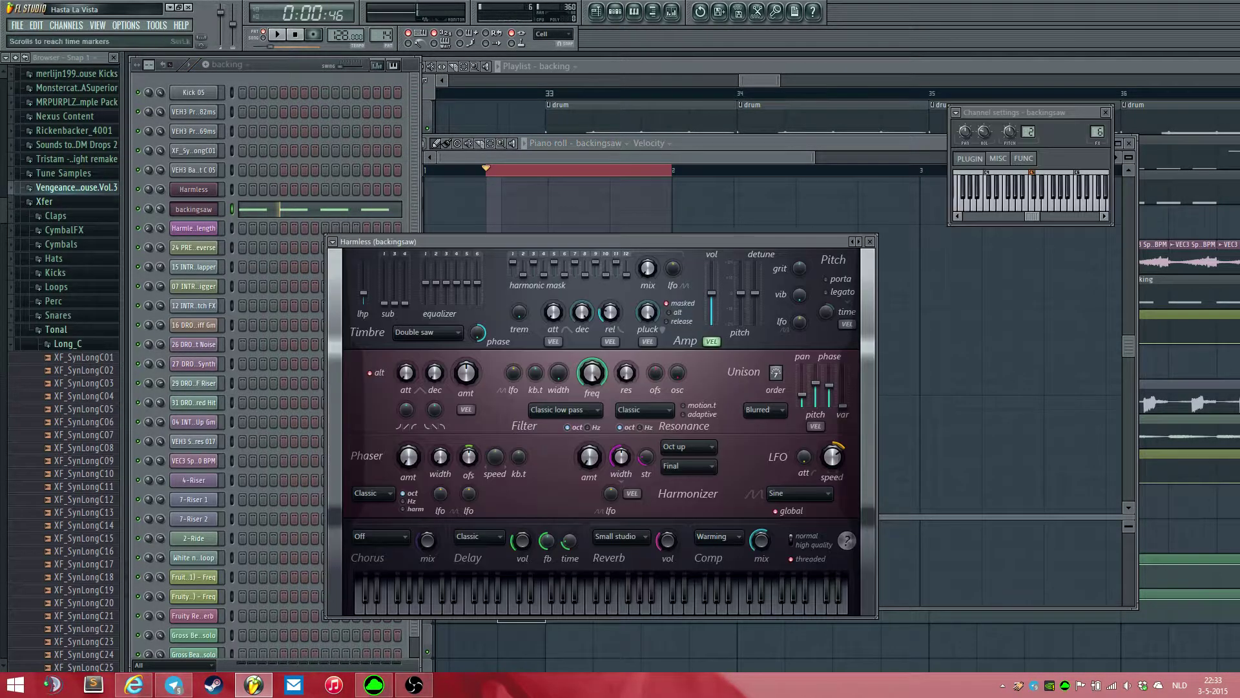
{"action": "left_click", "coordinate": [672, 11]}
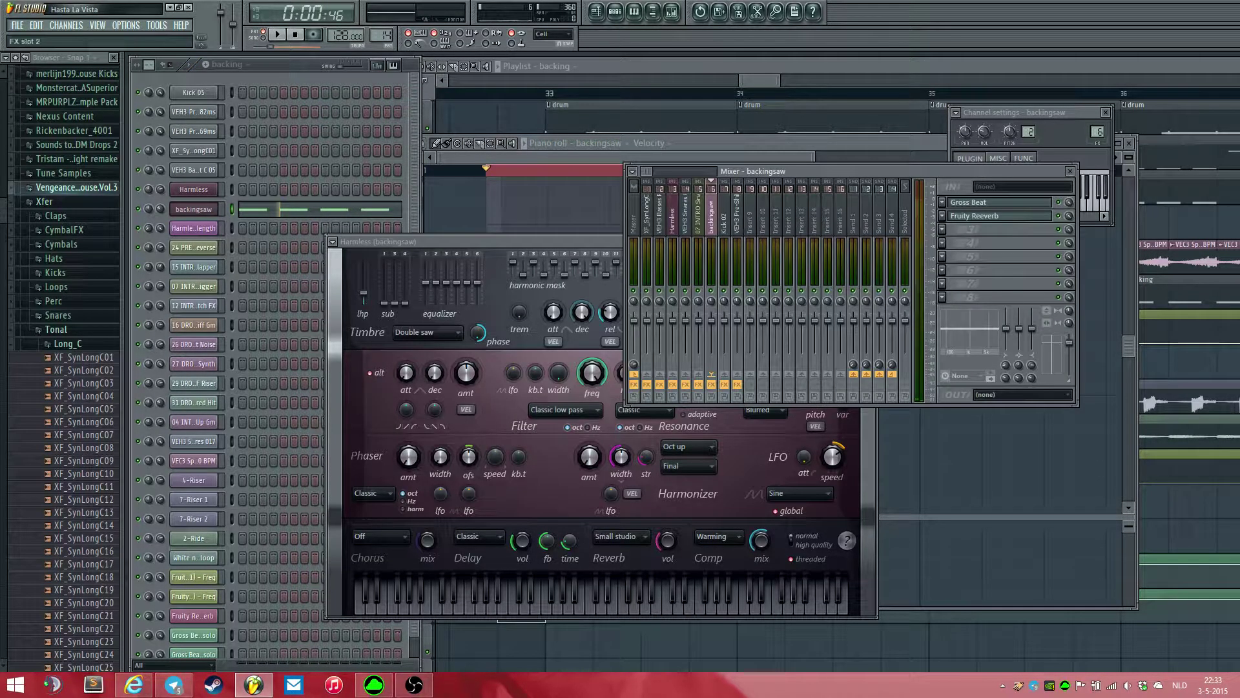
{"action": "left_click", "coordinate": [1000, 216]}
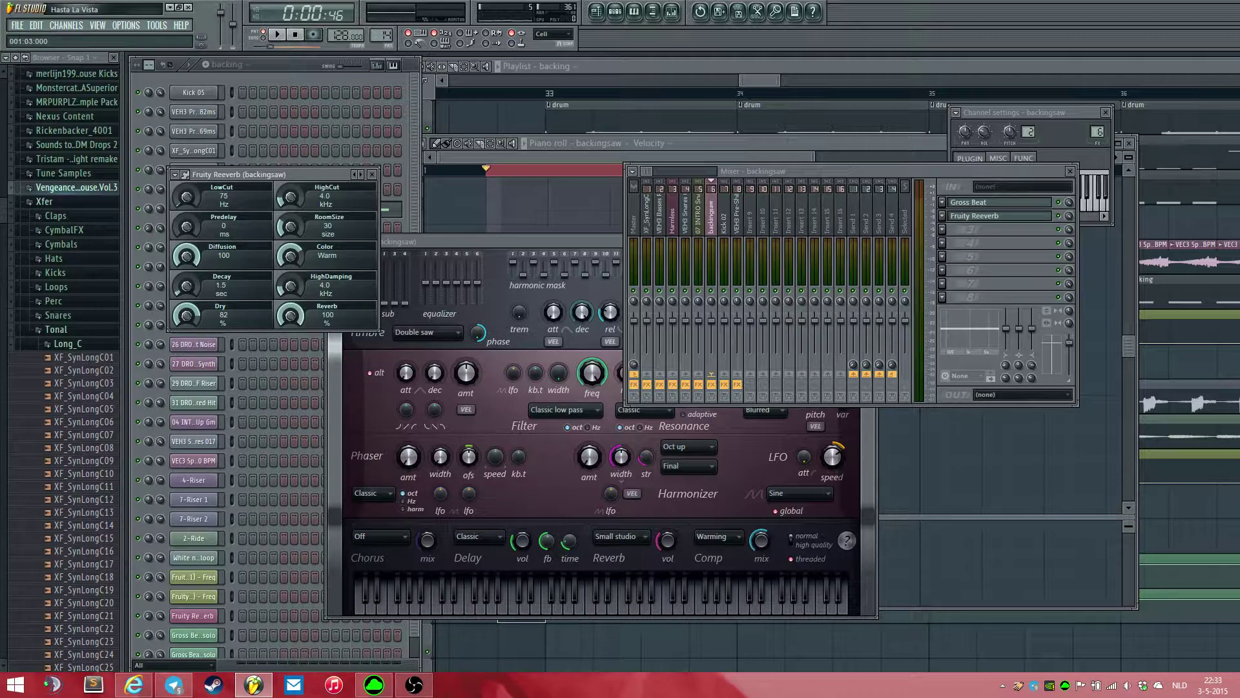
- Play the backing pattern once more with its effects and return to the playlist around bar 33
{"action": "left_click", "coordinate": [390, 209]}
{"action": "key", "text": "space"}
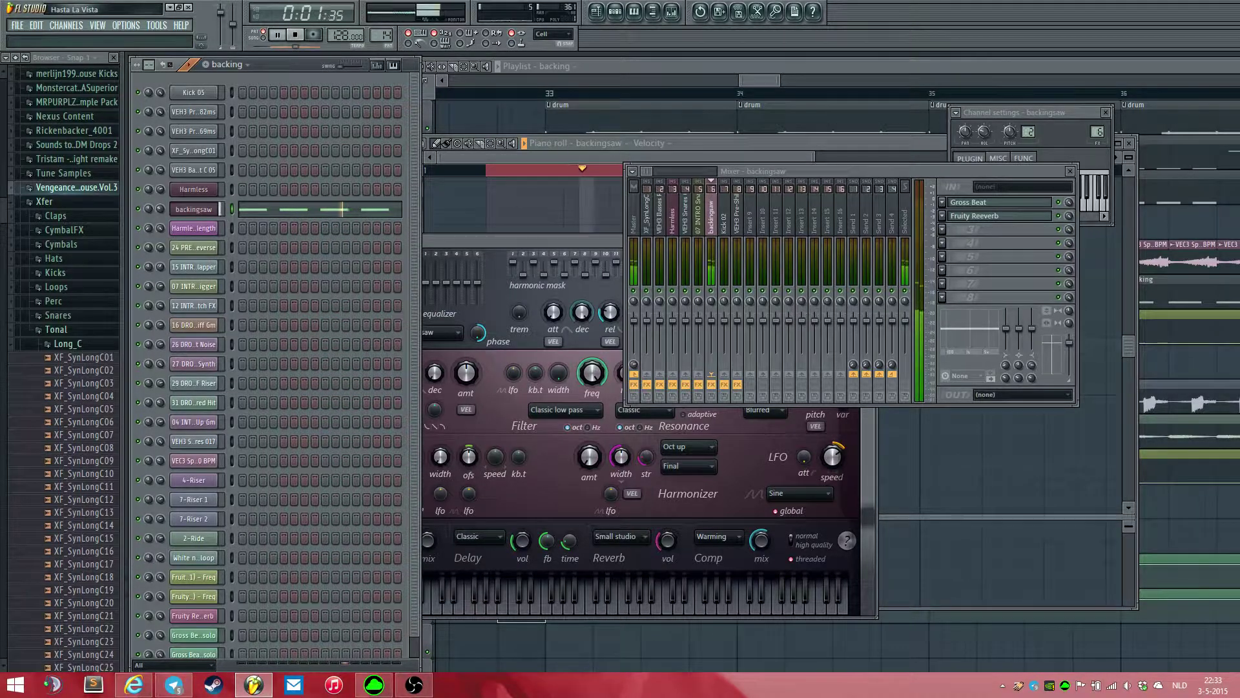
{"action": "key", "text": "F5"}
{"action": "scroll", "coordinate": [606, 223], "scroll_direction": "down", "scroll_amount": 3}
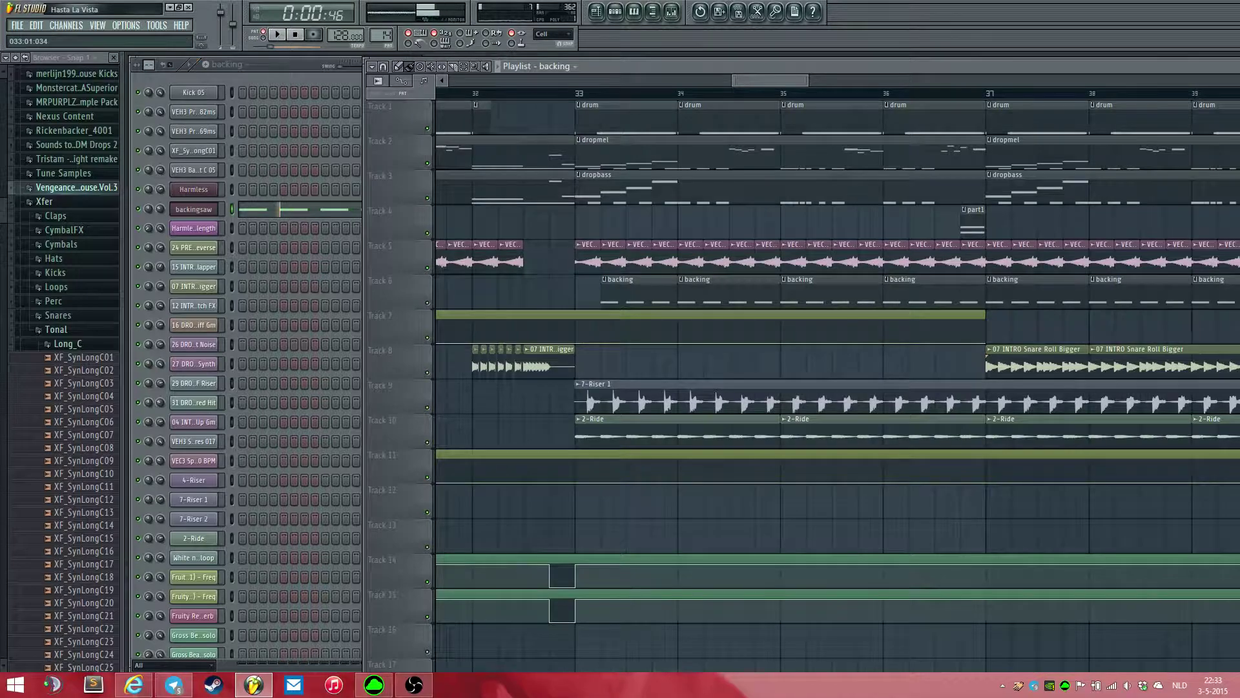
{"action": "key", "text": "space"}
- Set the play position to bar 33 and preview the 2-Ride sample on Track 10 from its channel settings
{"action": "scroll", "coordinate": [601, 223], "scroll_direction": "right", "scroll_amount": 5}
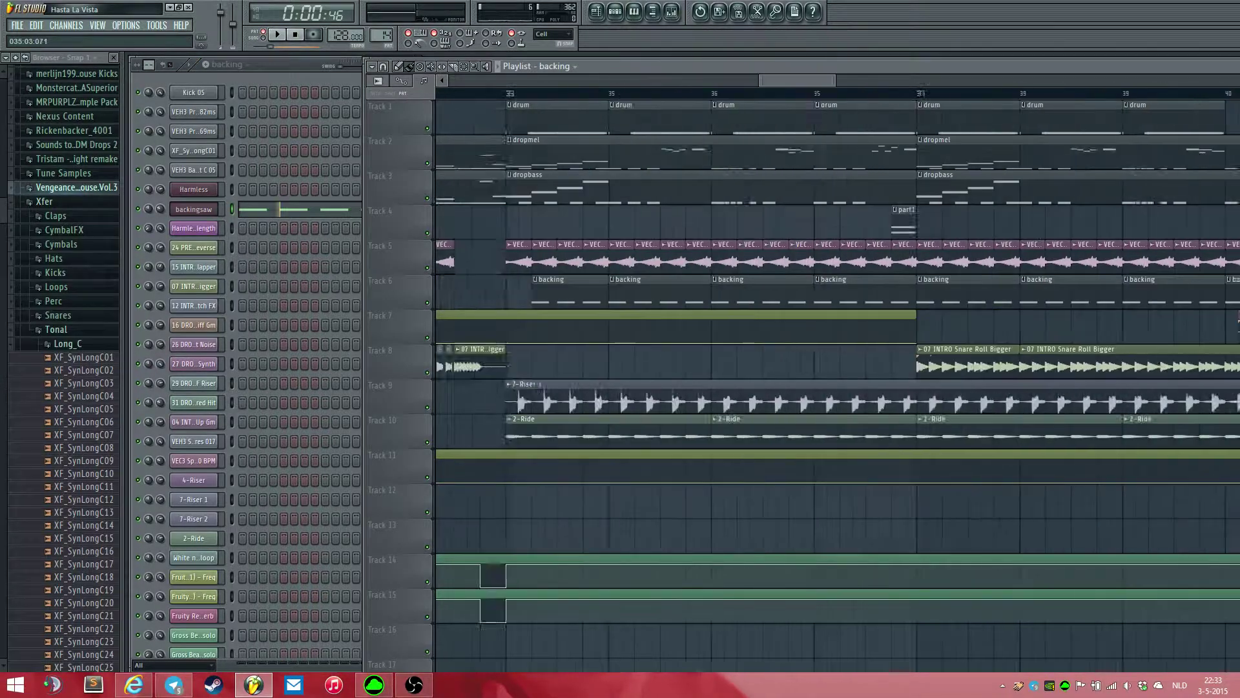
{"action": "scroll", "coordinate": [601, 223], "scroll_direction": "down", "scroll_amount": 5}
{"action": "scroll", "coordinate": [552, 258], "scroll_direction": "up", "scroll_amount": 5}
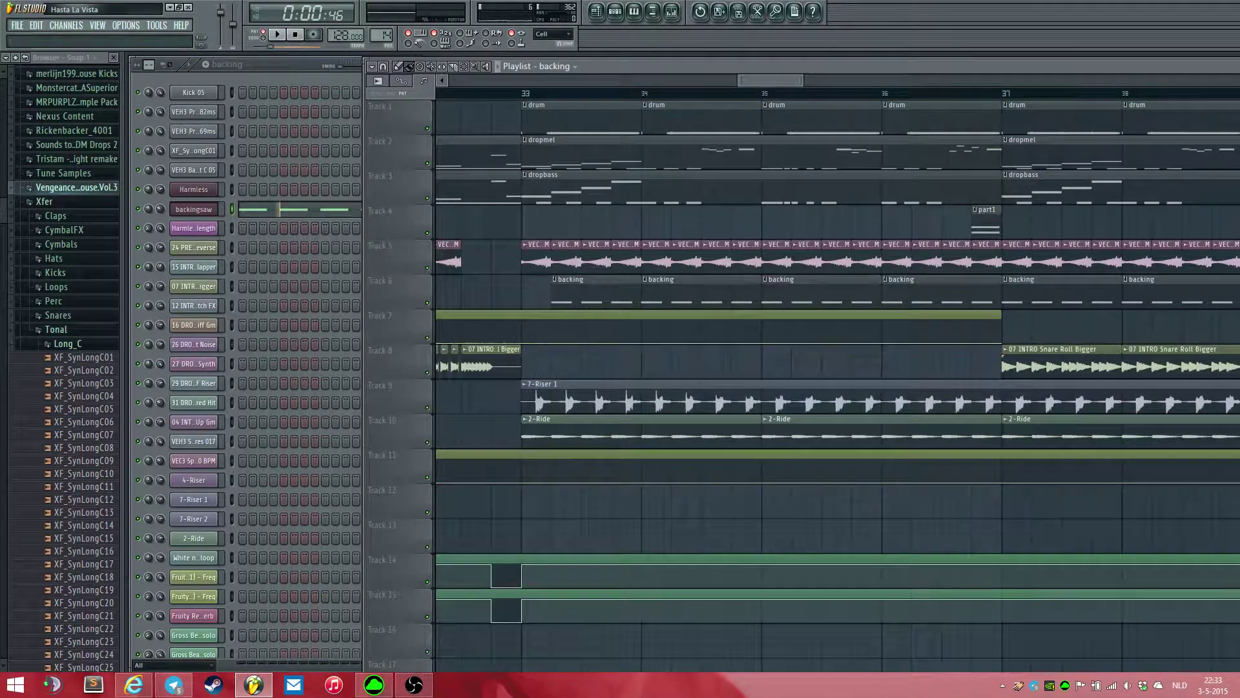
{"action": "left_click", "coordinate": [523, 93]}
{"action": "scroll", "coordinate": [553, 259], "scroll_direction": "up", "scroll_amount": 3}
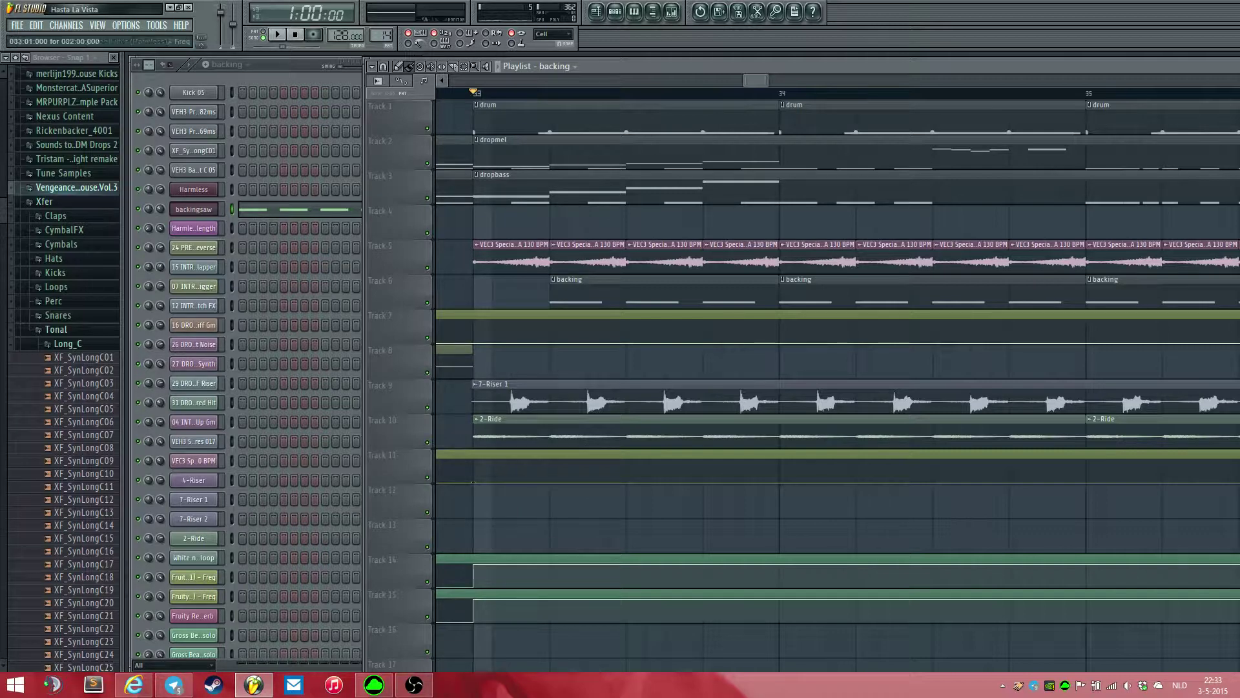
{"action": "left_click", "coordinate": [507, 433]}
{"action": "double_click", "coordinate": [507, 433]}
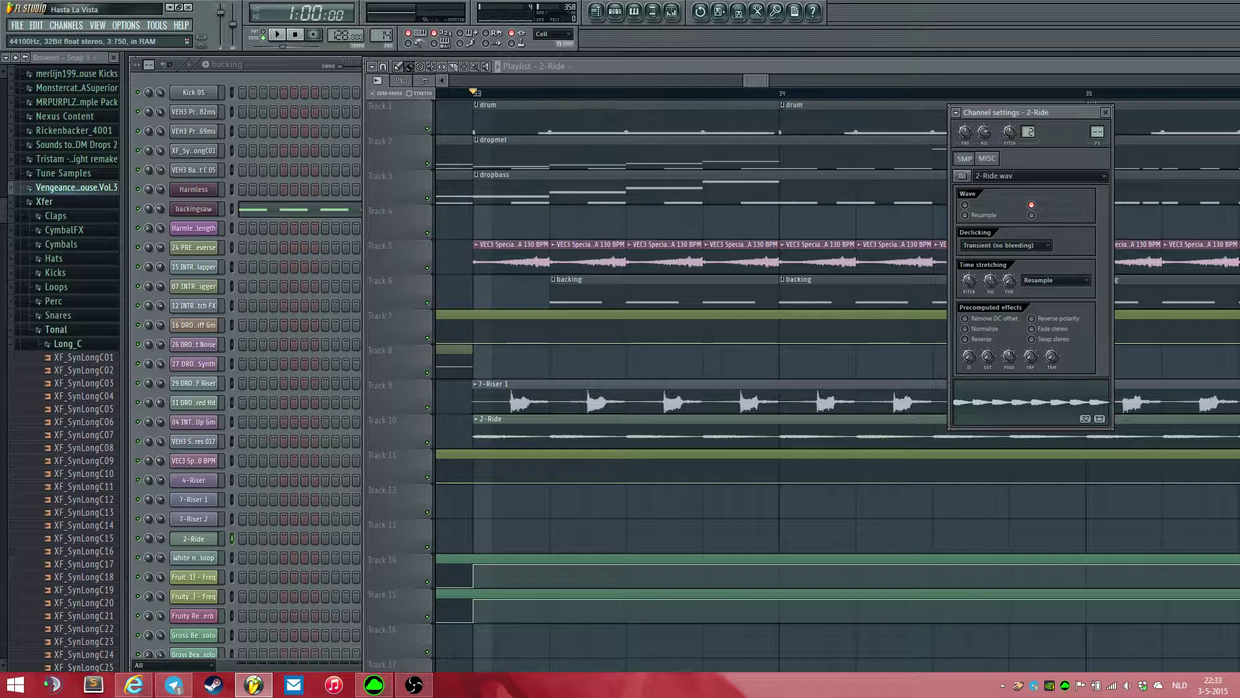
{"action": "left_click", "coordinate": [1031, 402]}
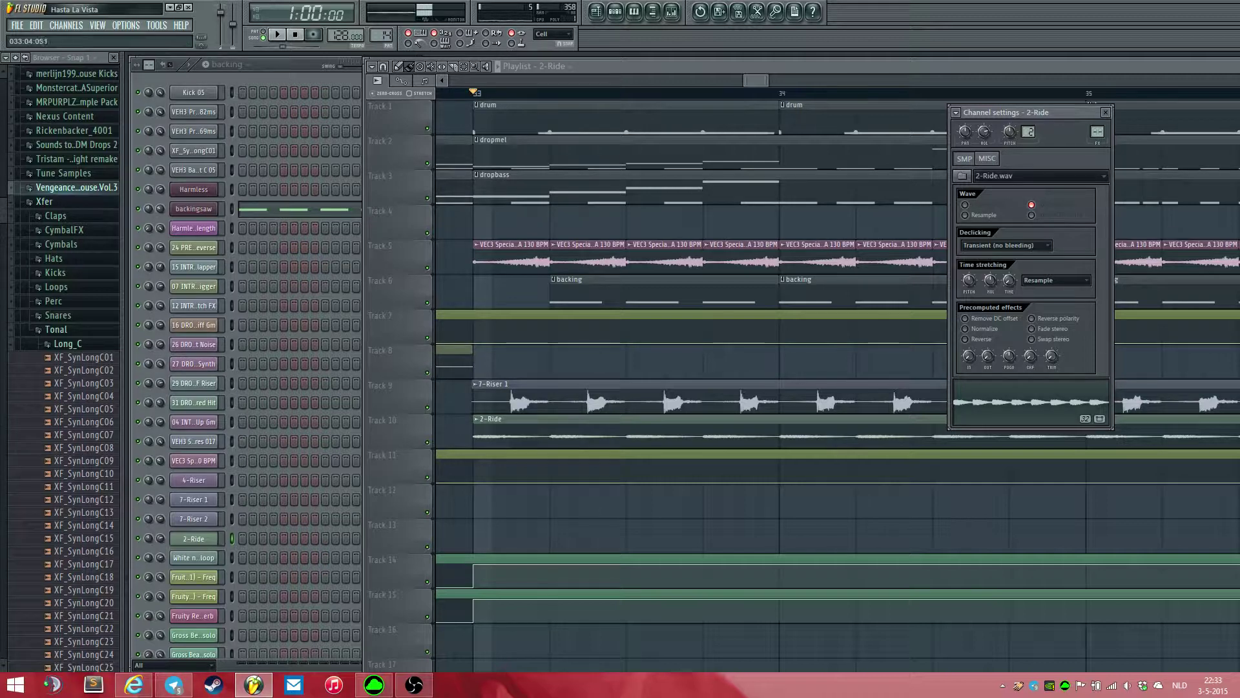
{"action": "left_click", "coordinate": [1105, 113]}
- Preview the 7-Riser 1 sample on Track 9 from its channel settings and close them
{"action": "scroll", "coordinate": [1081, 194], "scroll_direction": "left", "scroll_amount": 2}
{"action": "scroll", "coordinate": [1081, 194], "scroll_direction": "right", "scroll_amount": 4}
{"action": "scroll", "coordinate": [1081, 194], "scroll_direction": "left", "scroll_amount": 4}
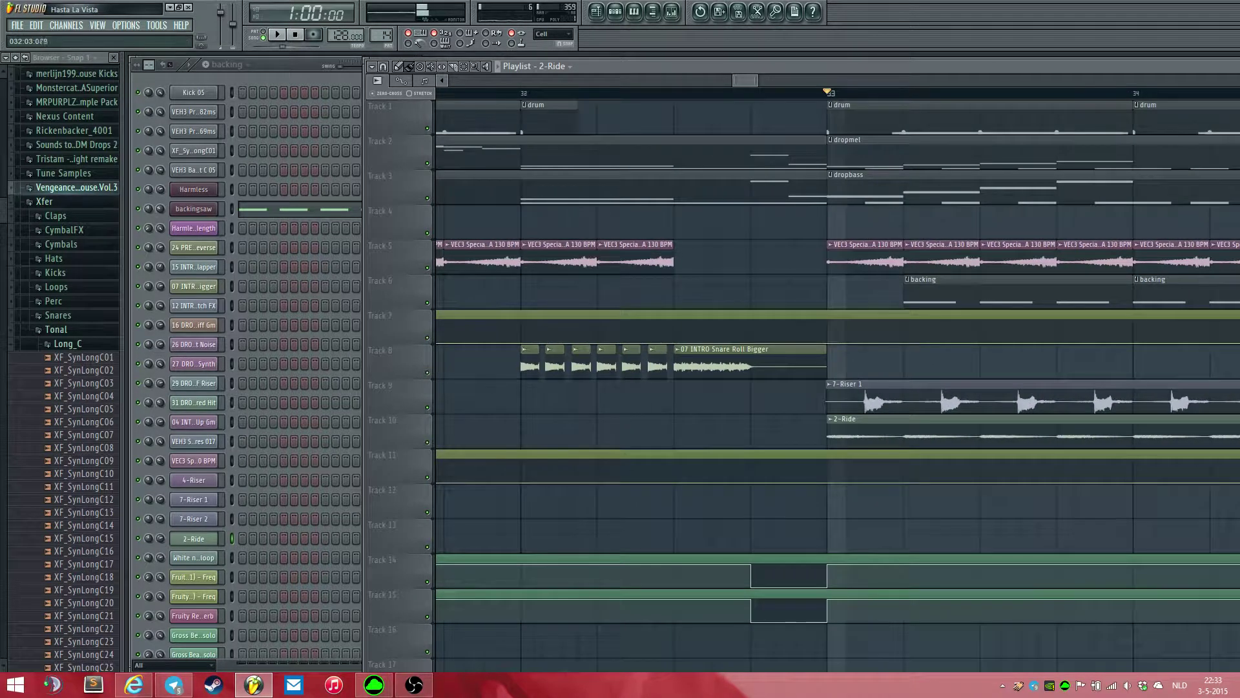
{"action": "scroll", "coordinate": [784, 258], "scroll_direction": "down", "scroll_amount": 5}
{"action": "scroll", "coordinate": [784, 258], "scroll_direction": "up", "scroll_amount": 6}
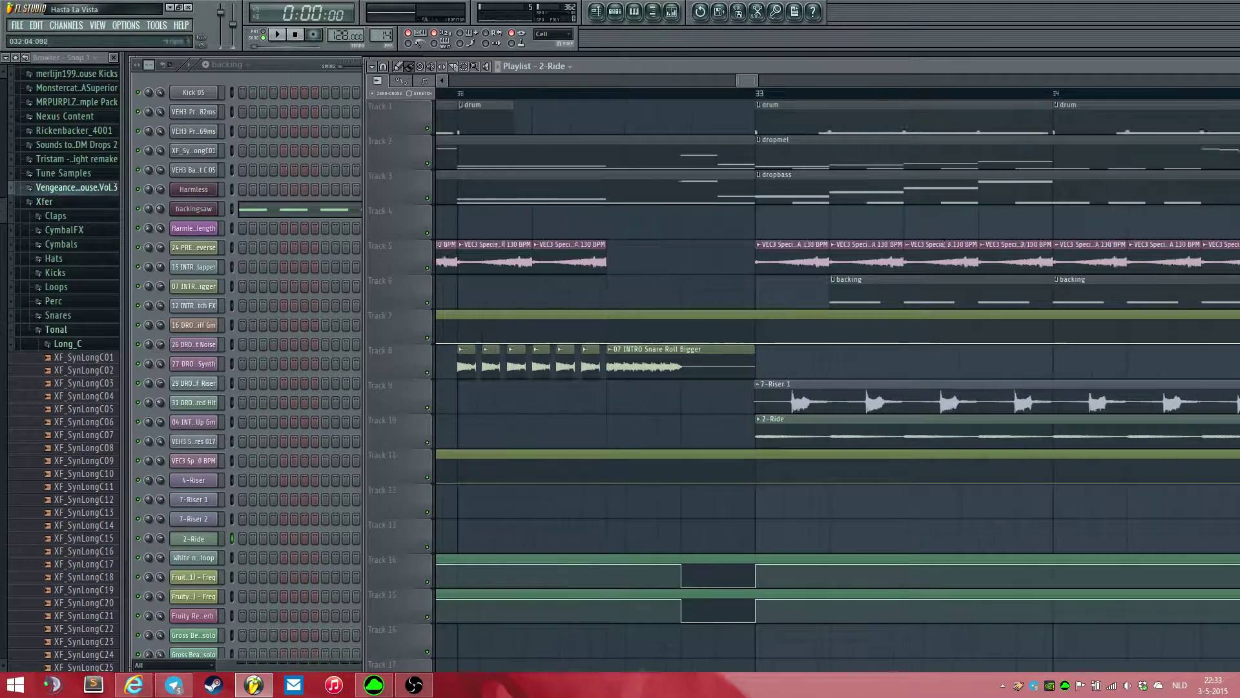
{"action": "mouse_move", "coordinate": [737, 81]}
{"action": "left_mouse_down"}
{"action": "mouse_move", "coordinate": [718, 81]}
{"action": "mouse_move", "coordinate": [751, 80]}
{"action": "left_mouse_up"}
{"action": "double_click", "coordinate": [998, 397]}
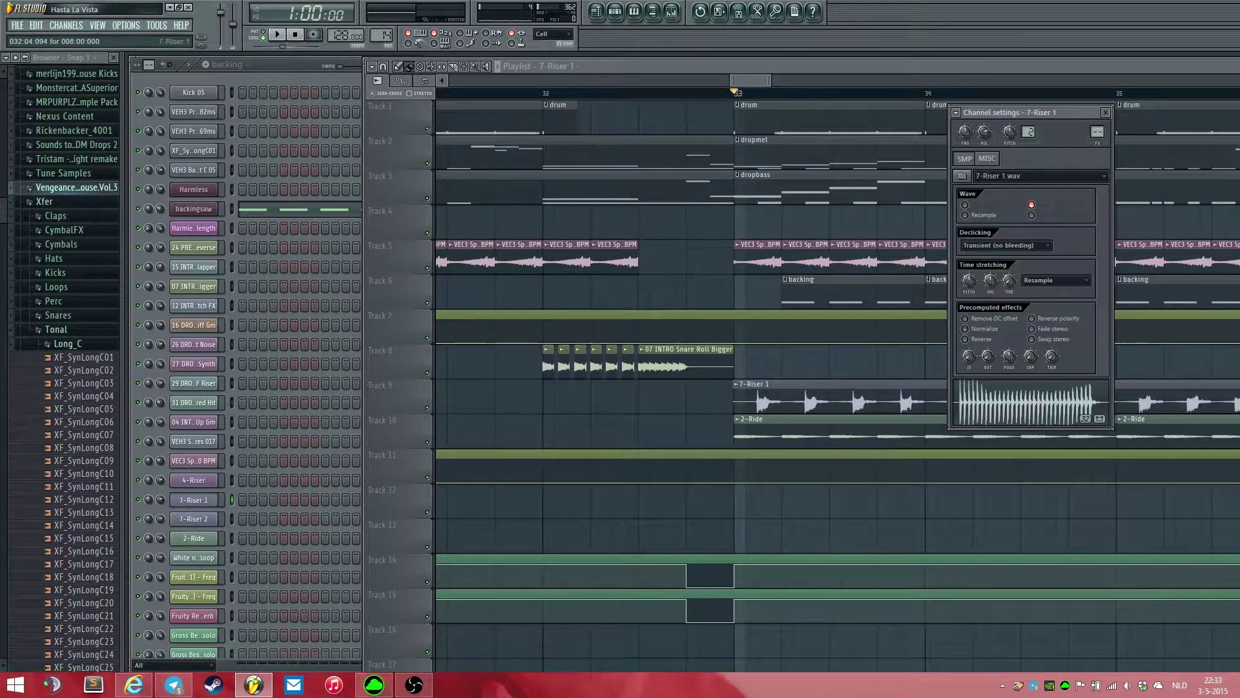
{"action": "left_click", "coordinate": [1008, 401]}
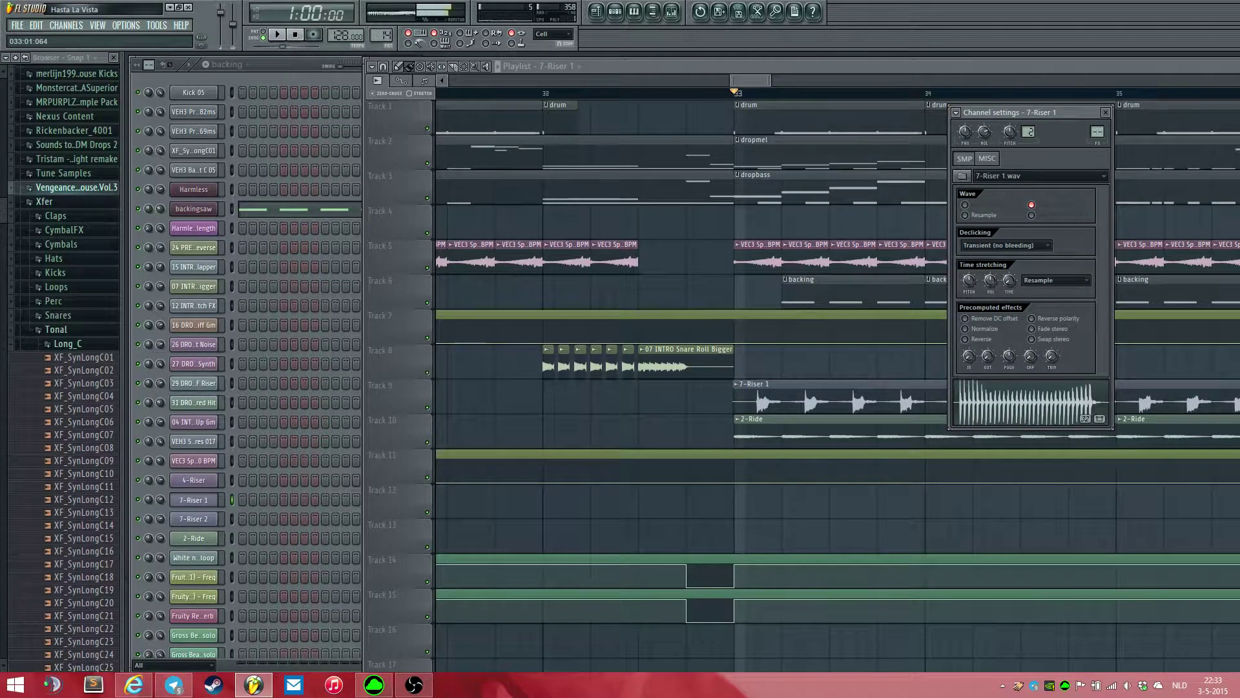
{"action": "left_click", "coordinate": [1105, 112]}
- Audition the 7-Riser 1 sample a second time from the clip starting at bar 33
{"action": "left_click_drag", "start_coordinate": [750, 81], "coordinate": [755, 81]}
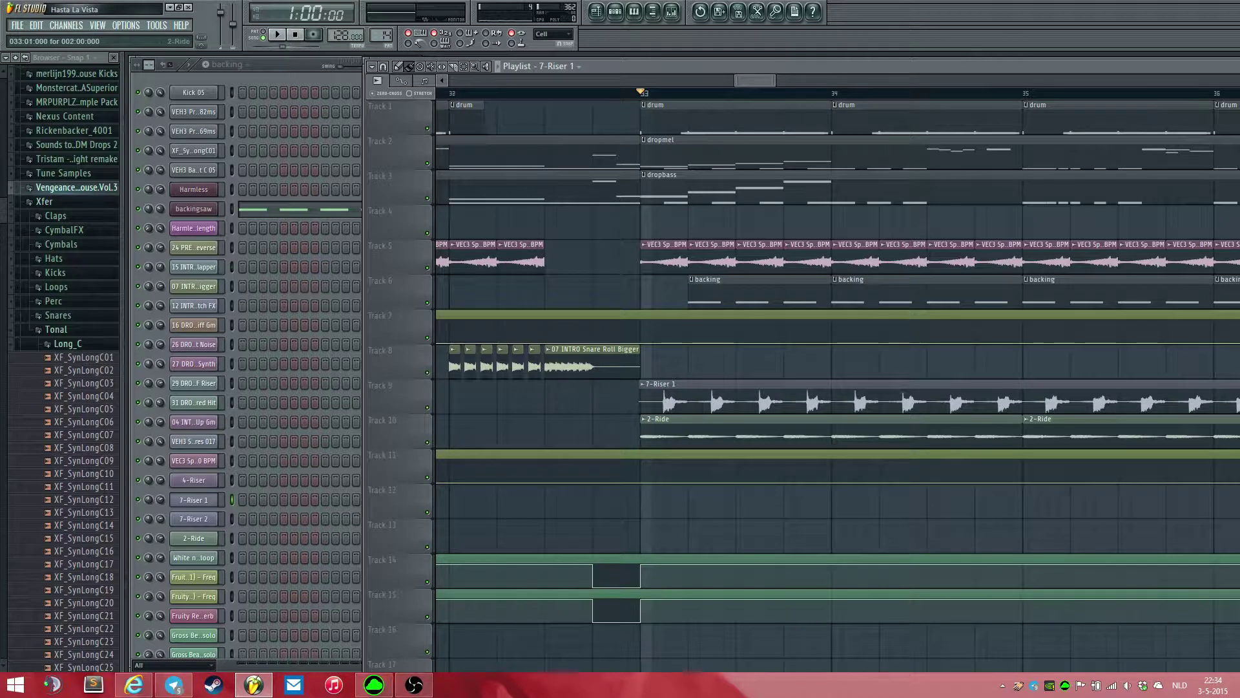
{"action": "scroll", "coordinate": [688, 431], "scroll_direction": "down", "scroll_amount": 4}
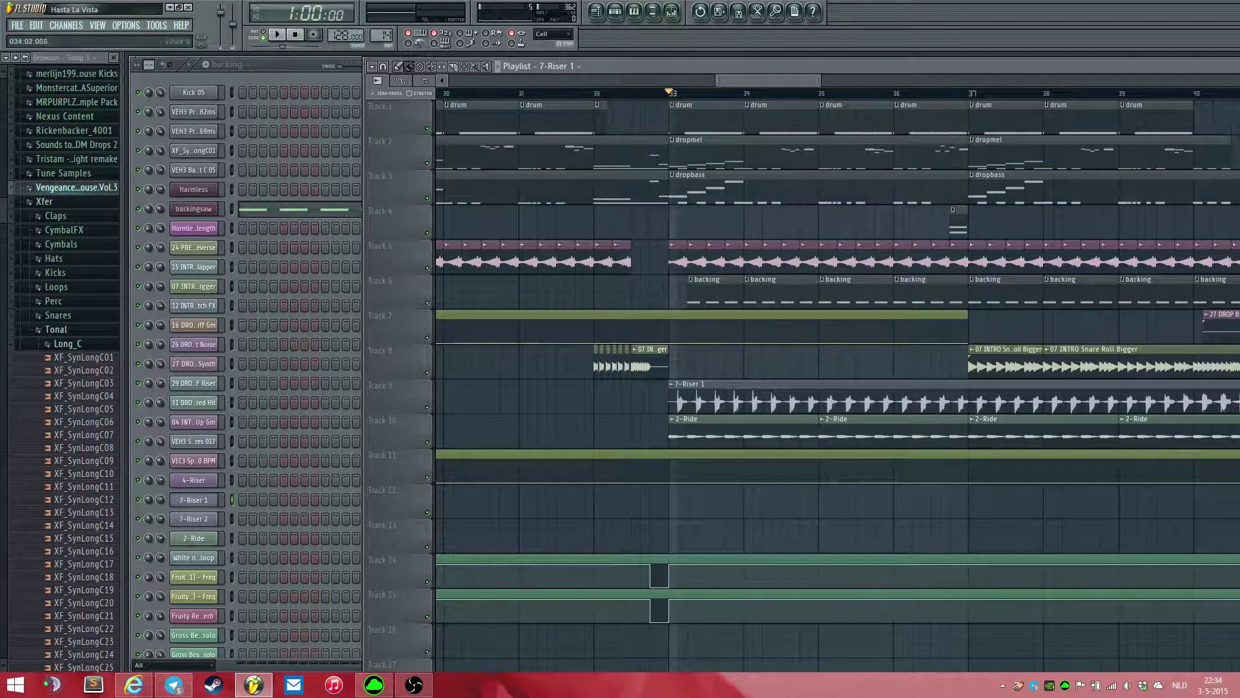
{"action": "double_click", "coordinate": [691, 399]}
{"action": "left_click", "coordinate": [1031, 401]}
{"action": "left_click", "coordinate": [1105, 113]}
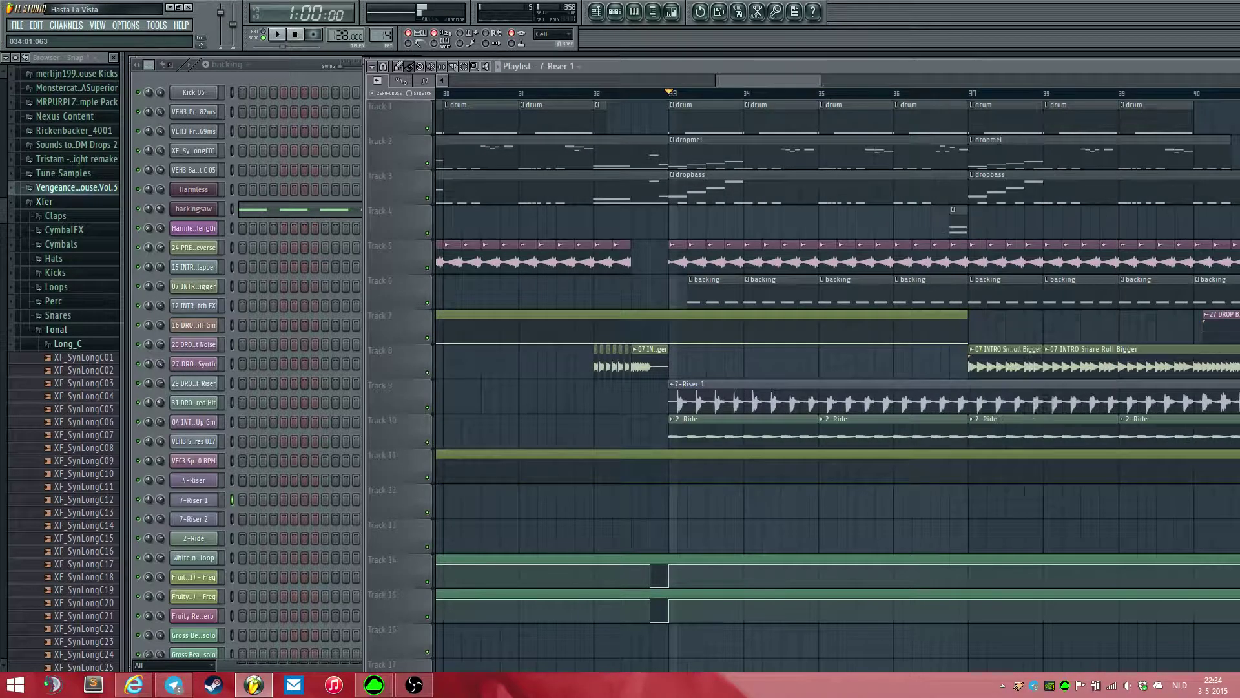
- Look over the second half of the drop up to bar 41 and check the 7-Riser 1 channel settings again
{"action": "left_click_drag", "start_coordinate": [756, 362], "coordinate": [605, 362]}
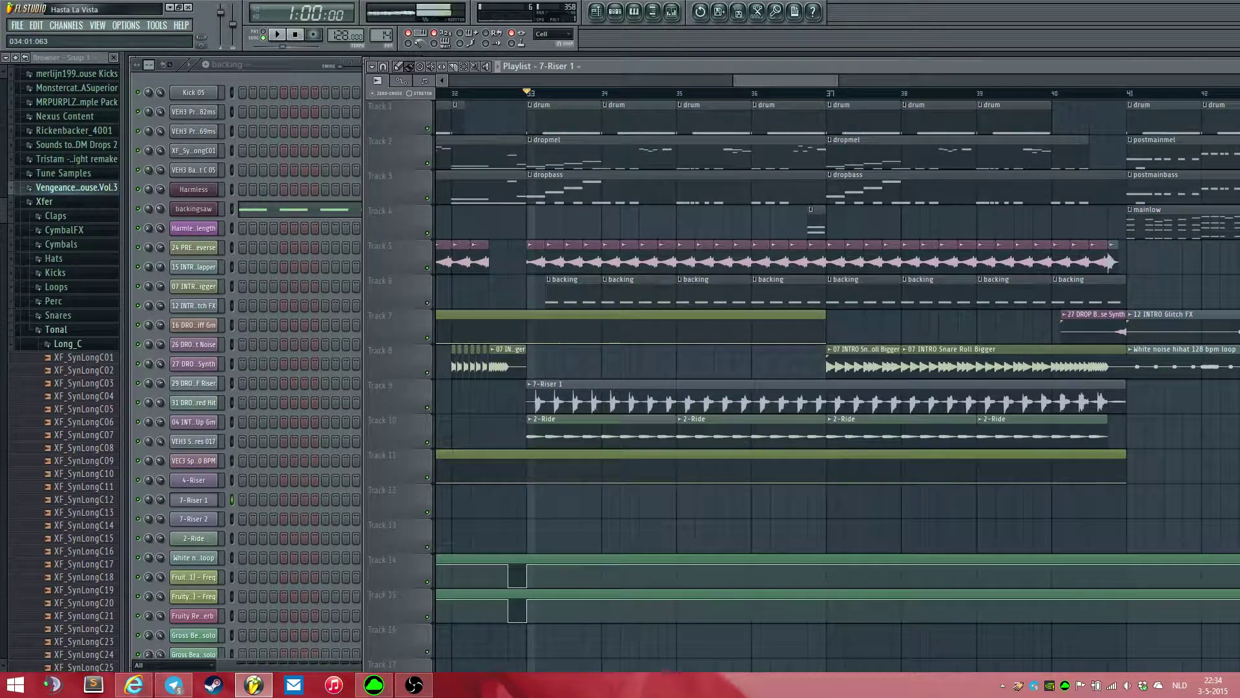
{"action": "left_click_drag", "start_coordinate": [605, 362], "coordinate": [678, 362]}
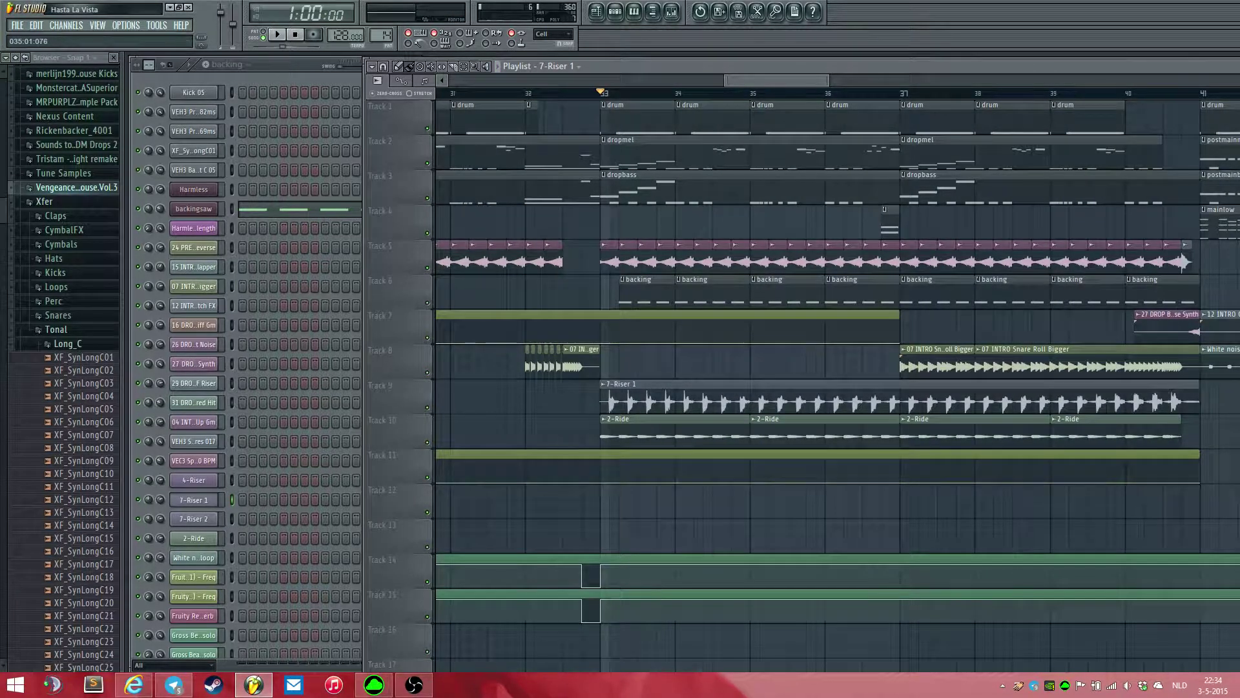
{"action": "double_click", "coordinate": [765, 384]}
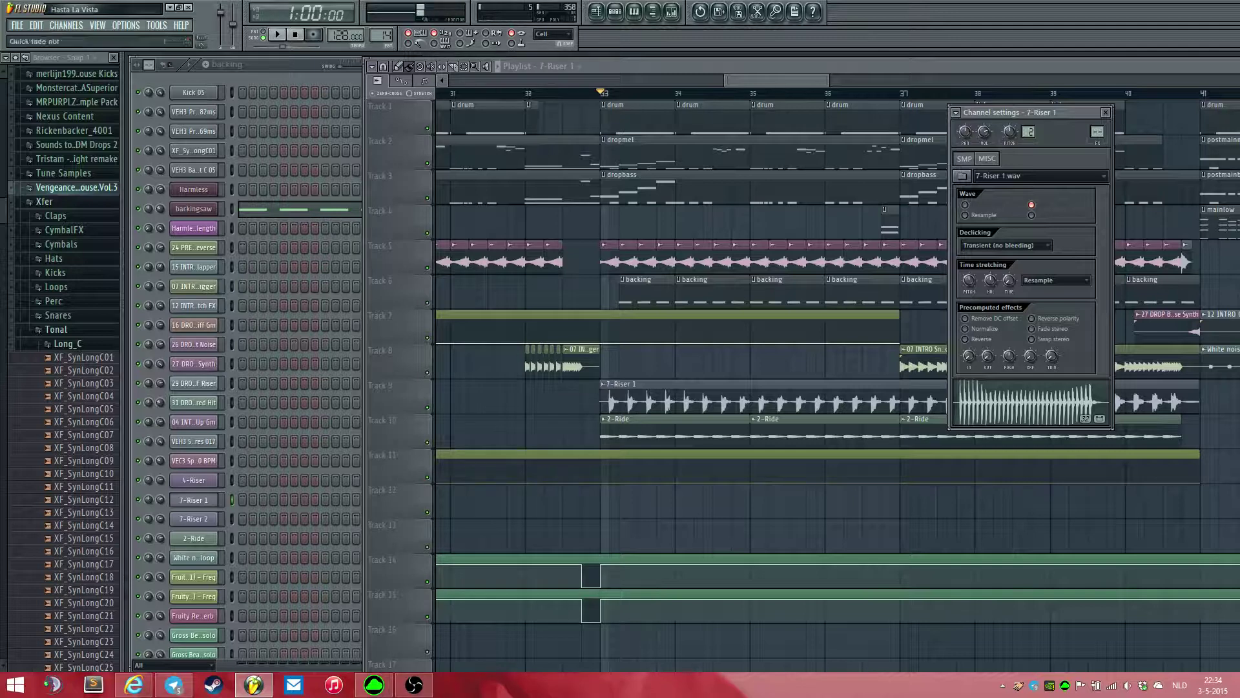
{"action": "key", "text": "Escape"}
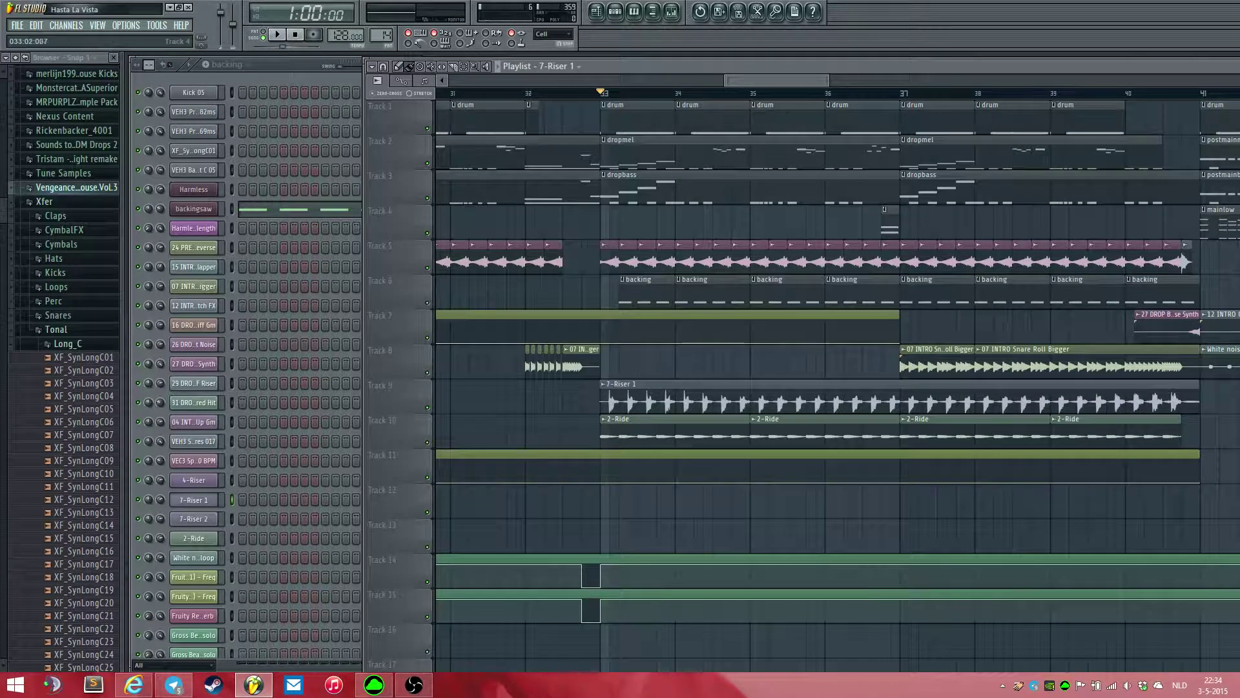
- Open the channel settings of the 7-Riser 1 clip that starts at bar 33 on Track 9
{"action": "scroll", "coordinate": [615, 223], "scroll_direction": "up", "scroll_amount": 2}
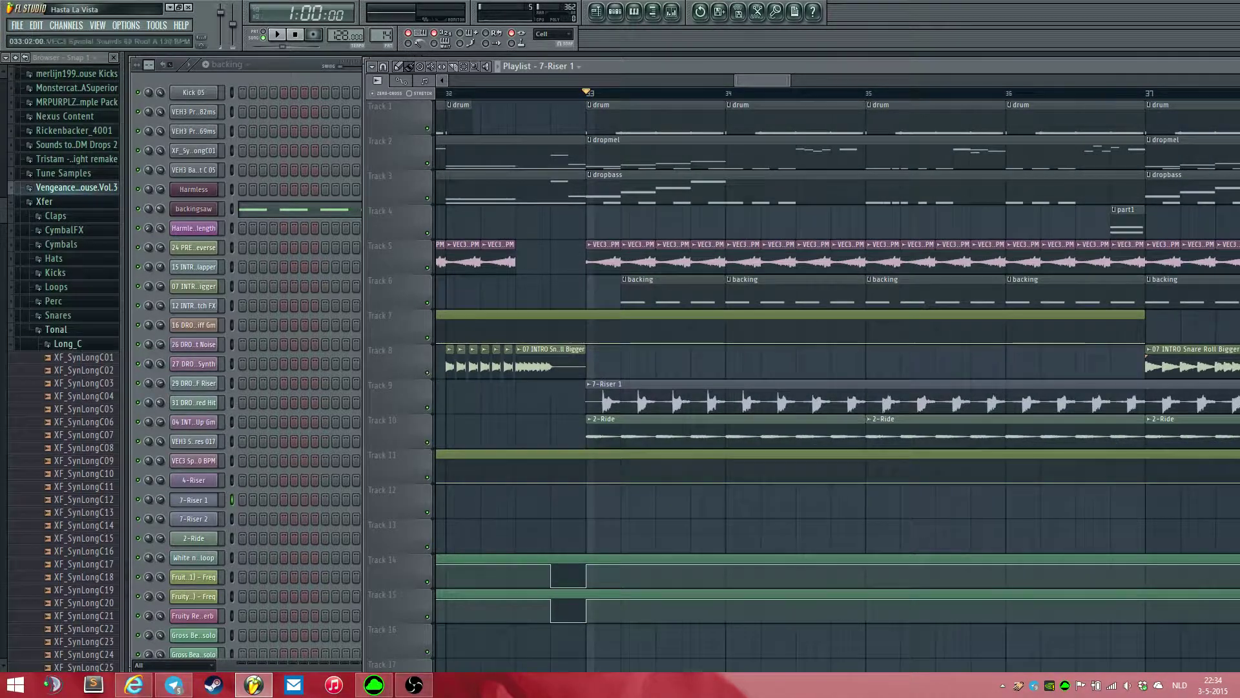
{"action": "scroll", "coordinate": [593, 363], "scroll_direction": "up", "scroll_amount": 2}
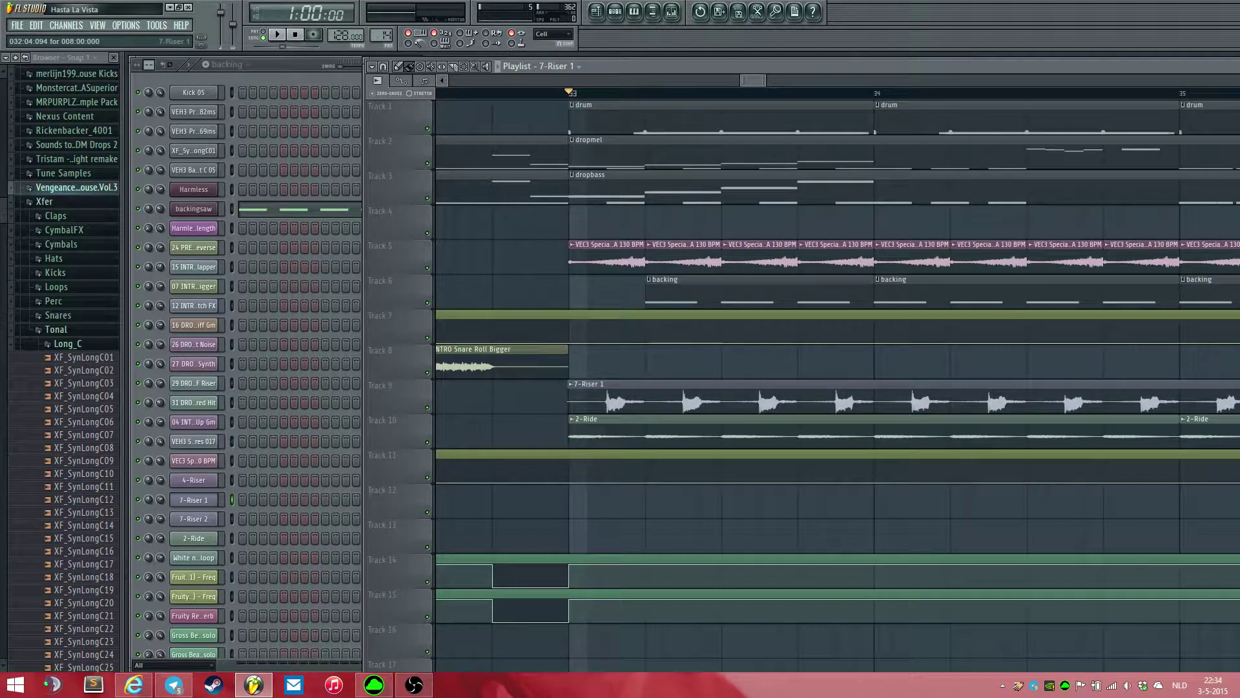
{"action": "double_click", "coordinate": [597, 394]}
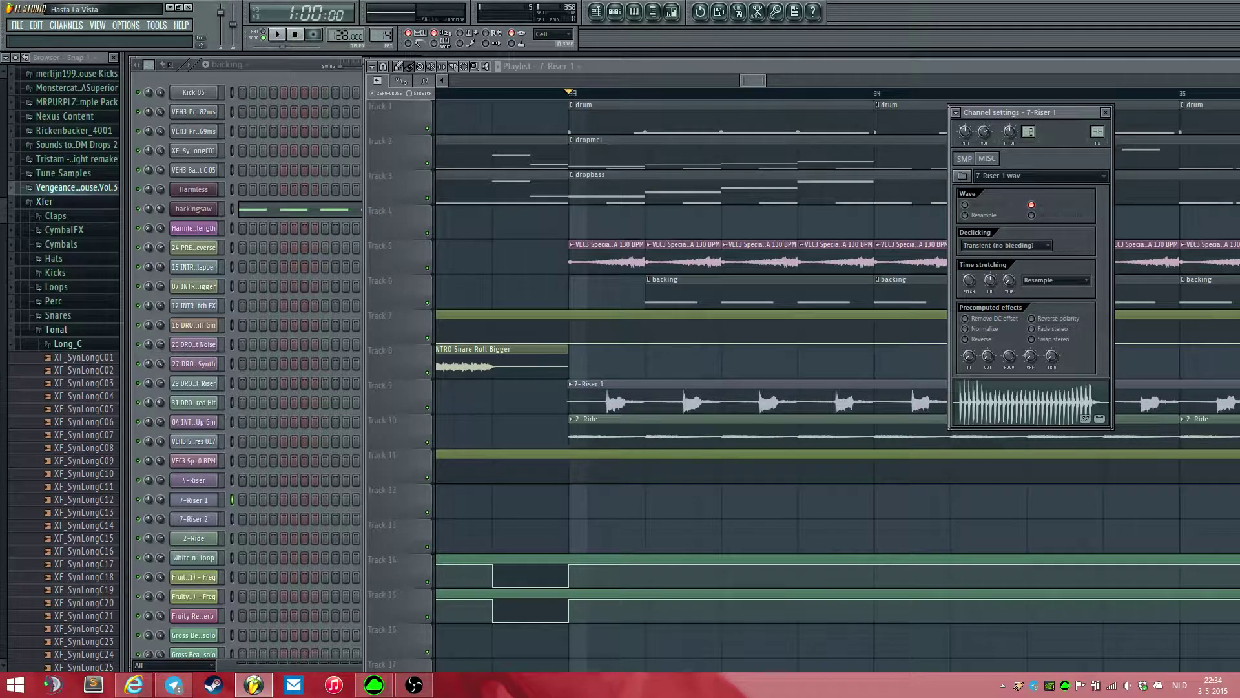
- Open the dropmel pattern at bar 33 in the piano roll, play it in pattern mode and return to the playlist in song mode
{"action": "double_click", "coordinate": [586, 152]}
{"action": "key", "text": "space"}
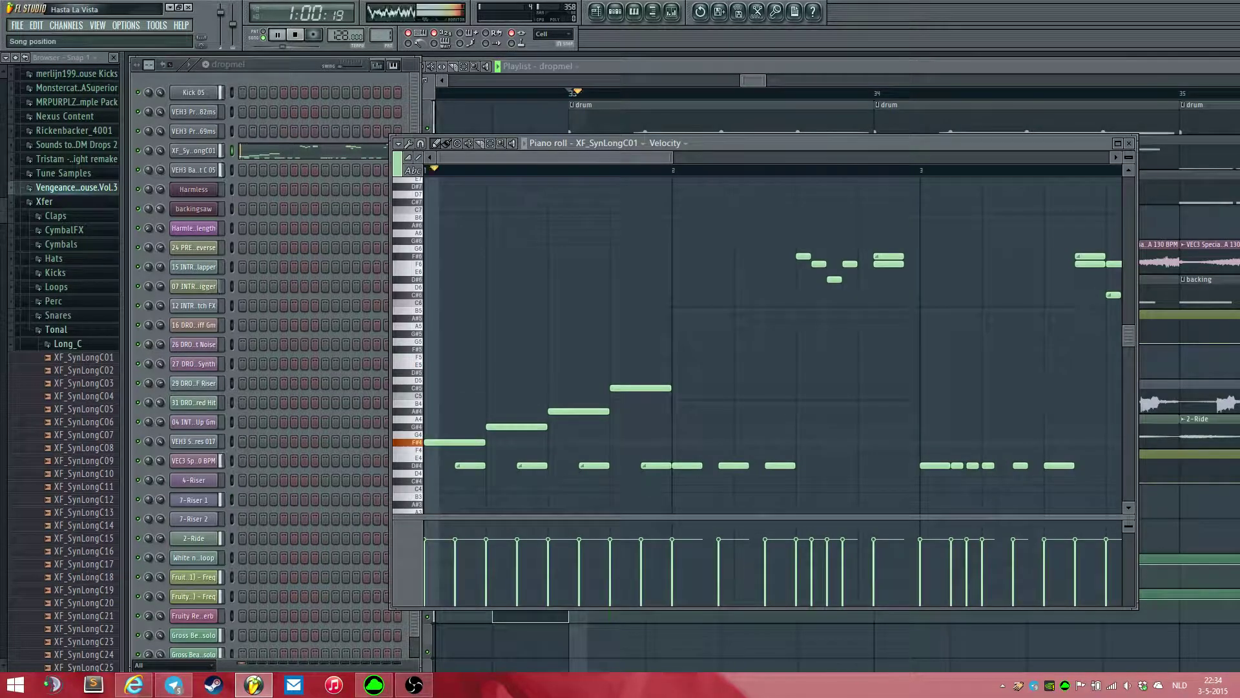
{"action": "key", "text": "space"}
{"action": "left_click", "coordinate": [263, 35]}
{"action": "key", "text": "space"}
{"action": "left_click", "coordinate": [291, 65]}
{"action": "key", "text": "space"}
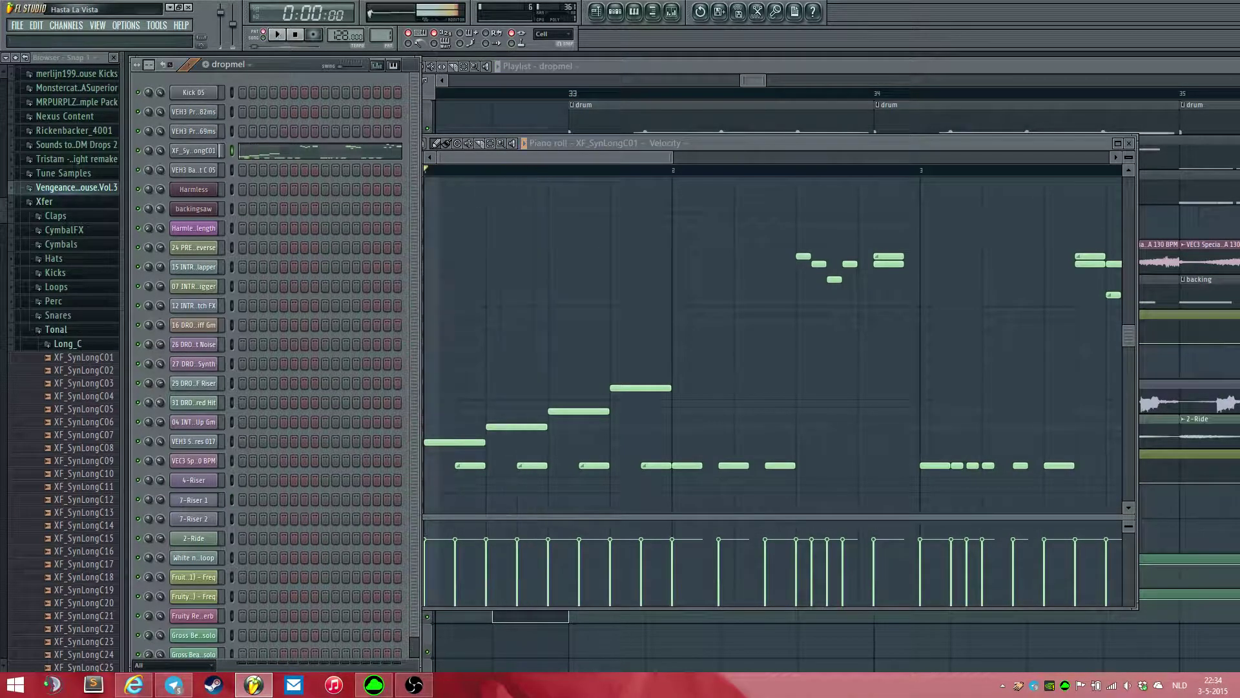
{"action": "left_click", "coordinate": [607, 66]}
{"action": "scroll", "coordinate": [680, 155], "scroll_direction": "down", "scroll_amount": 3}
{"action": "left_click", "coordinate": [263, 35]}
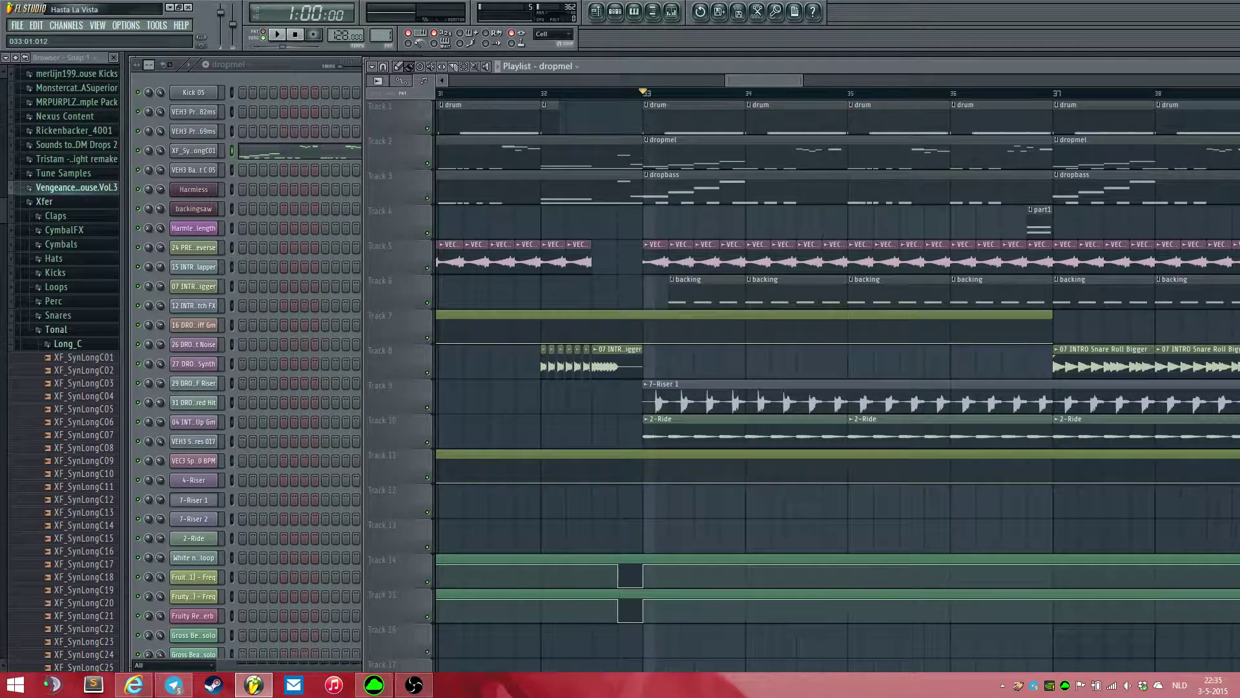
- Select the 07 INTRO Snare Roll Bigger clip on Track 8 and preview the VEH3 Snares 017 sample closing the drop on Track 5
{"action": "scroll", "coordinate": [655, 321], "scroll_direction": "down", "scroll_amount": 3}
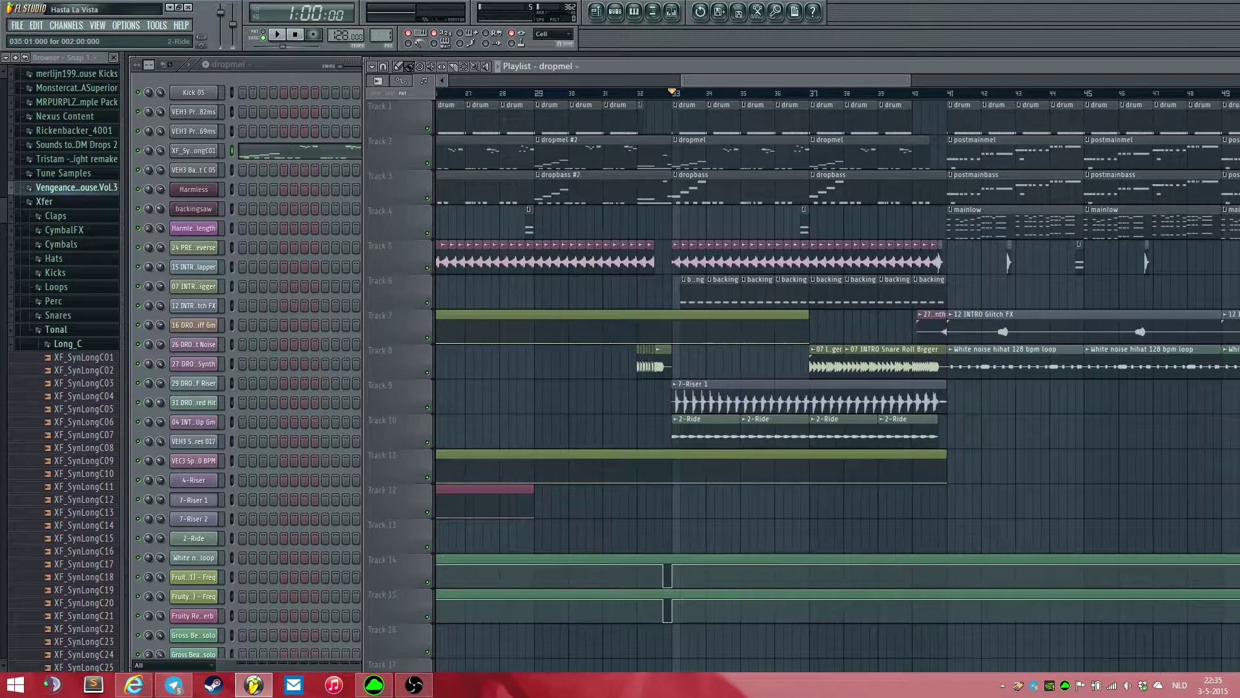
{"action": "scroll", "coordinate": [838, 355], "scroll_direction": "up", "scroll_amount": 3}
{"action": "left_click", "coordinate": [895, 365]}
{"action": "scroll", "coordinate": [1108, 262], "scroll_direction": "down", "scroll_amount": 3}
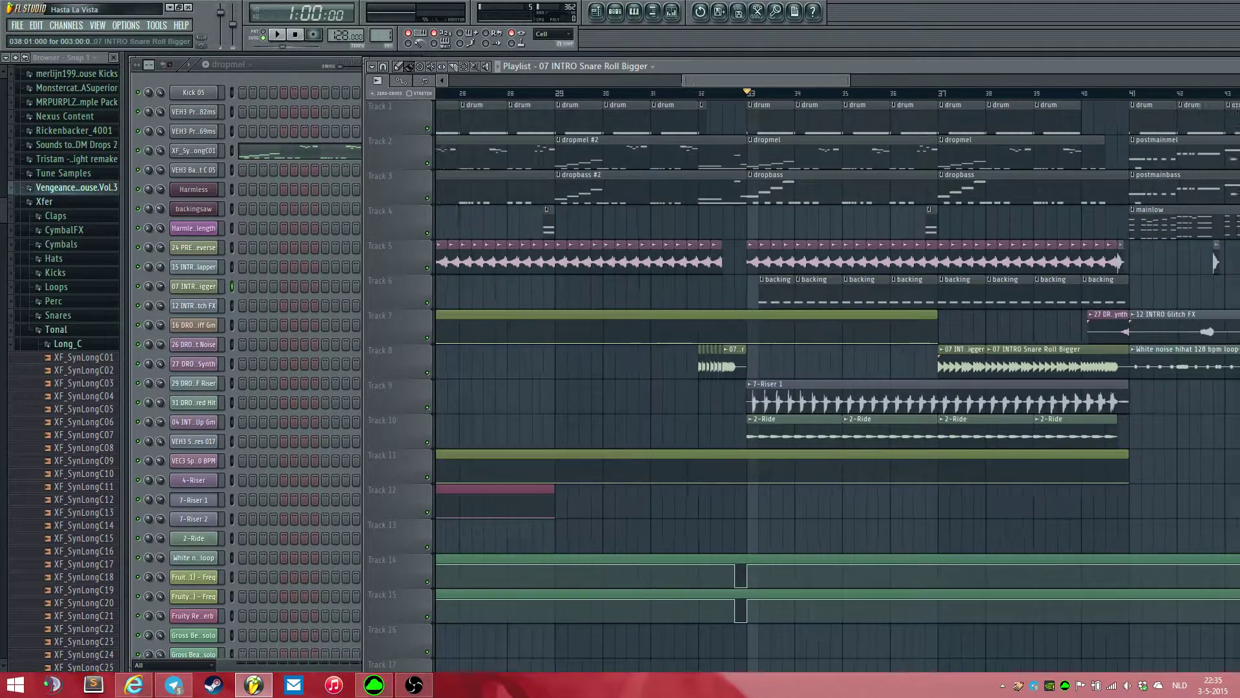
{"action": "scroll", "coordinate": [1108, 262], "scroll_direction": "up", "scroll_amount": 3}
{"action": "double_click", "coordinate": [1104, 260]}
{"action": "left_click", "coordinate": [1030, 403]}
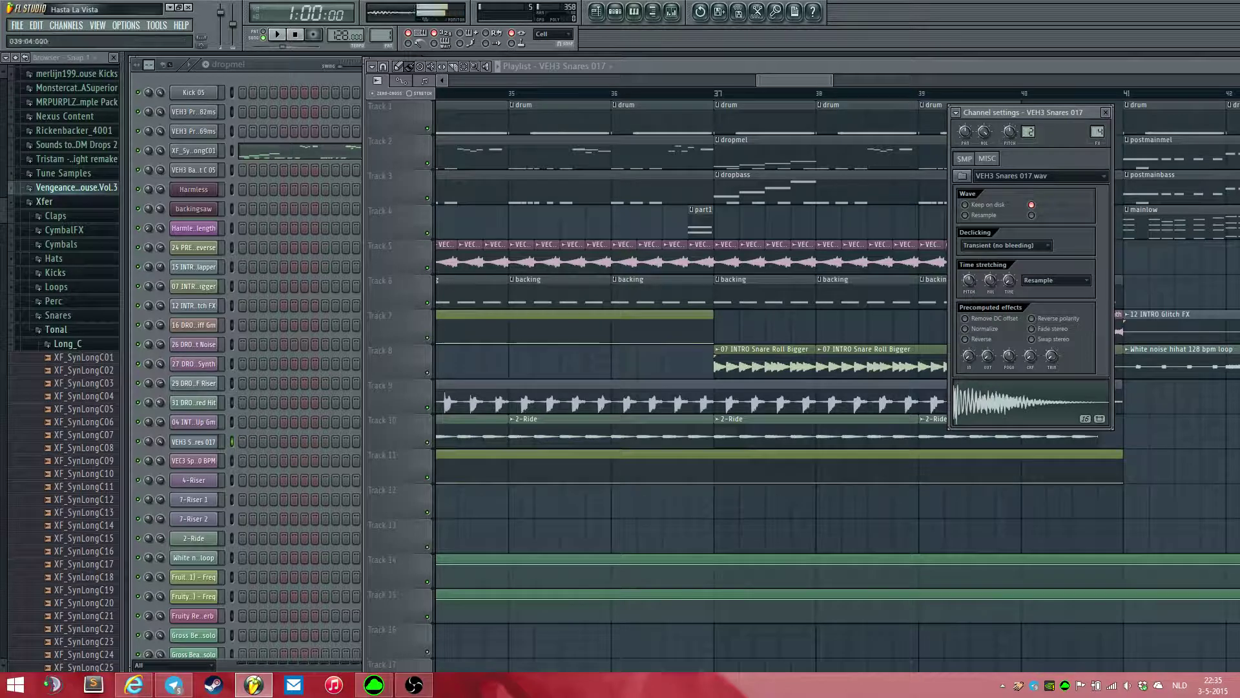
- Check the channel settings of the 27 DROP Bar-End Reverse Synth clip just before bar 41 and close them
{"action": "left_click", "coordinate": [1106, 112]}
{"action": "left_click", "coordinate": [1092, 329]}
{"action": "double_click", "coordinate": [1092, 329]}
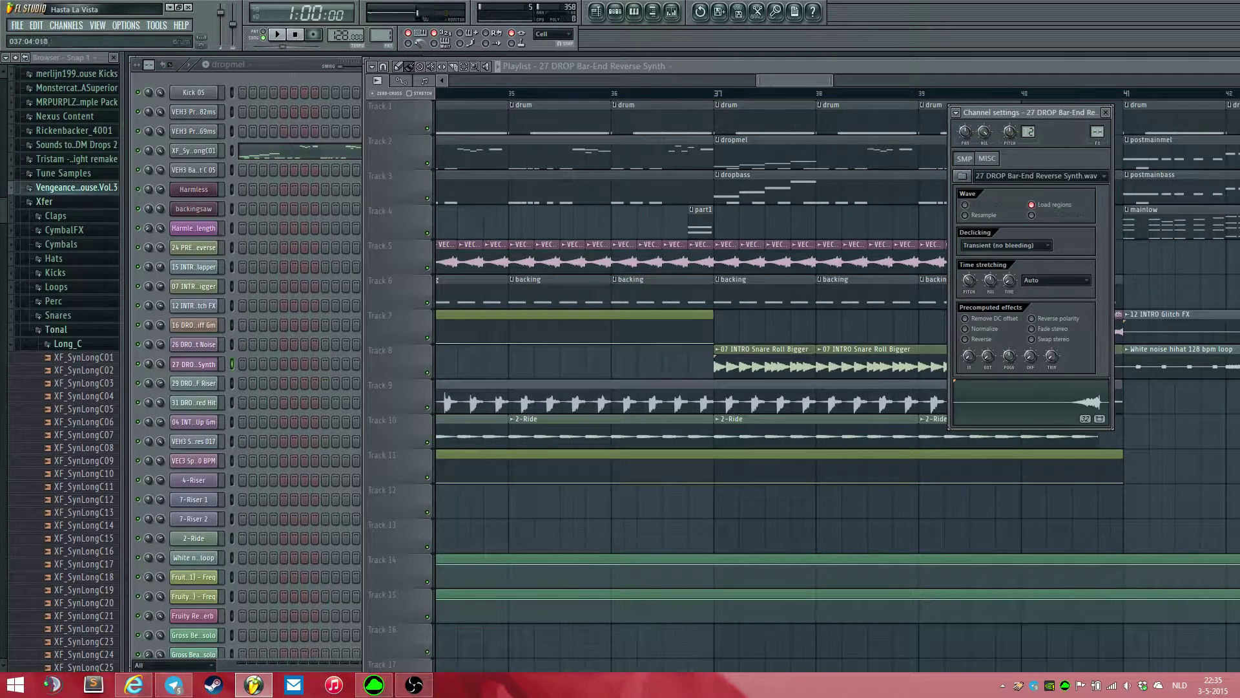
{"action": "left_click", "coordinate": [1105, 112]}
- Play the second half of the drop from bar 33 until just before bar 41, following it in the playlist
{"action": "left_click_drag", "start_coordinate": [1103, 175], "coordinate": [759, 188]}
{"action": "scroll", "coordinate": [769, 189], "scroll_direction": "down", "scroll_amount": 3}
{"action": "scroll", "coordinate": [606, 581], "scroll_direction": "down", "scroll_amount": 2}
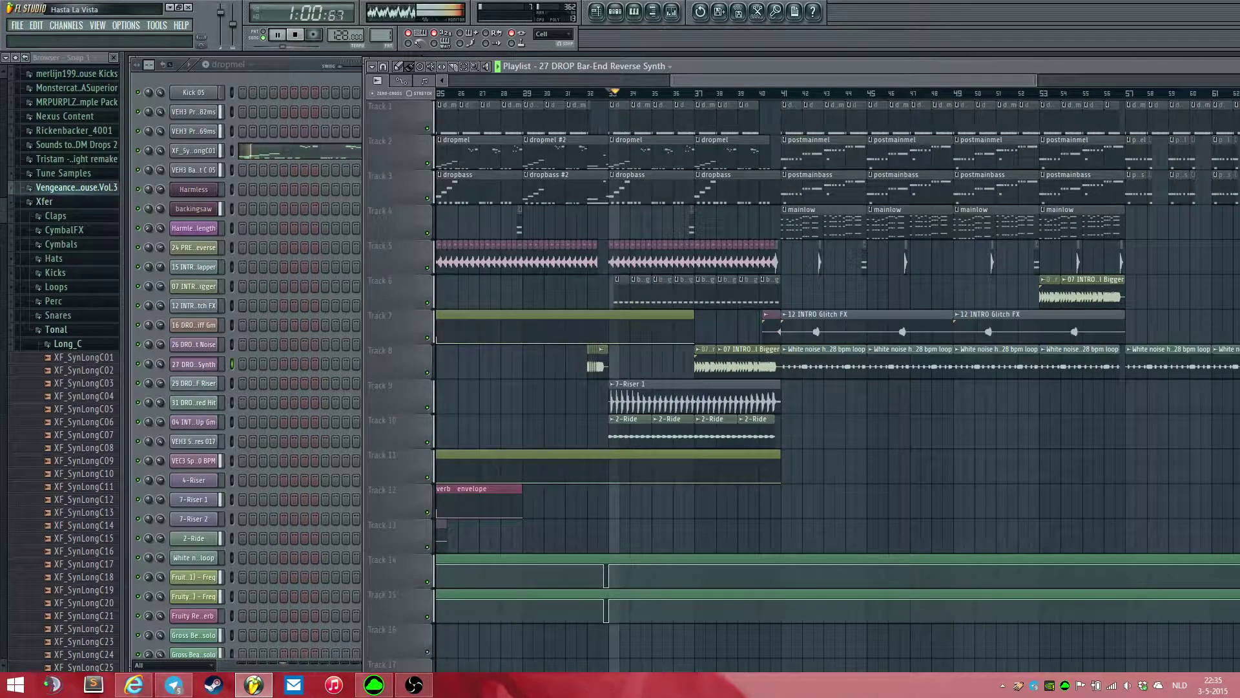
{"action": "scroll", "coordinate": [624, 323], "scroll_direction": "up", "scroll_amount": 3}
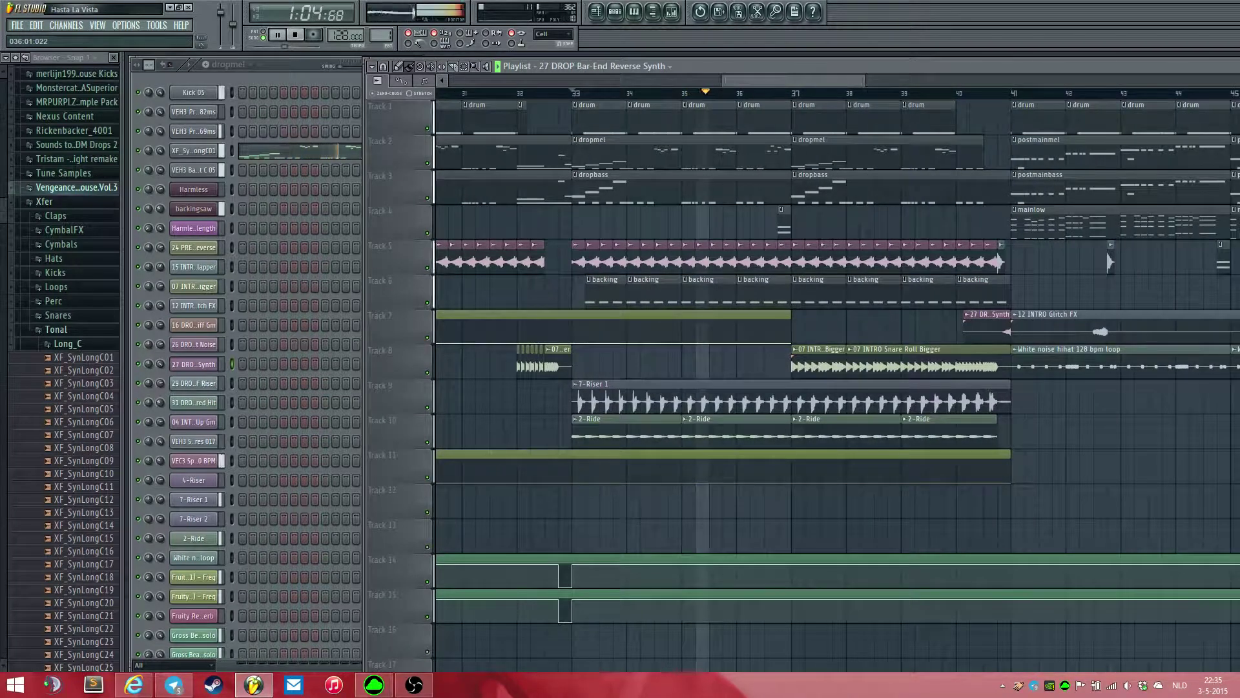
{"action": "scroll", "coordinate": [697, 323], "scroll_direction": "up", "scroll_amount": 3}
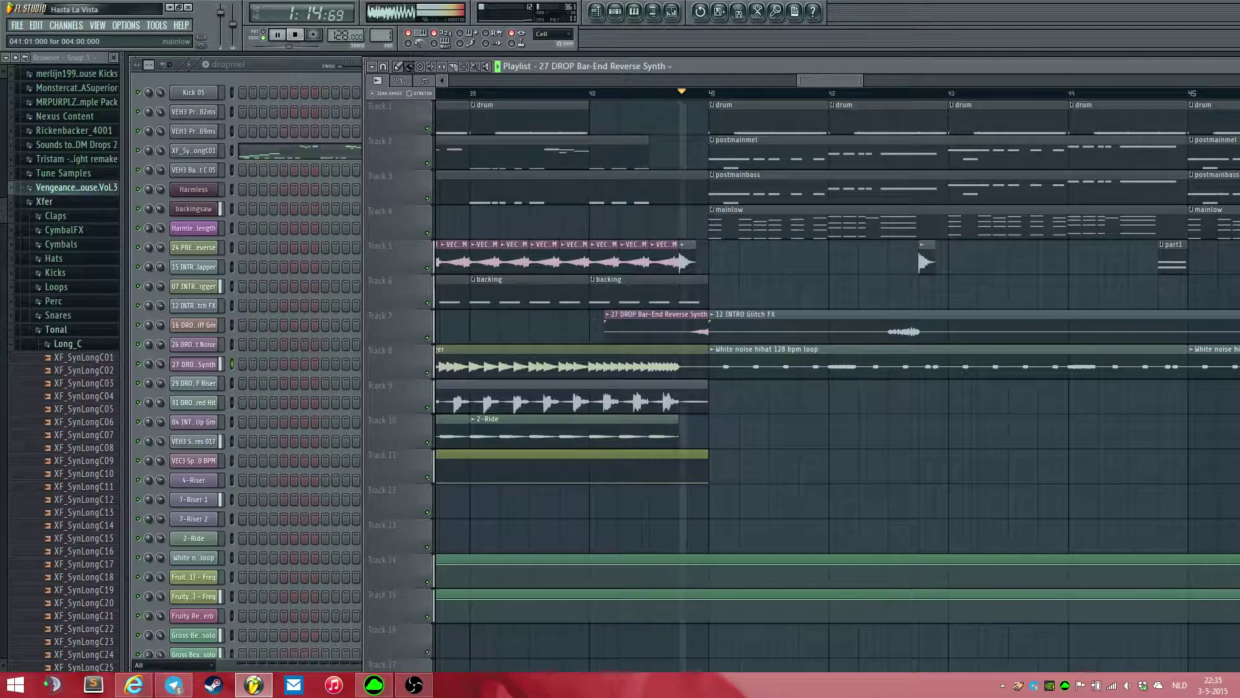
{"action": "scroll", "coordinate": [748, 188], "scroll_direction": "down", "scroll_amount": 8}
{"action": "key", "text": "space"}
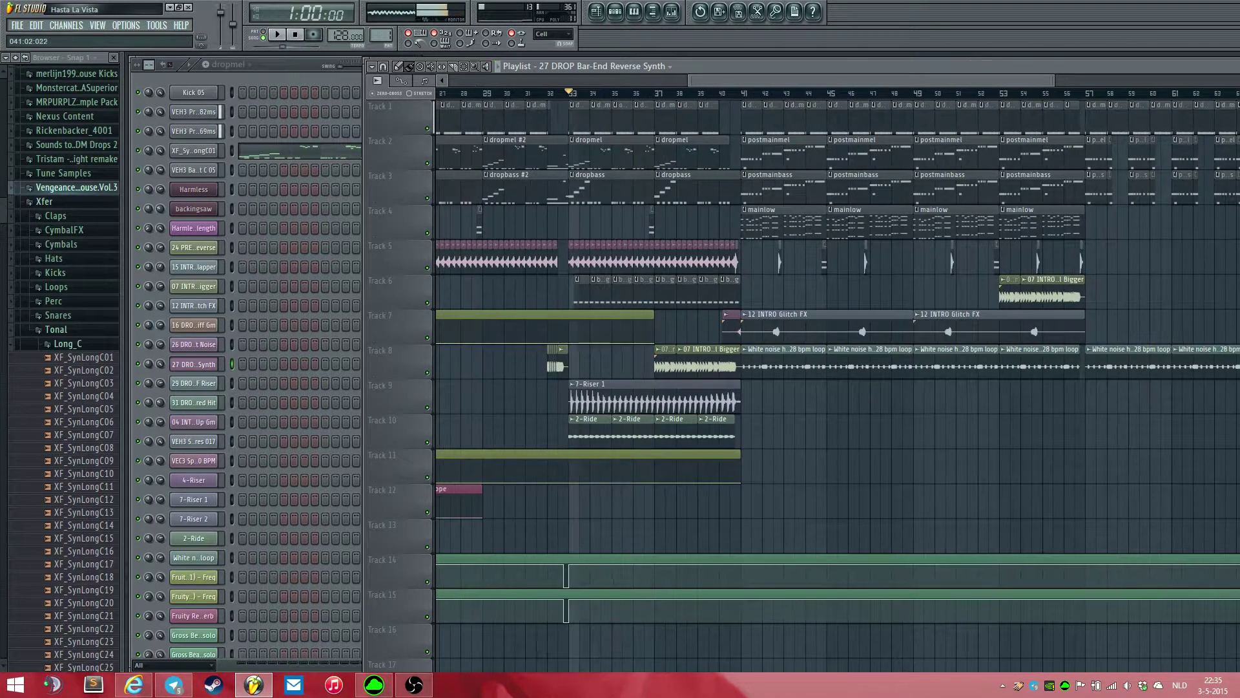
- Set the play position to bar 41 and look over the clips where the postmainmel and postmainbass section begins
{"action": "left_click", "coordinate": [741, 93]}
{"action": "left_click_drag", "start_coordinate": [572, 93], "coordinate": [741, 93]}
{"action": "scroll", "coordinate": [693, 255], "scroll_direction": "down", "scroll_amount": 5}
{"action": "scroll", "coordinate": [828, 420], "scroll_direction": "up", "scroll_amount": 9}
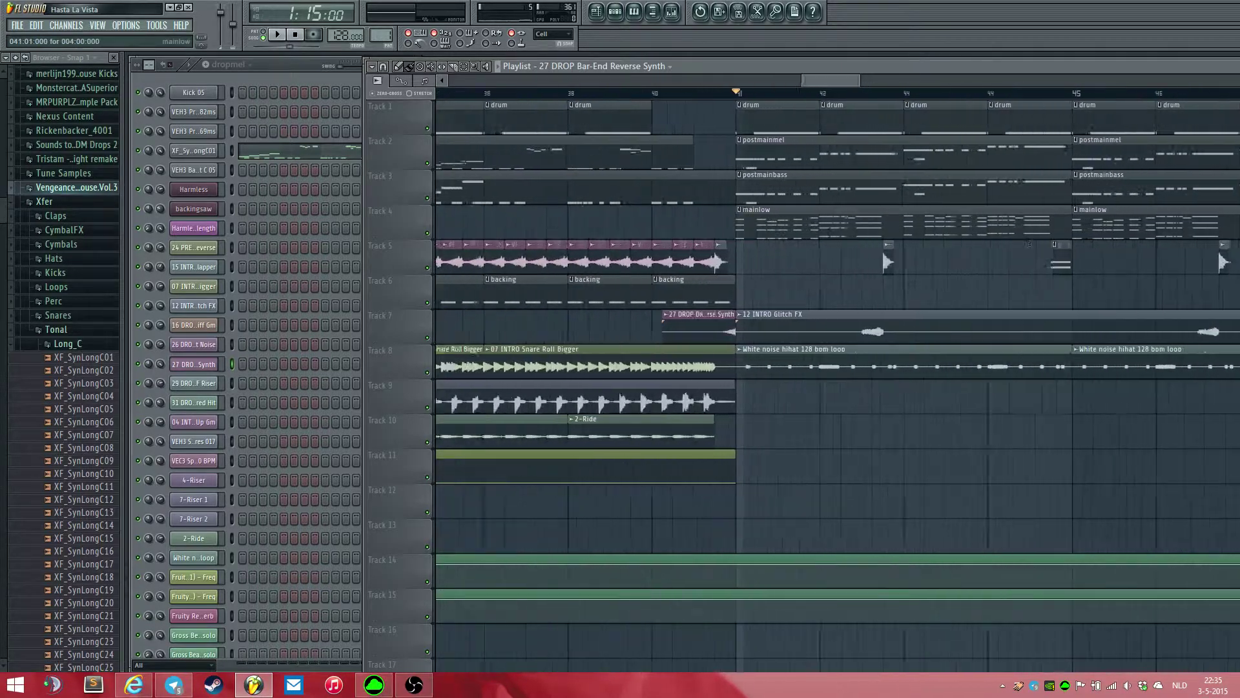
{"action": "left_click_drag", "start_coordinate": [829, 419], "coordinate": [602, 420]}
{"action": "scroll", "coordinate": [602, 420], "scroll_direction": "down", "scroll_amount": 6}
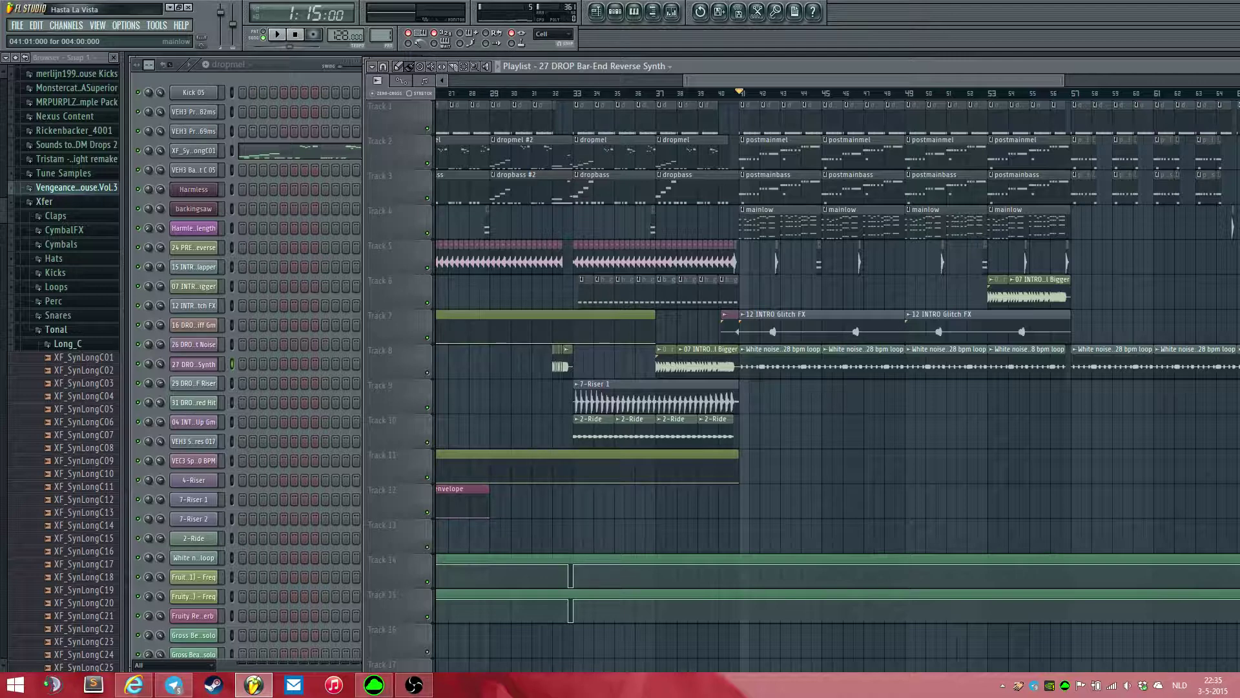
- Select every clip in the arrangement, move the play position to bar 1, clear the selection and briefly start playback
{"action": "scroll", "coordinate": [603, 420], "scroll_direction": "down", "scroll_amount": 4}
{"action": "key", "text": "ctrl+a"}
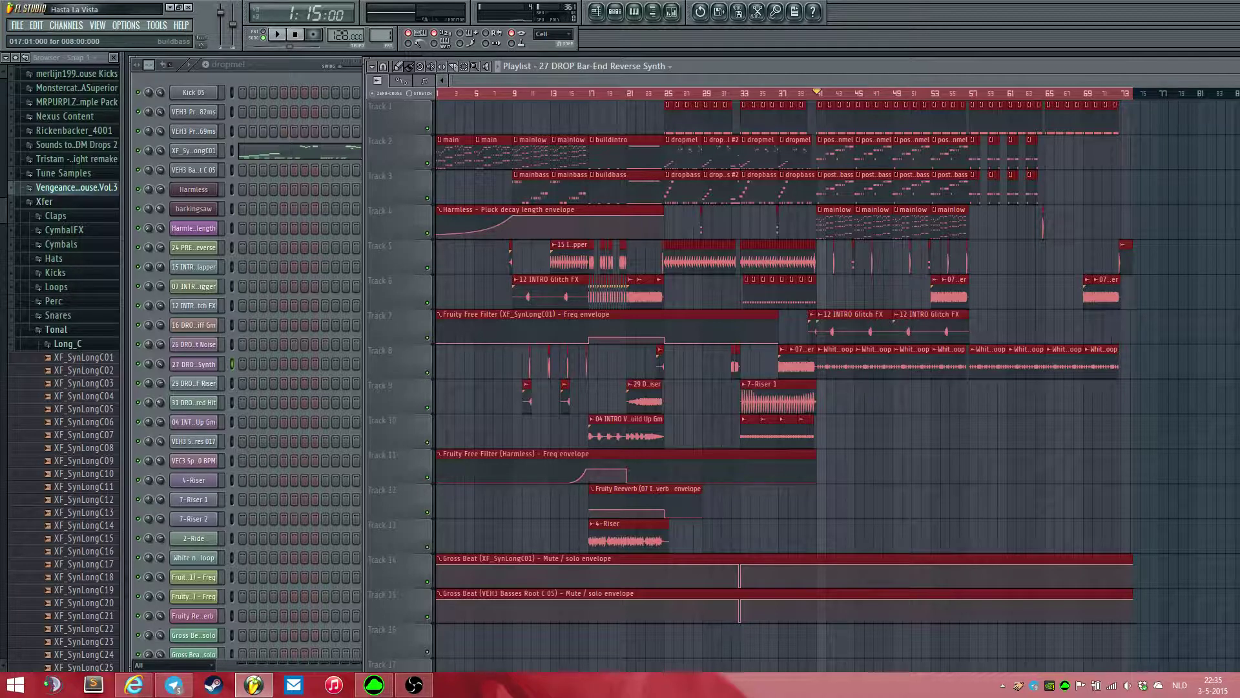
{"action": "left_click", "coordinate": [438, 94]}
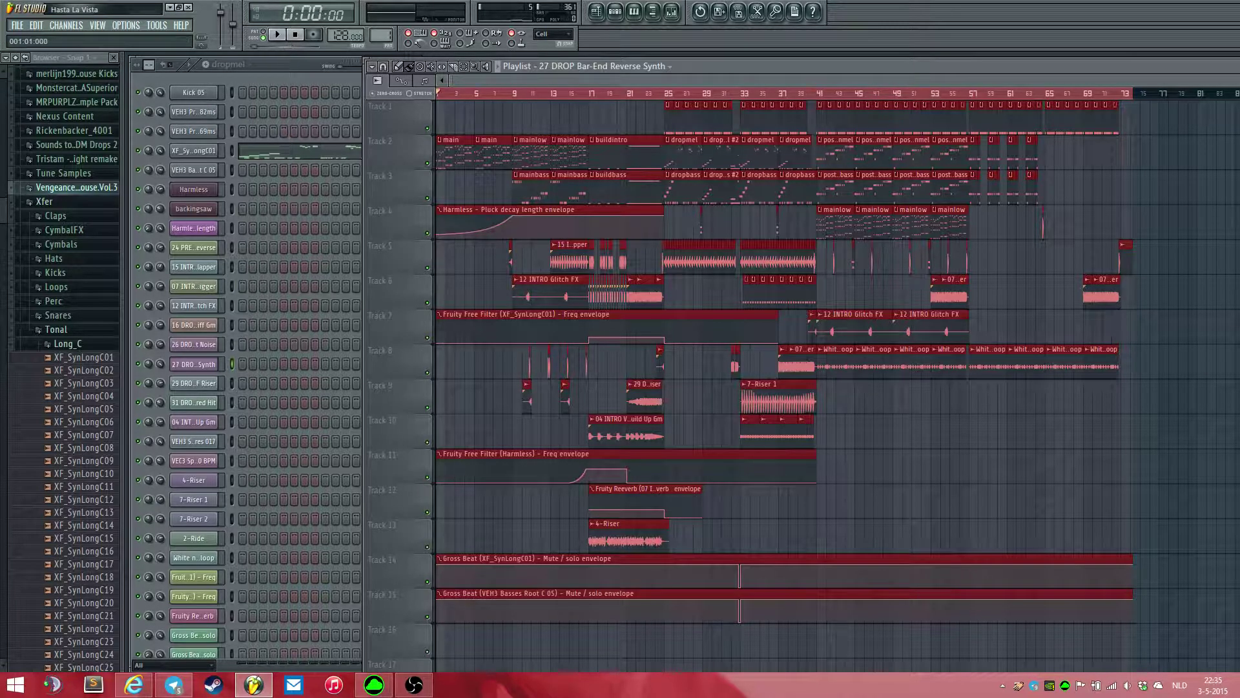
{"action": "key", "text": "ctrl+d"}
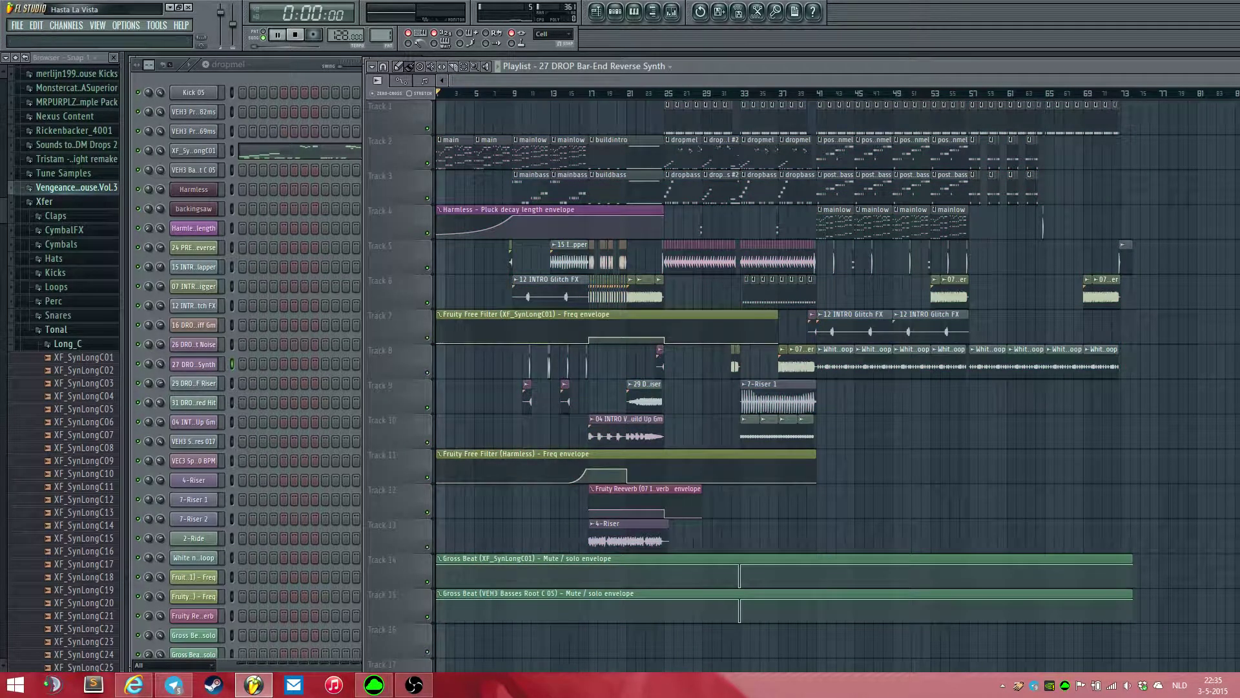
{"action": "key", "text": "space"}
{"action": "key", "text": "space"}
- Set the play position back to bar 41 and play the postmainmel section, following its clips in the playlist
{"action": "left_click_drag", "start_coordinate": [566, 93], "coordinate": [701, 93]}
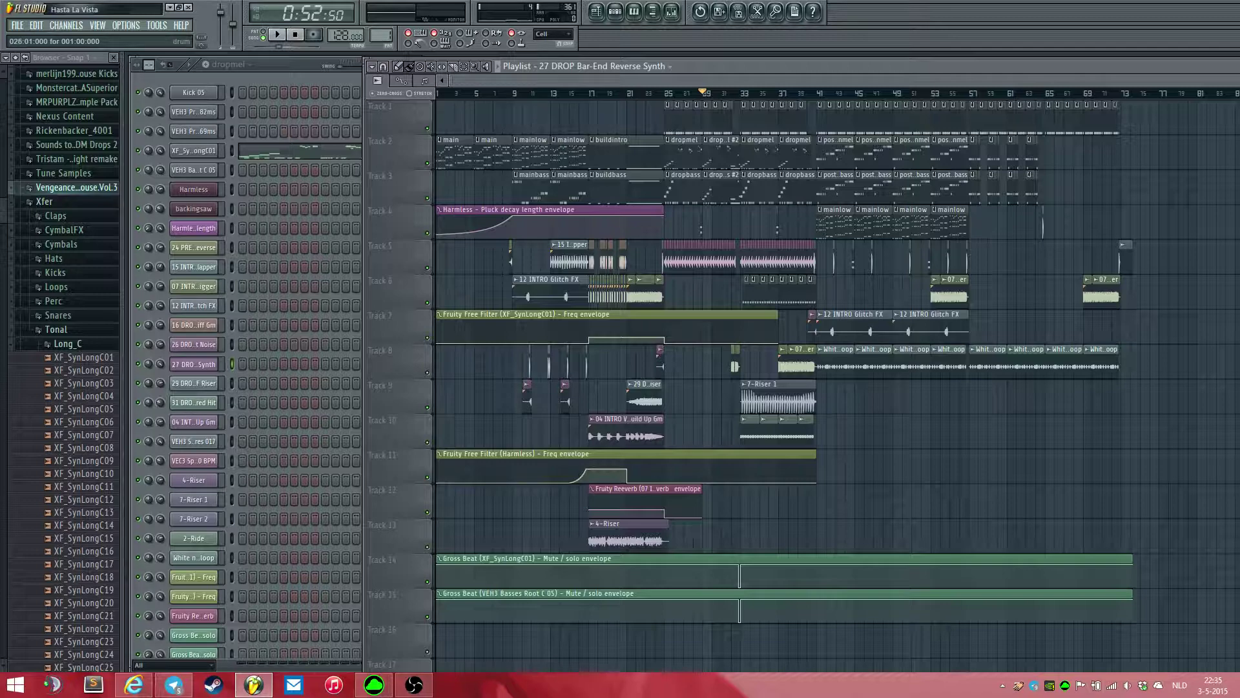
{"action": "mouse_move", "coordinate": [703, 94]}
{"action": "left_mouse_down"}
{"action": "mouse_move", "coordinate": [669, 94]}
{"action": "mouse_move", "coordinate": [818, 93]}
{"action": "left_mouse_up"}
{"action": "scroll", "coordinate": [882, 284], "scroll_direction": "up", "scroll_amount": 5}
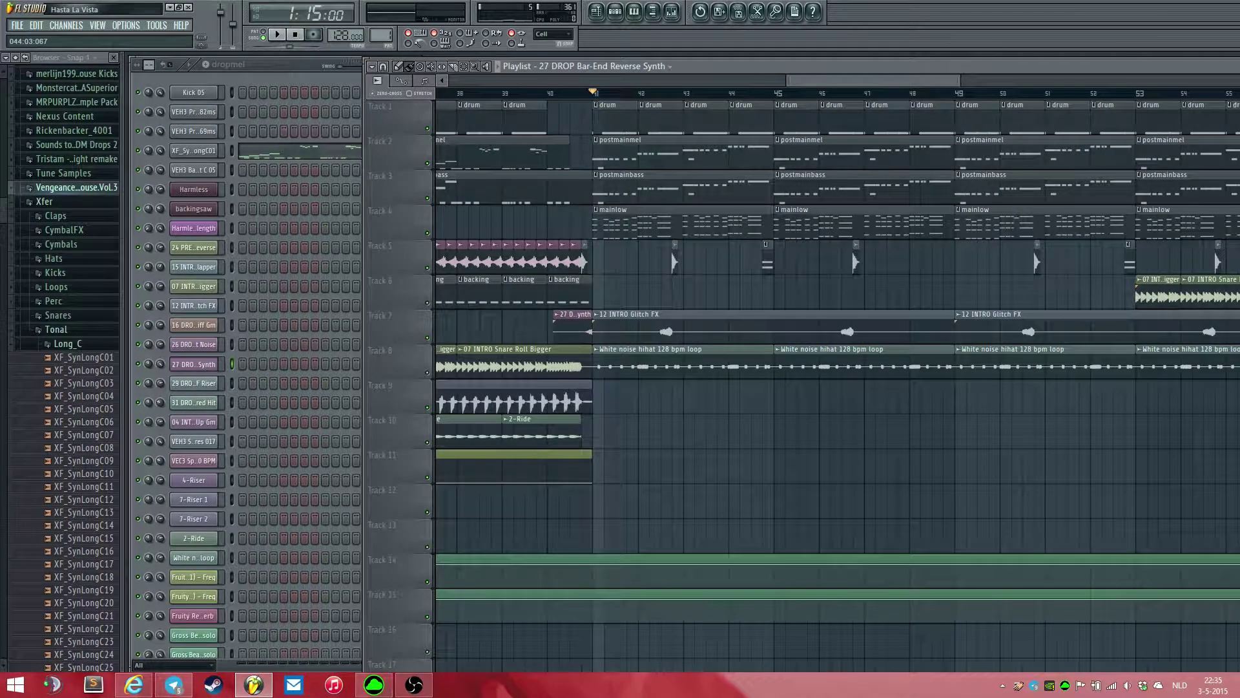
{"action": "scroll", "coordinate": [837, 381], "scroll_direction": "left", "scroll_amount": 3}
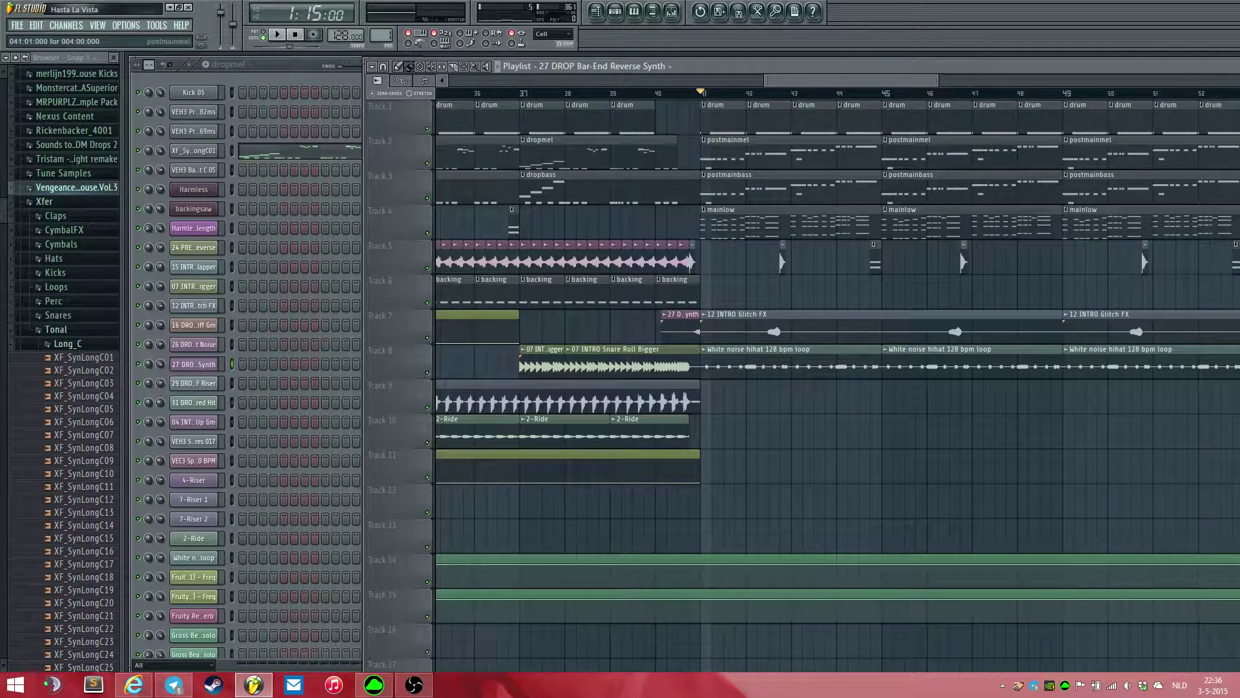
{"action": "key", "text": "space"}
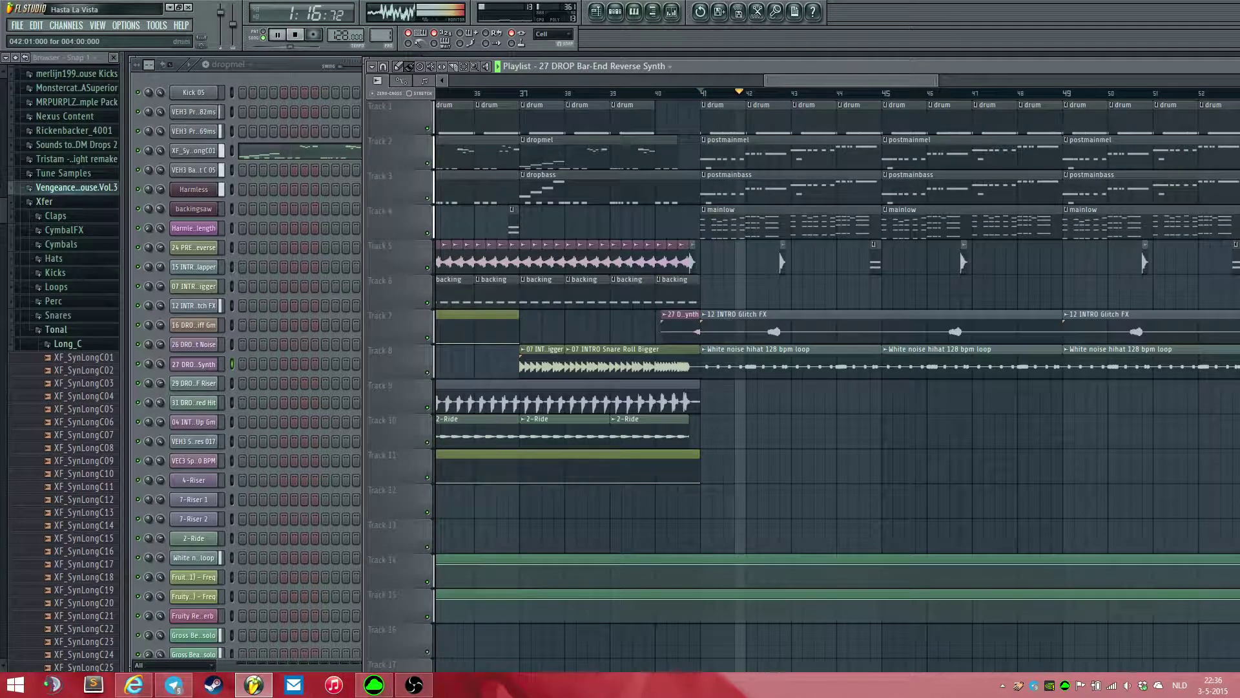
{"action": "scroll", "coordinate": [818, 381], "scroll_direction": "up", "scroll_amount": 3}
{"action": "scroll", "coordinate": [818, 381], "scroll_direction": "right", "scroll_amount": 2}
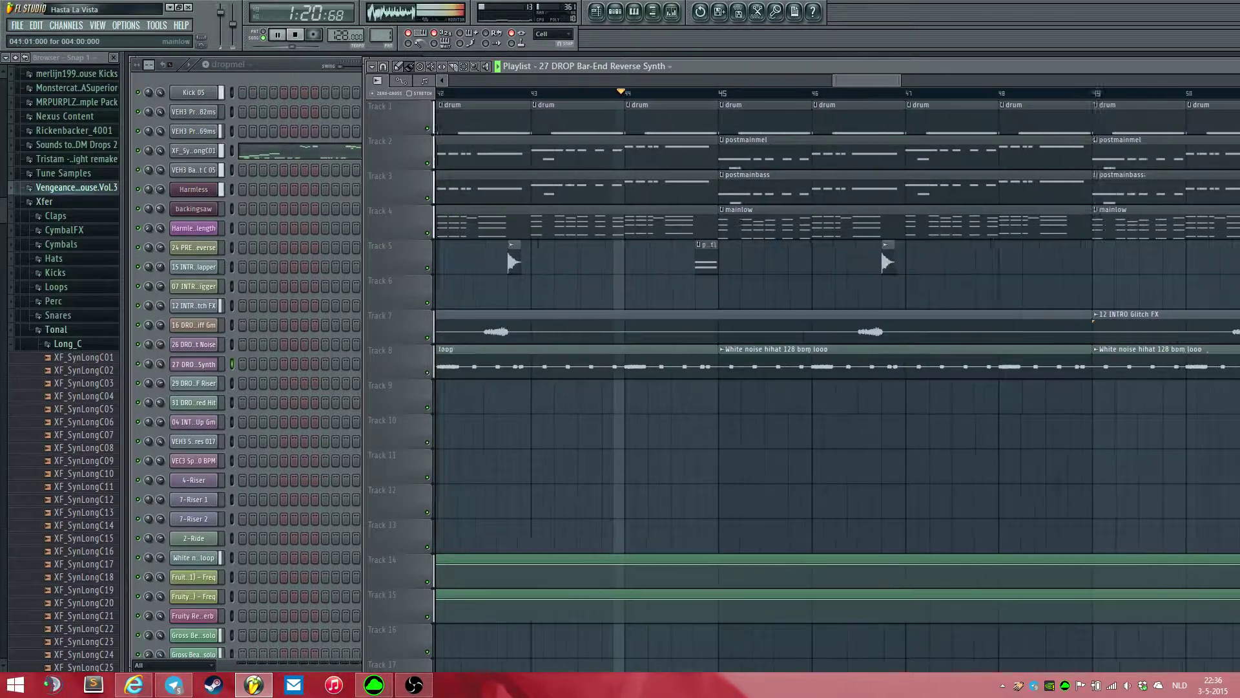
{"action": "scroll", "coordinate": [818, 381], "scroll_direction": "up", "scroll_amount": 2}
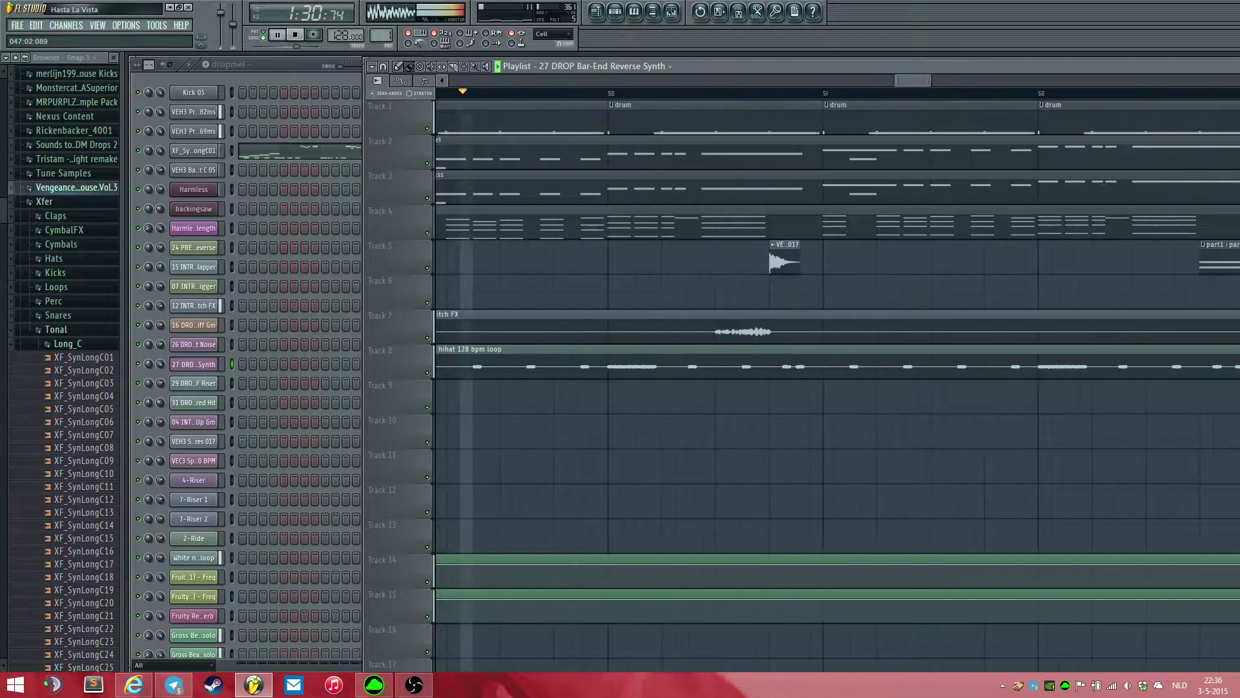
{"action": "scroll", "coordinate": [828, 361], "scroll_direction": "down", "scroll_amount": 5}
{"action": "scroll", "coordinate": [828, 361], "scroll_direction": "up", "scroll_amount": 3}
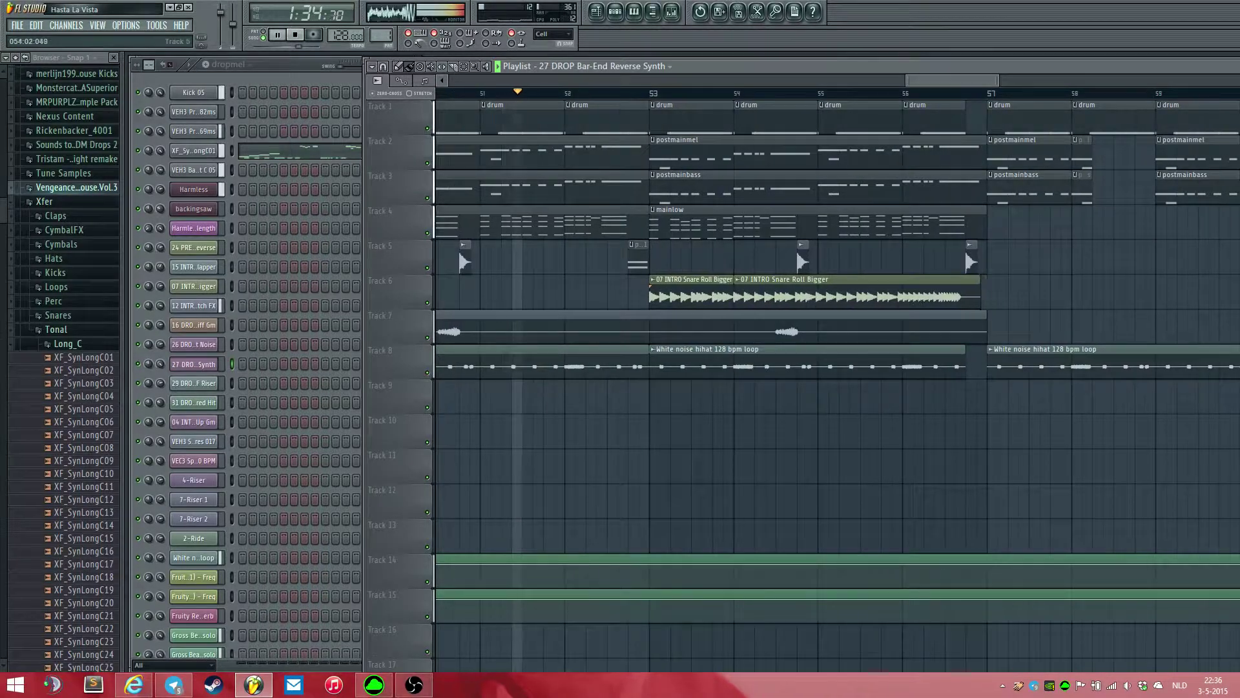
{"action": "scroll", "coordinate": [741, 258], "scroll_direction": "down", "scroll_amount": 6}
{"action": "key", "text": "space"}
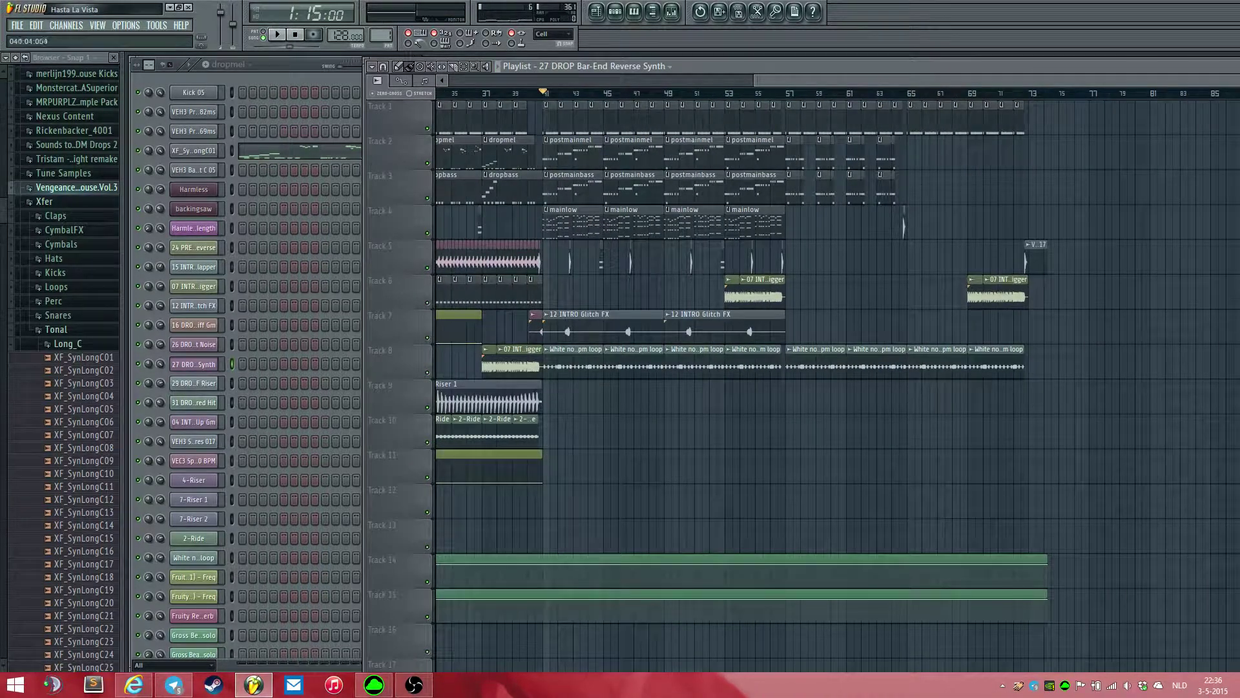
- Open the postmainmel pattern at bar 41 and play its XF_SynLongC01 melody on its own in pattern mode
{"action": "double_click", "coordinate": [574, 152]}
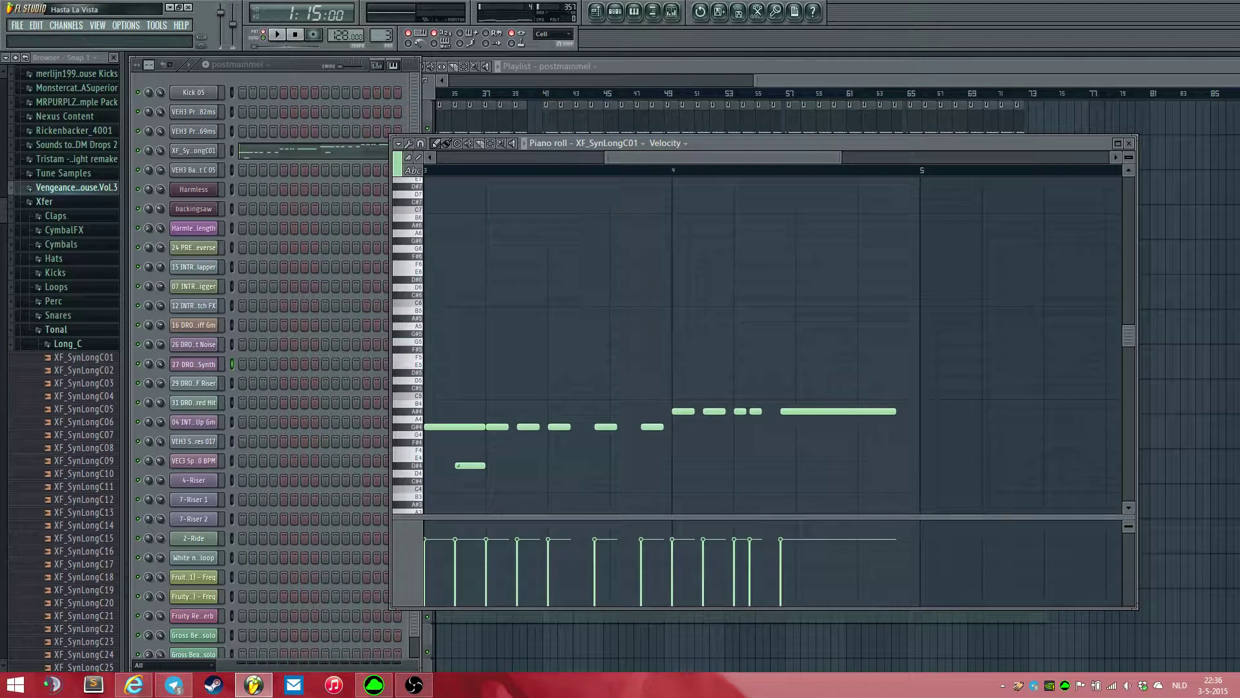
{"action": "key", "text": "F6"}
{"action": "key", "text": "F5"}
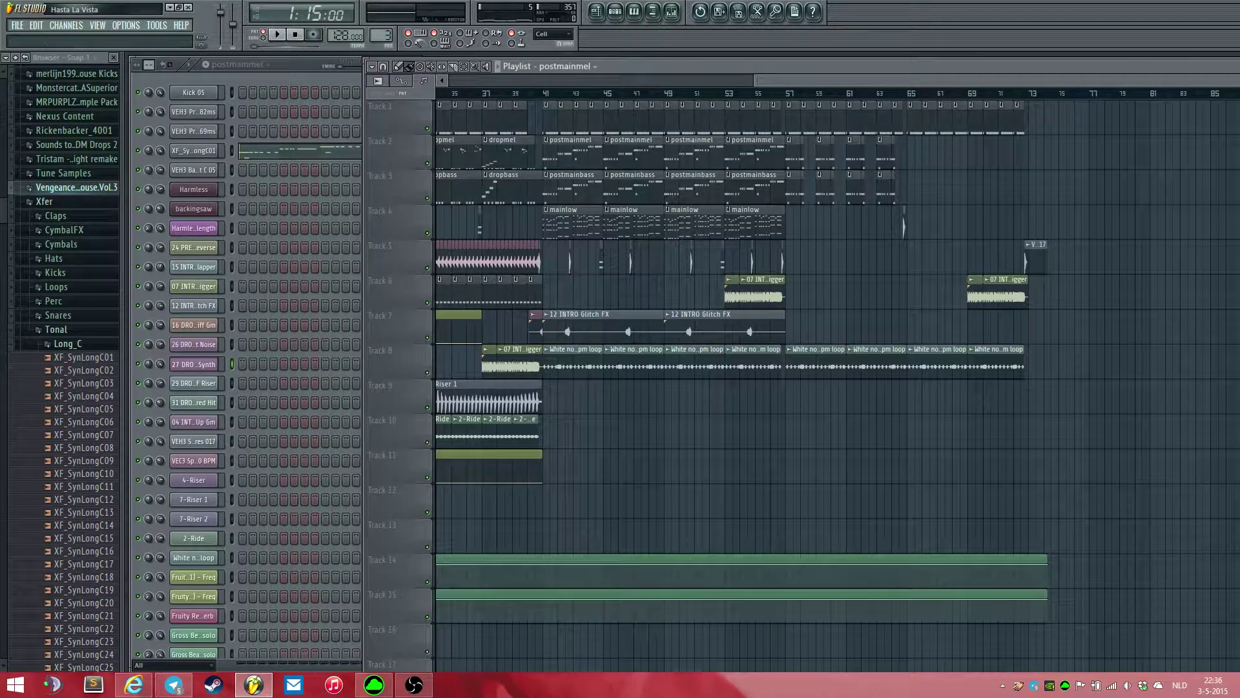
{"action": "key", "text": "F6"}
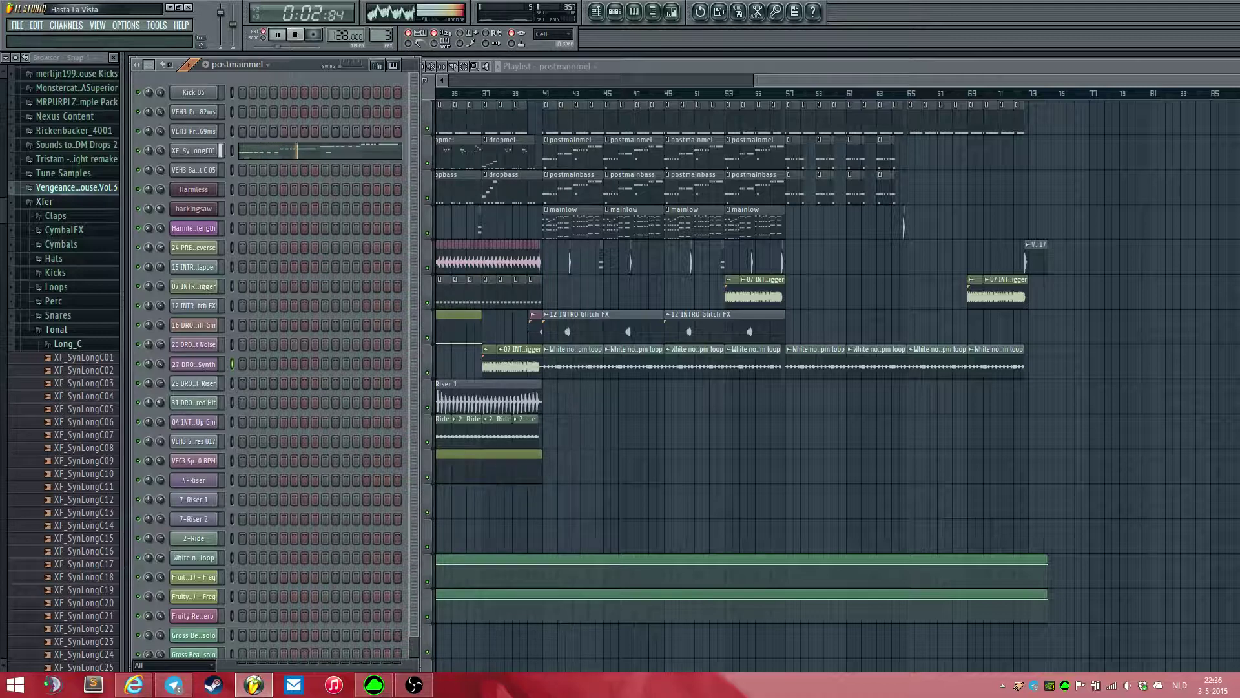
{"action": "key", "text": "space"}
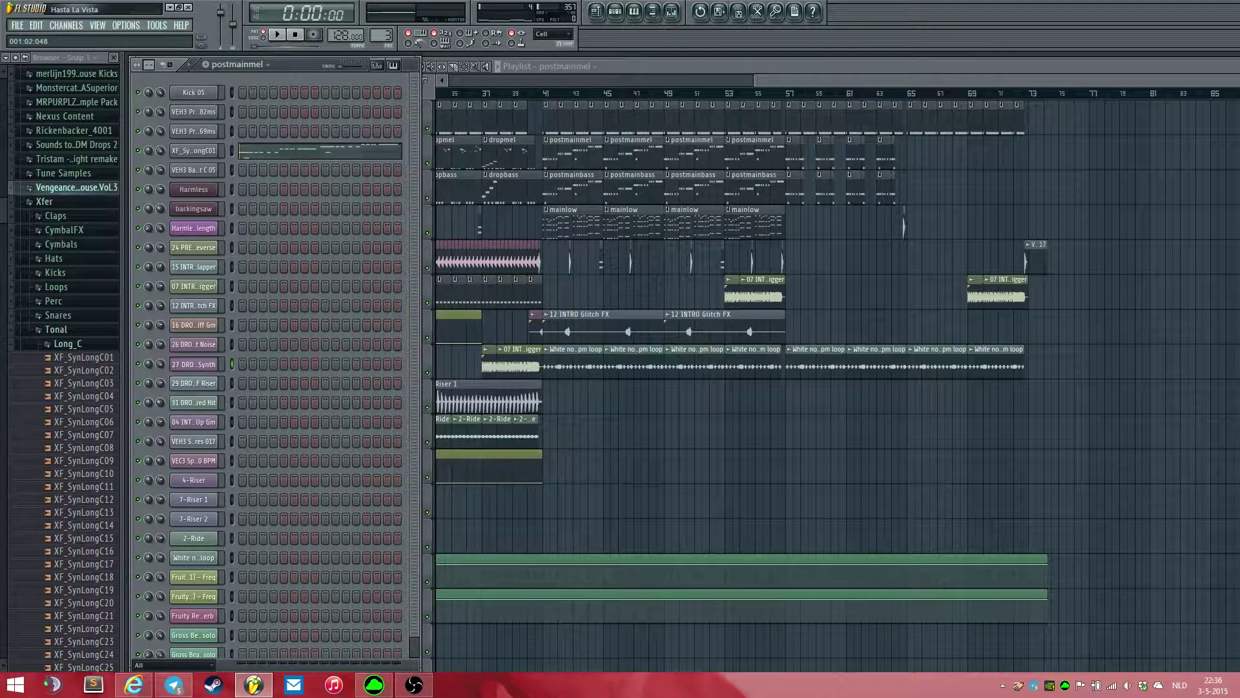
{"action": "key", "text": "space"}
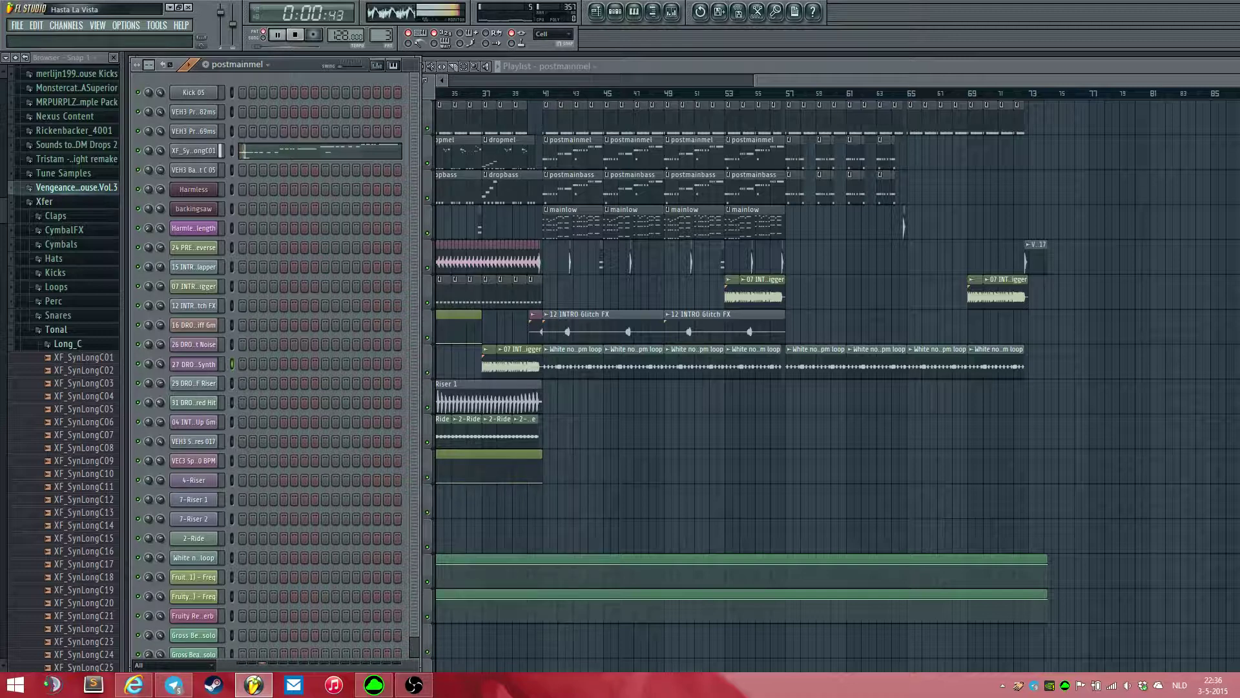
{"action": "left_click", "coordinate": [573, 155]}
{"action": "key", "text": "space"}
- Open the postmainbass pattern at bar 41, play its bass line in pattern mode and return to the playlist
{"action": "double_click", "coordinate": [573, 188]}
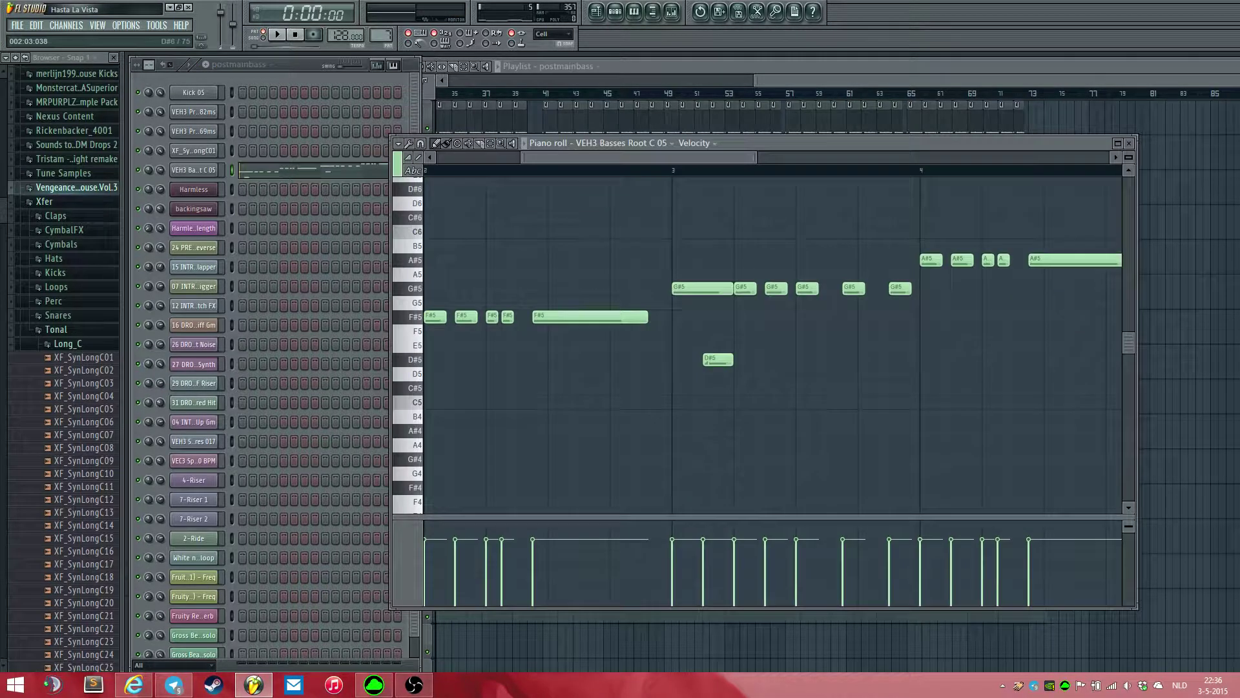
{"action": "key", "text": "space"}
{"action": "left_click", "coordinate": [291, 79]}
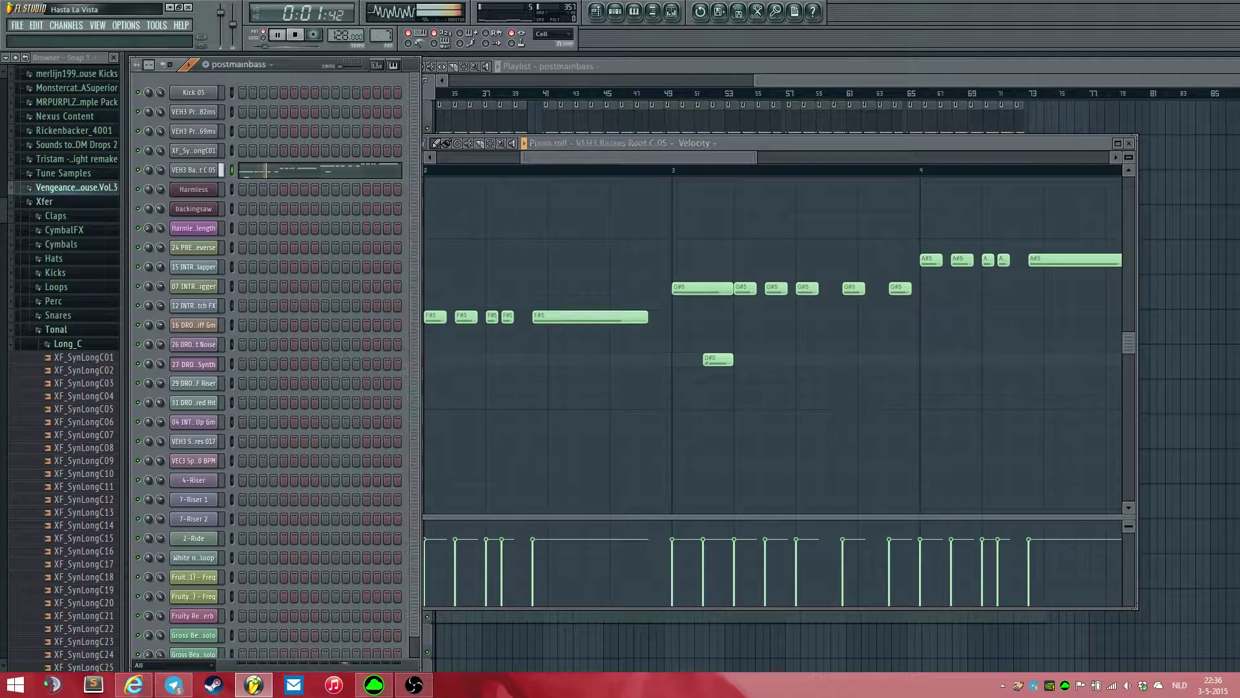
{"action": "key", "text": "space"}
{"action": "left_click", "coordinate": [655, 118]}
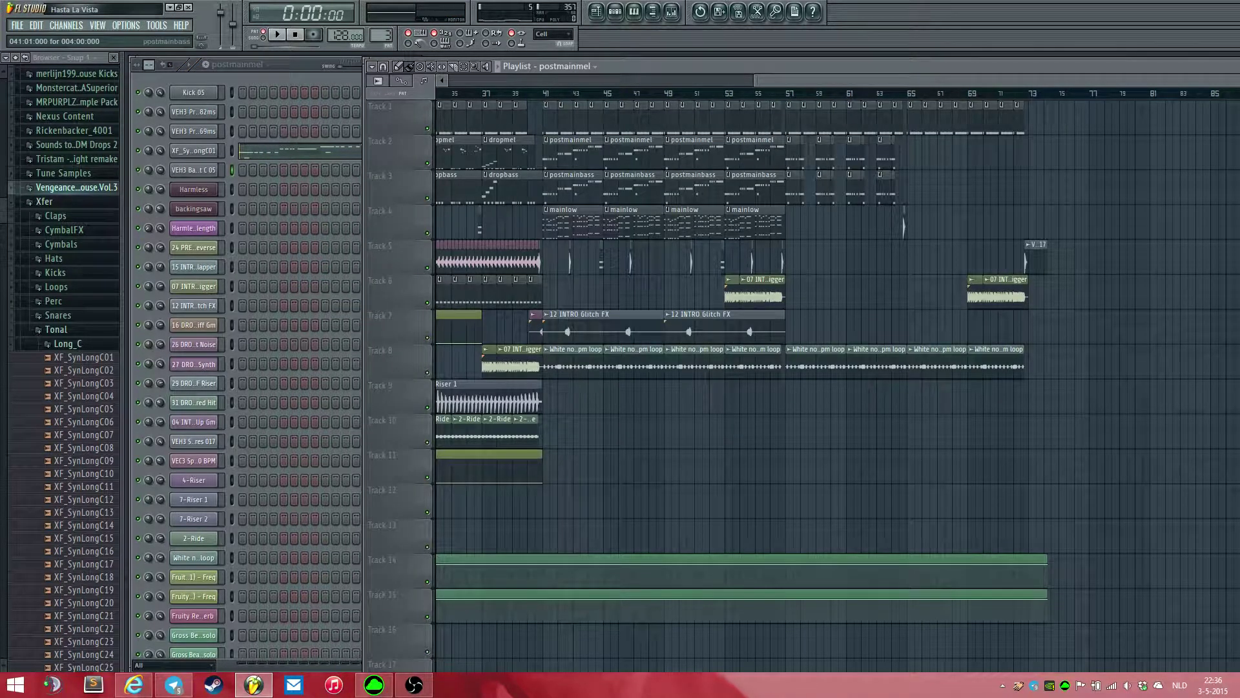
- Compare the postmainmel and postmainbass patterns at bar 41 by selecting their clips alternately
{"action": "left_click", "coordinate": [572, 186]}
{"action": "left_click", "coordinate": [572, 154]}
{"action": "left_click", "coordinate": [571, 186]}
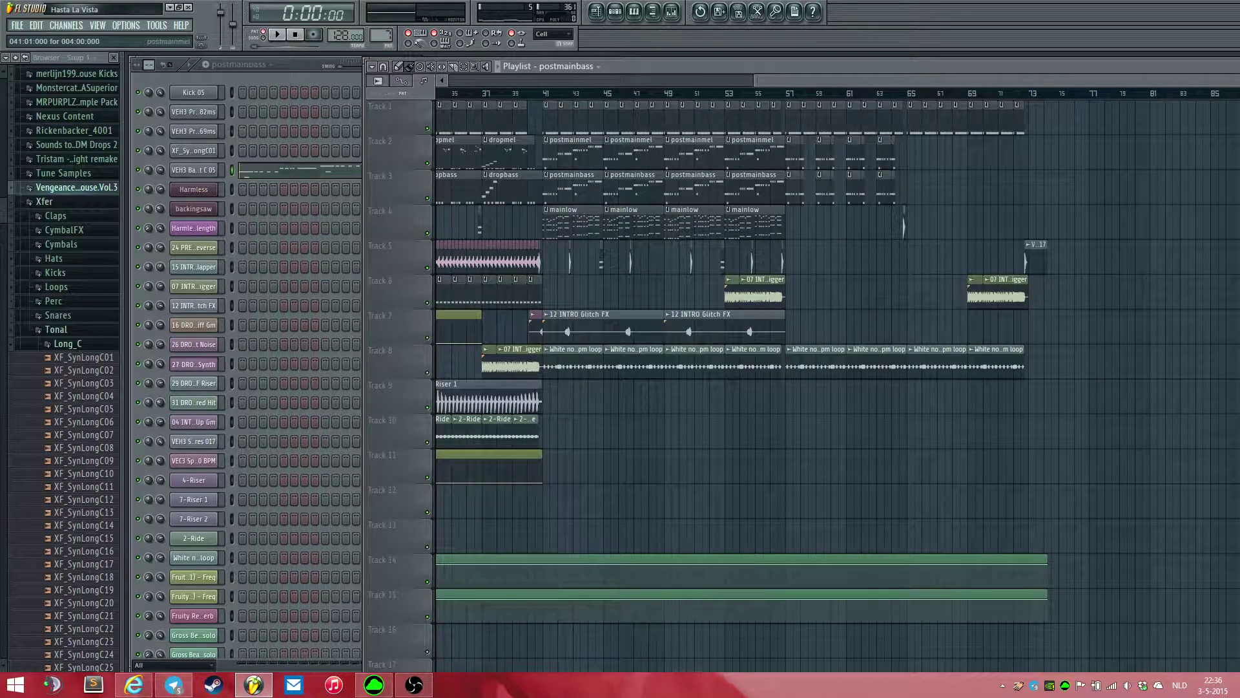
{"action": "left_click", "coordinate": [572, 153]}
{"action": "left_click", "coordinate": [571, 186]}
{"action": "left_click", "coordinate": [572, 154]}
{"action": "left_click", "coordinate": [572, 186]}
{"action": "left_click", "coordinate": [572, 154]}
{"action": "left_click", "coordinate": [572, 186]}
{"action": "left_click", "coordinate": [572, 154]}
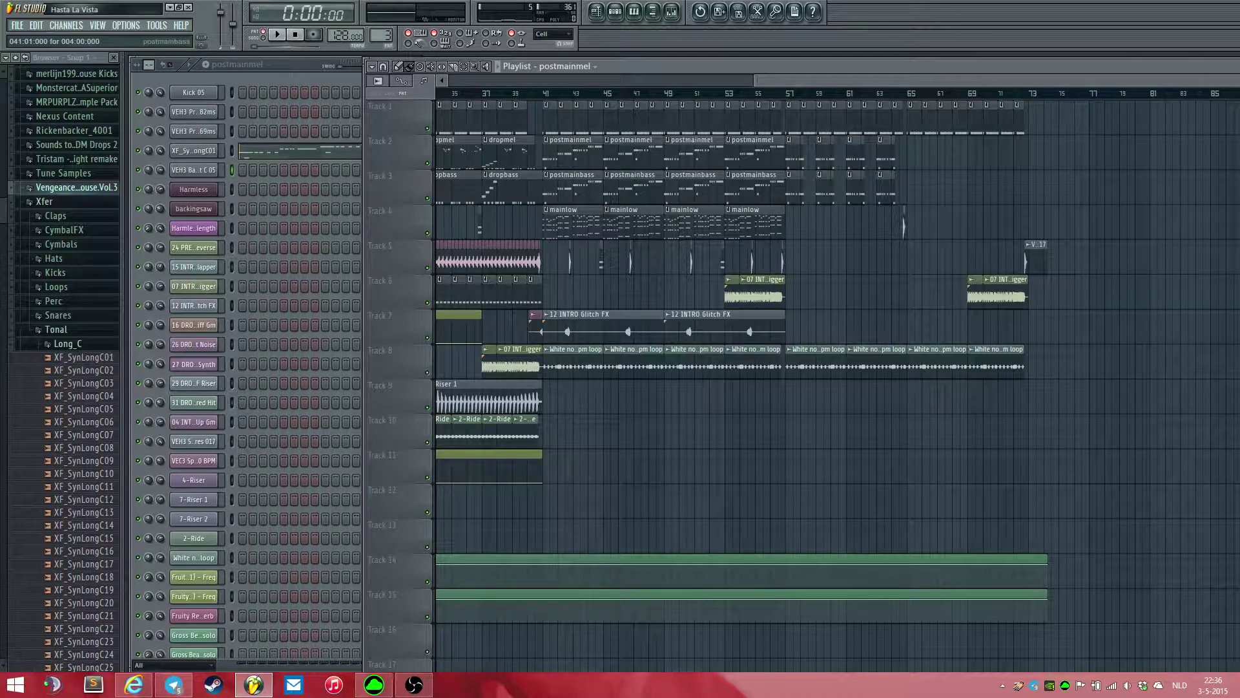
- Set the play position to bar 41, open the mainlow pattern's Harmless notes in the piano roll and briefly play them
{"action": "scroll", "coordinate": [572, 172], "scroll_direction": "up", "scroll_amount": 3}
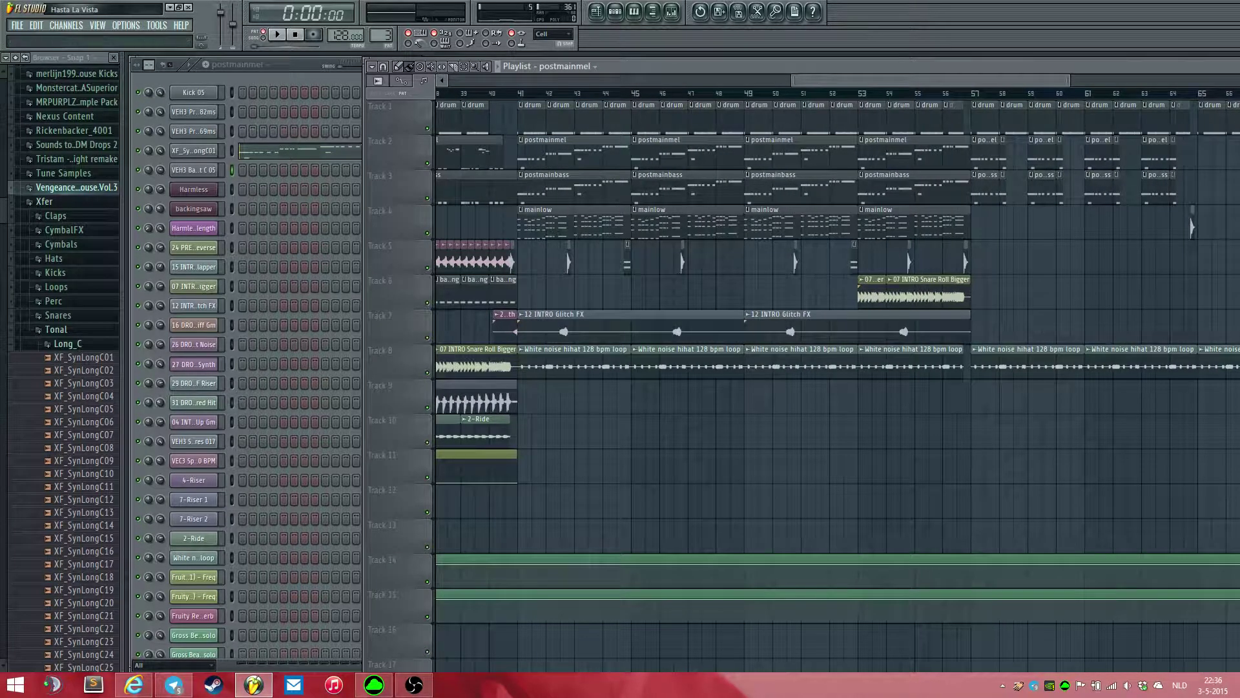
{"action": "left_click", "coordinate": [519, 94]}
{"action": "double_click", "coordinate": [550, 223]}
{"action": "left_click", "coordinate": [260, 35]}
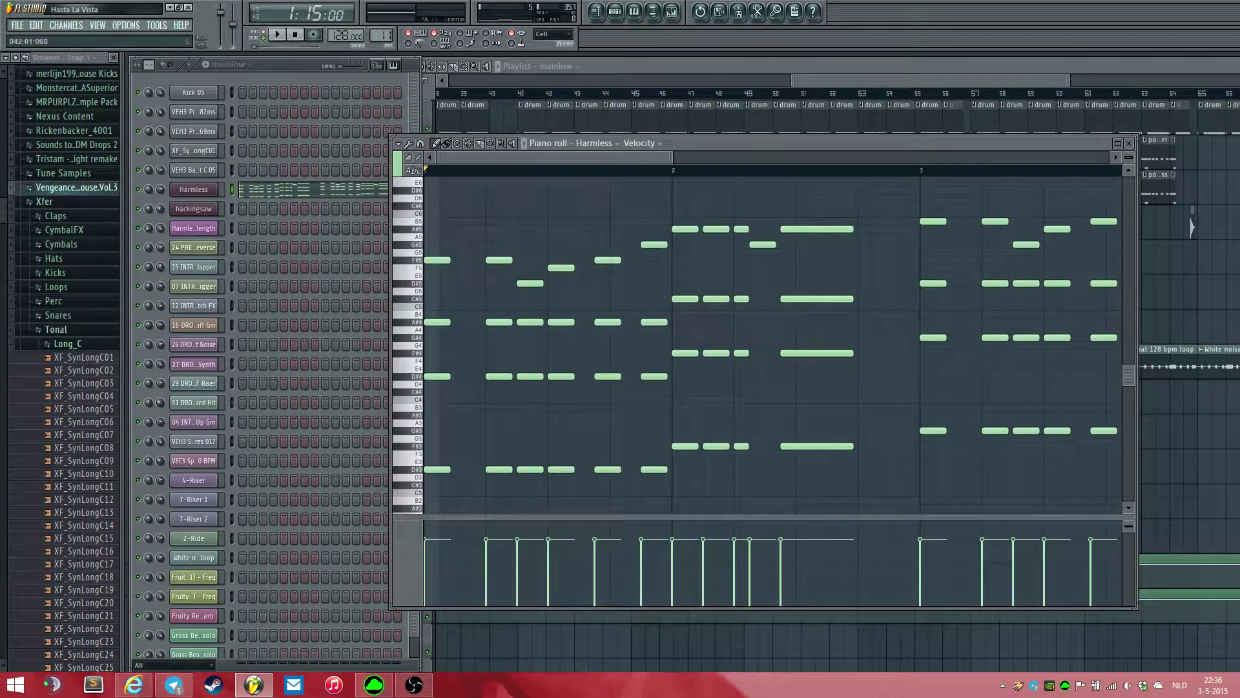
{"action": "key", "text": "space"}
{"action": "key", "text": "space"}
{"action": "left_click", "coordinate": [581, 94]}
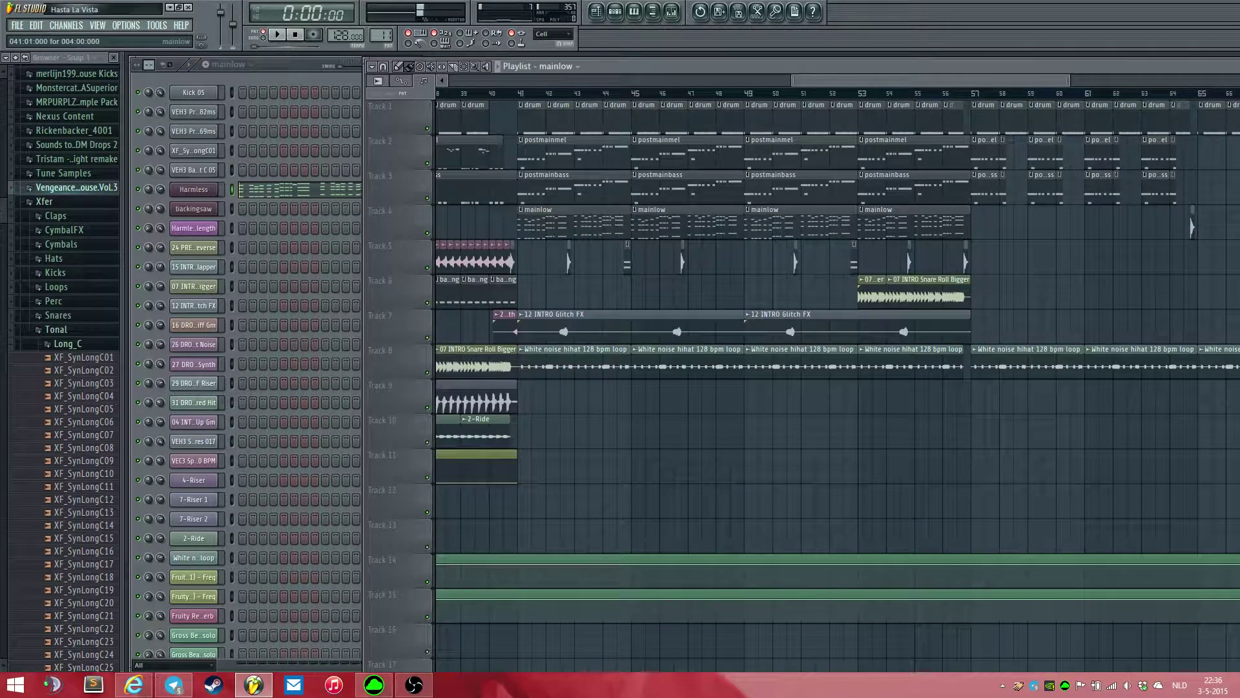
- Inspect the channel settings of the White noise hihat 128 bpm loop clip at bar 41 on Track 8
{"action": "scroll", "coordinate": [506, 292], "scroll_direction": "down", "scroll_amount": 2}
{"action": "double_click", "coordinate": [538, 360]}
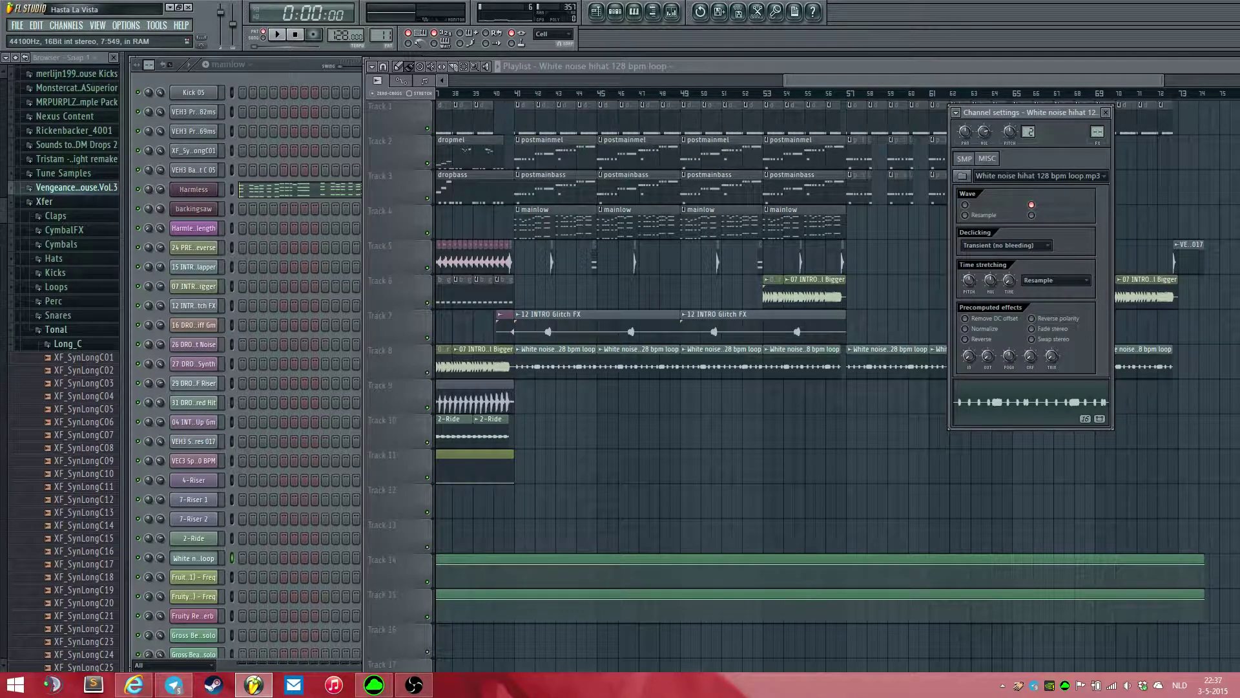
{"action": "left_click_drag", "start_coordinate": [814, 400], "coordinate": [840, 401]}
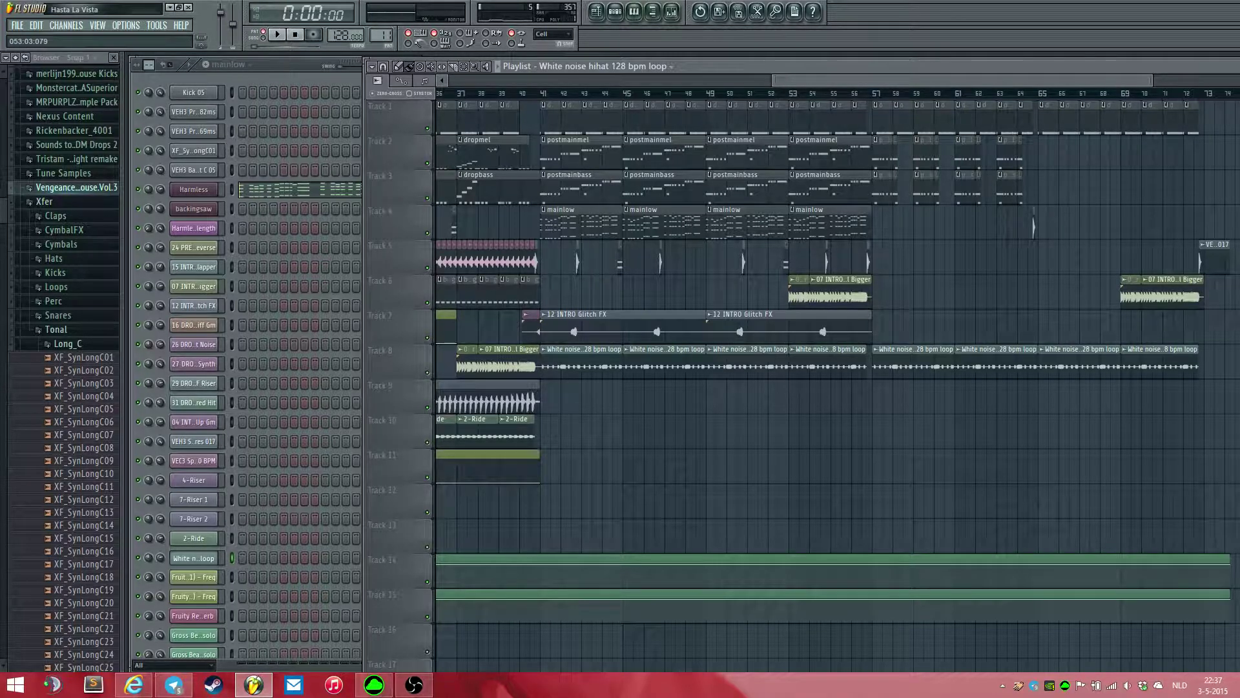
{"action": "scroll", "coordinate": [649, 361], "scroll_direction": "up", "scroll_amount": 5}
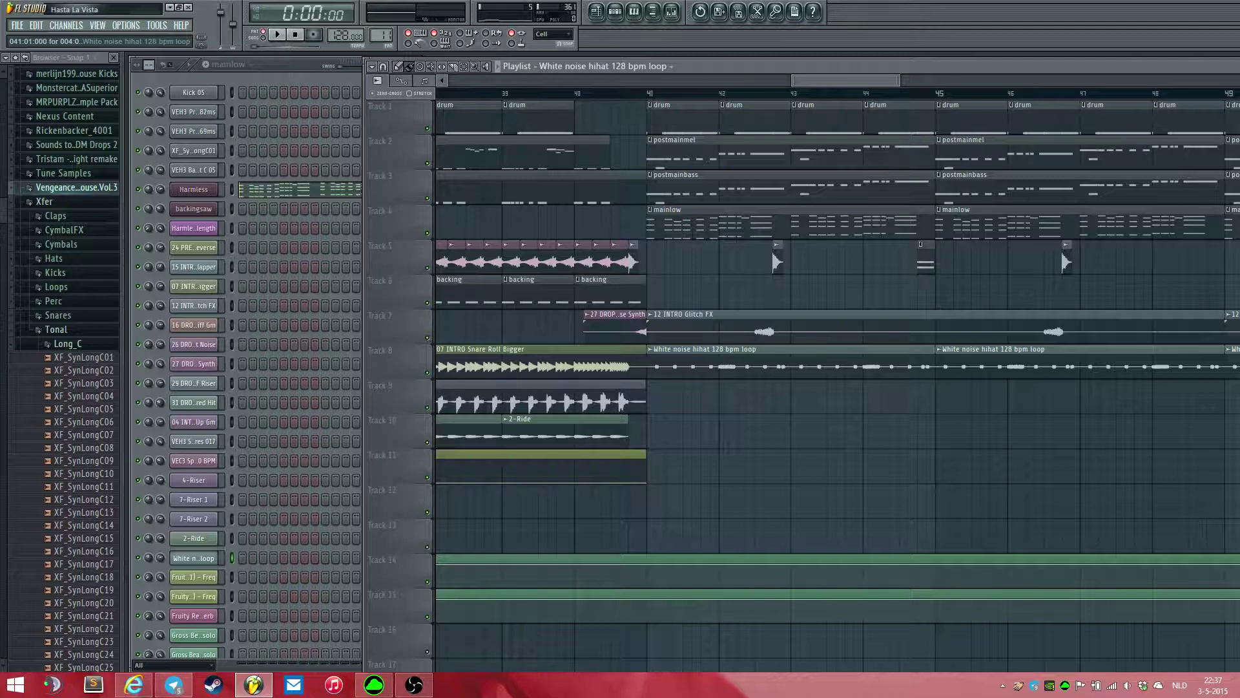
{"action": "double_click", "coordinate": [701, 363]}
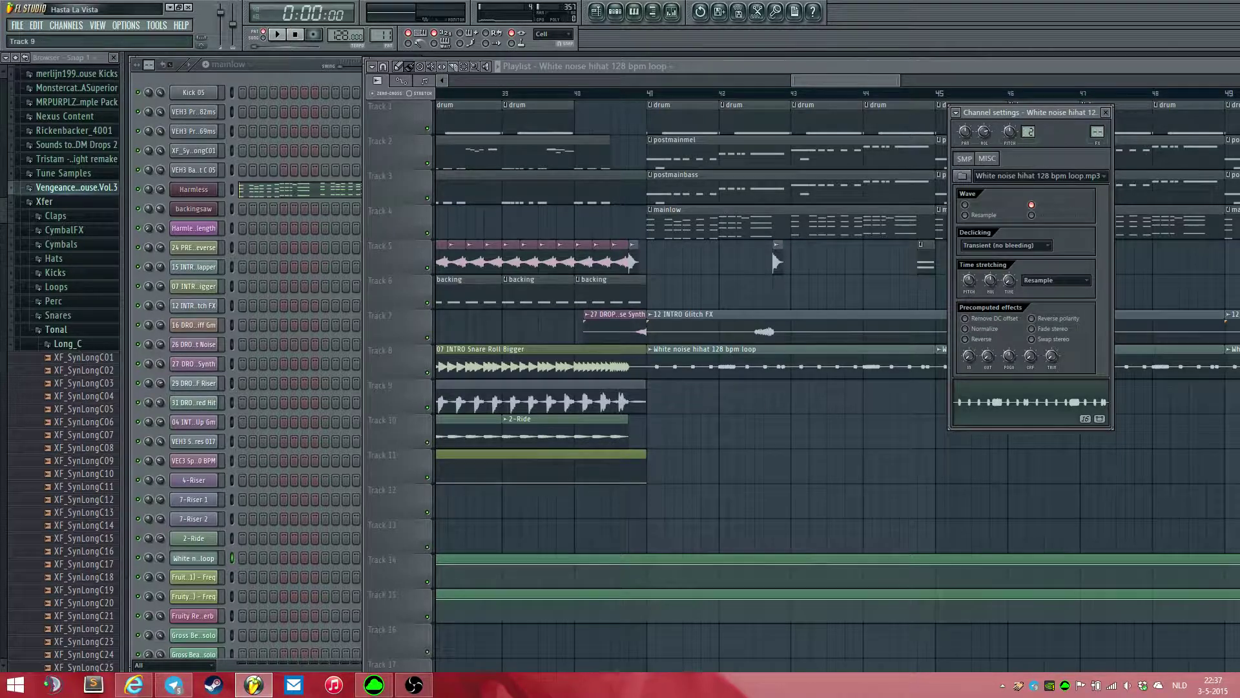
- Mute Track 8, play from bar 41 without the white noise hihat loop, and unmute the track
{"action": "left_click", "coordinate": [427, 372]}
{"action": "key", "text": "space"}
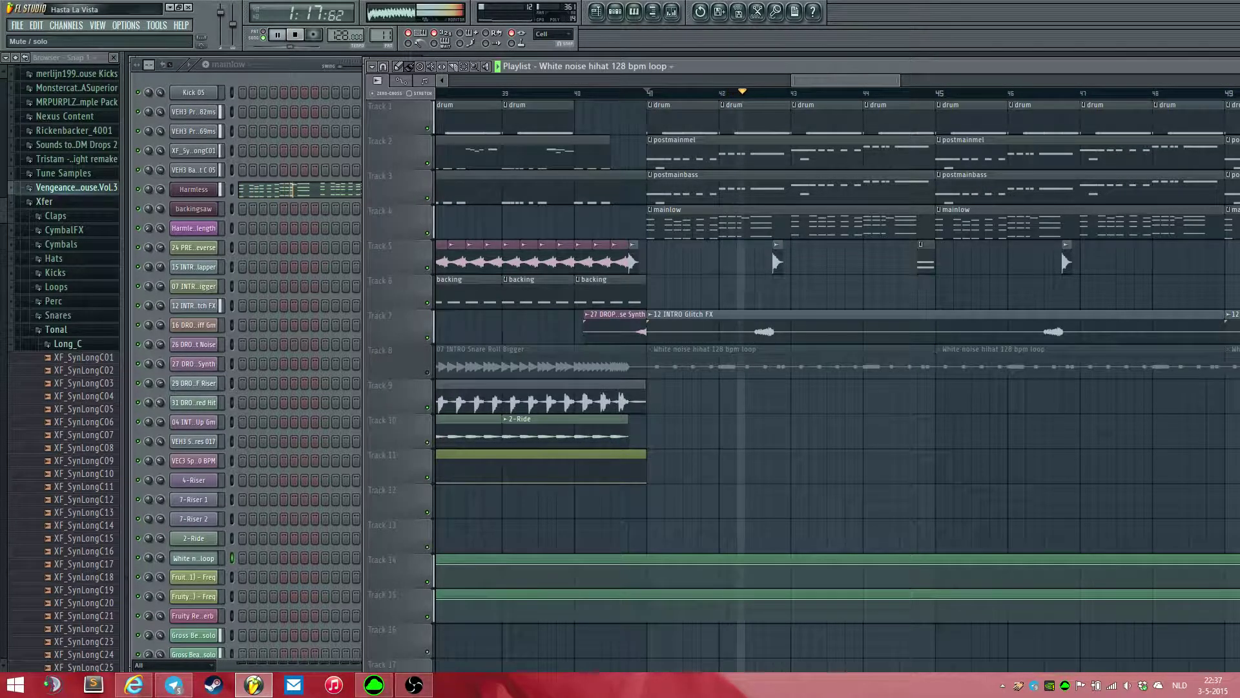
{"action": "key", "text": "space"}
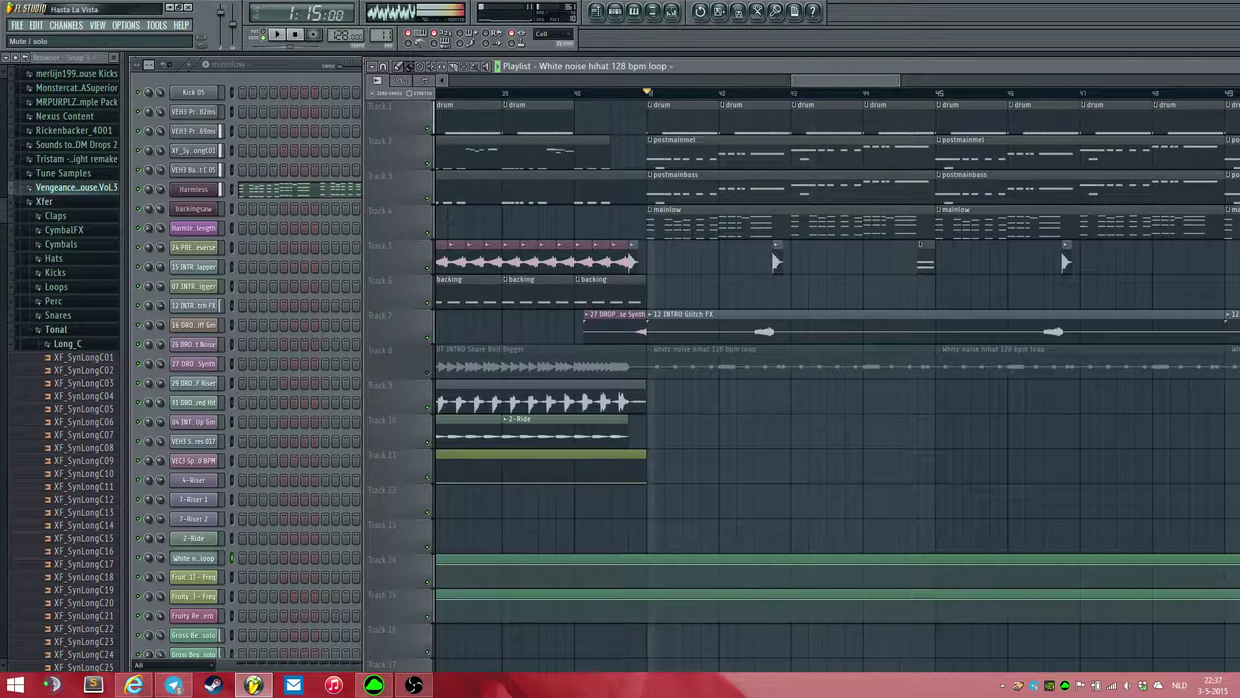
{"action": "left_click", "coordinate": [427, 373]}
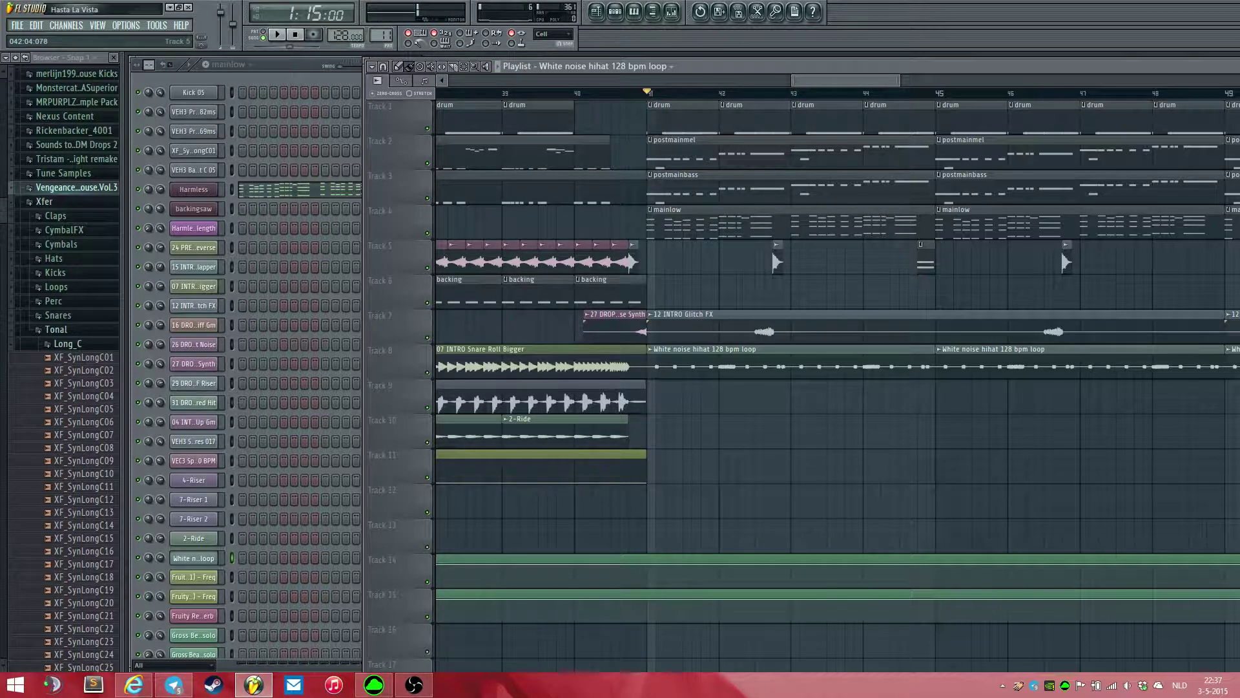
- Play the post-drop section from bar 41 with all tracks active, following its clips past bar 49, and stop playback
{"action": "key", "text": "space"}
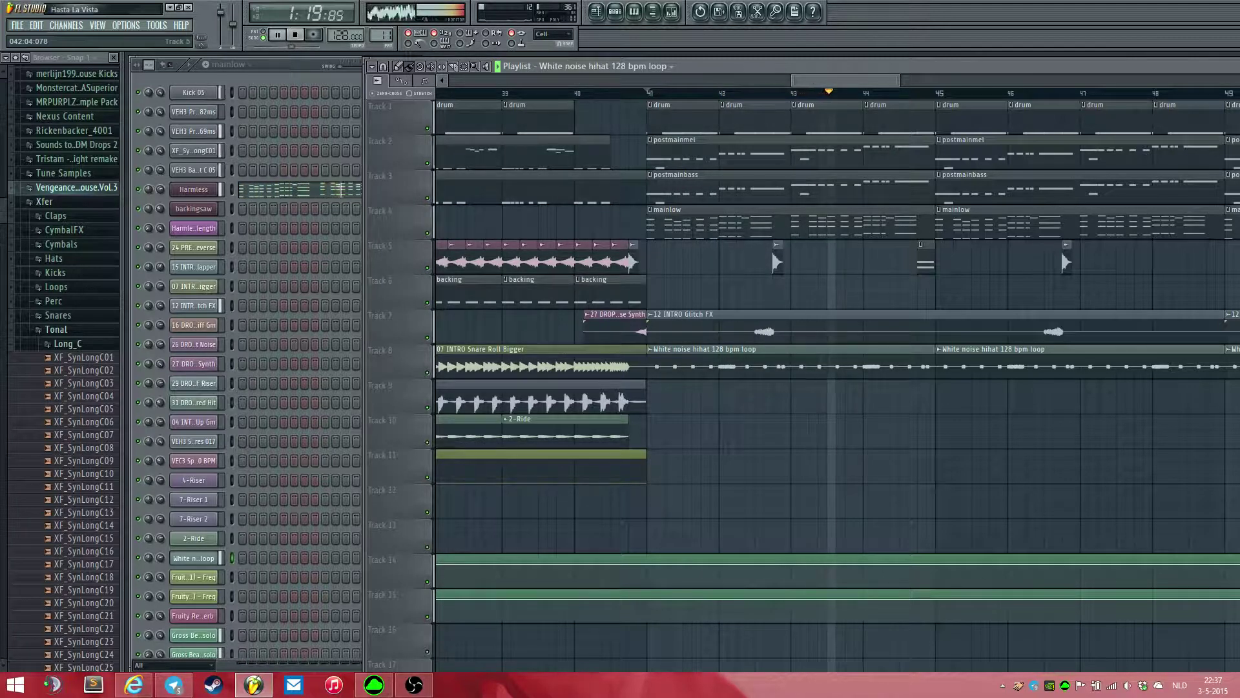
{"action": "scroll", "coordinate": [788, 258], "scroll_direction": "down", "scroll_amount": 3}
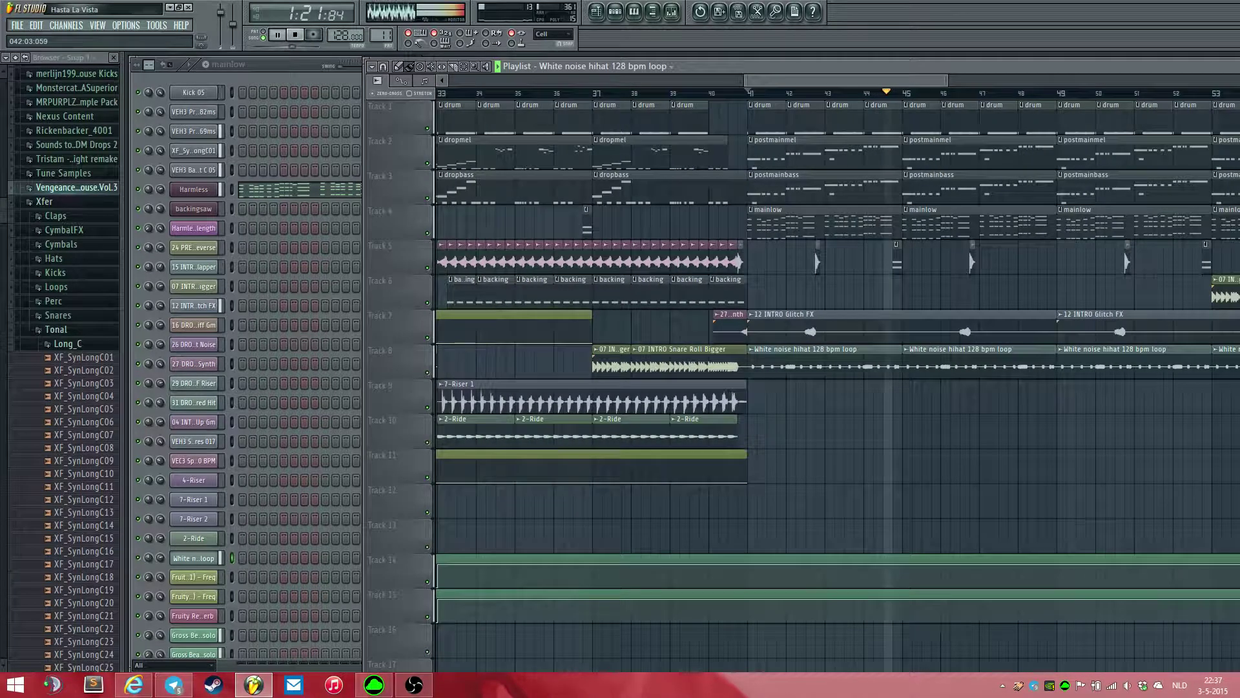
{"action": "scroll", "coordinate": [789, 258], "scroll_direction": "right", "scroll_amount": 5}
{"action": "scroll", "coordinate": [786, 291], "scroll_direction": "down", "scroll_amount": 4}
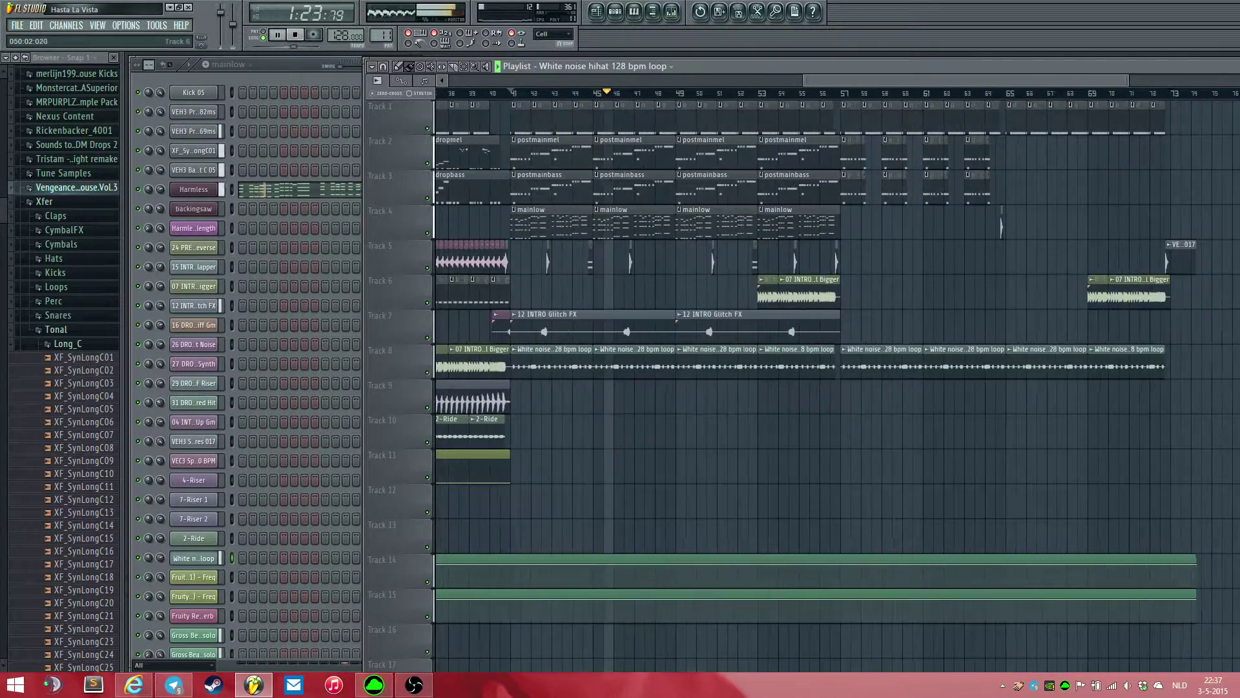
{"action": "scroll", "coordinate": [786, 290], "scroll_direction": "up", "scroll_amount": 5}
{"action": "mouse_move", "coordinate": [786, 291]}
{"action": "left_mouse_down"}
{"action": "mouse_move", "coordinate": [838, 291]}
{"action": "mouse_move", "coordinate": [777, 291]}
{"action": "left_mouse_up"}
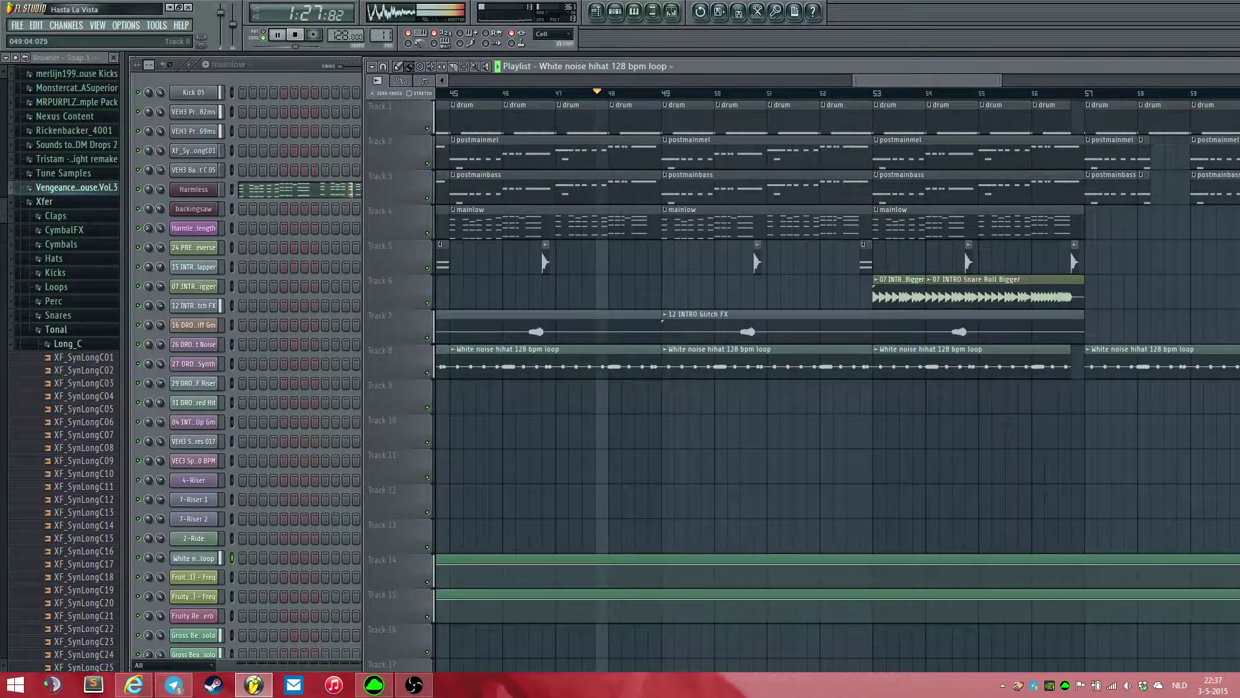
{"action": "scroll", "coordinate": [786, 291], "scroll_direction": "down", "scroll_amount": 3}
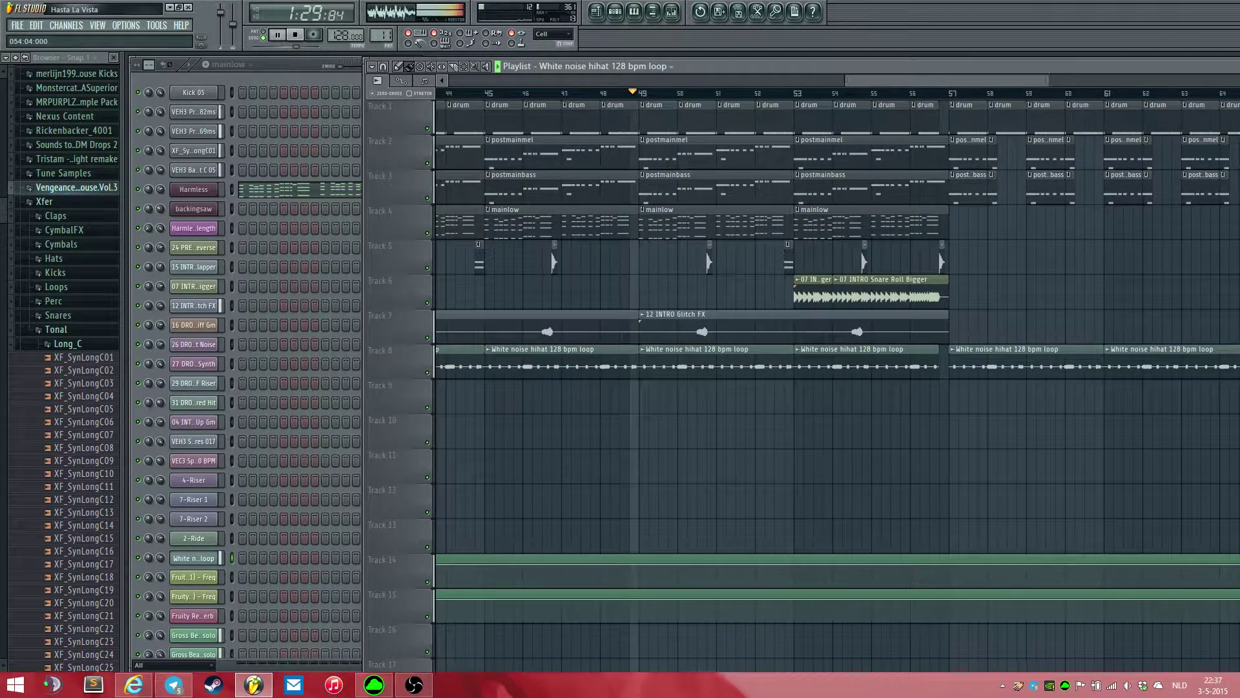
{"action": "left_click_drag", "start_coordinate": [841, 259], "coordinate": [683, 258]}
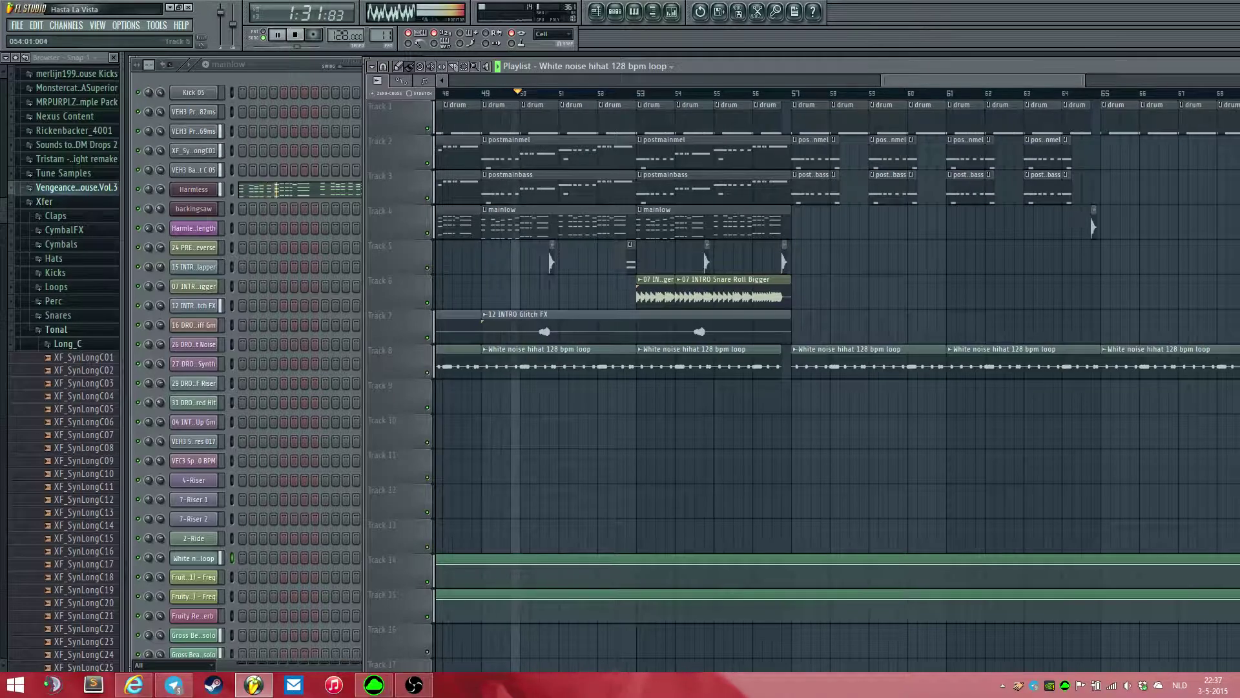
{"action": "scroll", "coordinate": [851, 395], "scroll_direction": "down", "scroll_amount": 6}
{"action": "key", "text": "space"}
- Copy the 7-Riser 1 clip to bar 49 on Track 9, audition it from there and delete the copy
{"action": "scroll", "coordinate": [857, 398], "scroll_direction": "up", "scroll_amount": 3}
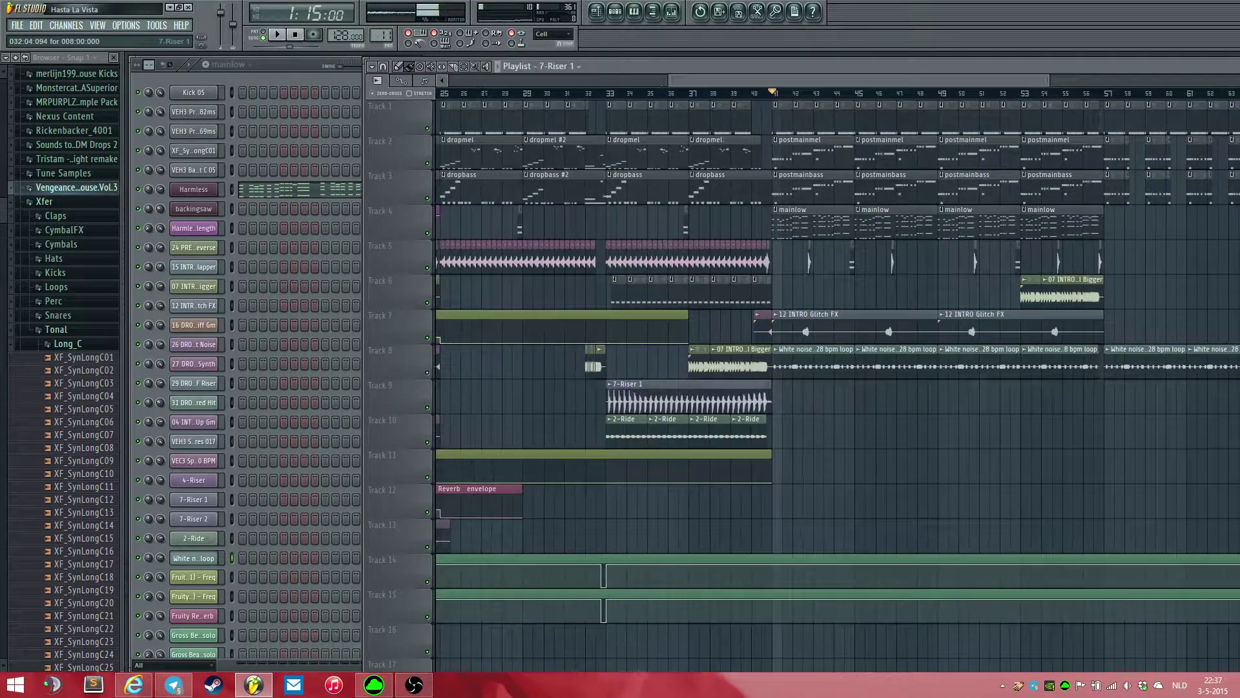
{"action": "left_click_drag", "start_coordinate": [563, 400], "coordinate": [978, 400]}
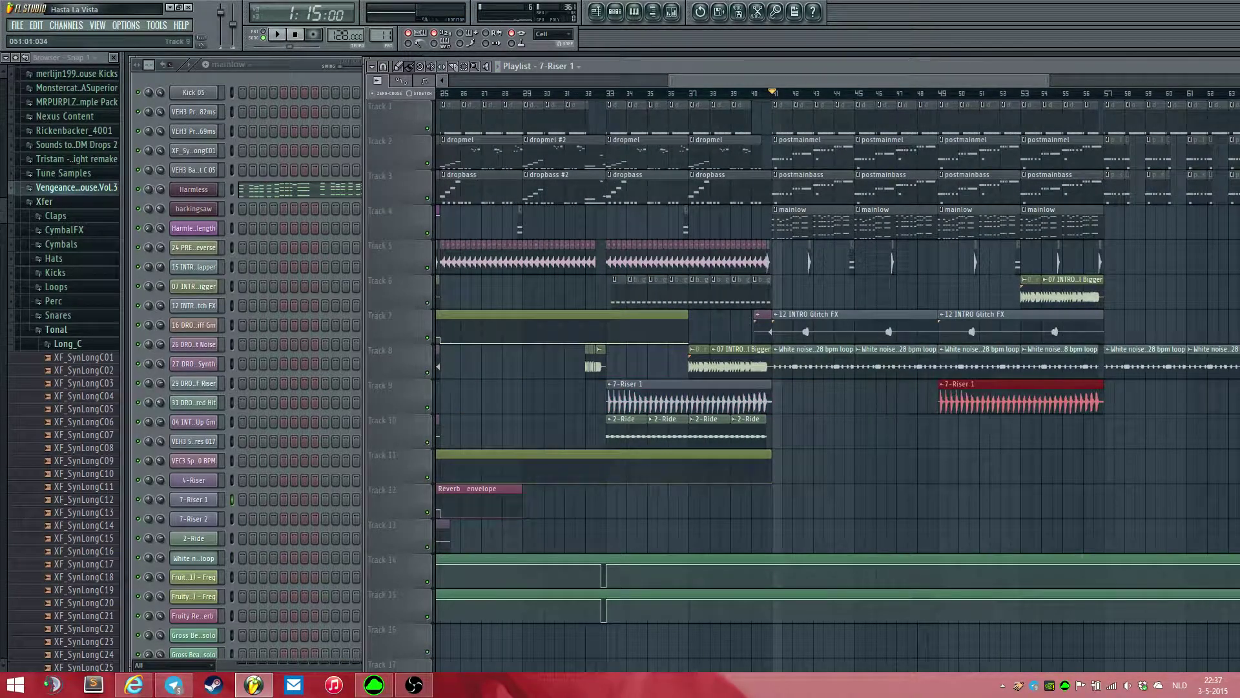
{"action": "left_click", "coordinate": [935, 93]}
{"action": "key", "text": "space"}
{"action": "left_click_drag", "start_coordinate": [1036, 258], "coordinate": [739, 259]}
{"action": "key", "text": "space"}
{"action": "scroll", "coordinate": [732, 398], "scroll_direction": "up", "scroll_amount": 2}
{"action": "scroll", "coordinate": [732, 397], "scroll_direction": "down", "scroll_amount": 3}
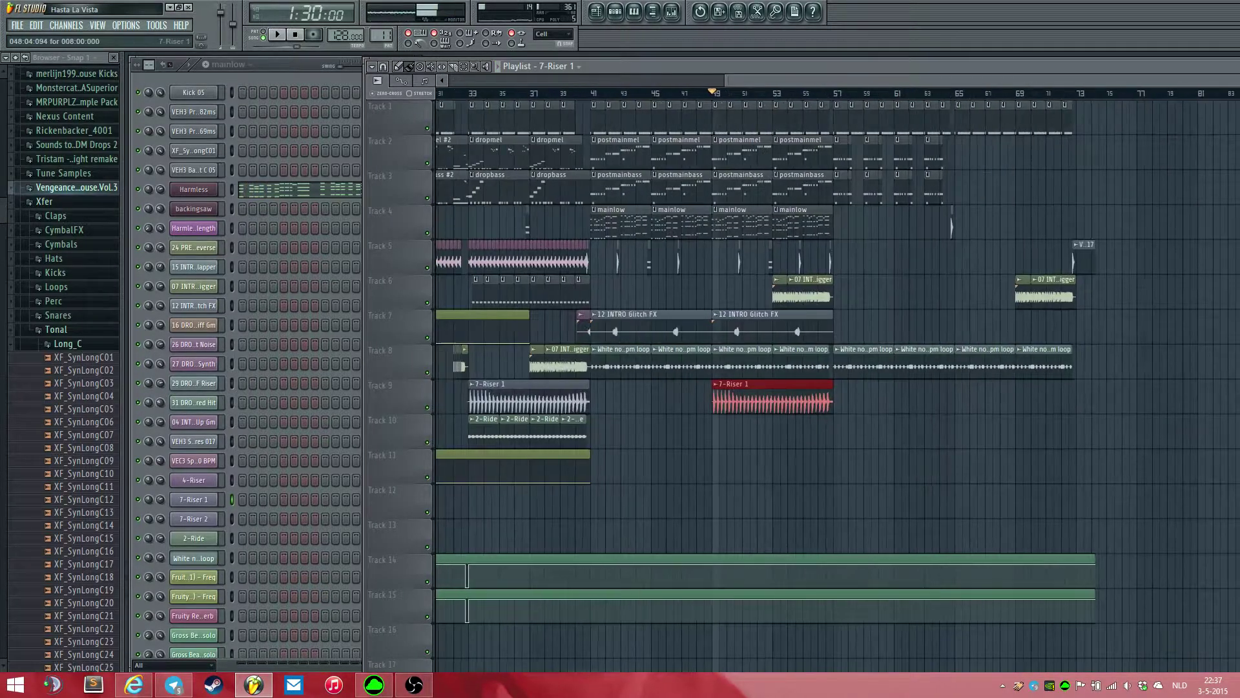
{"action": "key", "text": "Delete"}
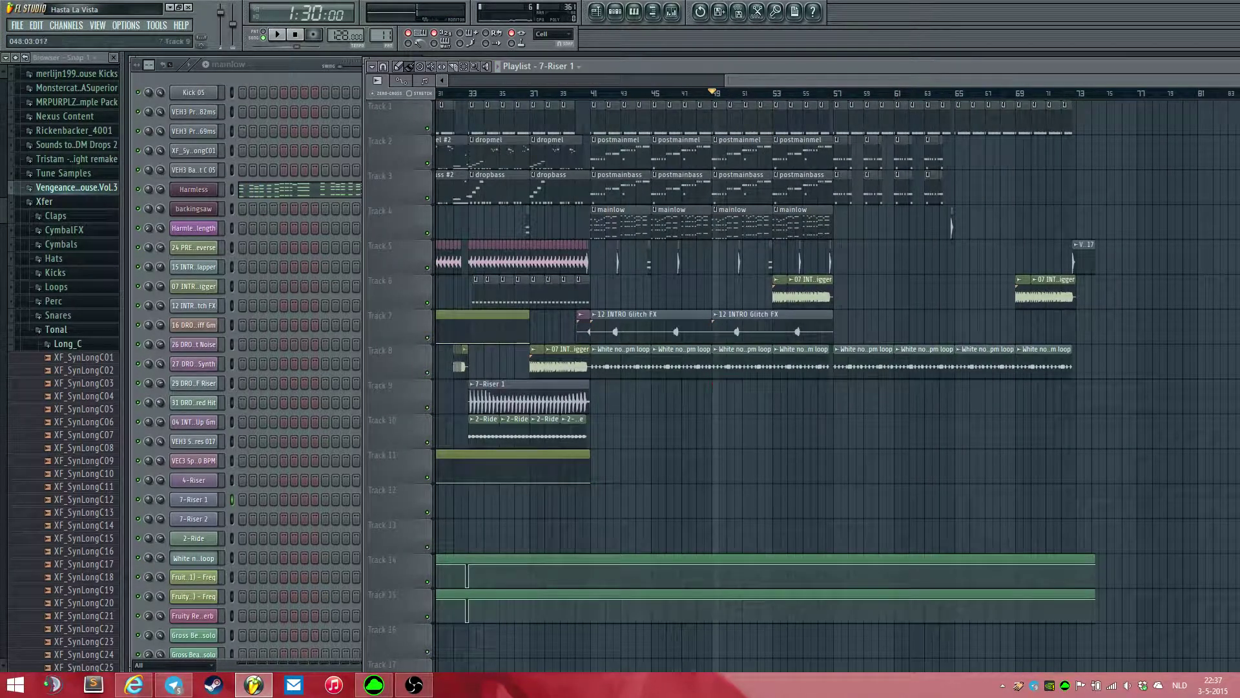
- Set the play position to bar 33 and look over the clips from there to the end of the arrangement
{"action": "left_click", "coordinate": [476, 93]}
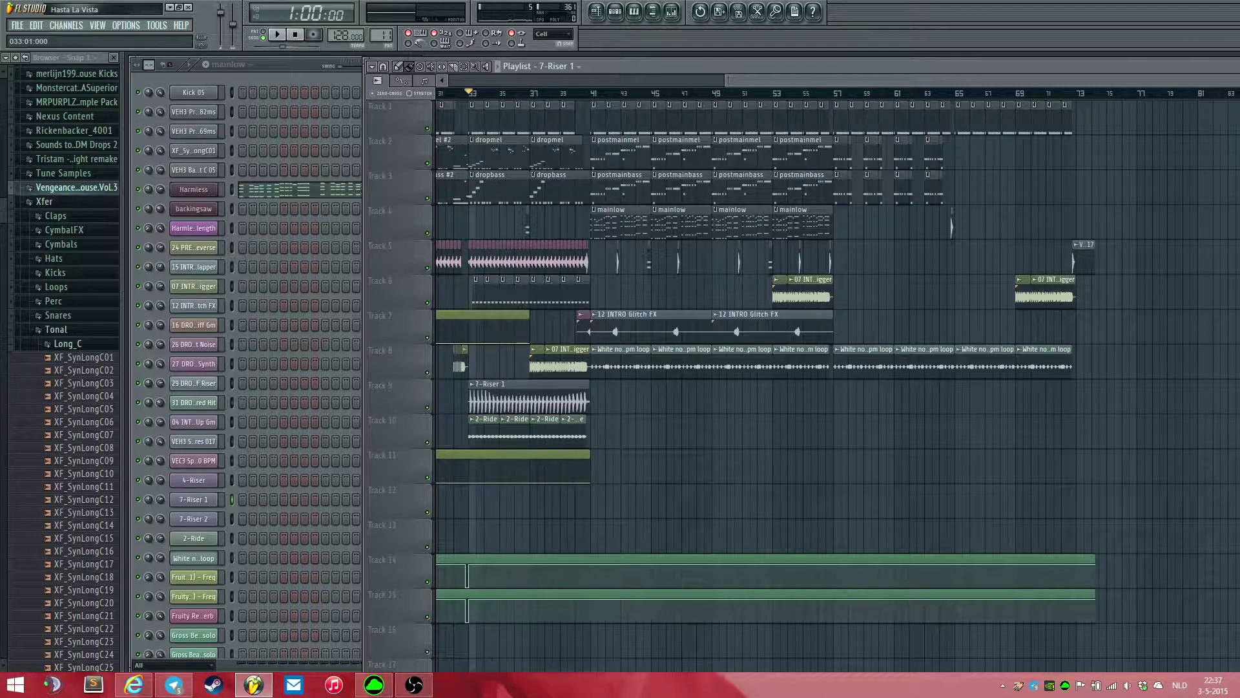
{"action": "scroll", "coordinate": [925, 373], "scroll_direction": "up", "scroll_amount": 4}
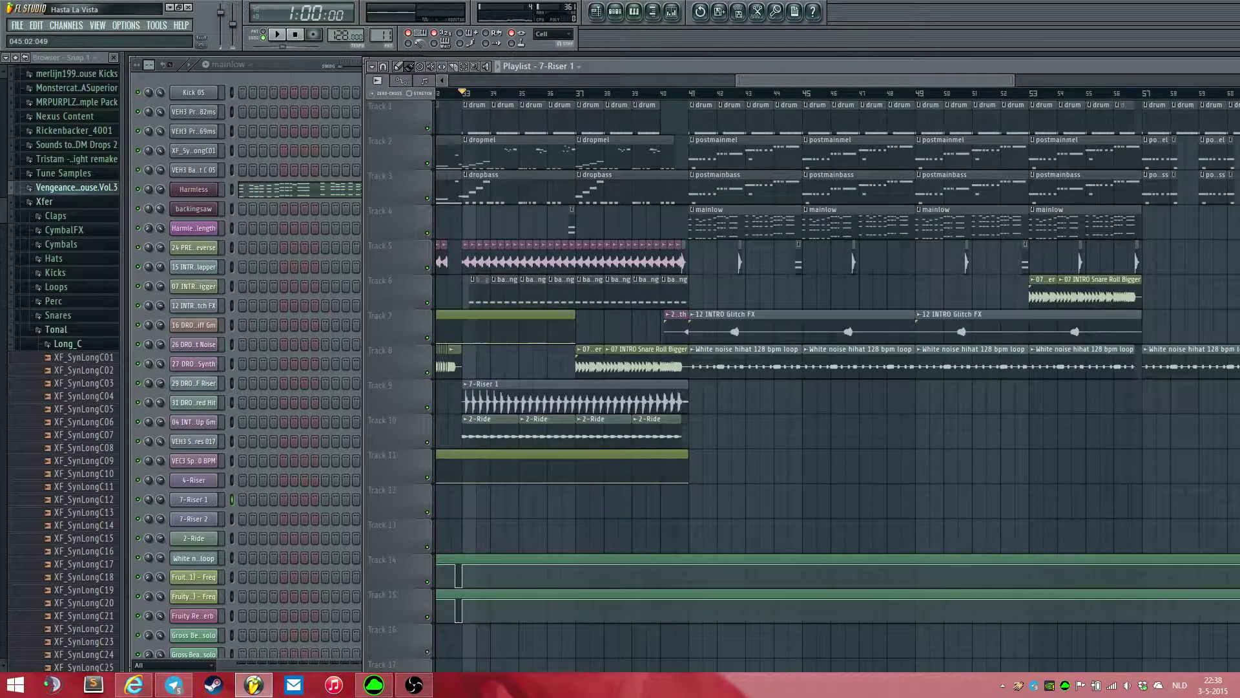
{"action": "scroll", "coordinate": [924, 373], "scroll_direction": "right", "scroll_amount": 5}
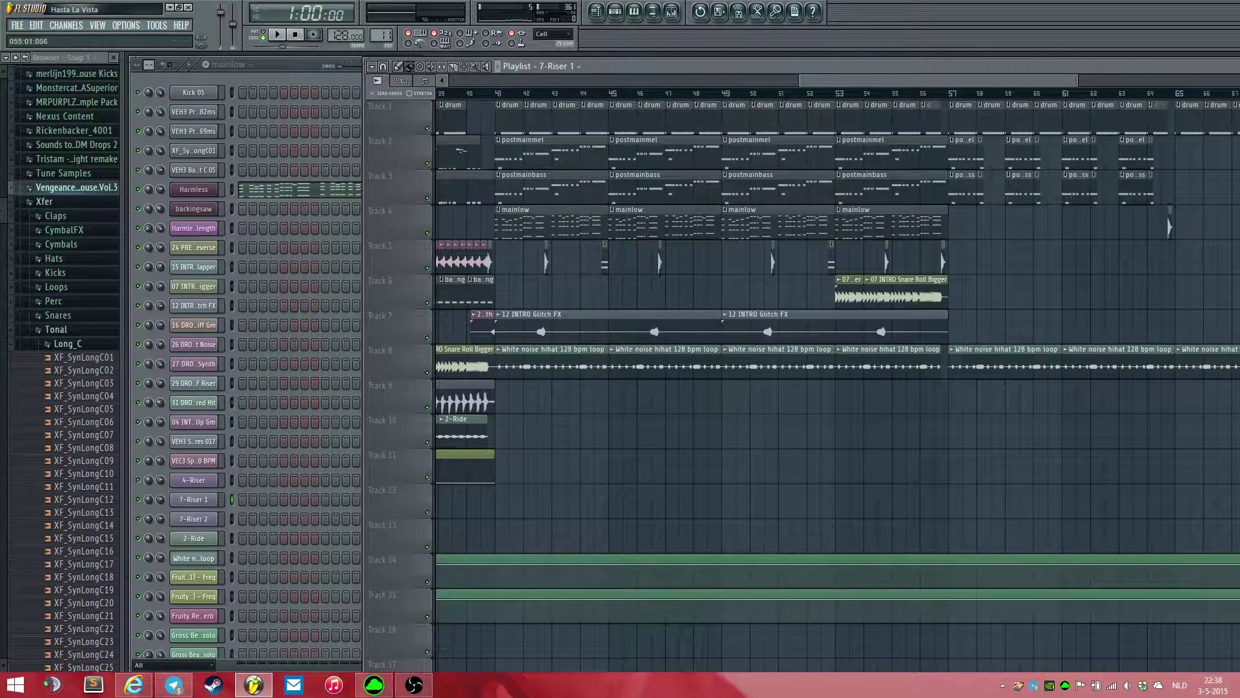
{"action": "scroll", "coordinate": [868, 373], "scroll_direction": "right", "scroll_amount": 2}
{"action": "scroll", "coordinate": [868, 373], "scroll_direction": "right", "scroll_amount": 4}
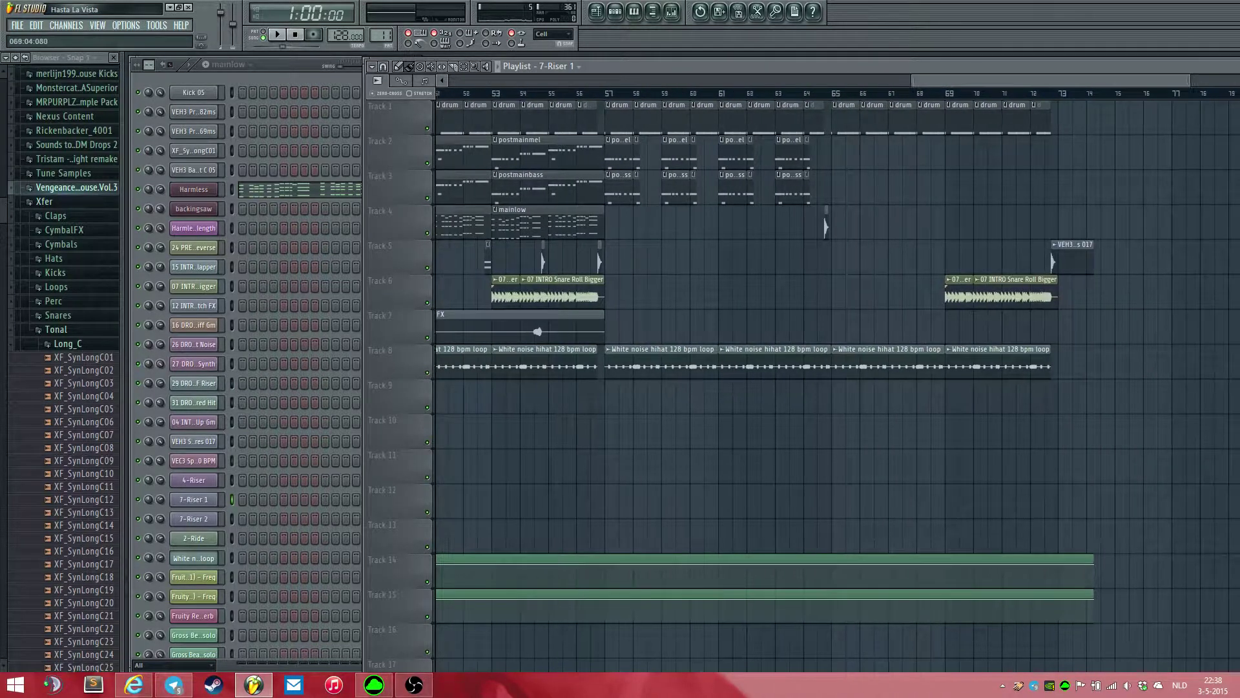
- Play the snare roll build-up from bar 53, following it towards bar 57, and stop playback
{"action": "key", "text": "space"}
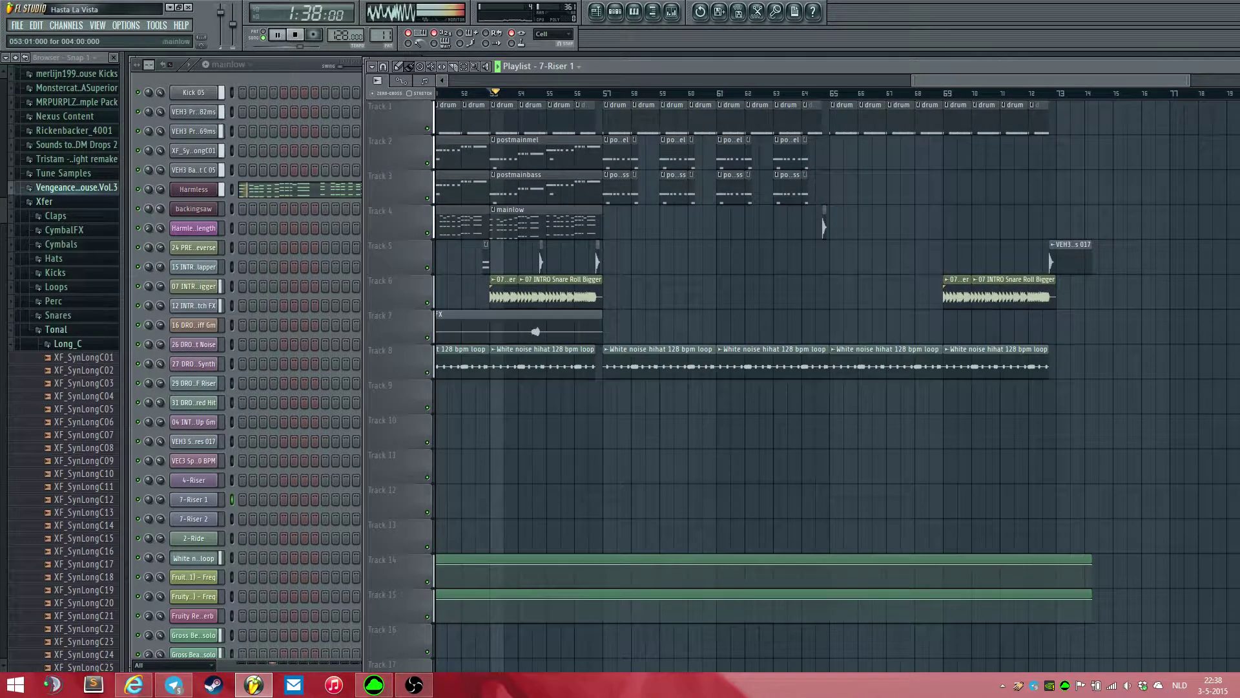
{"action": "scroll", "coordinate": [868, 373], "scroll_direction": "up", "scroll_amount": 2}
{"action": "scroll", "coordinate": [836, 381], "scroll_direction": "up", "scroll_amount": 3}
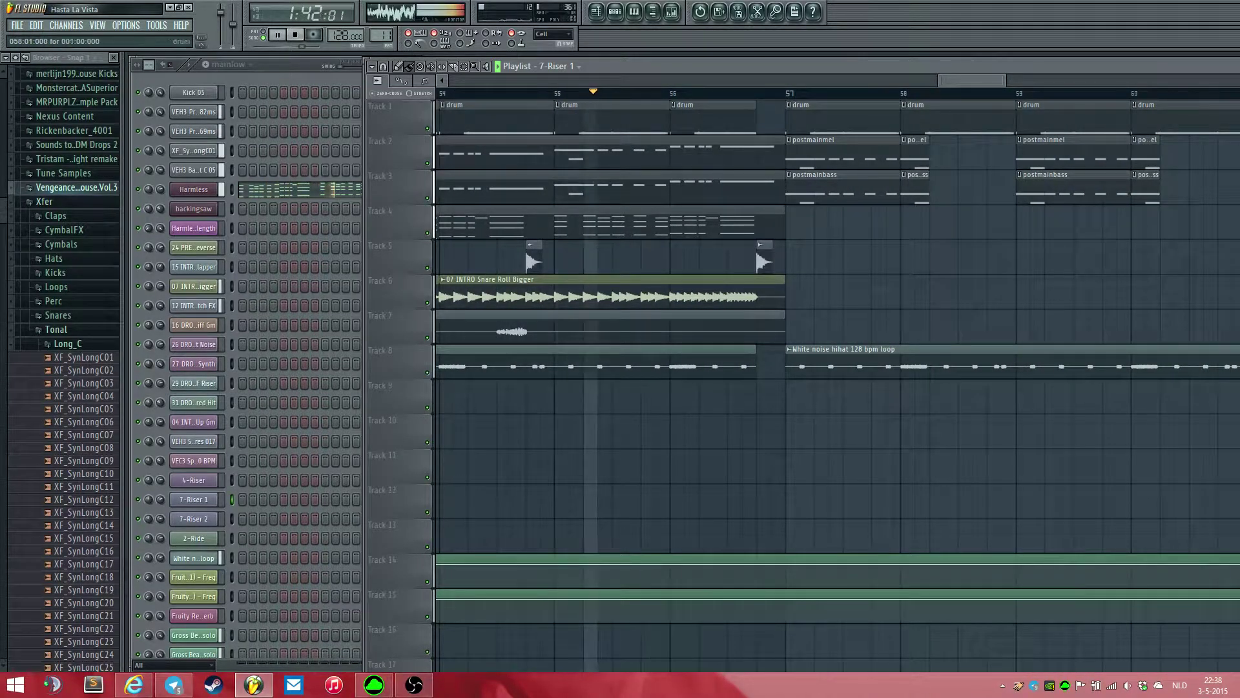
{"action": "left_click_drag", "start_coordinate": [952, 80], "coordinate": [978, 81]}
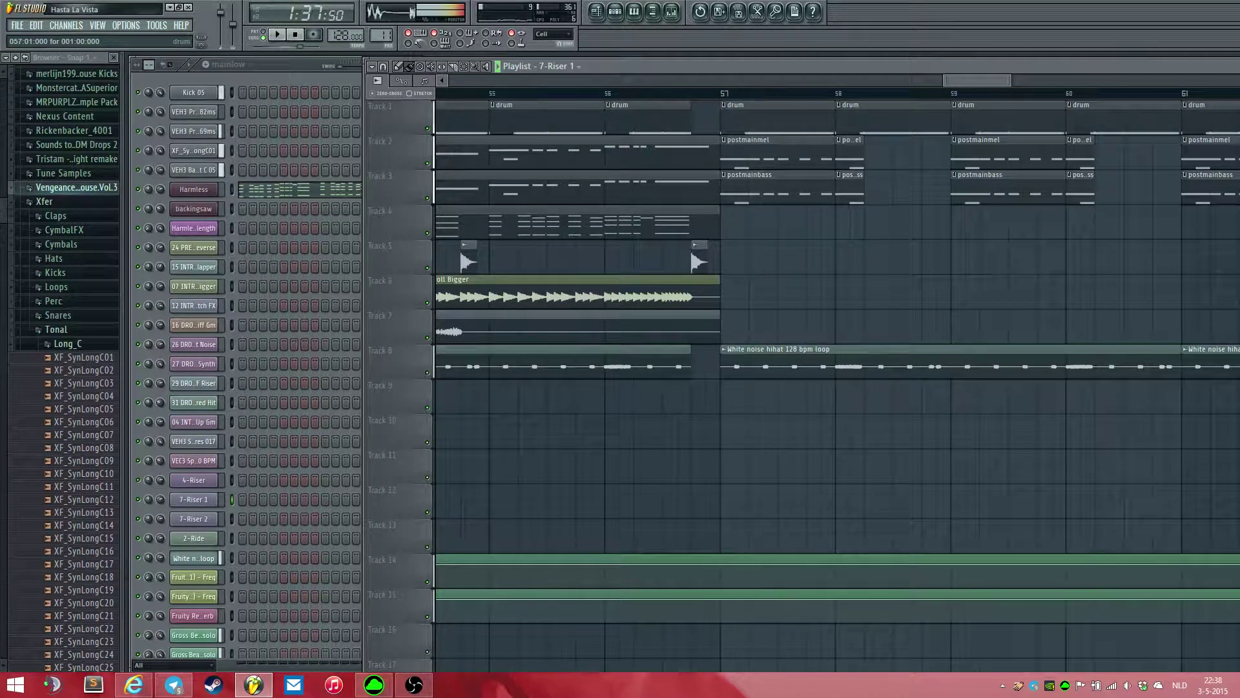
{"action": "key", "text": "space"}
- Set the play position to bar 57, briefly play the section with the shortened melody and bass clips, and stop
{"action": "scroll", "coordinate": [813, 258], "scroll_direction": "down", "scroll_amount": 1}
{"action": "scroll", "coordinate": [811, 258], "scroll_direction": "down", "scroll_amount": 4}
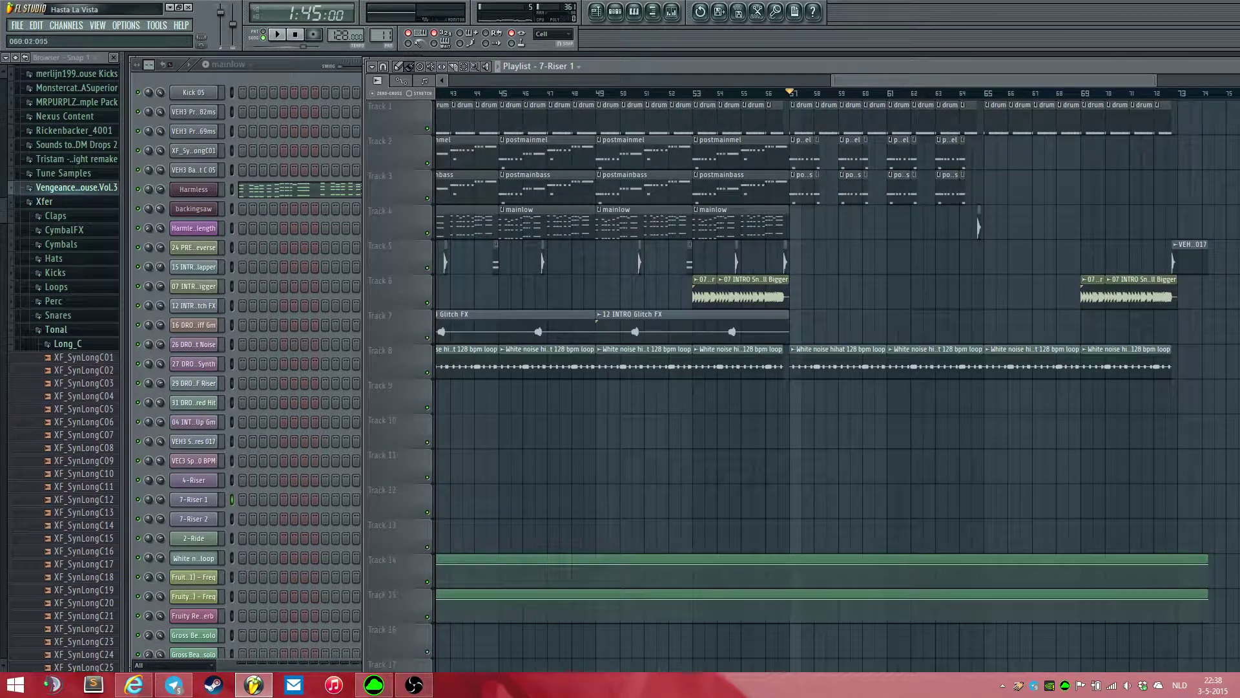
{"action": "key", "text": "space"}
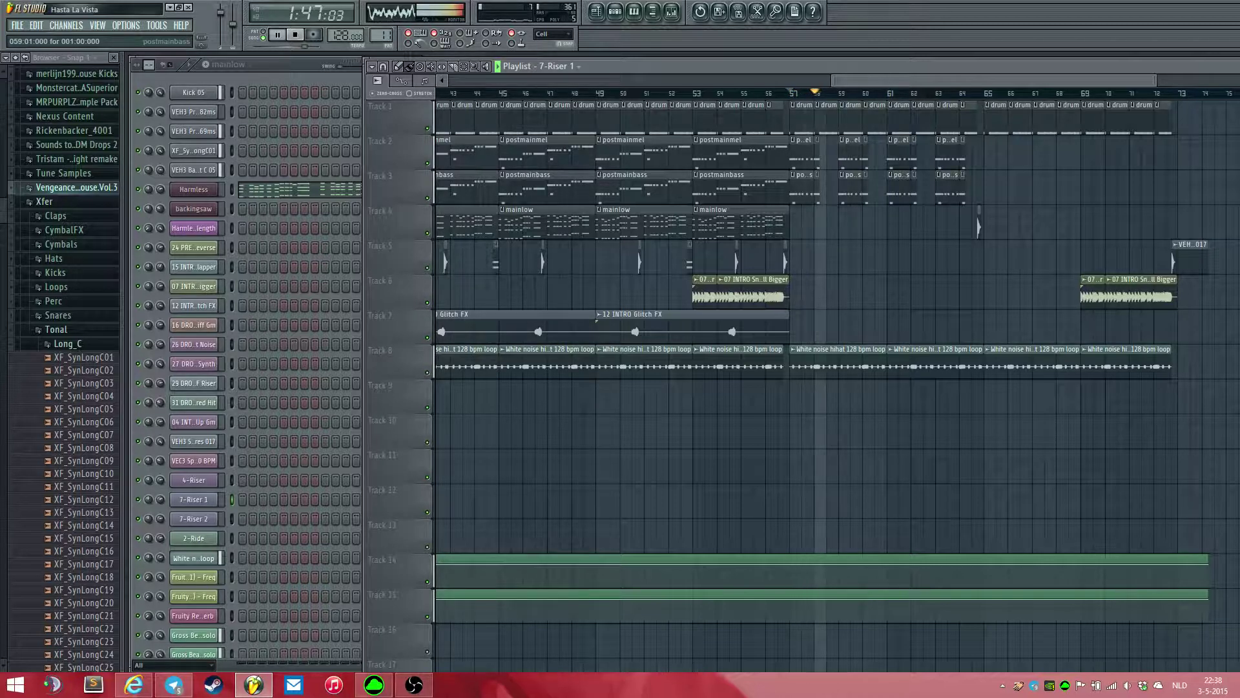
{"action": "key", "text": "space"}
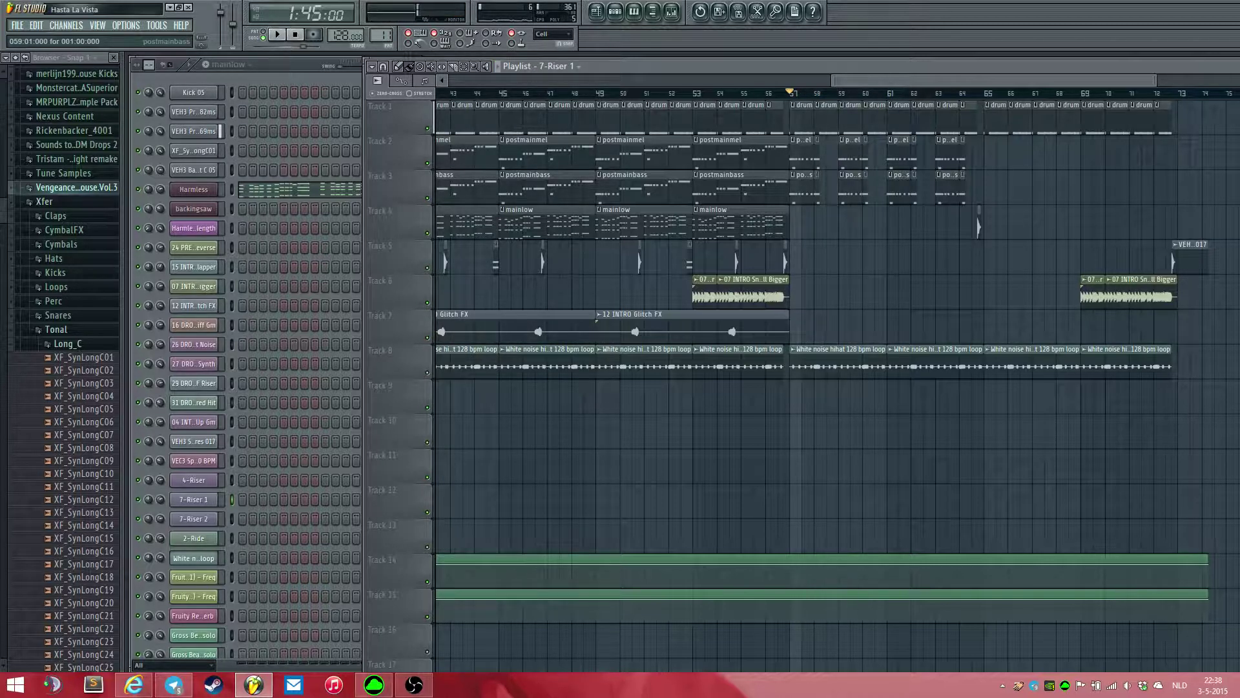
- Select the shortened postmainmel clip at bar 57 and play the arrangement from there
{"action": "scroll", "coordinate": [841, 179], "scroll_direction": "up", "scroll_amount": 5}
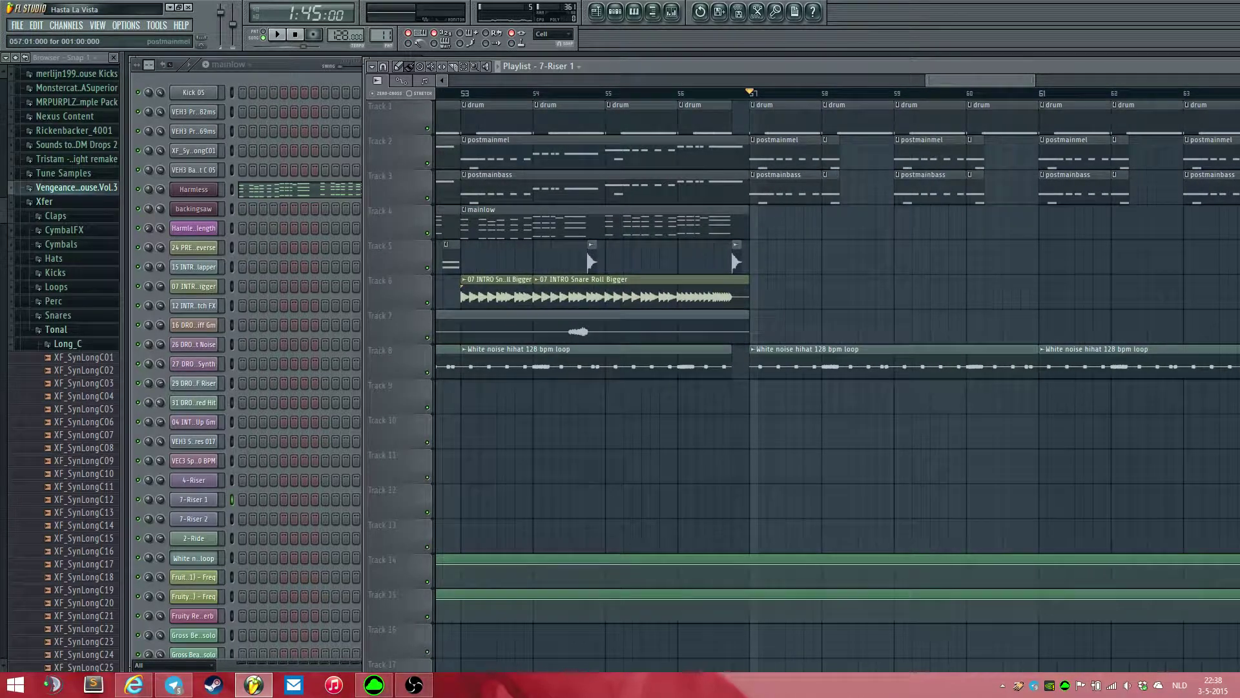
{"action": "left_click", "coordinate": [786, 154]}
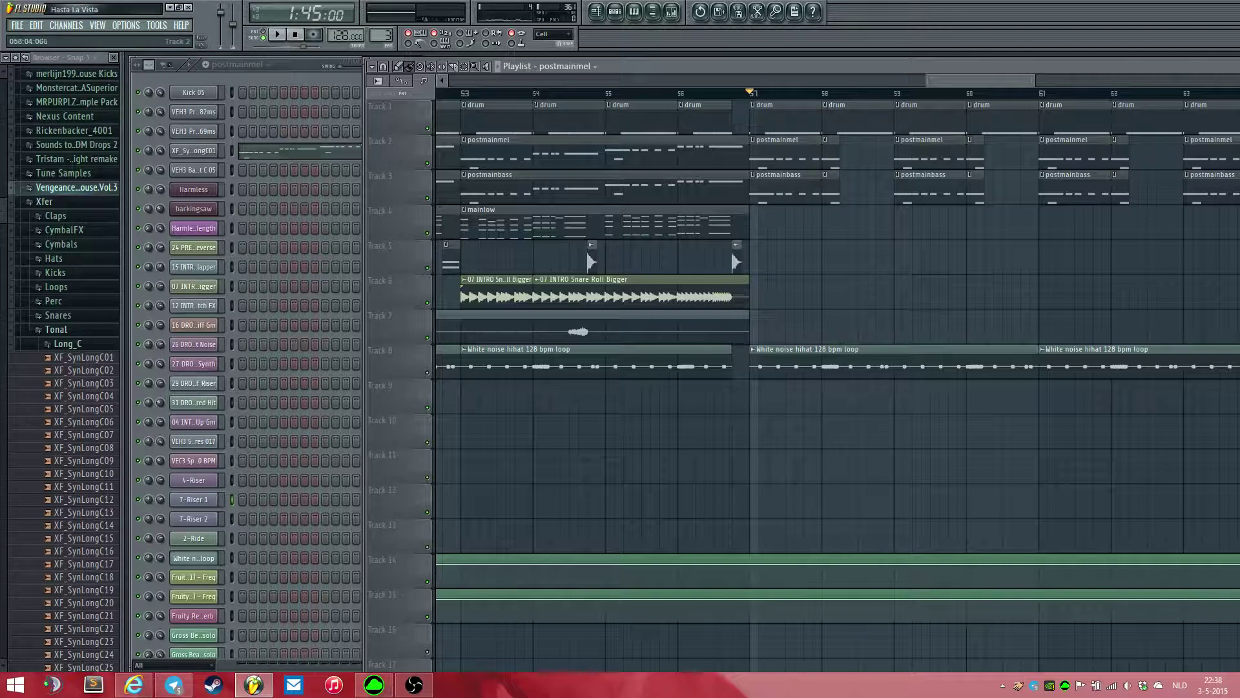
{"action": "key", "text": "space"}
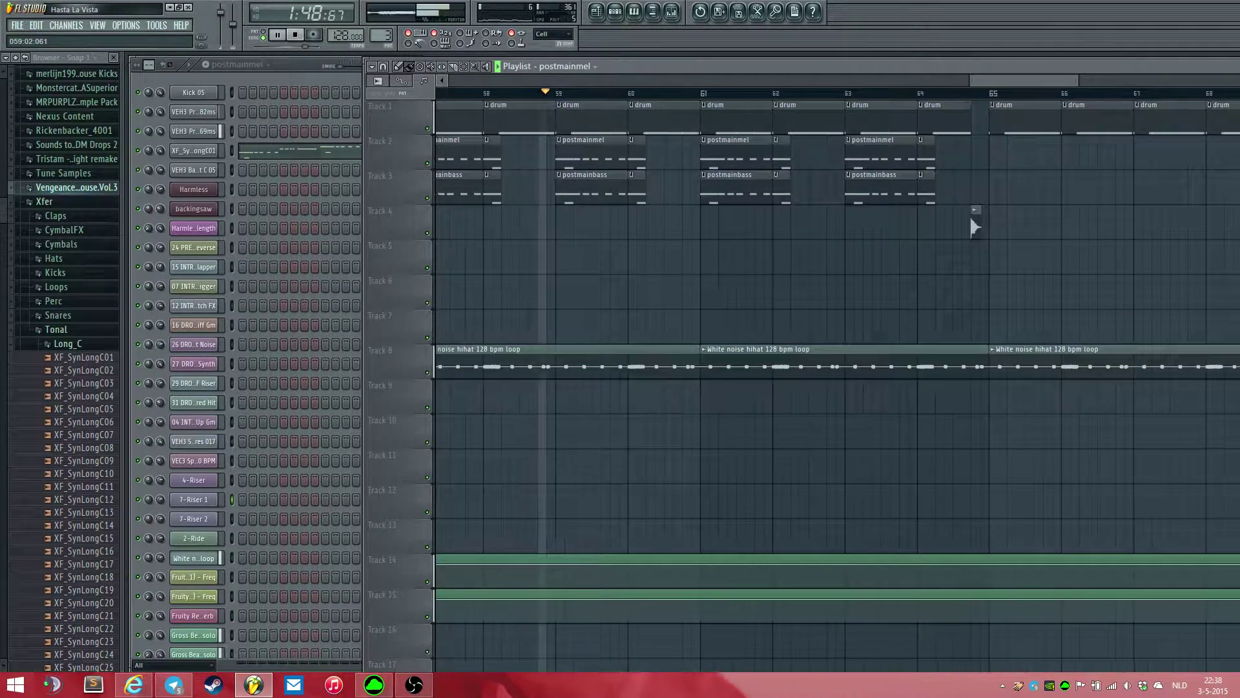
- Stop the arrangement, open the drum pattern's VEH3 Pre-Shifted Claps 1 -82ms notes, and audition the pattern on its own
{"action": "scroll", "coordinate": [946, 123], "scroll_direction": "down", "scroll_amount": 3}
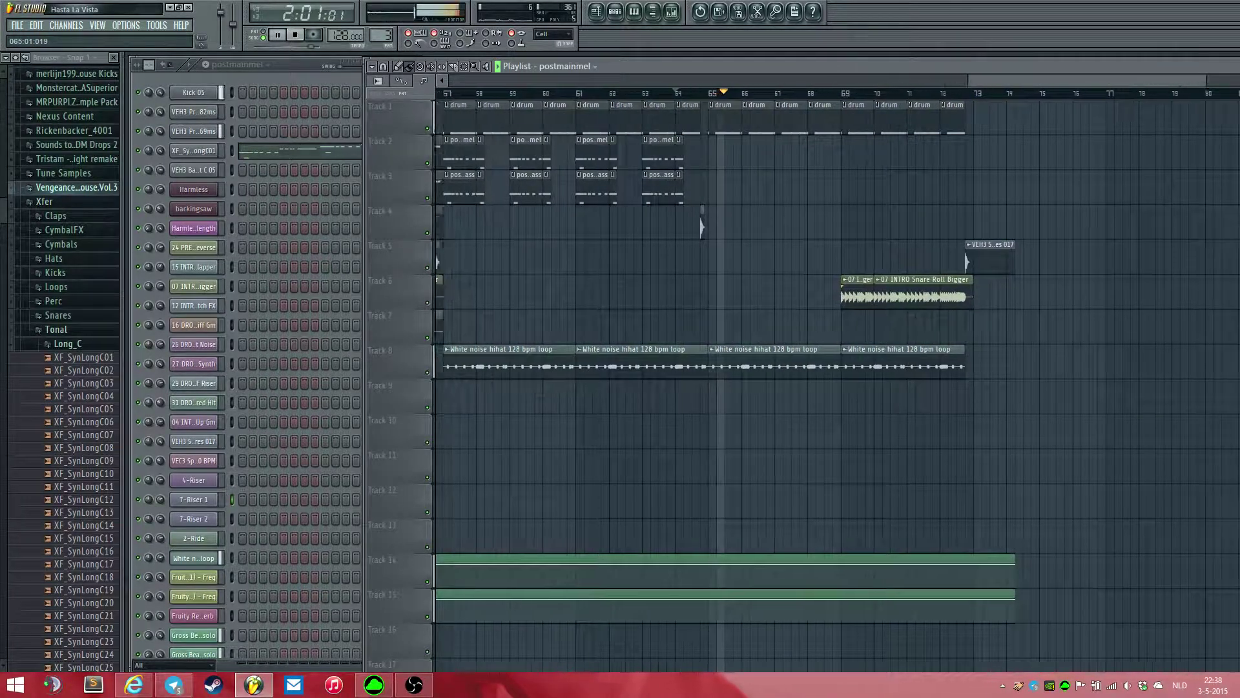
{"action": "key", "text": "space"}
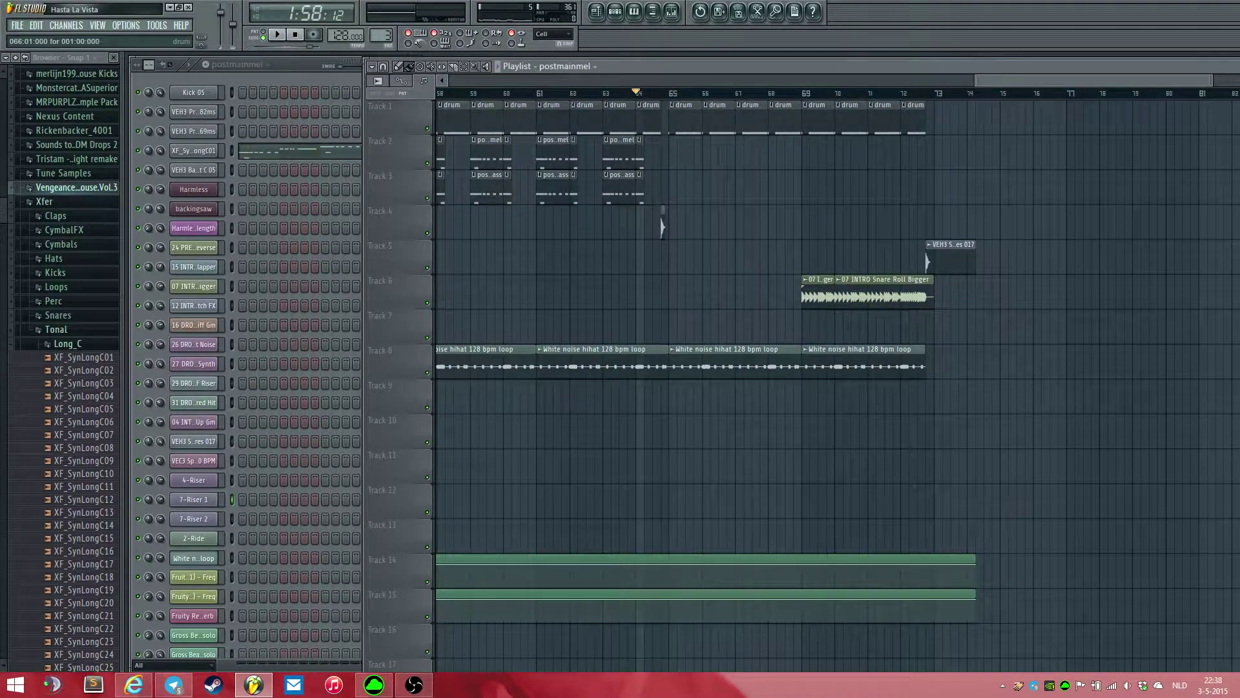
{"action": "double_click", "coordinate": [685, 119]}
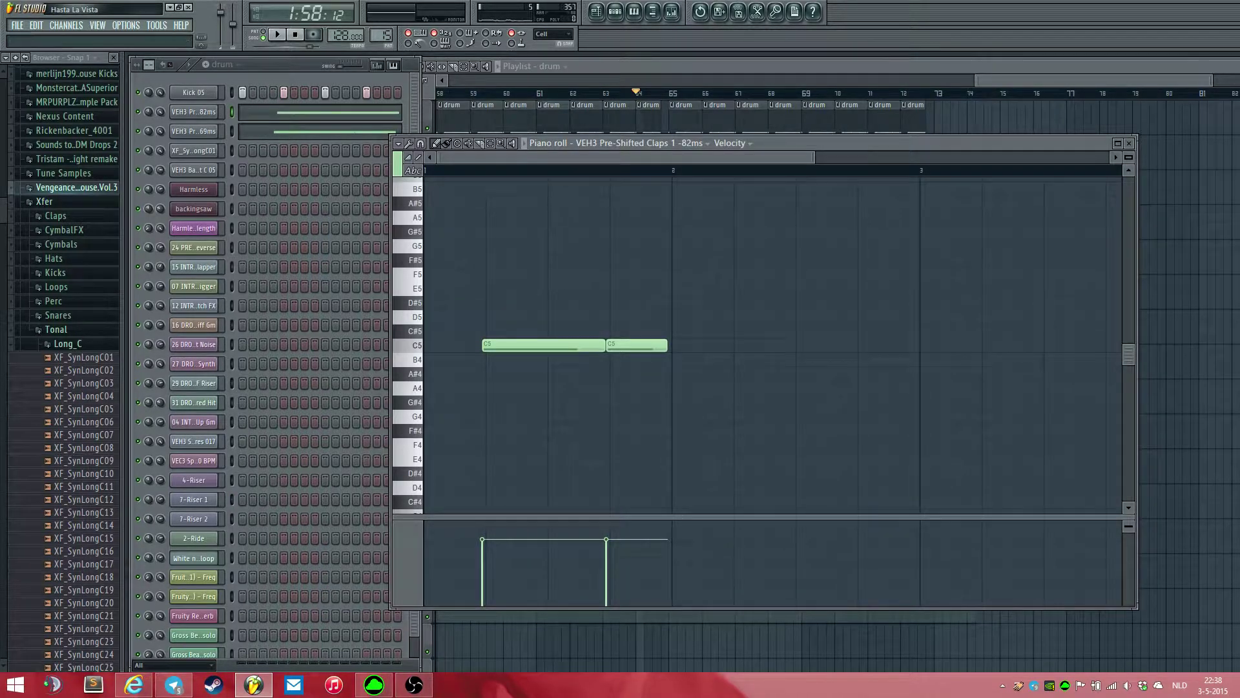
{"action": "left_click", "coordinate": [290, 65]}
{"action": "left_click", "coordinate": [263, 34]}
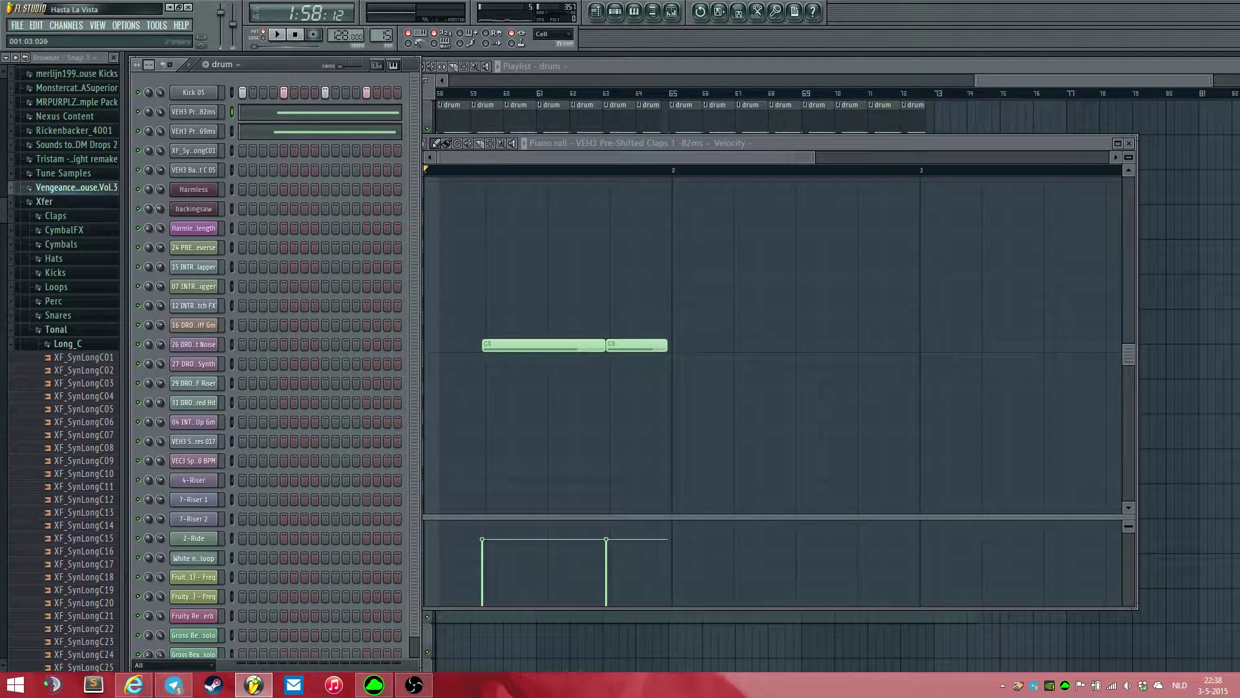
{"action": "key", "text": "space"}
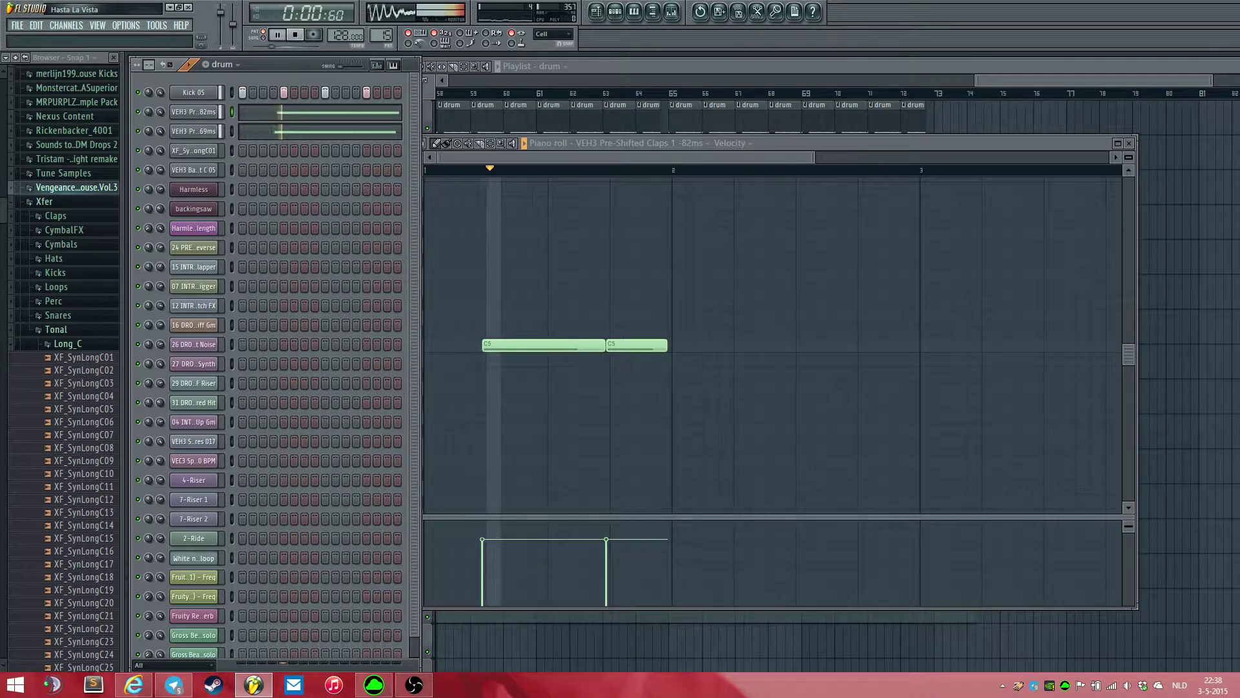
{"action": "key", "text": "space"}
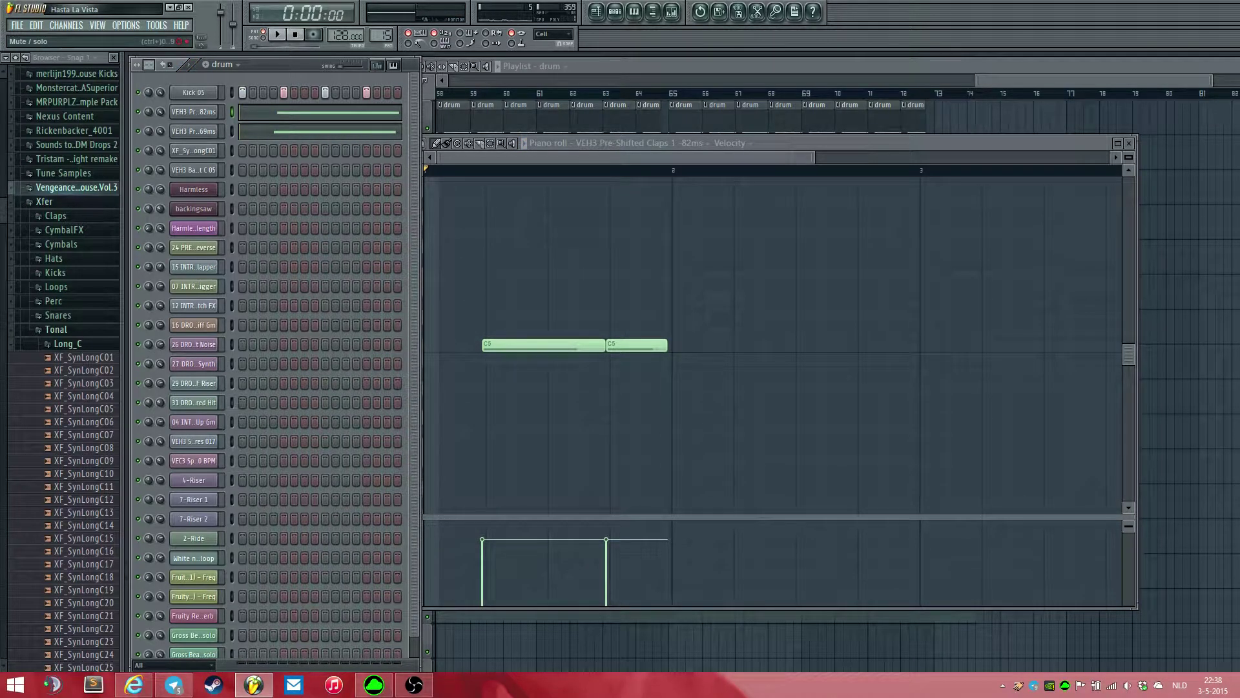
- View the VEH3 Pre-Shifted Claps 12 -69ms notes, preview C5, and find the sample in the Vengeance pack's pre-shifted claps folder
{"action": "left_click", "coordinate": [316, 132]}
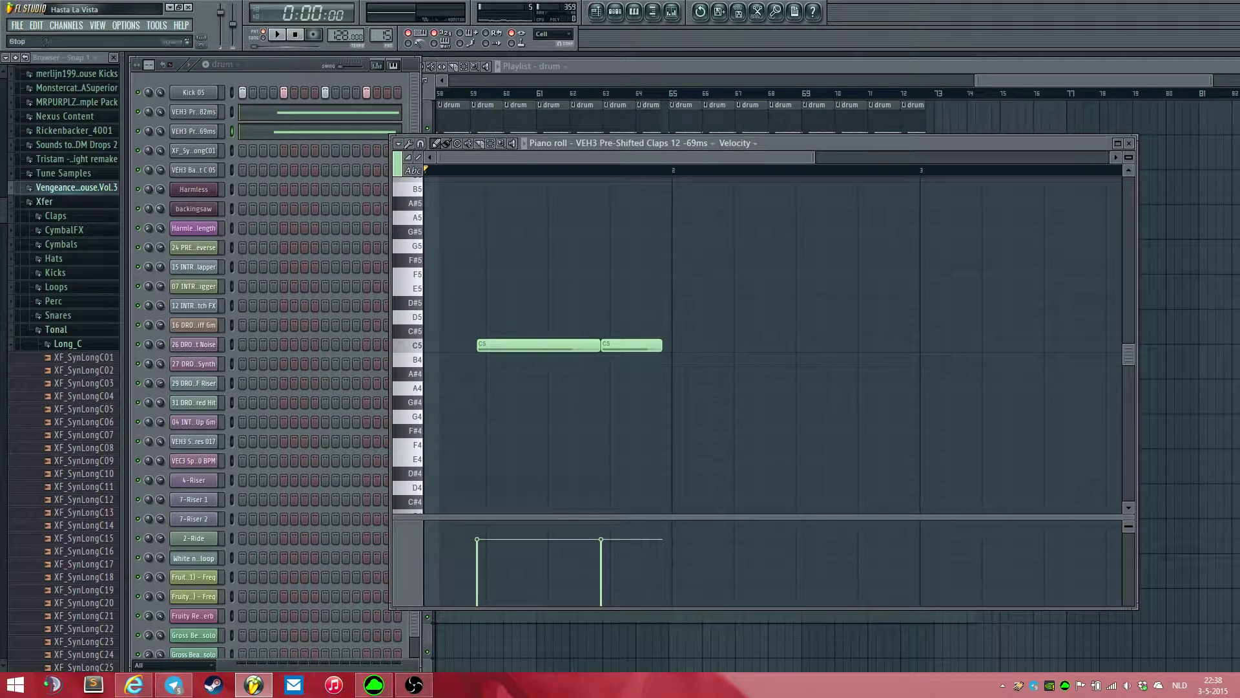
{"action": "left_click", "coordinate": [408, 346]}
{"action": "left_click", "coordinate": [76, 187]}
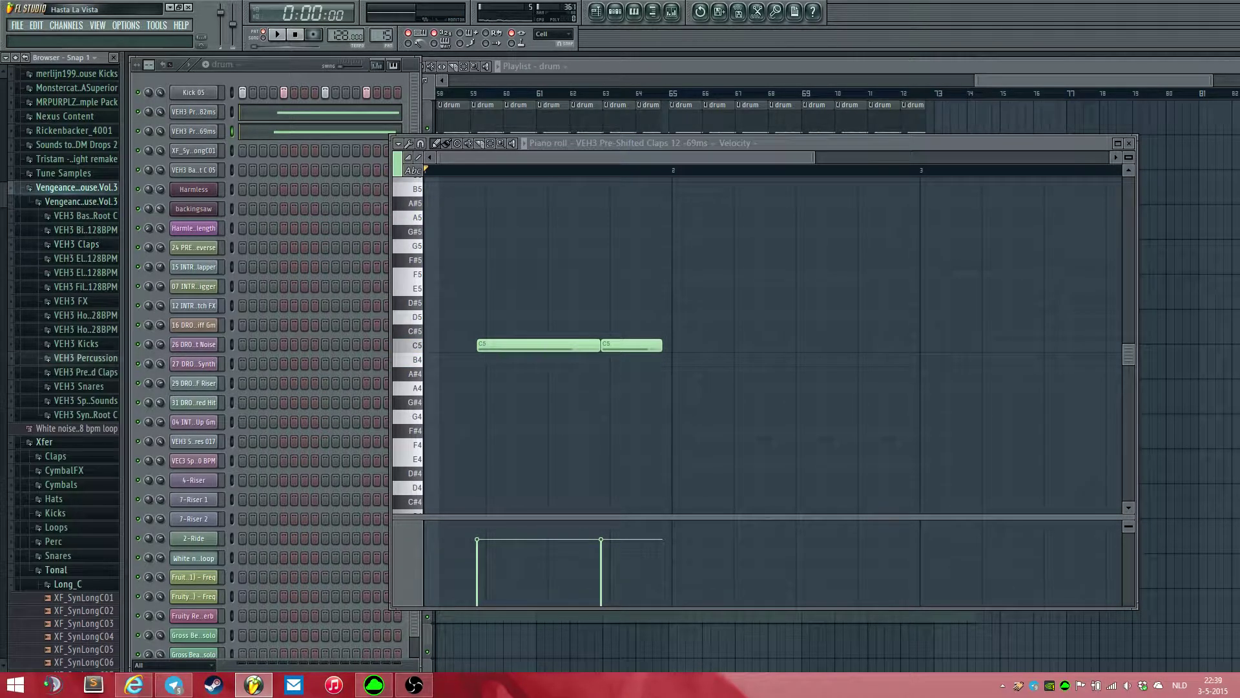
{"action": "left_click", "coordinate": [86, 372]}
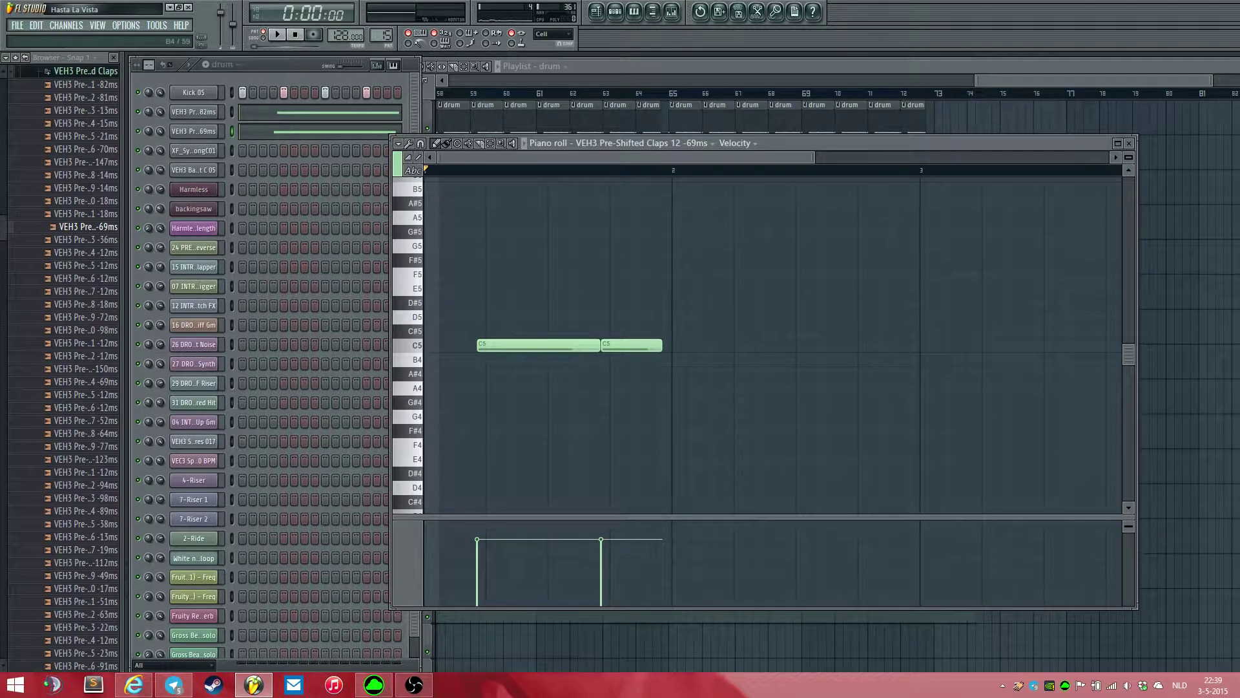
- Examine where the first Claps 12 -69ms note starts relative to the beat and view the sample's waveform in its channel settings
{"action": "scroll", "coordinate": [473, 359], "scroll_direction": "up", "scroll_amount": 5}
{"action": "scroll", "coordinate": [547, 359], "scroll_direction": "up", "scroll_amount": 2}
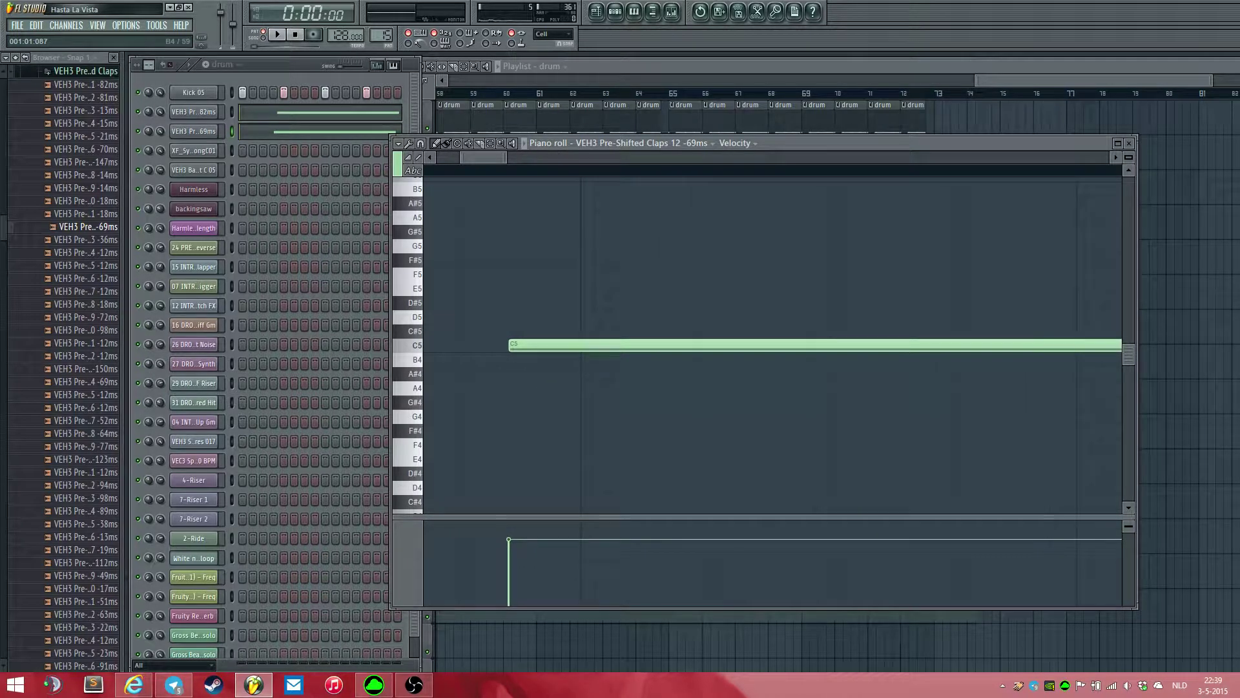
{"action": "left_click", "coordinate": [194, 131]}
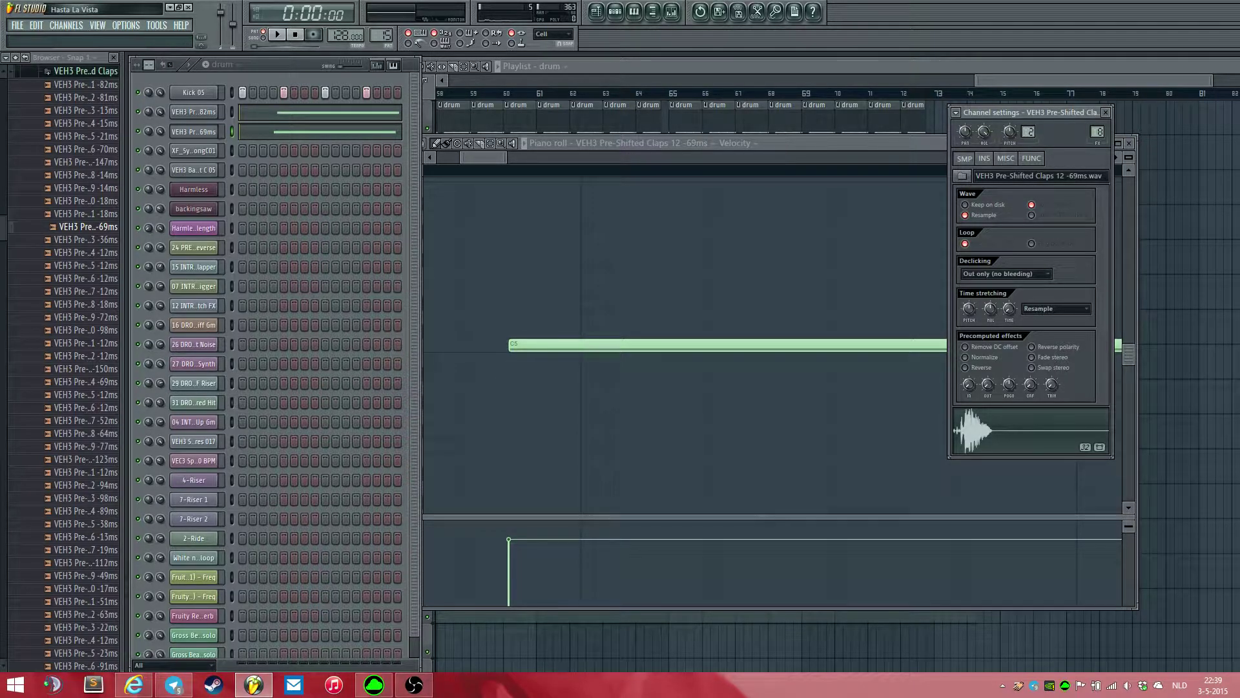
{"action": "left_click_drag", "start_coordinate": [484, 158], "coordinate": [456, 158]}
{"action": "scroll", "coordinate": [554, 331], "scroll_direction": "down", "scroll_amount": 2}
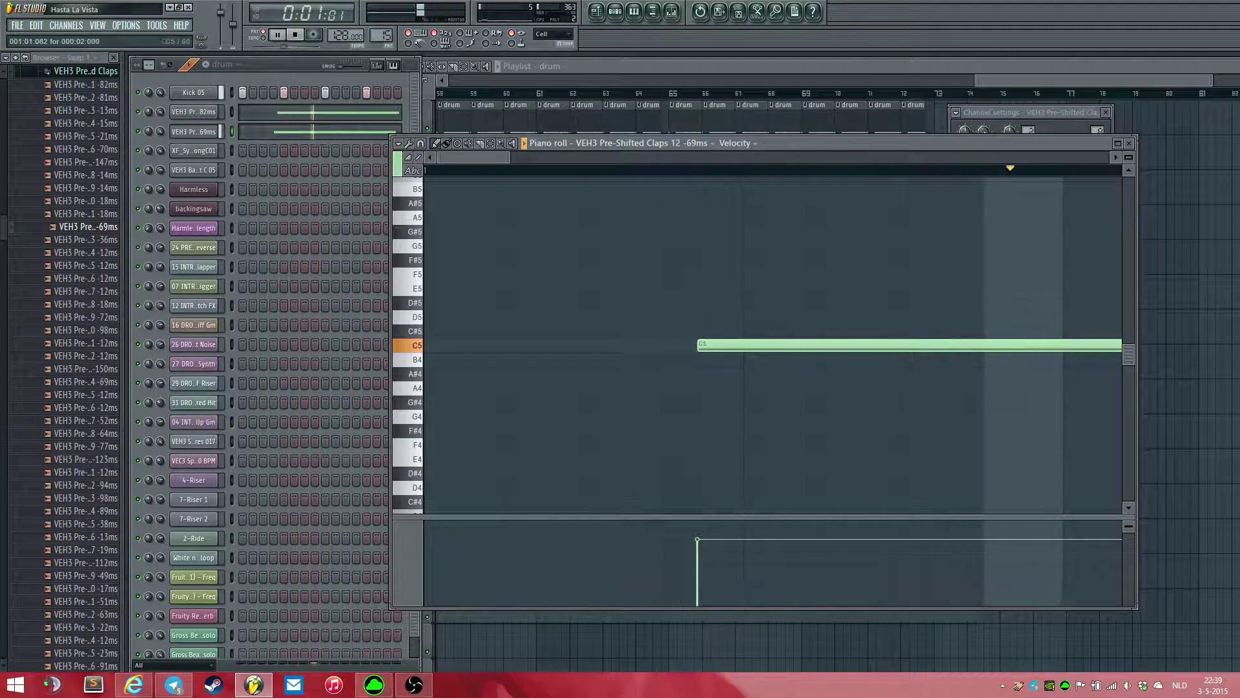
- Compare the note placement of the Claps 1 -82ms and Claps 12 -69ms channels, auditioning the drum pattern in between
{"action": "left_click", "coordinate": [343, 112]}
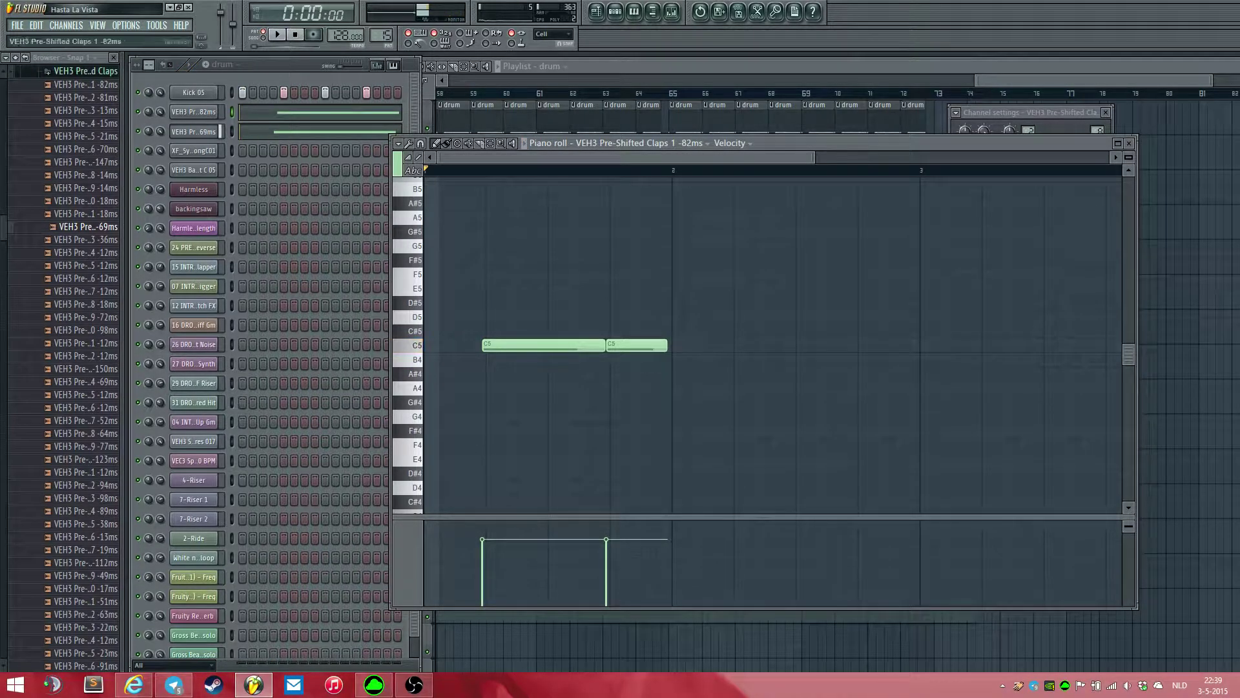
{"action": "key", "text": "space"}
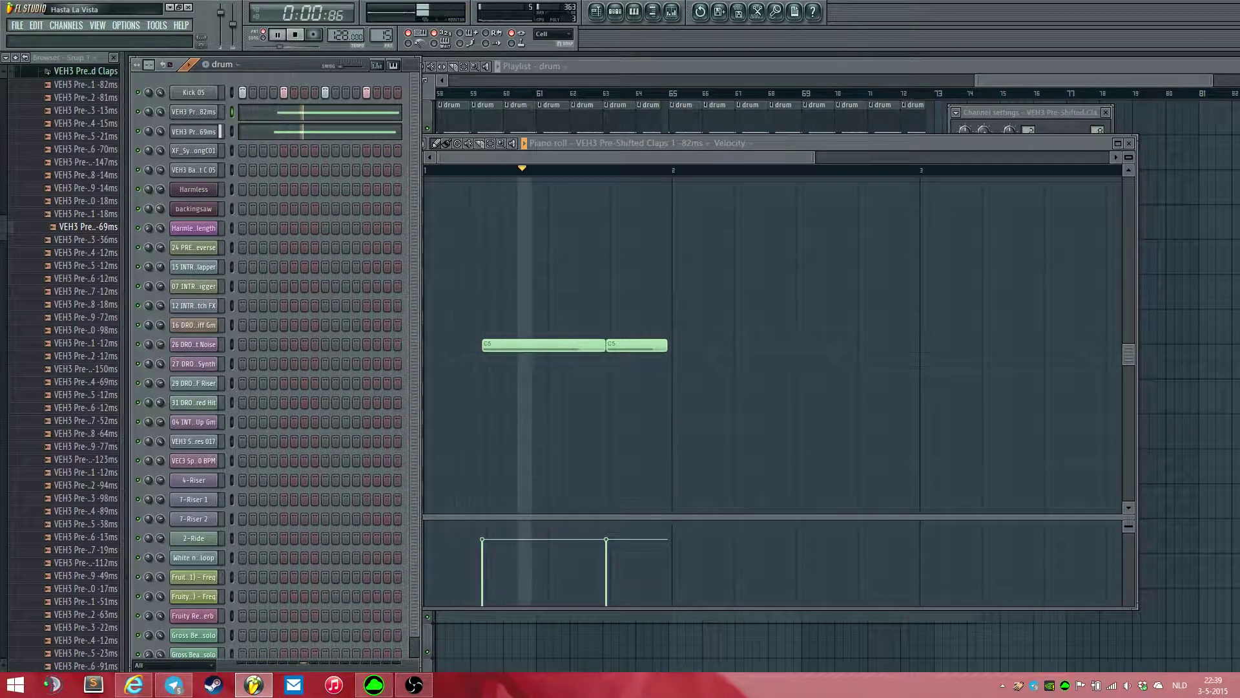
{"action": "key", "text": "space"}
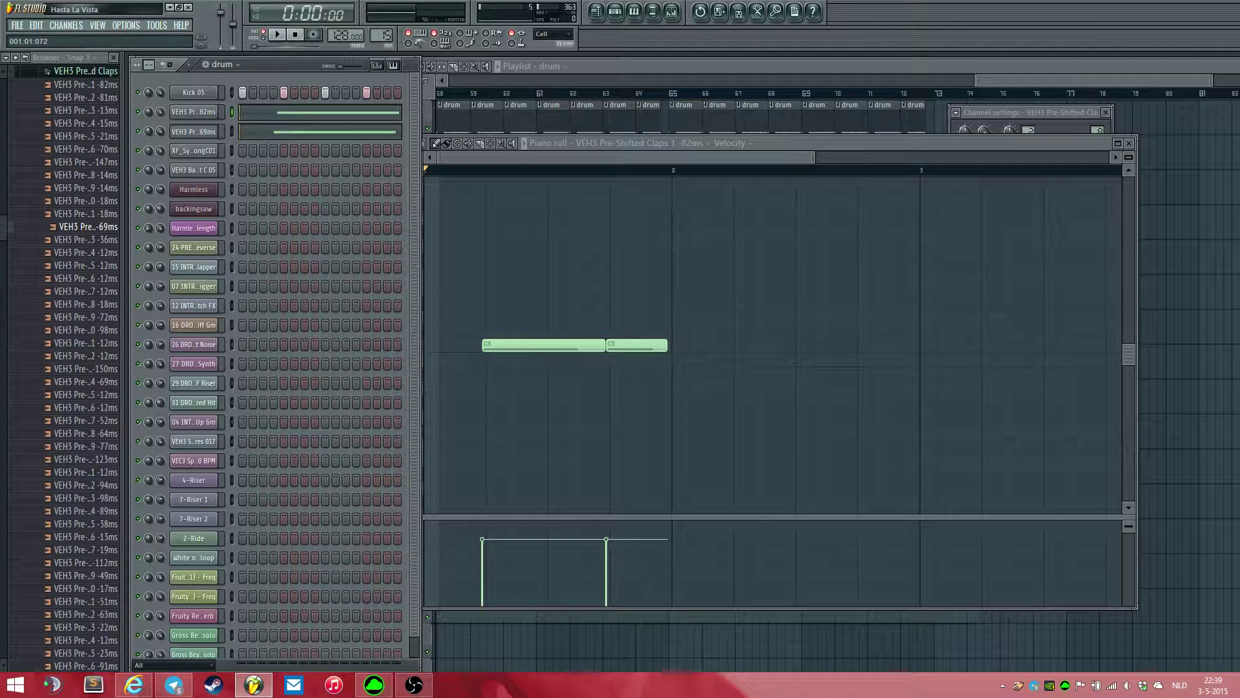
{"action": "left_click", "coordinate": [248, 132]}
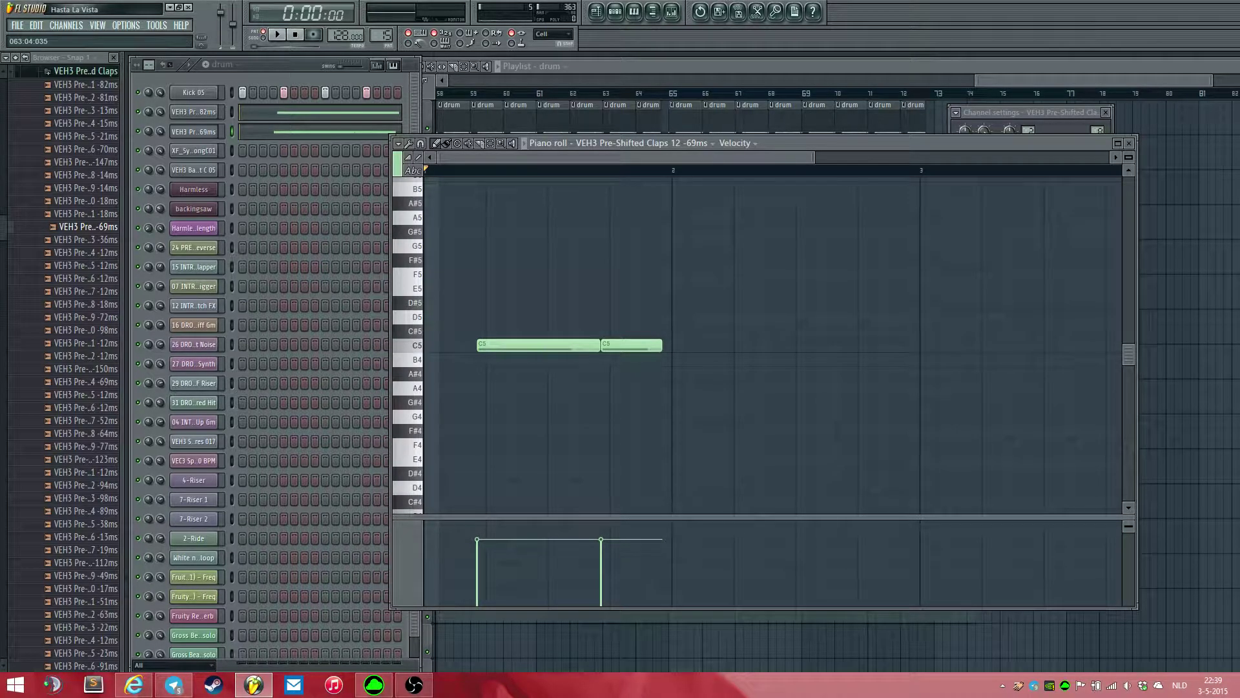
- Show the mixer with the pre-shifted claps track and briefly play the drum pattern through it
{"action": "left_click", "coordinate": [672, 11]}
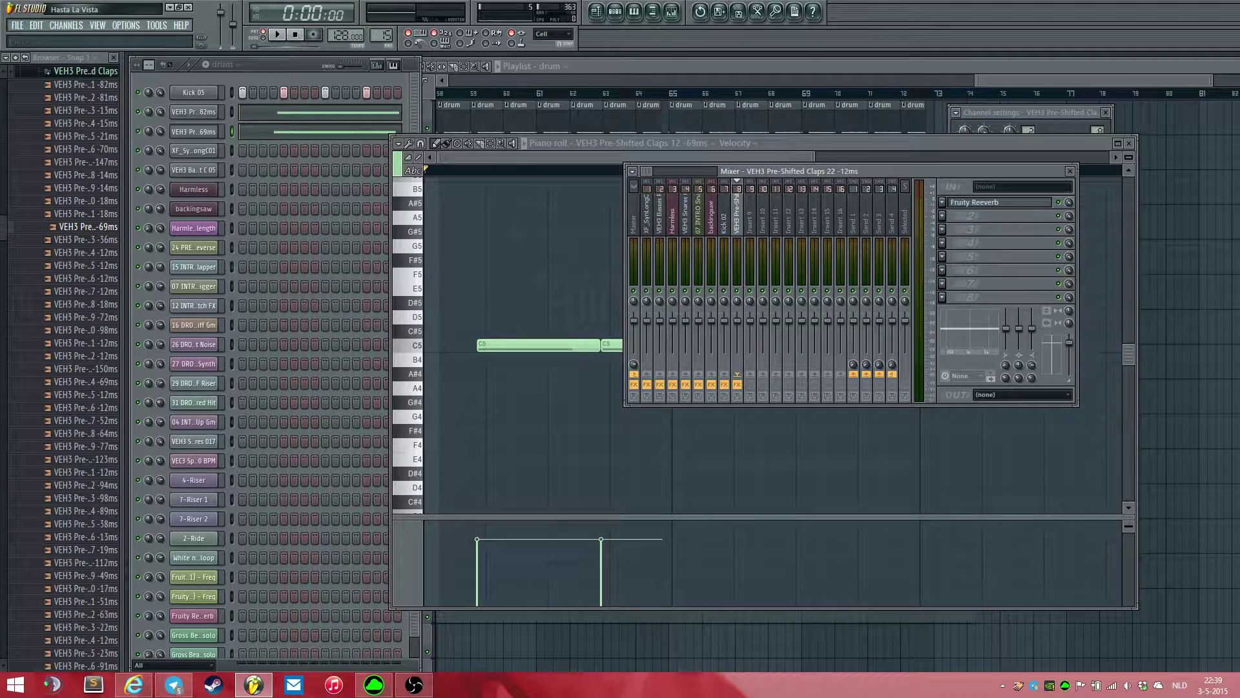
{"action": "key", "text": "space"}
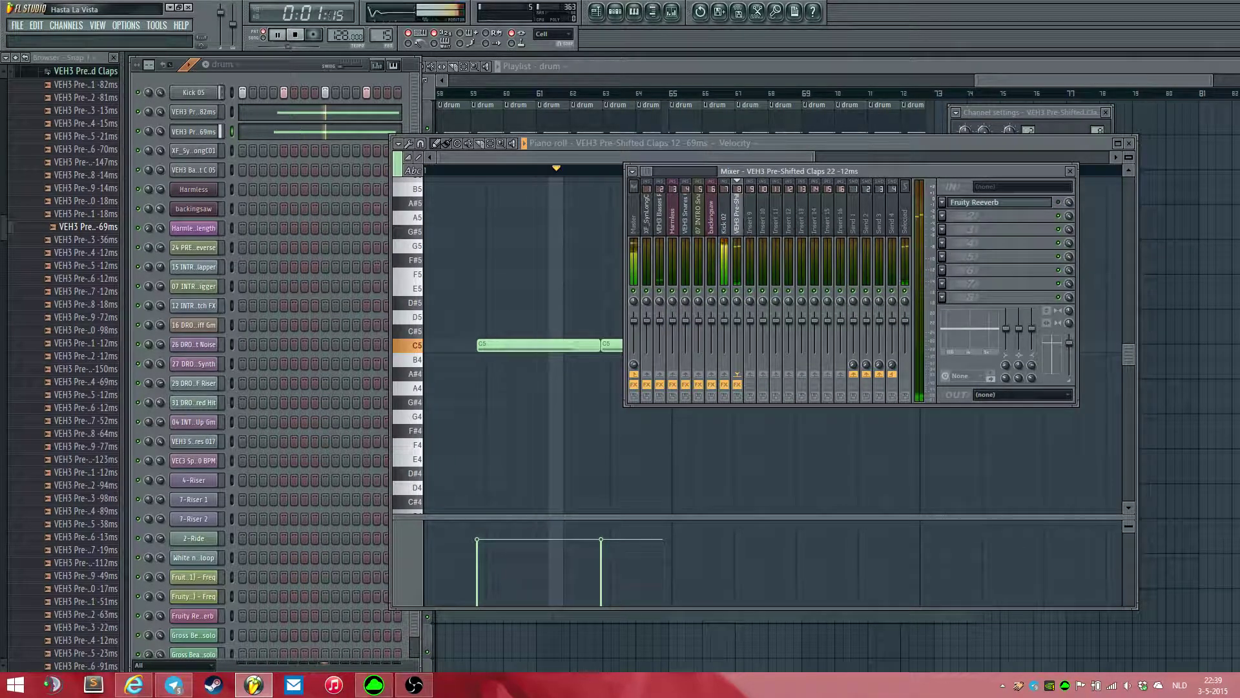
{"action": "key", "text": "space"}
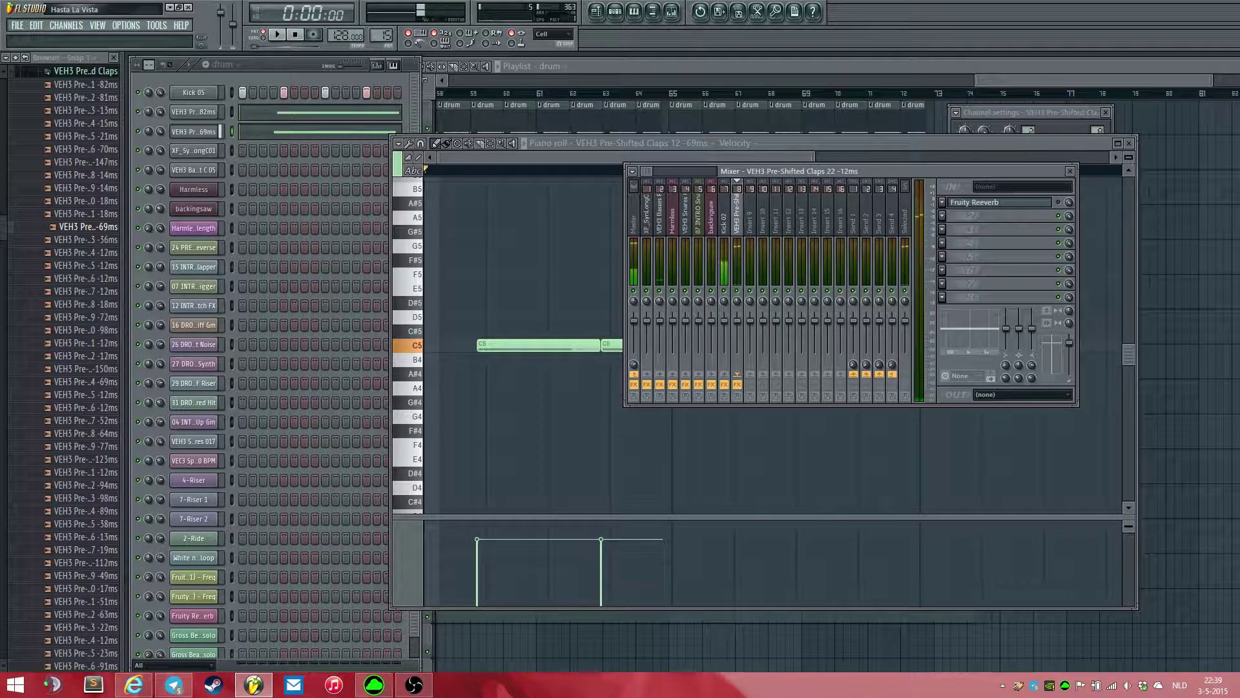
- Open the Fruity Reeverb settings on the claps mixer track, close the mixer, and audition the drum pattern with the reverb
{"action": "left_click", "coordinate": [998, 203]}
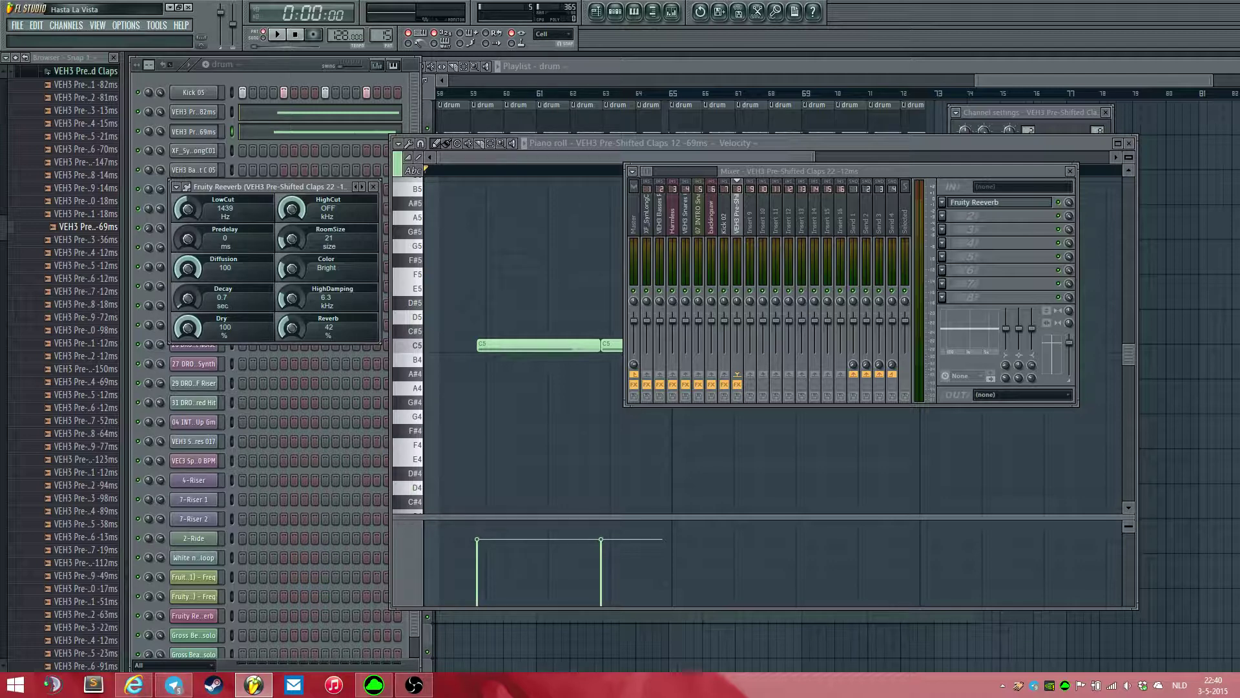
{"action": "key", "text": "space"}
{"action": "key", "text": "F9"}
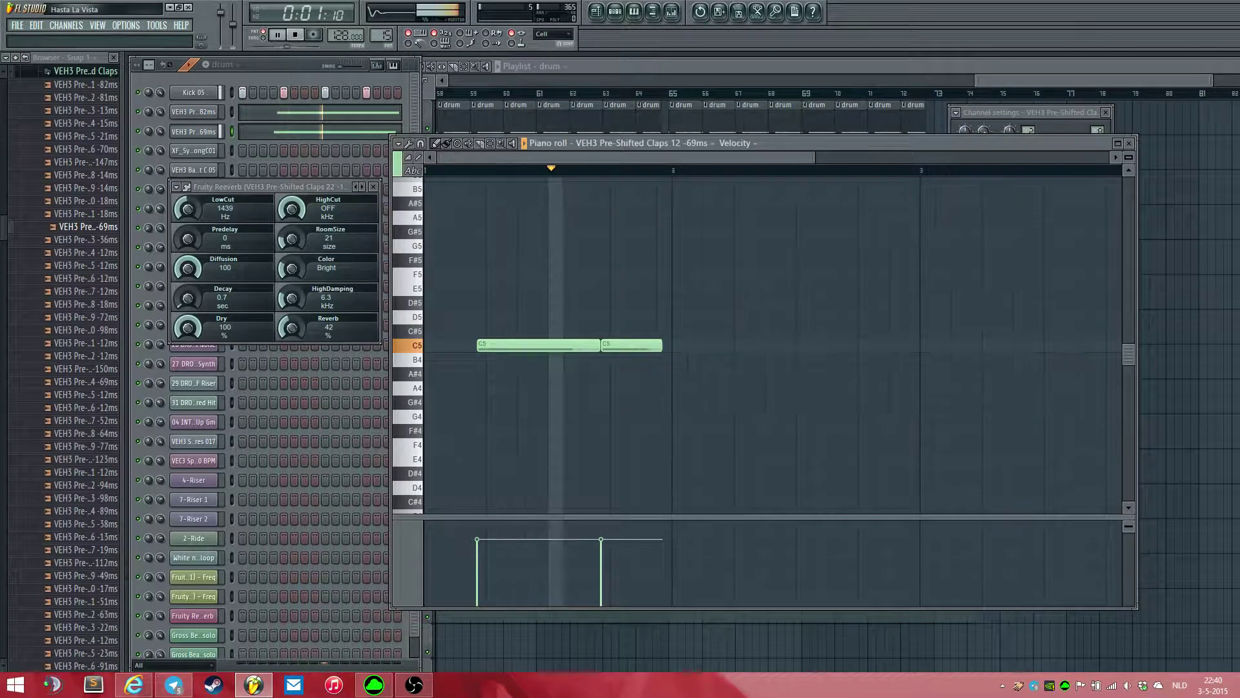
{"action": "key", "text": "space"}
- Return to the playlist in song mode, play the post-drop section from bar 41, stop, and view the whole arrangement
{"action": "key", "text": "F5"}
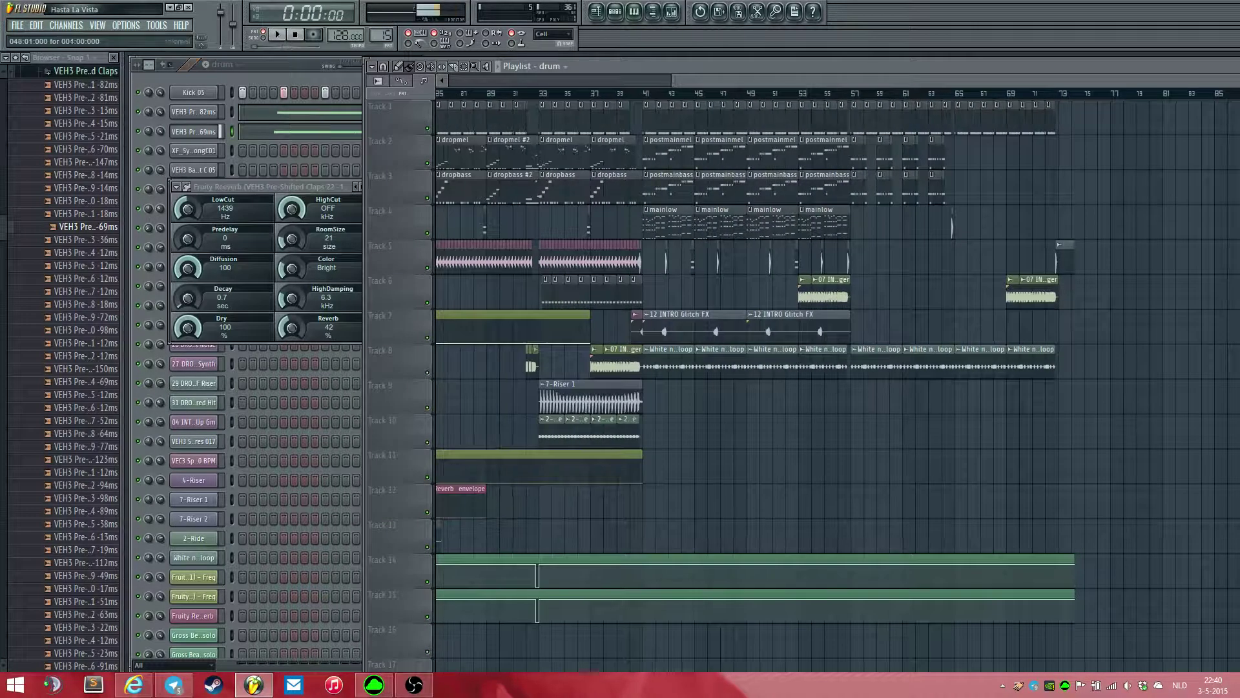
{"action": "key", "text": "l"}
{"action": "left_click", "coordinate": [646, 94]}
{"action": "key", "text": "space"}
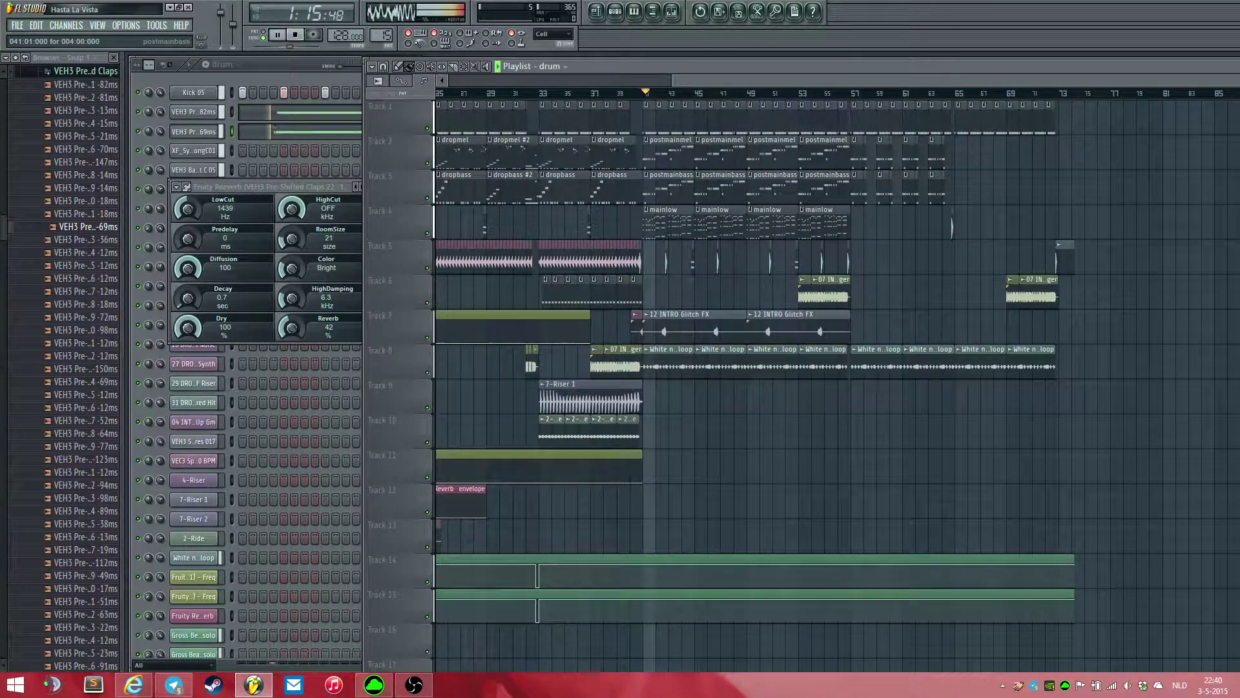
{"action": "scroll", "coordinate": [646, 188], "scroll_direction": "up", "scroll_amount": 4}
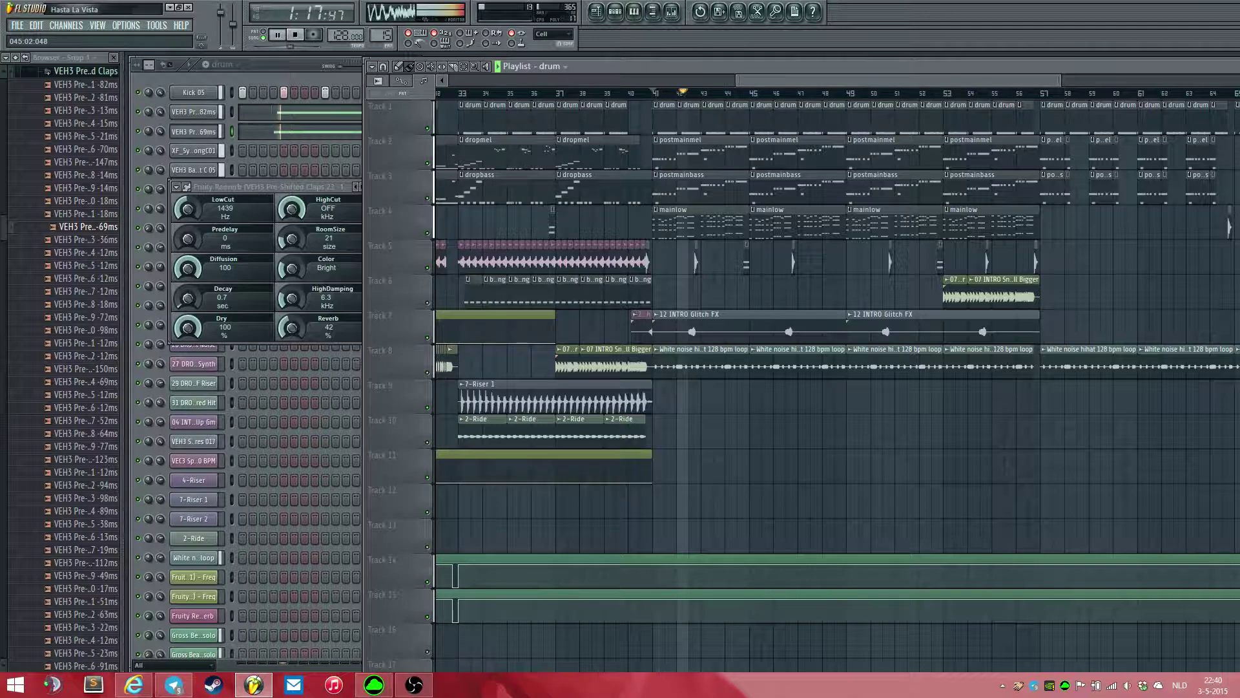
{"action": "scroll", "coordinate": [716, 258], "scroll_direction": "up", "scroll_amount": 4}
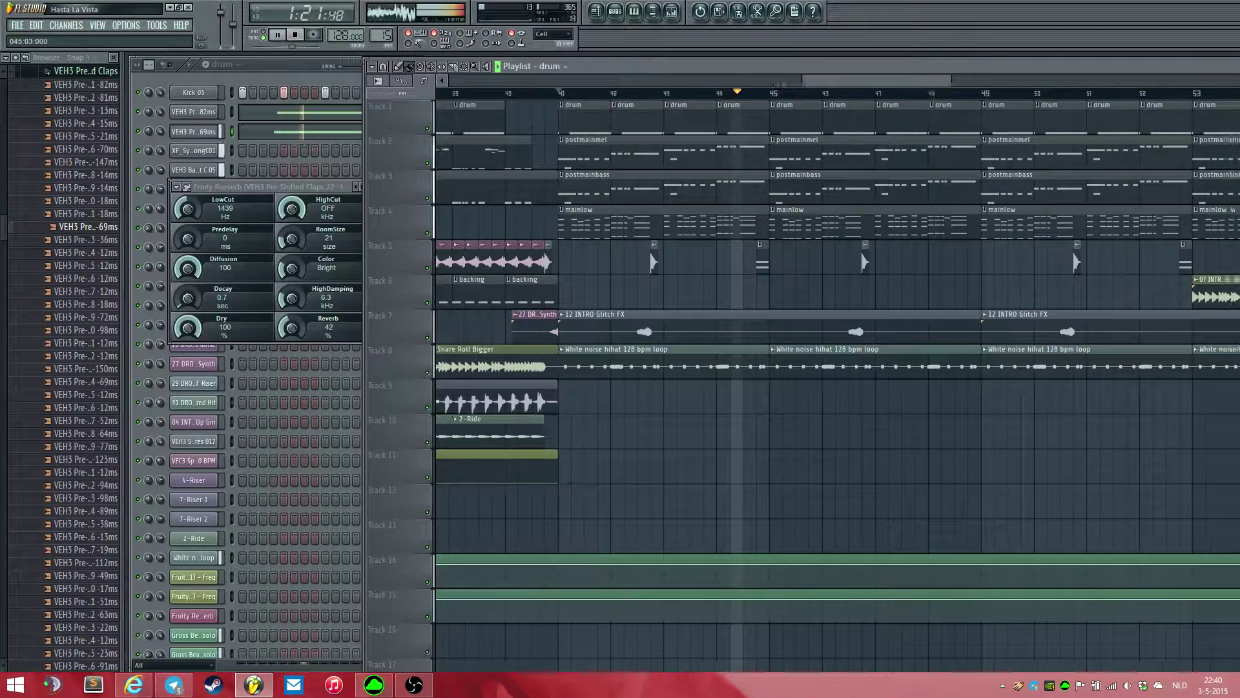
{"action": "key", "text": "space"}
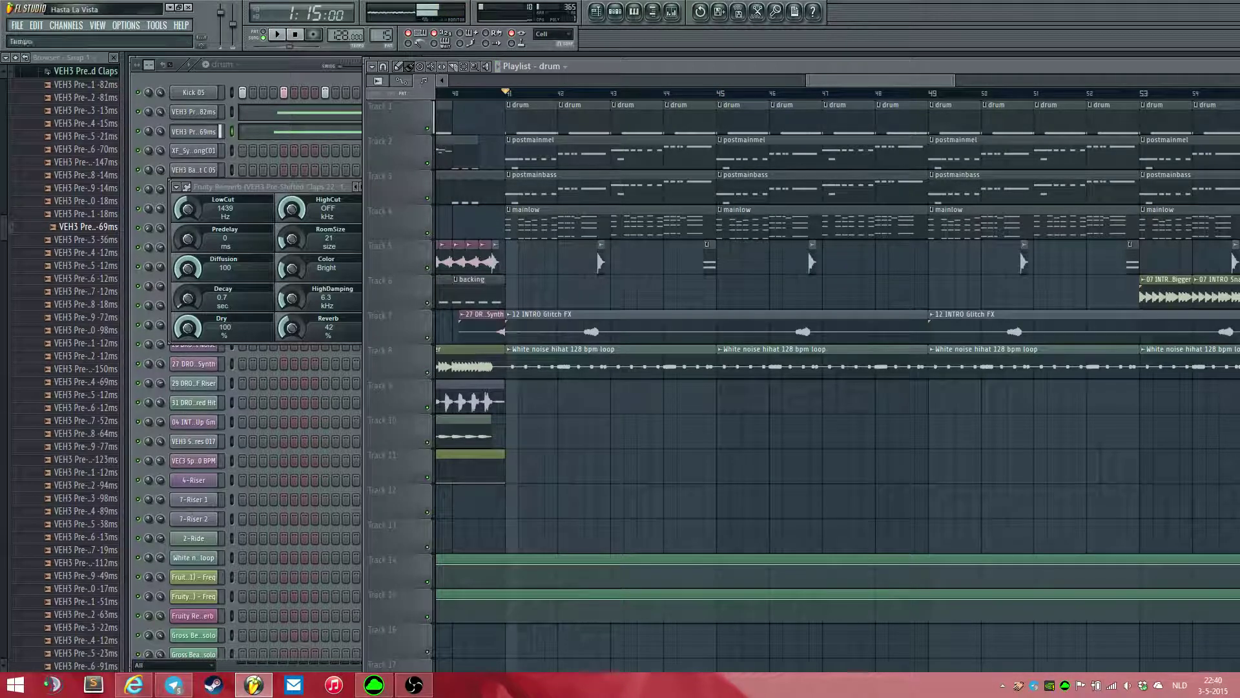
{"action": "scroll", "coordinate": [708, 258], "scroll_direction": "down", "scroll_amount": 5}
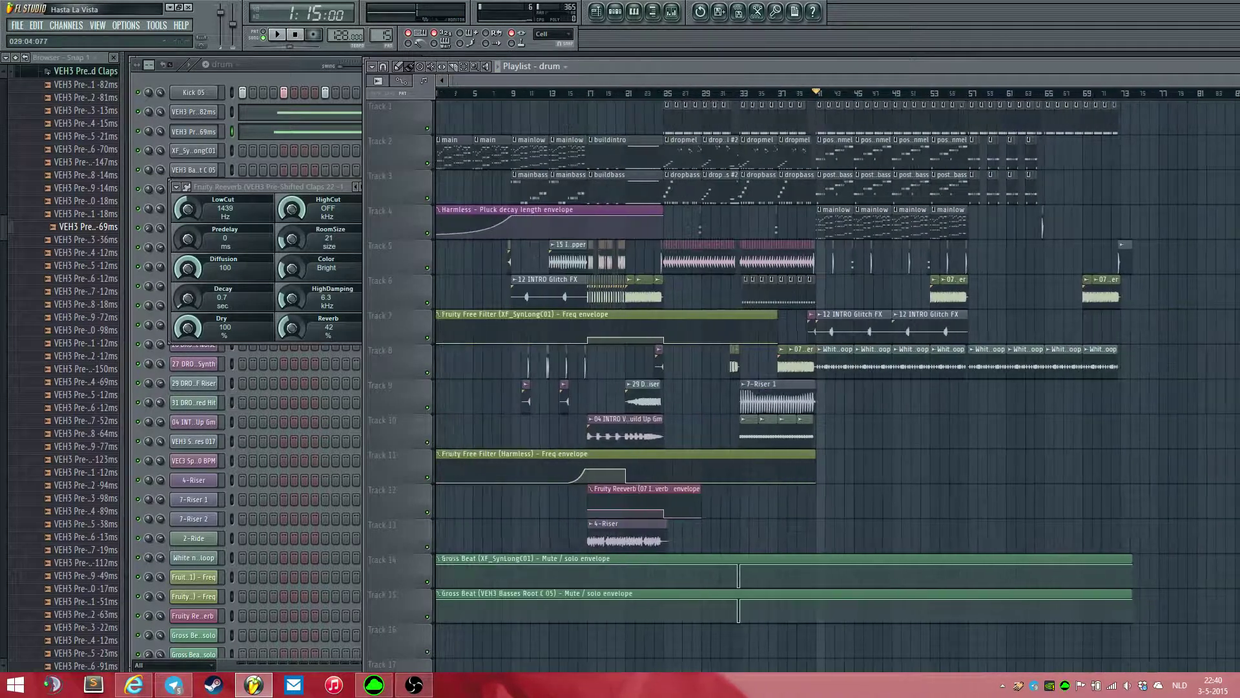